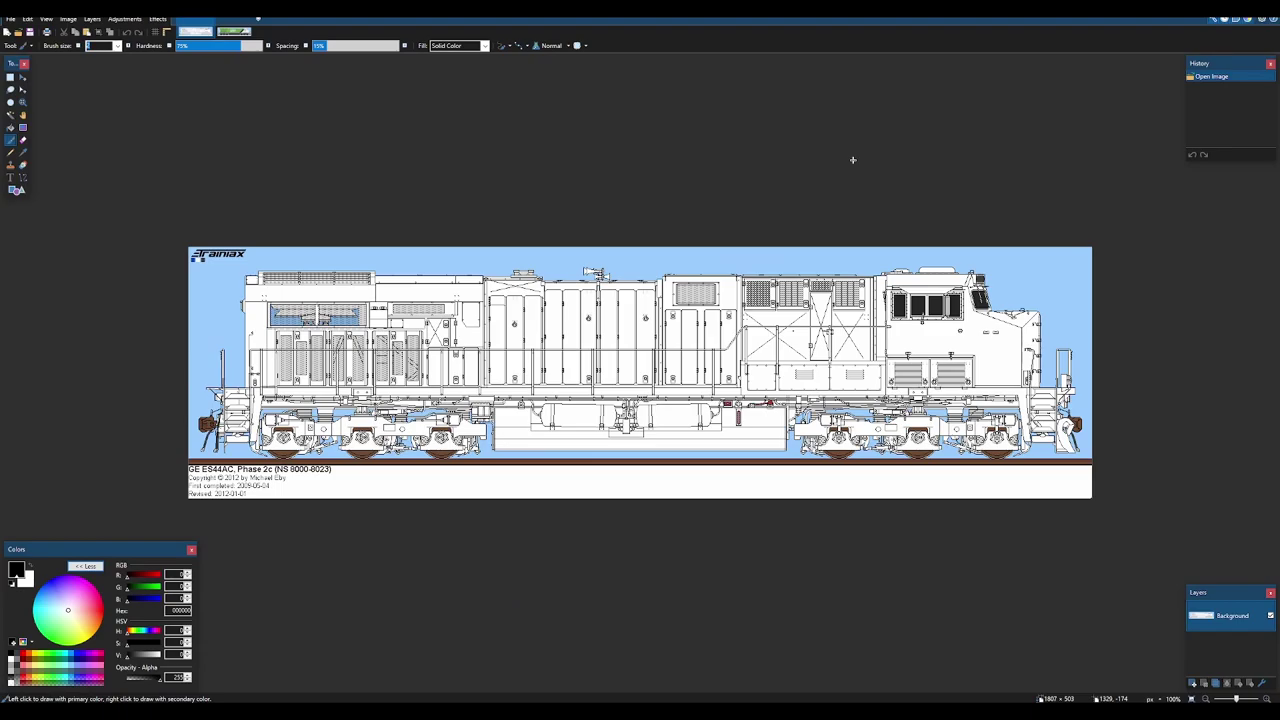
- Examine the blue, white and dark grey colour swatches beneath the Trainiax logo on the blank locomotive drawing
ctrl+scroll(197, 258, up, 8)
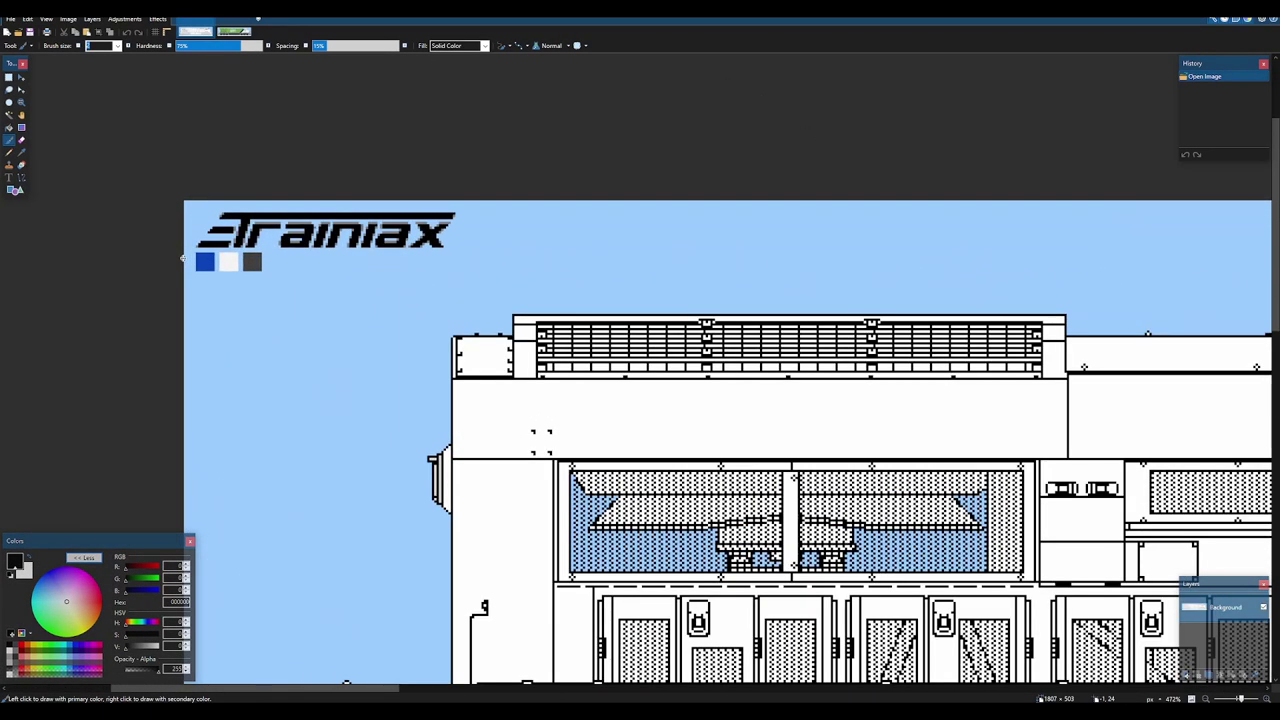
ctrl+scroll(201, 256, up, 2)
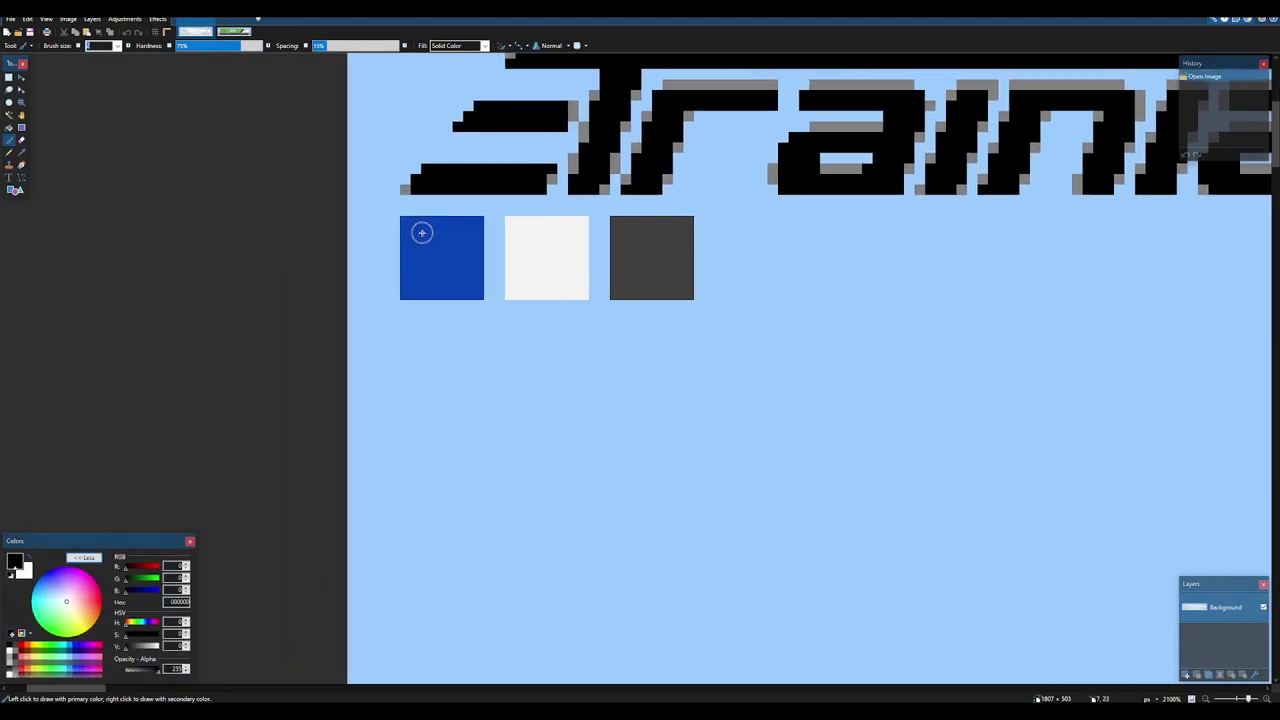
drag(458, 250, 507, 305)
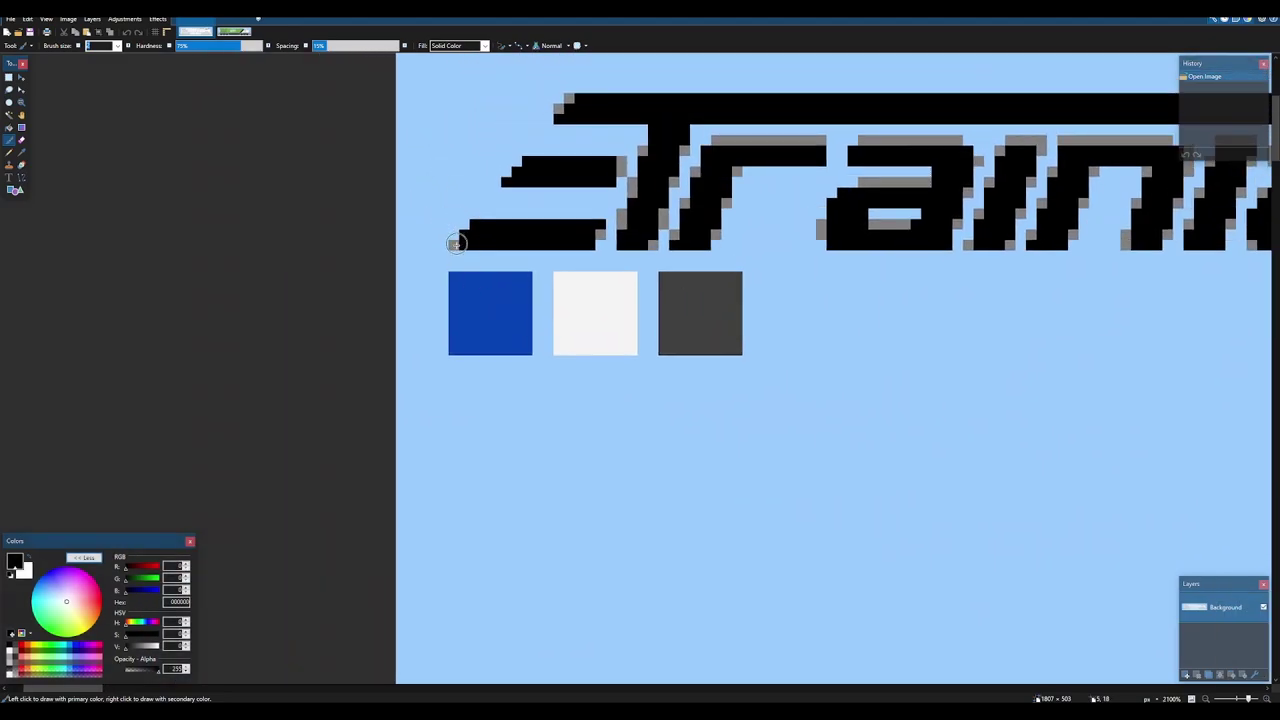
ctrl+scroll(519, 295, down, 10)
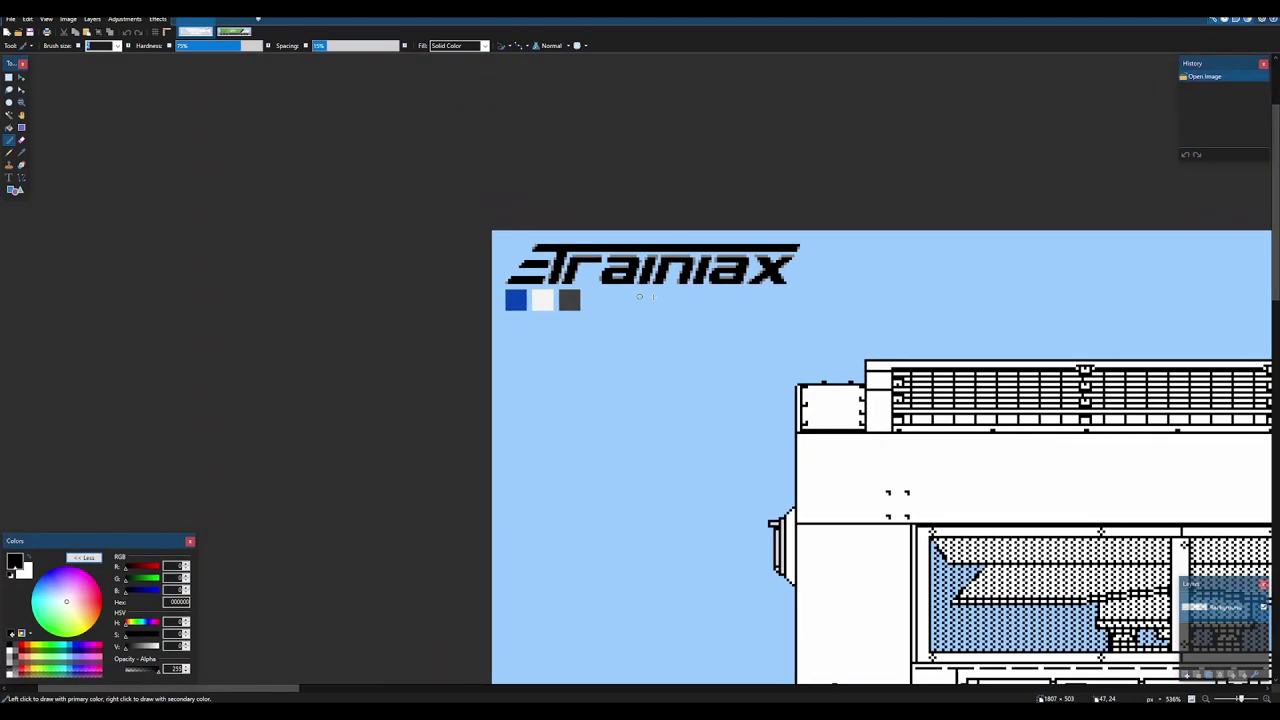
ctrl+scroll(476, 224, down, 1)
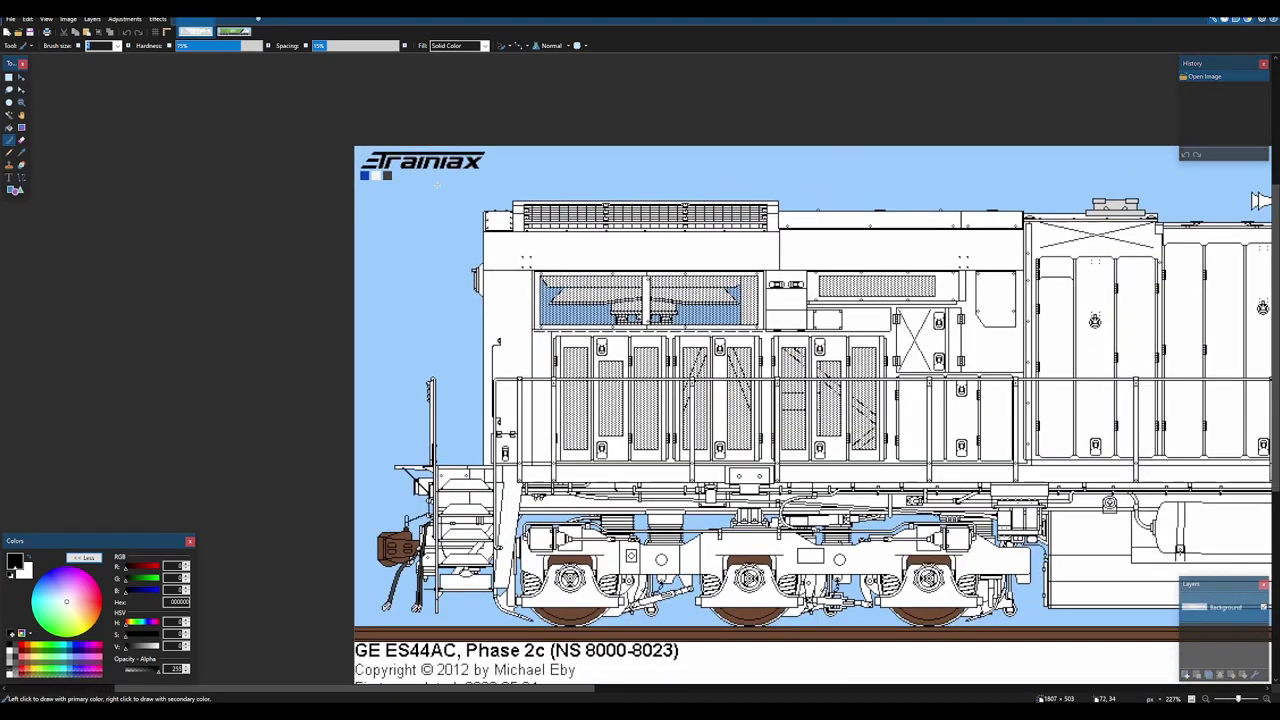
ctrl+scroll(418, 196, up, 7)
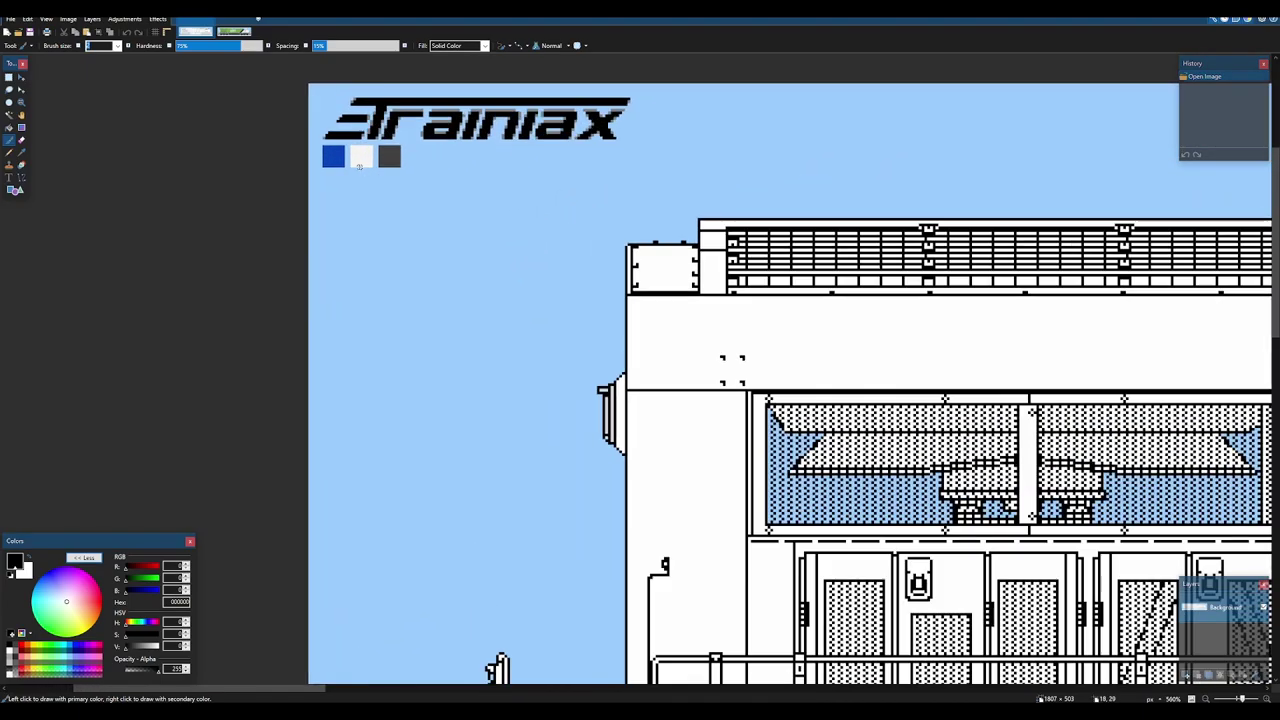
ctrl+scroll(579, 326, down, 2)
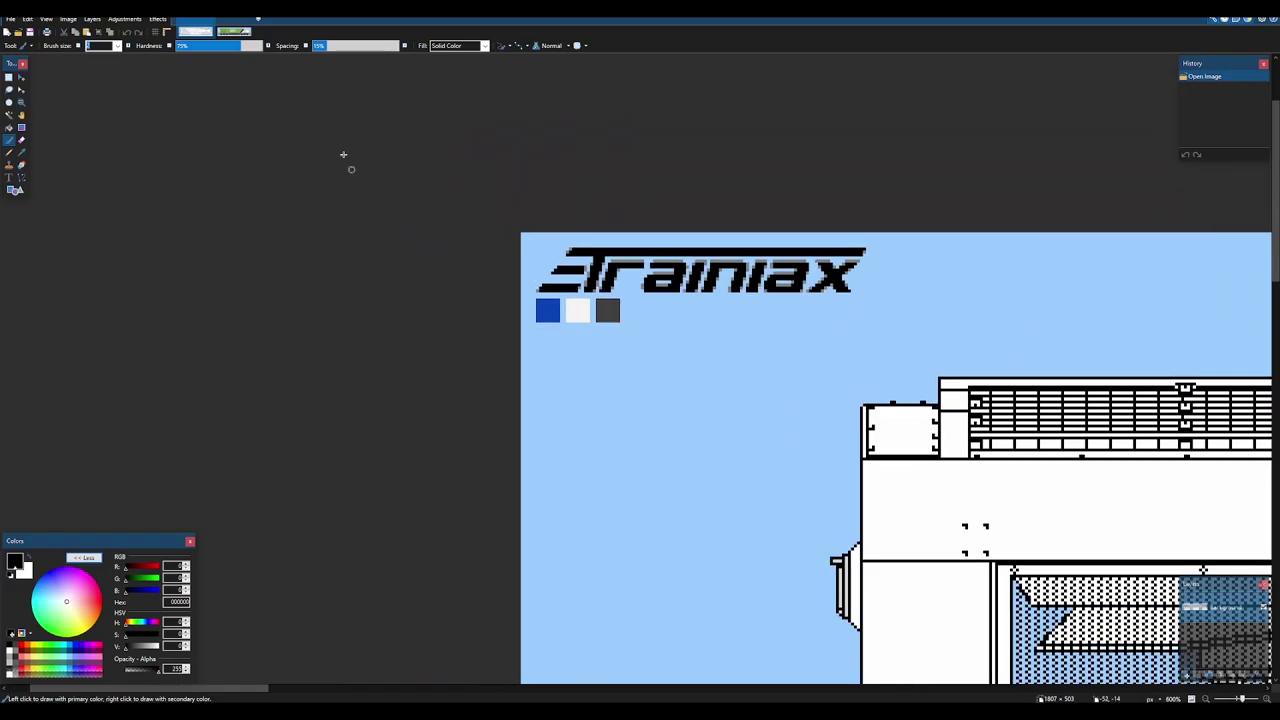
- Open the painted SwiftRail locomotive image and examine the colour swatches beneath its logo
click(246, 26)
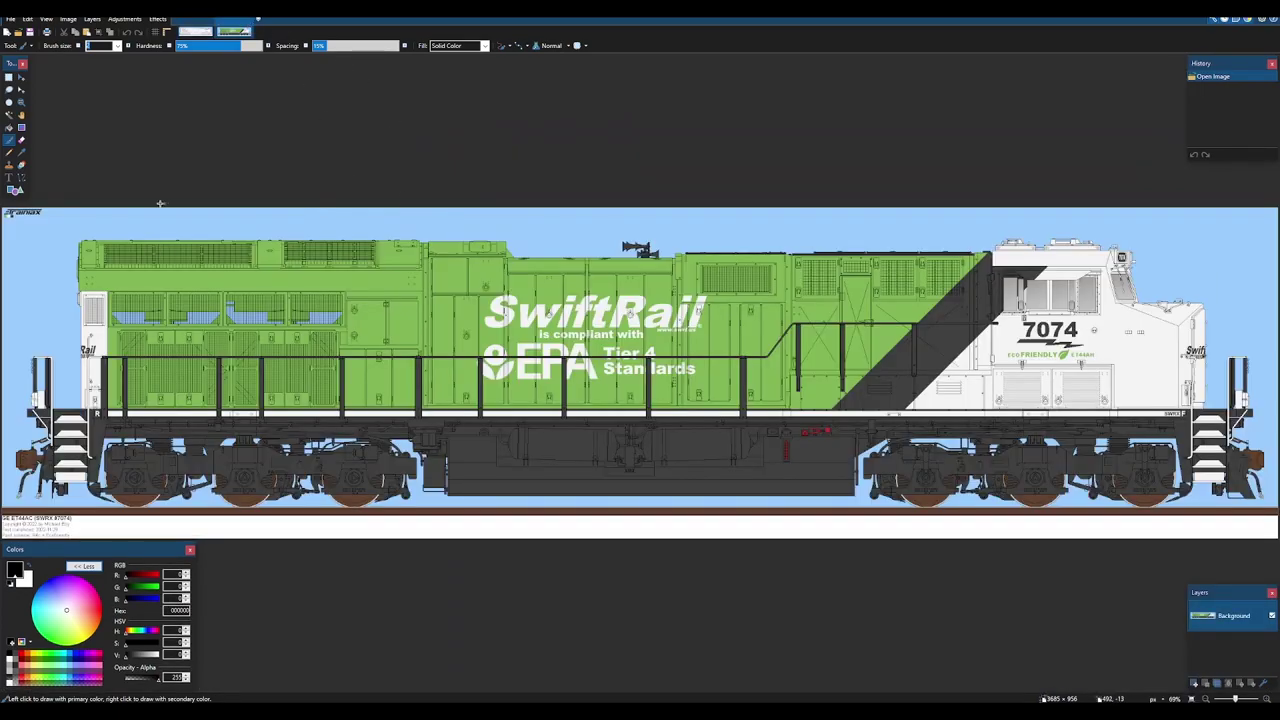
ctrl+scroll(160, 203, up, 7)
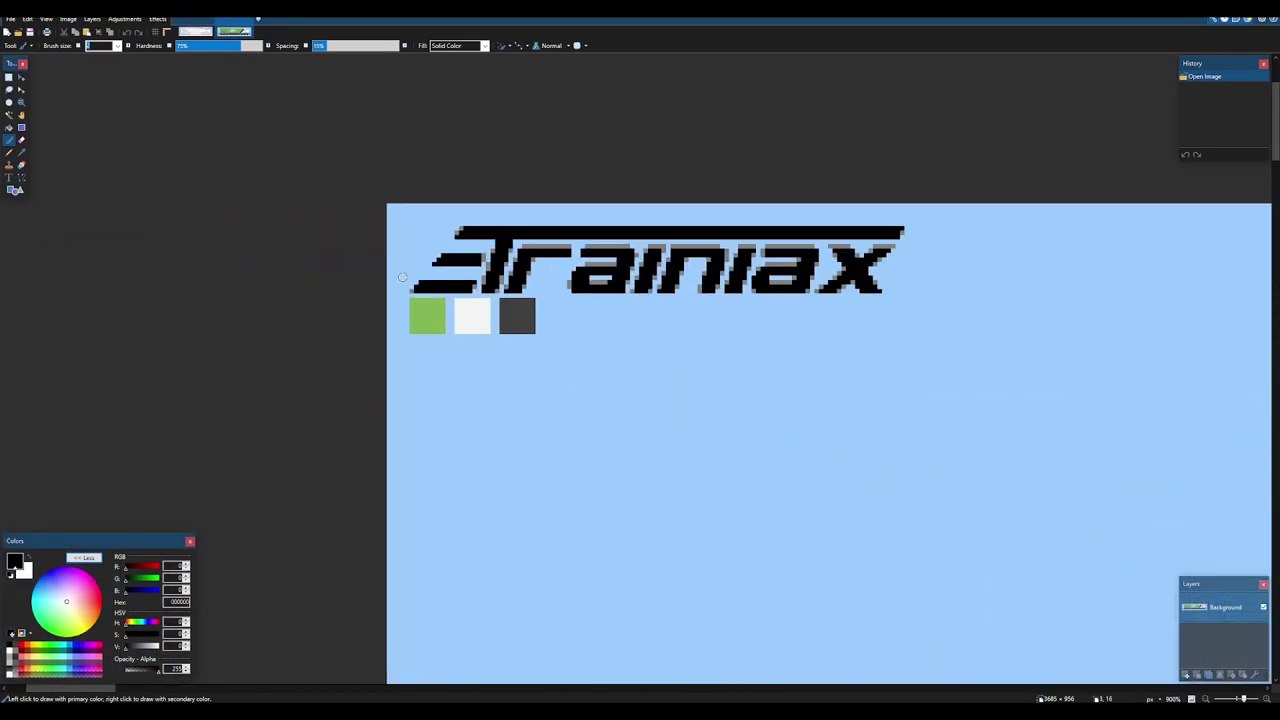
ctrl+scroll(371, 194, up, 1)
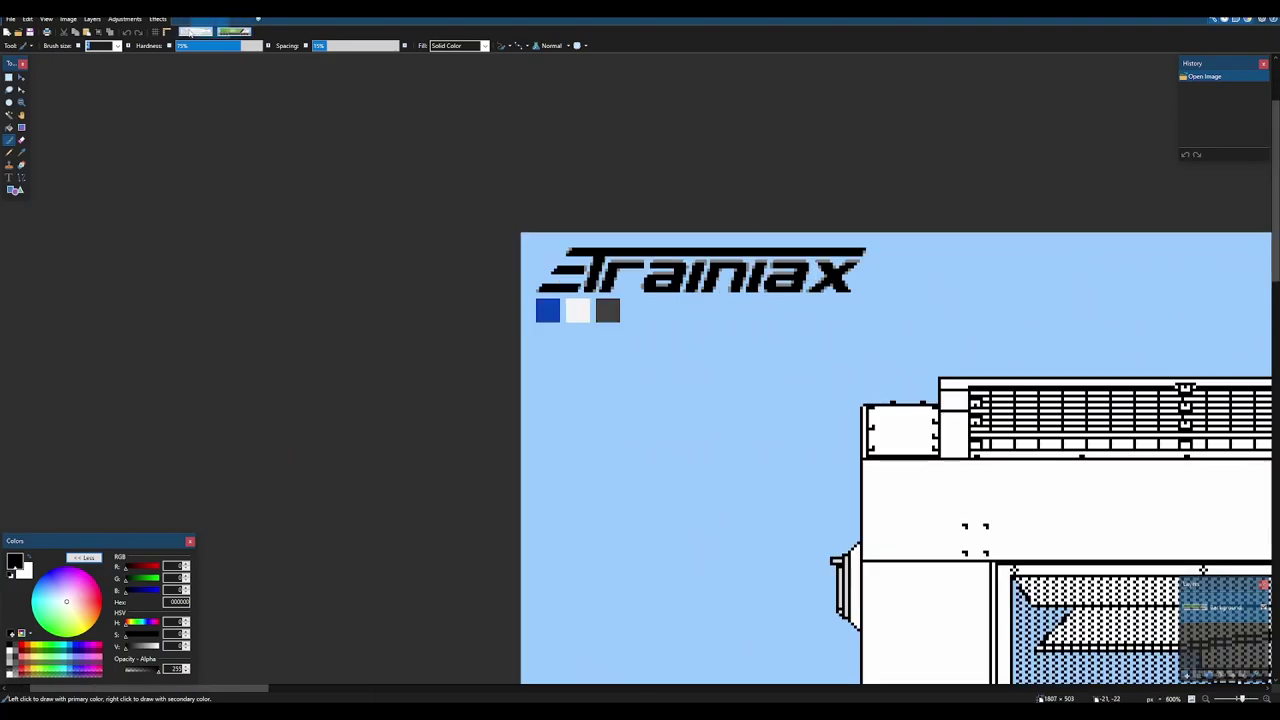
- Return to the blank GE ES44AC drawing and examine its swatches and line art from end to end
ctrl+scroll(590, 320, up, 3)
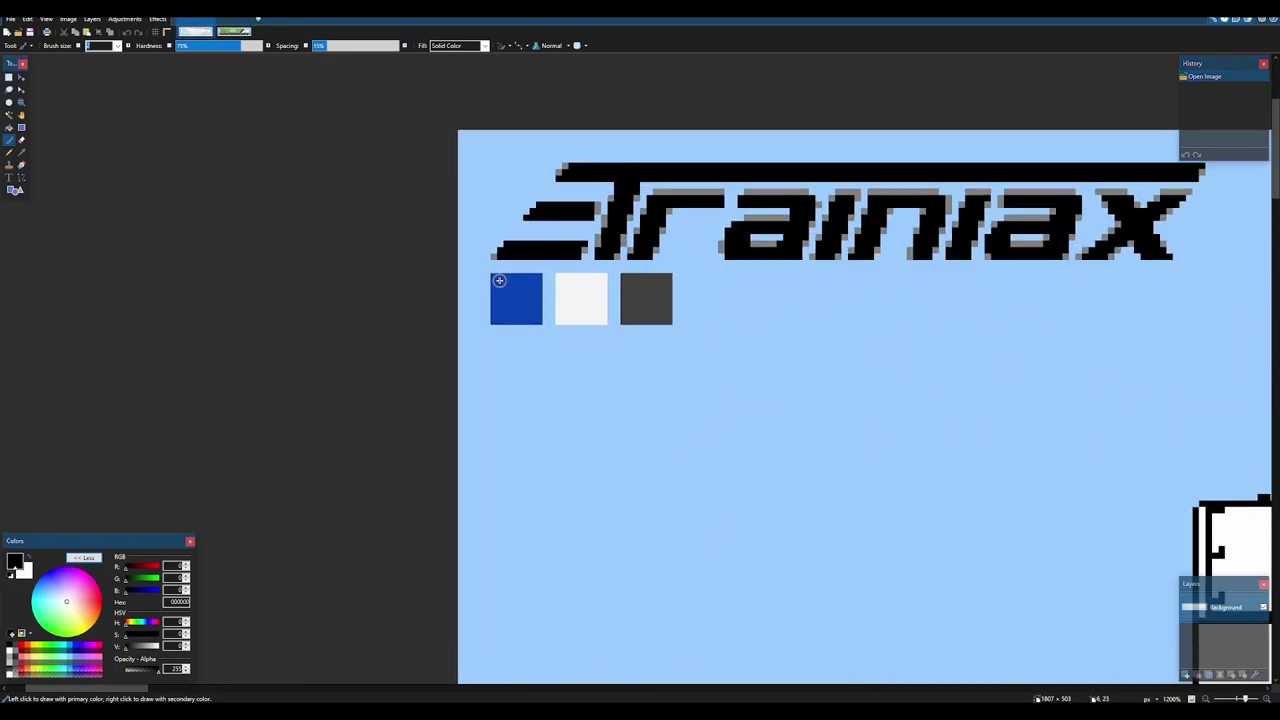
ctrl+scroll(499, 281, down, 8)
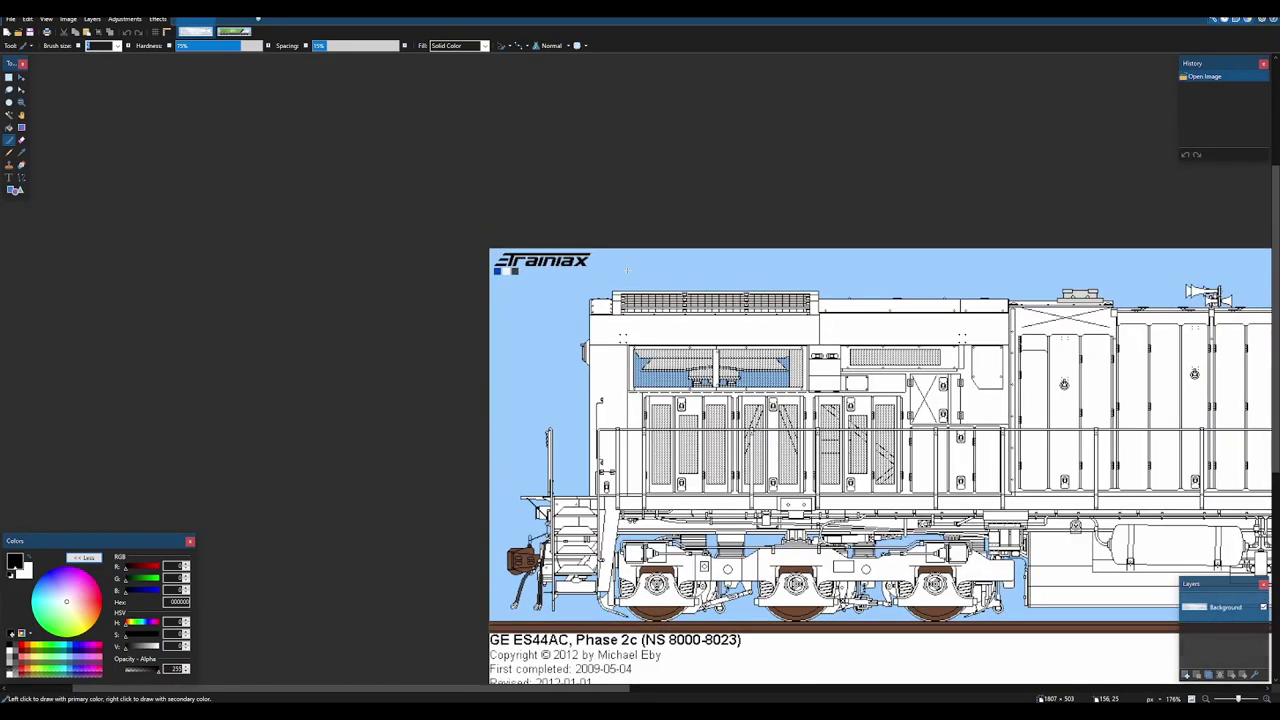
ctrl+scroll(626, 269, down, 1)
ctrl+scroll(732, 316, up, 1)
drag(734, 317, 432, 196)
ctrl+scroll(690, 212, down, 1)
ctrl+scroll(432, 196, down, 2)
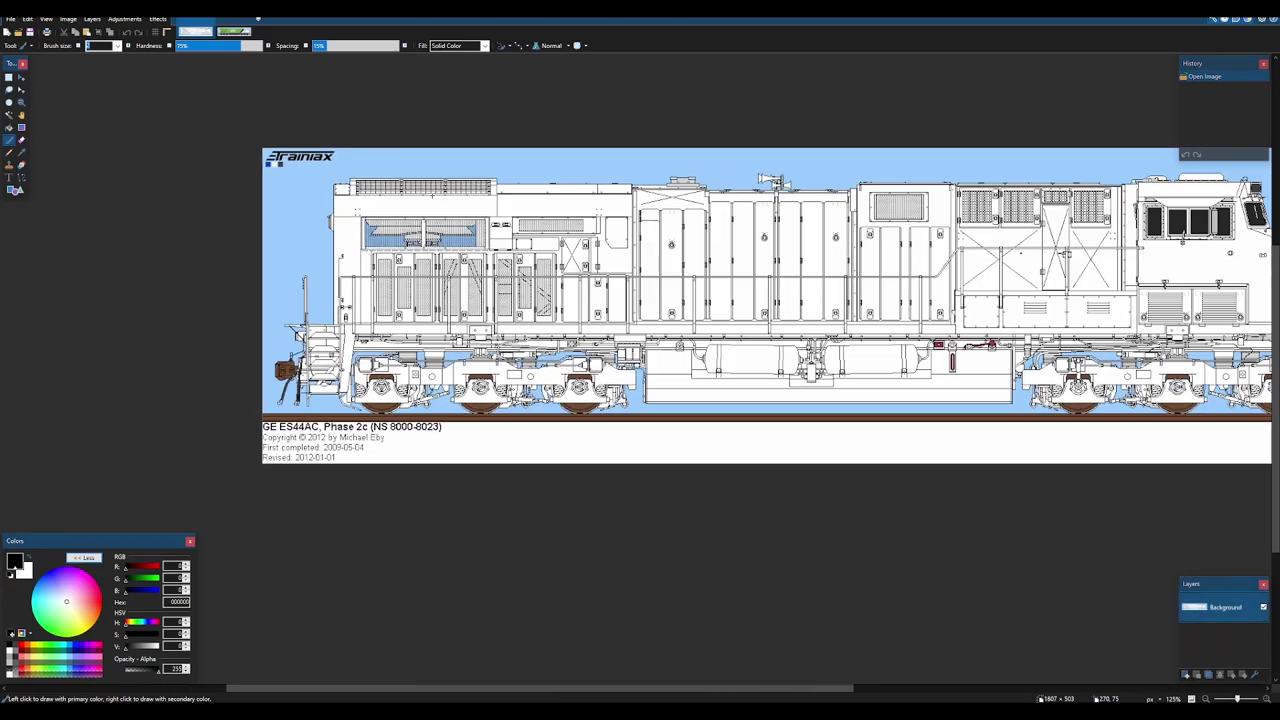
ctrl+scroll(640, 206, down, 1)
drag(640, 206, 369, 224)
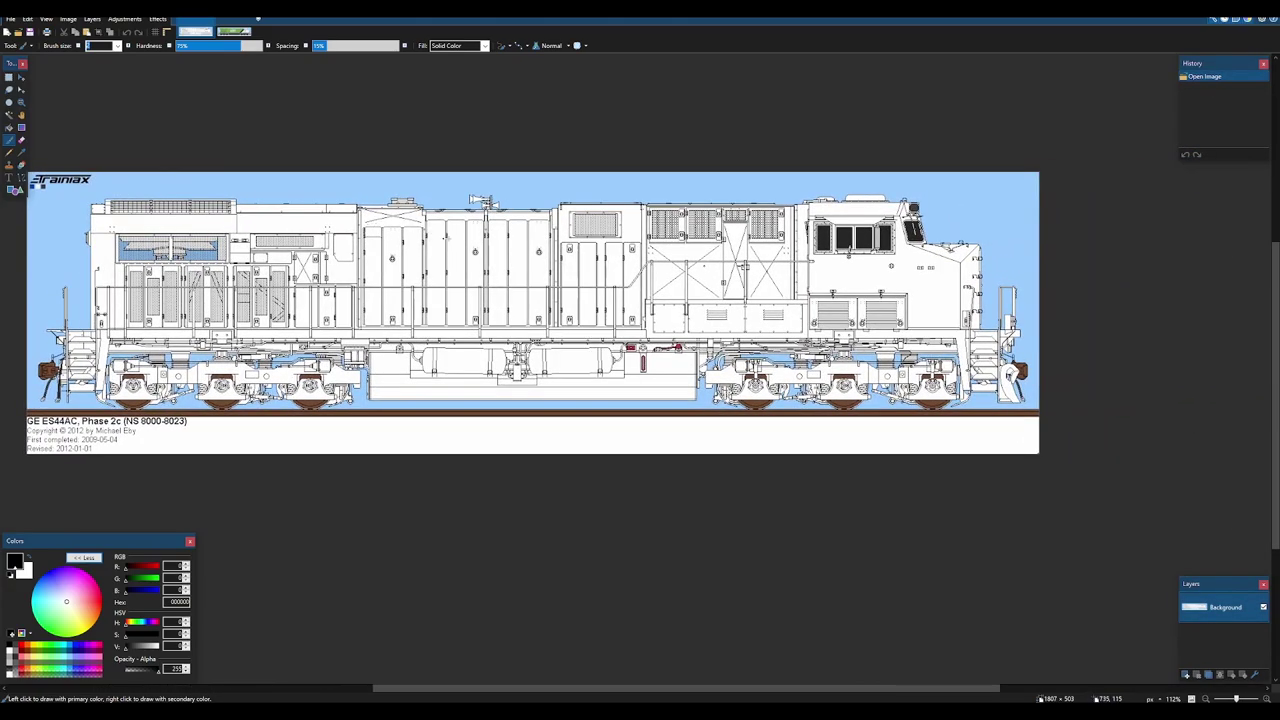
ctrl+scroll(494, 166, down, 1)
ctrl+scroll(897, 252, up, 7)
ctrl+scroll(658, 189, down, 7)
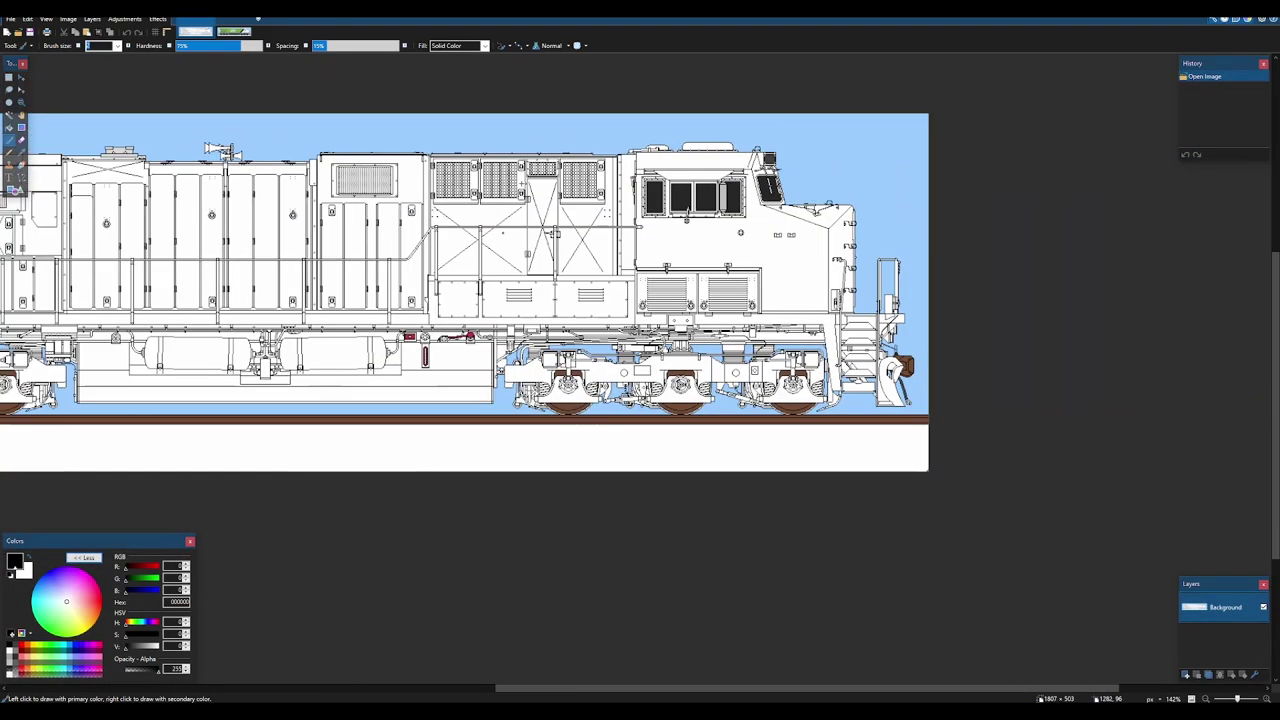
drag(525, 187, 812, 216)
ctrl+scroll(560, 170, up, 2)
ctrl+scroll(510, 150, down, 1)
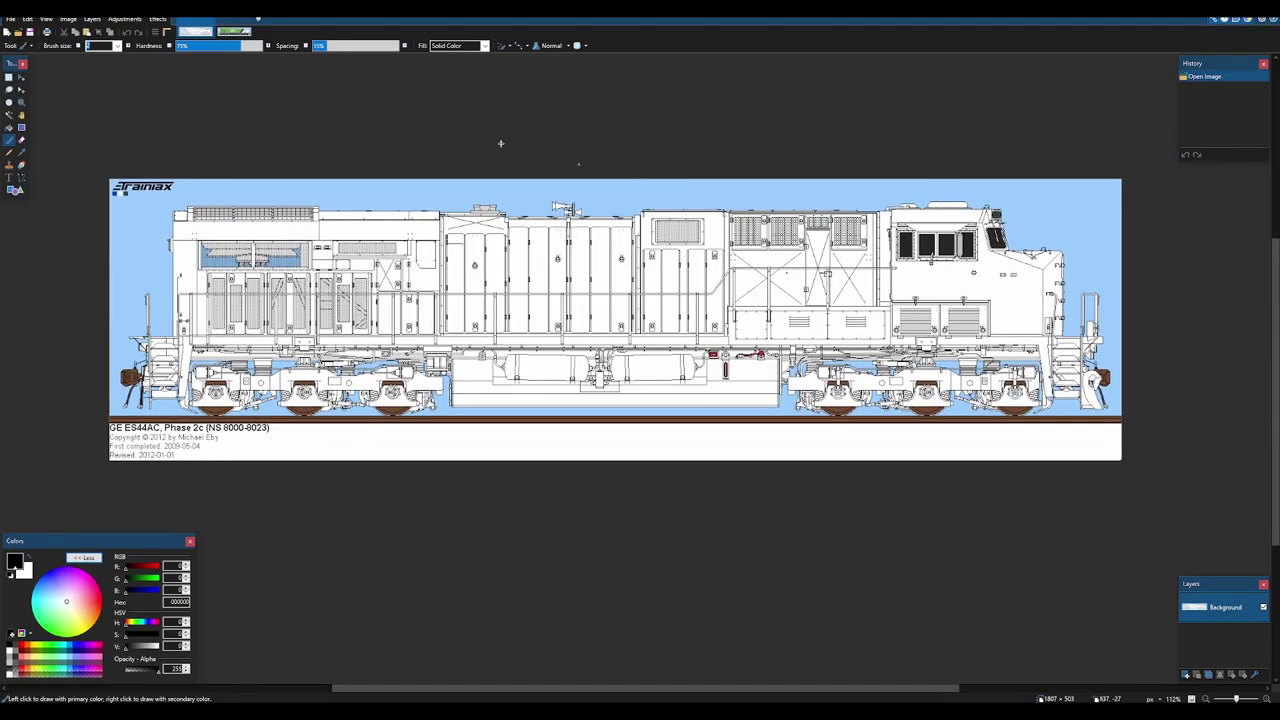
- Go back to the SwiftRail image and examine the finished paint scheme along the whole locomotive
click(232, 28)
ctrl+scroll(652, 256, down, 4)
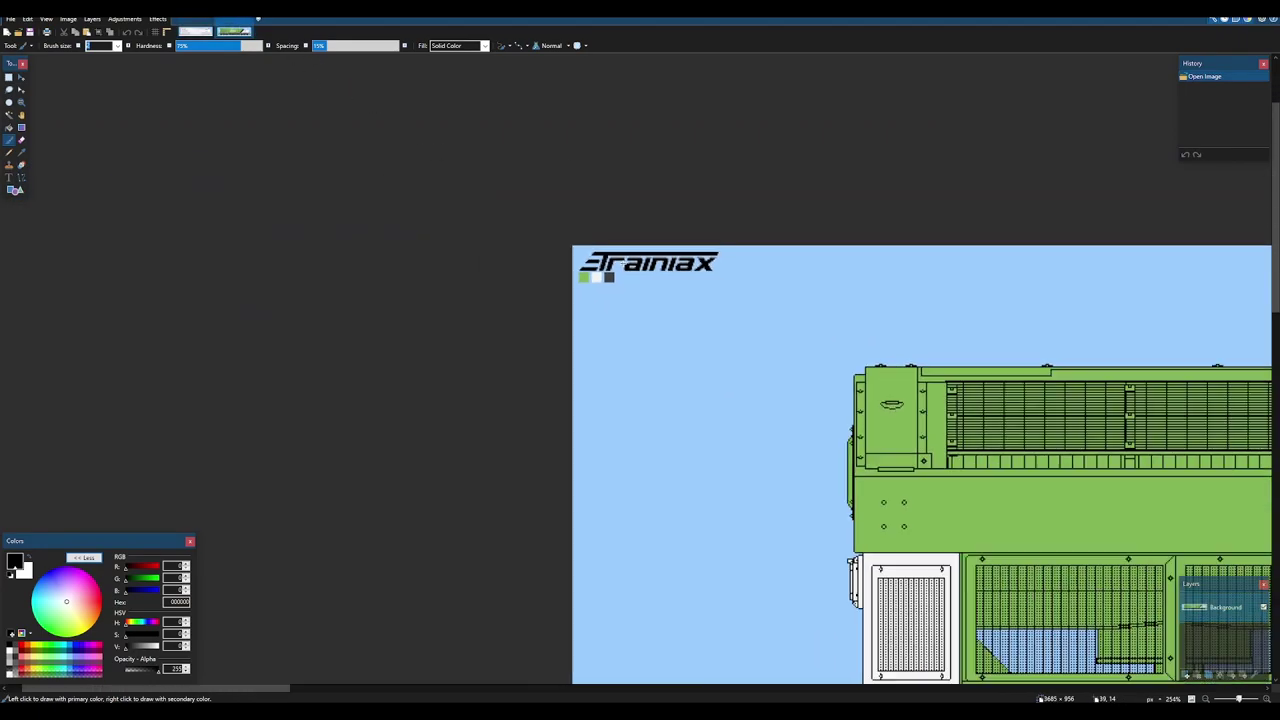
ctrl+scroll(652, 256, down, 4)
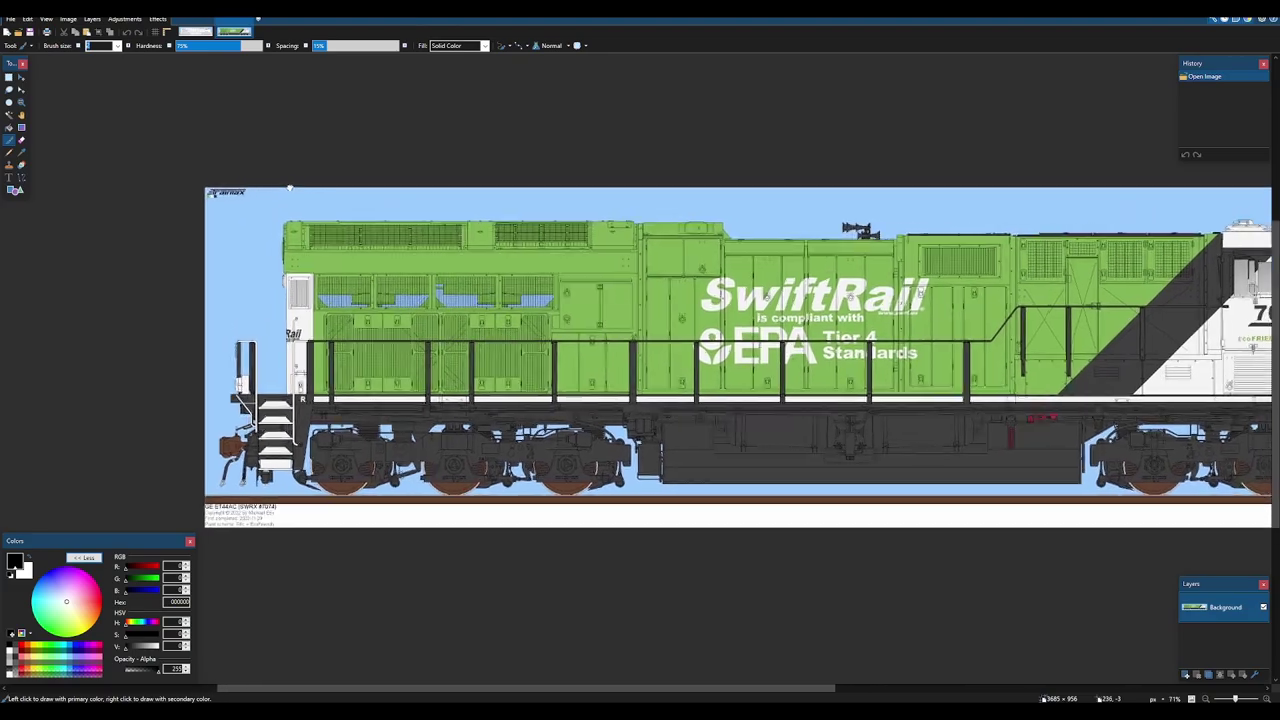
ctrl+scroll(181, 170, down, 2)
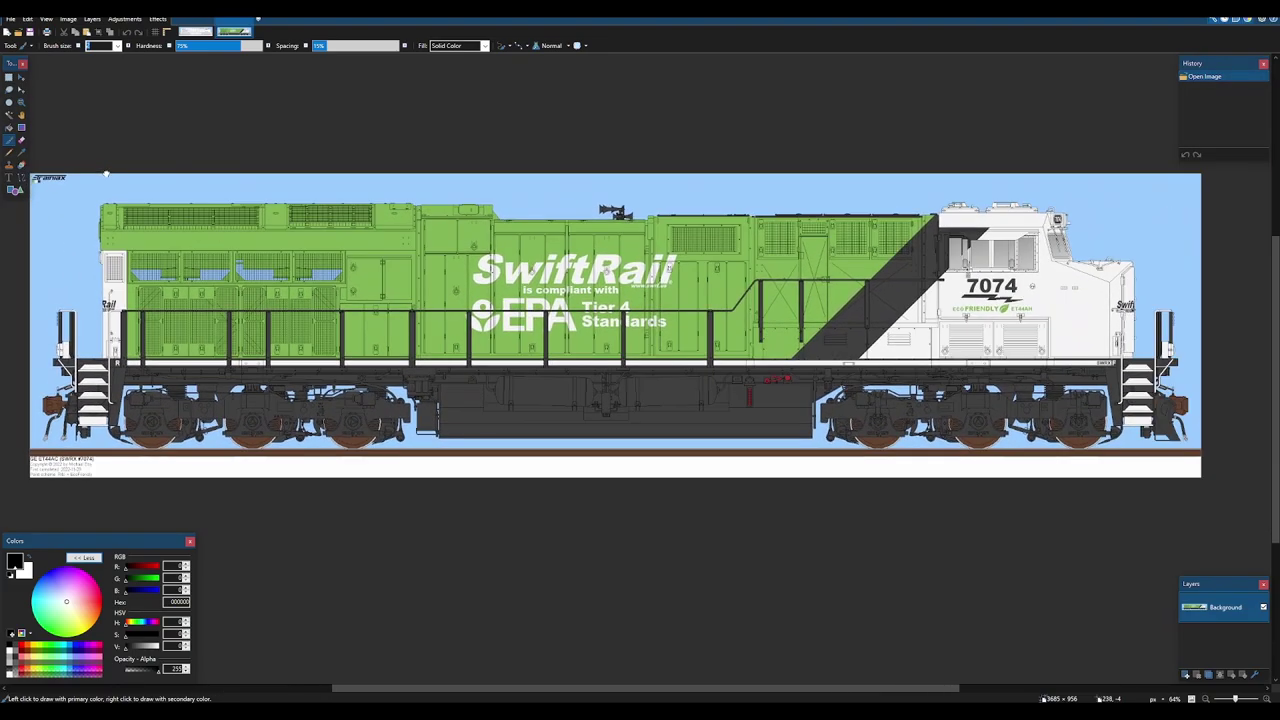
mouse_move(106, 174)
mouse_down()
mouse_move(127, 200)
mouse_move(182, 200)
mouse_up()
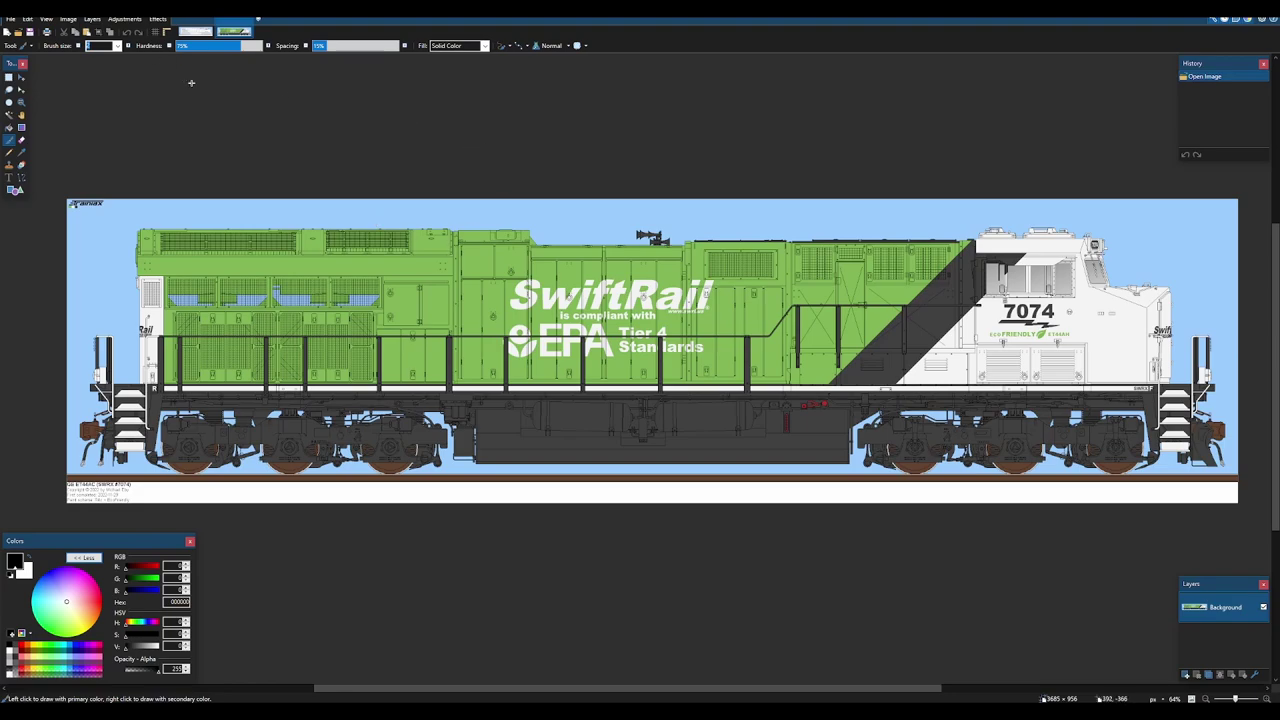
- In the blank locomotive drawing, turn off antialiased rendering for the Paintbrush and set its hardness to 100%
click(197, 32)
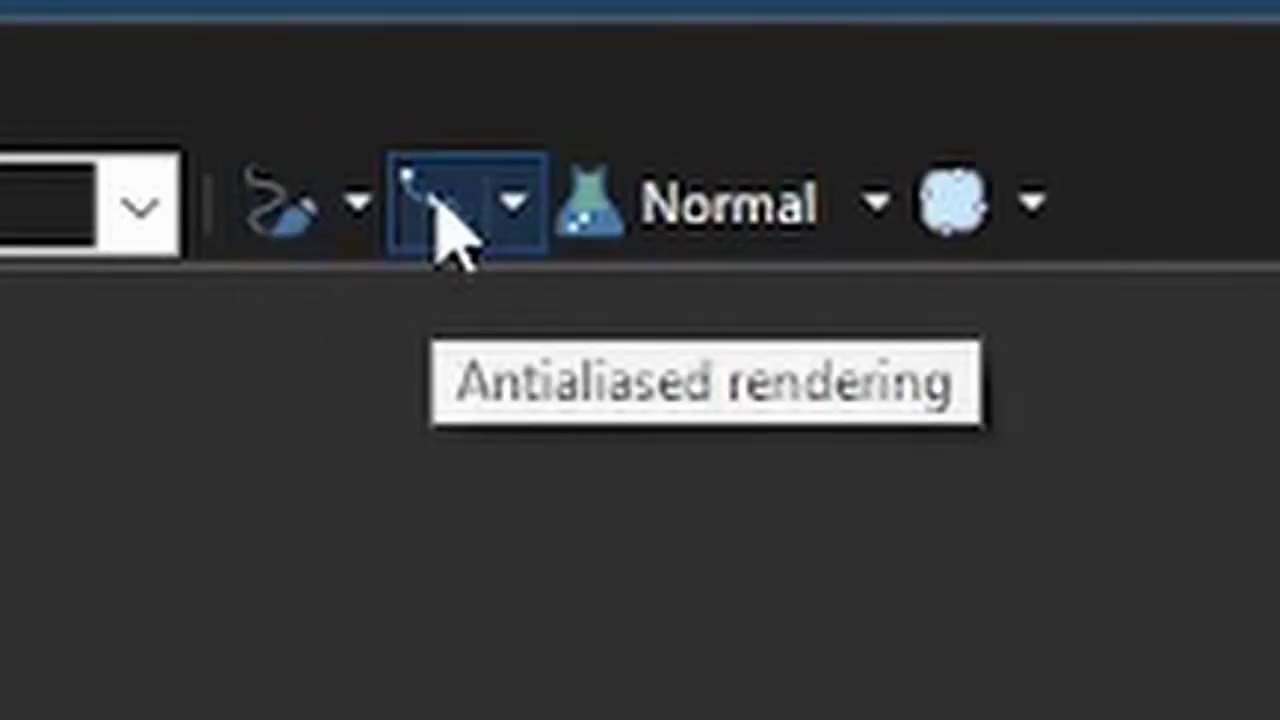
click(440, 230)
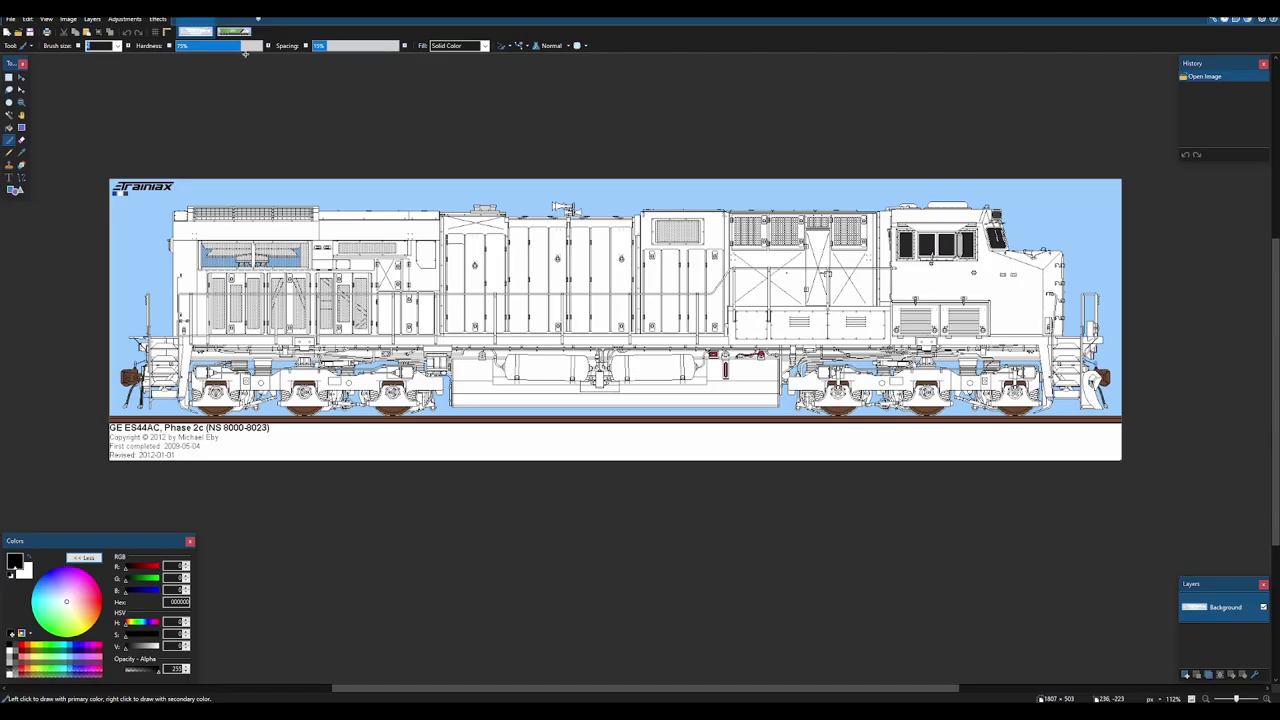
drag(246, 46, 268, 46)
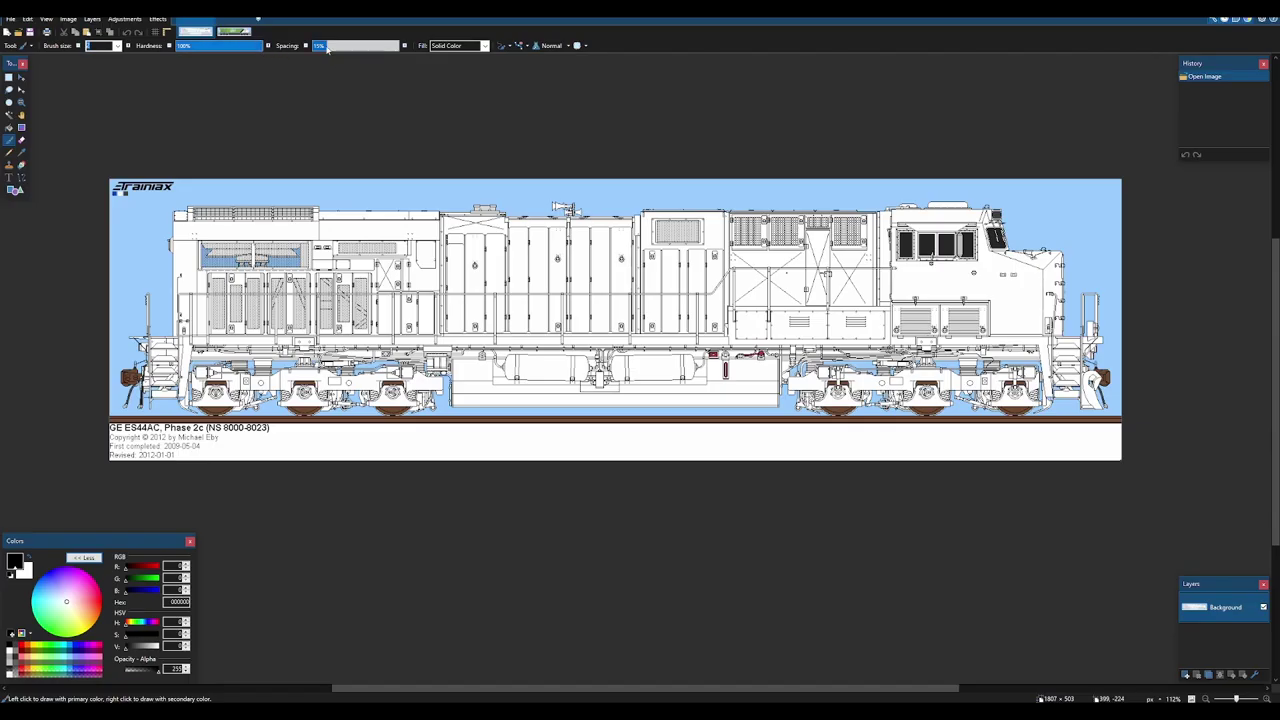
- Activate the Magic Wand and set its flood mode to Global
click(9, 116)
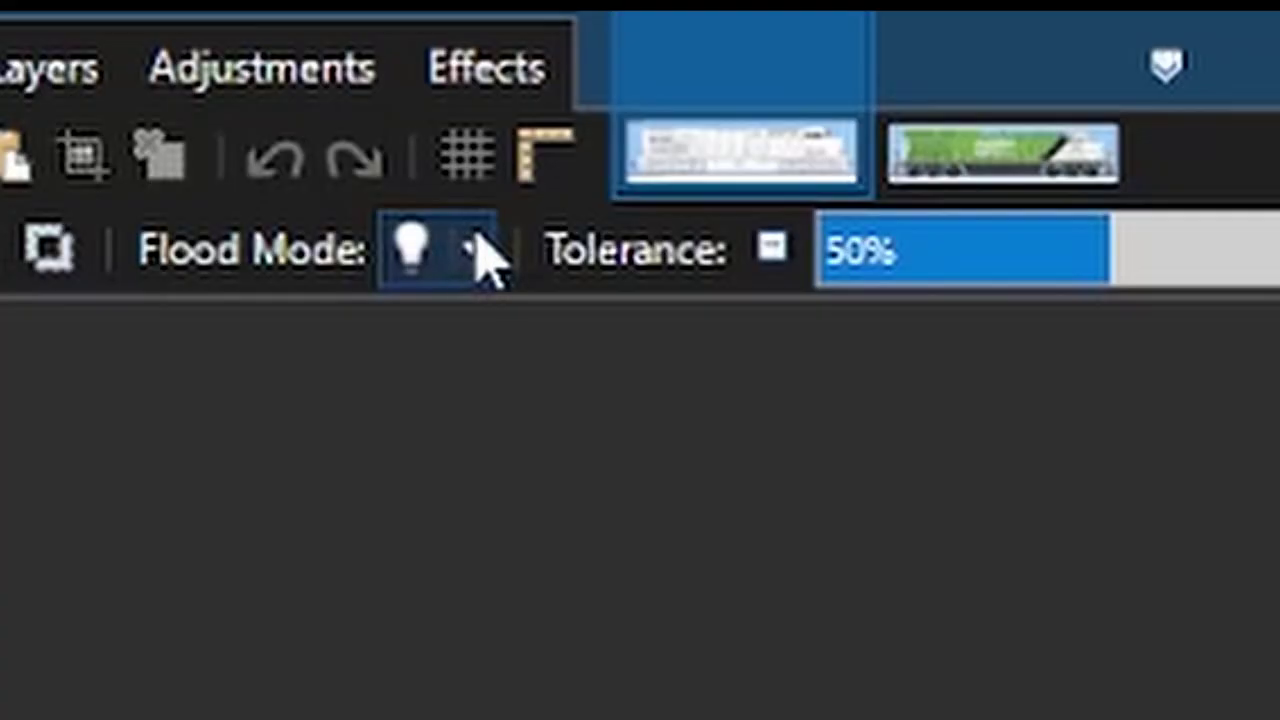
click(155, 45)
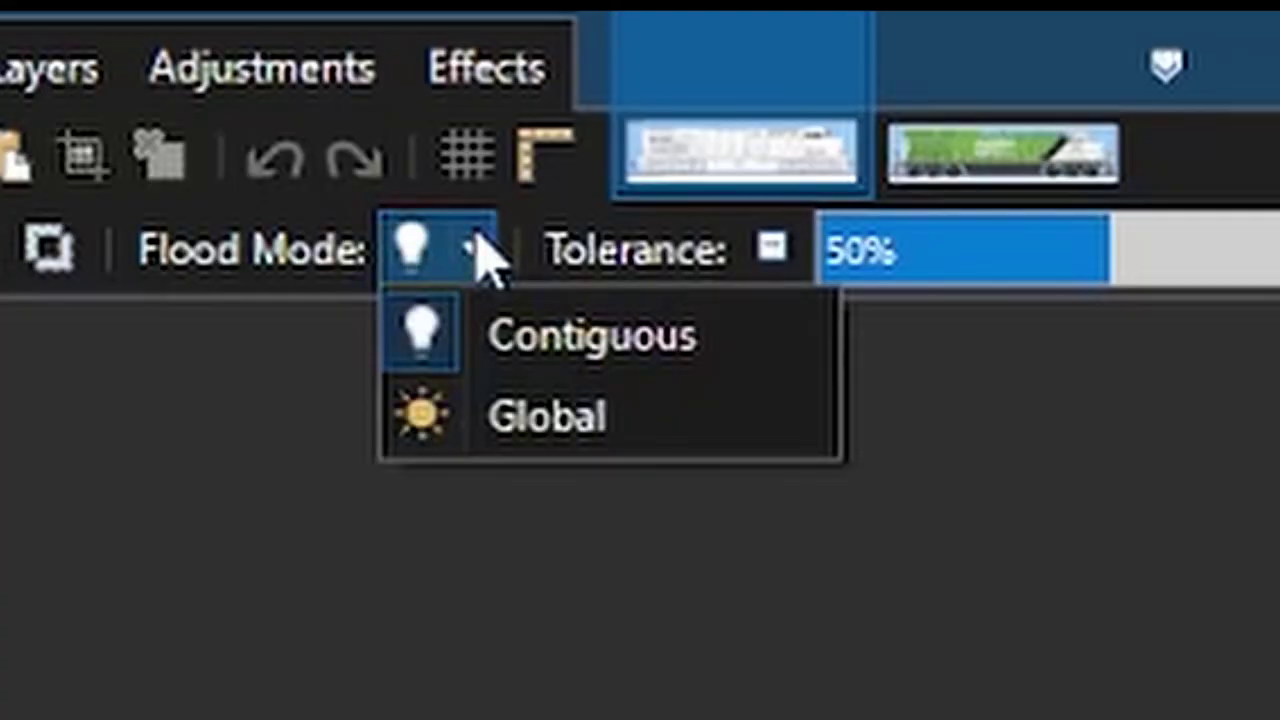
click(528, 416)
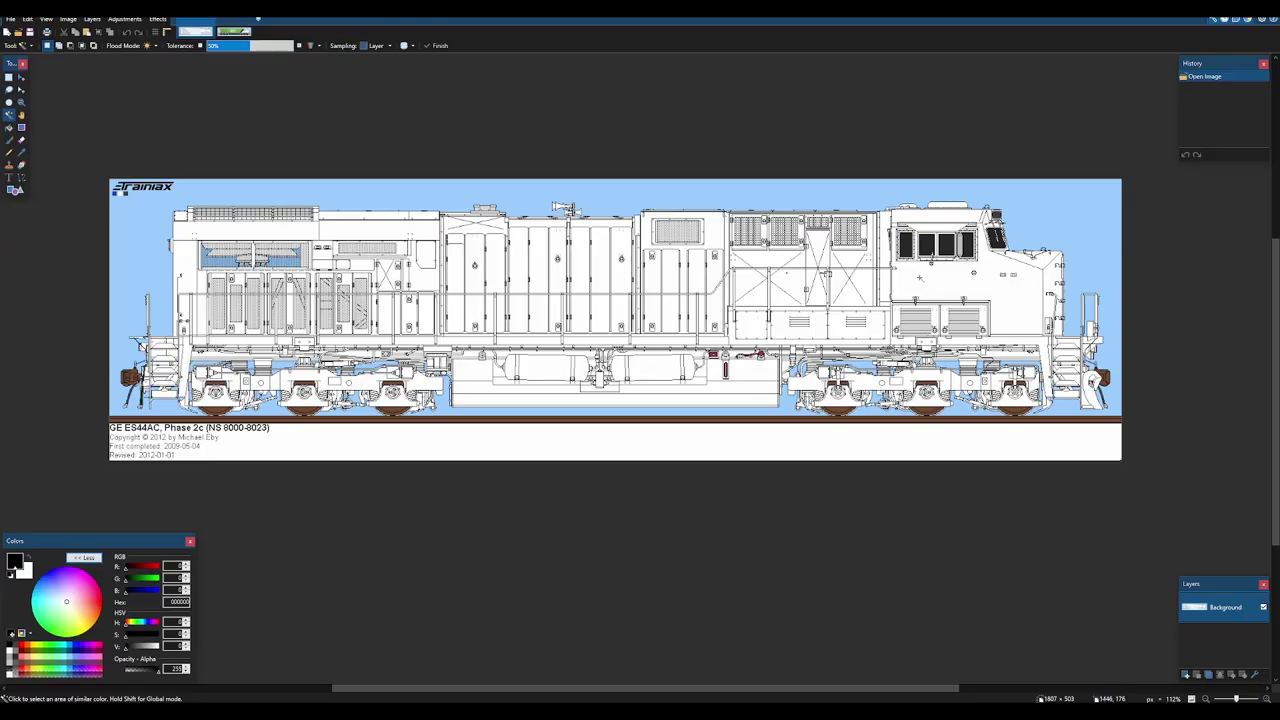
- Select the white cab area and all similar colours across the drawing at 50% tolerance, check the selection around the linework, and erase it
click(919, 277)
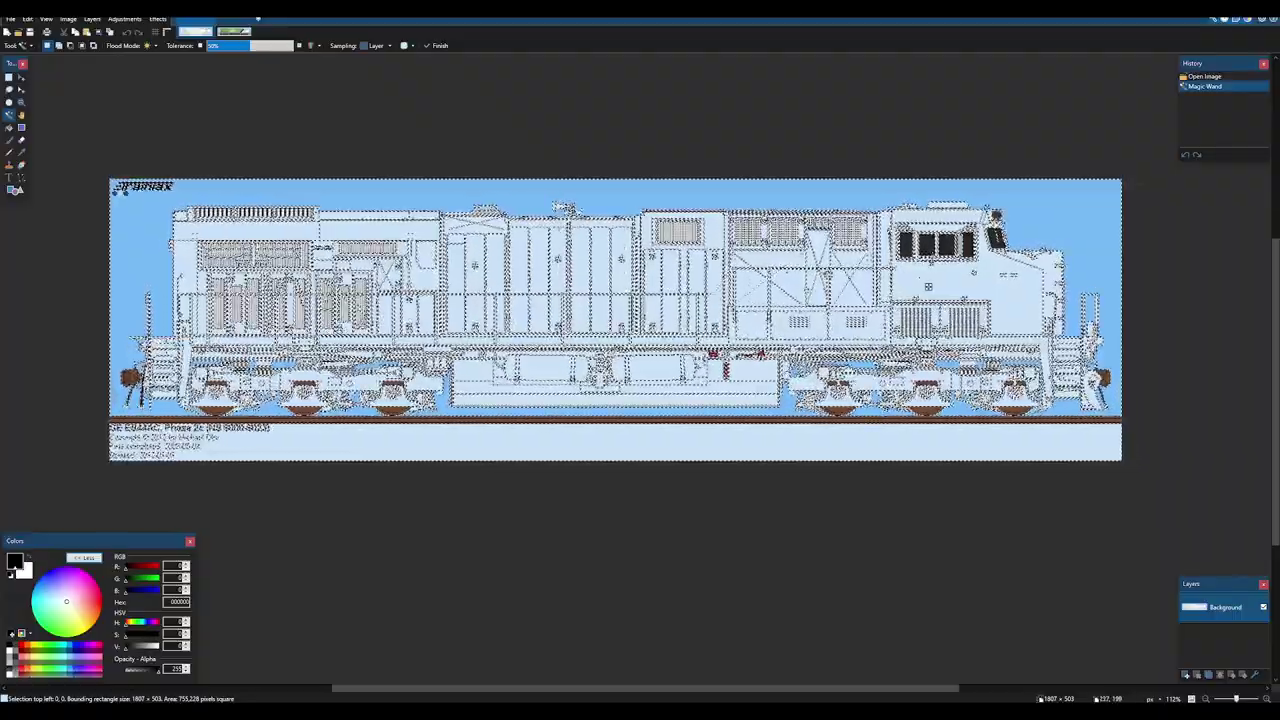
scroll(212, 266, up, 6)
scroll(330, 425, down, 4)
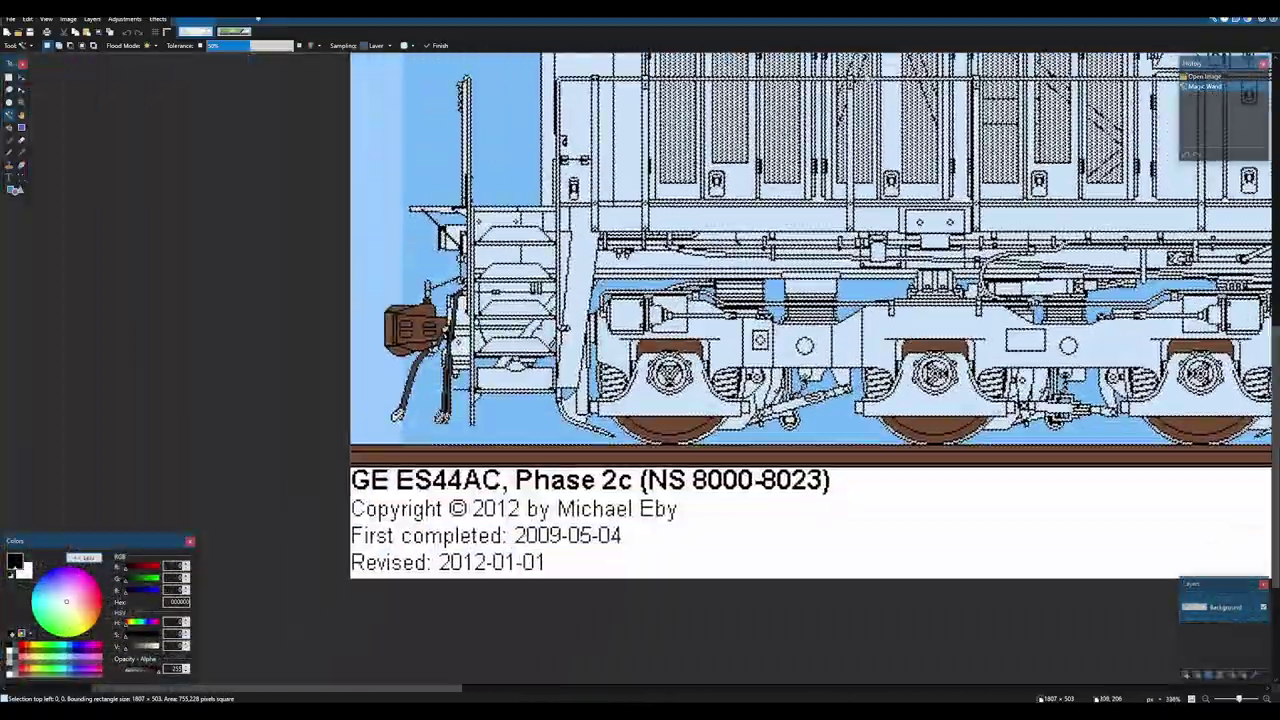
scroll(600, 446, up, 5)
scroll(722, 354, down, 1)
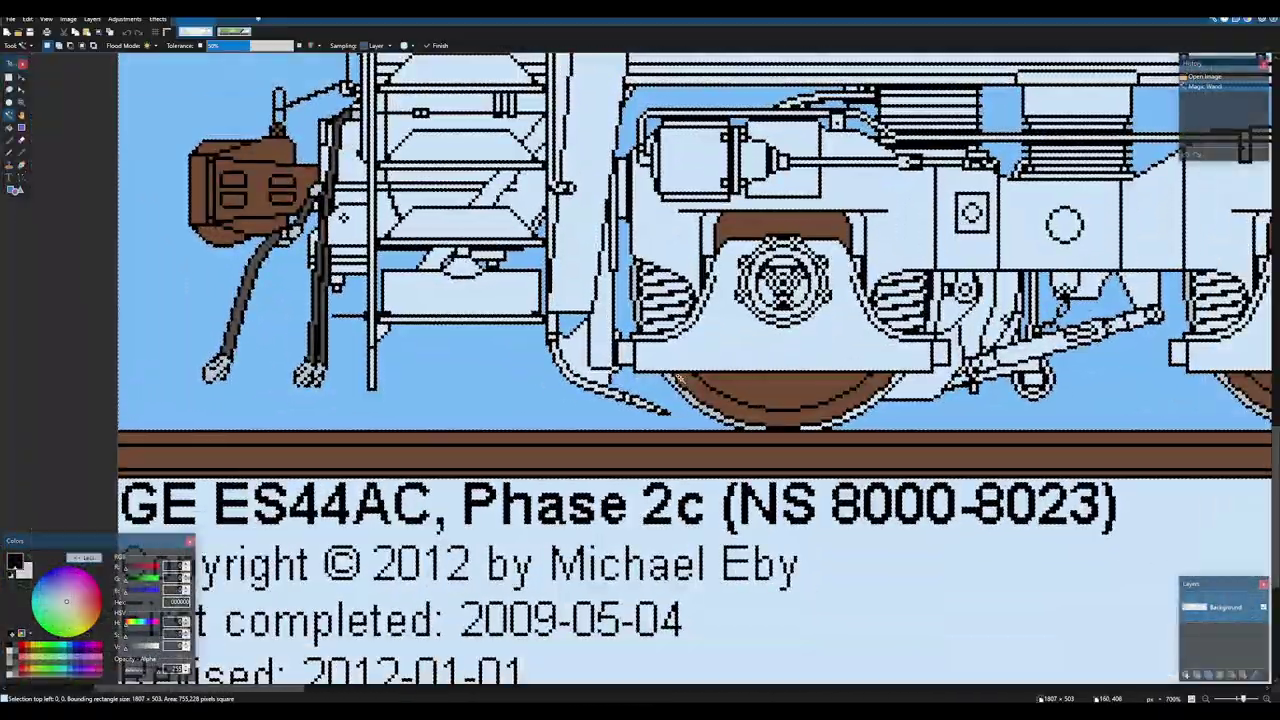
scroll(612, 369, up, 3)
scroll(614, 369, up, 6)
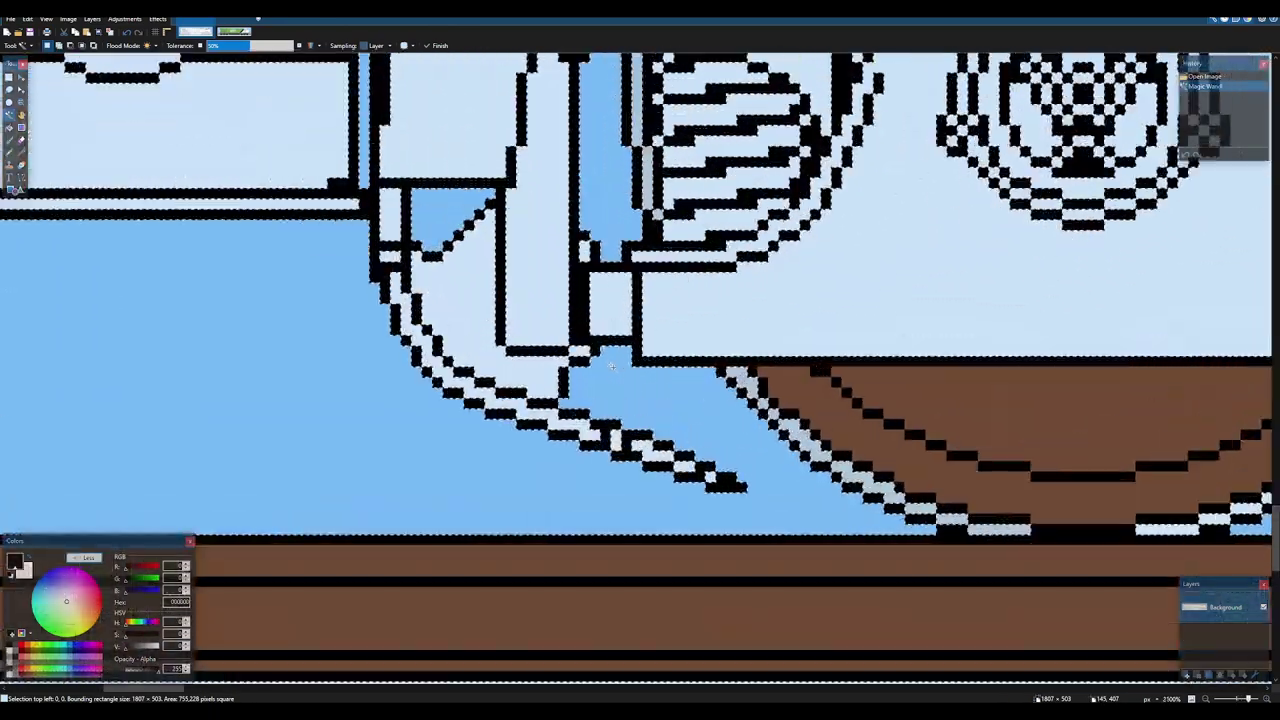
scroll(777, 430, down, 2)
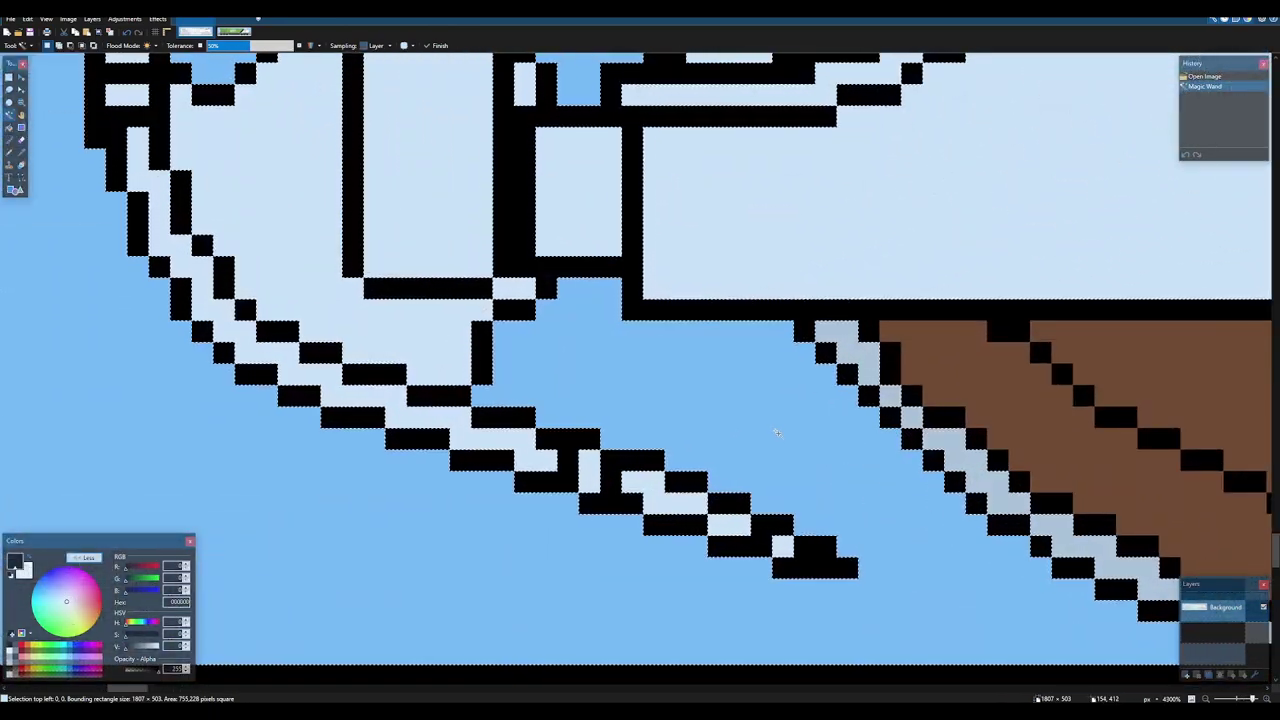
scroll(527, 333, down, 3)
scroll(527, 333, down, 2)
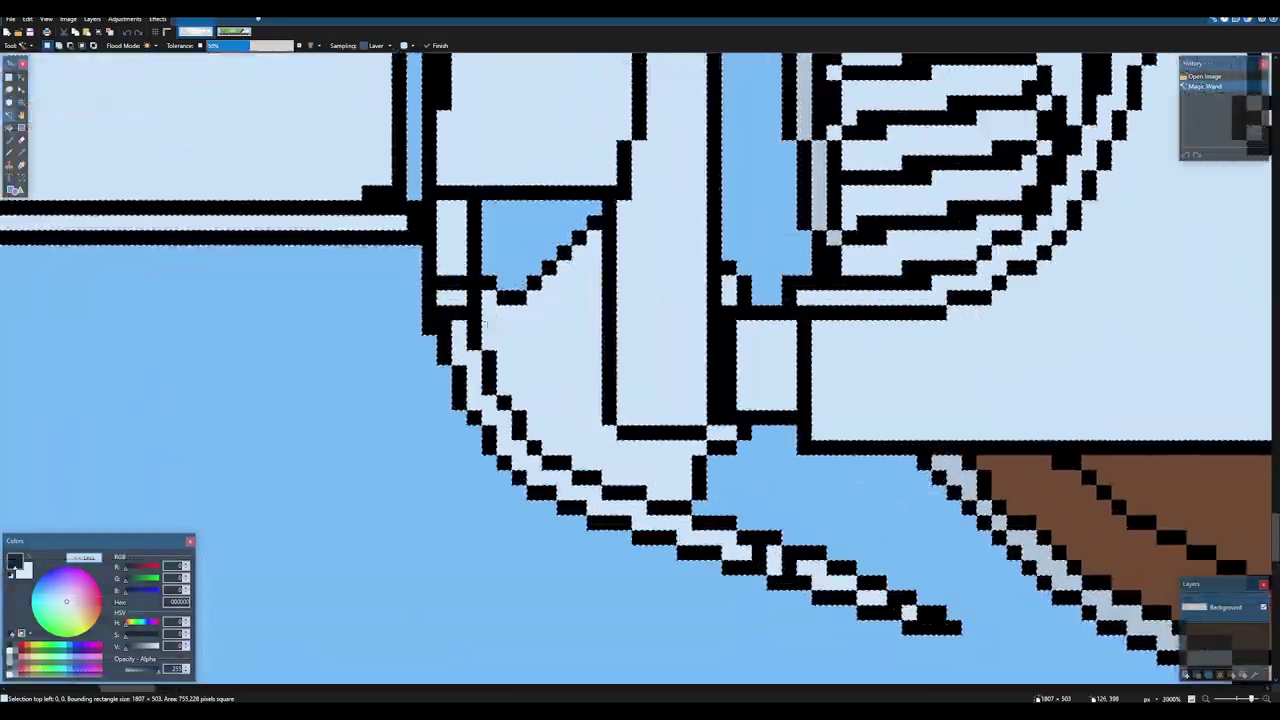
scroll(527, 333, down, 3)
scroll(500, 450, down, 2)
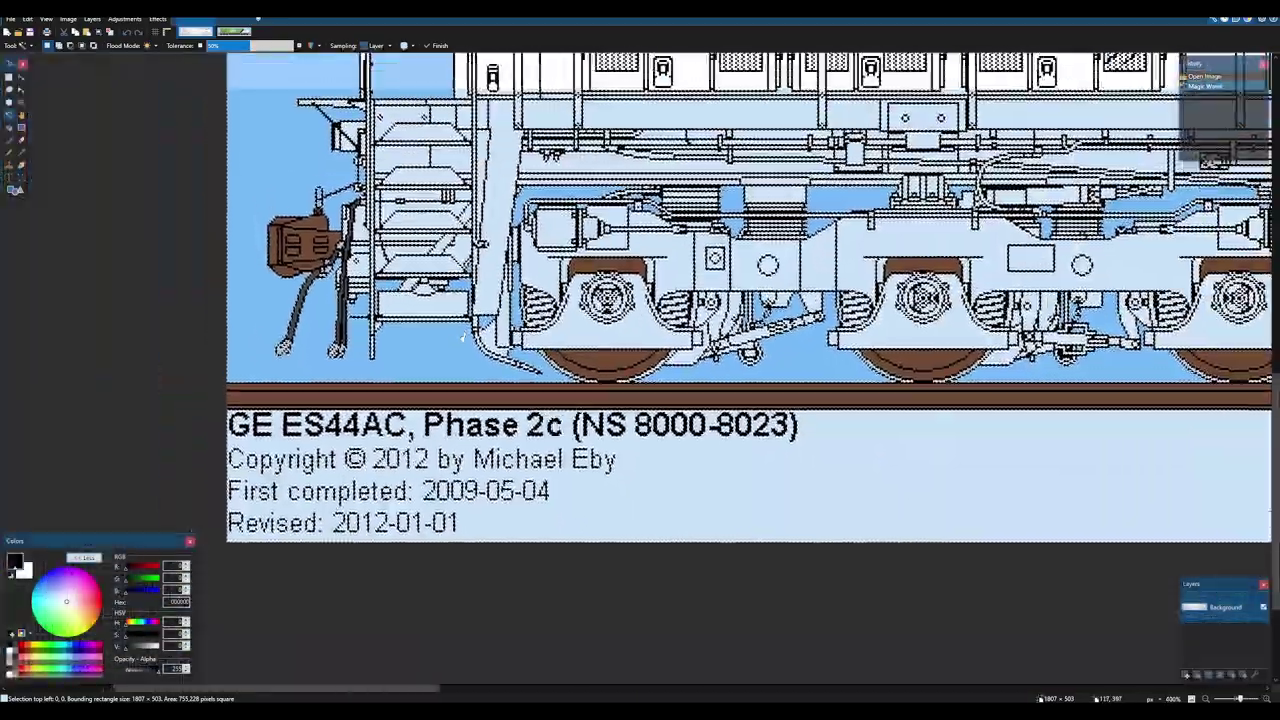
scroll(500, 455, up, 2)
scroll(490, 562, up, 5)
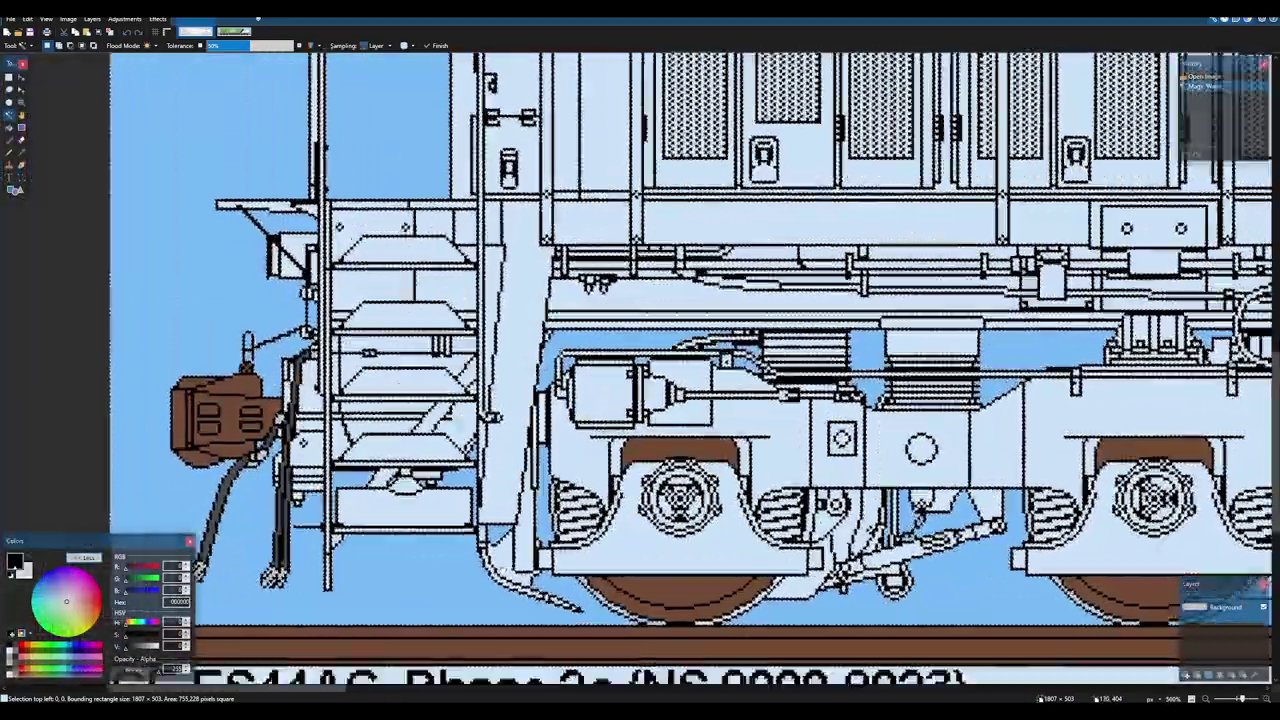
key(Delete)
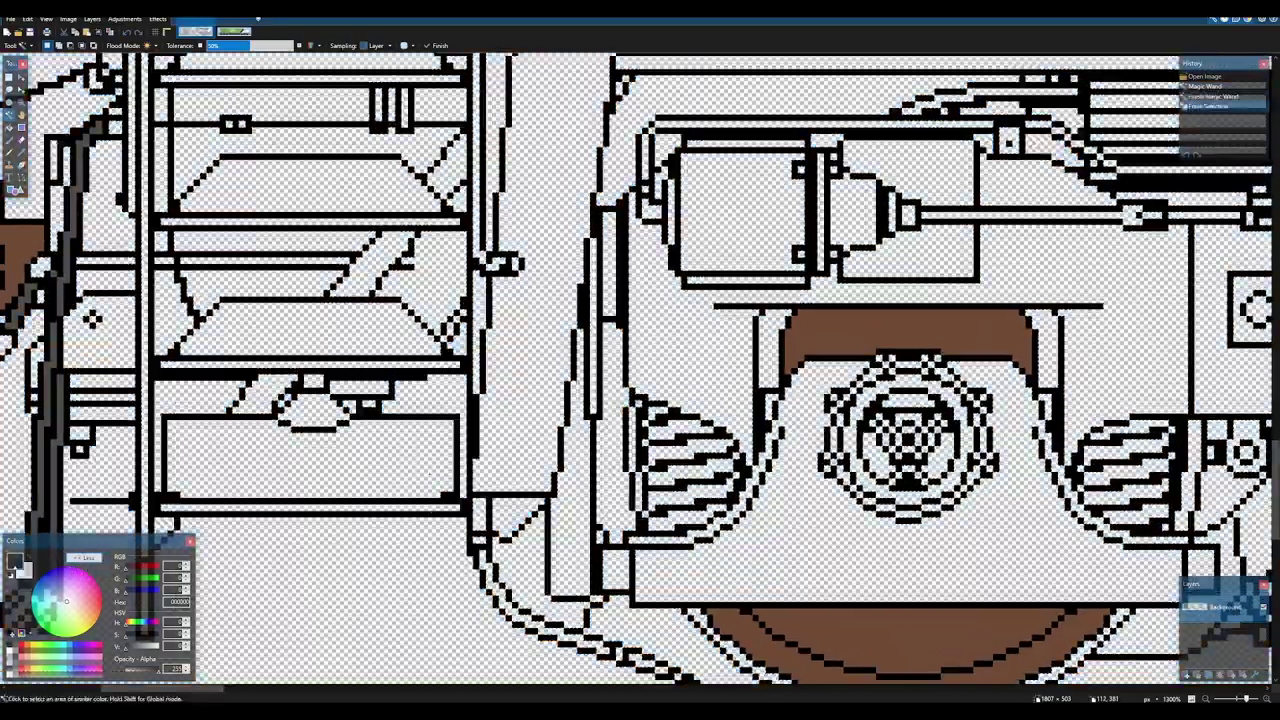
- Review the drawing with its white areas erased, and undo that erase
scroll(92, 318, down, 8)
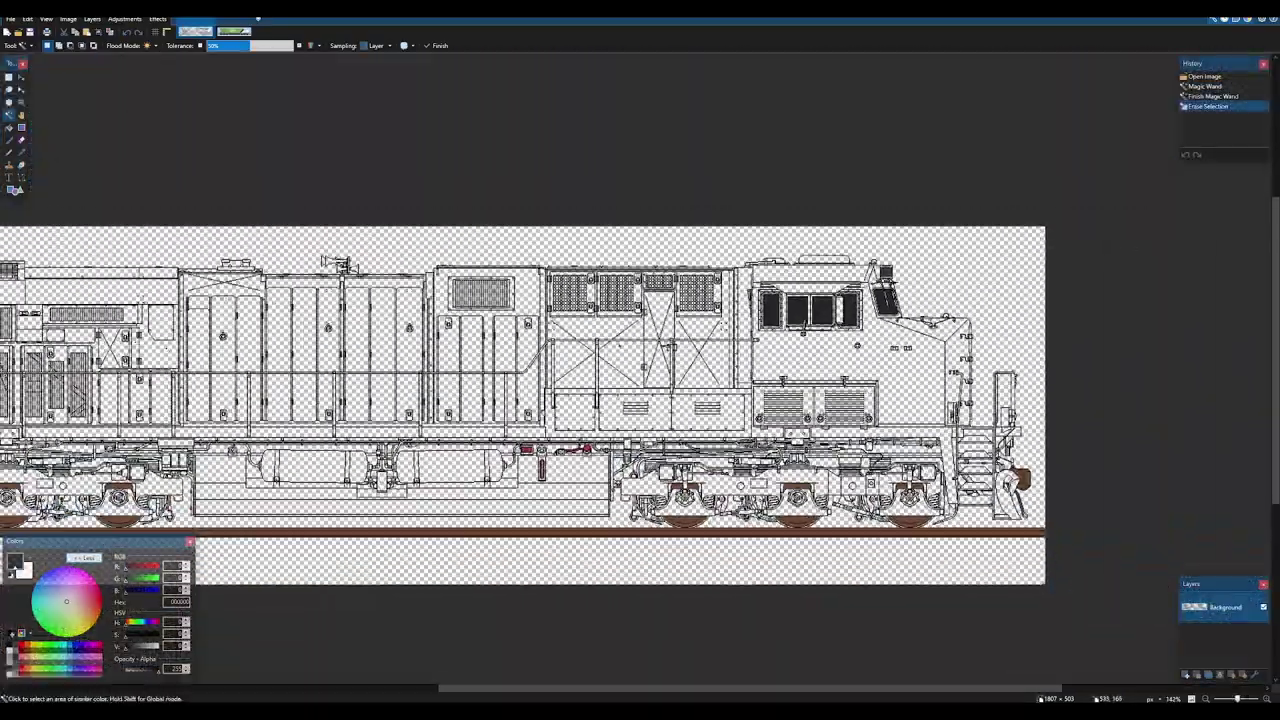
scroll(850, 315, up, 5)
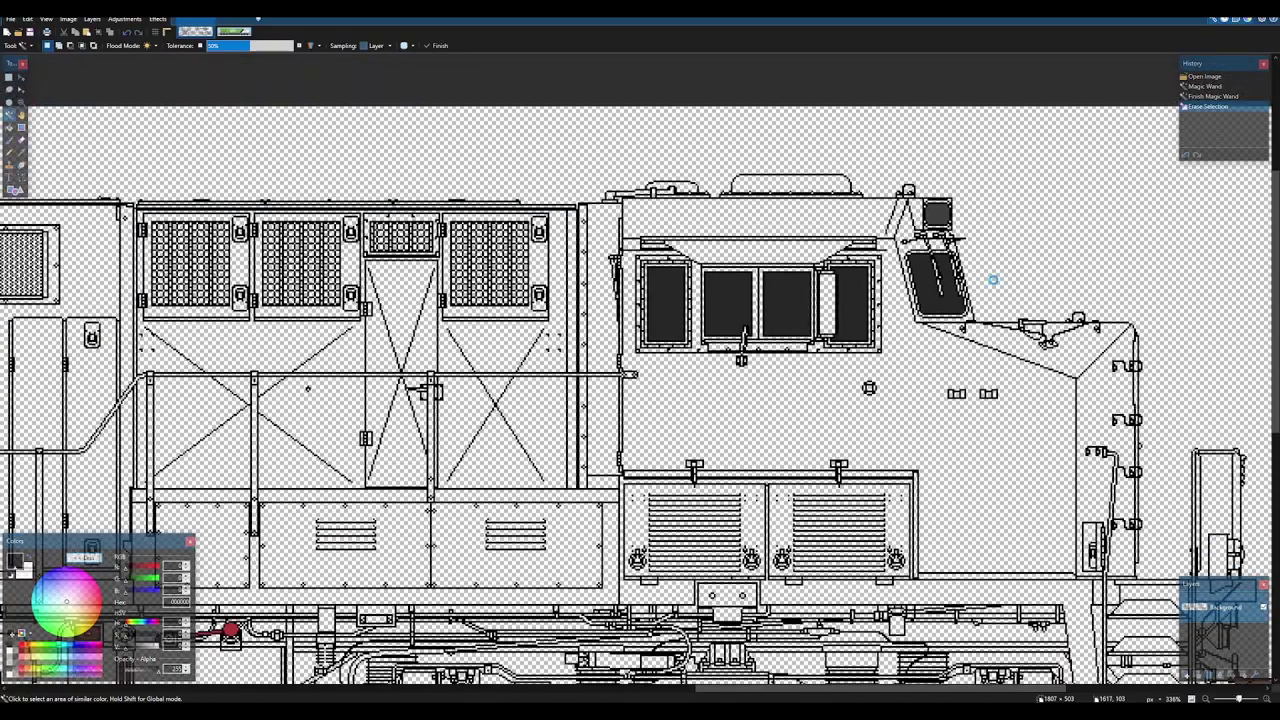
key(ctrl+z)
scroll(843, 284, up, 3)
scroll(843, 282, down, 1)
- Try different Magic Wand tolerances, including 100%, and compare how much of the drawing each one selects
drag(843, 280, 400, 254)
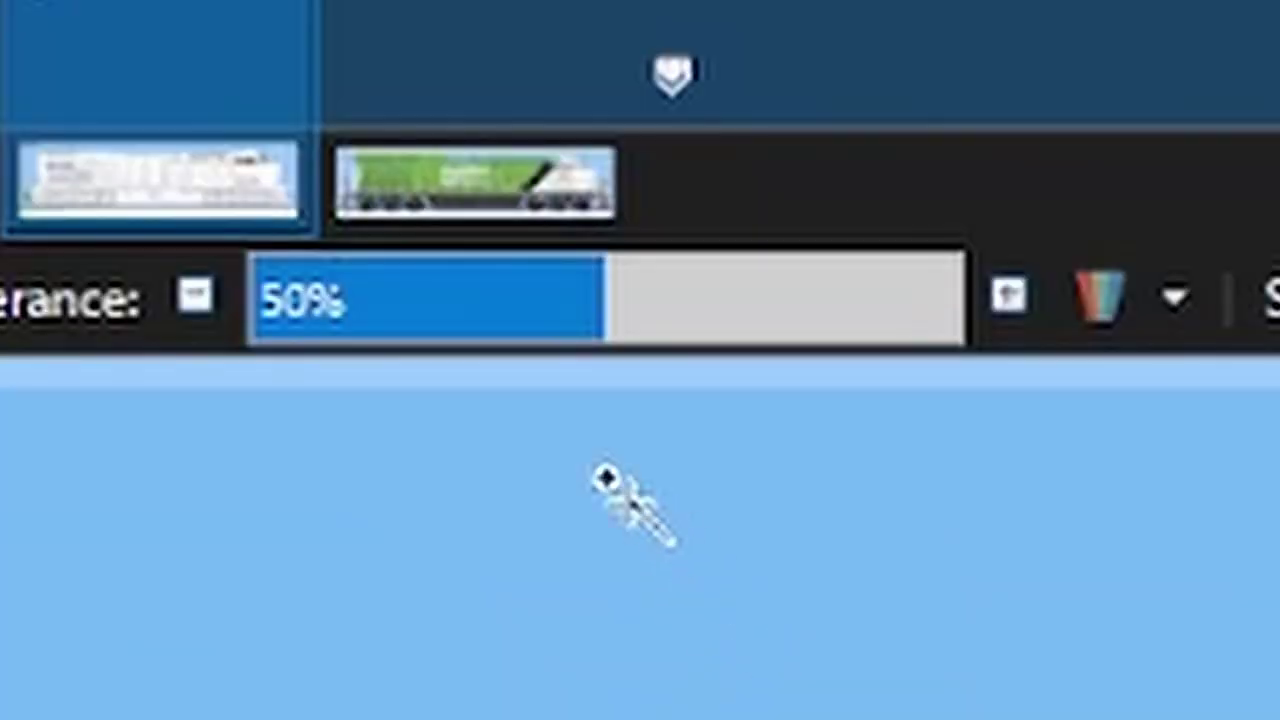
drag(858, 325, 1100, 329)
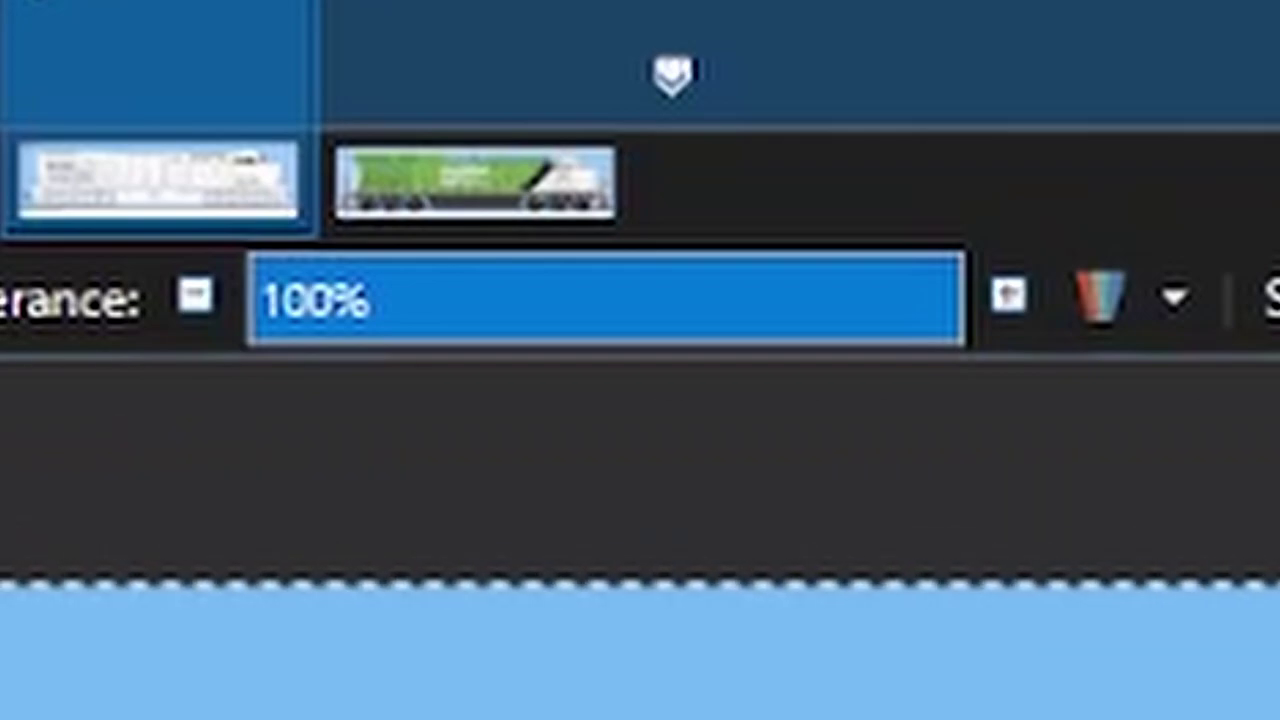
drag(691, 309, 200, 329)
mouse_move(135, 380)
mouse_down()
mouse_move(443, 400)
mouse_move(414, 371)
mouse_up()
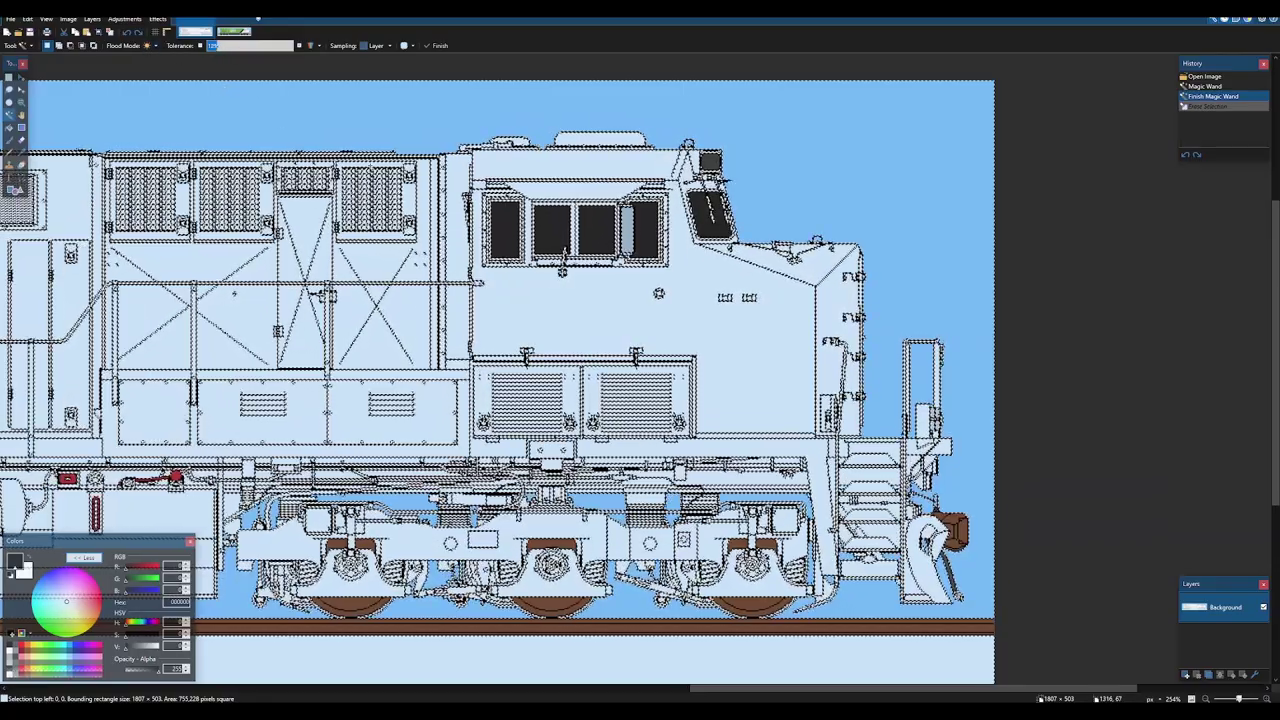
- Reselect the white cab area and similar colours across the drawing with the Magic Wand at 23% tolerance
click(539, 280)
click(609, 303)
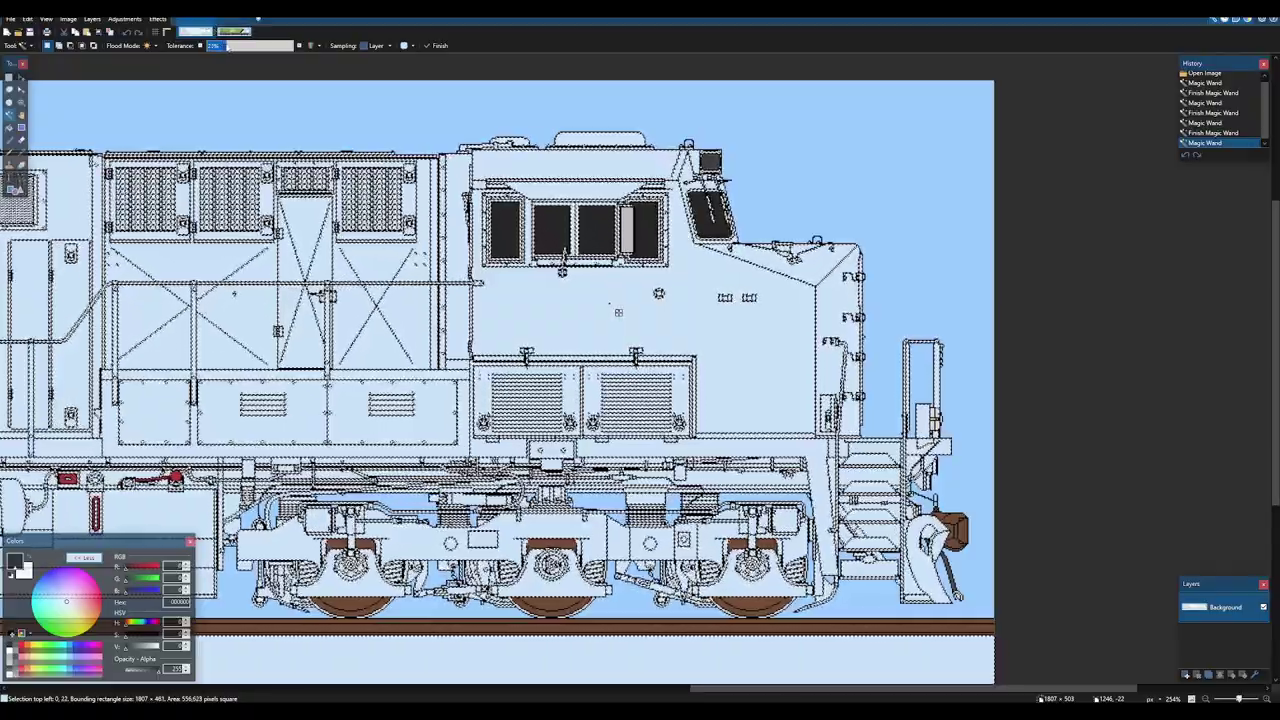
click(618, 313)
click(618, 313)
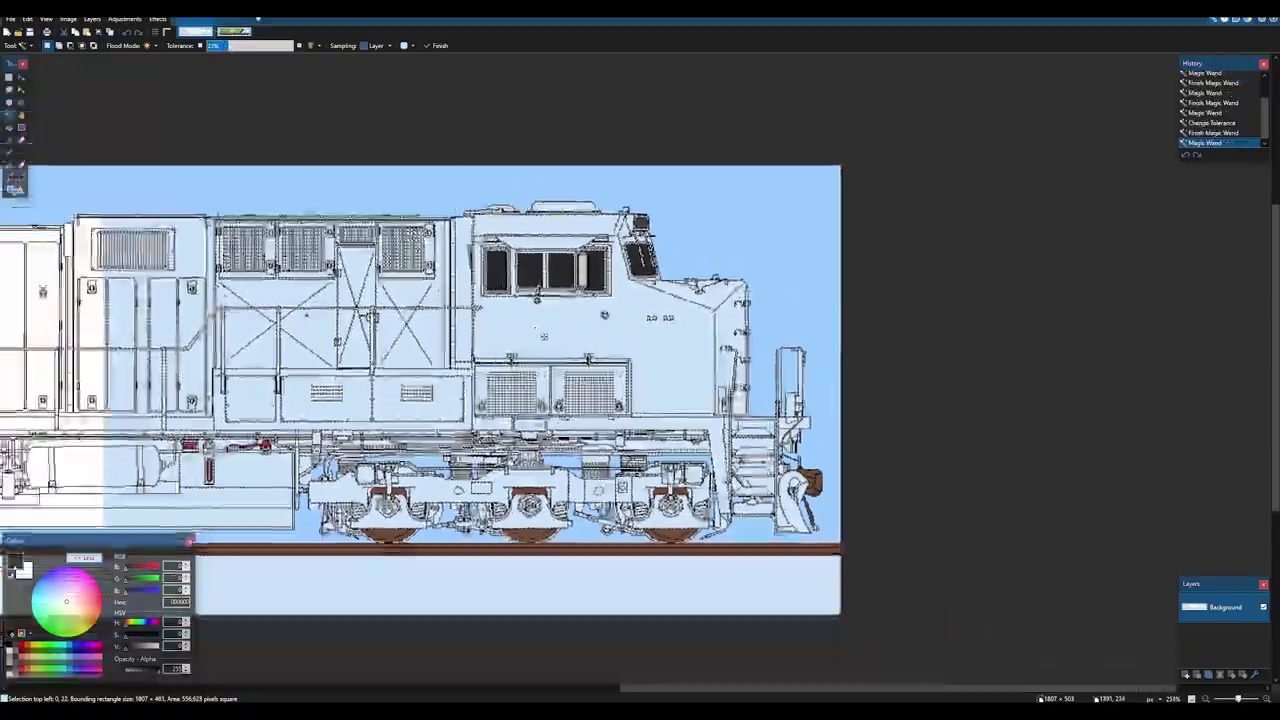
- Examine the selection edges around the wheels, fuel tank, brake details and rear truck
scroll(685, 435, up, 10)
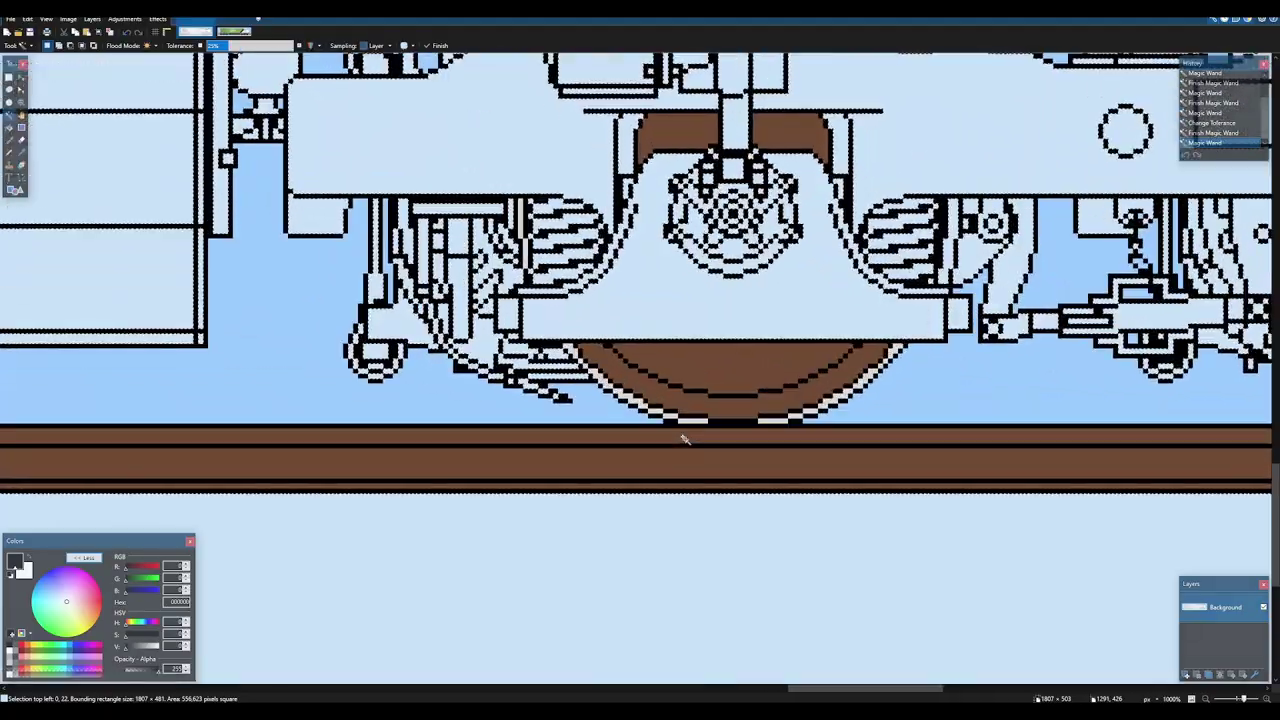
scroll(520, 400, down, 5)
drag(260, 372, 1128, 376)
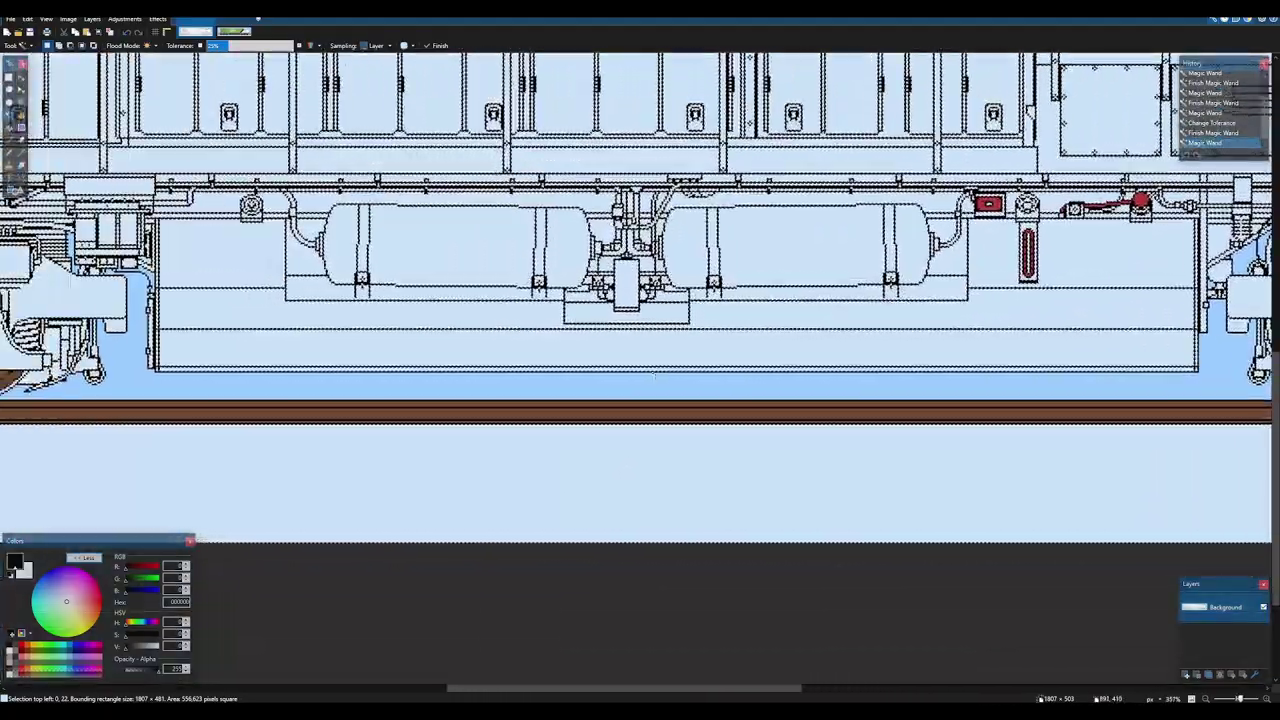
scroll(1100, 191, up, 6)
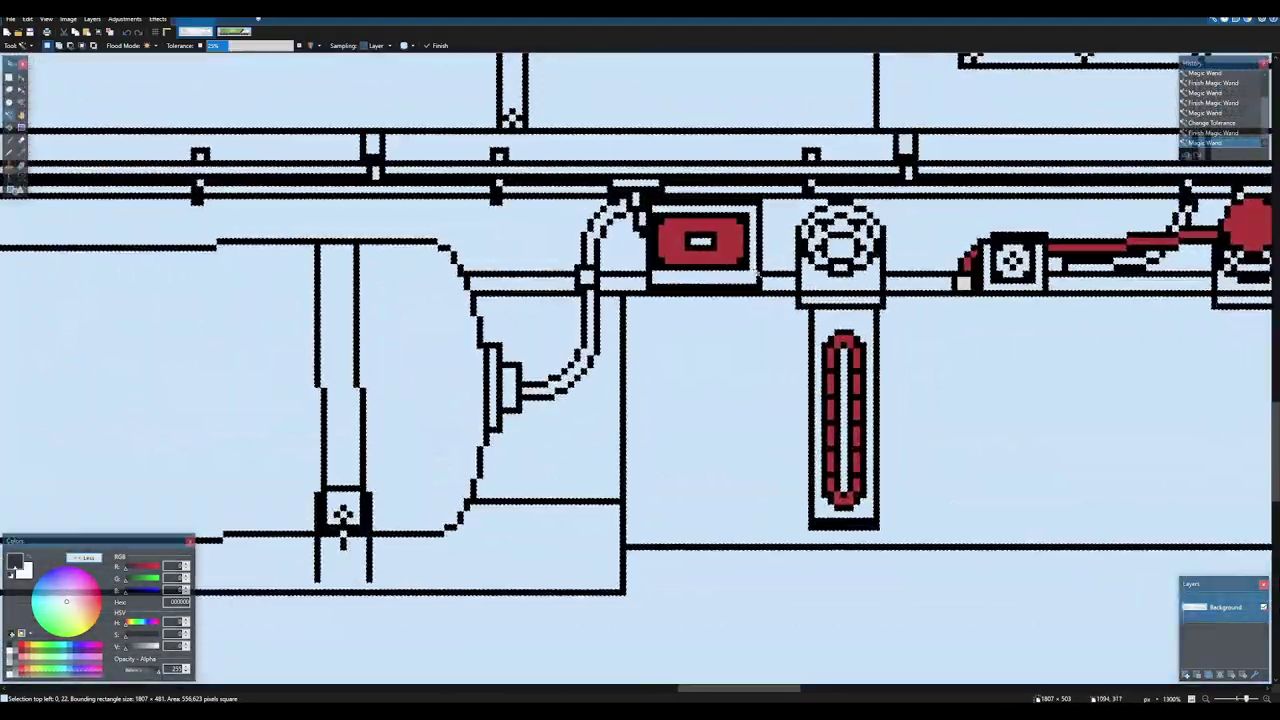
scroll(440, 318, down, 5)
scroll(362, 323, left, 10)
scroll(450, 340, down, 2)
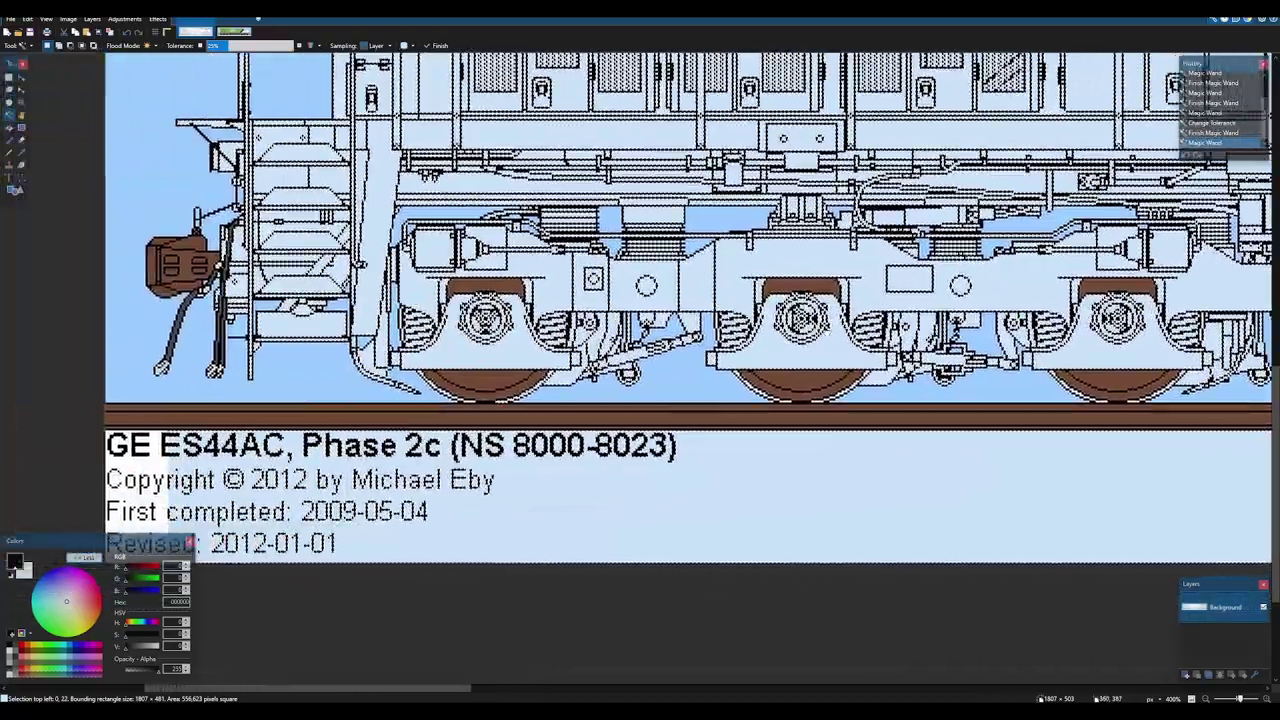
scroll(536, 361, up, 6)
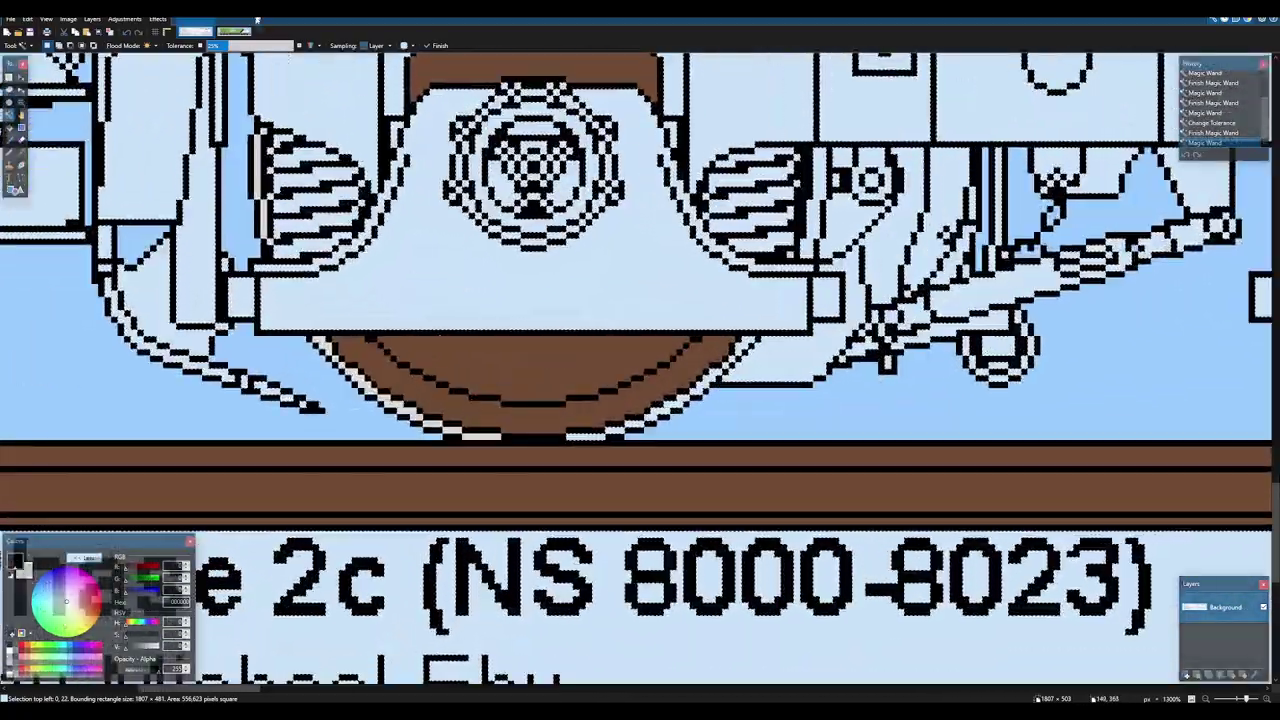
scroll(768, 310, down, 2)
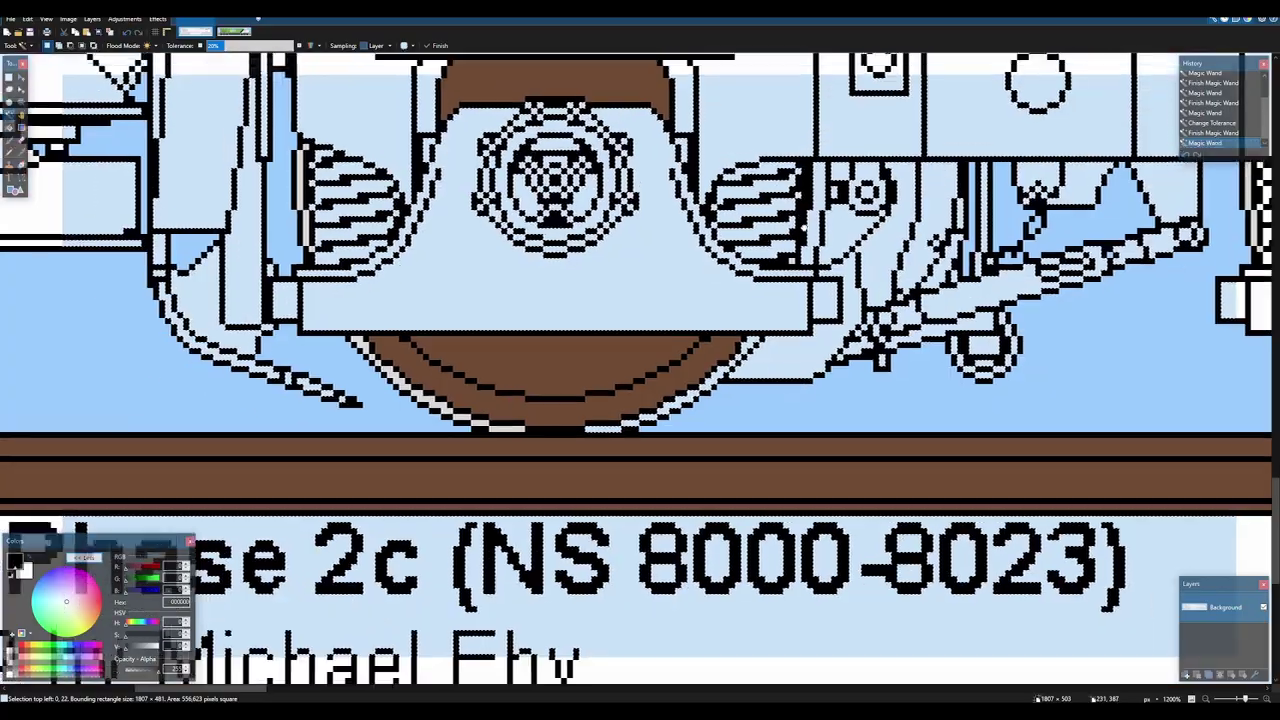
scroll(768, 310, up, 3)
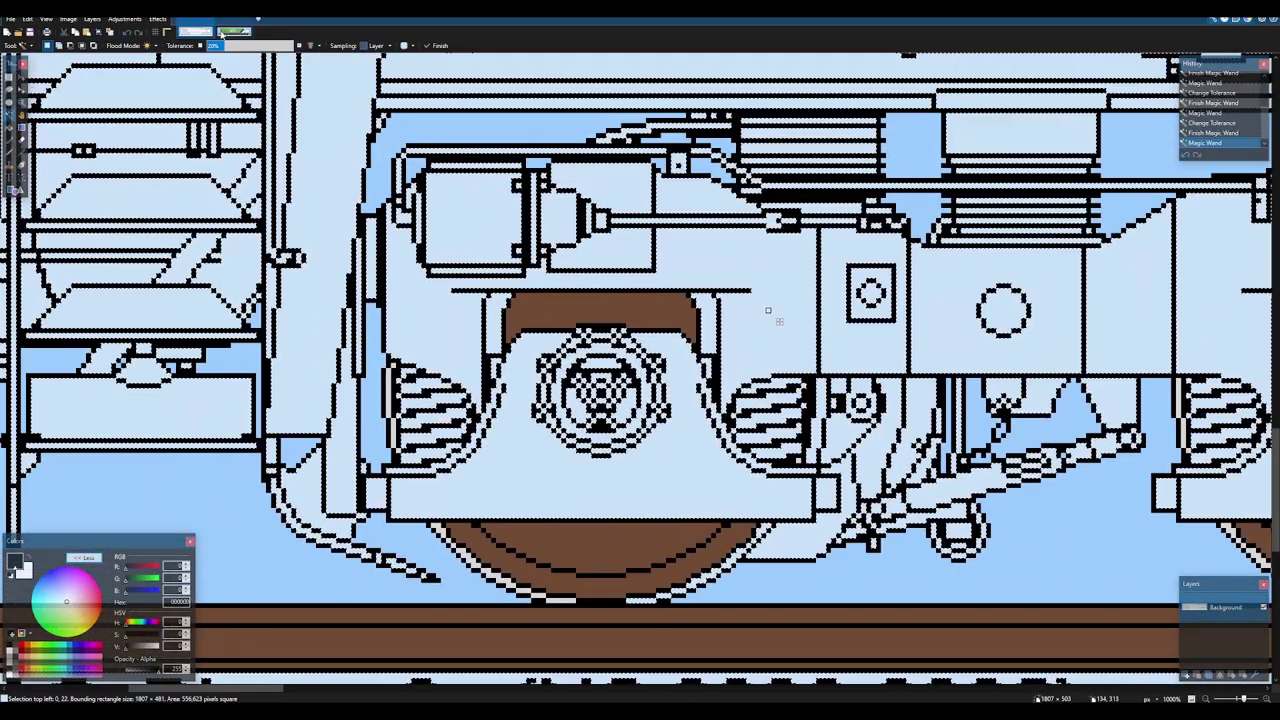
- Lower the Magic Wand tolerance to 0%, check the selection around the rear truck, and erase the selected white areas
mouse_move(200, 46)
mouse_down()
mouse_move(313, 56)
mouse_move(212, 50)
mouse_up()
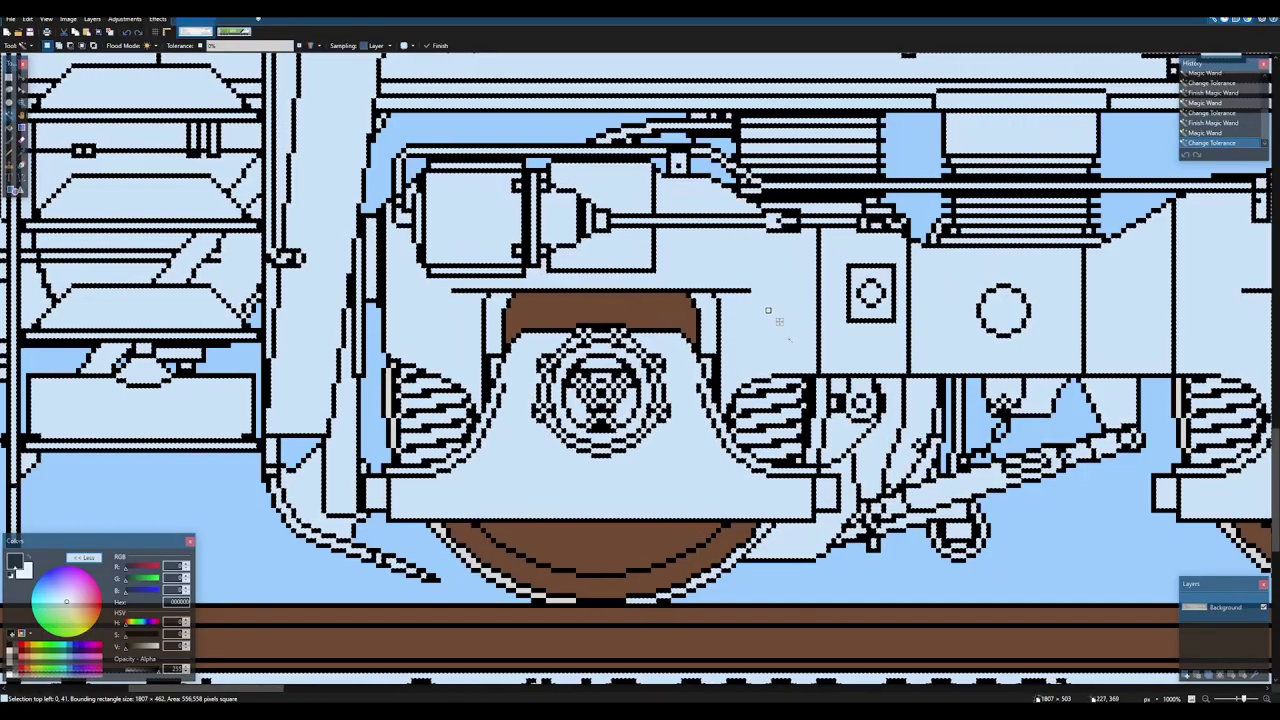
scroll(788, 341, up, 5)
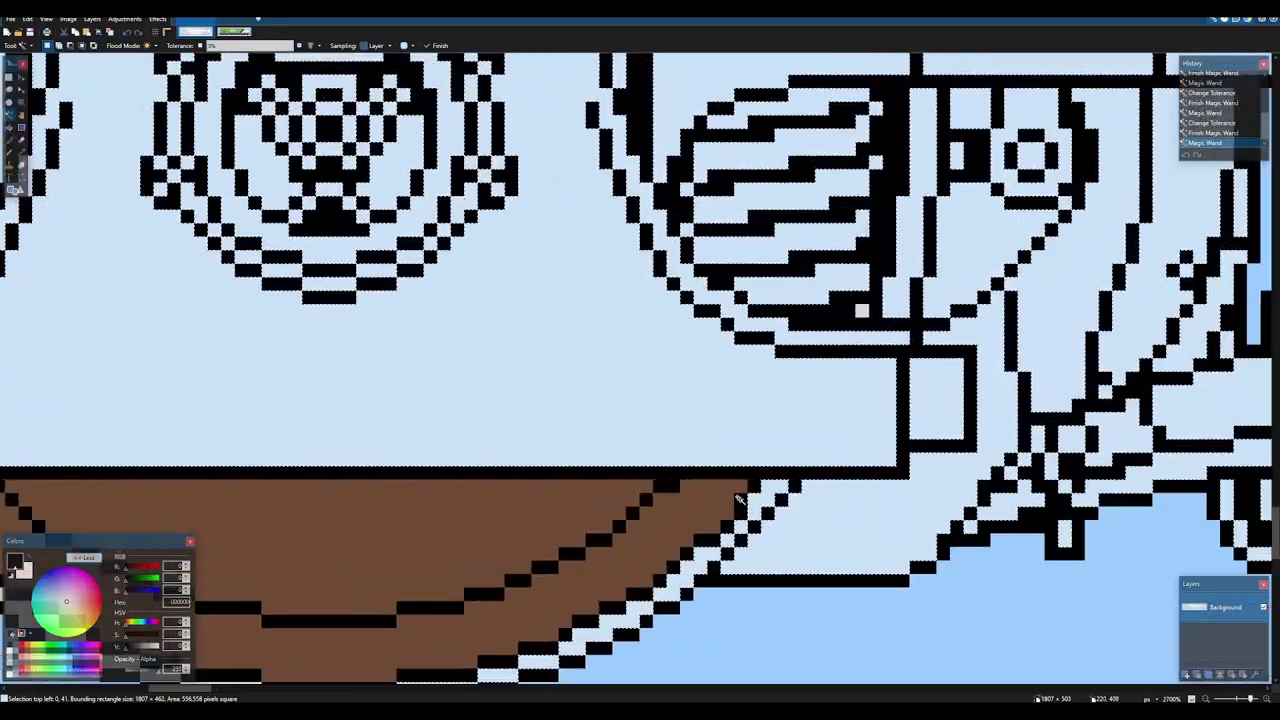
scroll(740, 500, down, 5)
key(Delete)
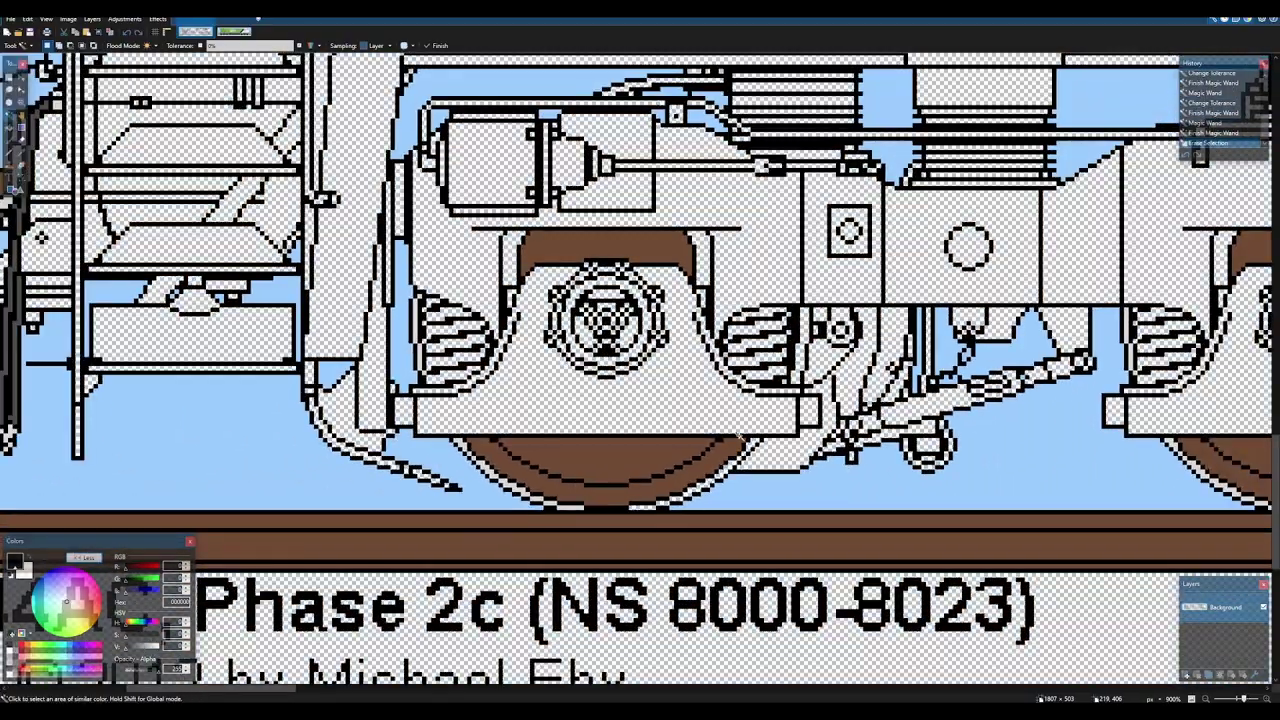
- Sample the light grey D8D8D8 from the intact part of the rearmost wheel's rim for use with the Paint Bucket
scroll(740, 436, down, 8)
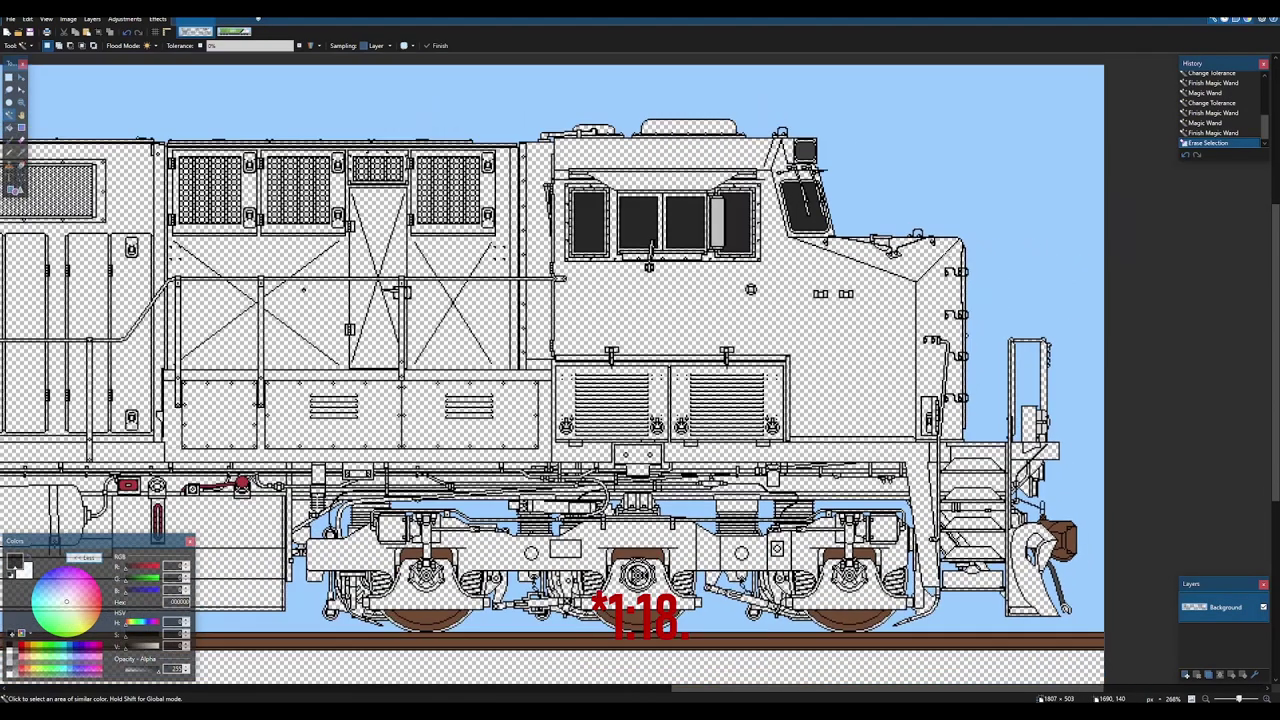
scroll(550, 380, down, 2)
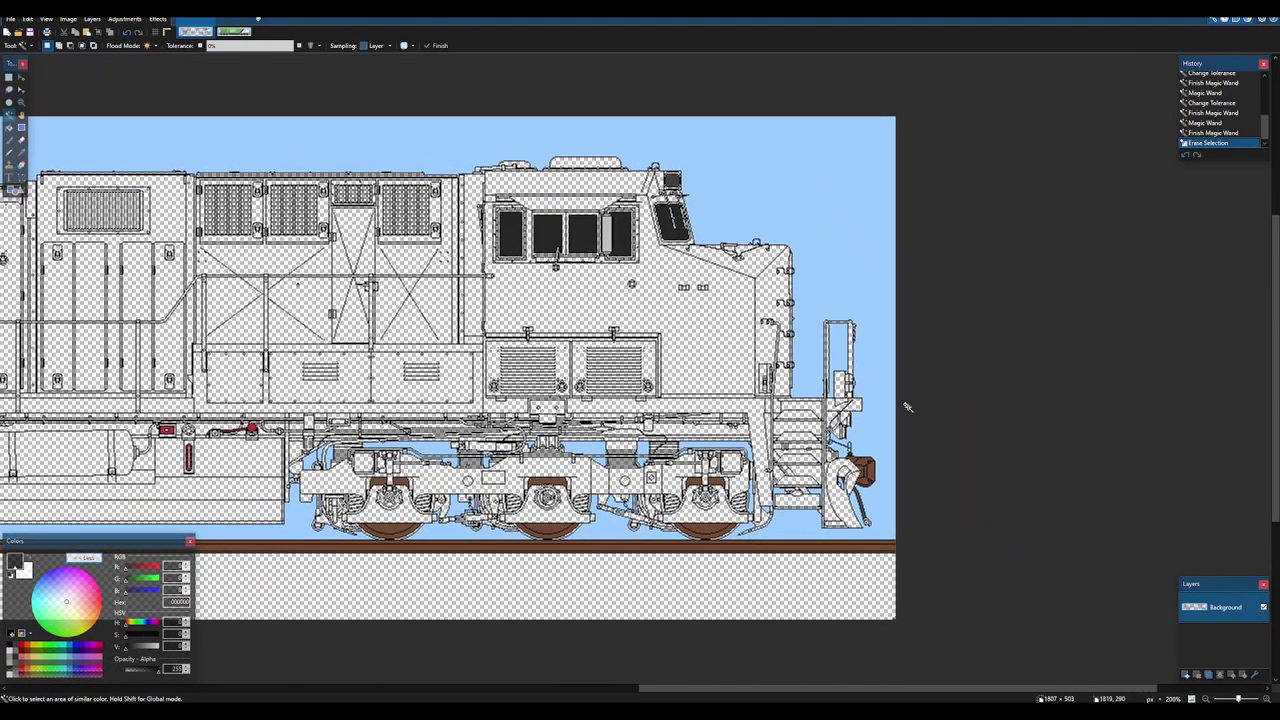
scroll(908, 407, up, 4)
scroll(906, 408, down, 3)
drag(4, 456, 1279, 411)
scroll(415, 466, up, 6)
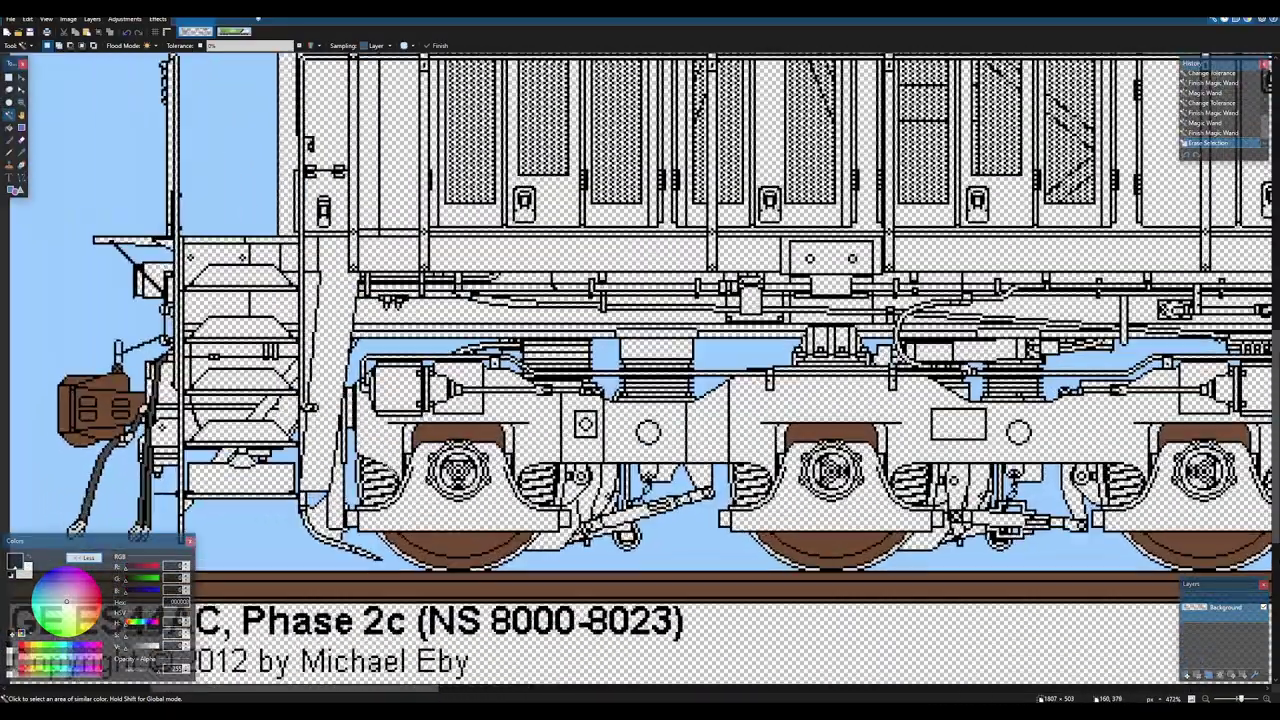
scroll(555, 519, up, 10)
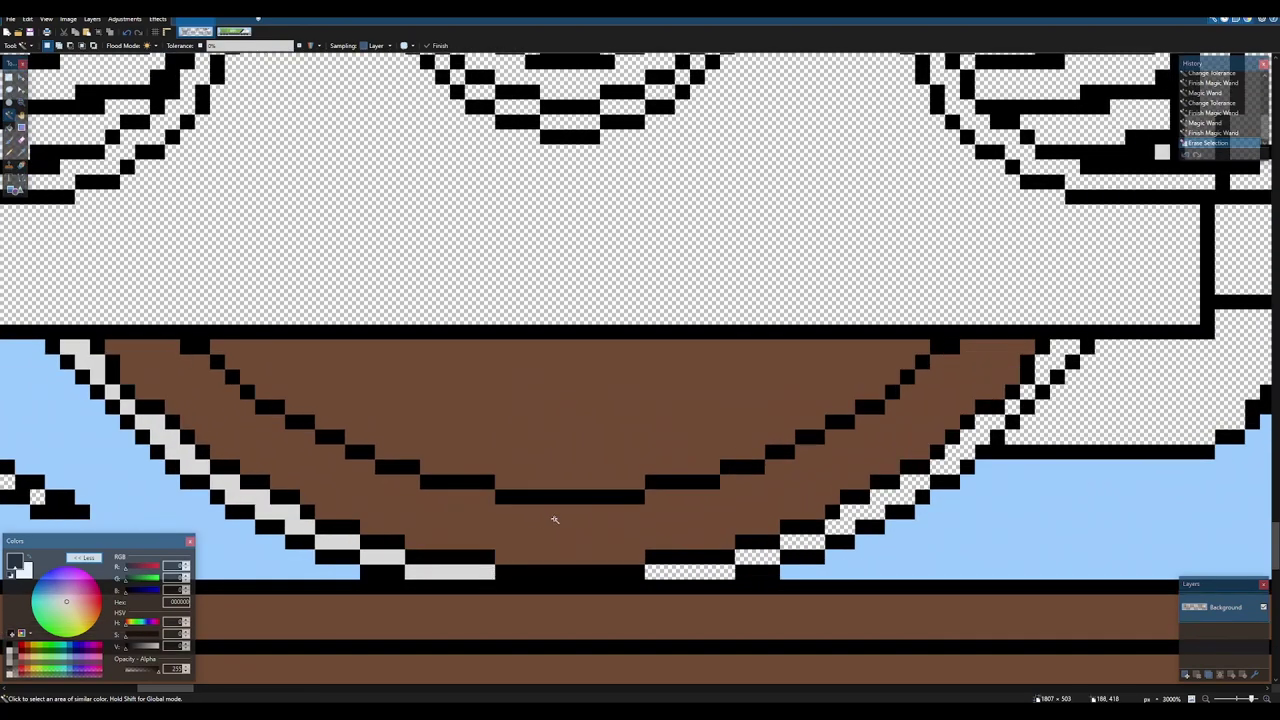
key(k)
click(457, 571)
key(f)
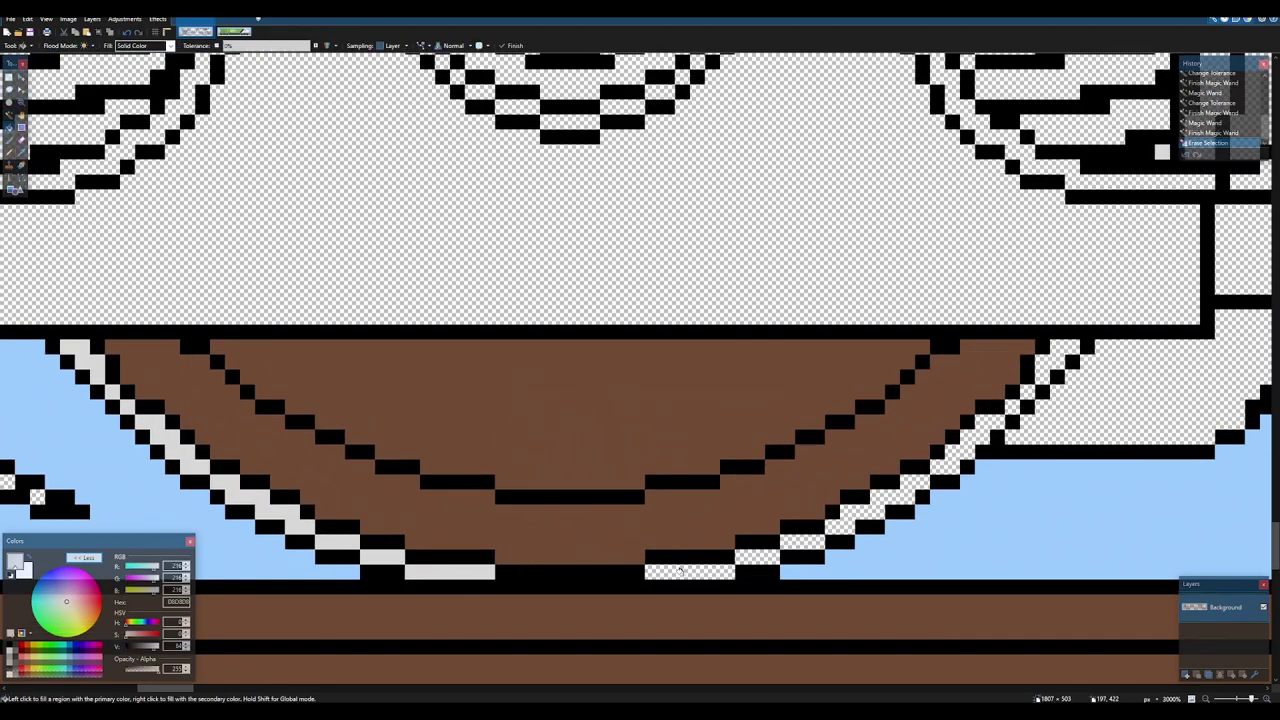
- Undo a test fill of the erased rim section, set the Paint Bucket tolerance to 40%, and switch its flood mode to contiguous
click(682, 572)
key(ctrl+z)
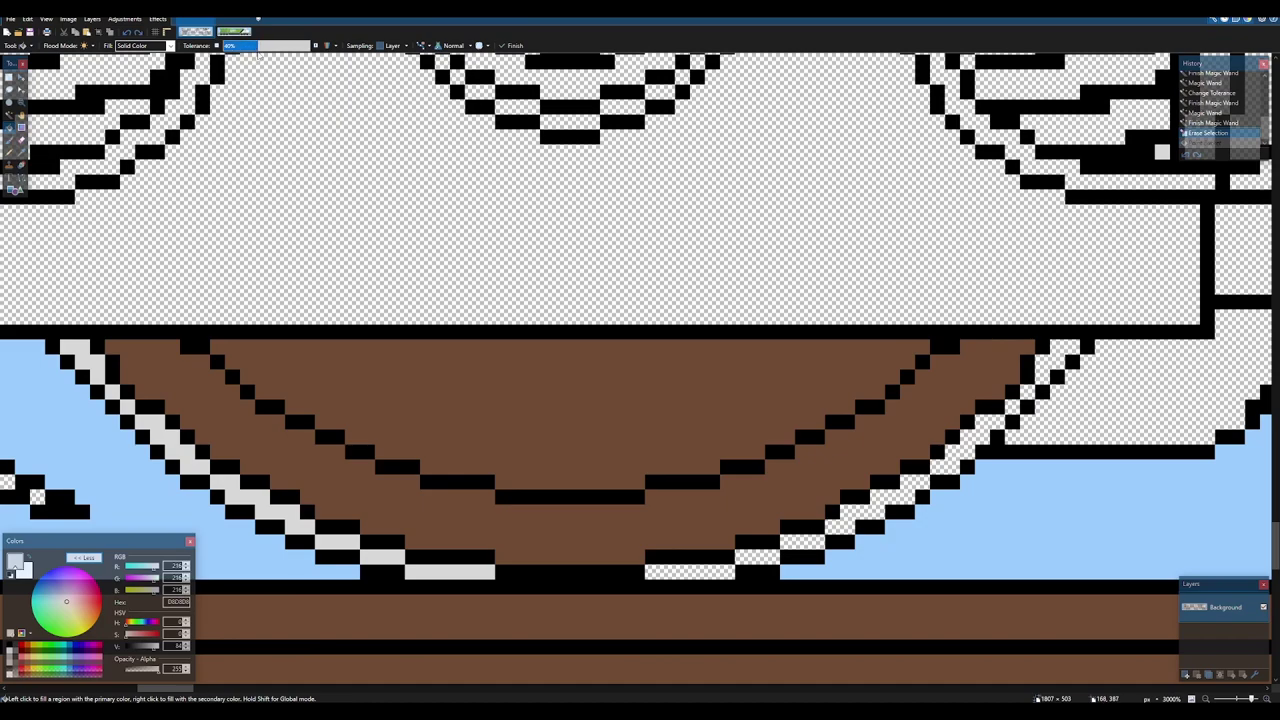
click(96, 46)
click(110, 72)
- Fill the erased segments along the rearmost wheel's rim with the sampled light grey, up to the truck frame
click(710, 572)
click(755, 556)
click(800, 541)
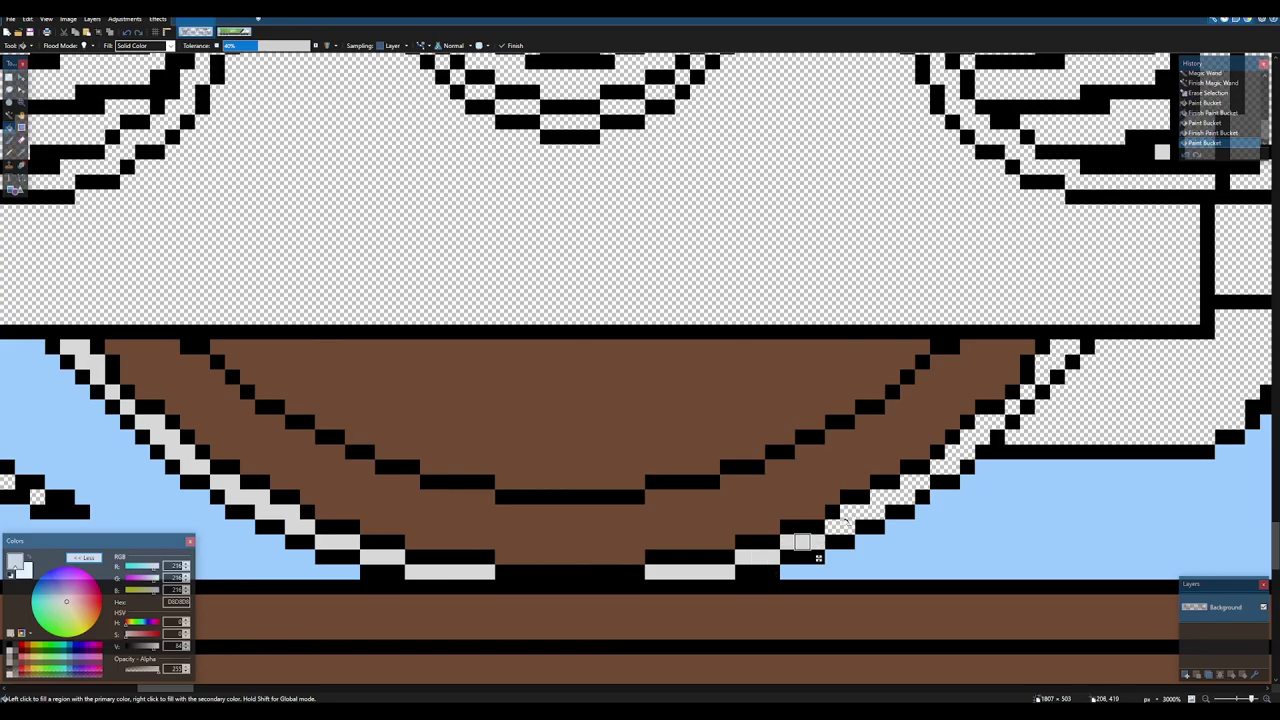
click(846, 526)
click(940, 465)
click(1011, 407)
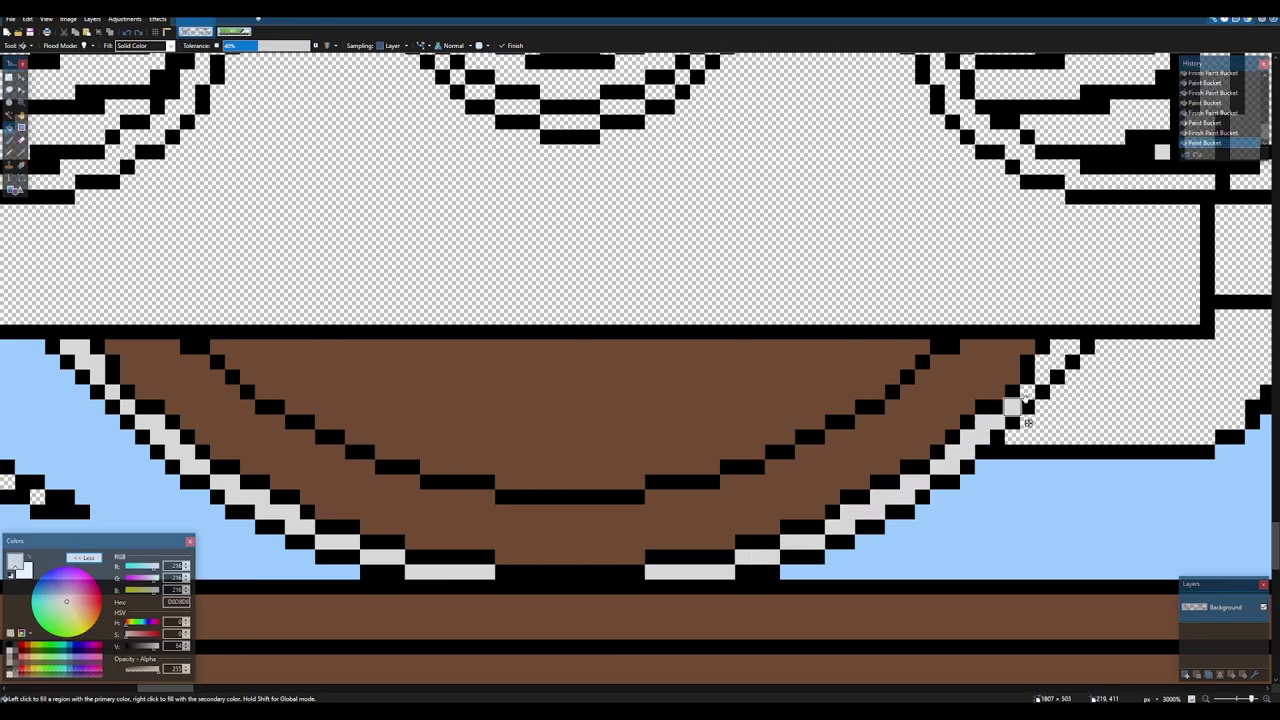
click(1027, 392)
click(1056, 362)
- Examine the repaired wheel rim, the springs, the rear steps and the other wheels for wrongly erased areas
scroll(1038, 365, down, 2)
scroll(1032, 365, down, 5)
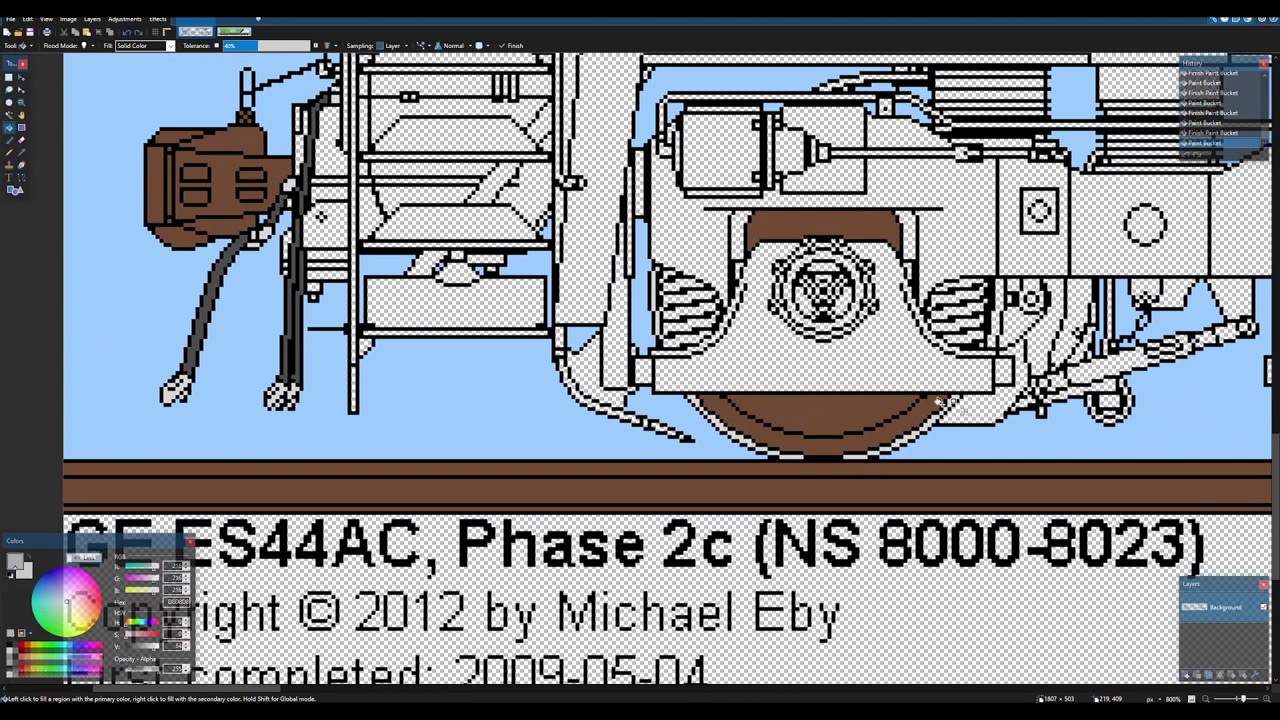
scroll(963, 411, up, 5)
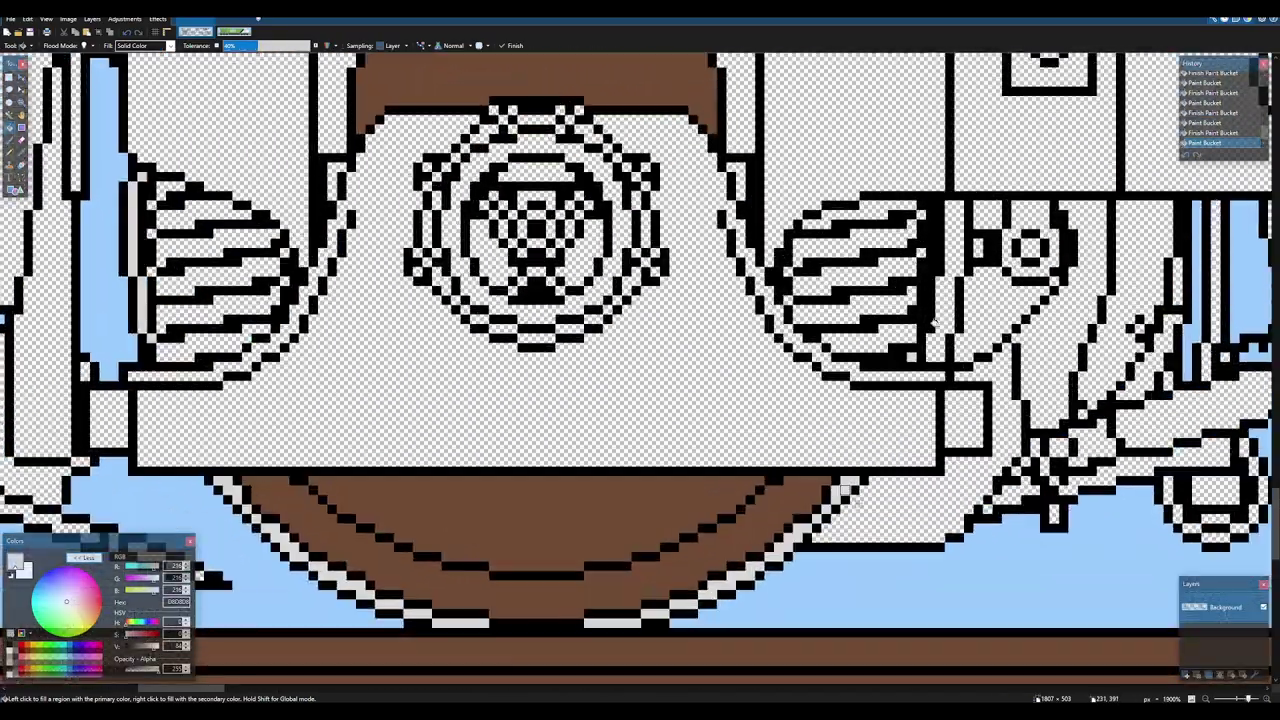
scroll(437, 383, down, 4)
scroll(632, 302, up, 7)
scroll(640, 308, down, 7)
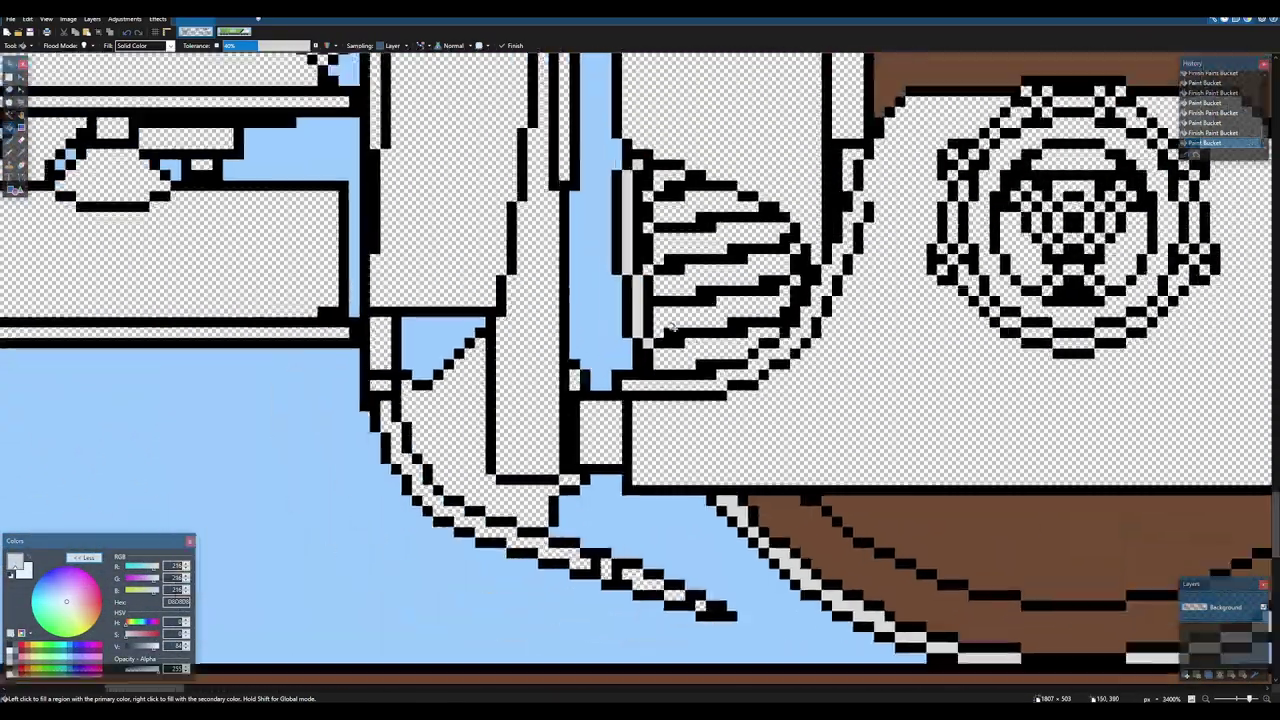
scroll(1087, 433, down, 4)
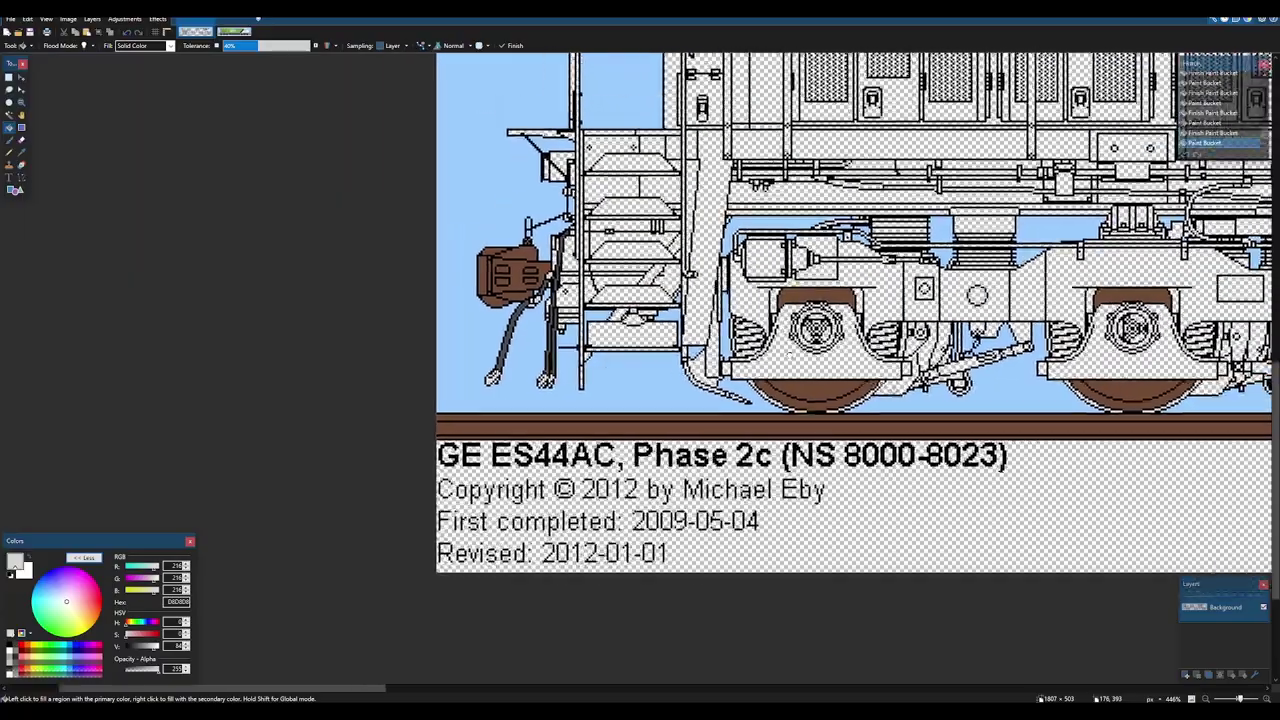
scroll(951, 413, up, 2)
scroll(420, 247, up, 2)
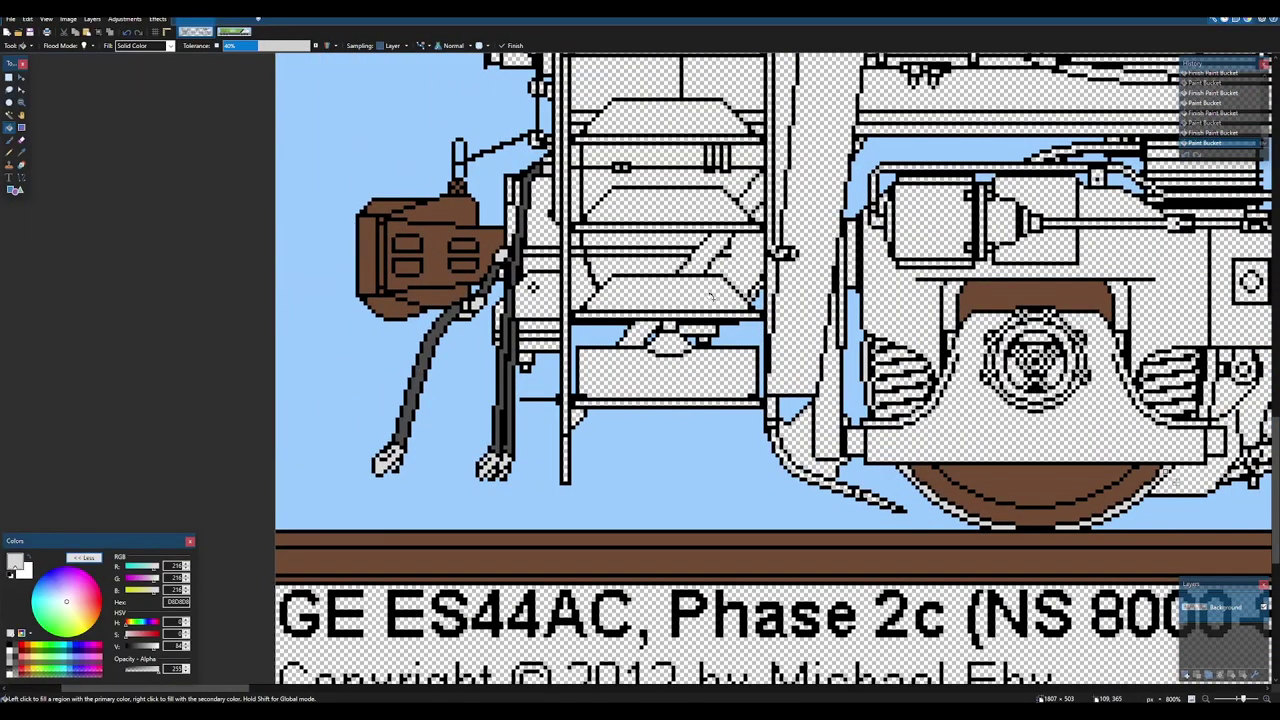
scroll(778, 364, down, 3)
scroll(760, 364, right, 6)
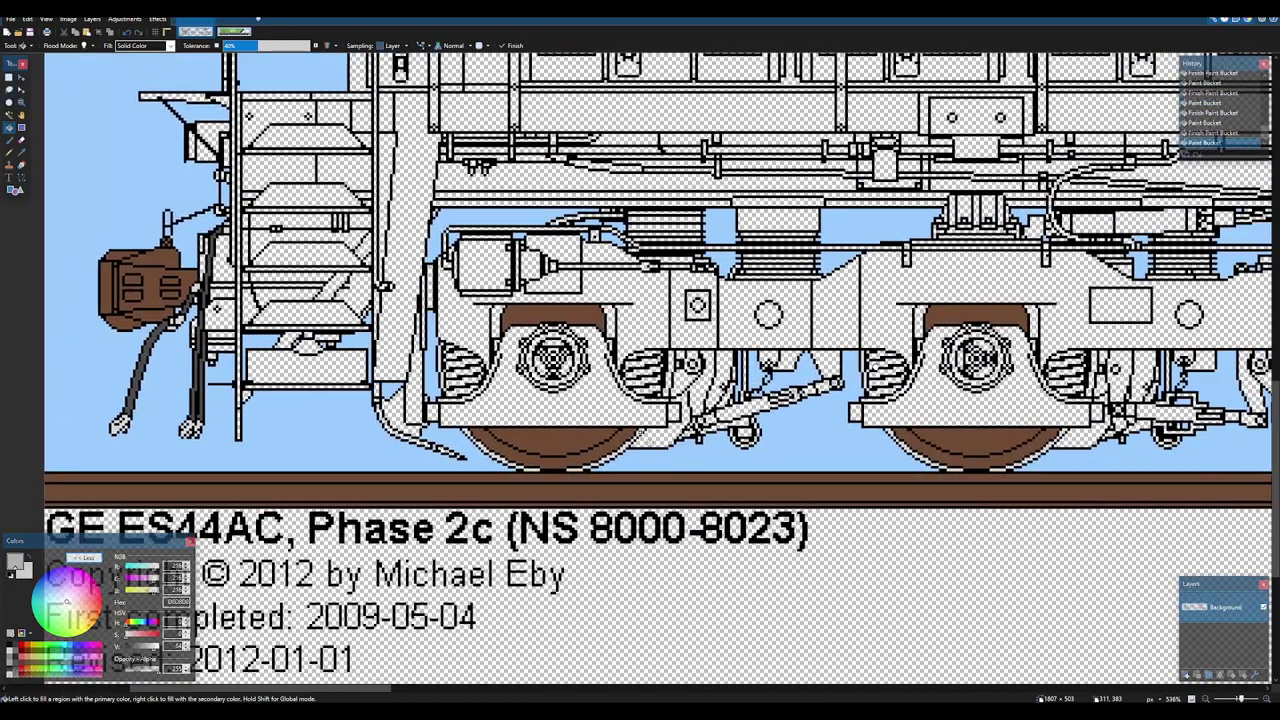
scroll(598, 360, up, 2)
scroll(672, 375, up, 2)
scroll(740, 384, down, 4)
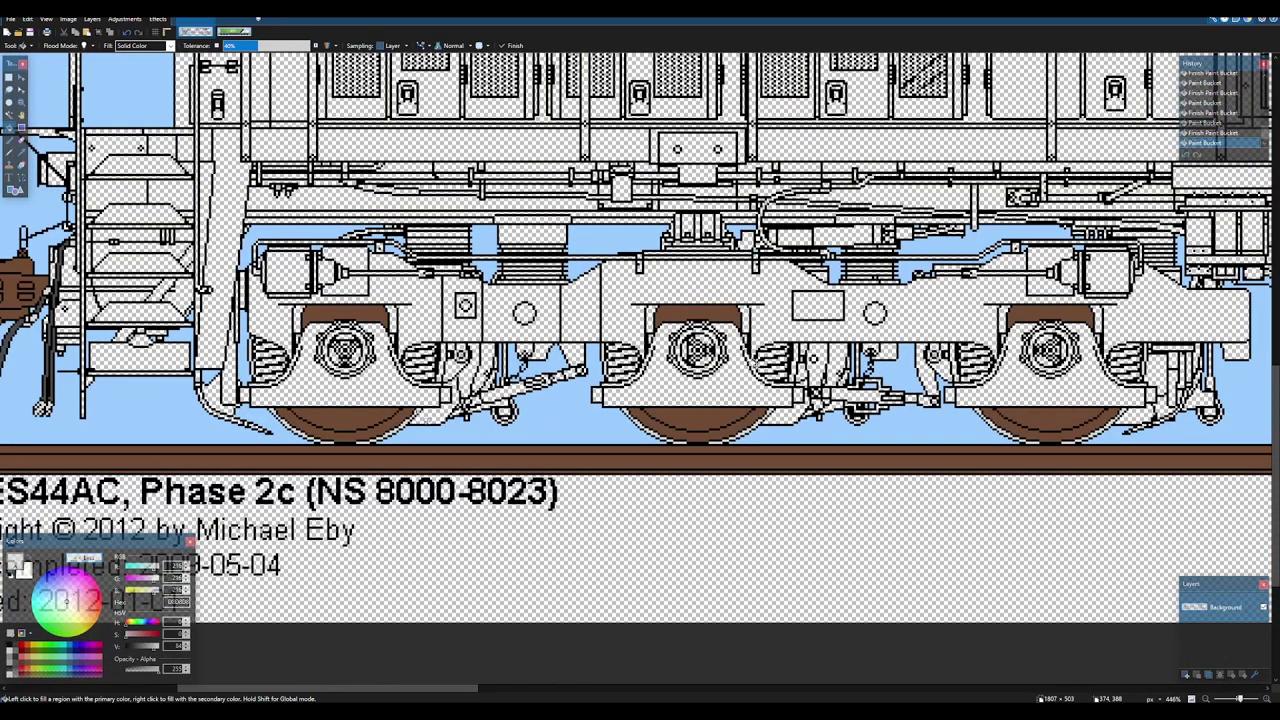
- Rename the drawing's Background layer to main and add a new layer above it
scroll(428, 422, down, 5)
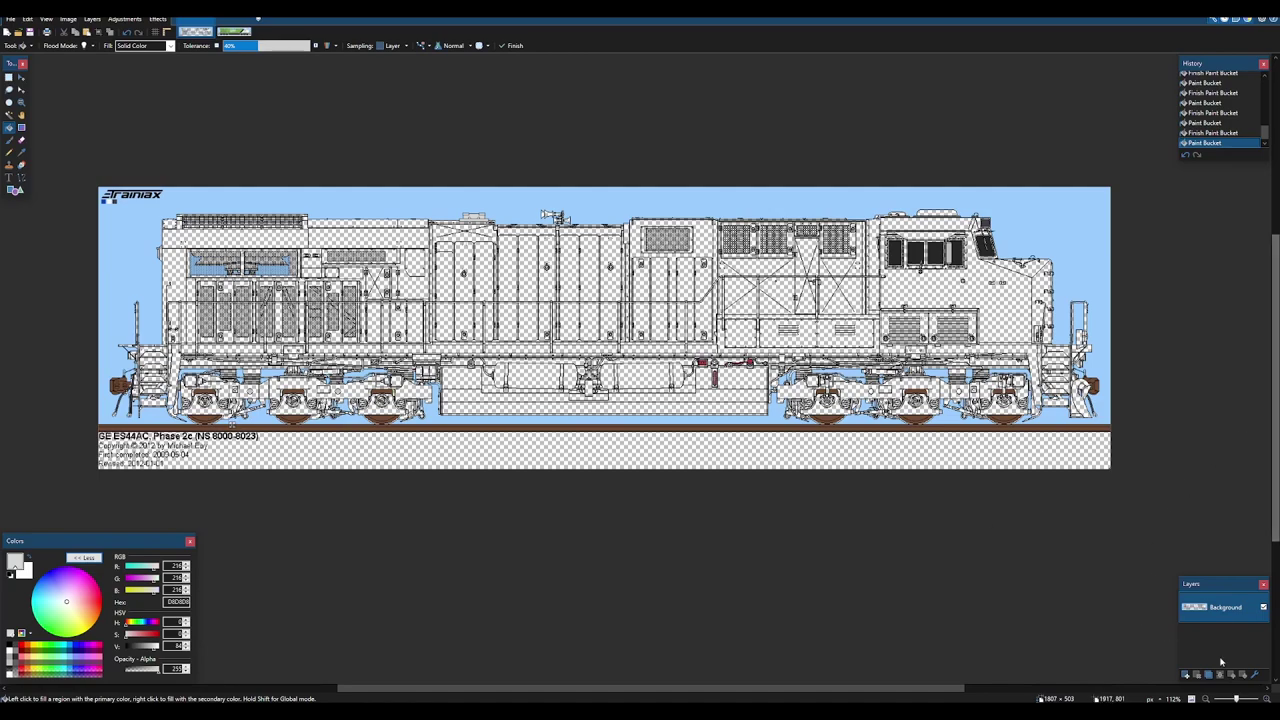
click(1255, 675)
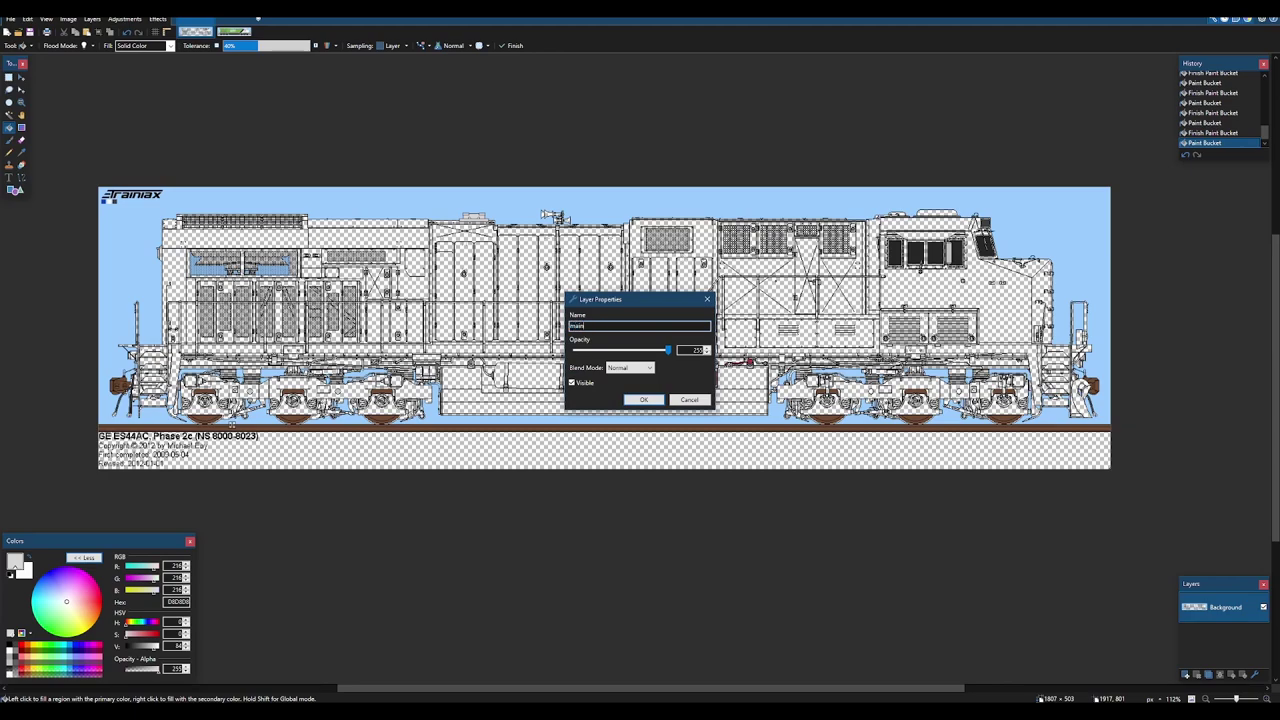
key(Return)
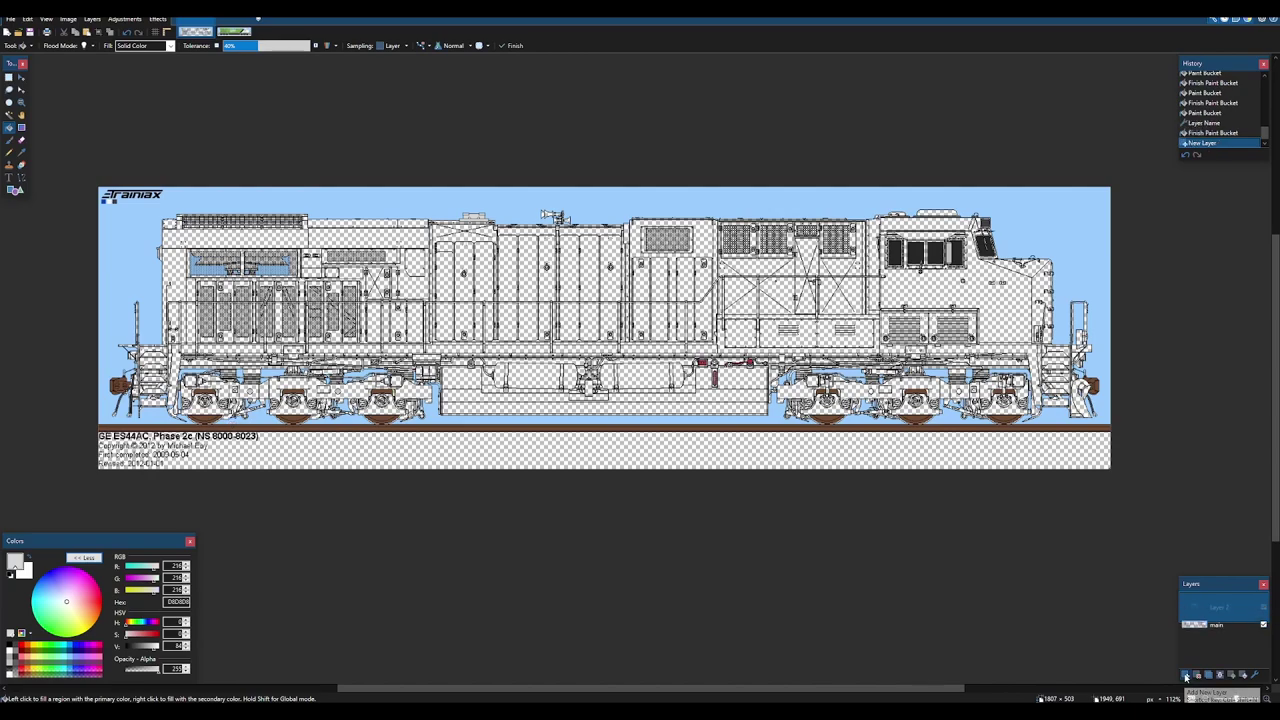
- Name the newly added layer number boards
click(1257, 676)
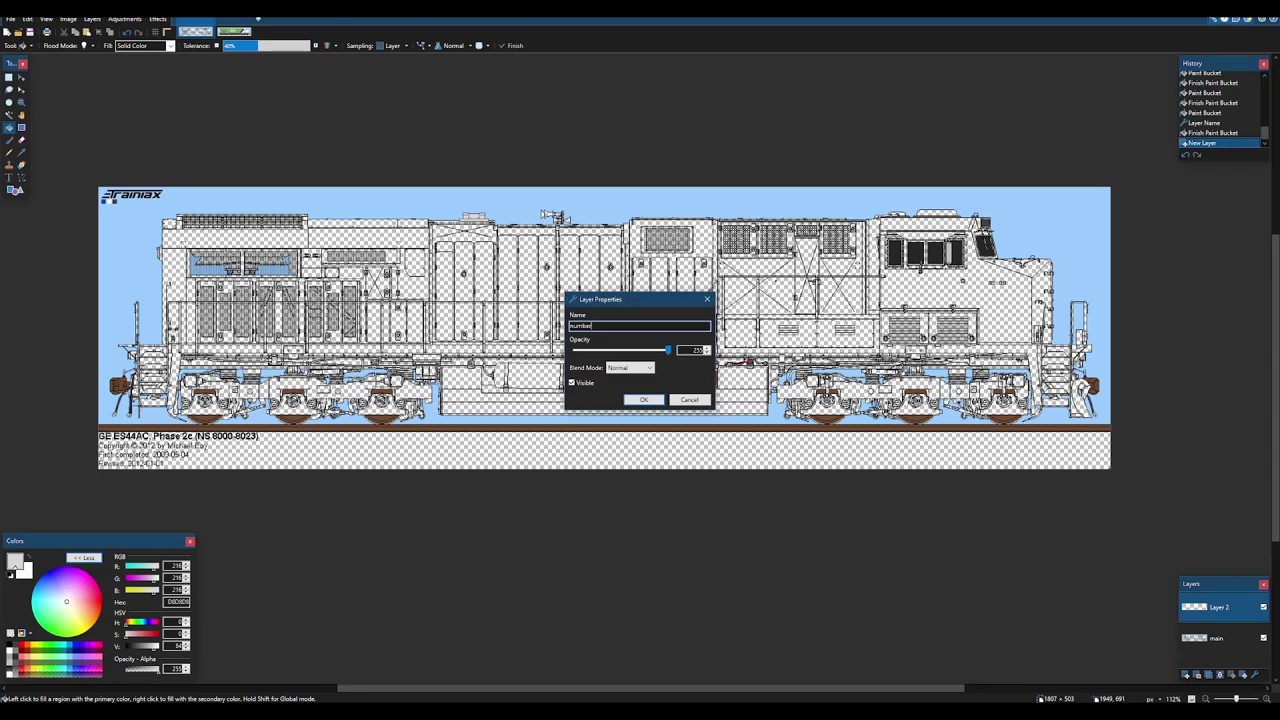
text(number boards)
key(Return)
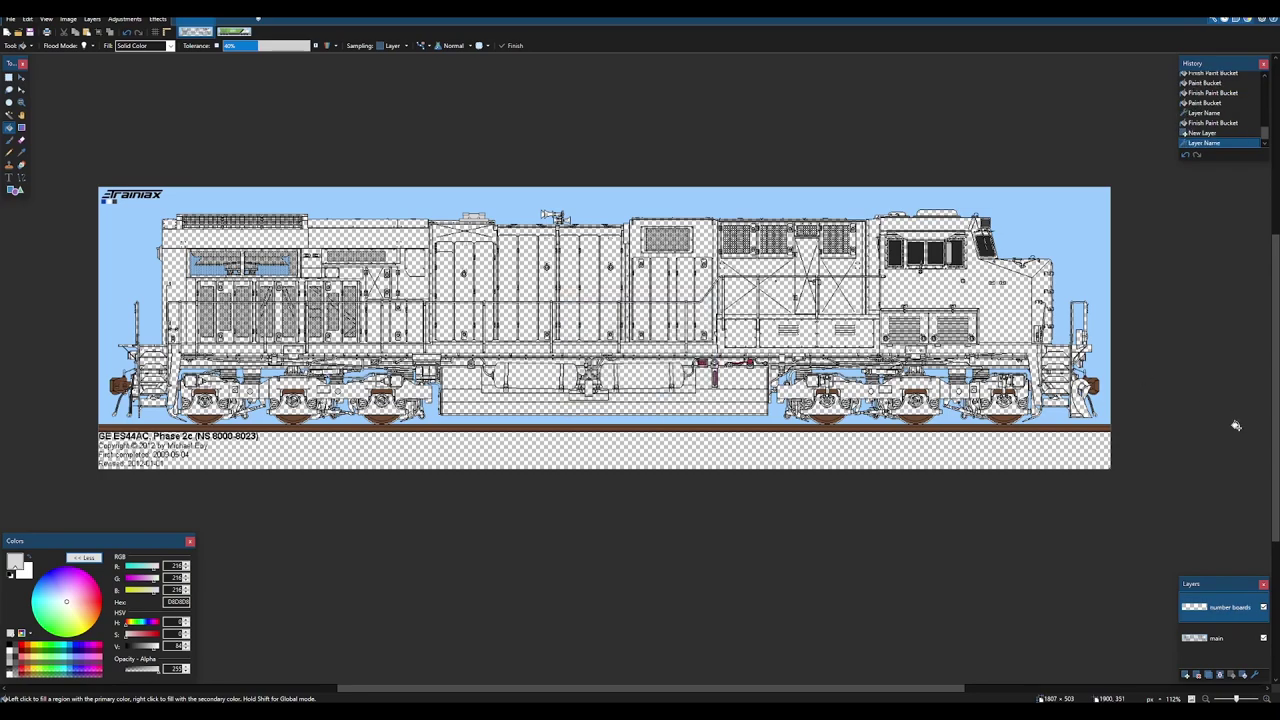
- Add a new layer and place it directly beneath the main layer
click(1205, 645)
click(1183, 677)
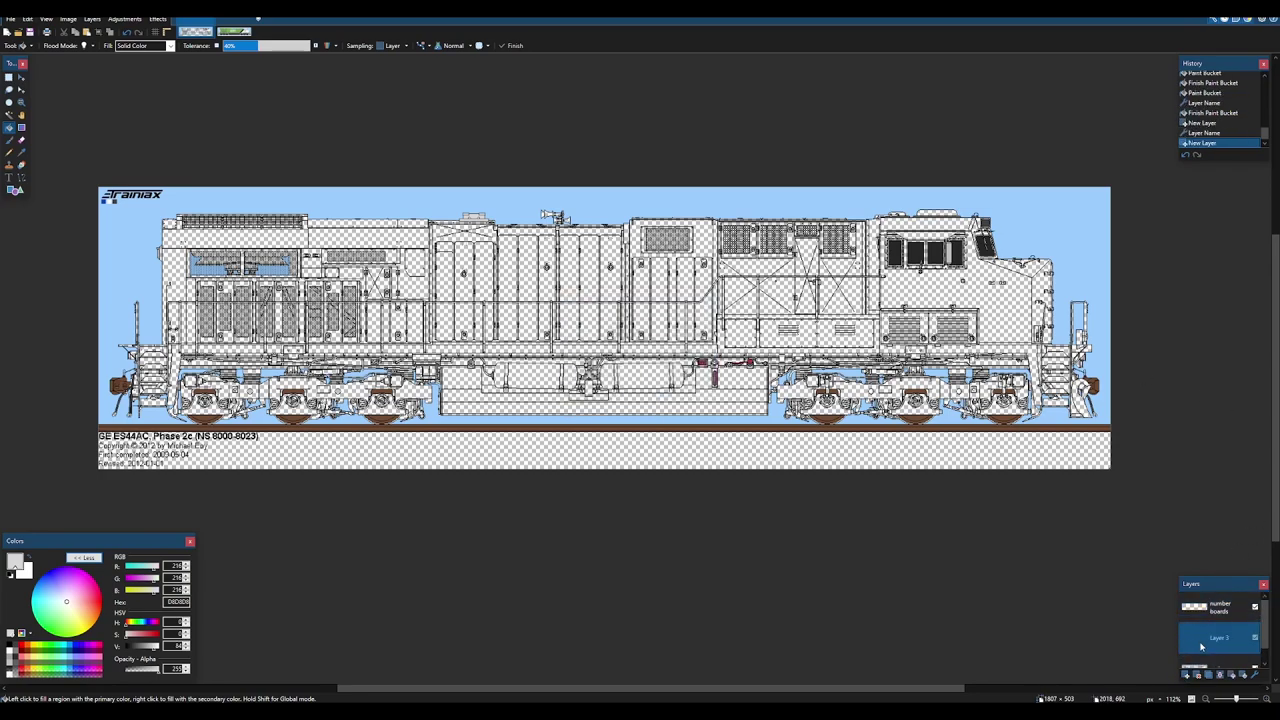
click(1243, 676)
- On the new bottom layer, fill a rectangular selection covering the erased caption strip below the rails with white, and clear the selection
scroll(125, 464, up, 10)
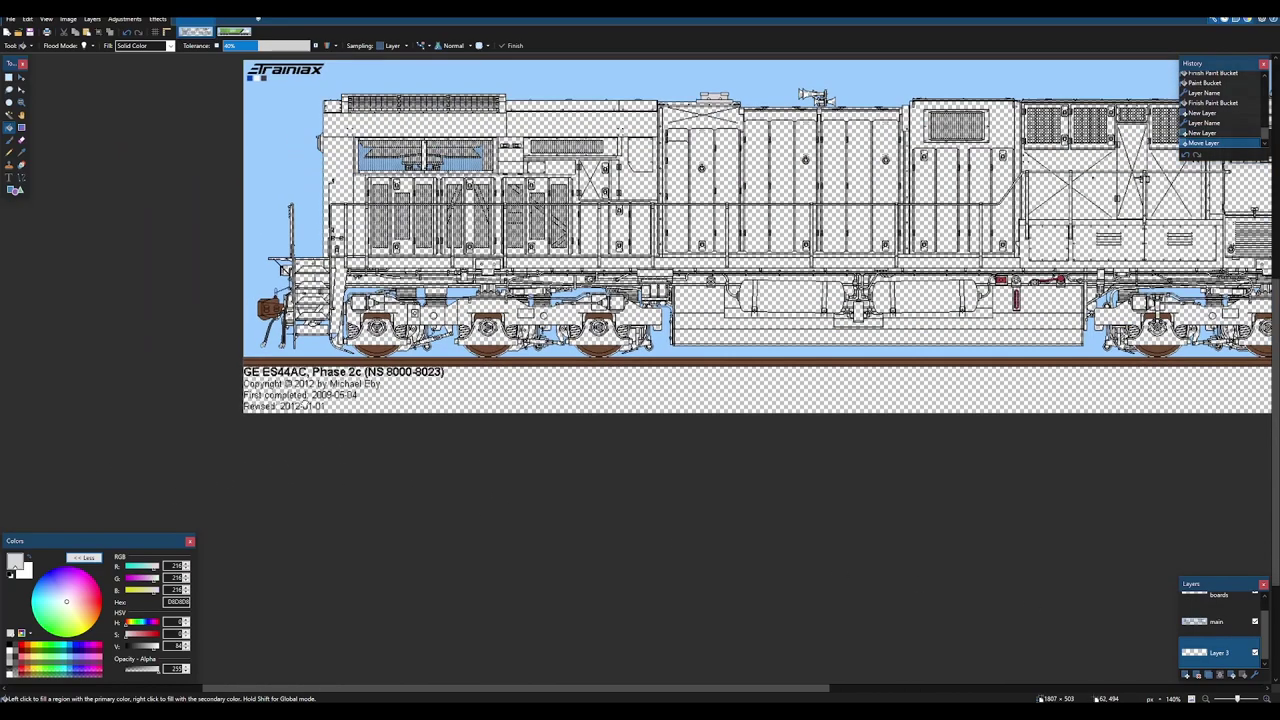
key(s)
mouse_move(389, 383)
mouse_down()
mouse_move(1060, 253)
mouse_move(1277, 143)
mouse_up()
key(f)
scroll(1065, 225, up, 6)
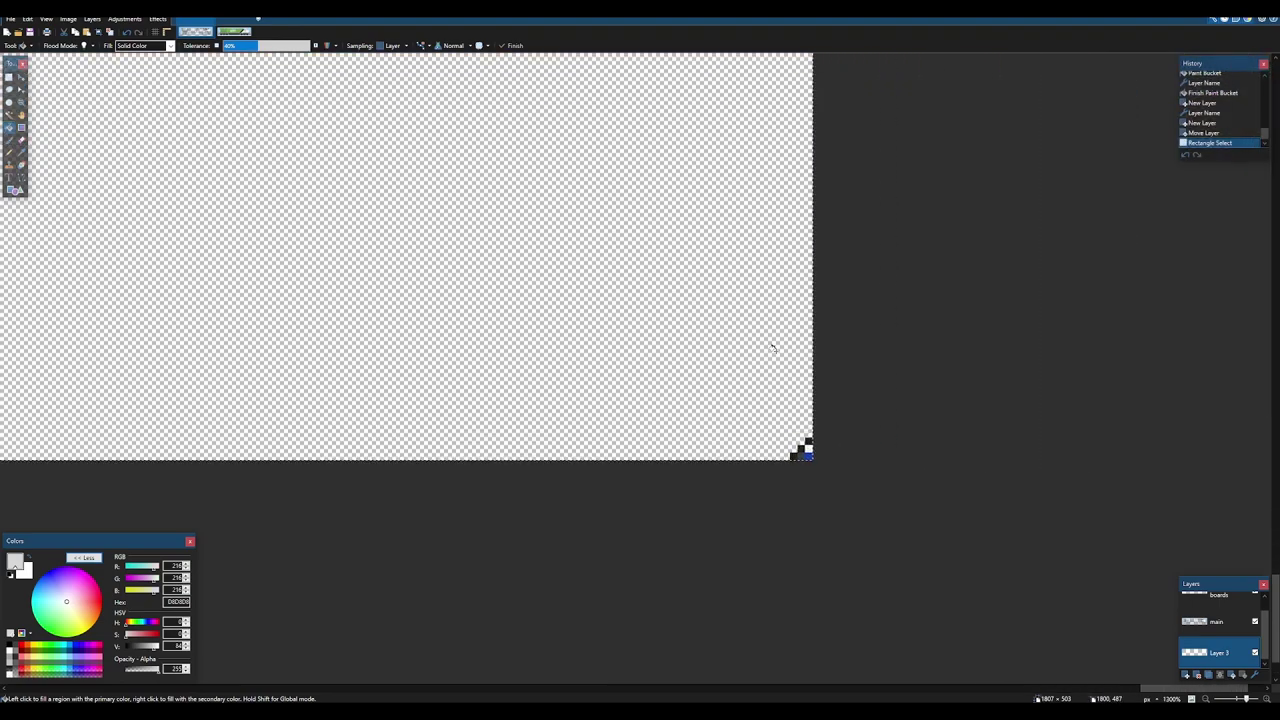
click(800, 440)
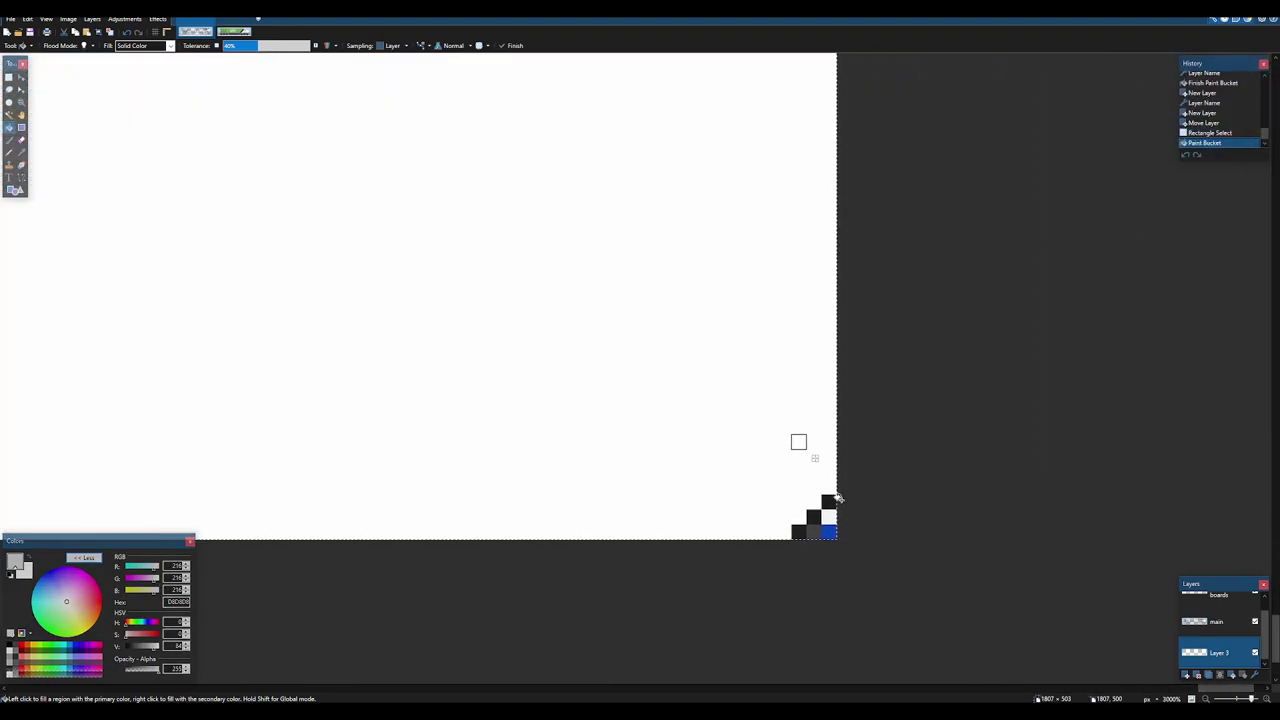
scroll(838, 498, down, 8)
scroll(771, 511, up, 5)
key(ctrl+d)
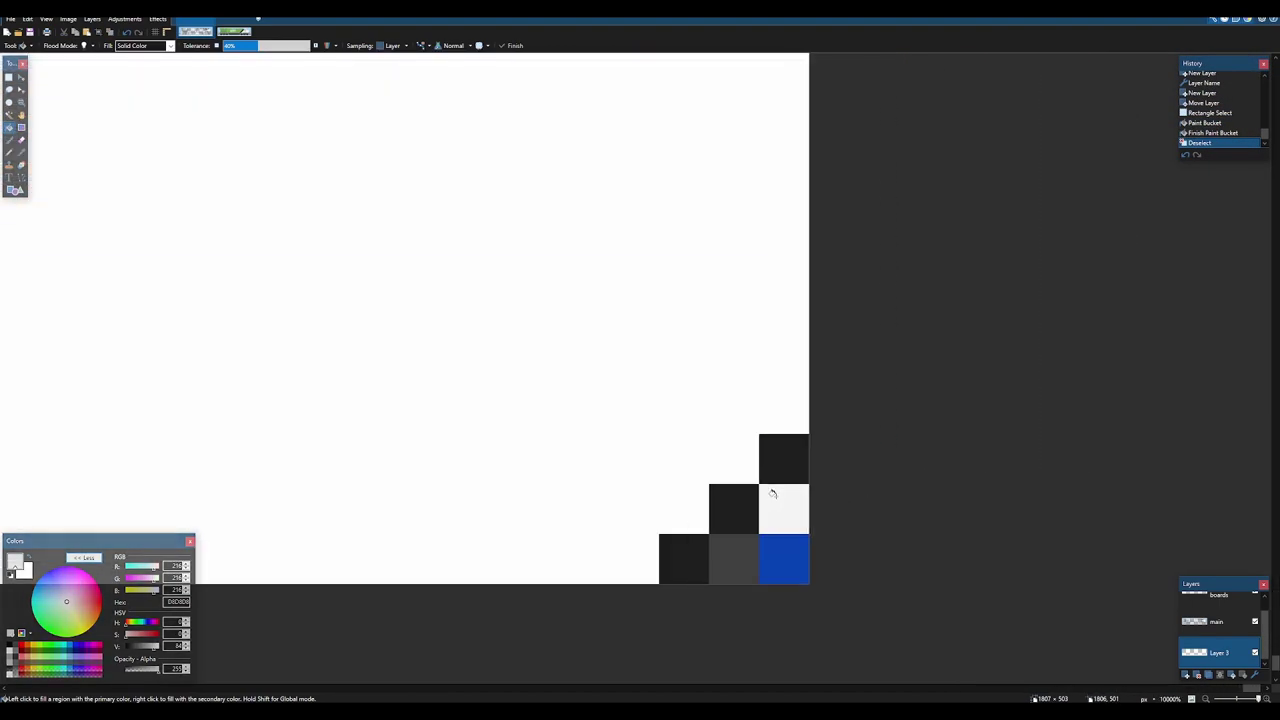
- On the main layer, select the coloured pixels in the caption strip's far lower corner and fill them with white
click(1241, 627)
key(s)
mouse_move(808, 436)
mouse_down()
mouse_move(709, 484)
mouse_move(608, 586)
mouse_up()
key(f)
click(740, 503)
key(ctrl+z)
right_click(771, 469)
right_click(773, 515)
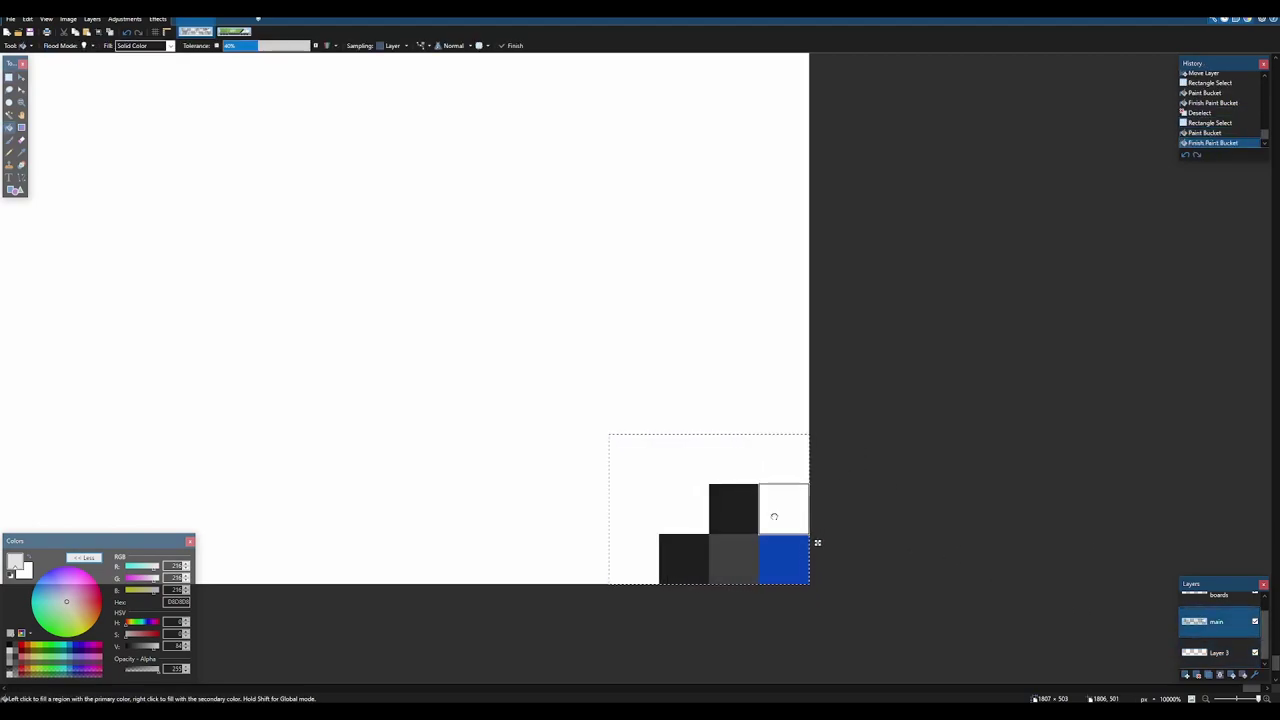
right_click(718, 512)
right_click(779, 556)
right_click(779, 556)
right_click(790, 562)
right_click(763, 514)
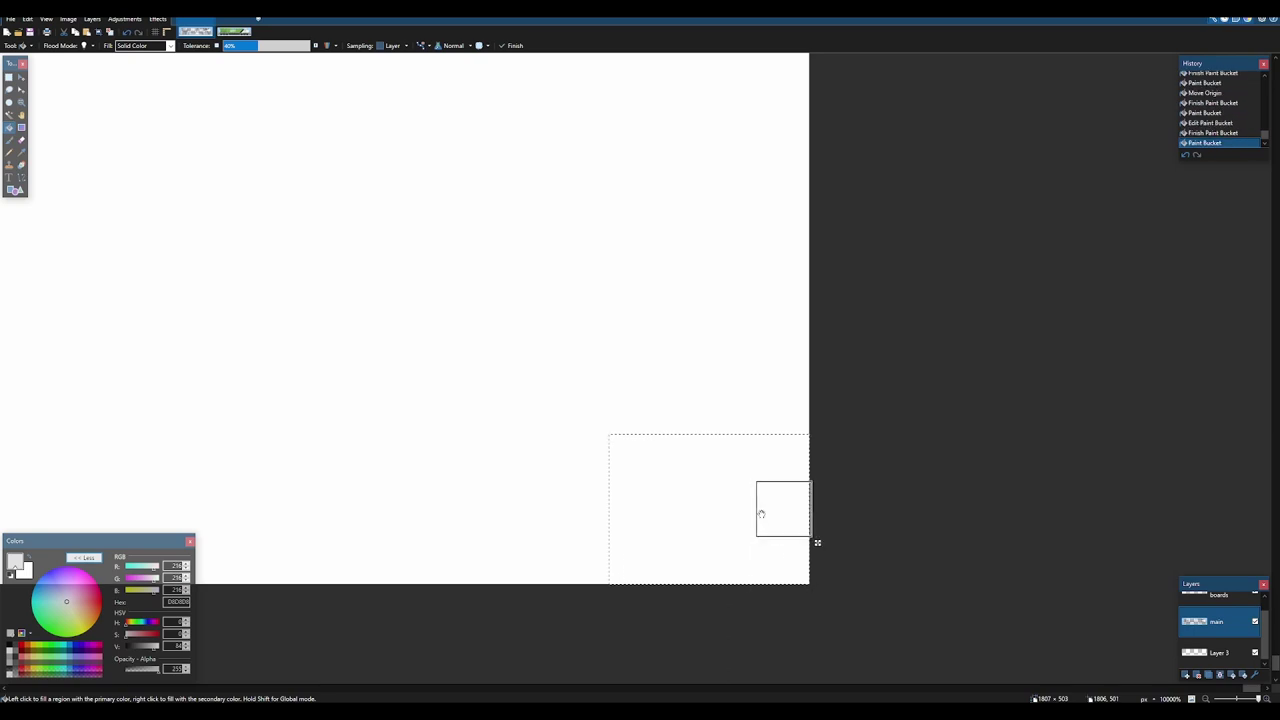
- Clear the selection, merge the main layer down into the white strip layer, and rename the merged layer main
scroll(753, 485, down, 7)
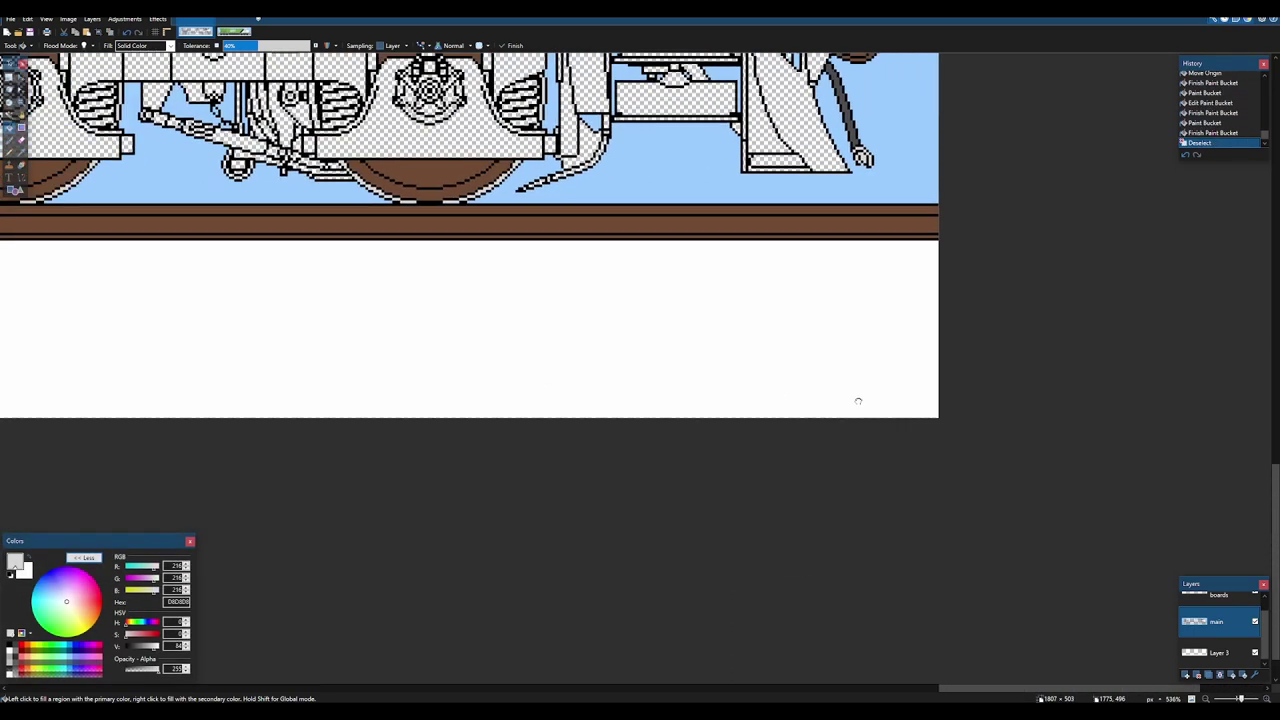
scroll(384, 397, down, 2)
scroll(1089, 674, down, 3)
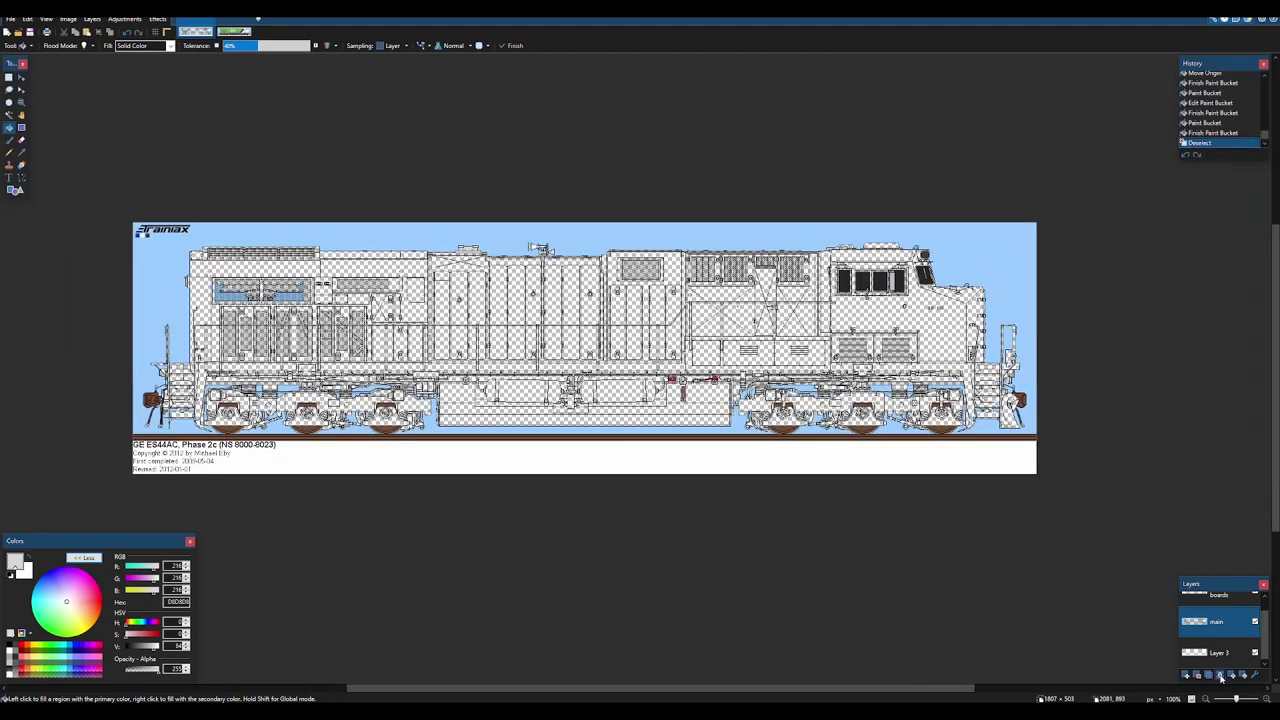
click(1220, 677)
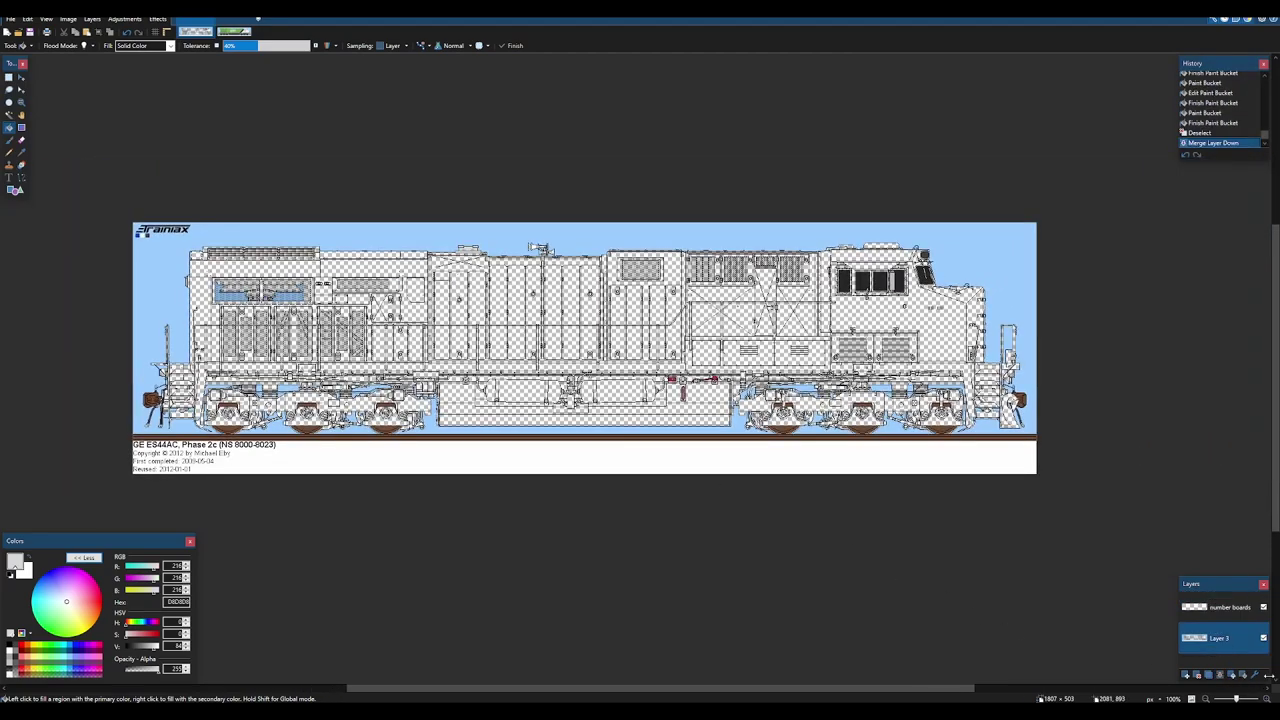
click(1255, 676)
text(main)
key(Return)
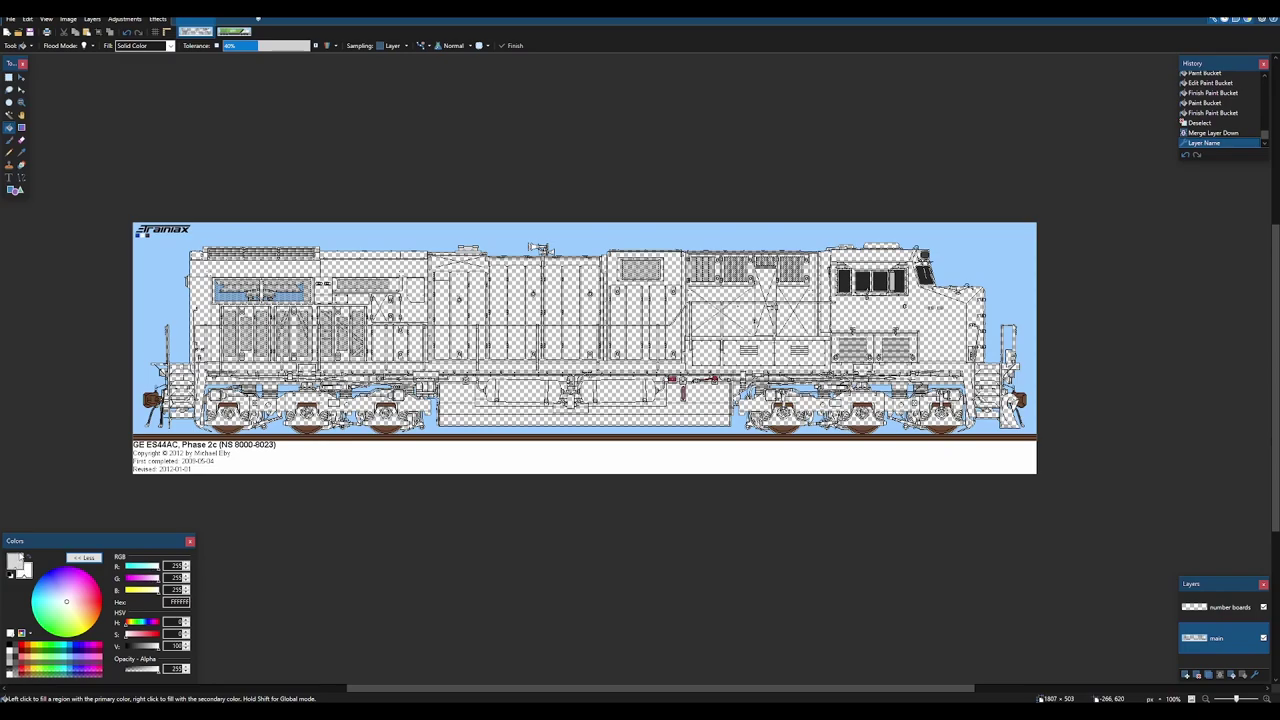
- Add a new layer, place it beneath main, and name it fra stuff
click(1187, 676)
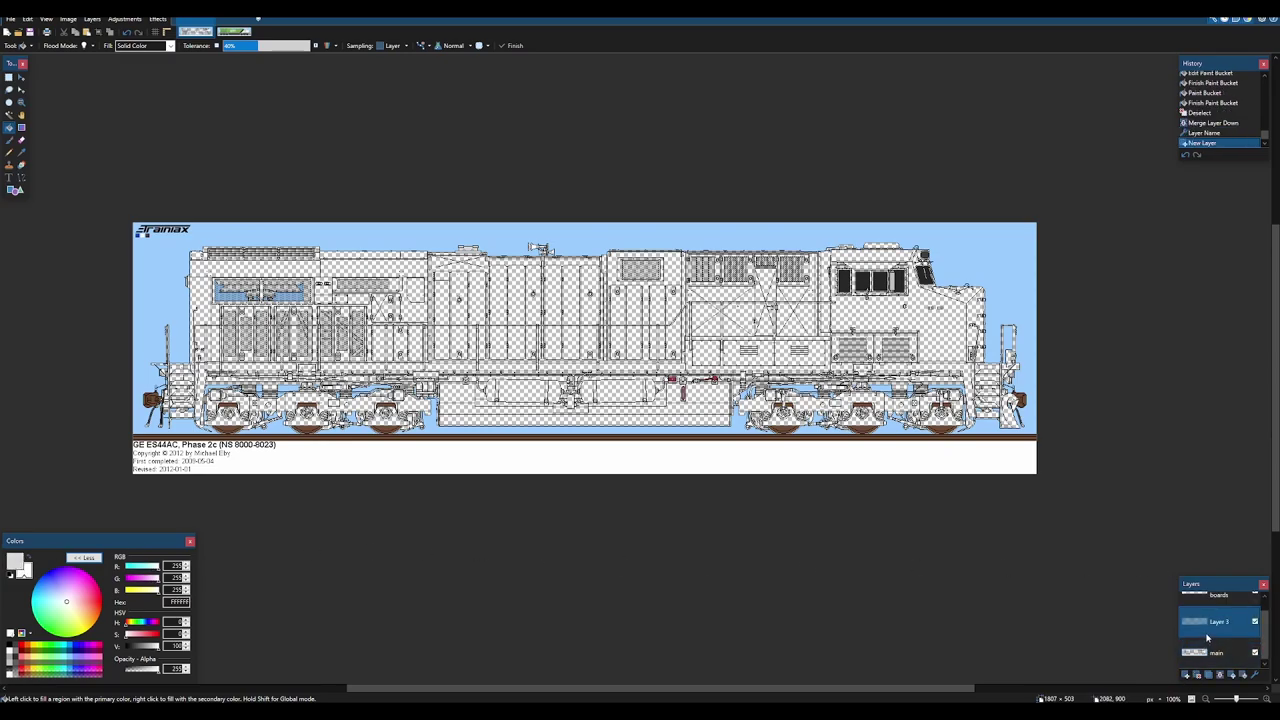
click(1255, 676)
text(fra stu)
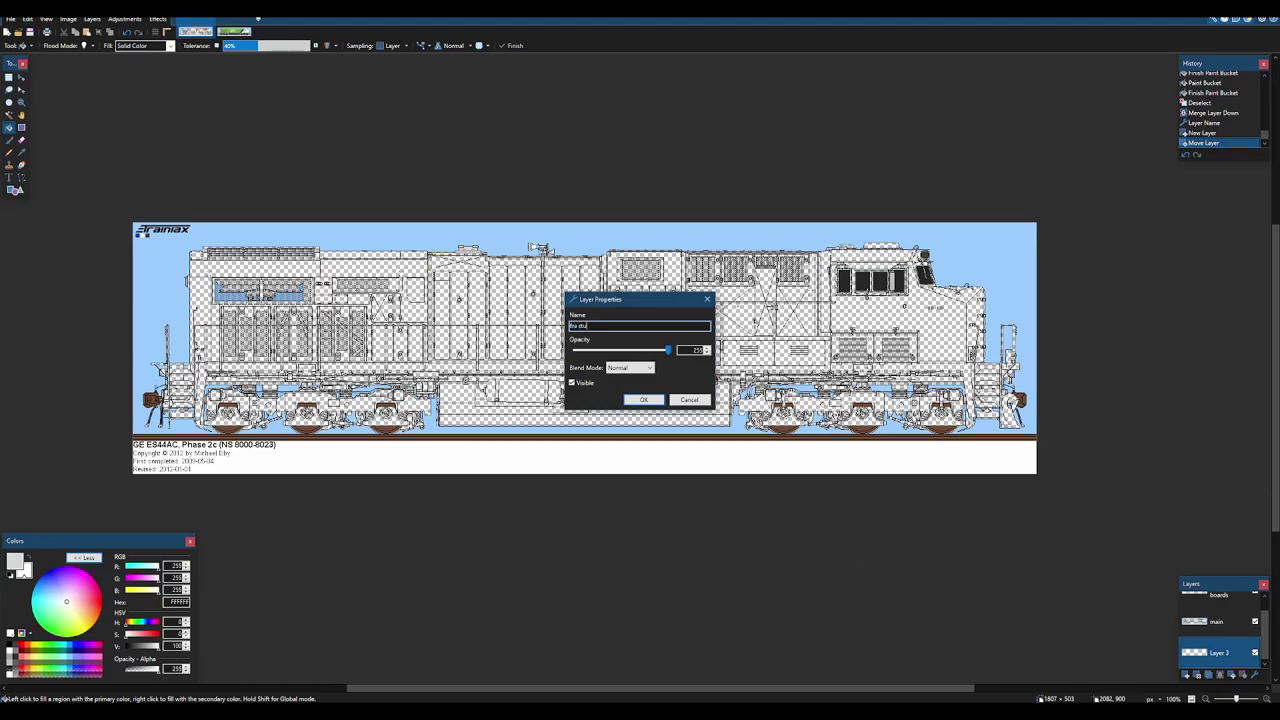
text(ff)
key(Return)
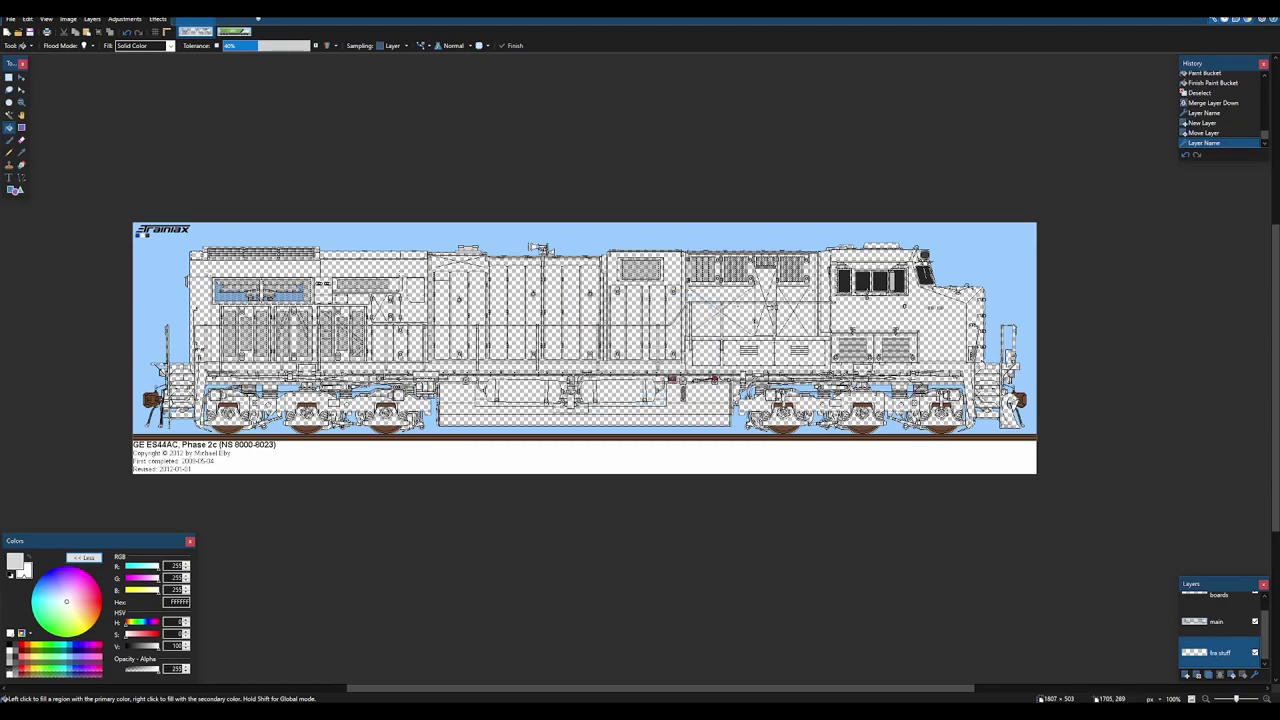
- Examine the front and rear steps, the frame and the trucks along the locomotive
scroll(982, 364, up, 7)
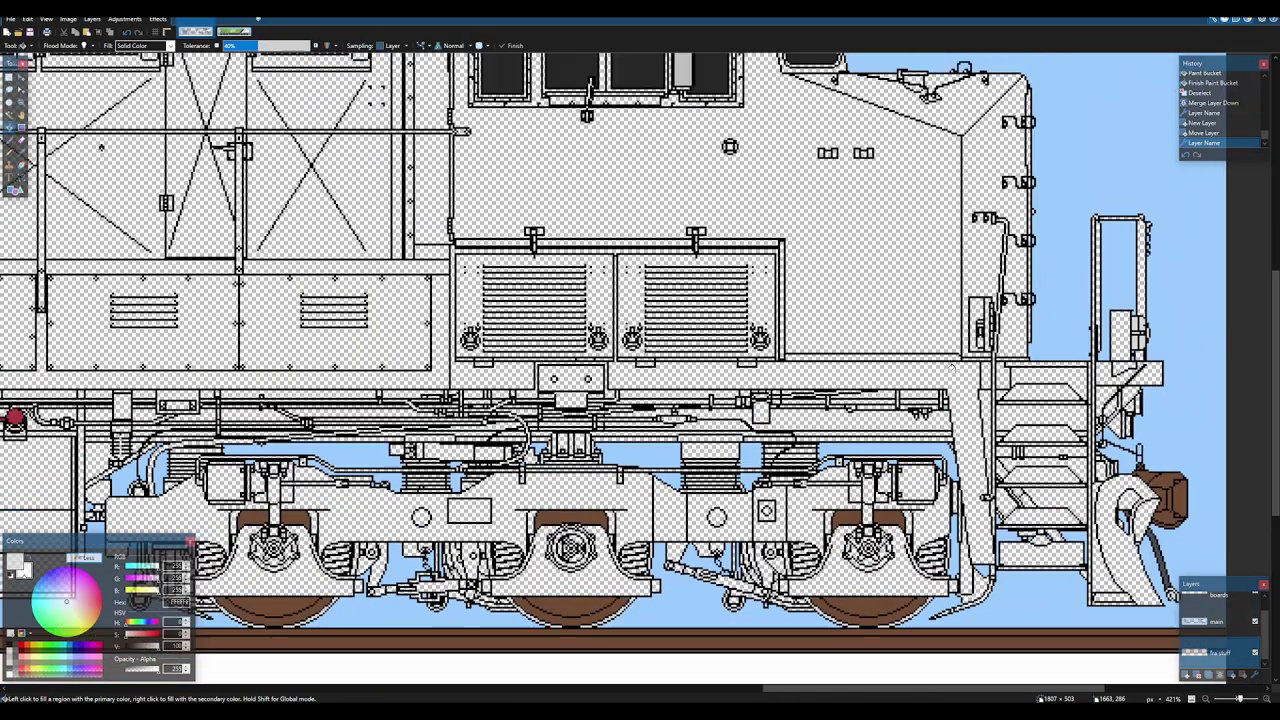
scroll(982, 364, down, 8)
scroll(278, 352, up, 4)
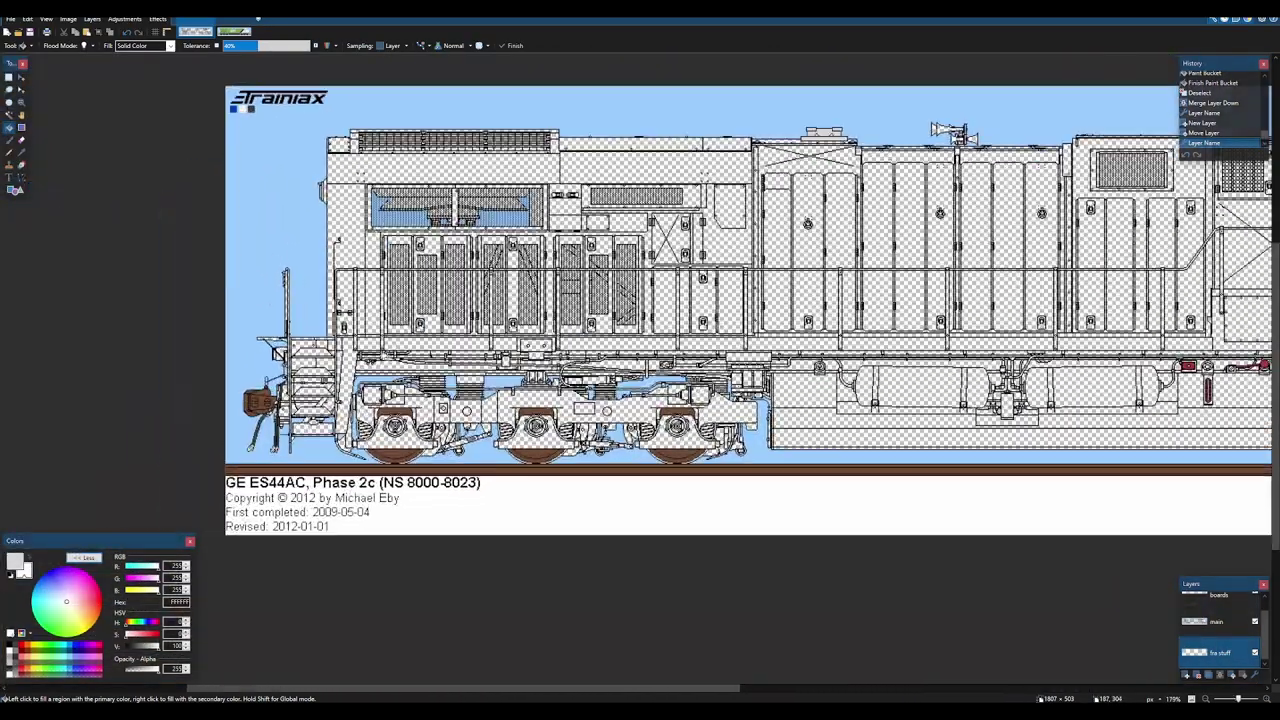
scroll(278, 352, up, 2)
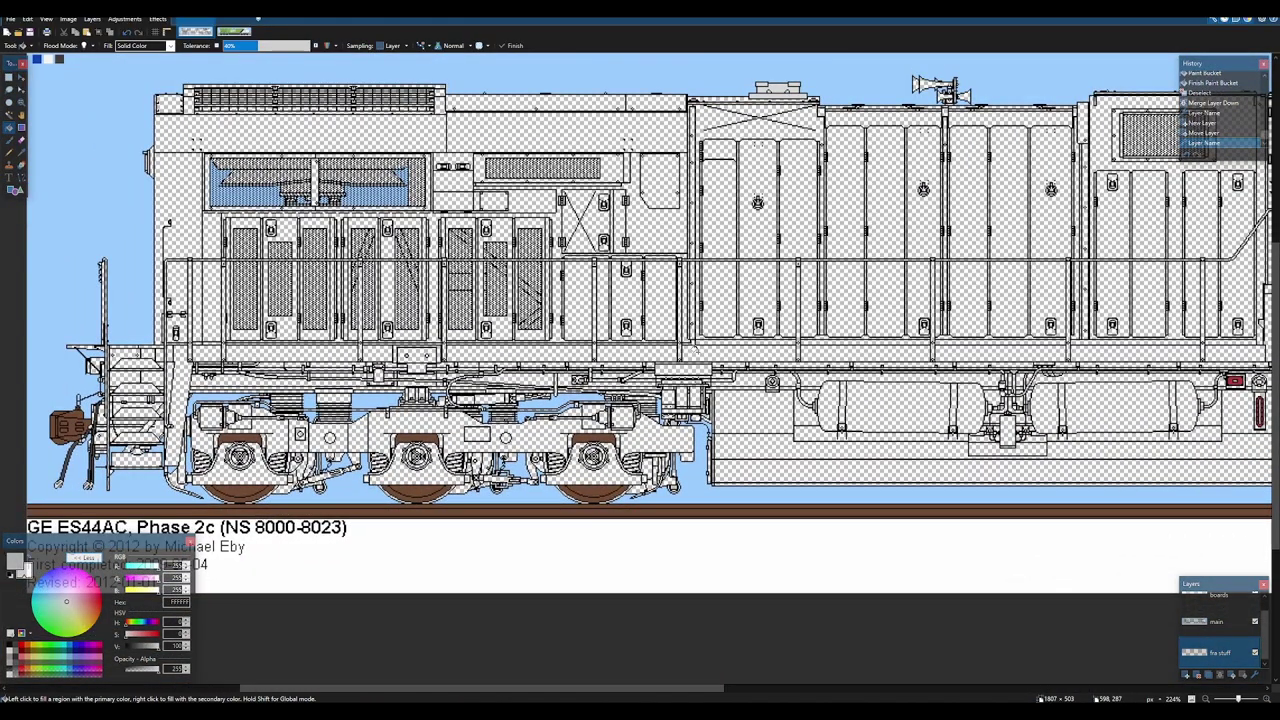
scroll(493, 362, up, 5)
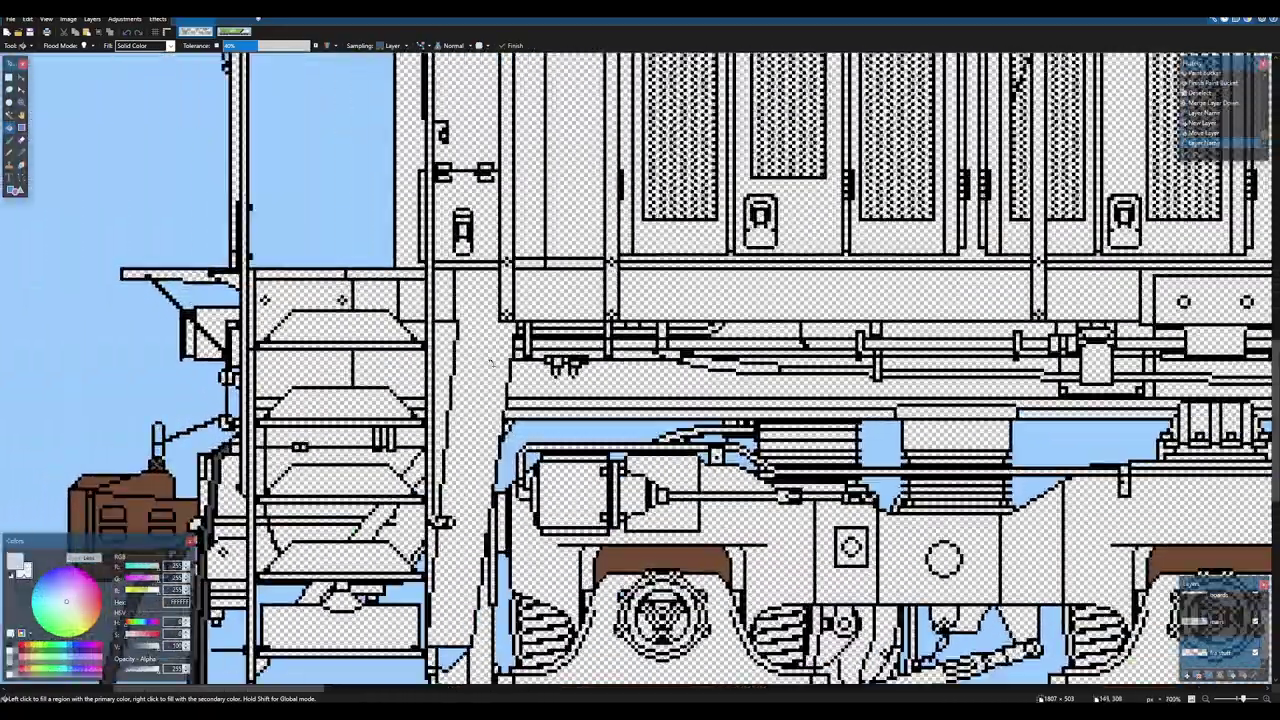
scroll(495, 362, down, 7)
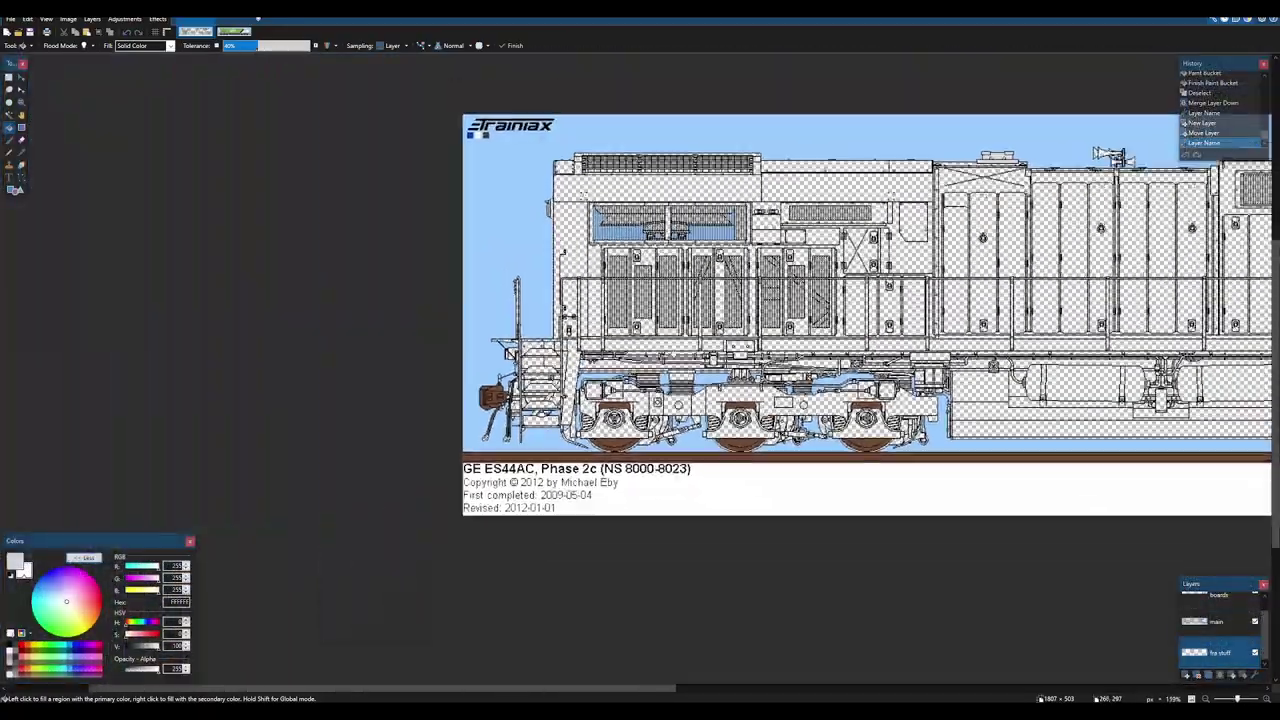
scroll(218, 385, down, 2)
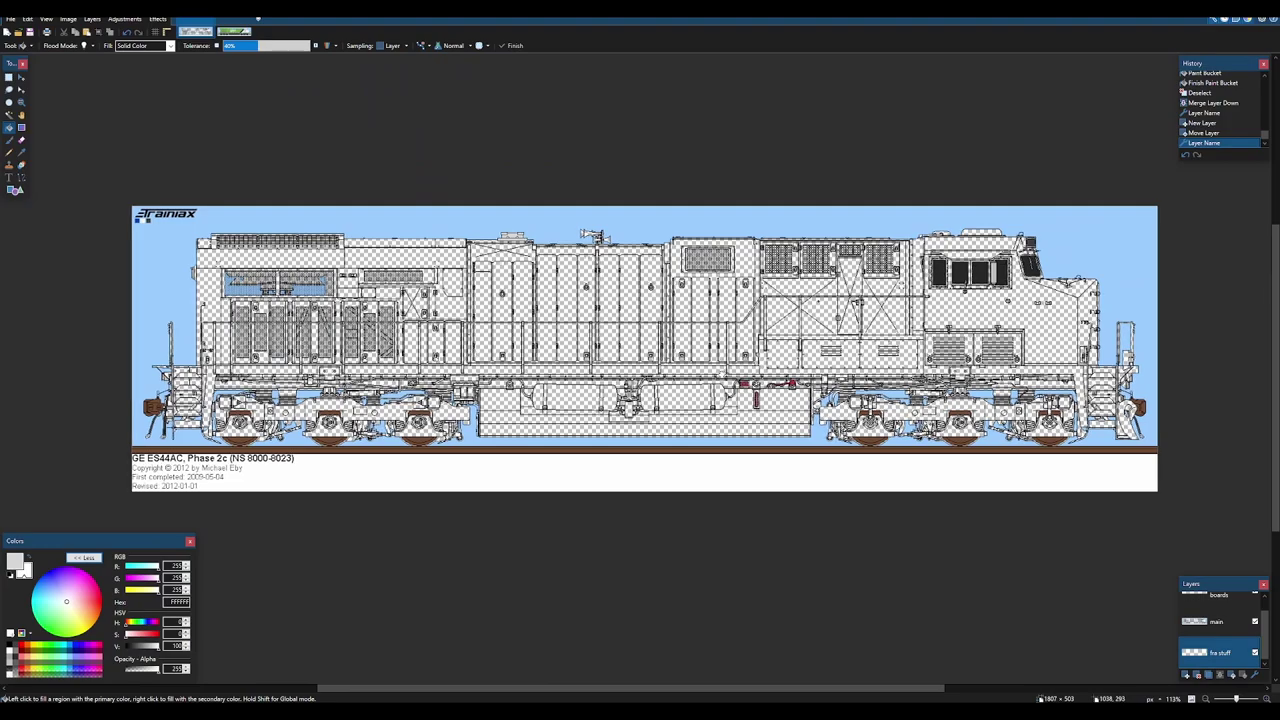
scroll(720, 379, up, 1)
scroll(722, 379, down, 1)
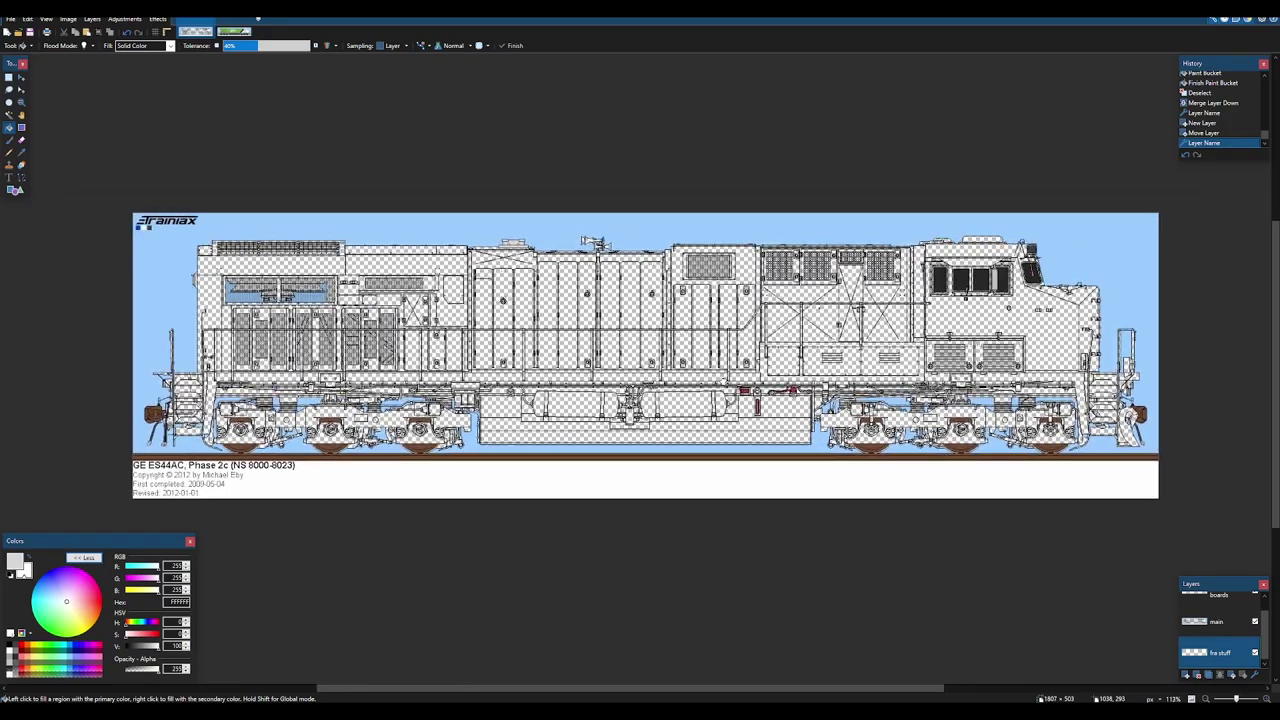
- Add a new layer, place it beneath fra stuff, and name it paint
click(1190, 675)
drag(1215, 627, 1217, 654)
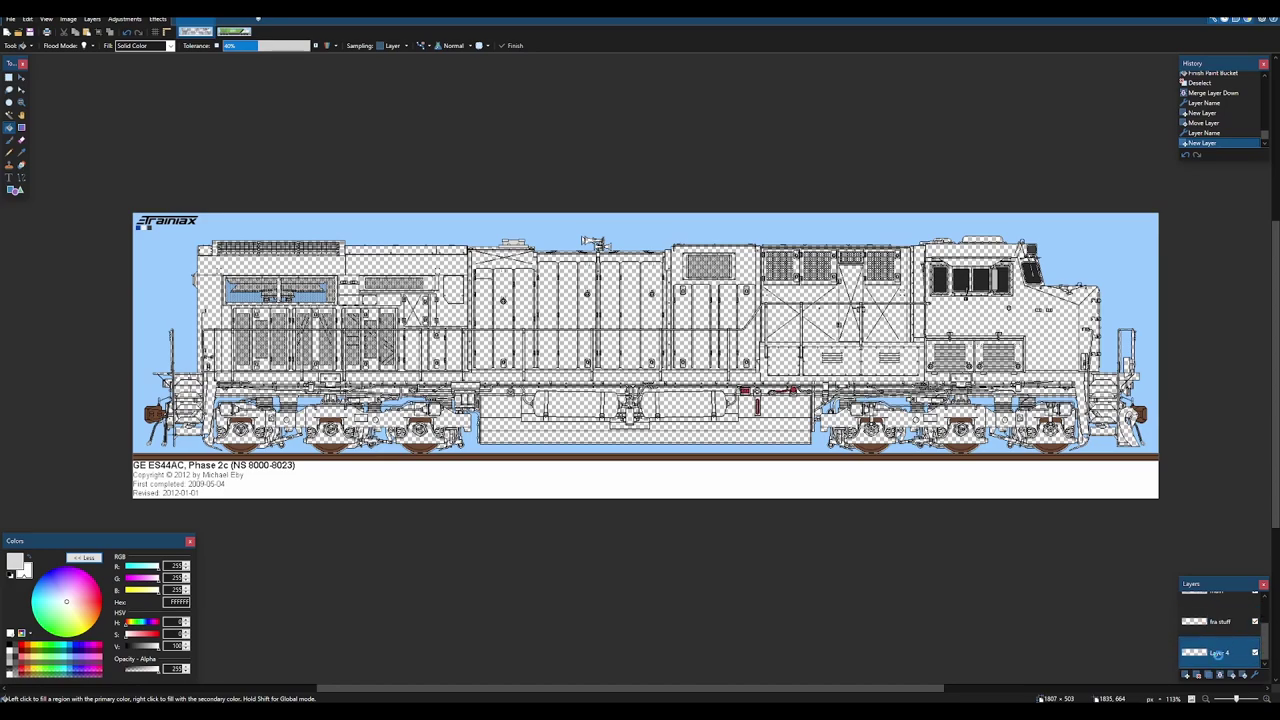
click(1256, 676)
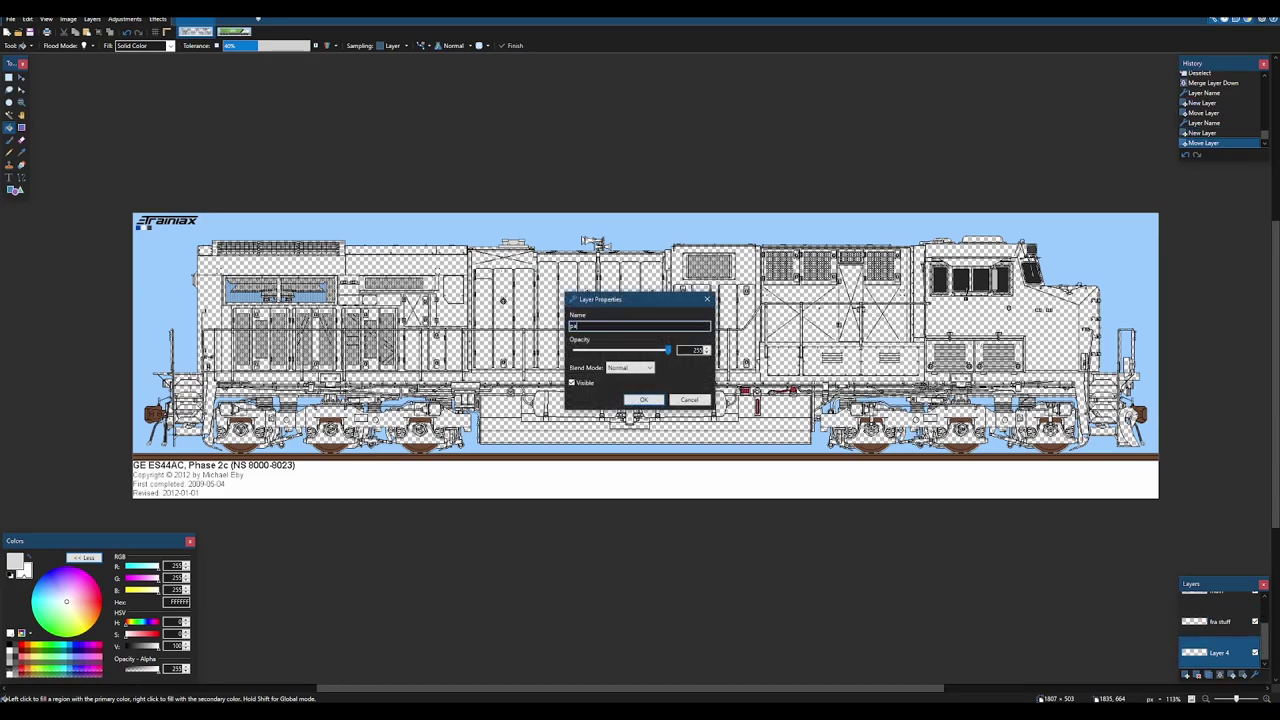
key(Return)
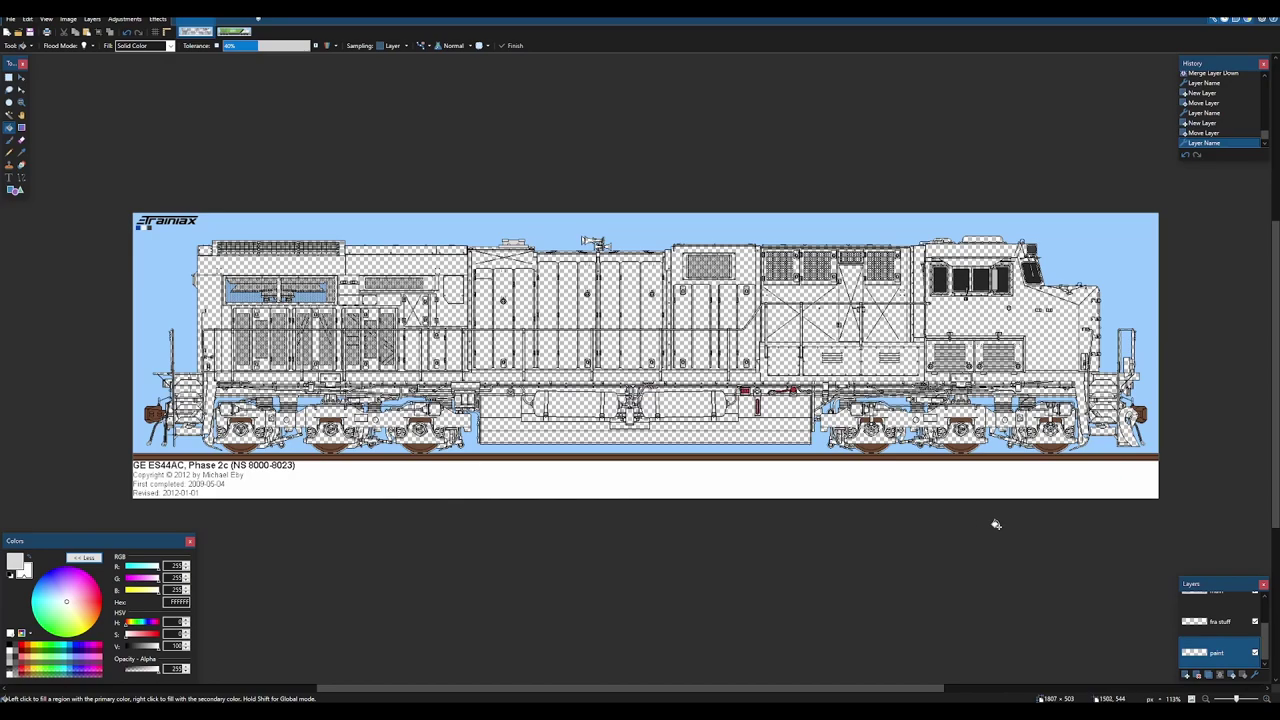
- Add a new layer directly above paint and name it text/graphics
click(1185, 676)
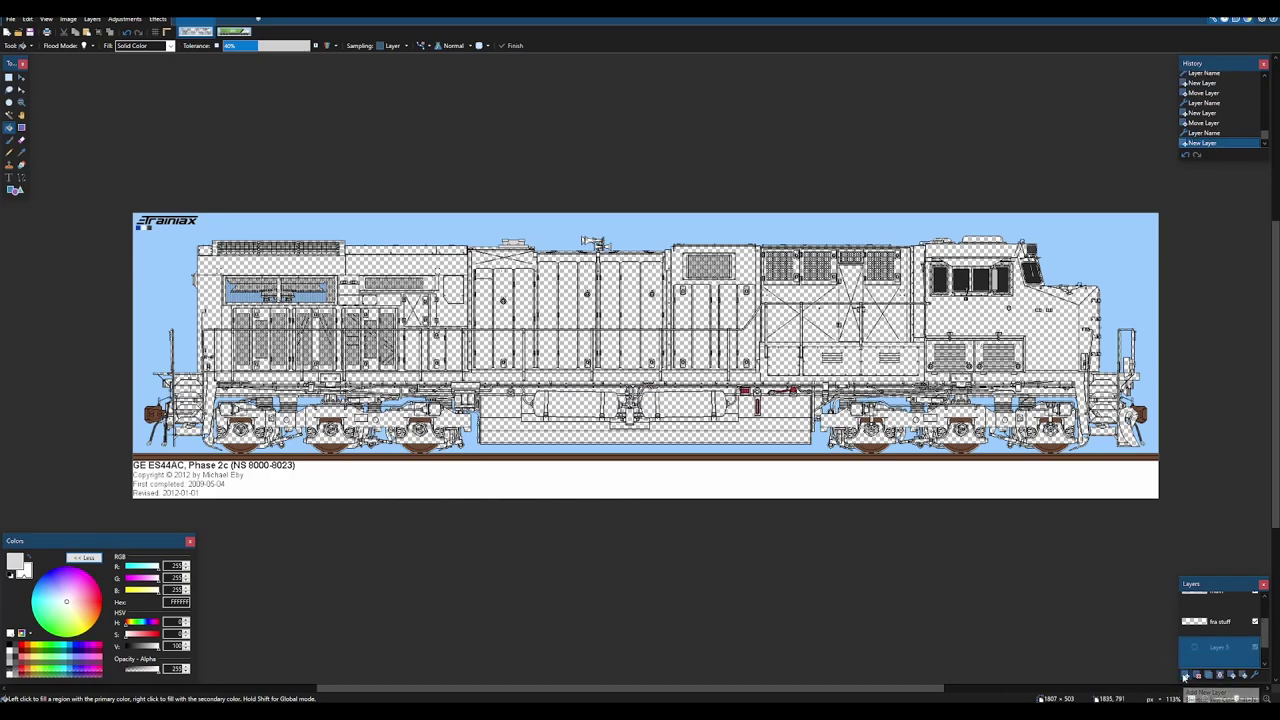
click(1254, 674)
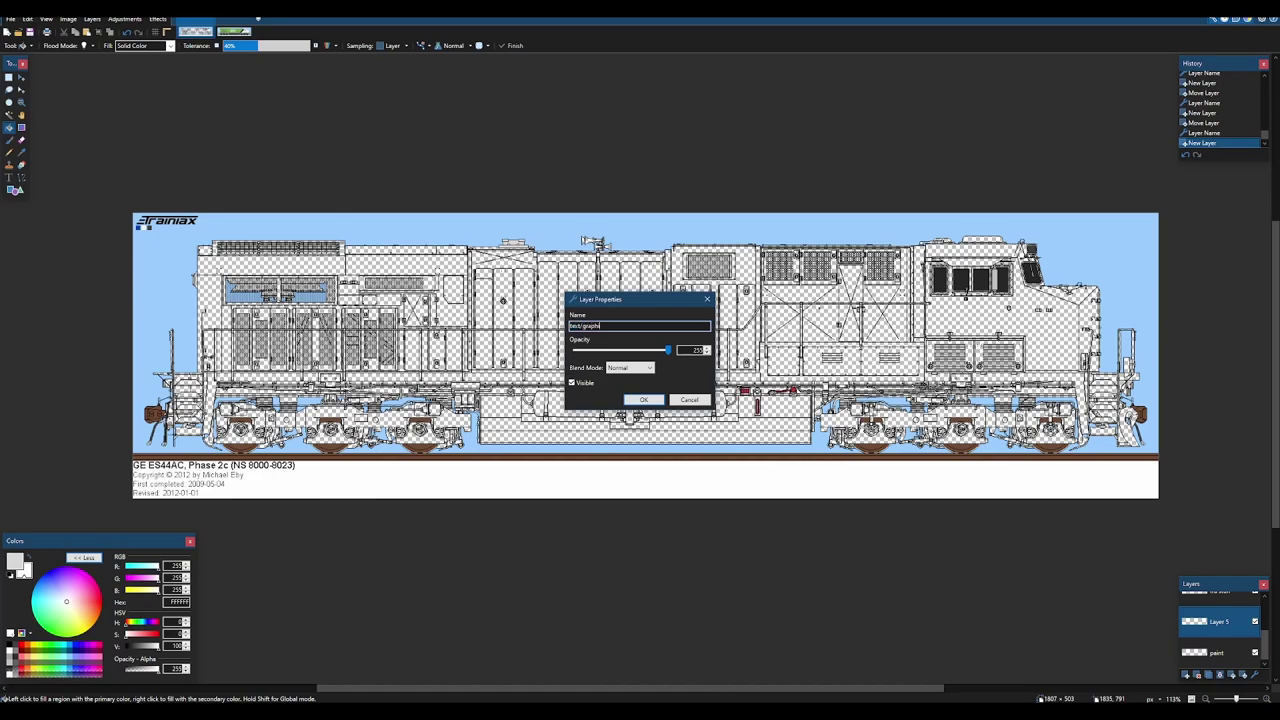
text(text/graphics)
key(Return)
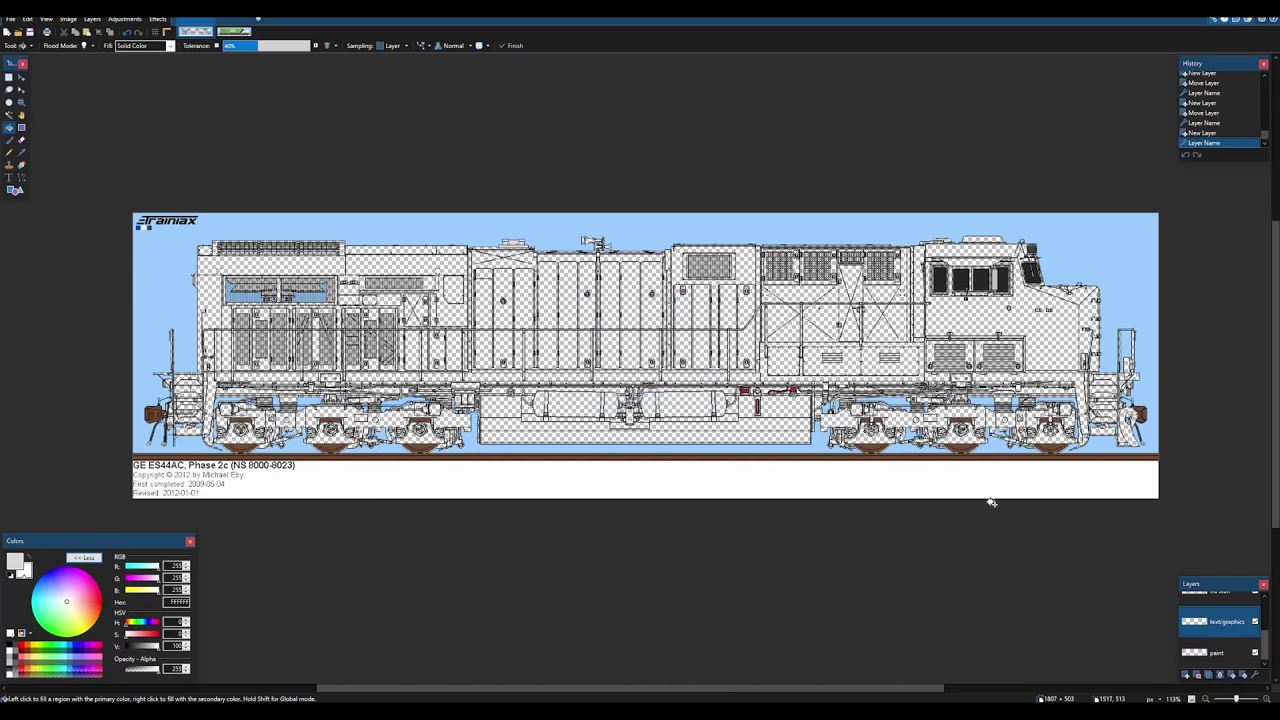
- Review the order of the layer stack, make the paint layer active, and inspect the cab
scroll(1225, 652, up, 3)
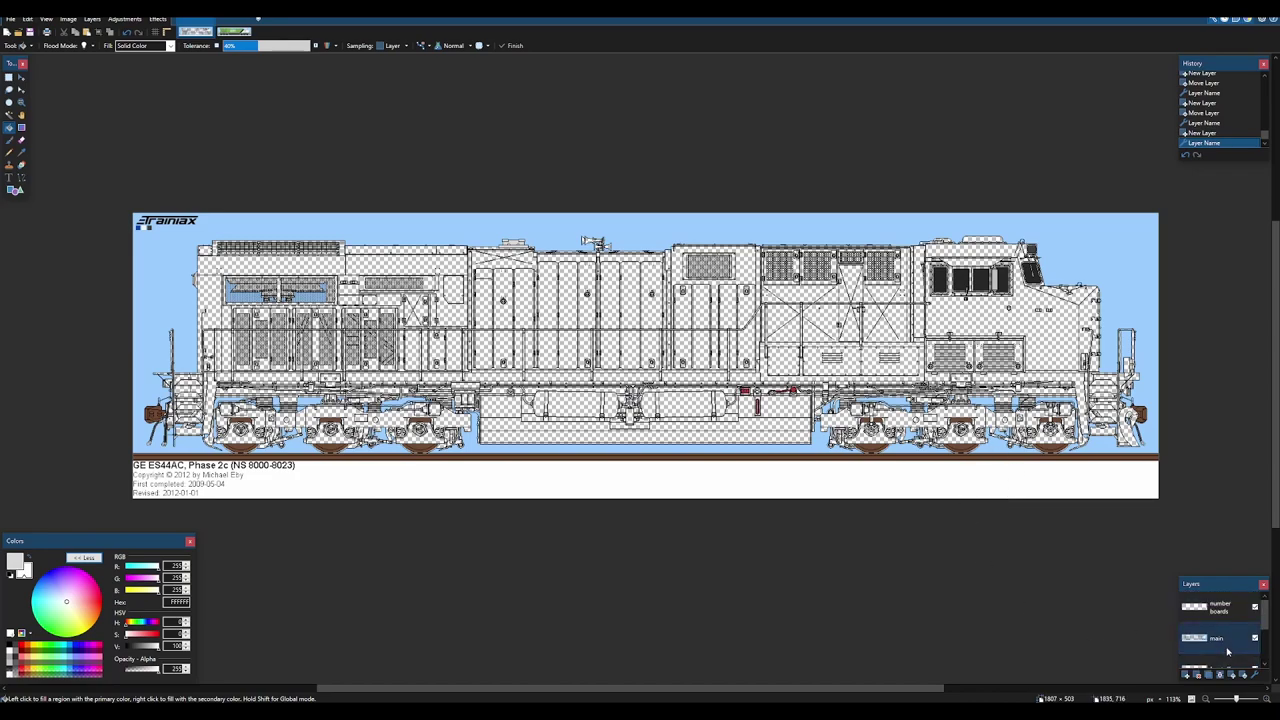
scroll(1229, 650, down, 3)
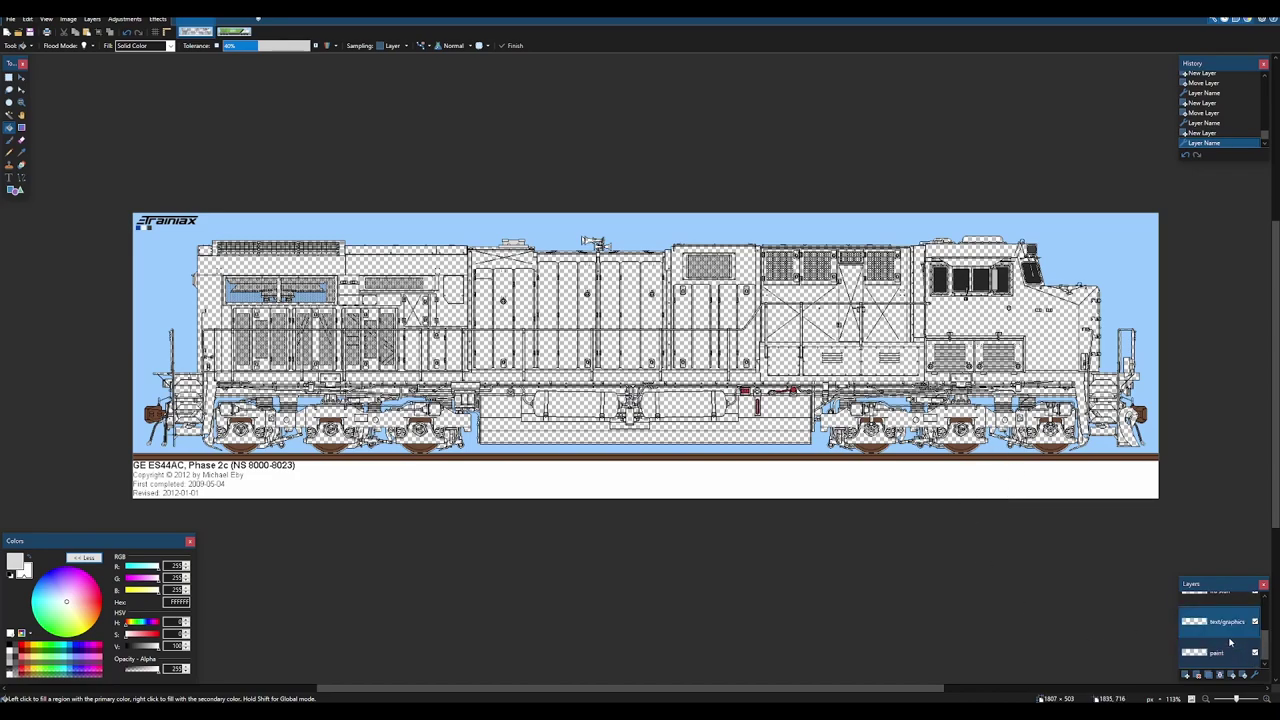
click(1223, 642)
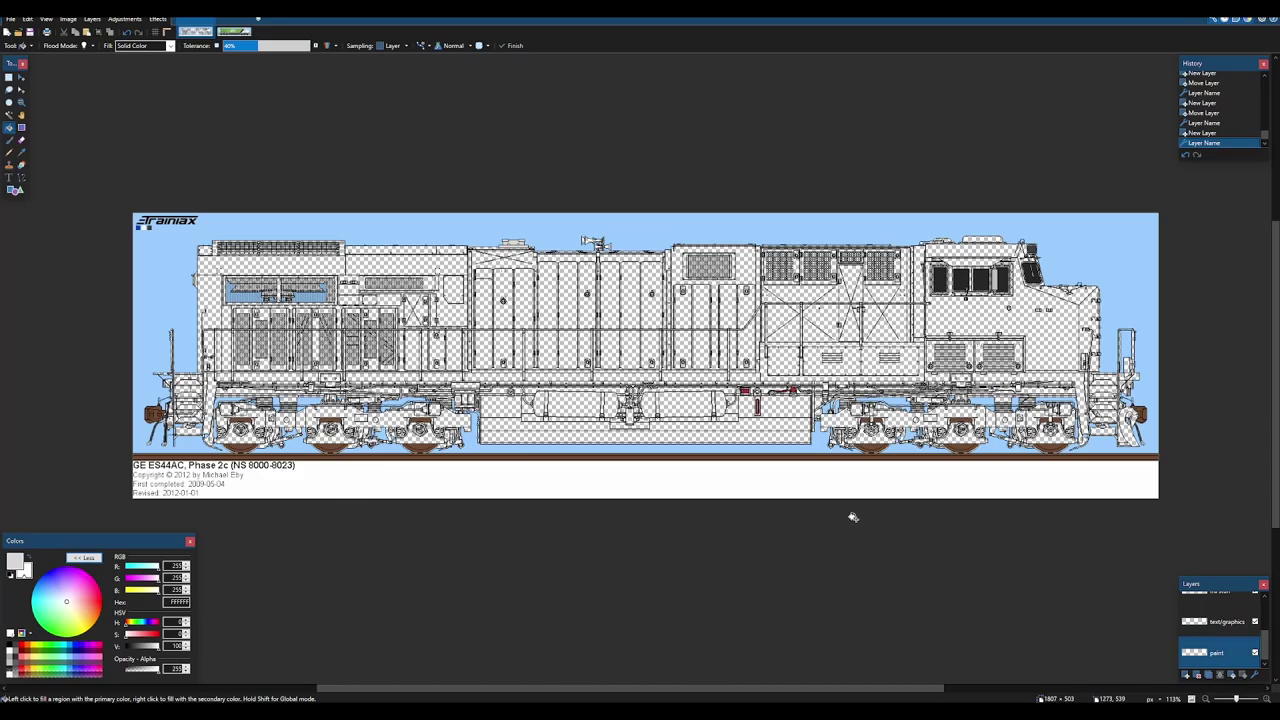
scroll(853, 517, down, 1)
scroll(853, 517, up, 1)
scroll(965, 280, up, 8)
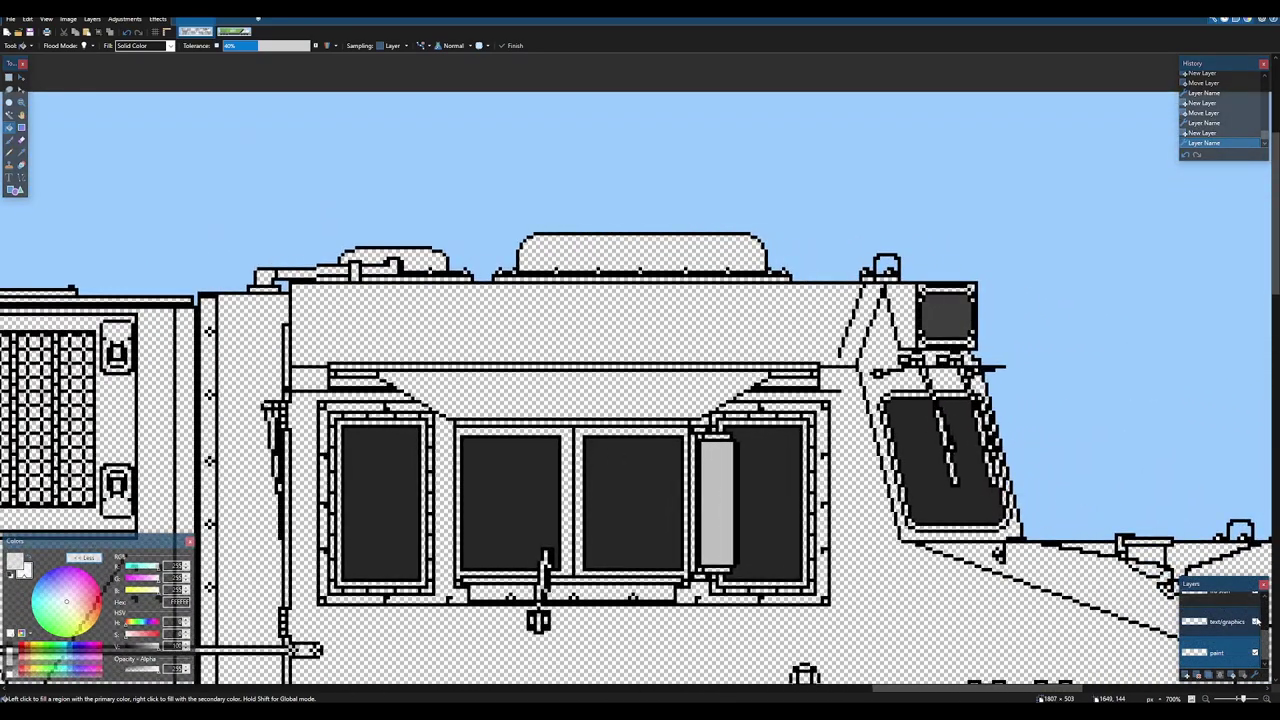
- Make the main layer active, then sample the white swatch under the Trainiax logo as primary colour and the dark gray one as secondary
scroll(1256, 622, up, 2)
click(1232, 637)
scroll(497, 386, up, 1)
scroll(500, 370, down, 3)
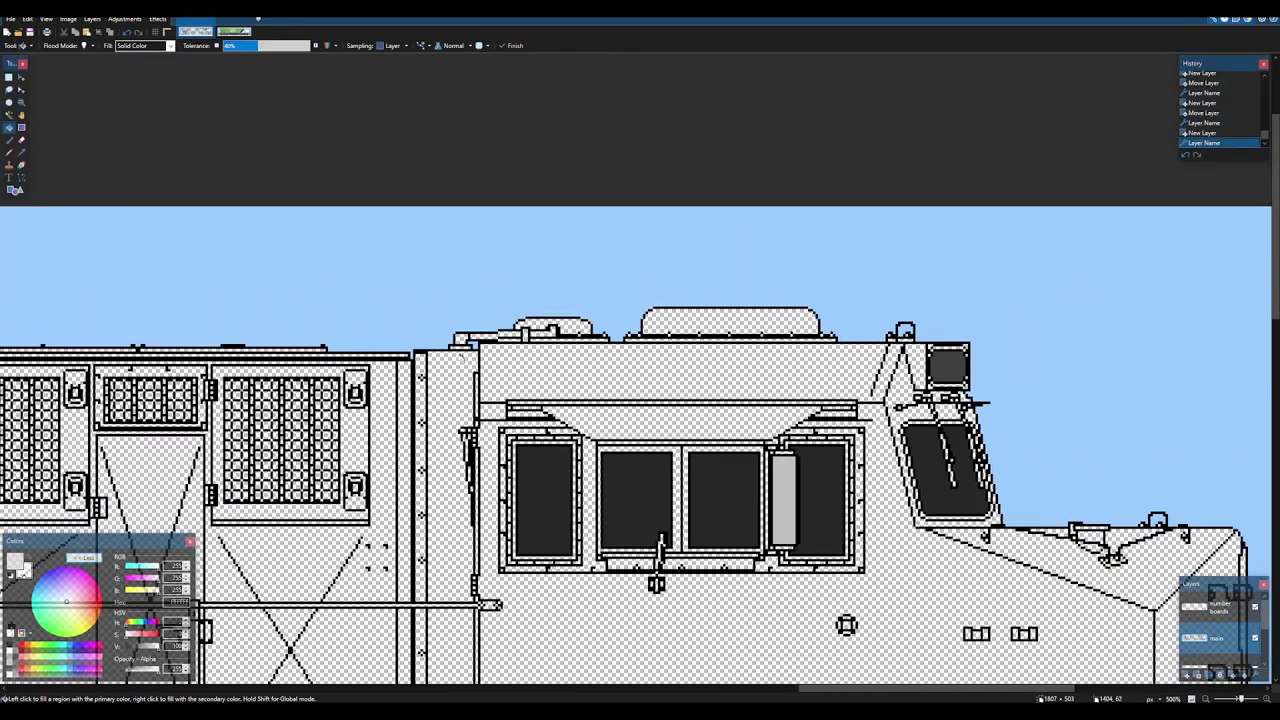
scroll(507, 361, down, 2)
drag(58, 317, 1087, 330)
scroll(515, 351, up, 4)
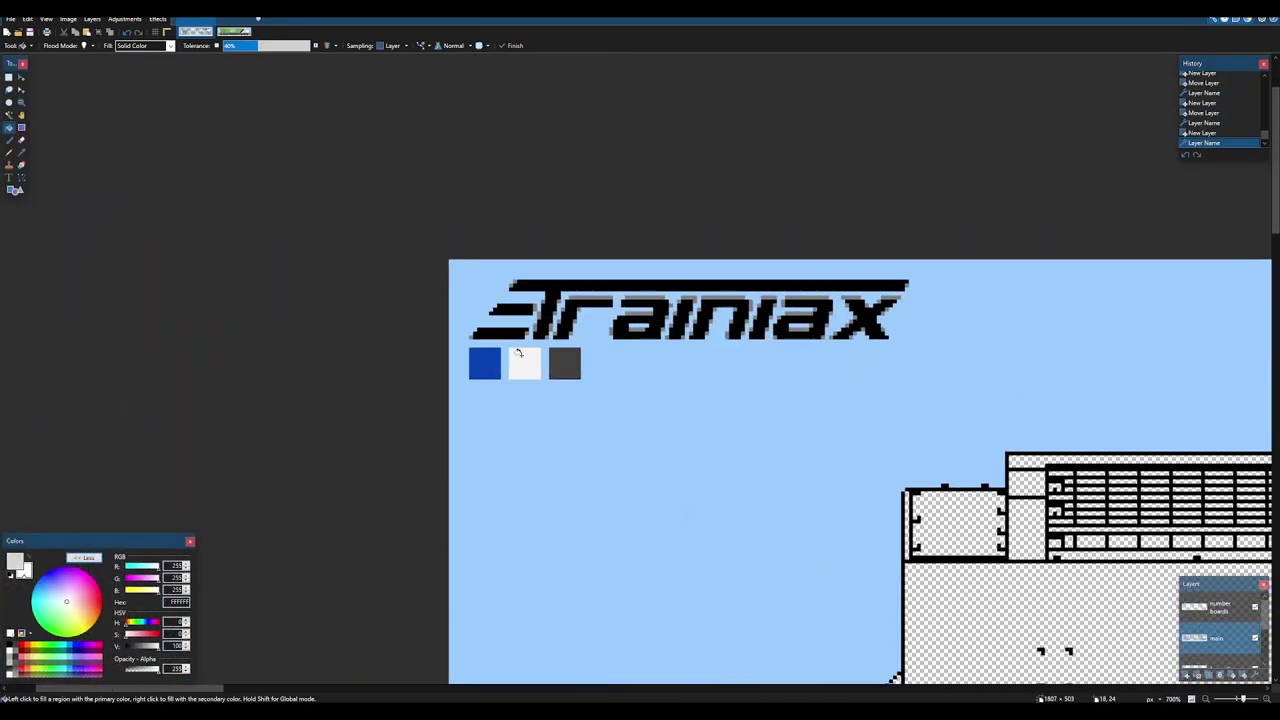
key(k)
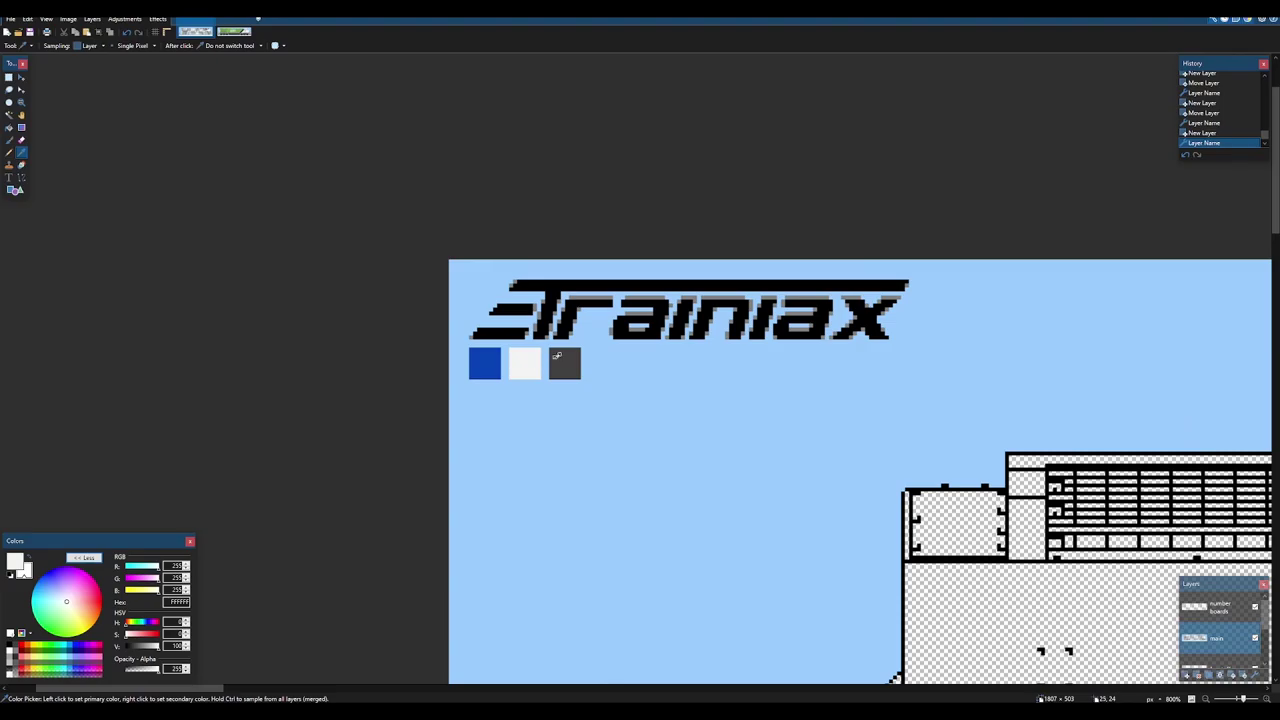
scroll(591, 361, down, 4)
scroll(806, 341, up, 4)
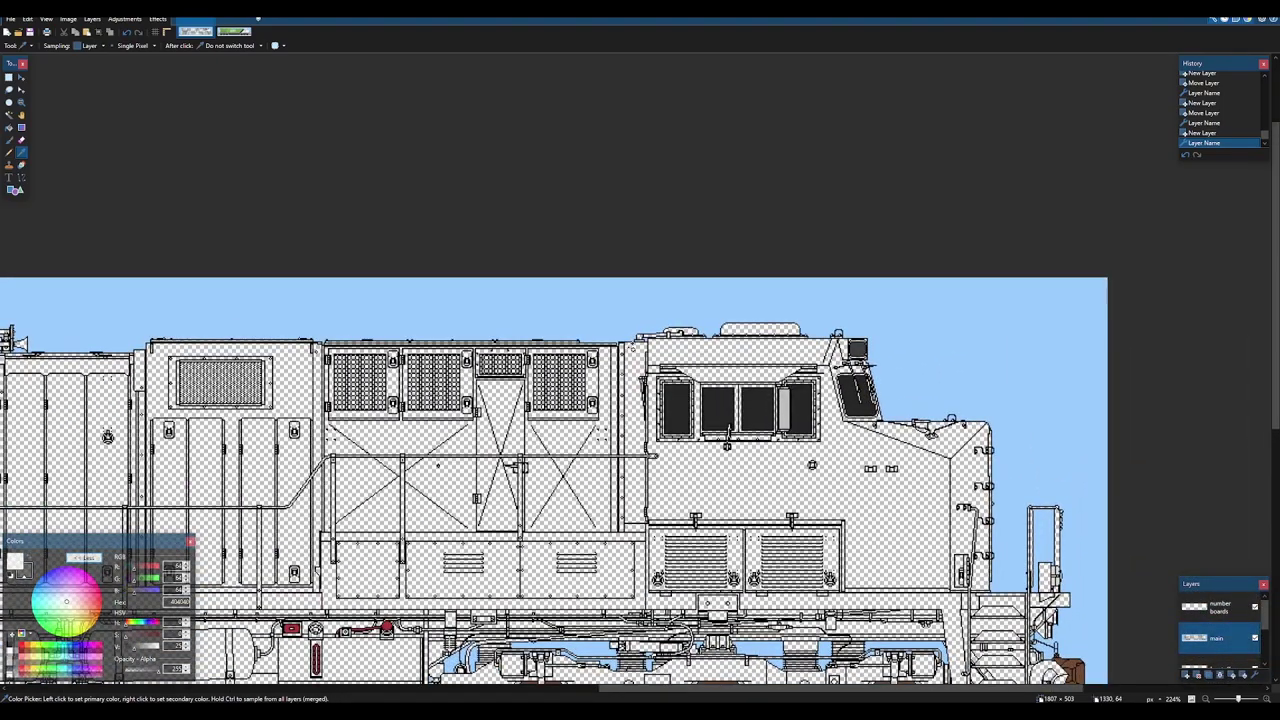
- Fill the cab's upper side panel above the windows with the sampled white
scroll(806, 341, down, 4)
scroll(543, 343, up, 3)
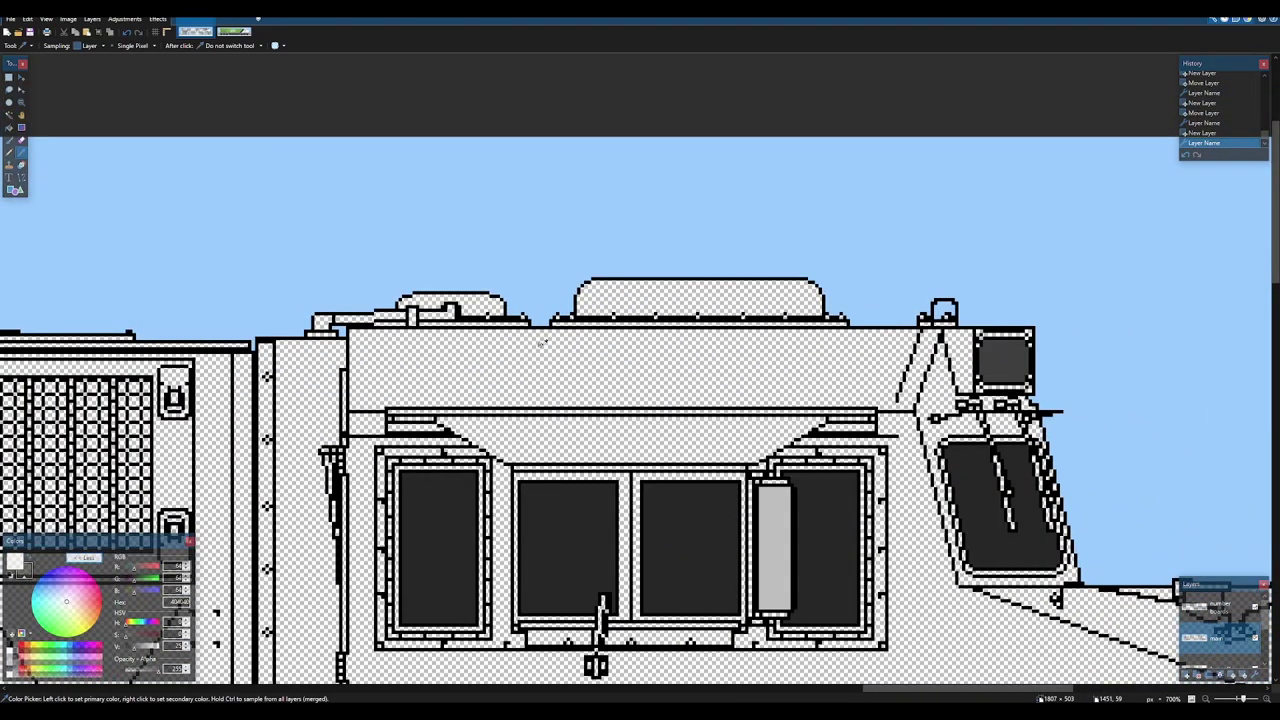
key(f)
click(546, 352)
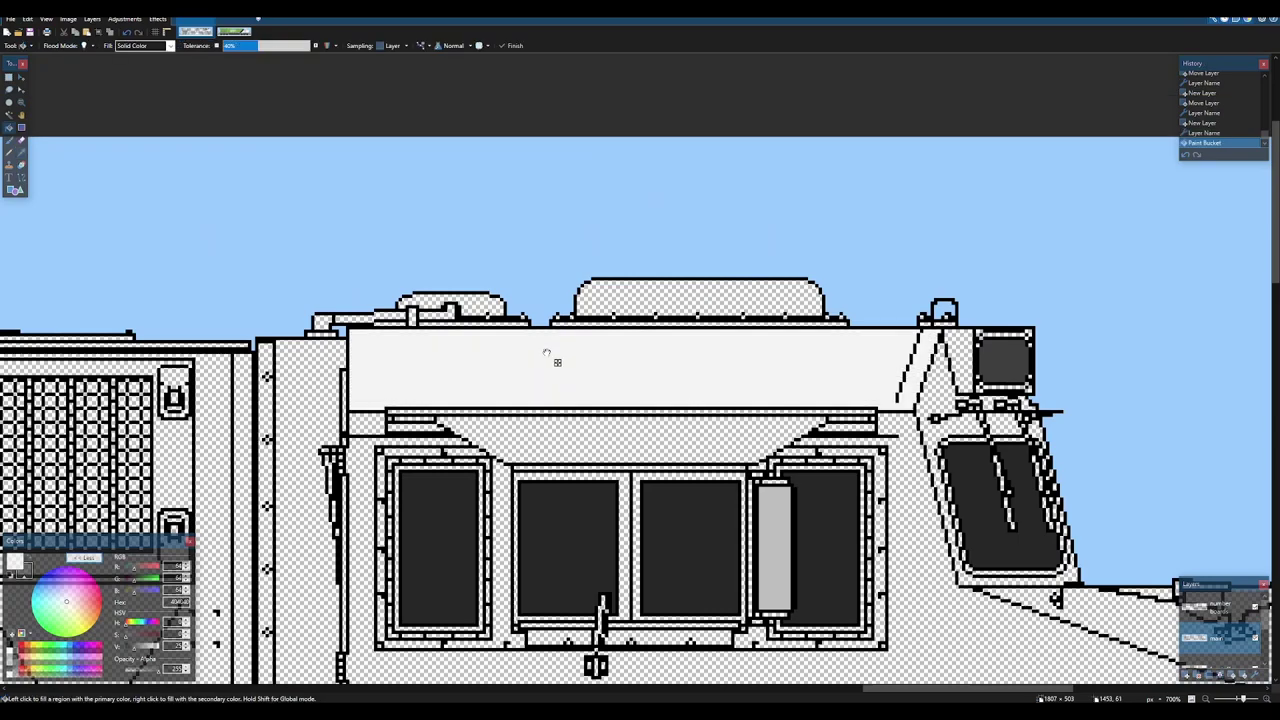
- Try filling part of the nose top with white, and undo that fill
scroll(546, 352, up, 3)
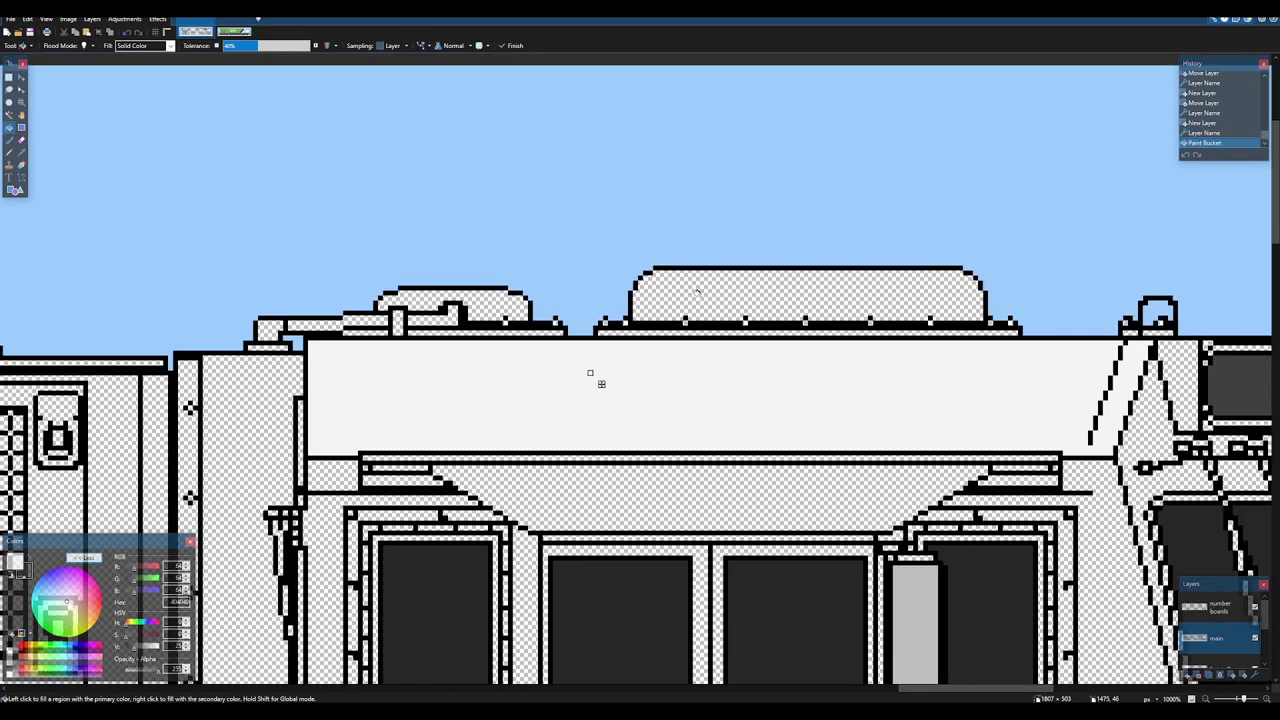
scroll(590, 373, down, 3)
scroll(622, 228, up, 2)
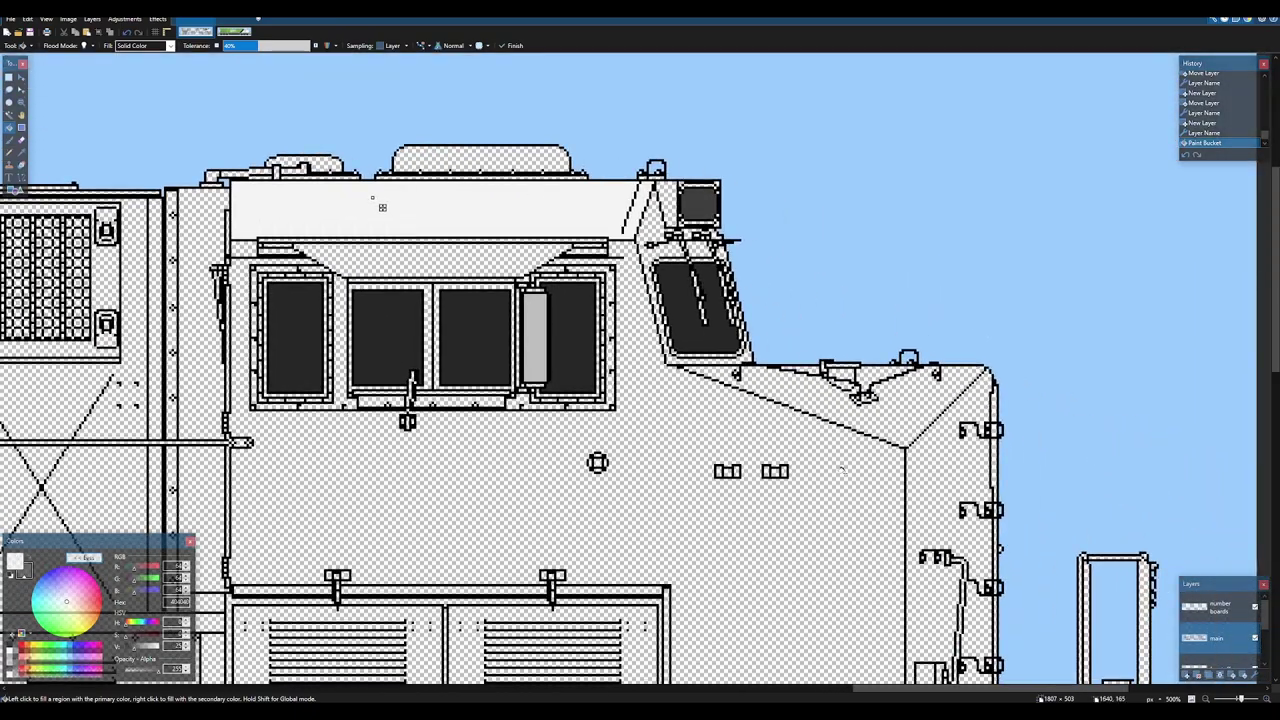
scroll(708, 228, up, 3)
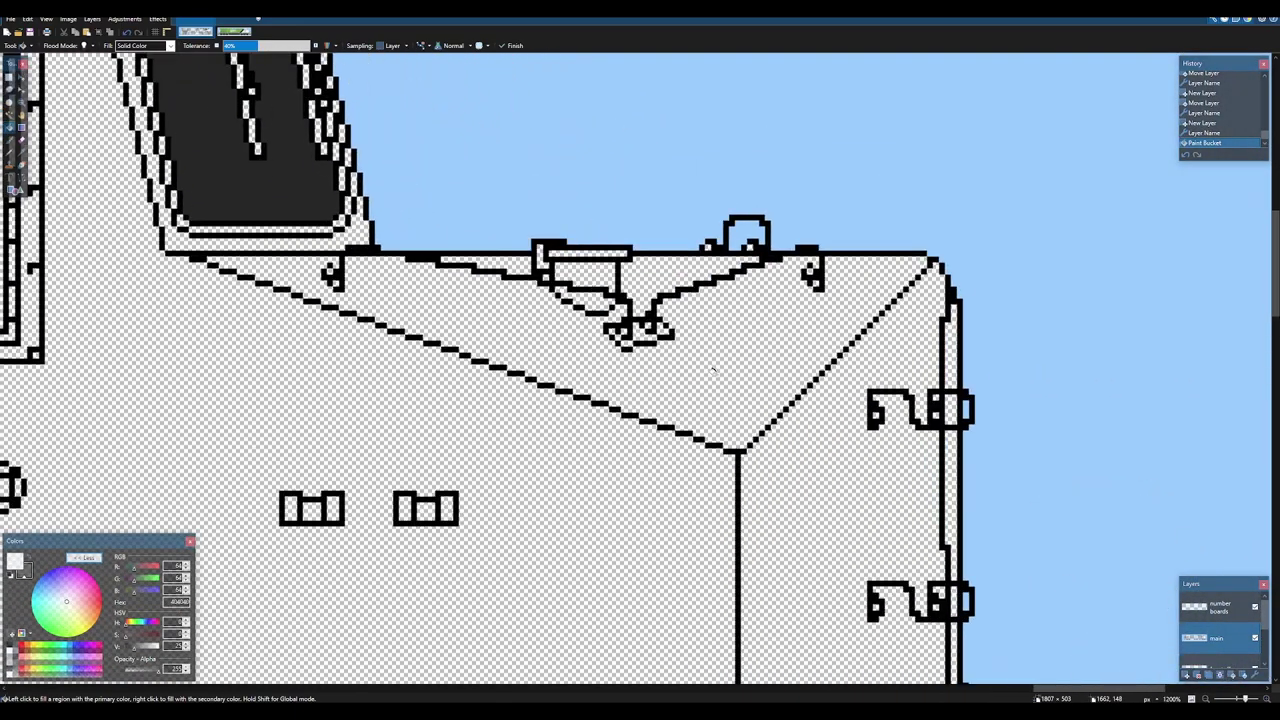
click(708, 230)
scroll(708, 230, down, 3)
scroll(680, 381, up, 2)
key(ctrl+z)
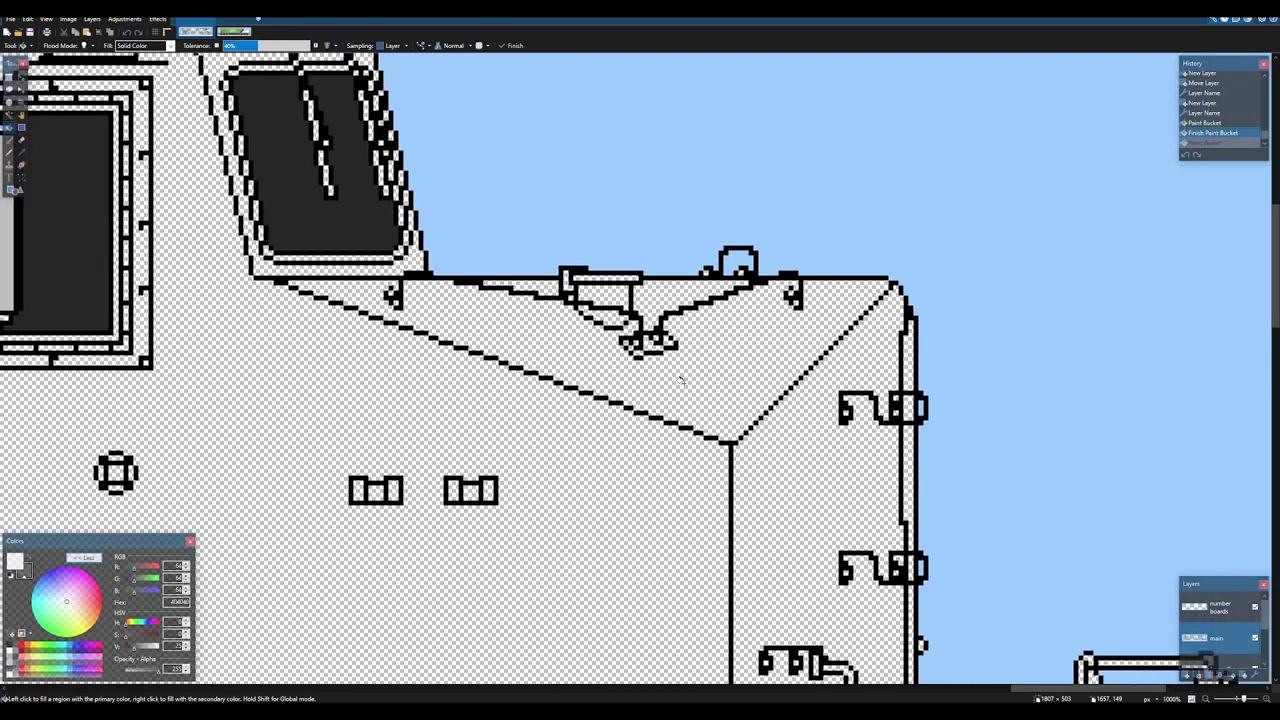
- Fill the front handrail beside the nose door and the tall upright rail on the front platform with white
scroll(680, 375, down, 3)
scroll(885, 630, down, 1)
drag(885, 630, 737, 286)
scroll(674, 395, up, 5)
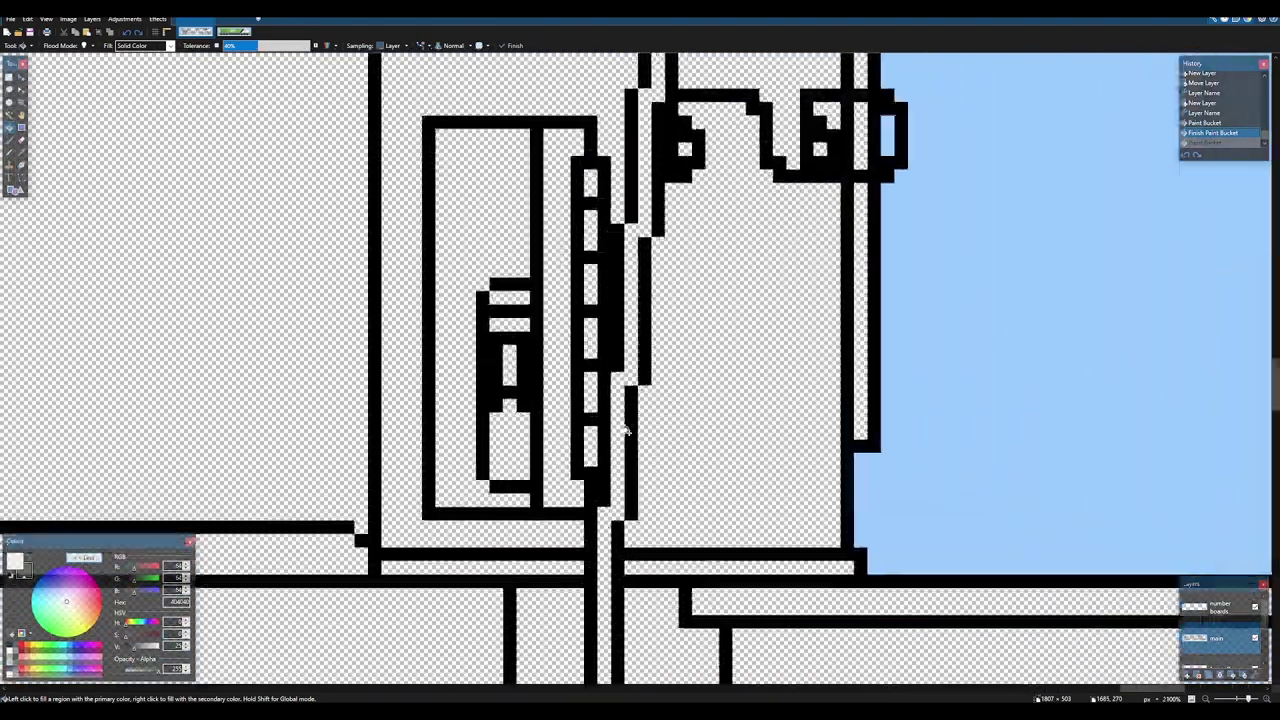
click(627, 430)
scroll(627, 430, down, 5)
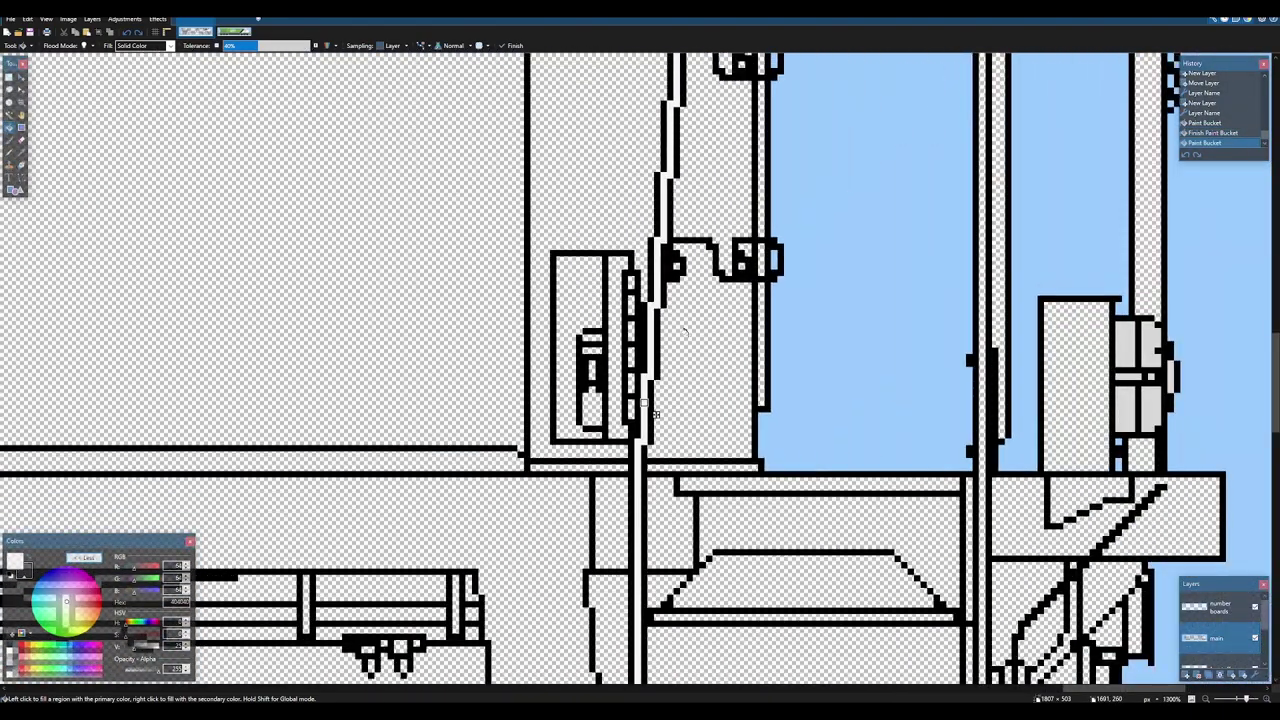
scroll(532, 143, up, 2)
scroll(822, 416, up, 1)
drag(822, 416, 815, 560)
drag(790, 75, 728, 373)
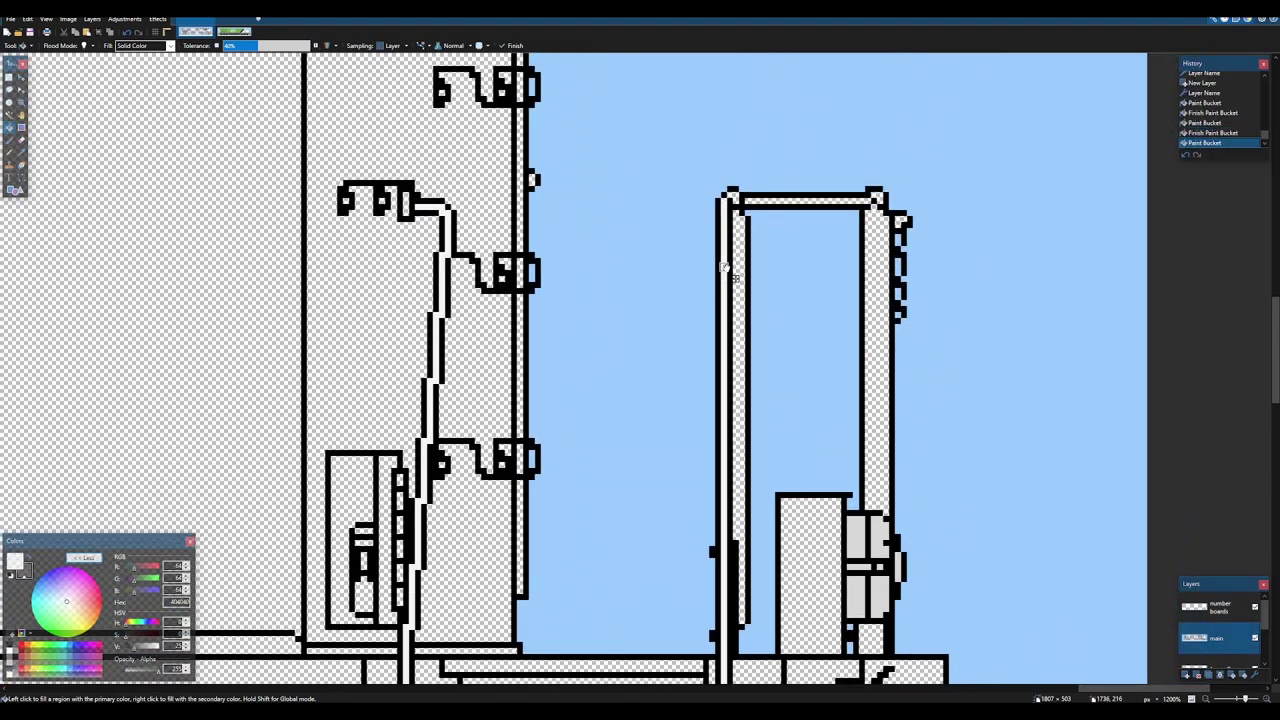
- Switch to the finished SwiftRail reference drawing and examine the paint on its front handrails, steps and end platform
click(236, 31)
scroll(1198, 320, up, 5)
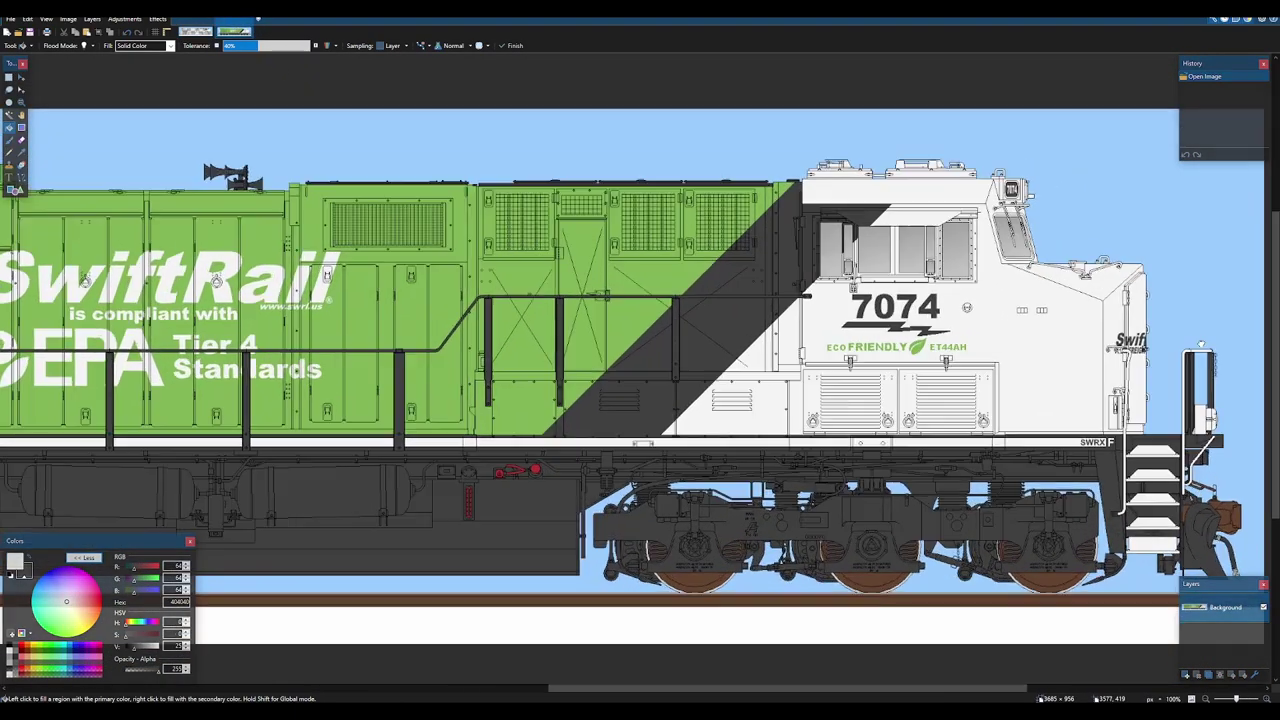
drag(1208, 360, 848, 320)
scroll(863, 330, up, 2)
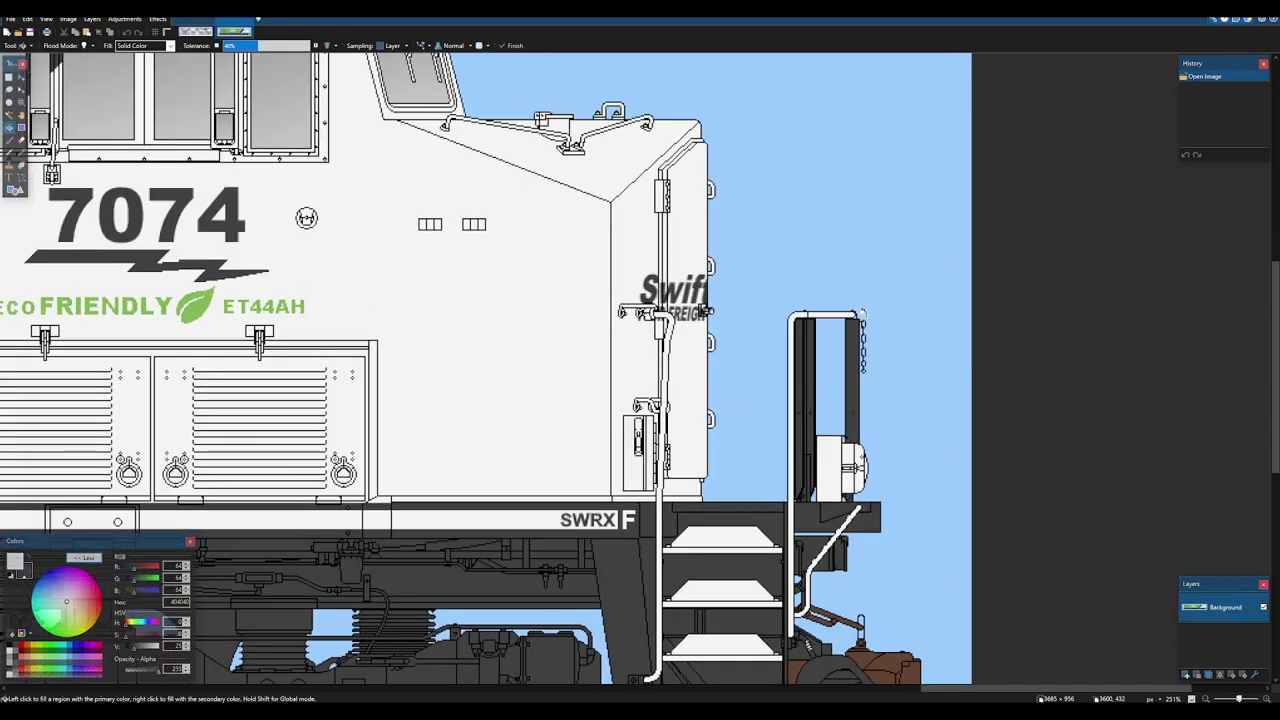
scroll(839, 381, down, 3)
scroll(839, 381, up, 2)
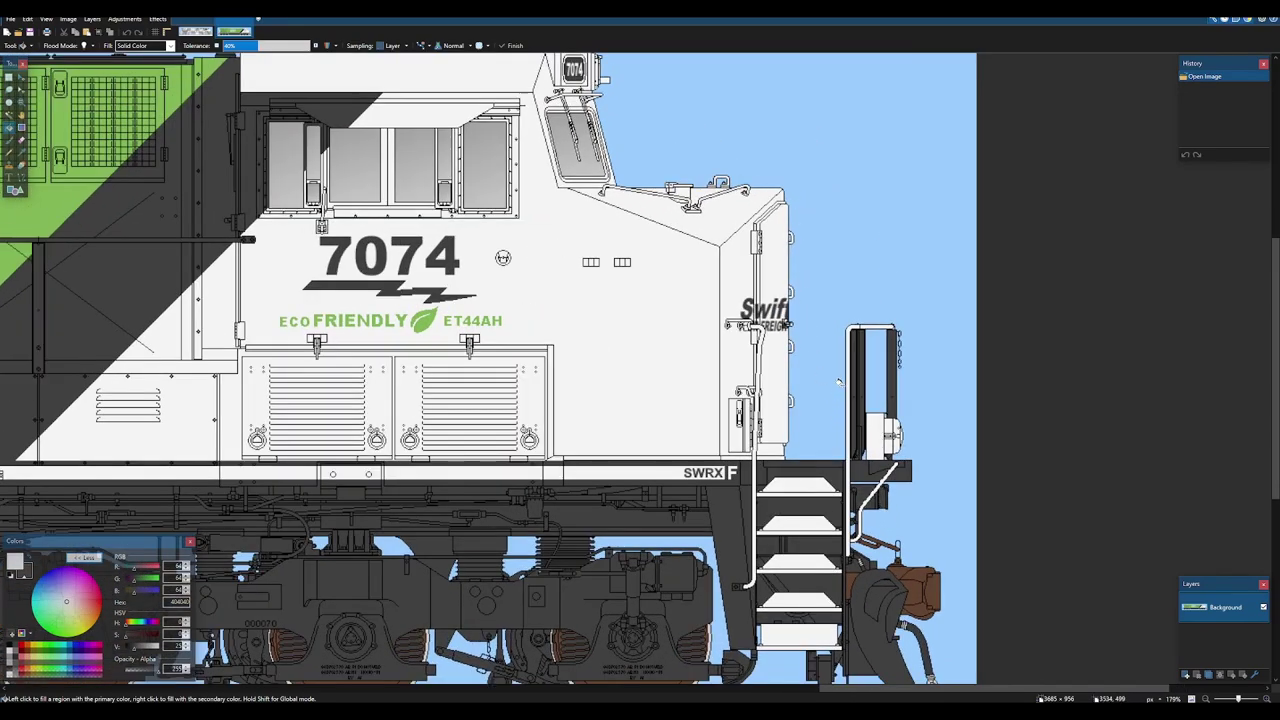
scroll(839, 381, down, 3)
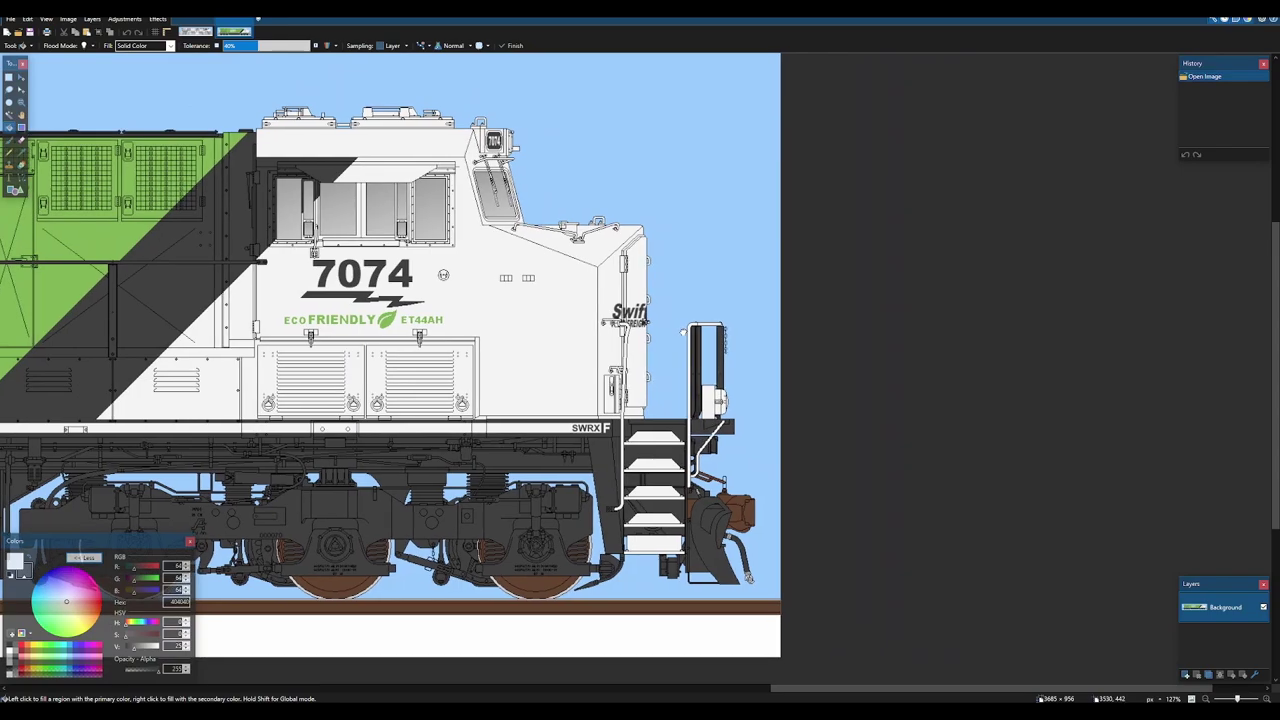
scroll(684, 331, up, 1)
- Return to the blank drawing and fill the front platform's horizontal top rail and the box beneath it with white
click(190, 30)
scroll(600, 205, up, 4)
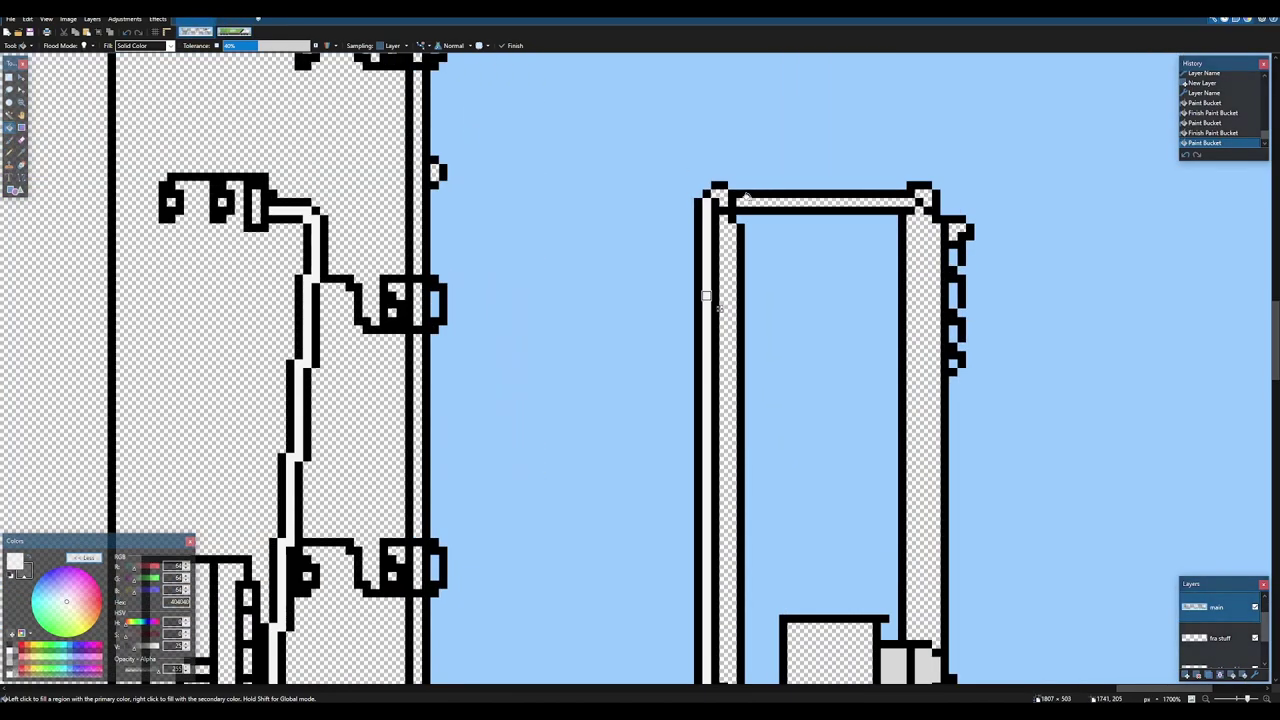
click(599, 204)
scroll(613, 218, down, 8)
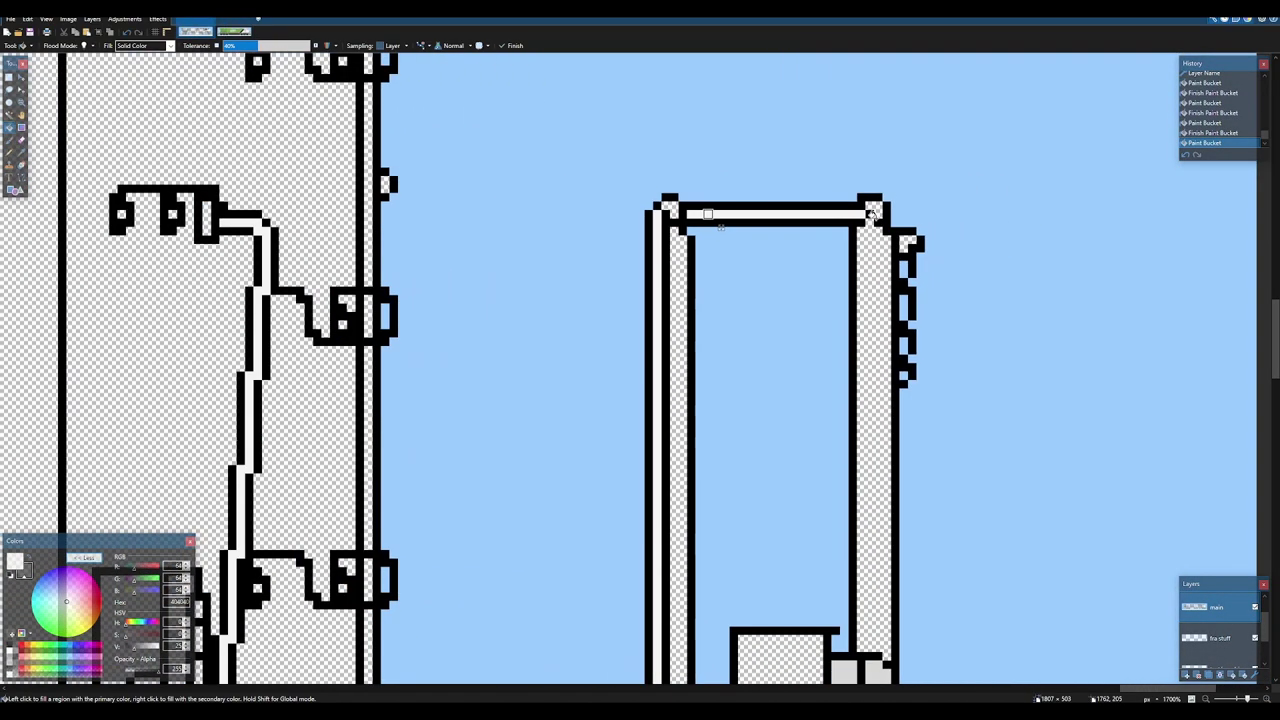
drag(760, 354, 714, 325)
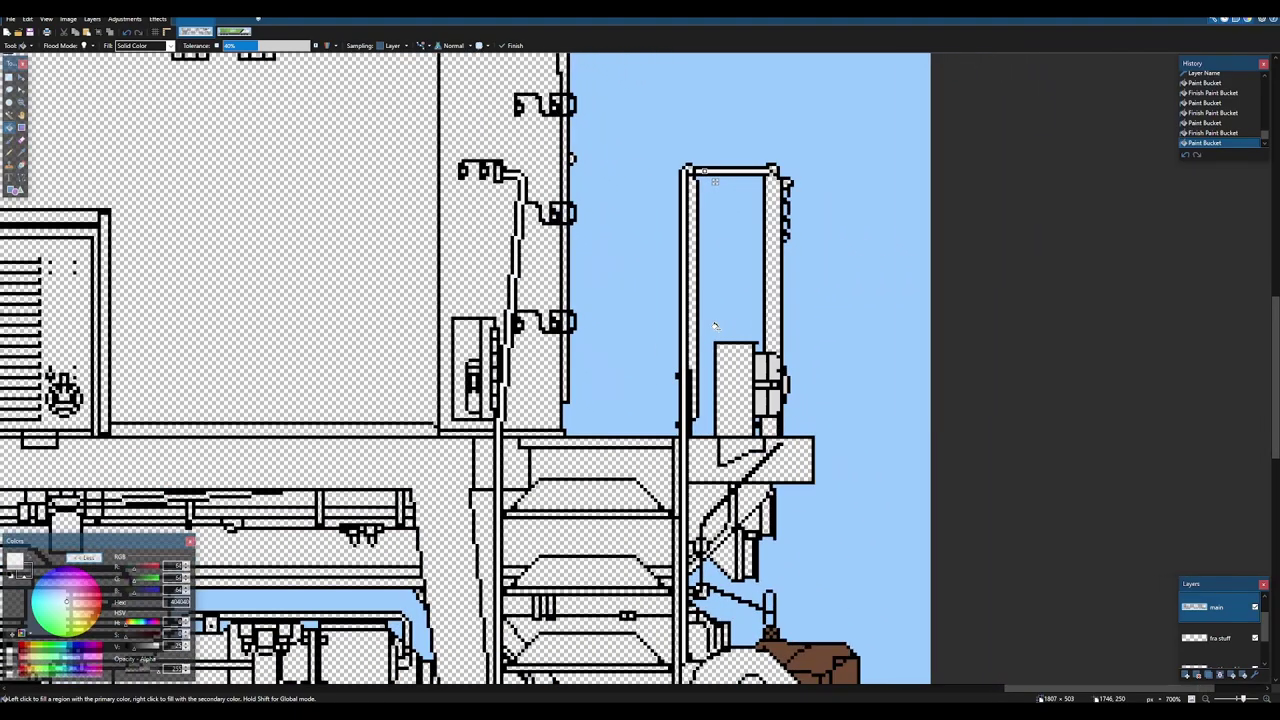
click(736, 378)
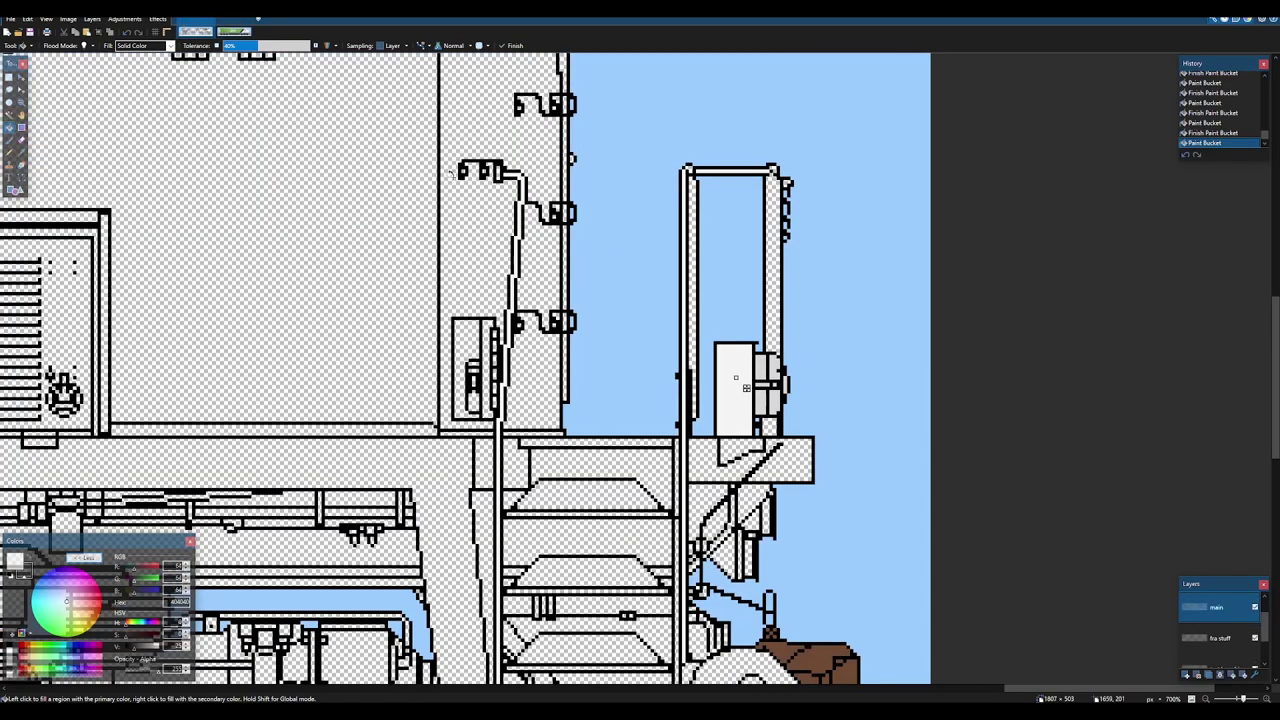
- Inspect the blank drawing from the front platform along the body to the rear end of the locomotive
scroll(585, 242, up, 2)
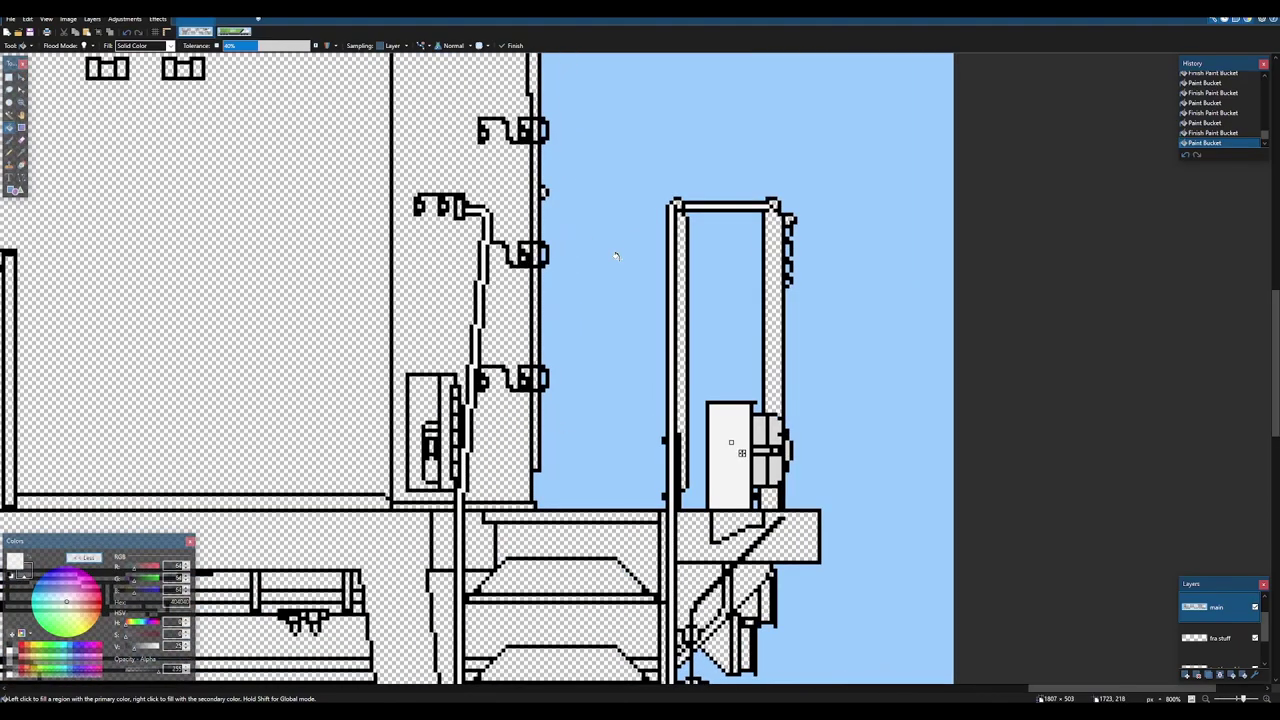
scroll(655, 248, up, 1)
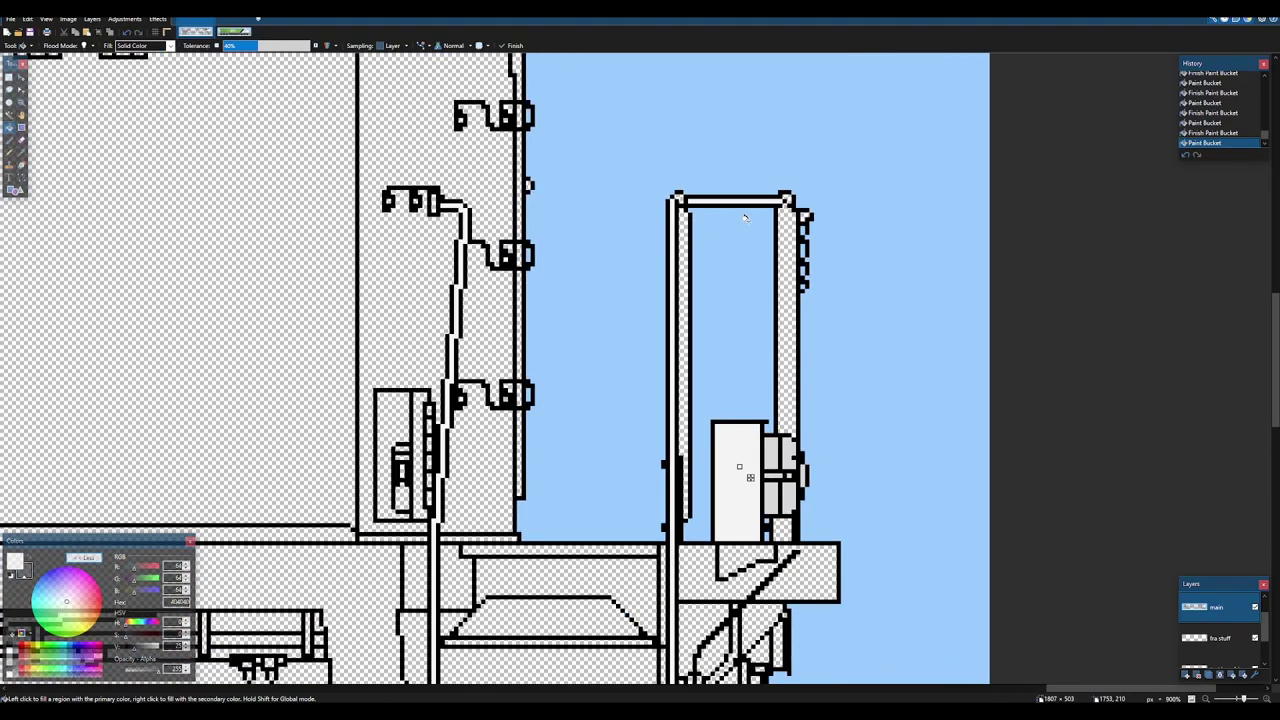
scroll(745, 217, down, 4)
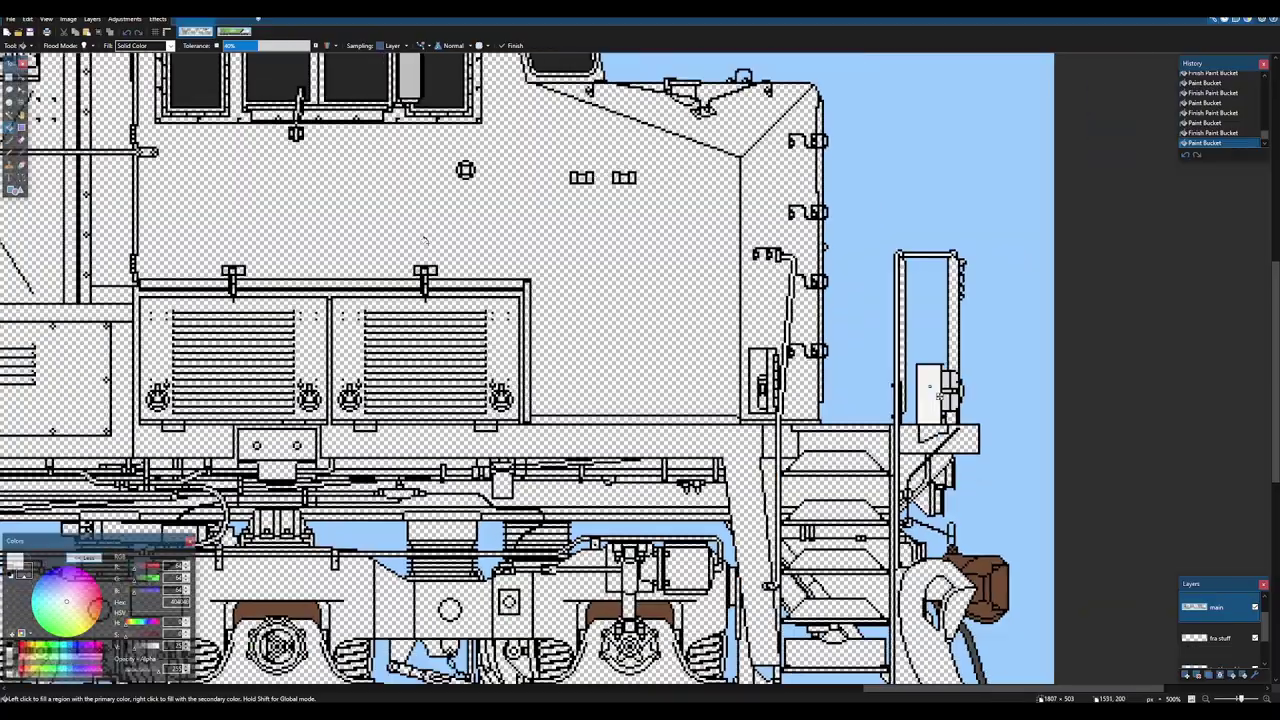
drag(424, 241, 915, 285)
scroll(915, 285, down, 3)
scroll(885, 270, down, 1)
drag(330, 240, 870, 260)
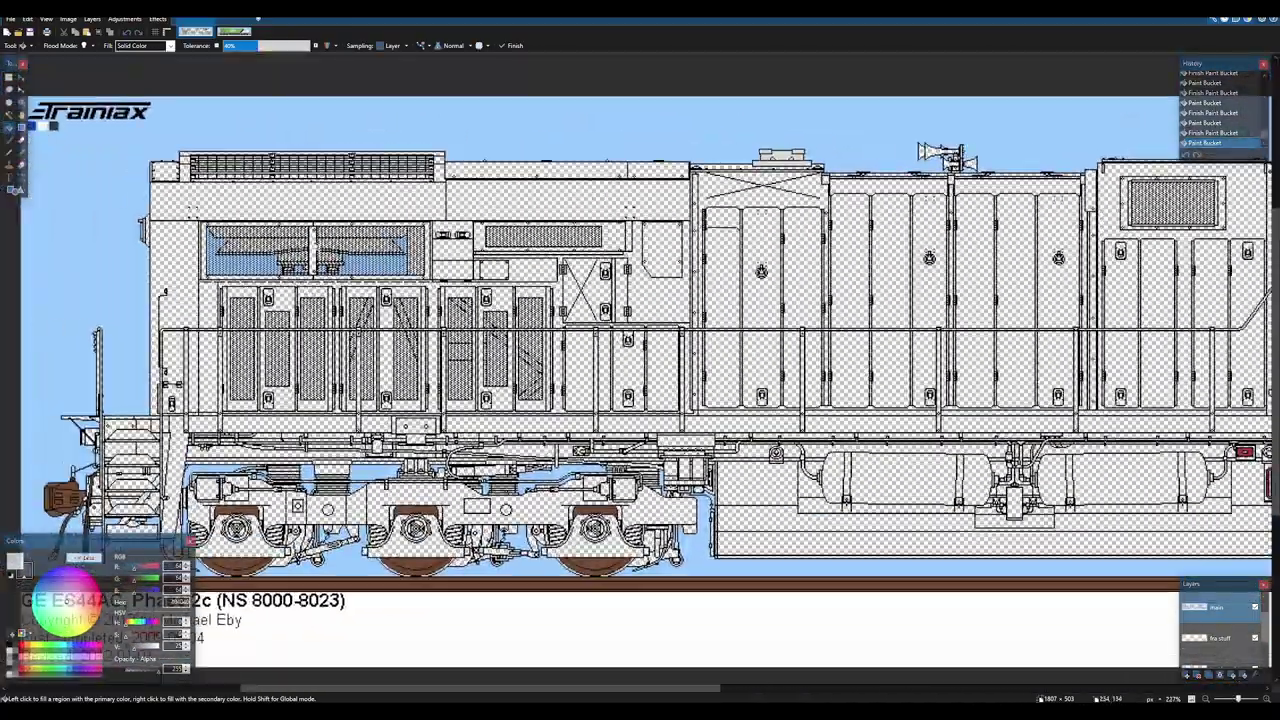
drag(140, 212, 565, 218)
scroll(565, 218, up, 11)
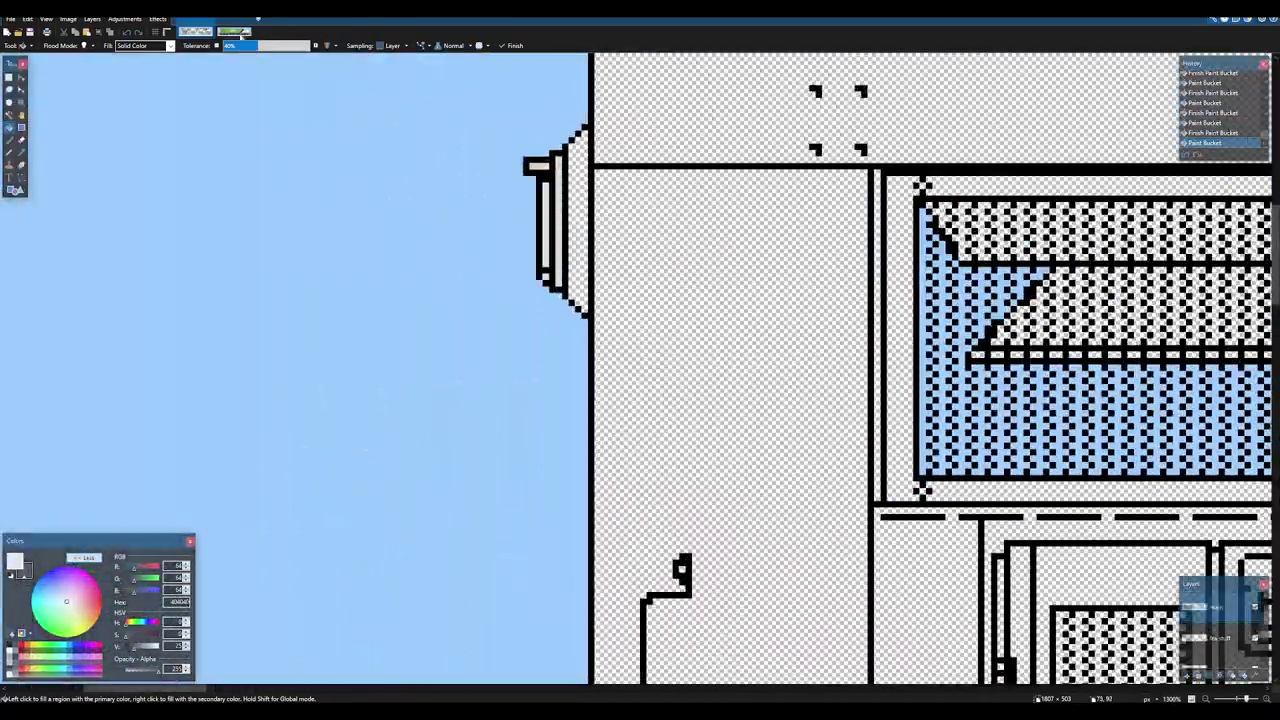
- Switch to the SwiftRail reference drawing and examine the paint on its rear end, including radiator section, handrails, steps and frame
click(240, 35)
scroll(414, 266, down, 3)
drag(300, 240, 1040, 290)
drag(140, 240, 540, 258)
scroll(434, 258, up, 2)
scroll(612, 300, up, 3)
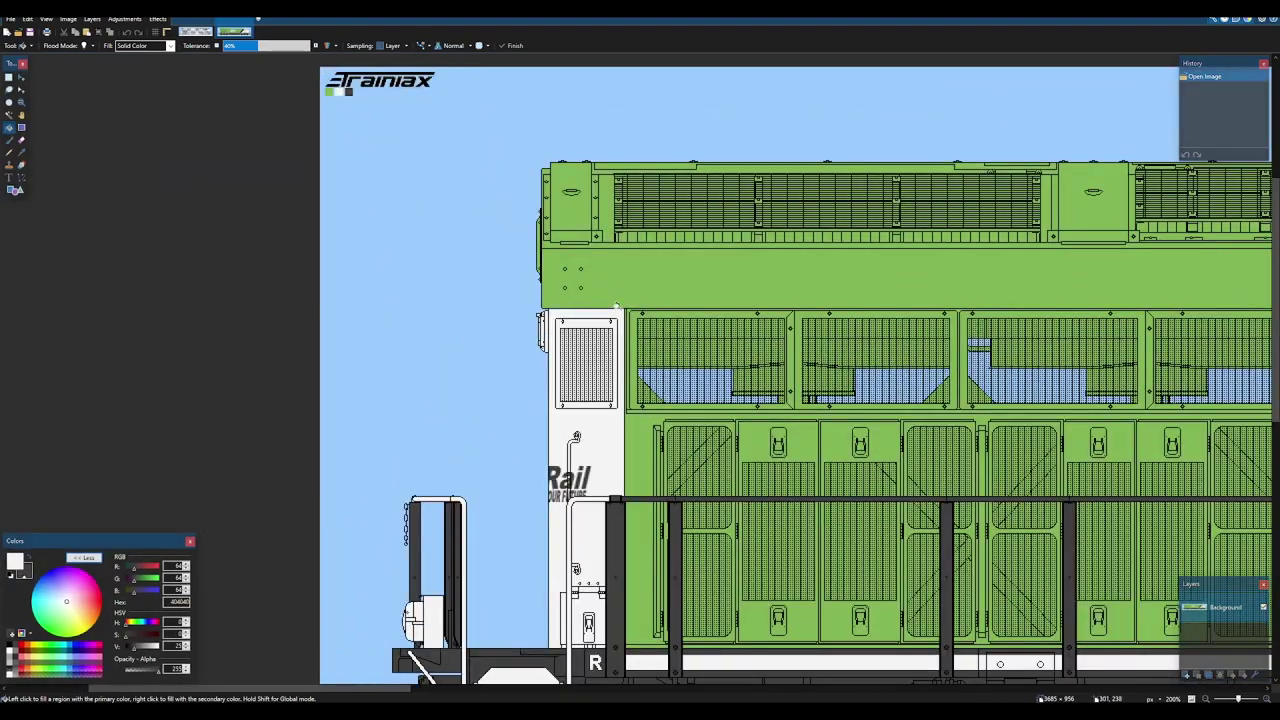
scroll(615, 306, down, 3)
scroll(723, 286, up, 2)
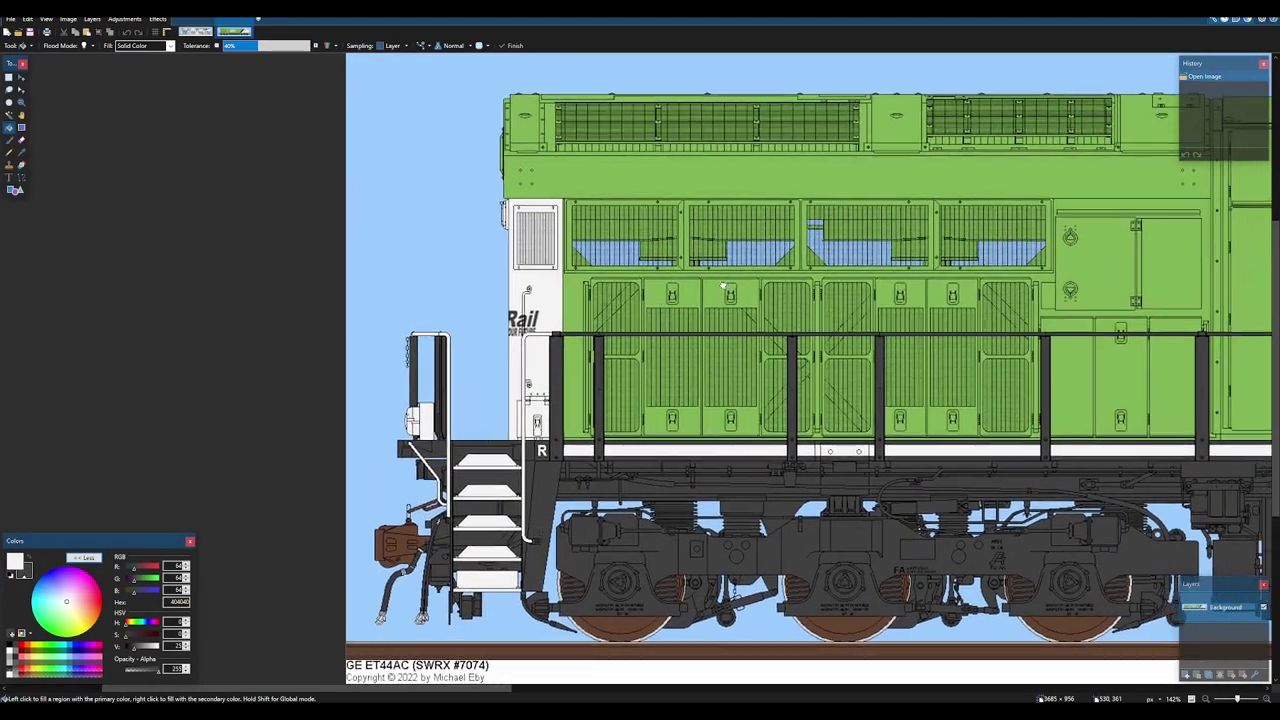
scroll(723, 284, down, 3)
scroll(728, 247, up, 2)
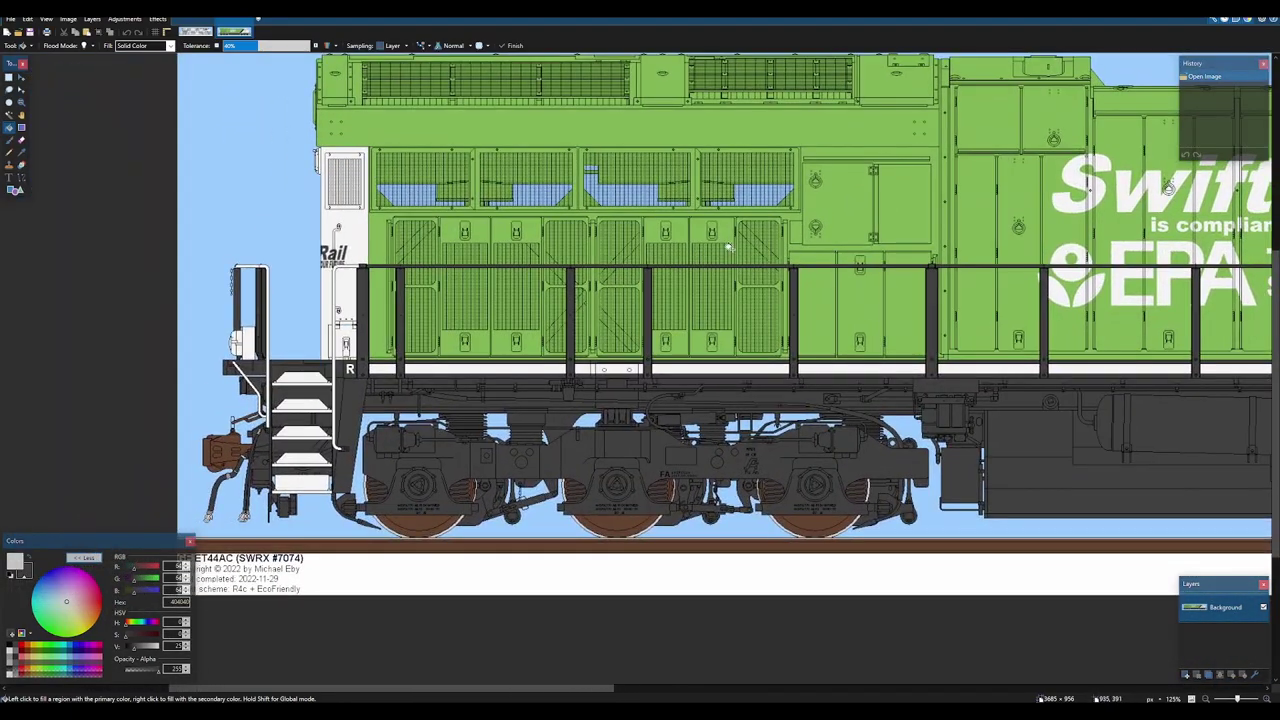
scroll(728, 247, down, 1)
scroll(616, 330, up, 3)
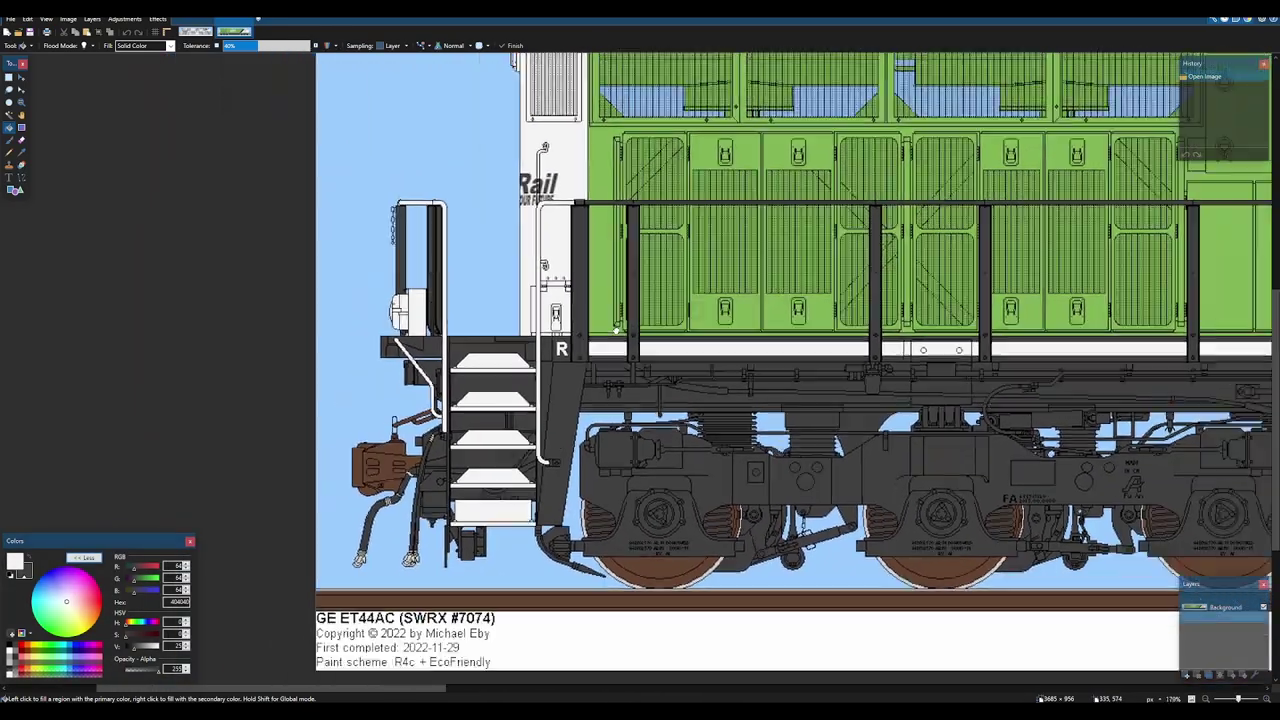
scroll(616, 329, down, 3)
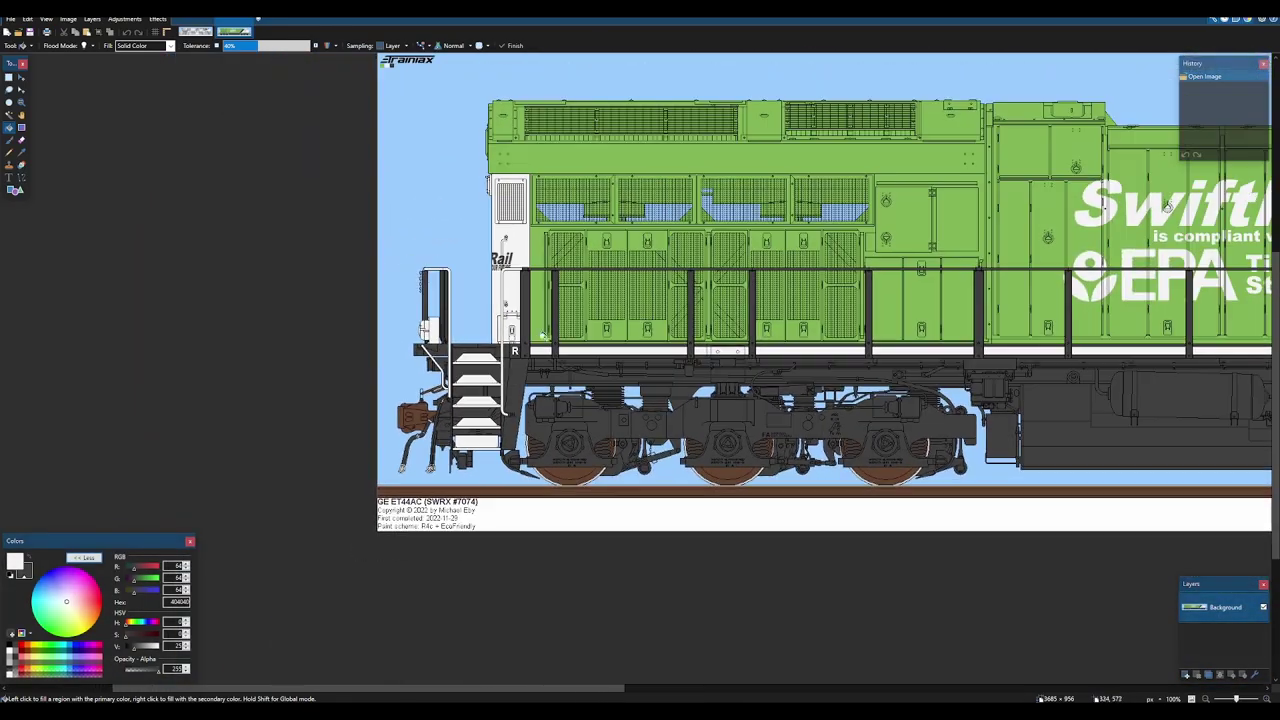
scroll(542, 335, down, 1)
- Examine the reference's body stripes and cab, including the road number, lightning bolt and ECO FRIENDLY lettering
drag(755, 330, 210, 345)
drag(812, 318, 506, 326)
scroll(506, 326, up, 2)
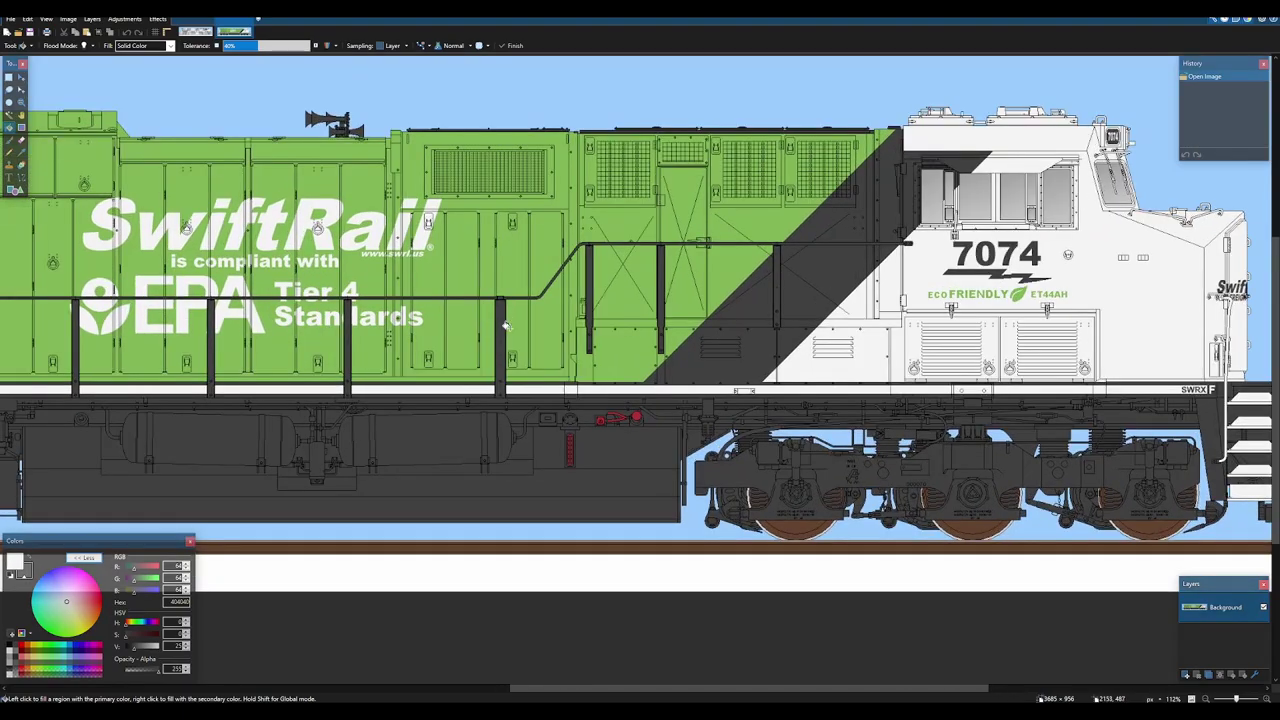
scroll(505, 326, right, 8)
scroll(420, 315, down, 1)
scroll(398, 312, up, 1)
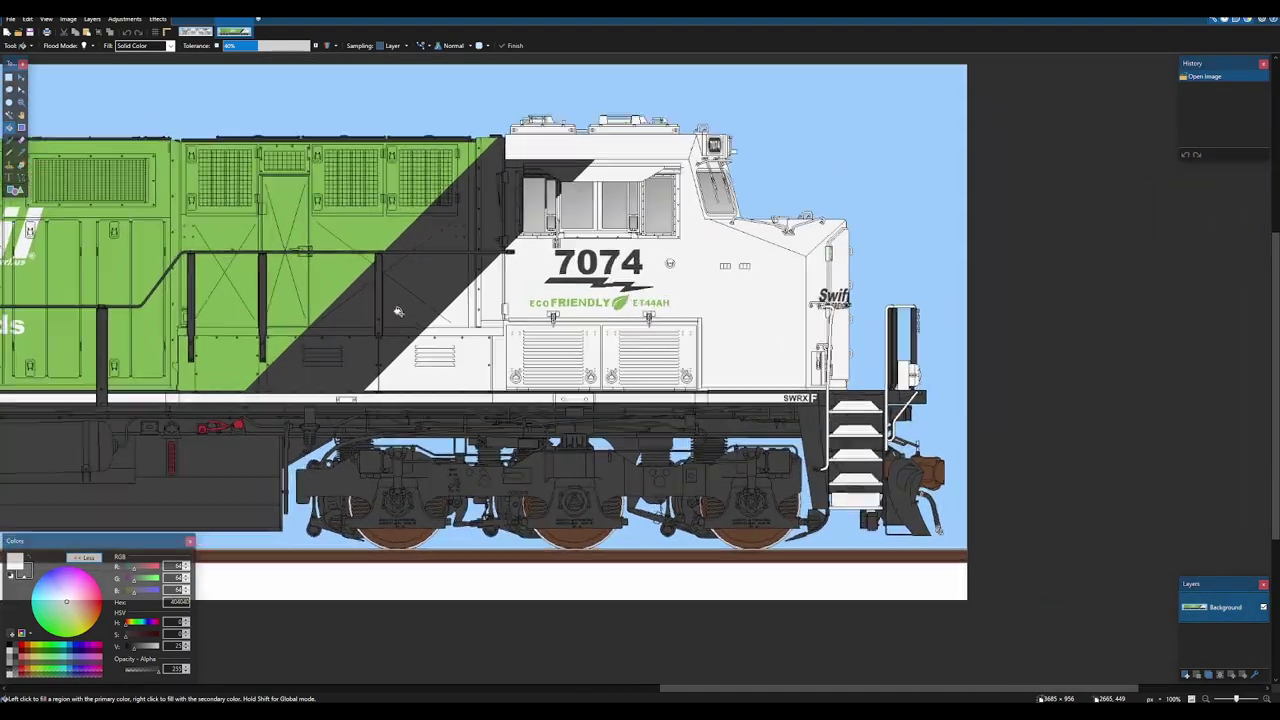
scroll(659, 273, up, 10)
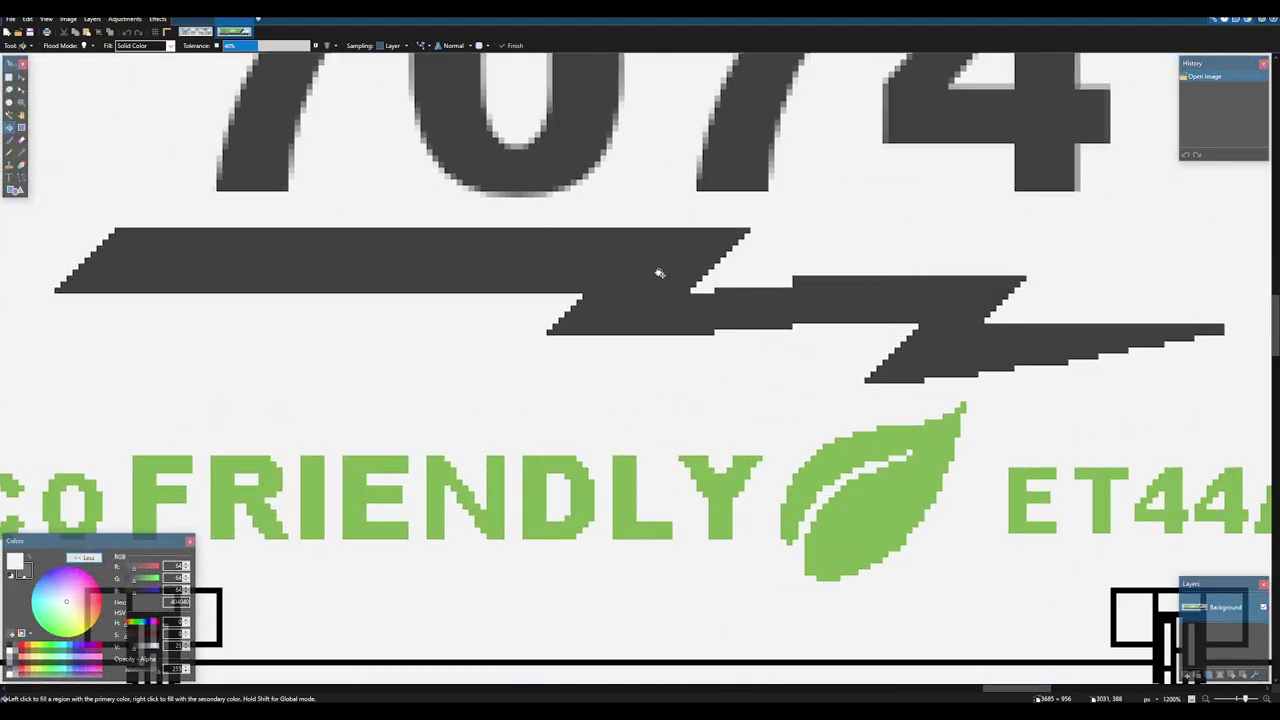
scroll(659, 273, down, 5)
scroll(663, 273, up, 3)
scroll(667, 273, down, 3)
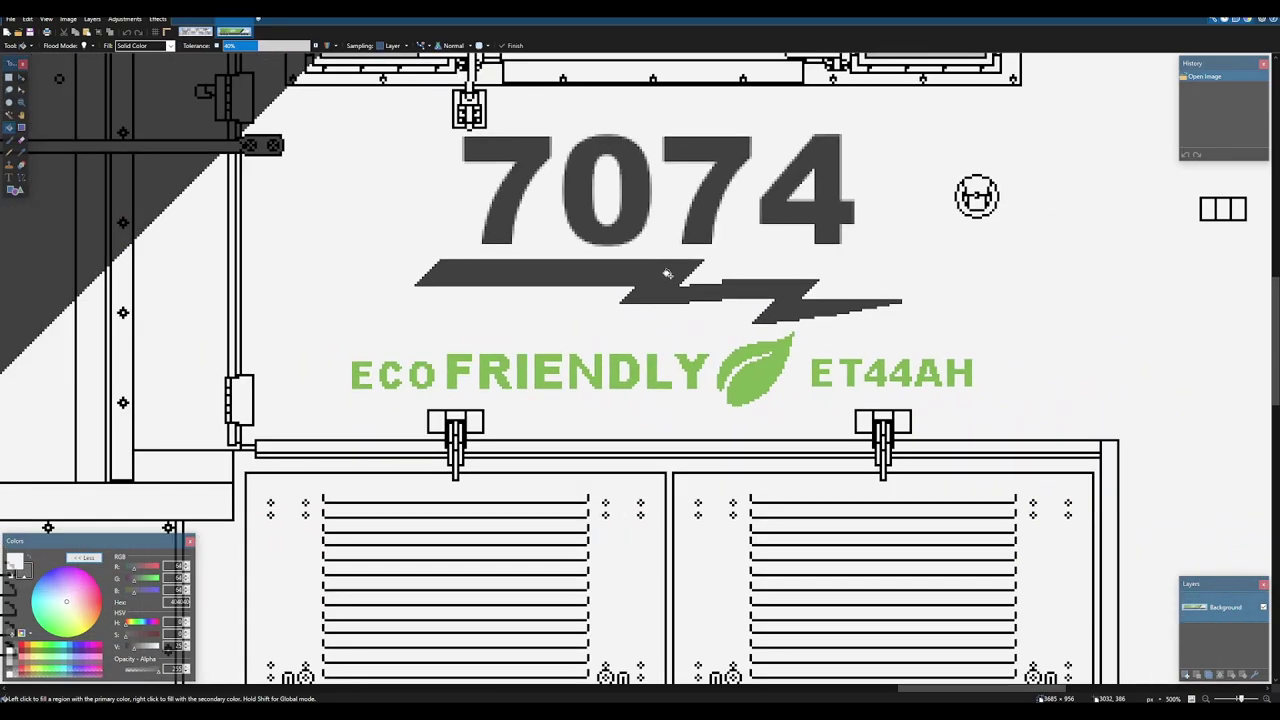
- Open the blue SWRX AC 4400 locomotive drawing as a second reference and examine the number 91 and lightning bolt on its cab
scroll(667, 273, down, 5)
click(19, 33)
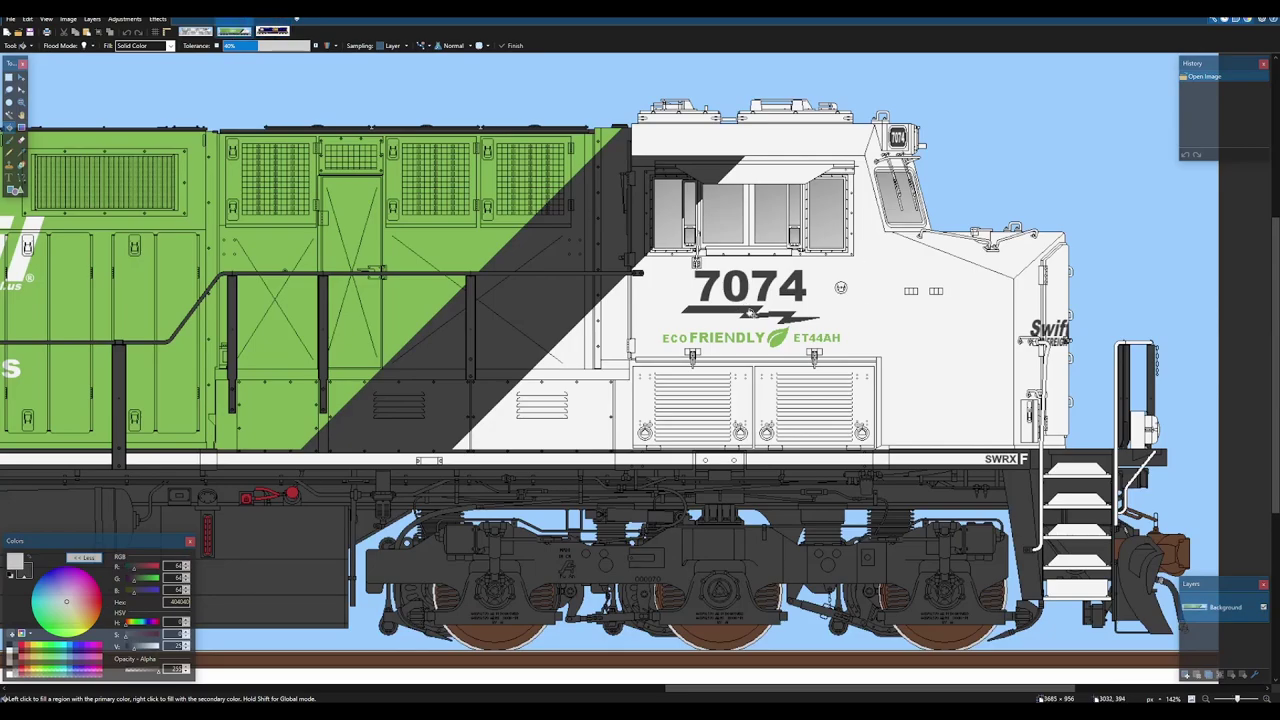
scroll(752, 312, up, 3)
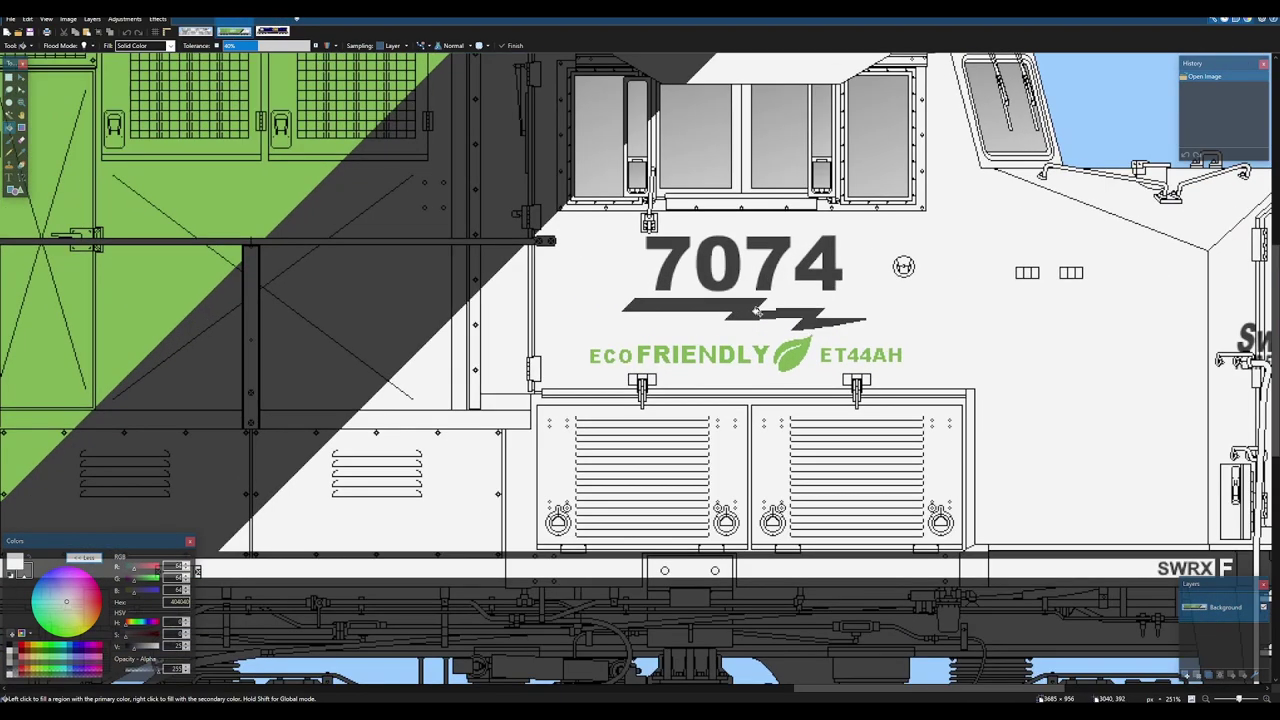
click(271, 32)
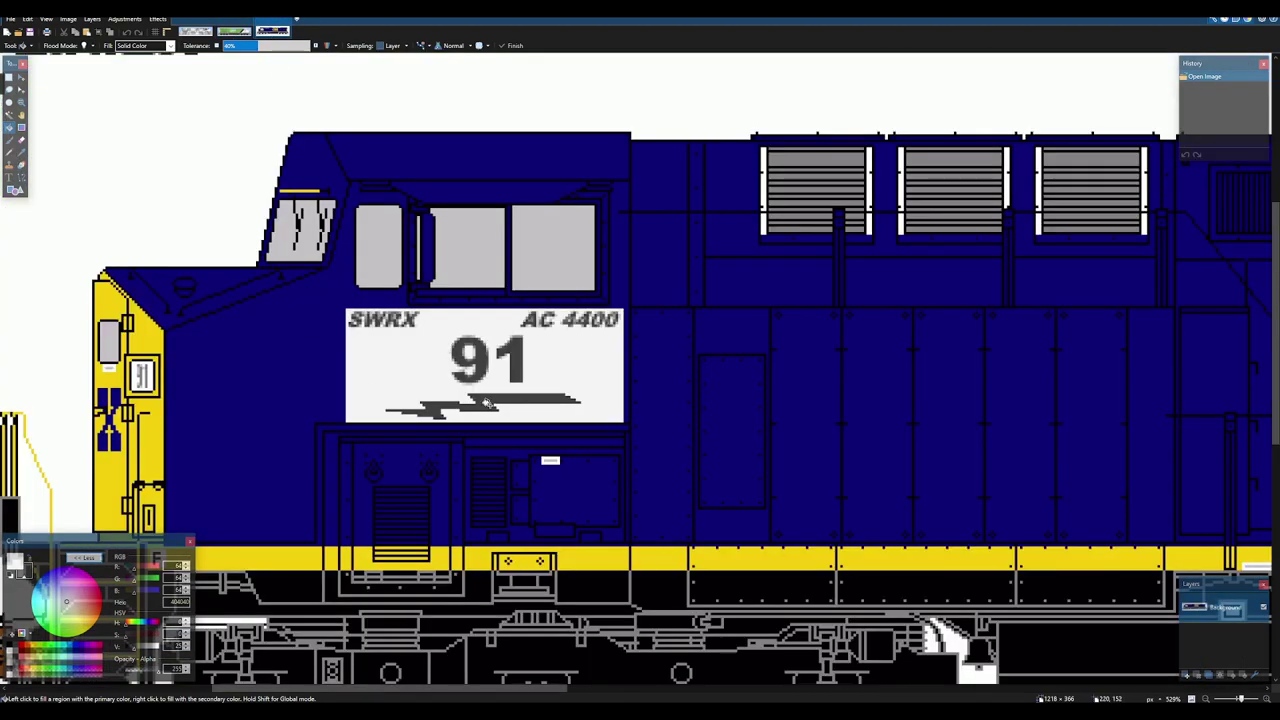
scroll(487, 402, up, 2)
scroll(555, 387, down, 3)
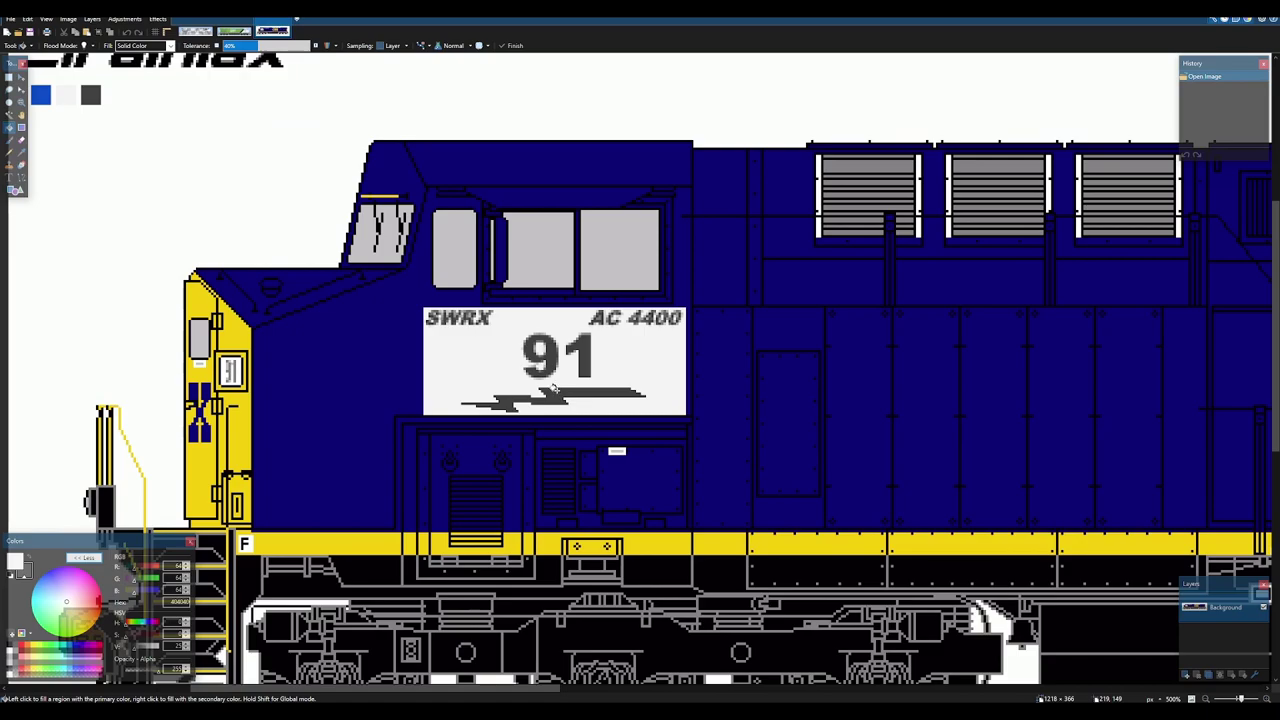
- Go back to the green reference drawing and copy the large lightning bolt beneath 7074 using a Magic Wand selection
click(233, 32)
scroll(642, 311, up, 3)
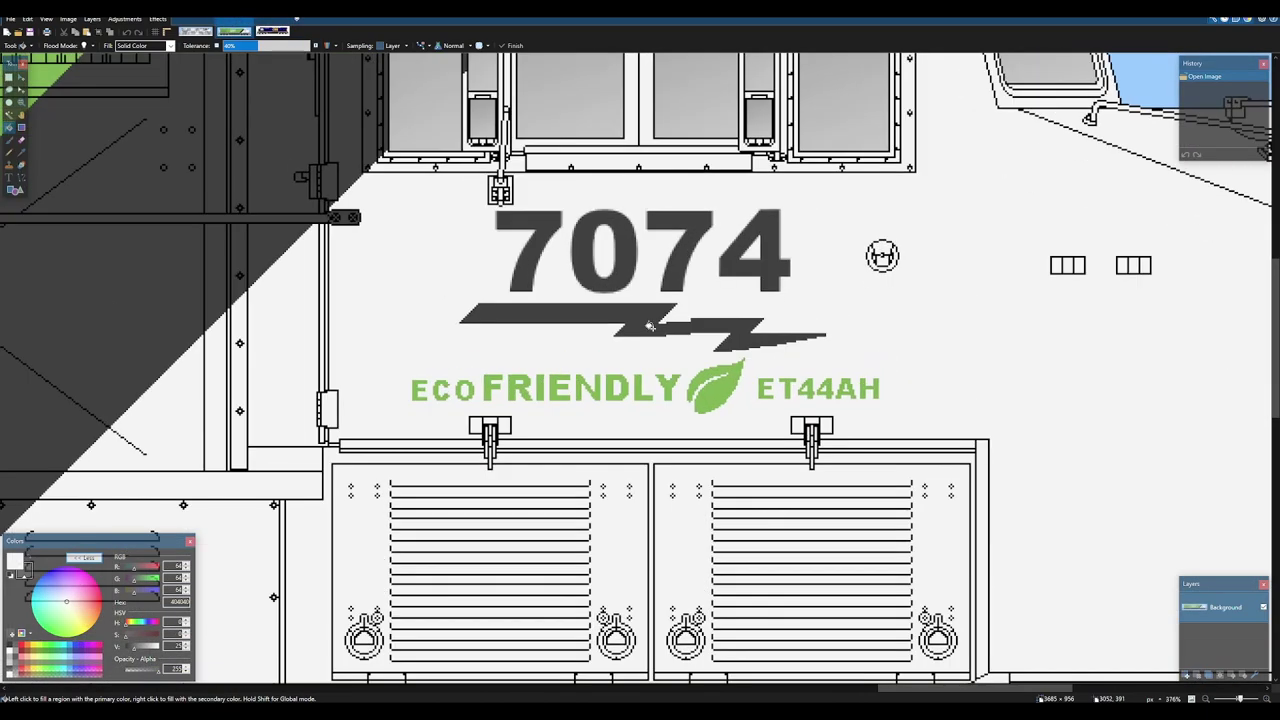
key(s)
click(642, 312)
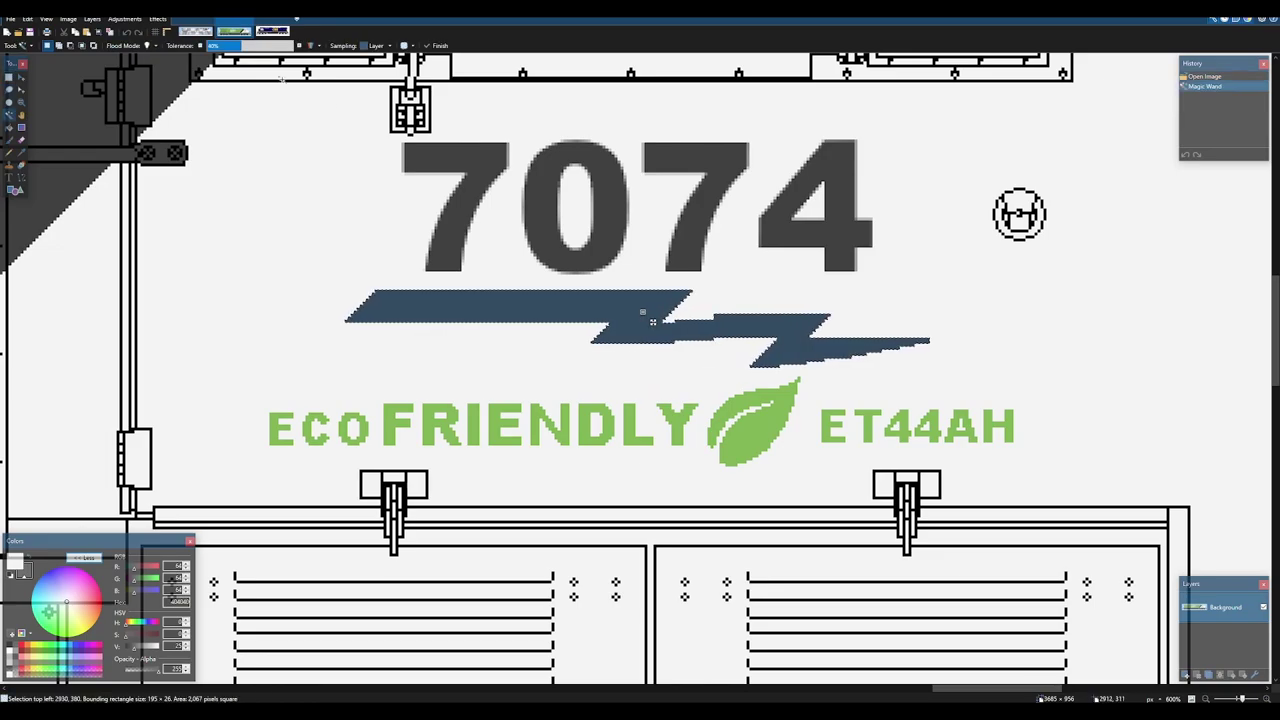
- Return to the blank locomotive drawing and make the text/graphics layer active
click(195, 32)
scroll(980, 335, down, 9)
drag(980, 335, 460, 285)
scroll(940, 453, down, 1)
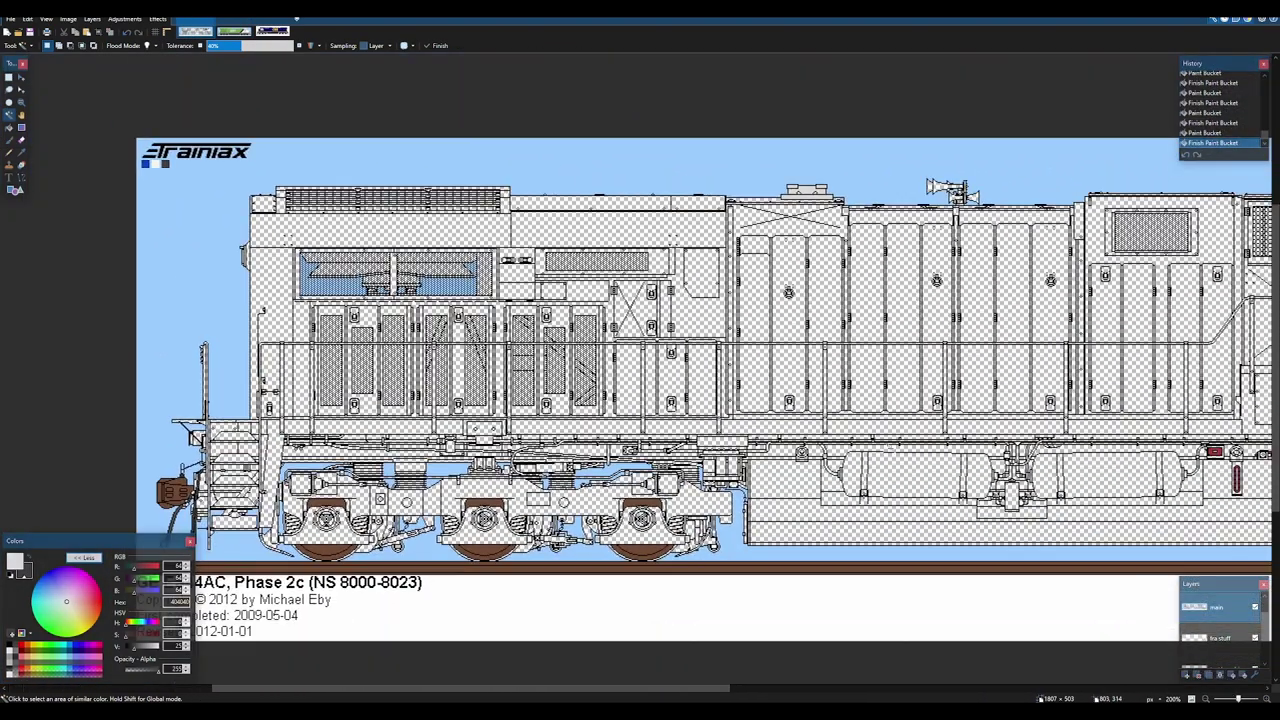
scroll(940, 451, right, 10)
scroll(1228, 648, down, 2)
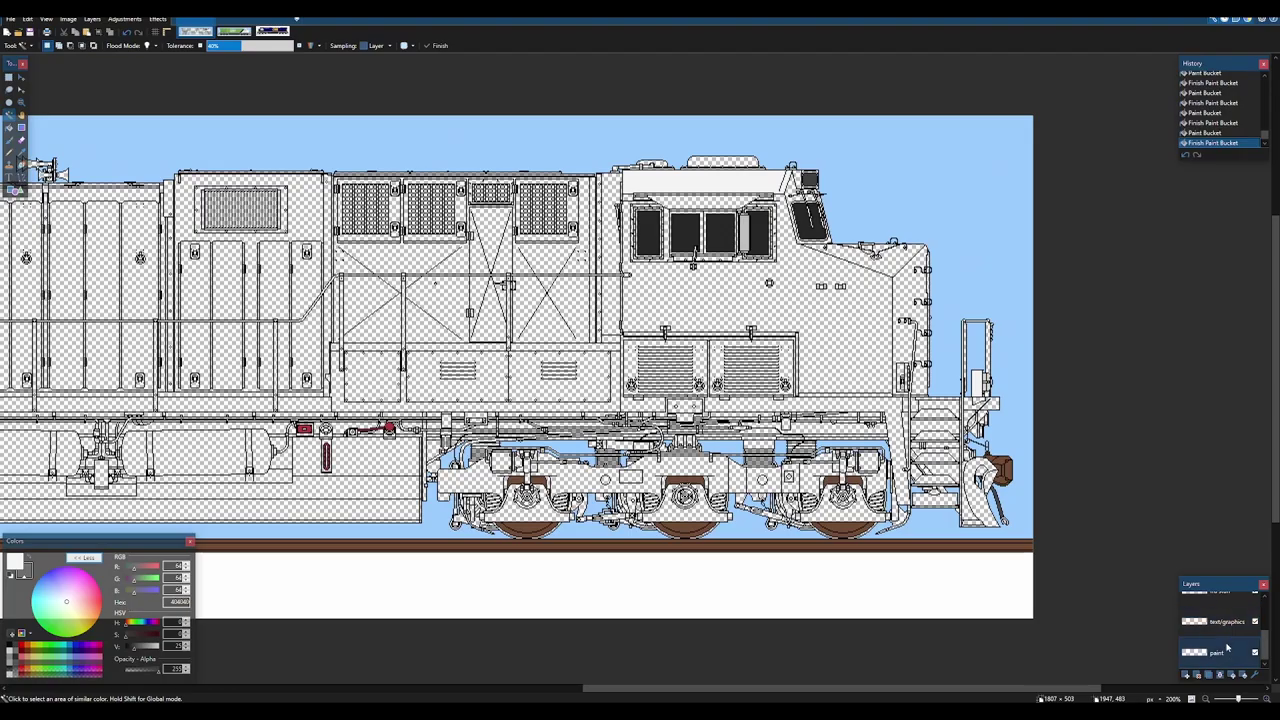
click(1227, 622)
- Try pasting the copied large lightning bolt and placing it on the cab side below the windows
scroll(950, 376, down, 2)
key(ctrl+v)
scroll(952, 376, up, 1)
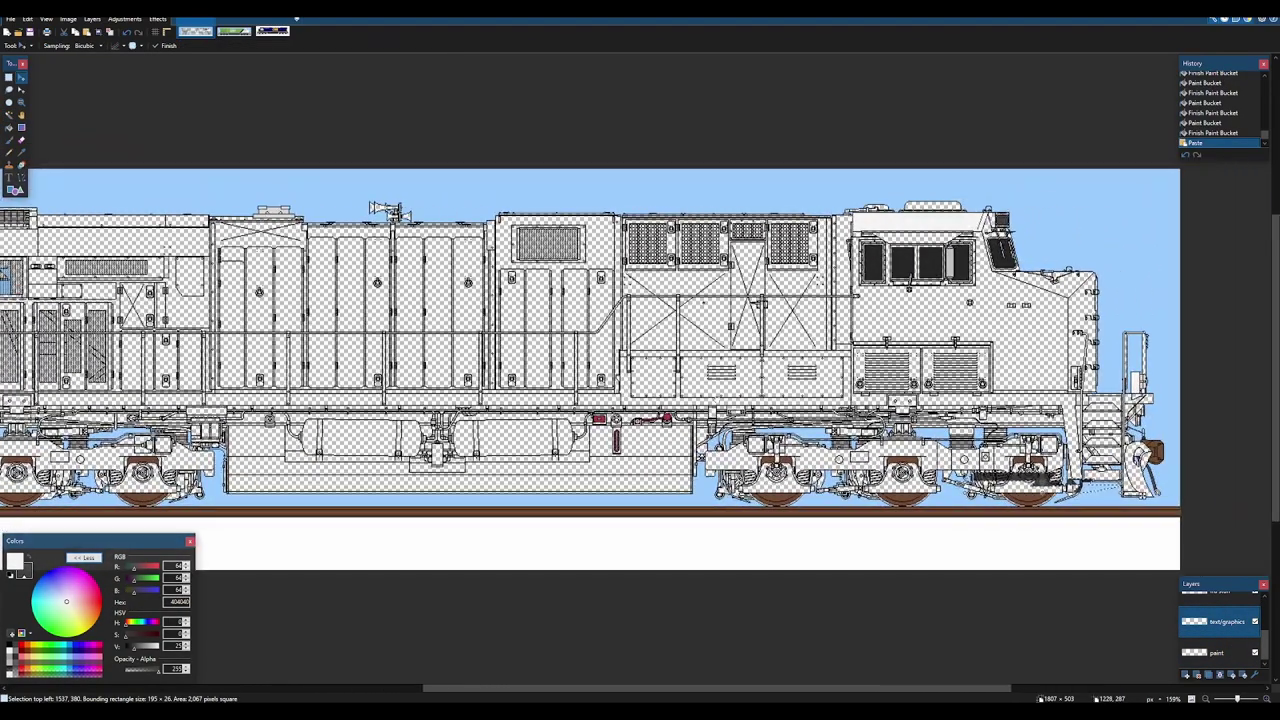
scroll(970, 484, up, 2)
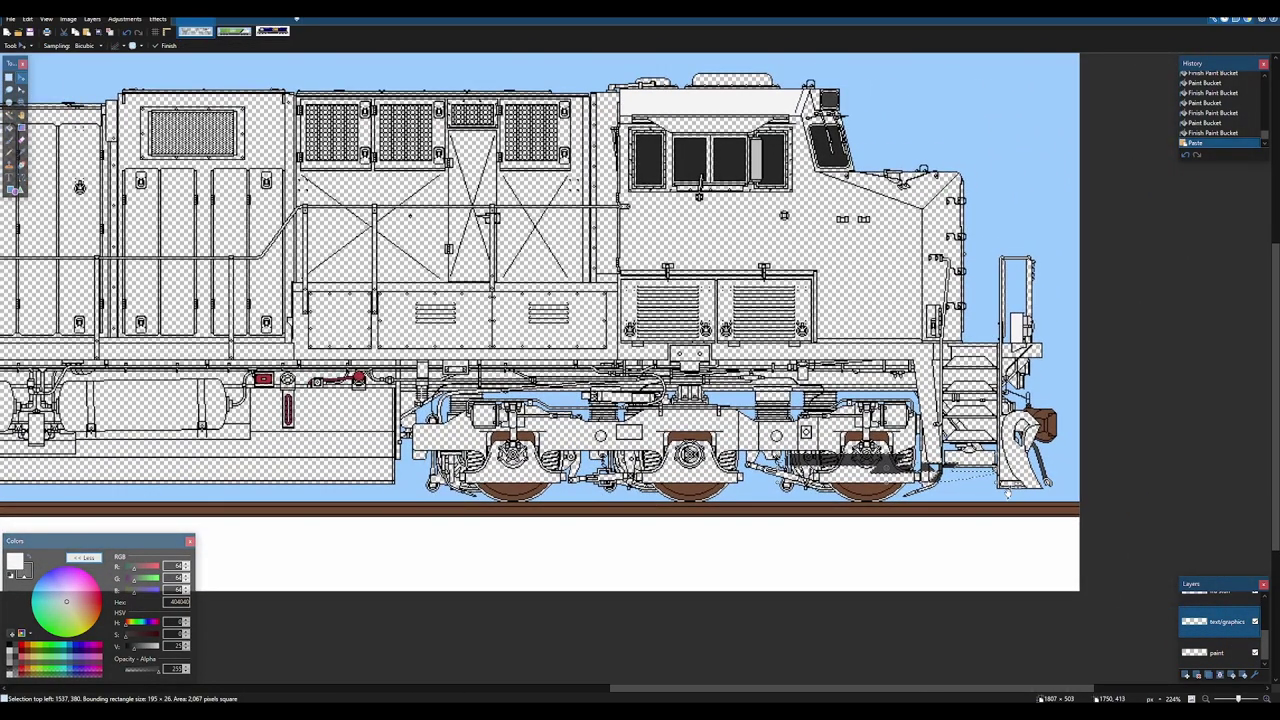
drag(872, 482, 757, 519)
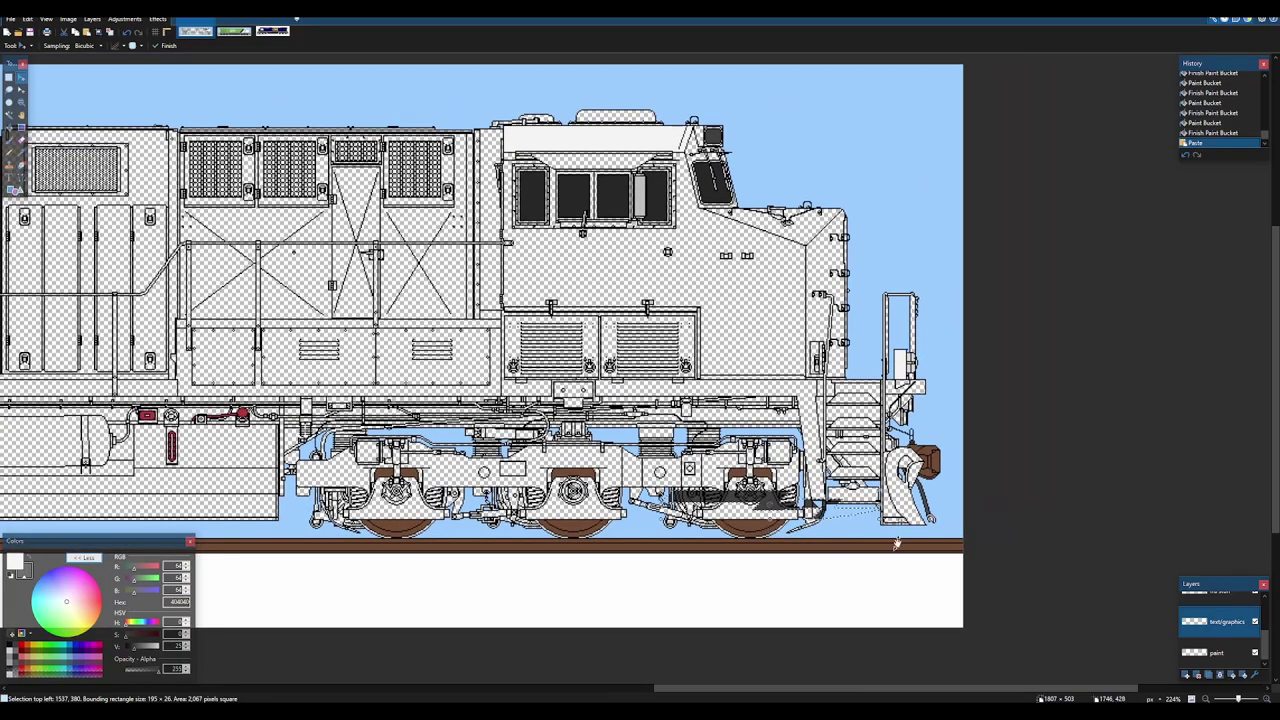
drag(846, 519, 710, 490)
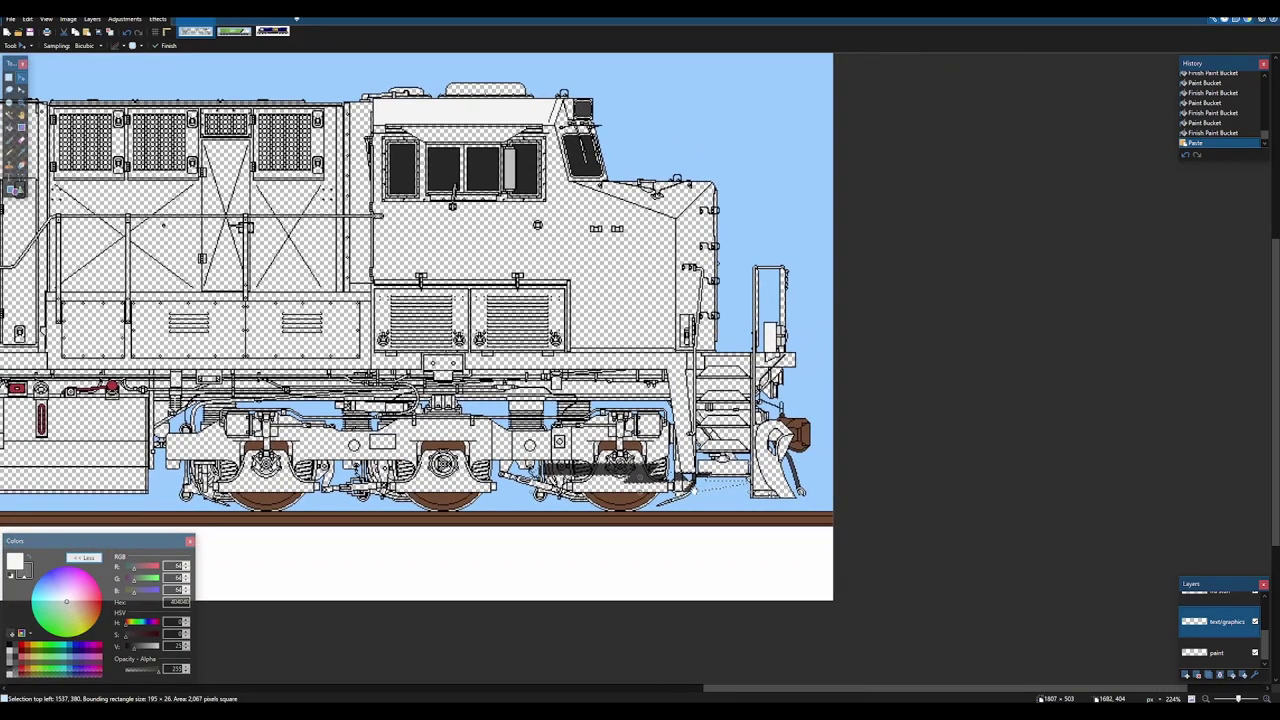
drag(771, 497, 613, 270)
- Check the large bolt's size against the cab side and delete the pasted bolt
scroll(485, 245, up, 7)
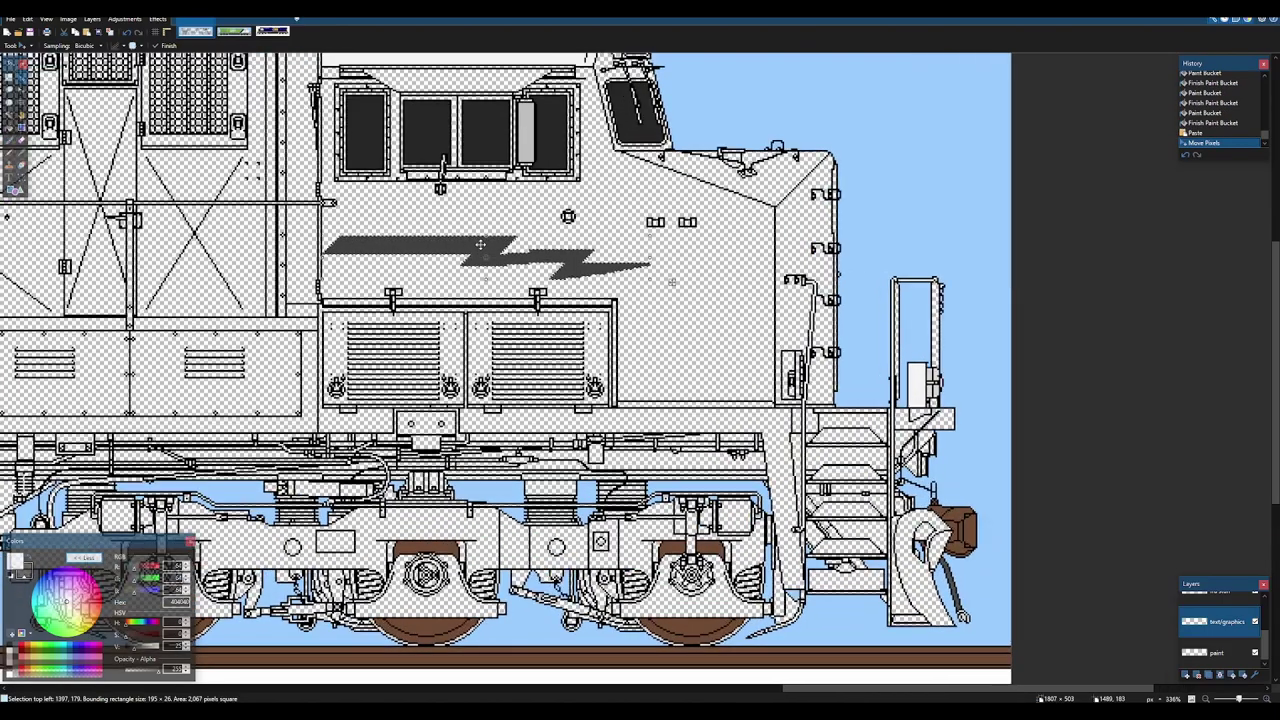
scroll(496, 224, down, 6)
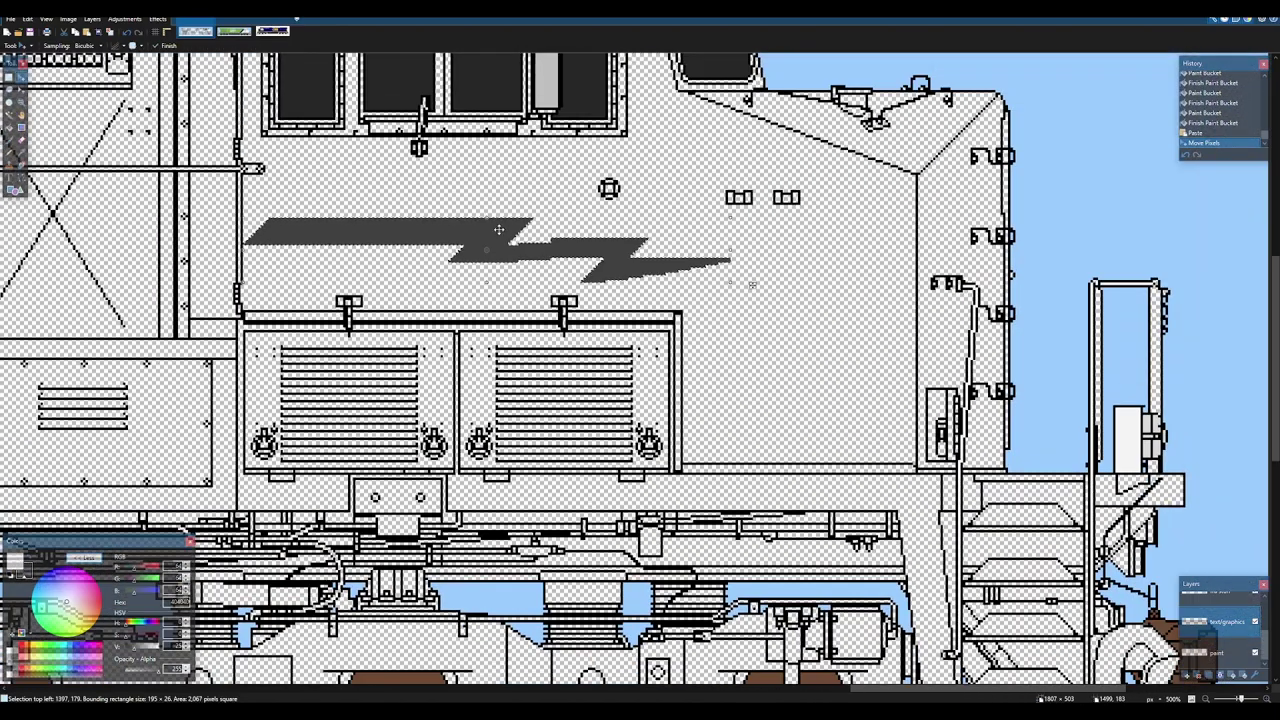
scroll(969, 360, up, 2)
drag(890, 345, 742, 328)
scroll(717, 326, down, 4)
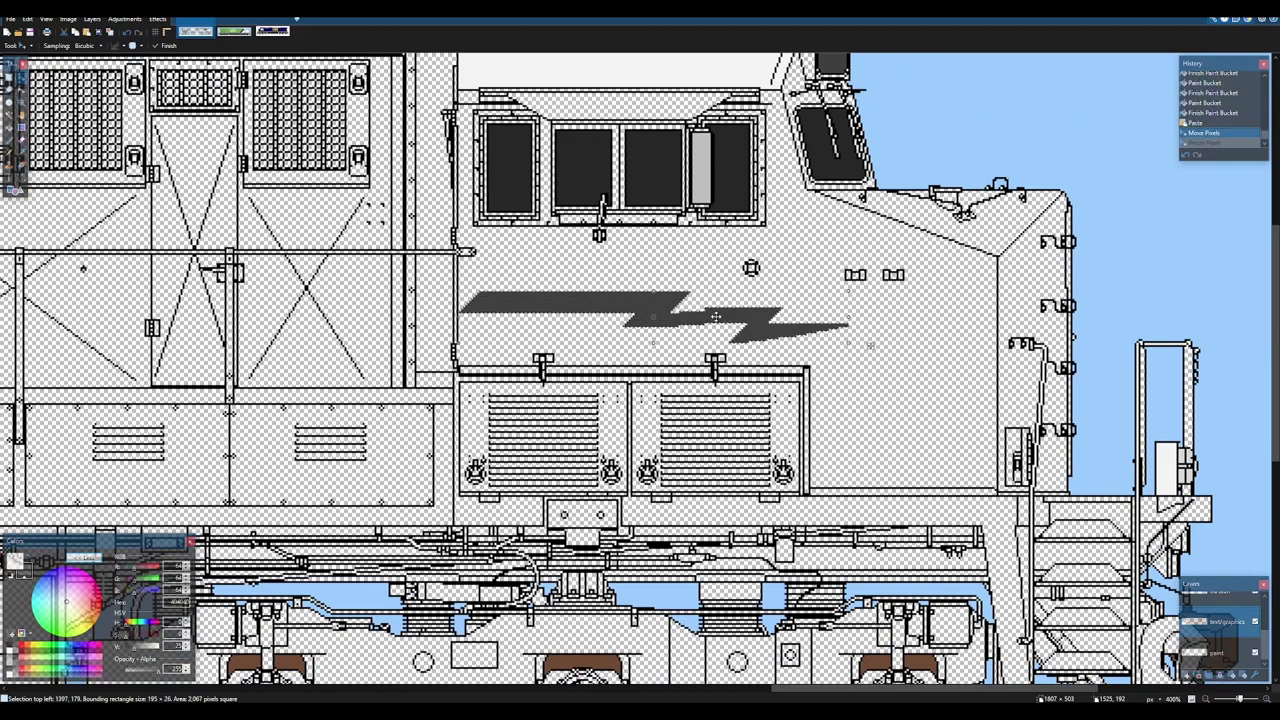
key(Delete)
- Switch to the blue AC 4400 drawing and copy the lightning bolt beneath number 91 using a Magic Wand selection
click(272, 31)
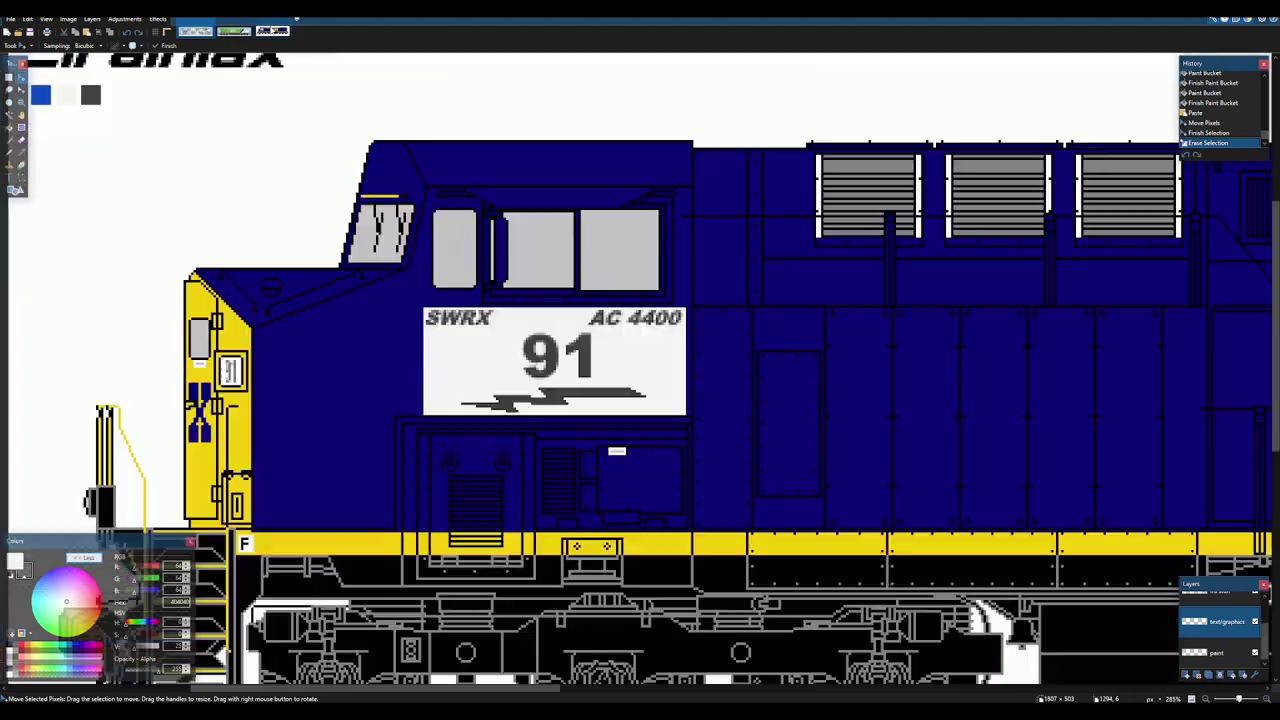
scroll(528, 358, up, 3)
key(s)
key(s)
click(560, 410)
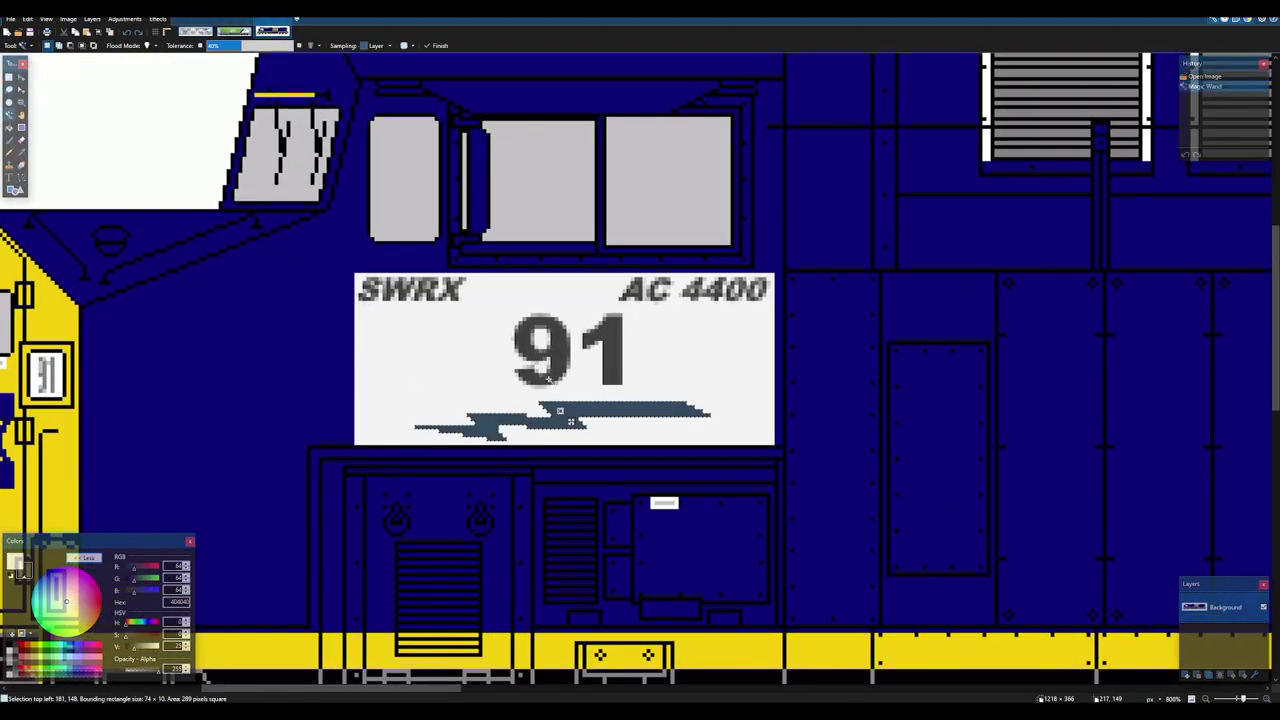
- Paste the smaller lightning bolt into the blank drawing's text/graphics layer and position it below the cab windows at its original size
click(197, 30)
key(ctrl+v)
scroll(487, 314, down, 2)
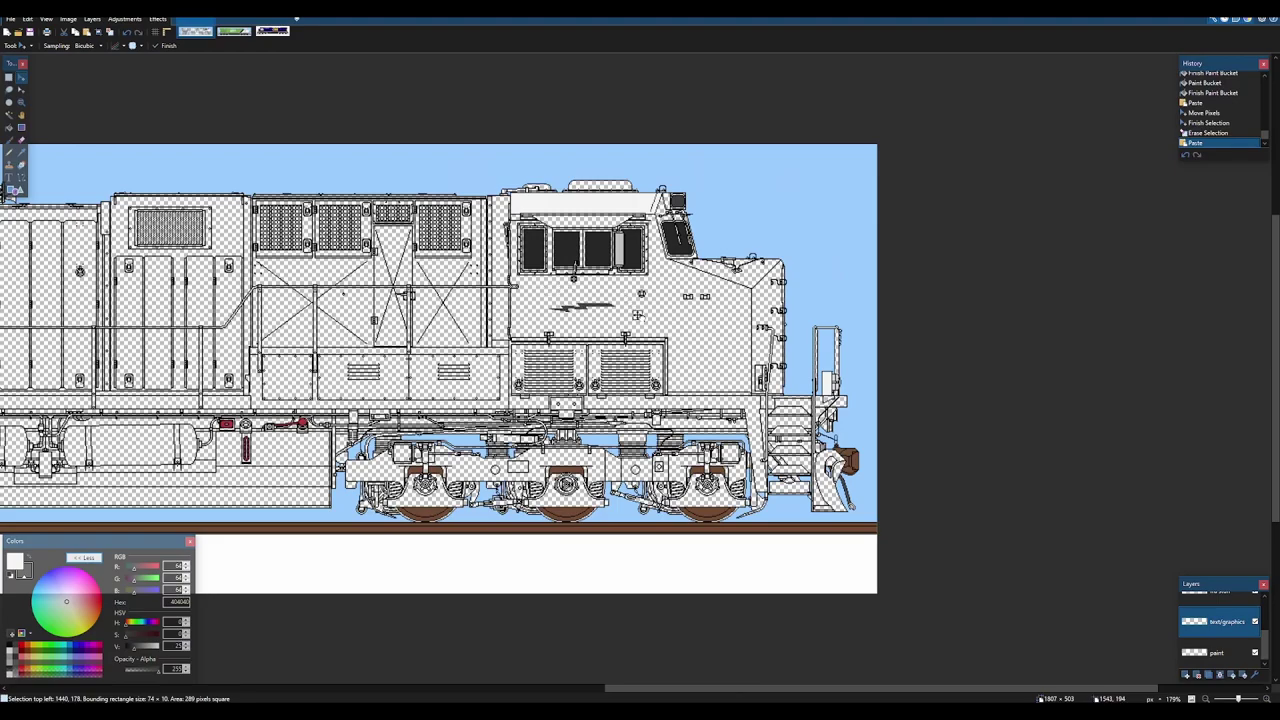
scroll(617, 307, up, 6)
drag(638, 316, 720, 391)
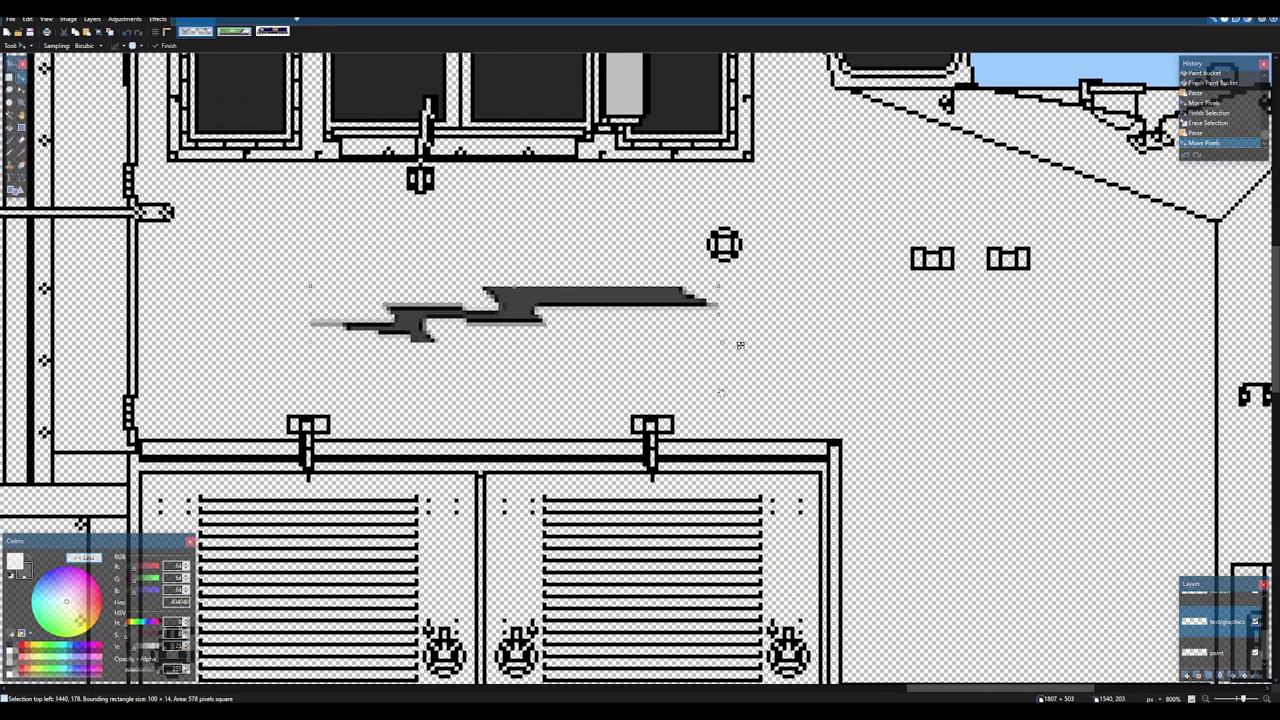
drag(740, 345, 628, 328)
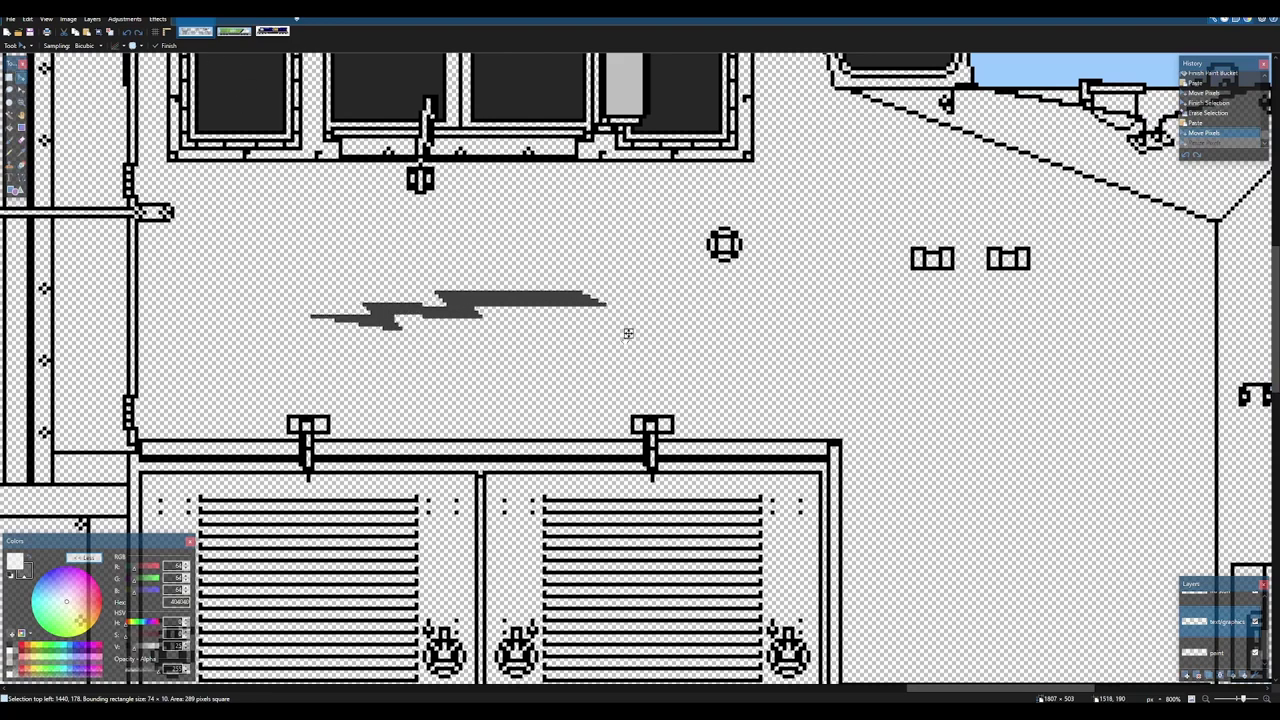
- Try the Flip Horizontal effect on the pasted bolt with its outline selection still active, and undo it
click(129, 20)
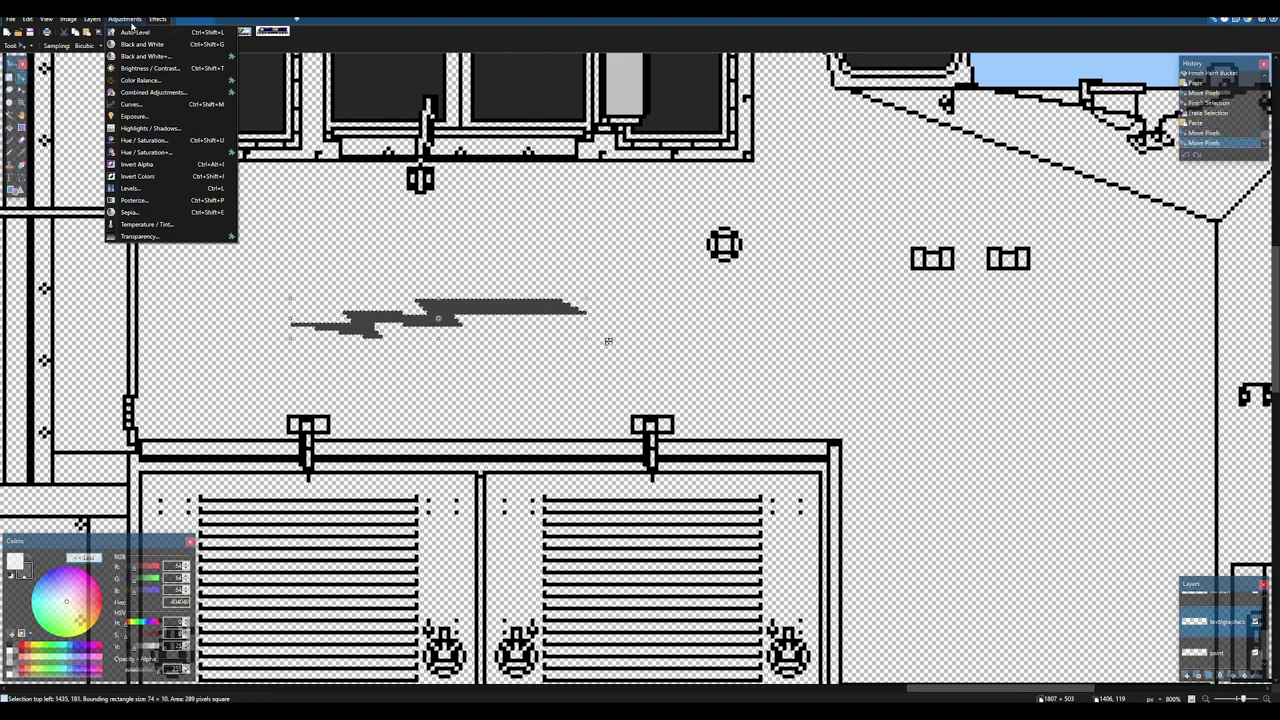
click(156, 20)
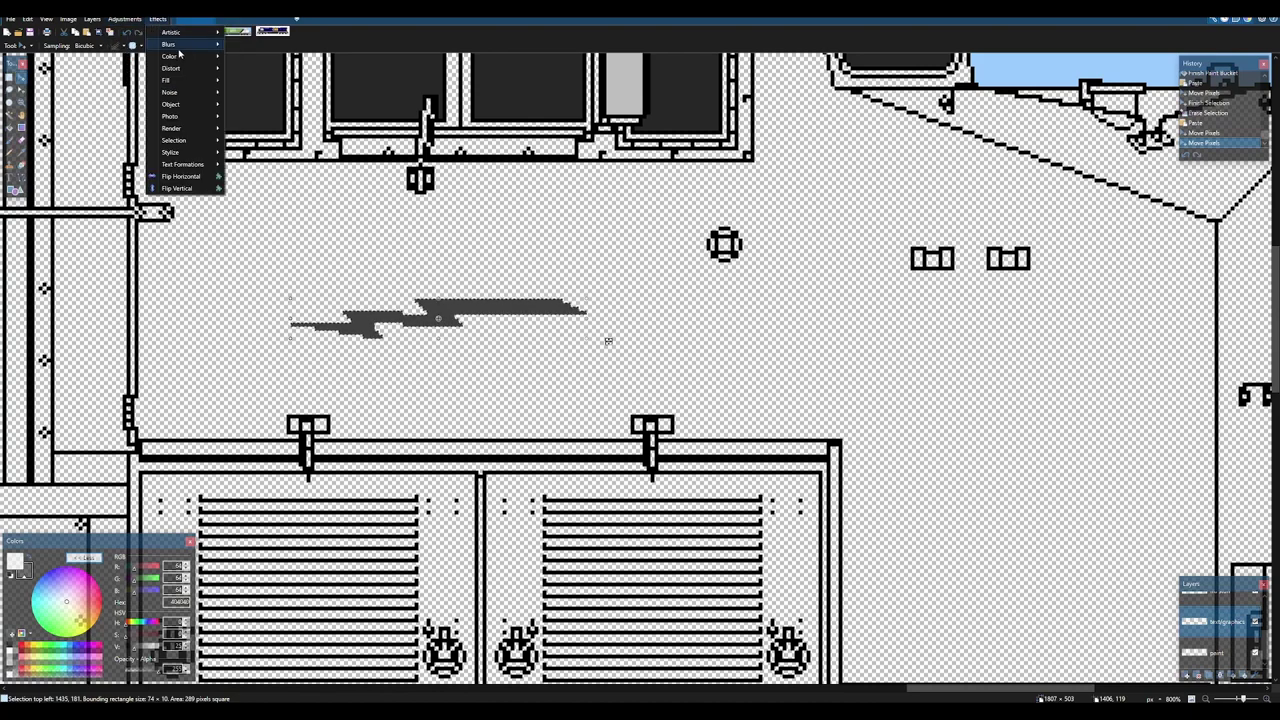
mouse_move(179, 67)
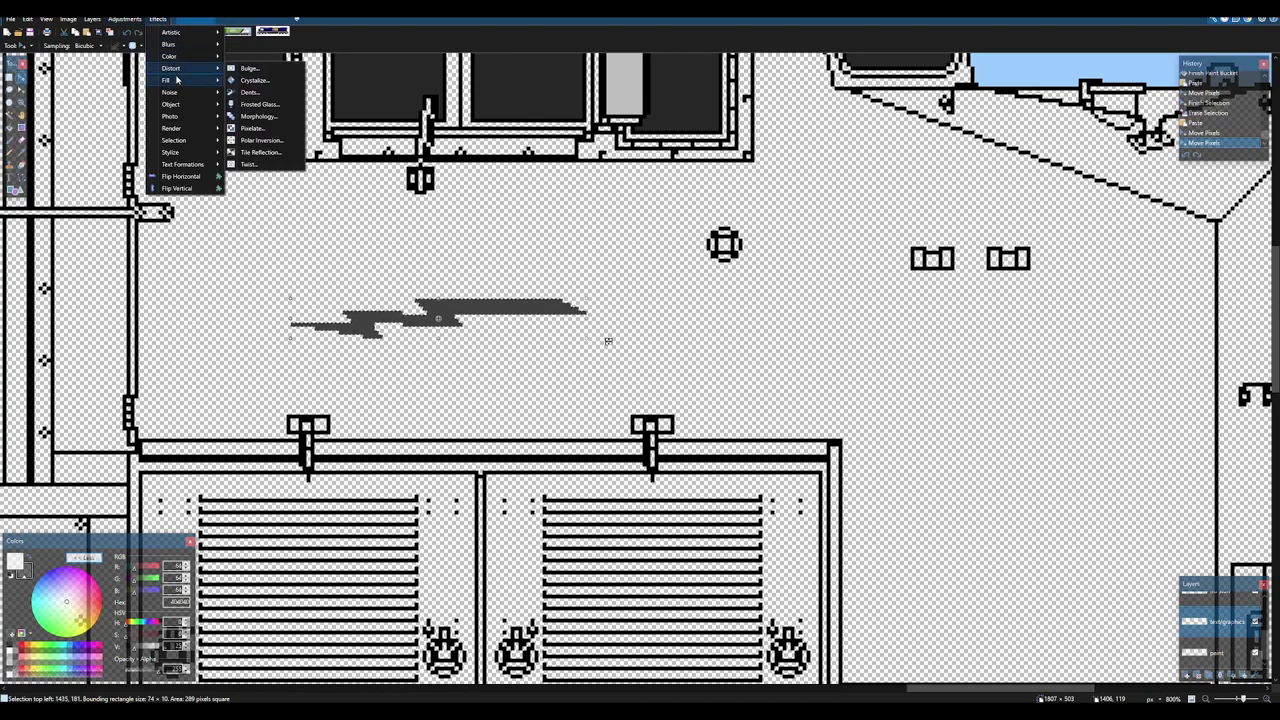
click(120, 22)
click(128, 22)
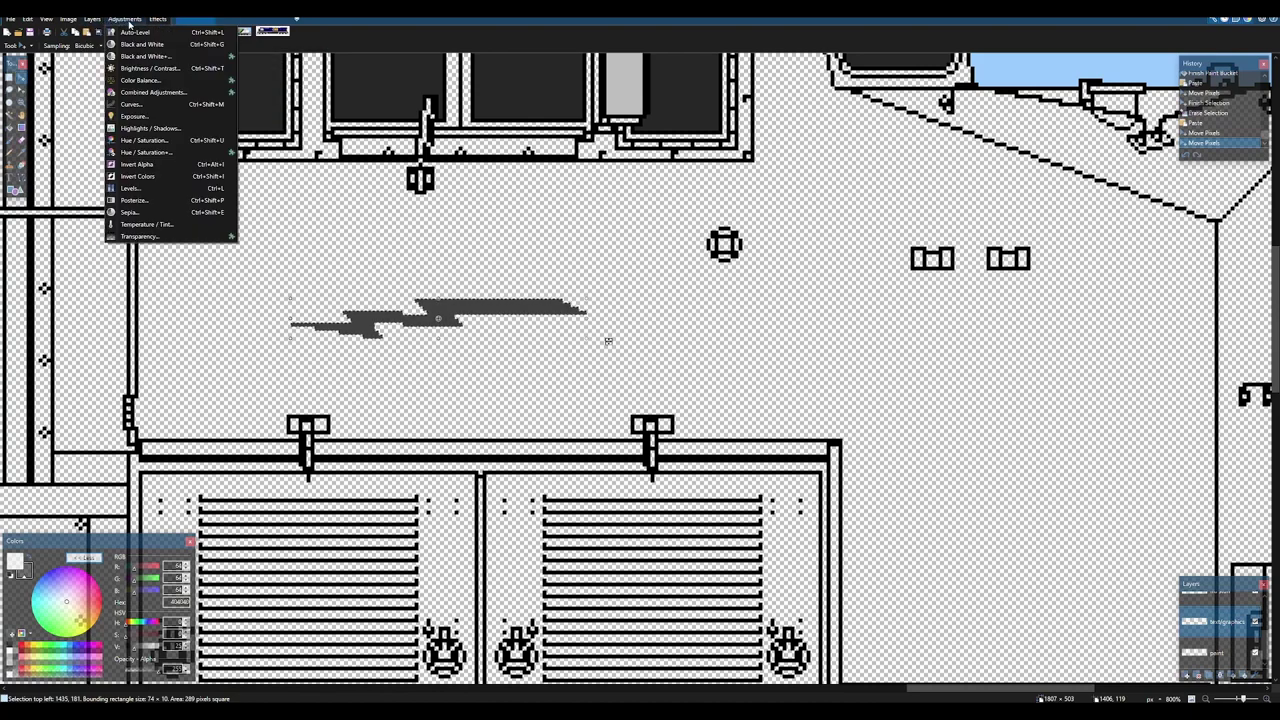
mouse_move(95, 20)
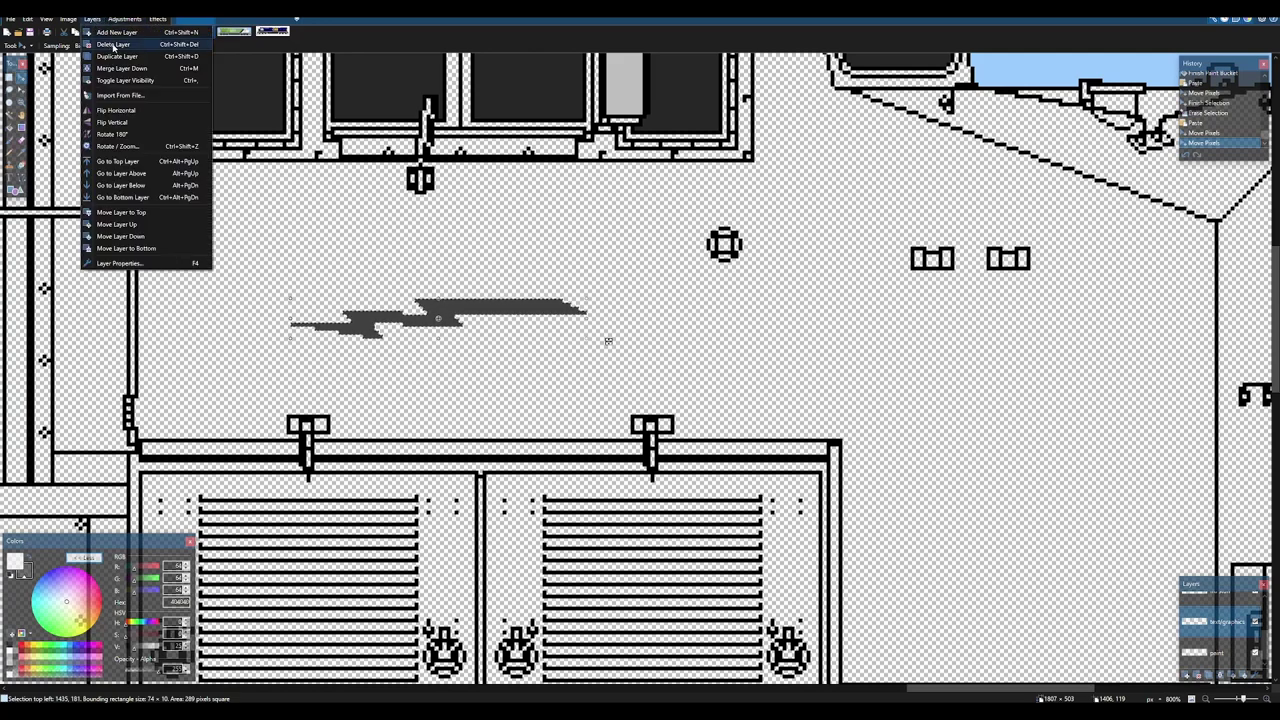
mouse_move(158, 20)
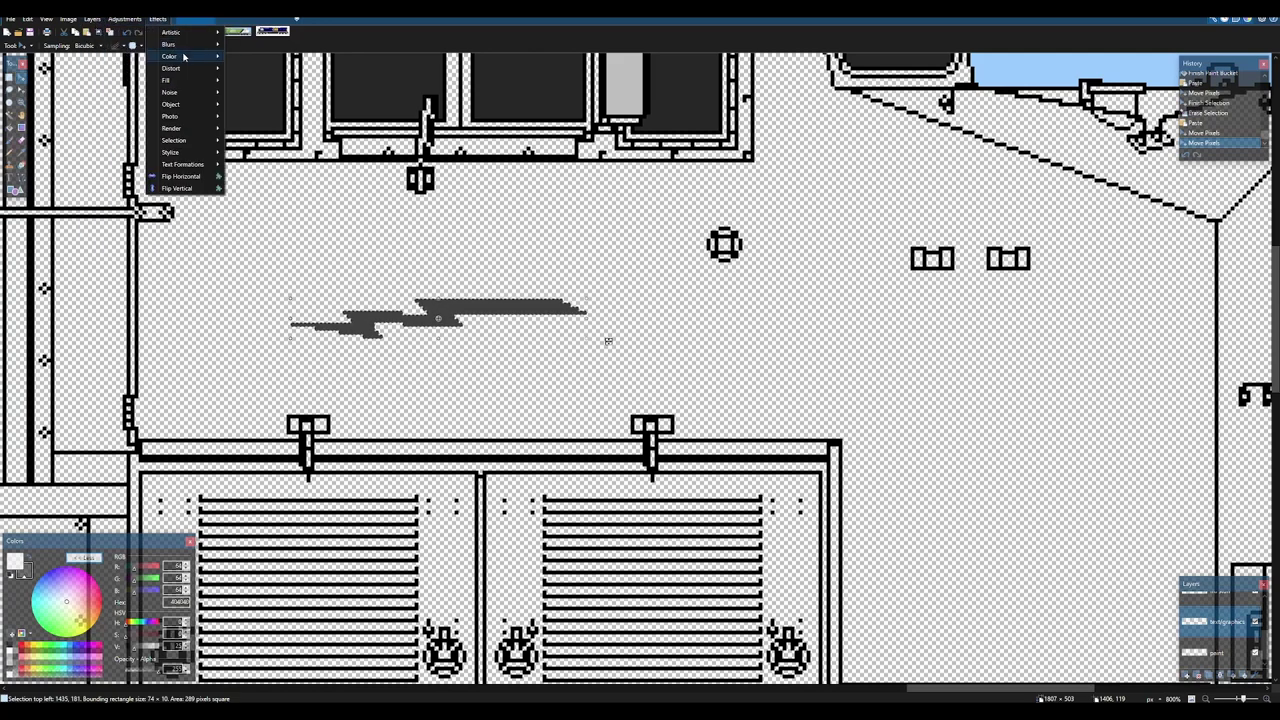
mouse_move(187, 81)
mouse_move(187, 107)
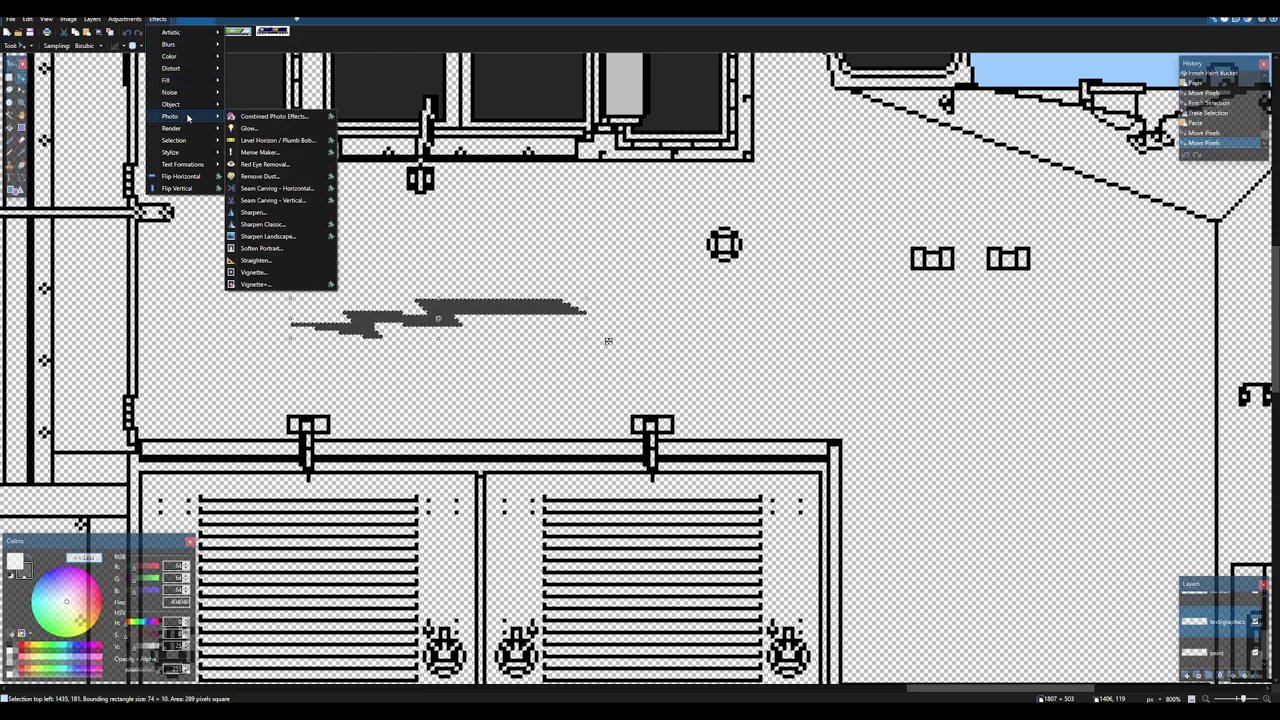
click(181, 176)
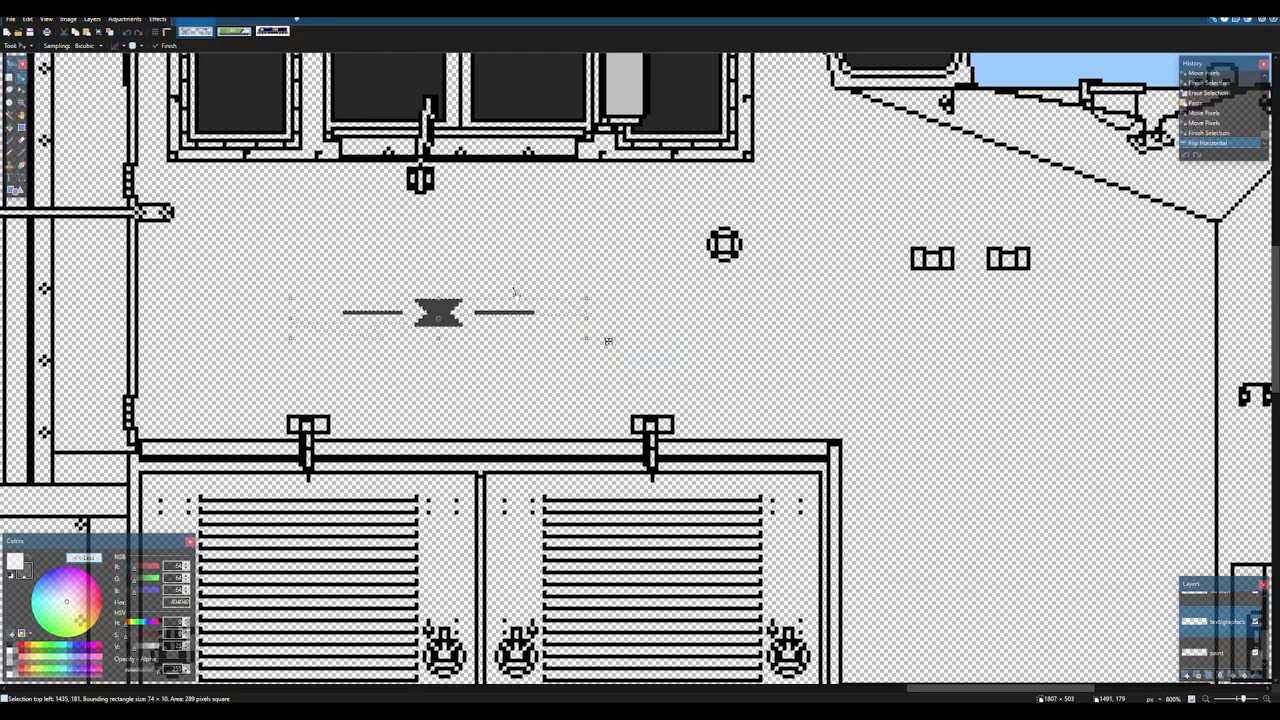
key(ctrl+z)
- Replace the outline selection with a rectangle of about 78 × 19 px around the bolt, flip it horizontally and deselect
drag(460, 282, 557, 303)
scroll(557, 303, up, 4)
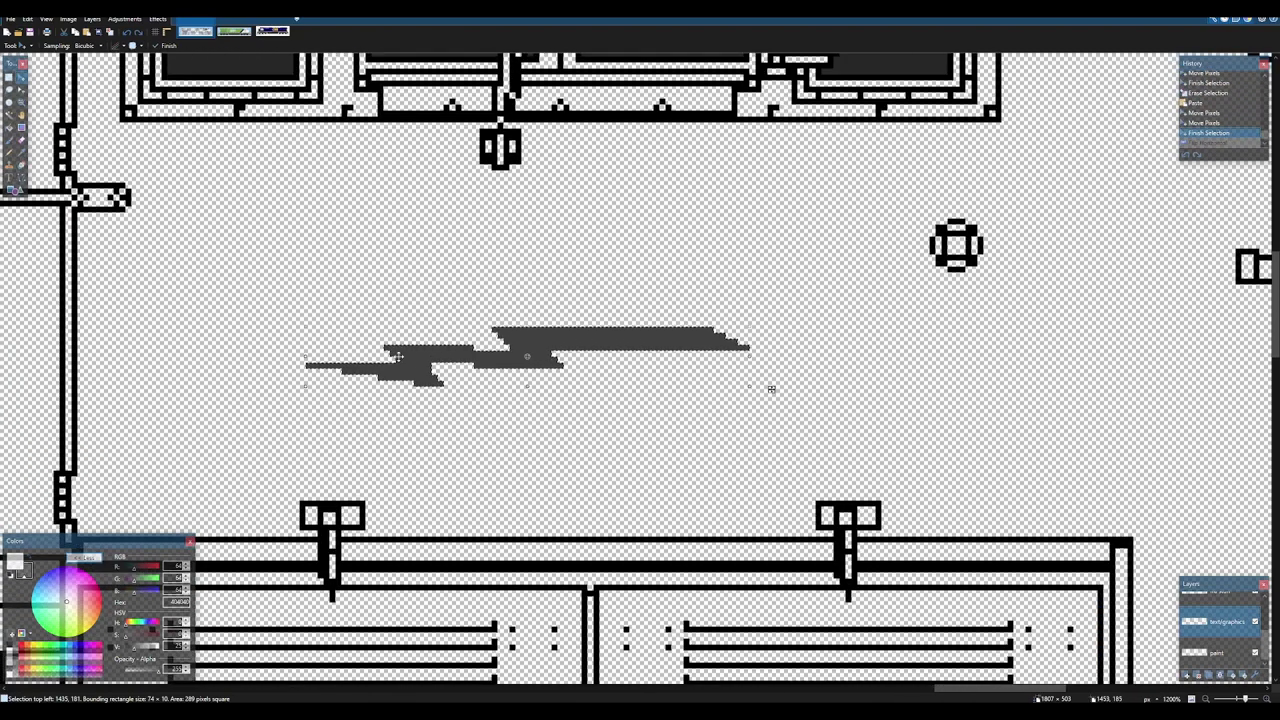
scroll(304, 378, up, 1)
key(ctrl+d)
drag(300, 310, 806, 432)
click(157, 20)
click(181, 176)
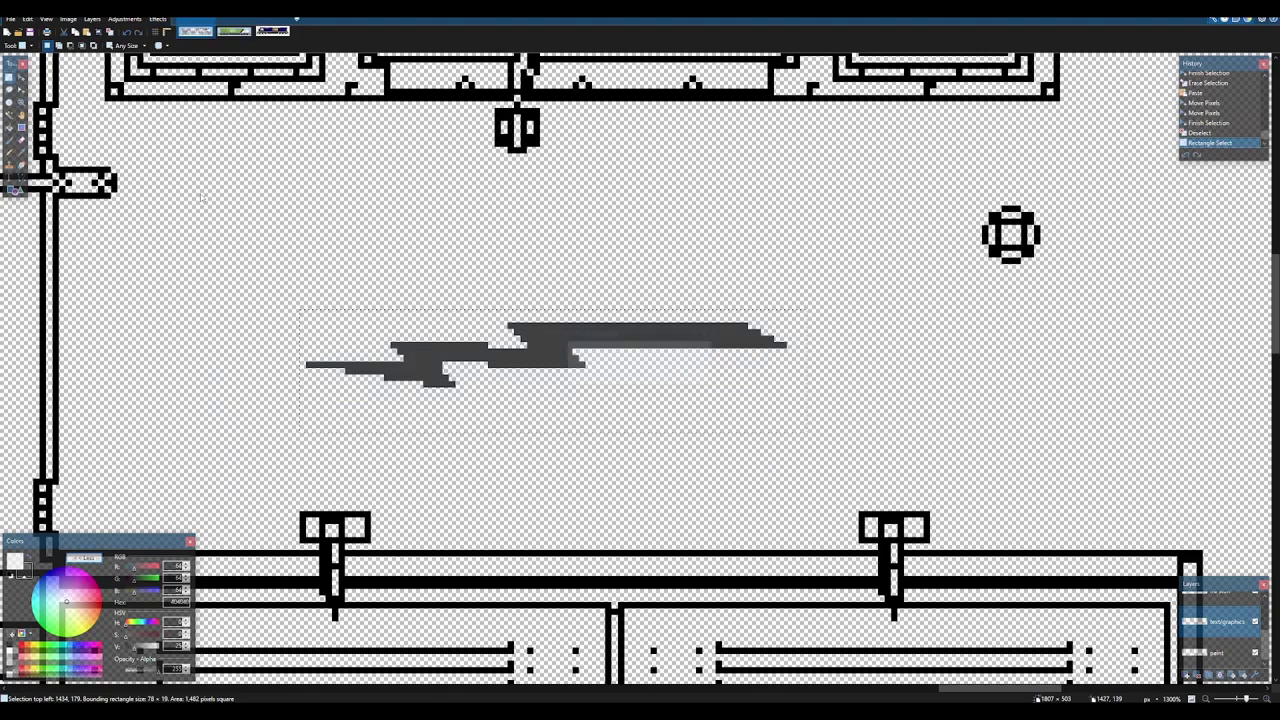
key(ctrl+d)
scroll(633, 262, down, 2)
scroll(633, 262, down, 3)
scroll(633, 262, up, 3)
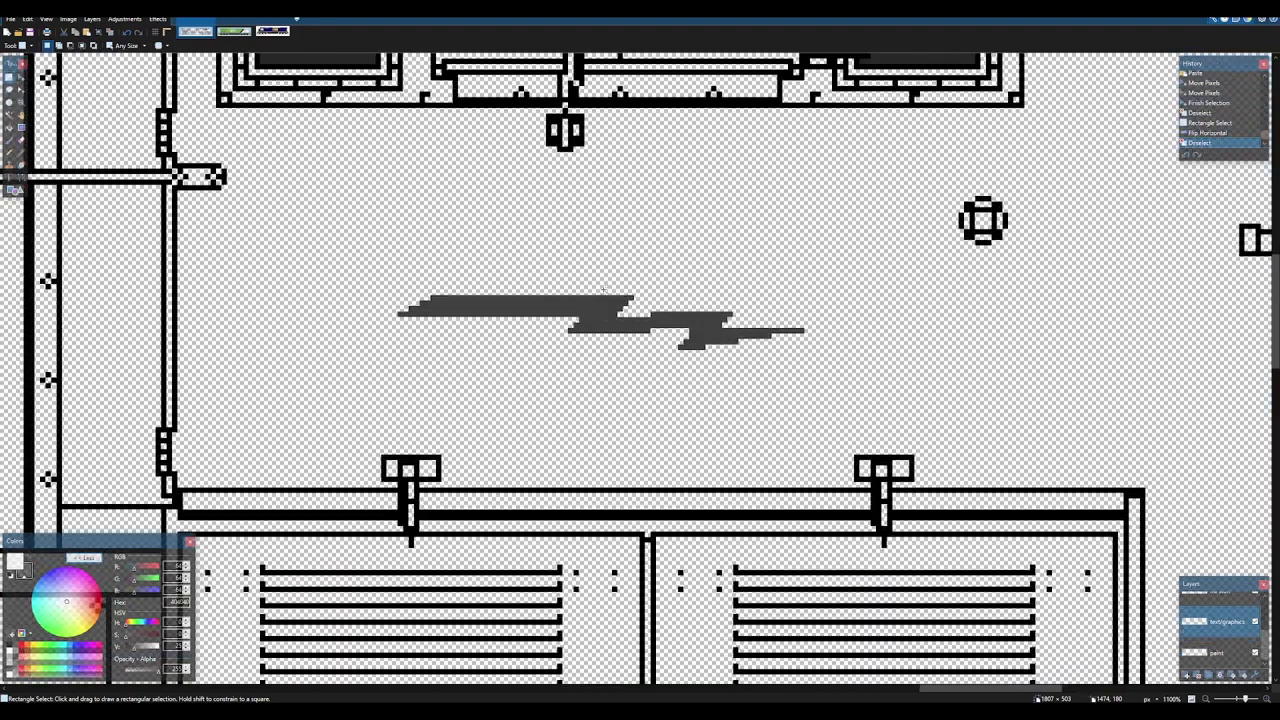
- Try flipping the whole text/graphics layer horizontally, and undo the flip
scroll(633, 262, down, 3)
click(125, 19)
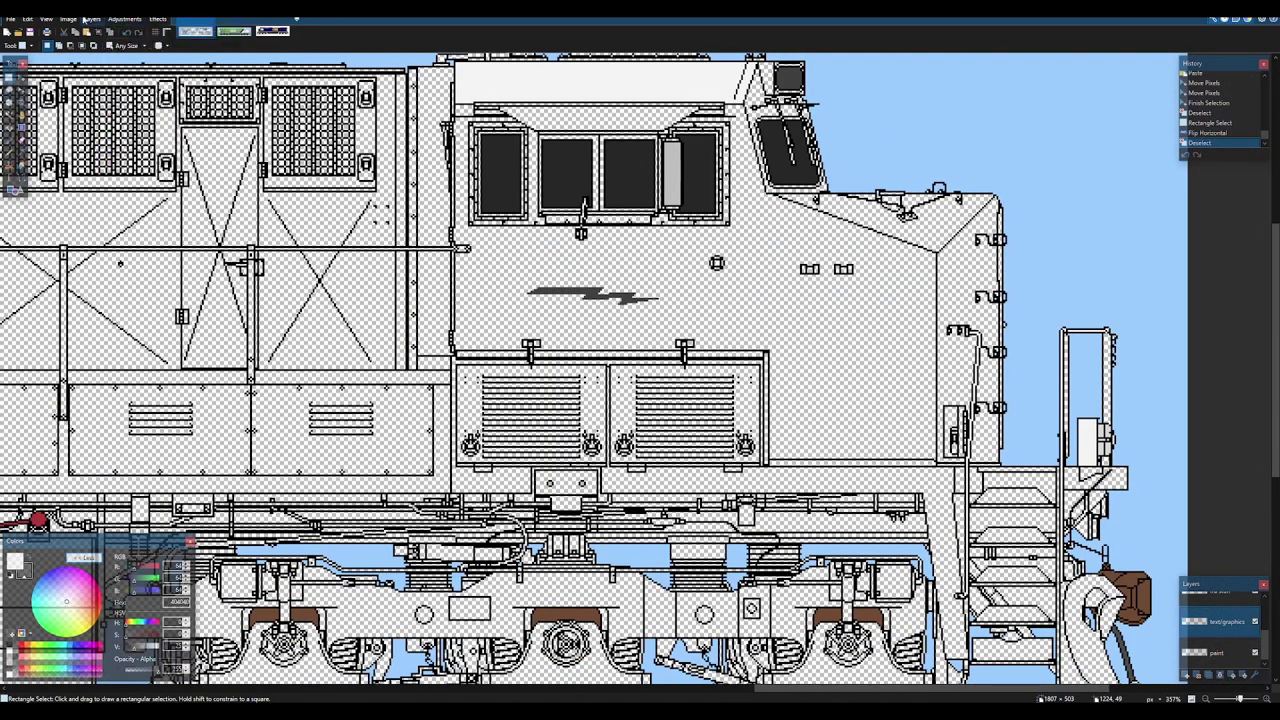
mouse_move(93, 19)
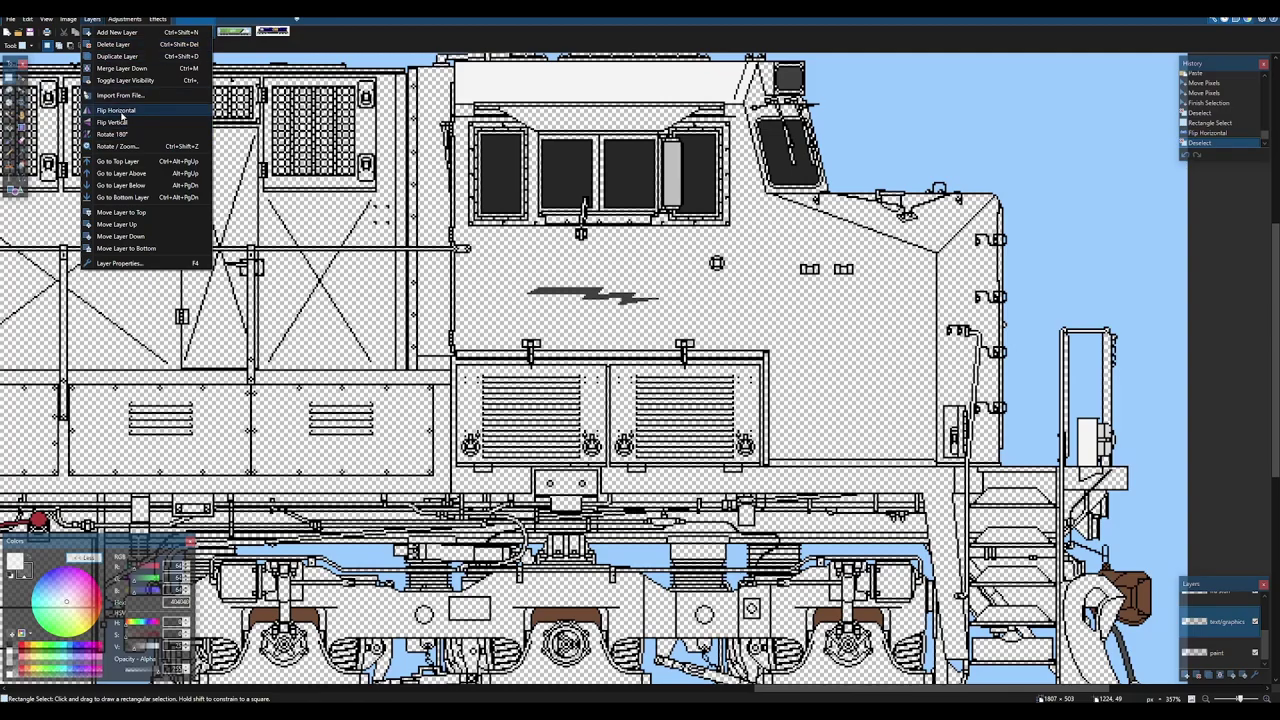
click(116, 110)
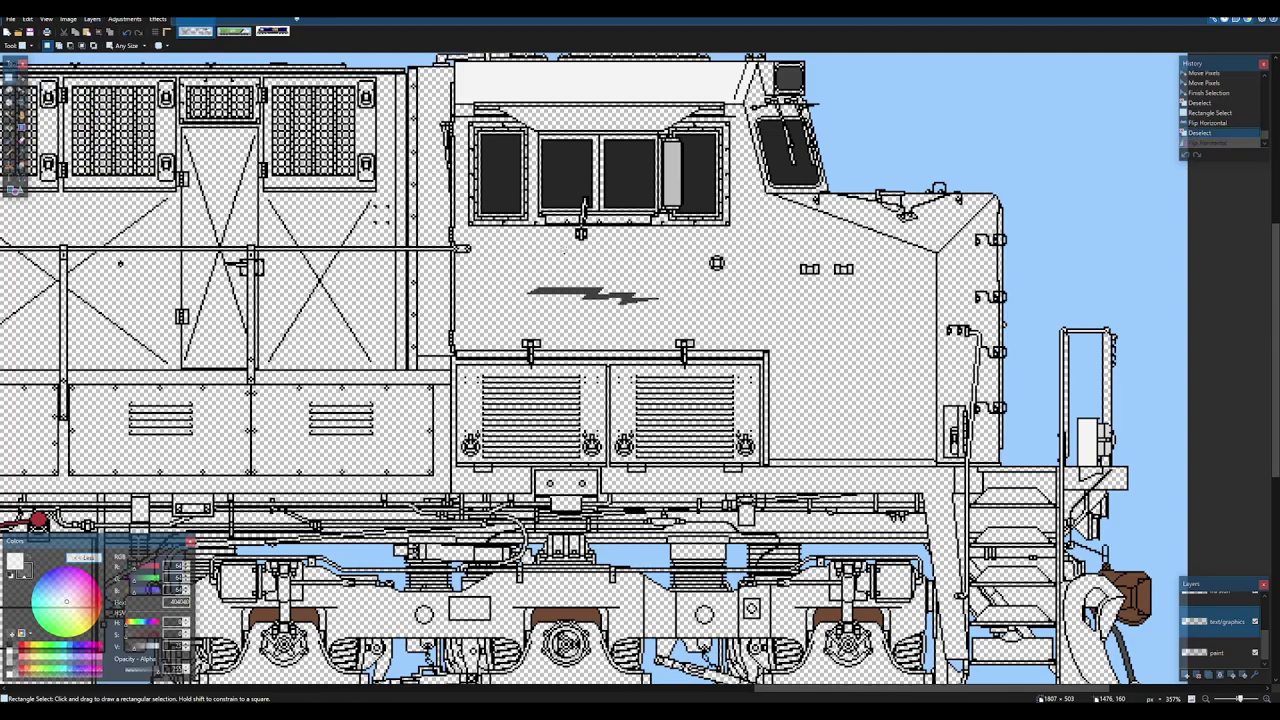
scroll(600, 294, up, 6)
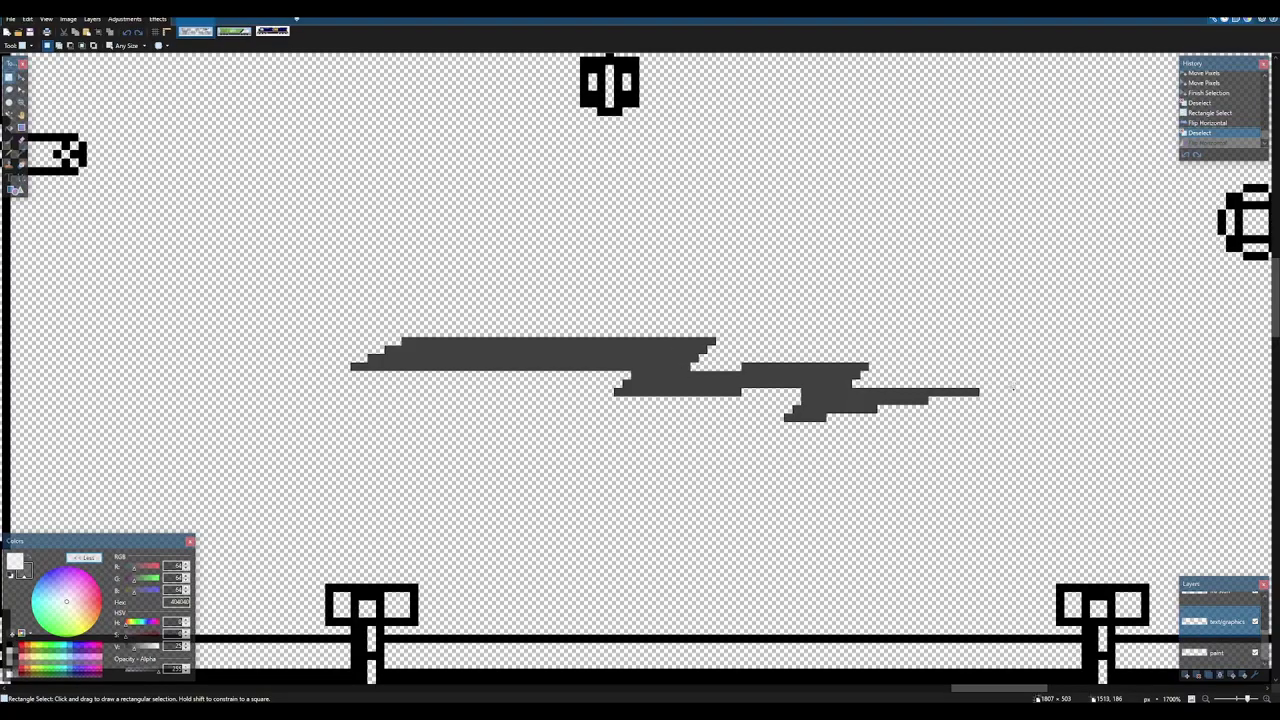
- Hide the text/graphics layer and swap the primary and secondary colors so dark gray is primary
click(1255, 622)
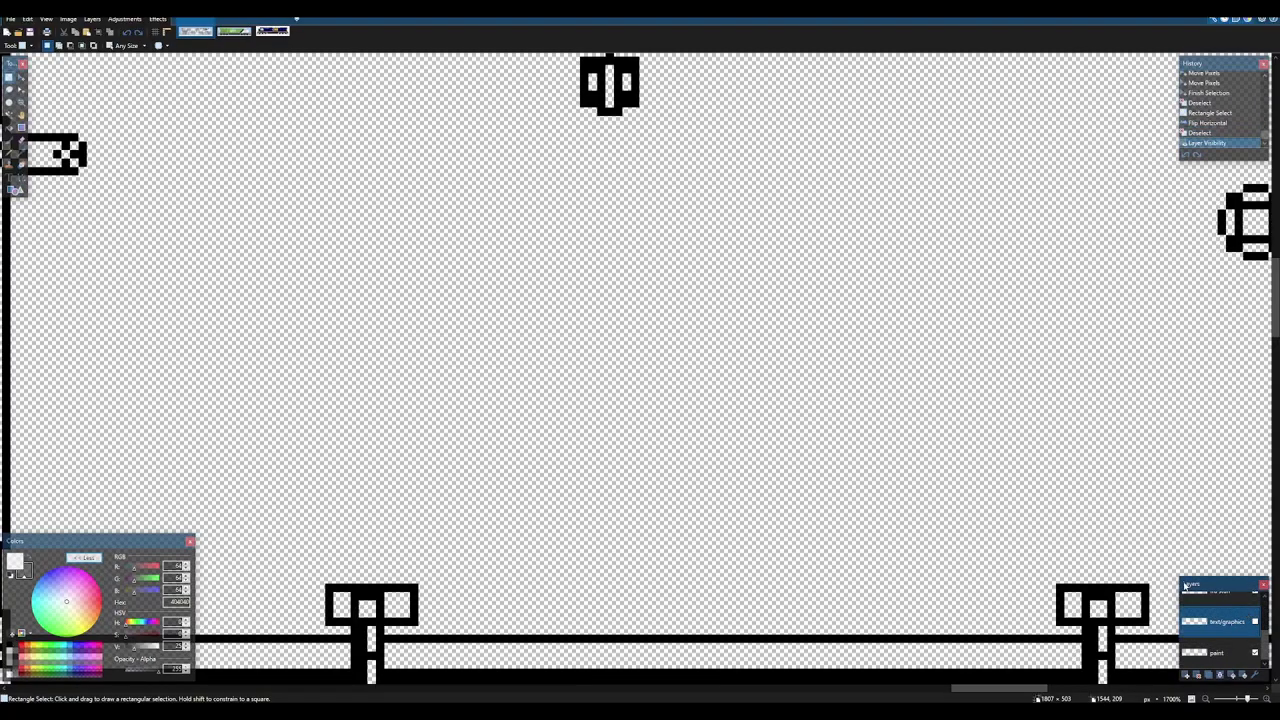
scroll(919, 532, down, 3)
scroll(868, 519, down, 8)
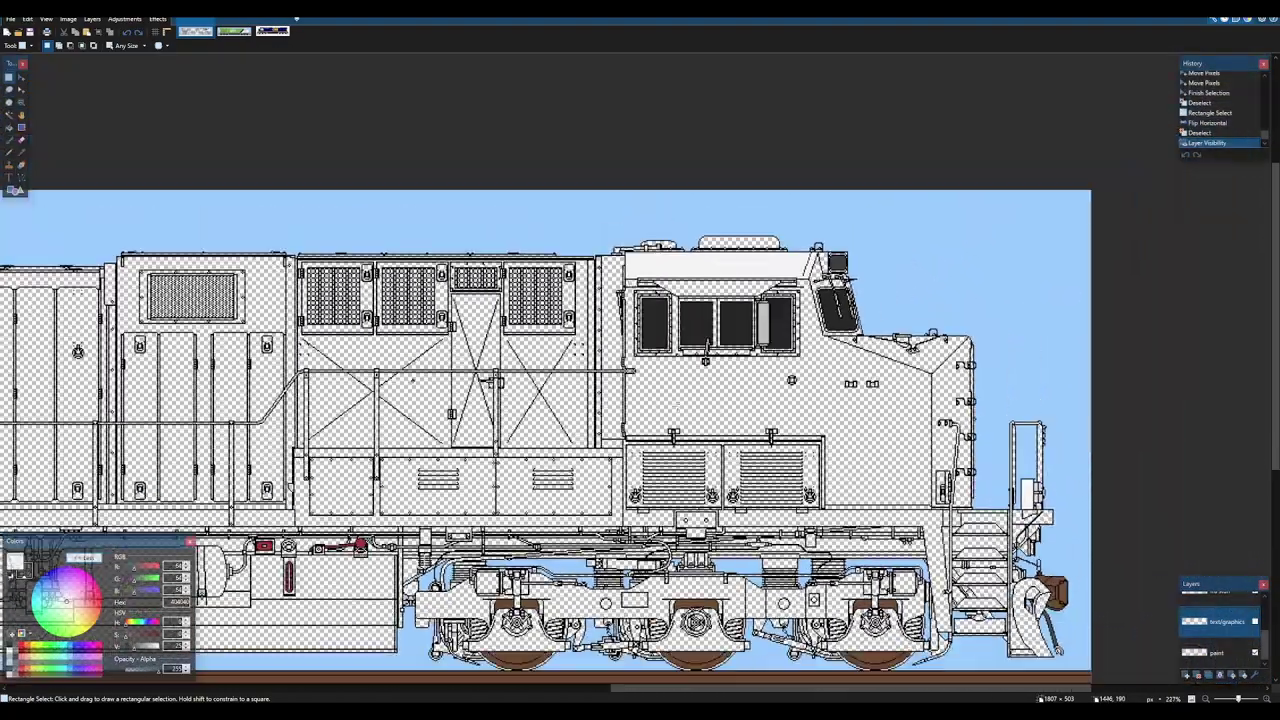
scroll(681, 406, down, 6)
drag(741, 388, 973, 346)
scroll(723, 388, up, 3)
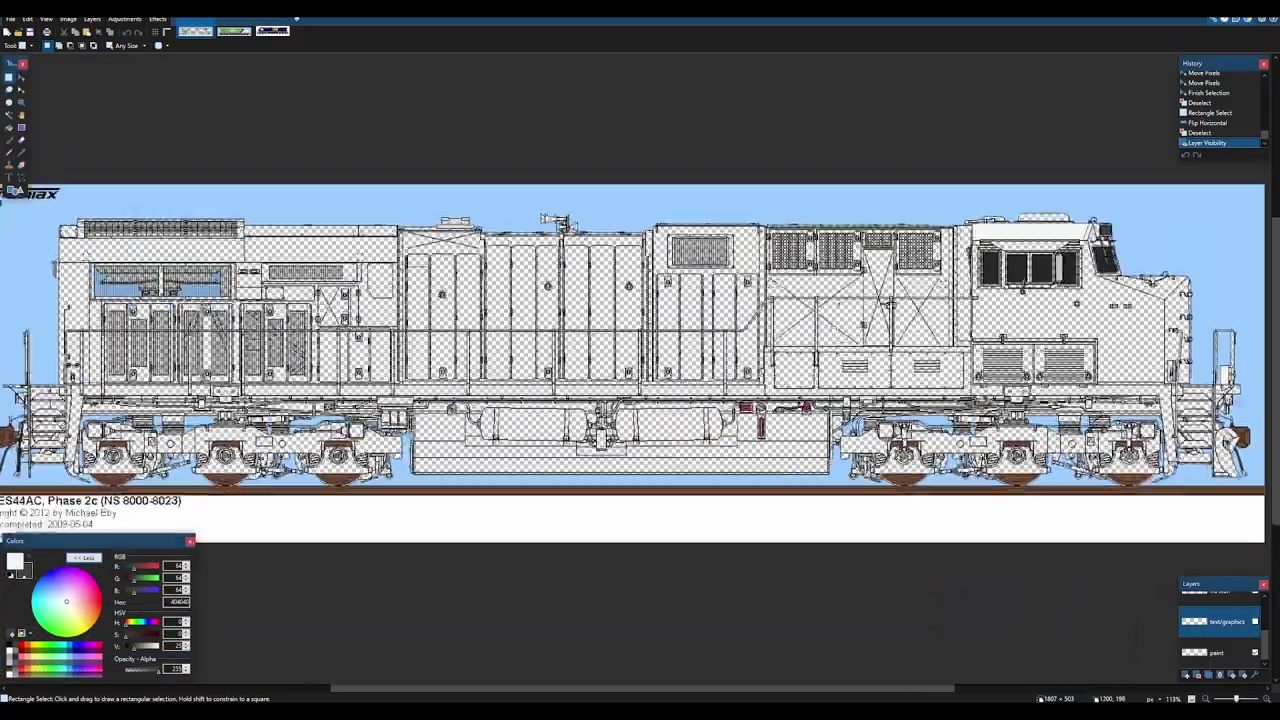
drag(692, 374, 877, 371)
scroll(952, 333, up, 2)
scroll(877, 371, down, 2)
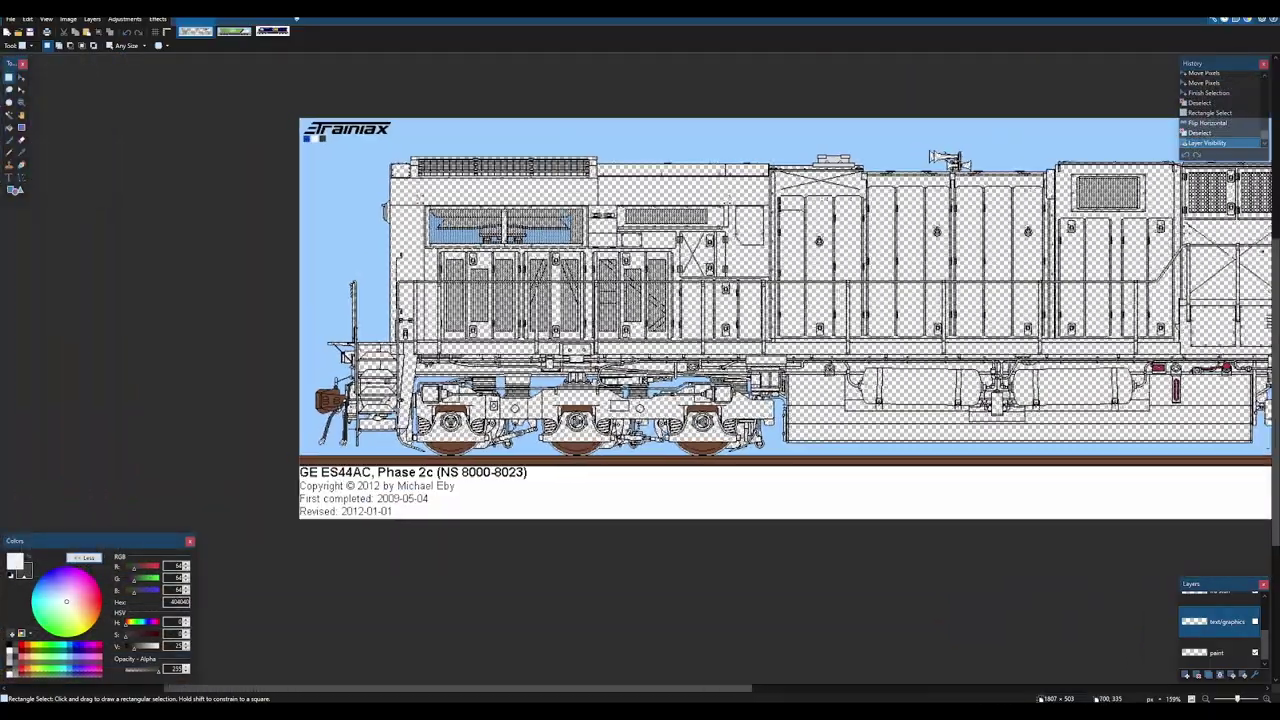
drag(693, 397, 816, 396)
drag(666, 330, 748, 383)
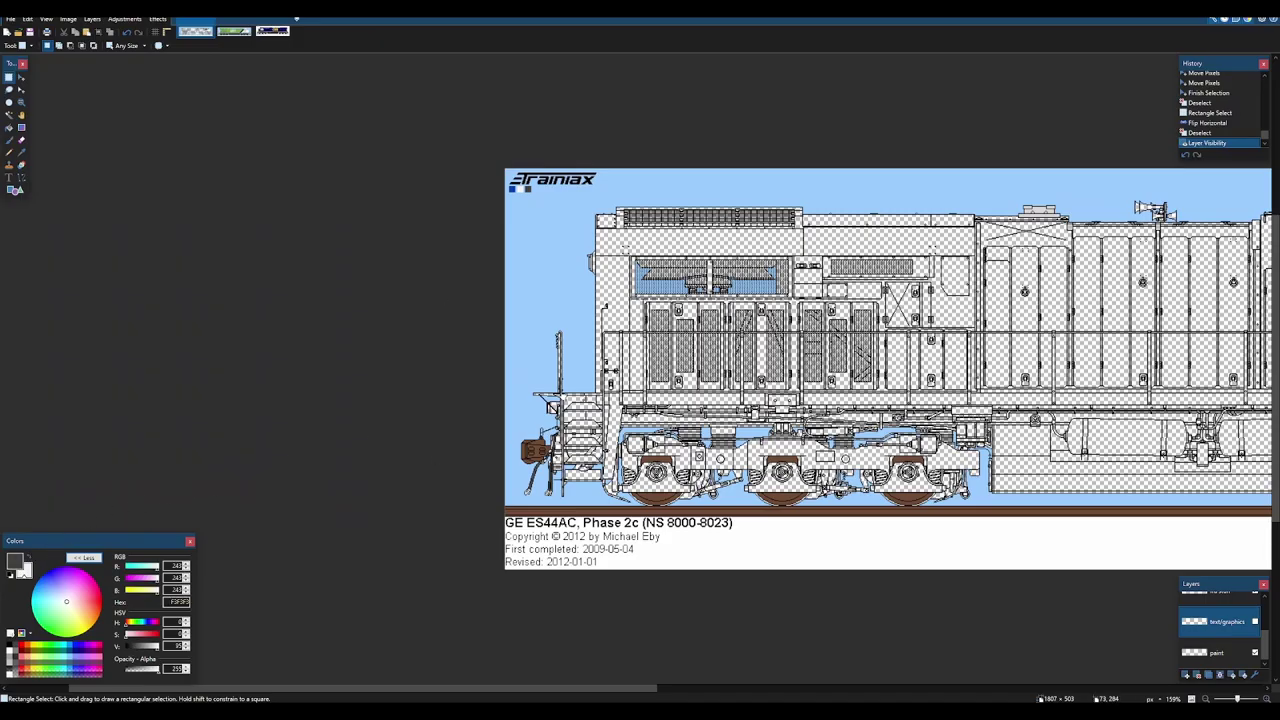
scroll(458, 228, up, 5)
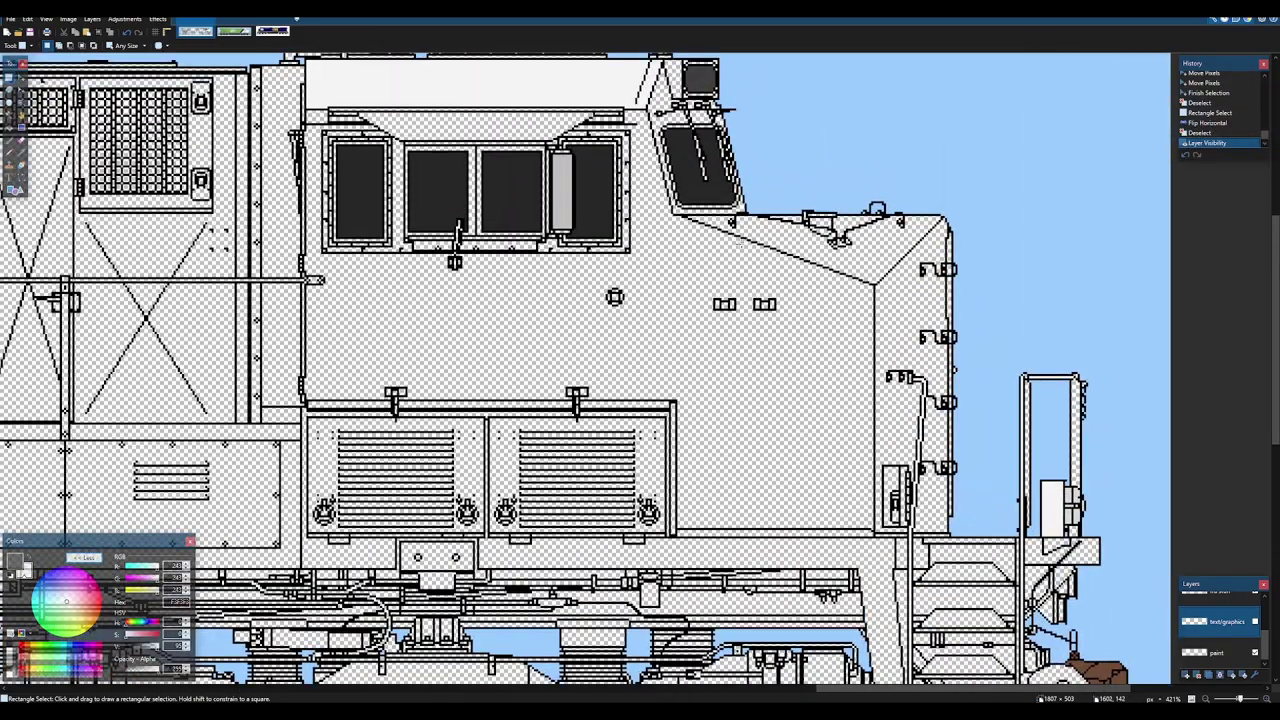
- Make the paint layer the active layer for coloring the locomotive
scroll(865, 276, up, 4)
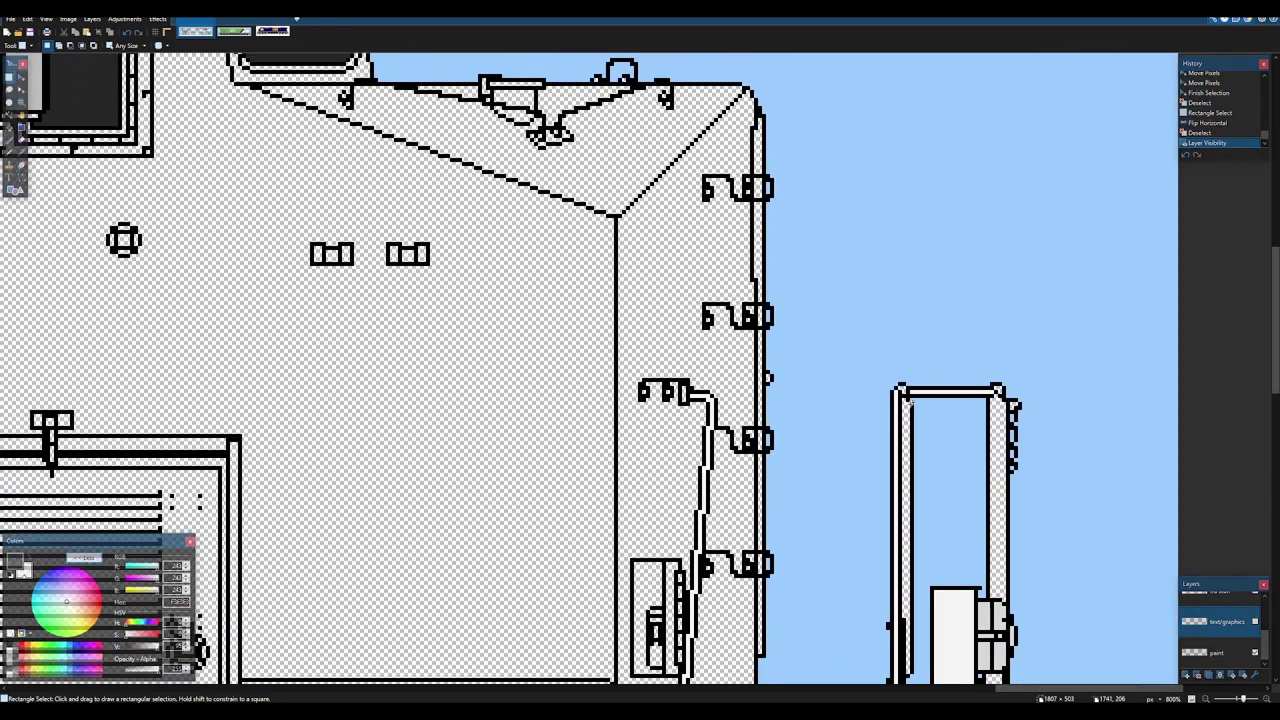
scroll(785, 450, down, 6)
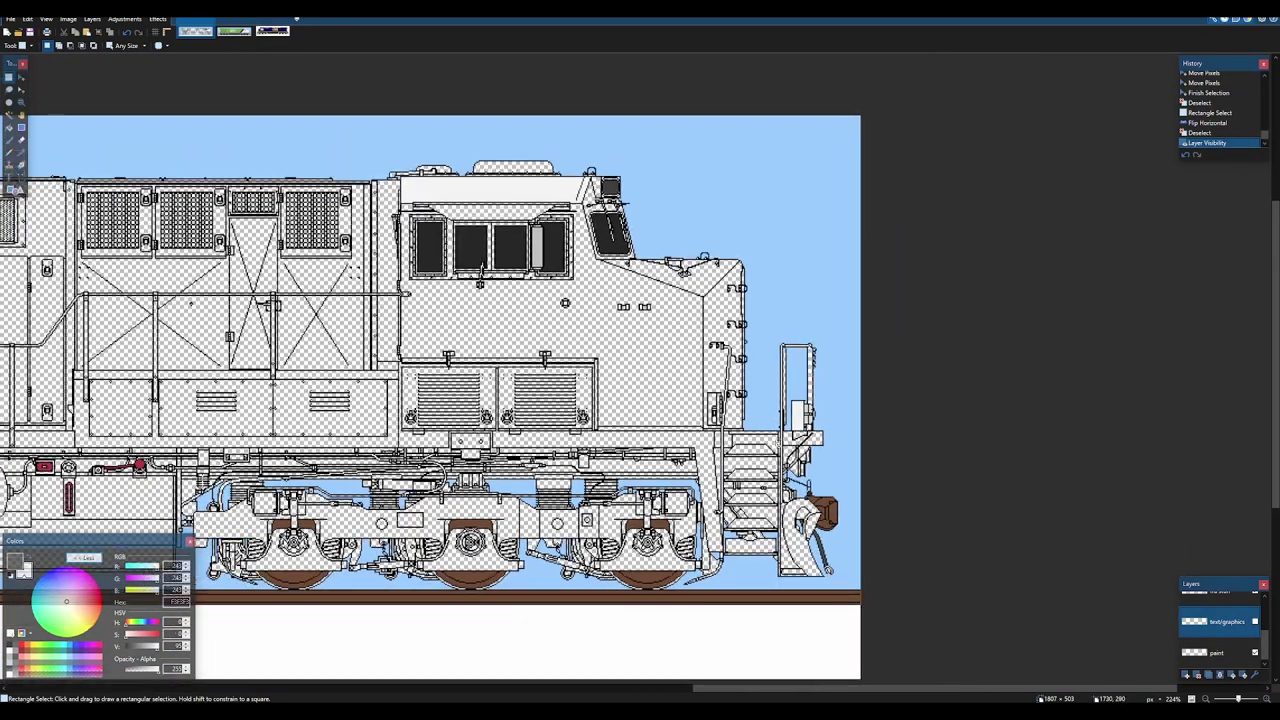
scroll(774, 440, down, 1)
scroll(850, 510, up, 2)
click(1215, 653)
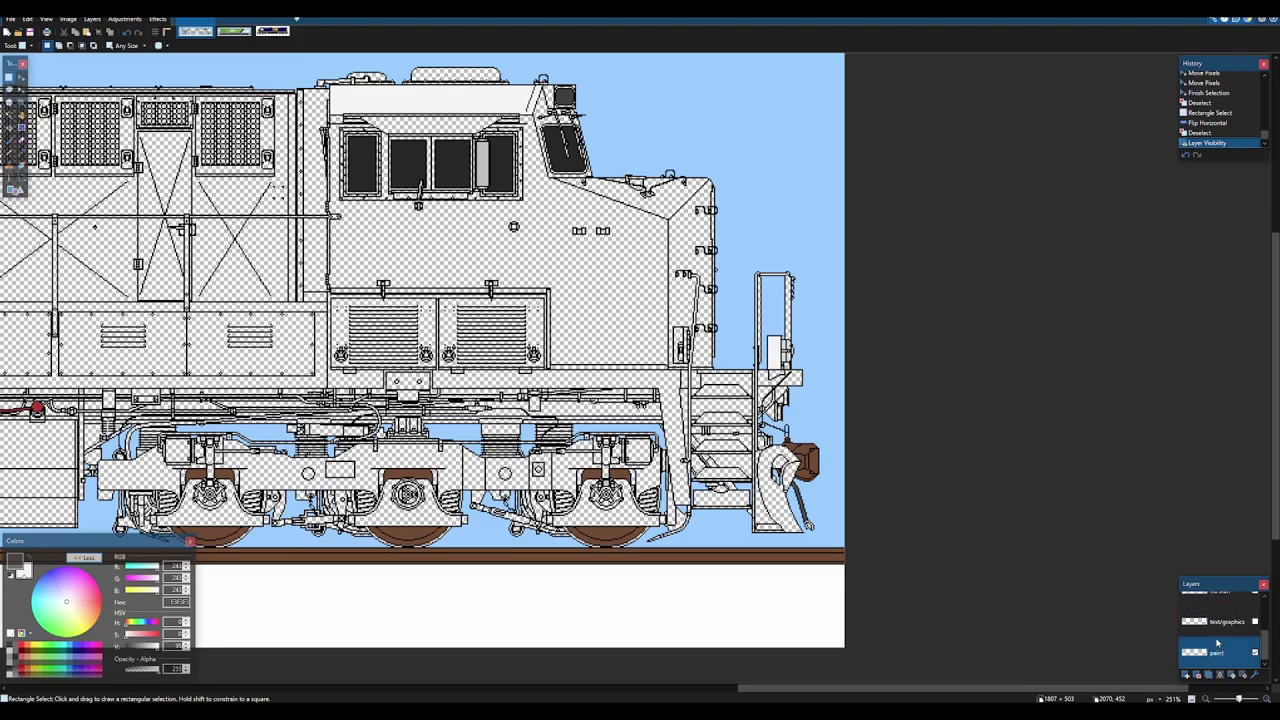
- Select the whole underframe, trucks, steps and fuel tank below the deck line with a rectangle of about 1774 × 142 px
scroll(810, 243, up, 5)
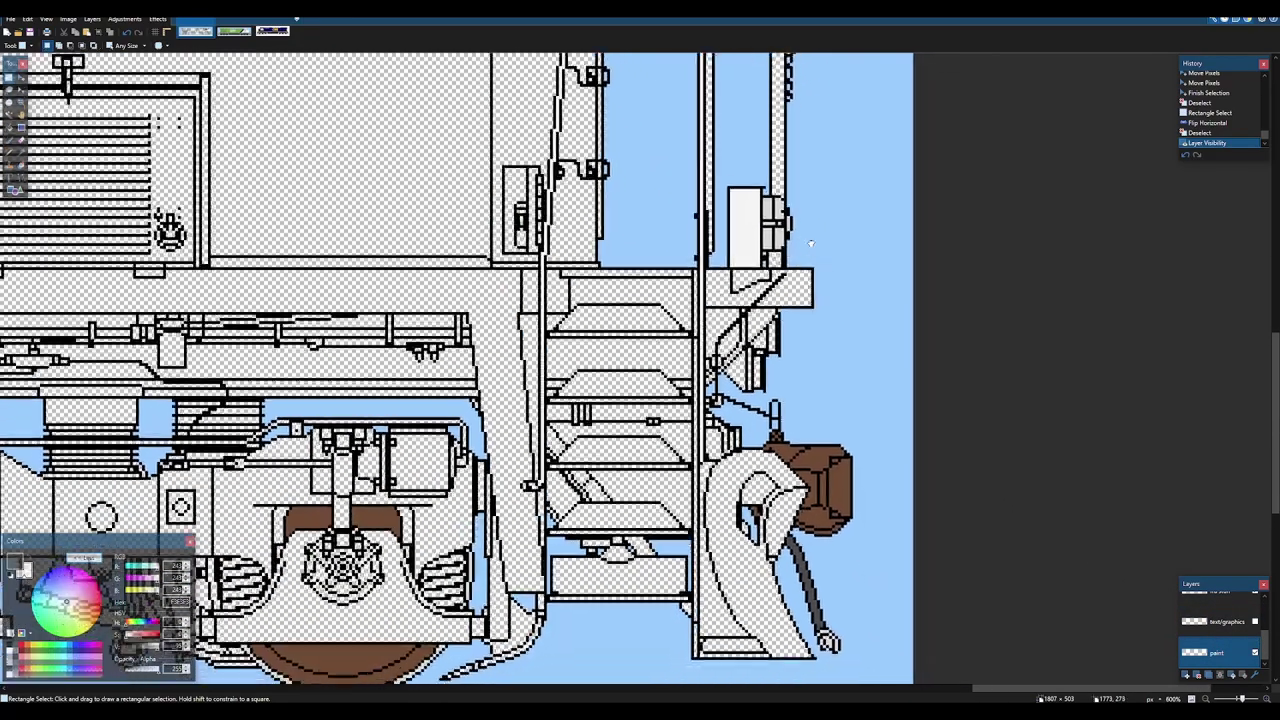
scroll(810, 243, down, 1)
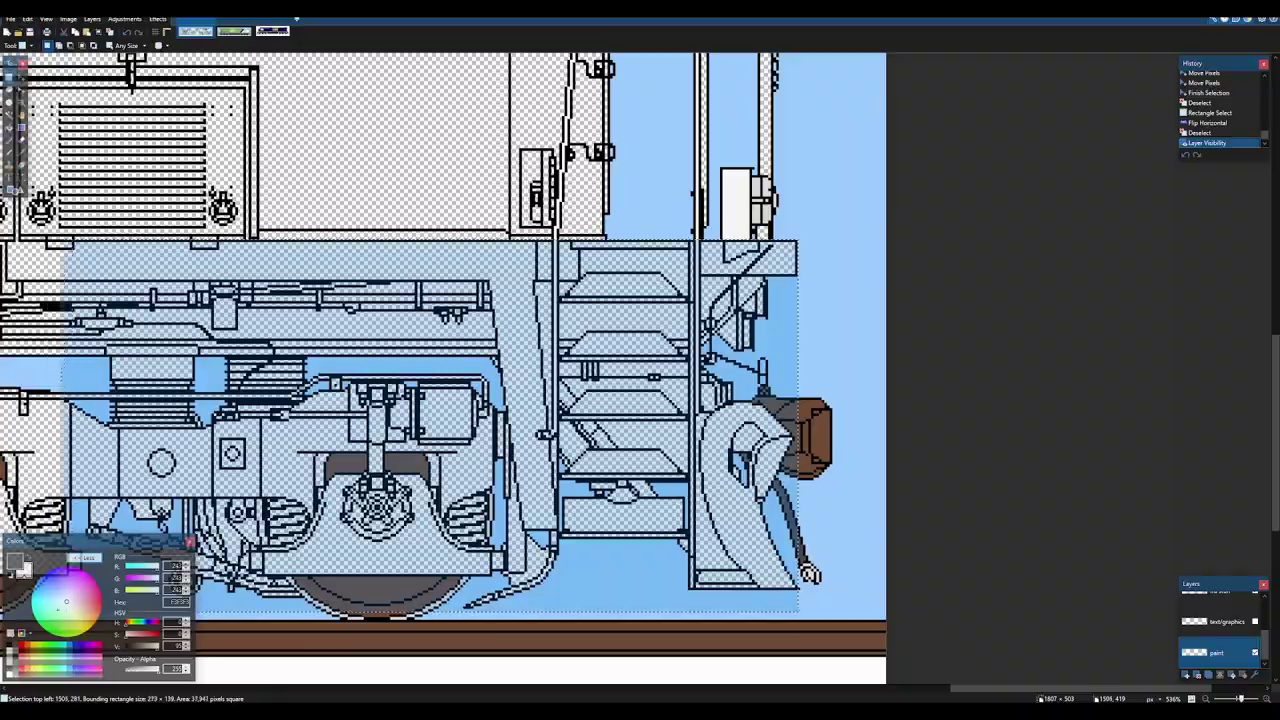
drag(26, 611, 16, 615)
scroll(640, 370, left, 15)
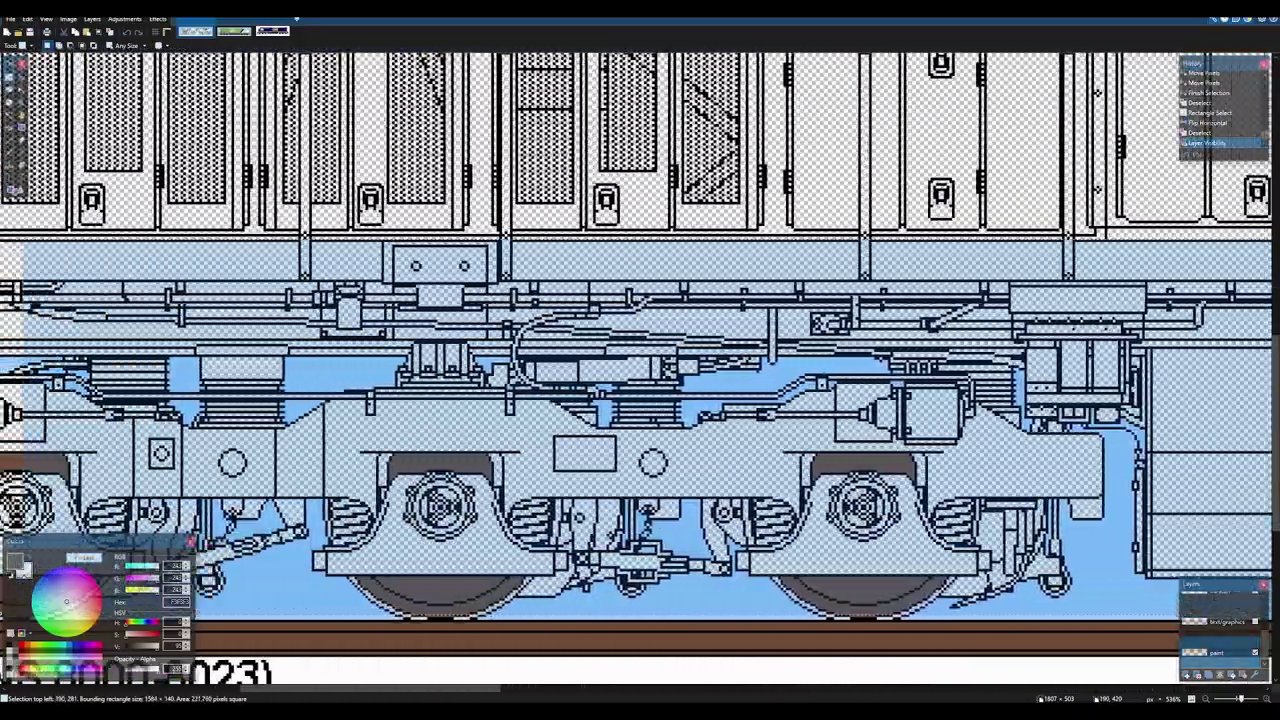
scroll(640, 370, right, 15)
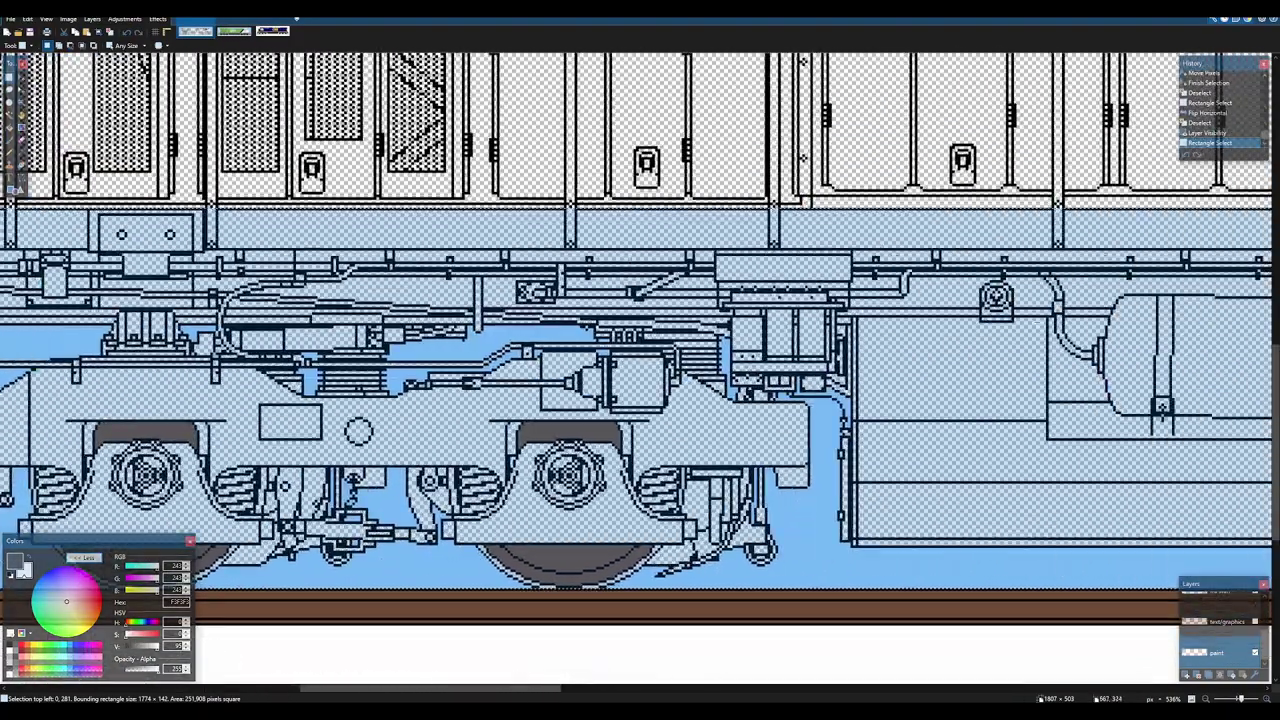
drag(1000, 345, 240, 352)
drag(1100, 252, 420, 238)
scroll(660, 238, up, 5)
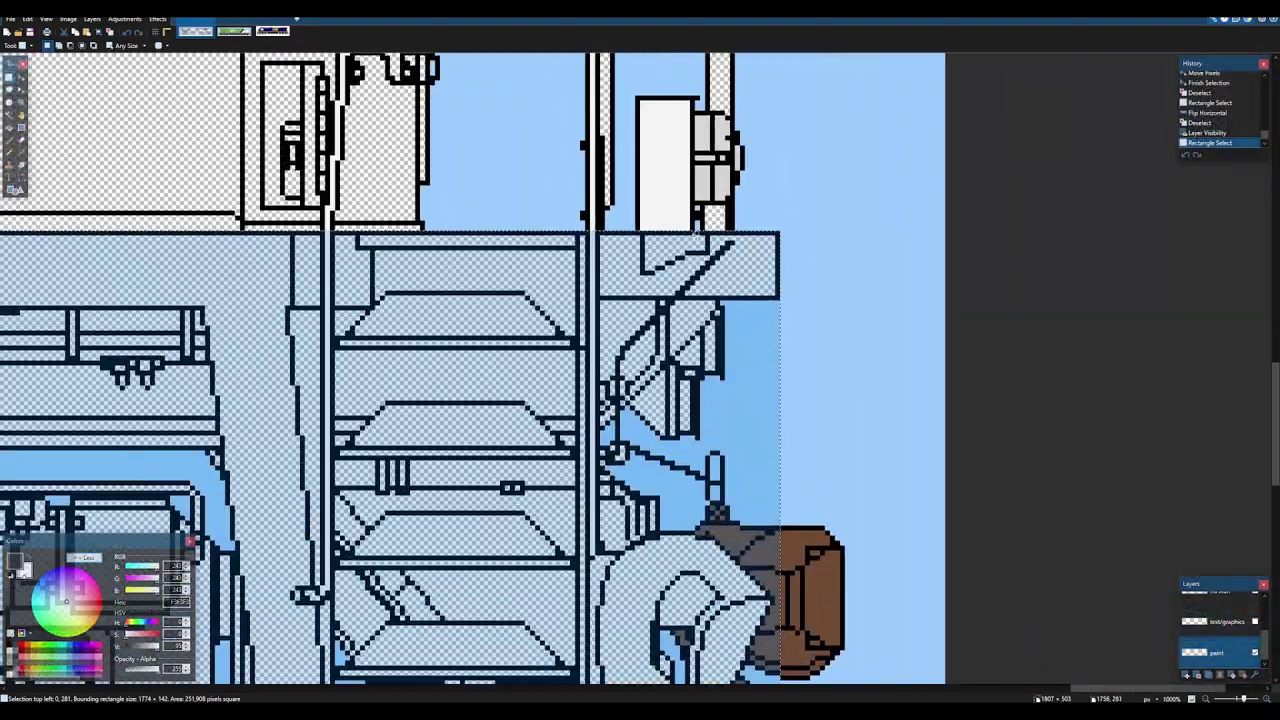
scroll(650, 237, down, 4)
scroll(710, 296, down, 3)
scroll(710, 296, left, 10)
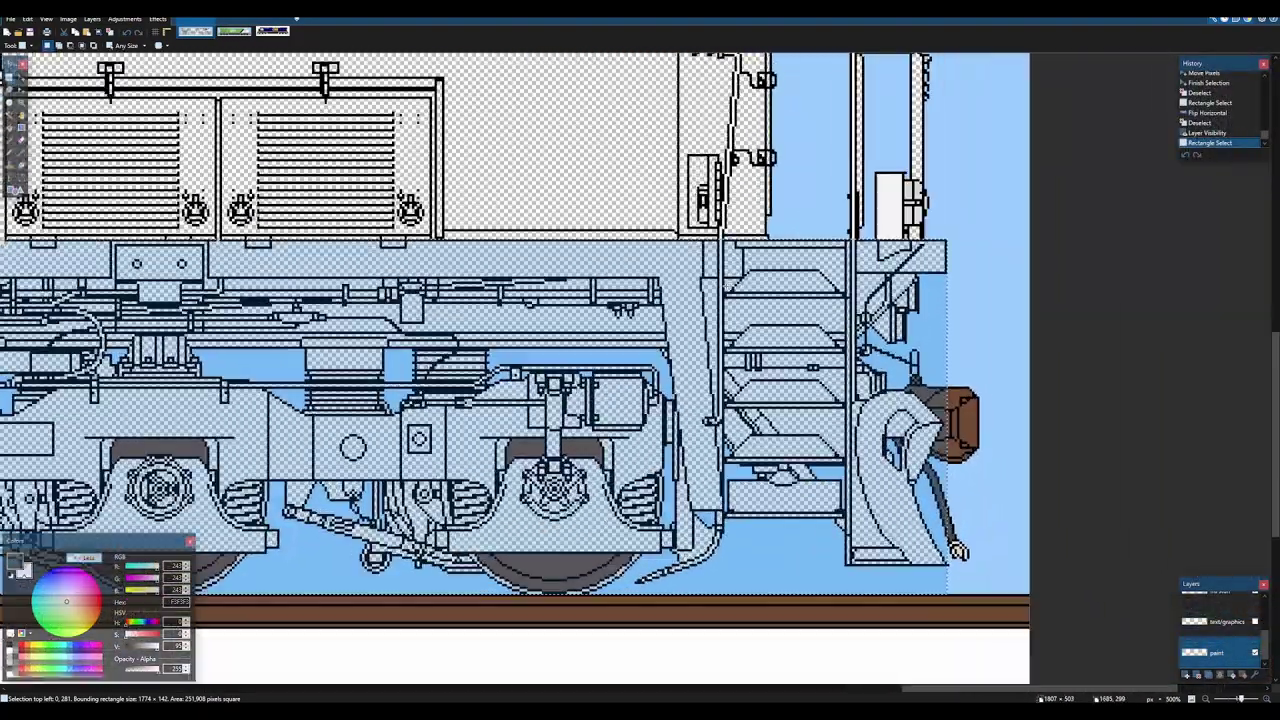
- Try a global Paint Bucket fill of the selected underframe with off-white F3F3F3, and undo it
scroll(710, 296, up, 3)
key(f)
shift+right_click(685, 284)
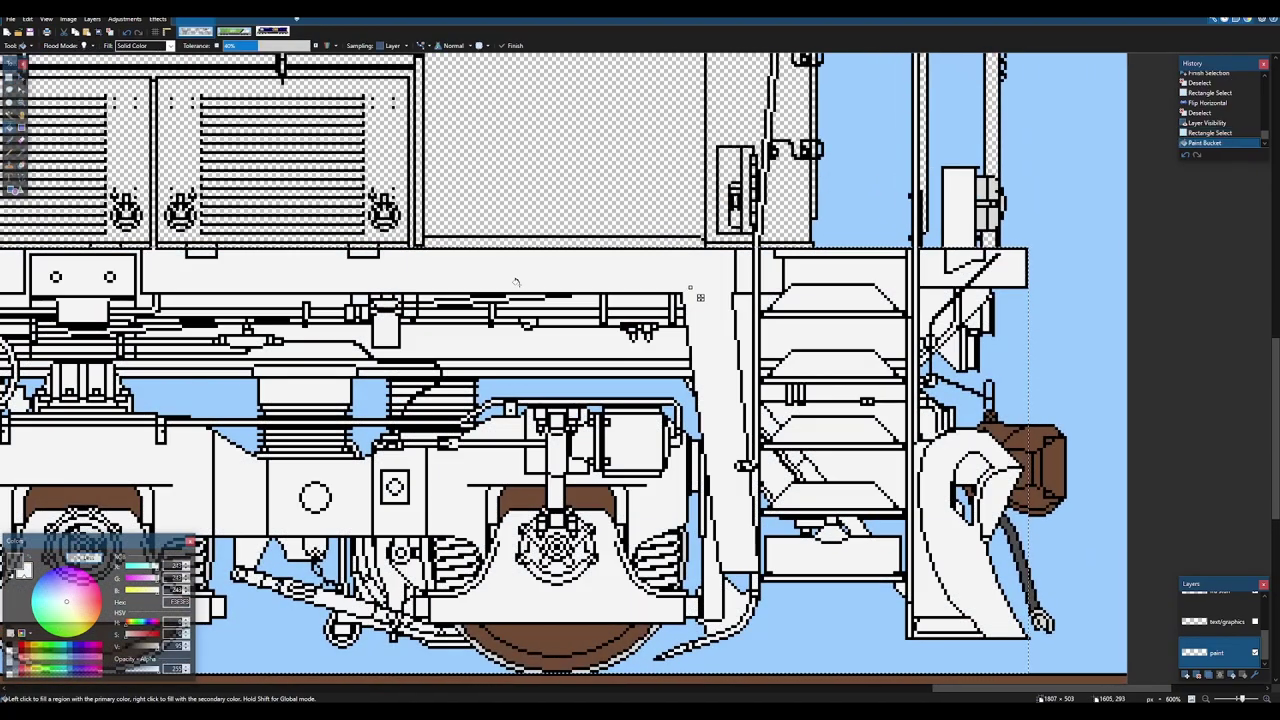
scroll(505, 280, down, 6)
drag(505, 278, 886, 307)
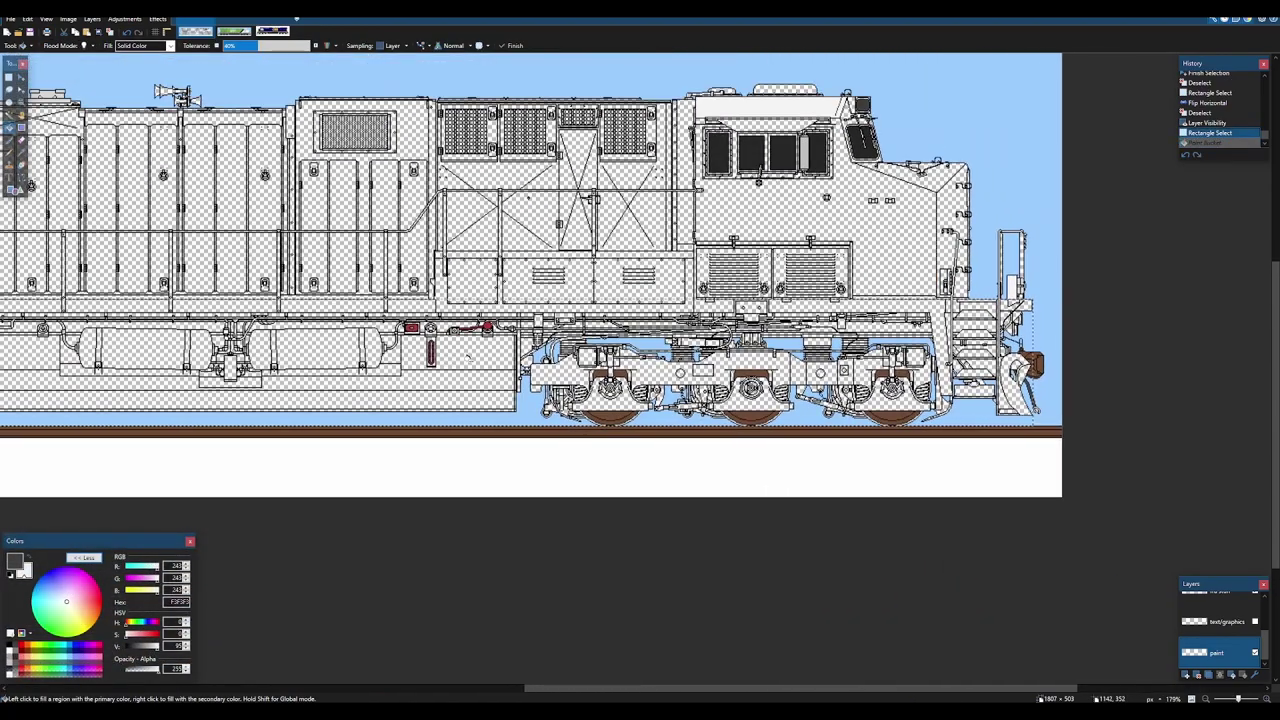
- Fill the selected underframe, trucks and fuel tank globally with dark gray, and clear the selection
scroll(447, 353, up, 4)
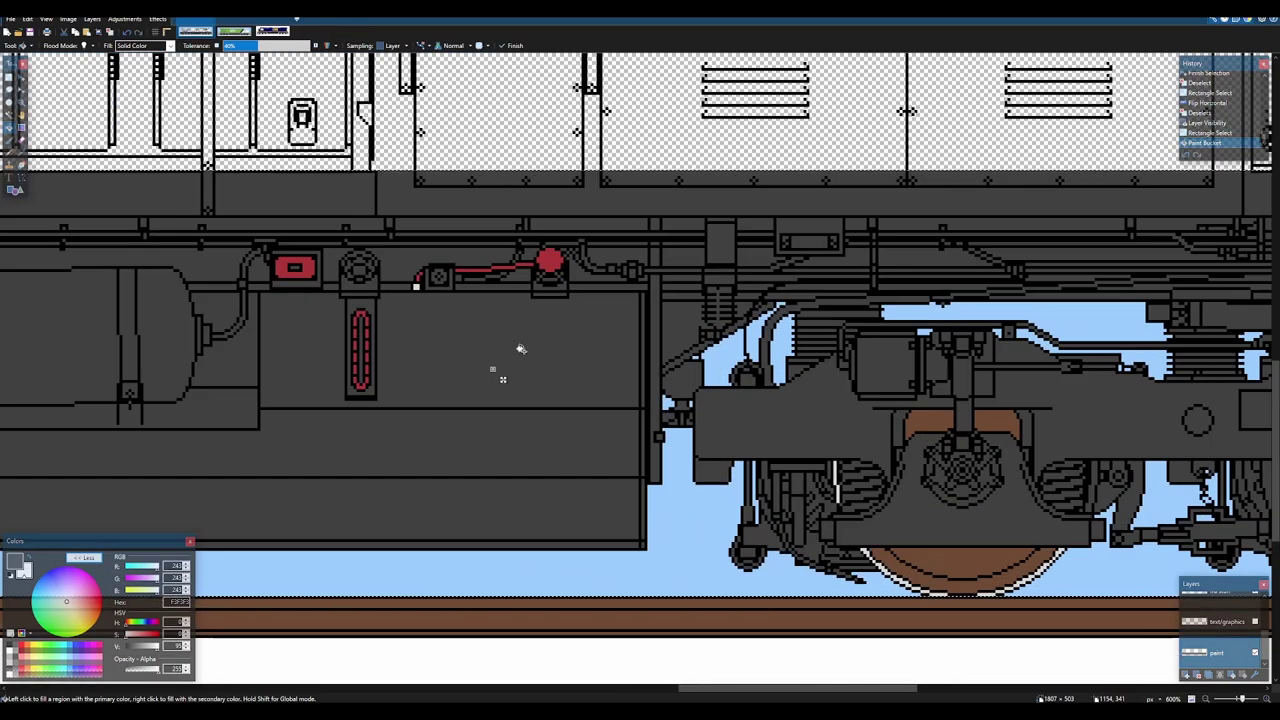
scroll(597, 352, down, 2)
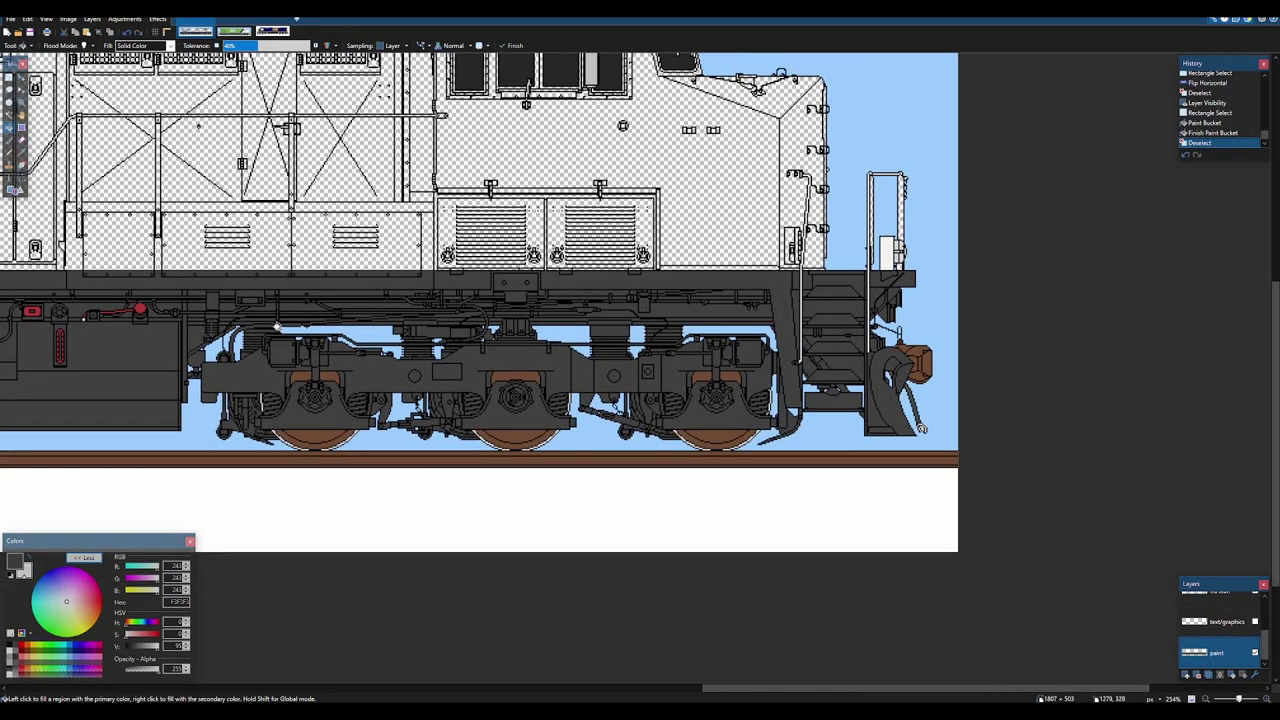
drag(277, 326, 709, 326)
scroll(371, 317, down, 2)
drag(517, 318, 692, 337)
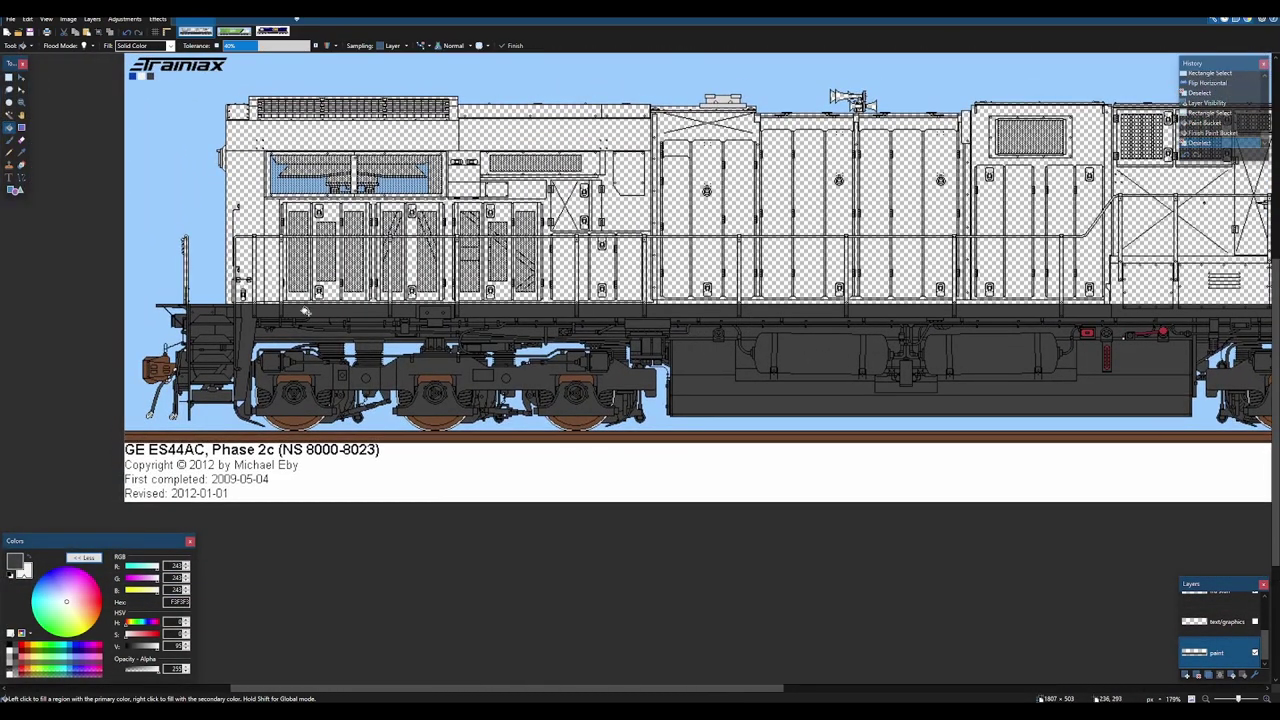
- Try a global fill of all remaining unpainted body areas with off-white F3F3F3, and undo the fill
scroll(305, 311, up, 8)
scroll(292, 278, up, 2)
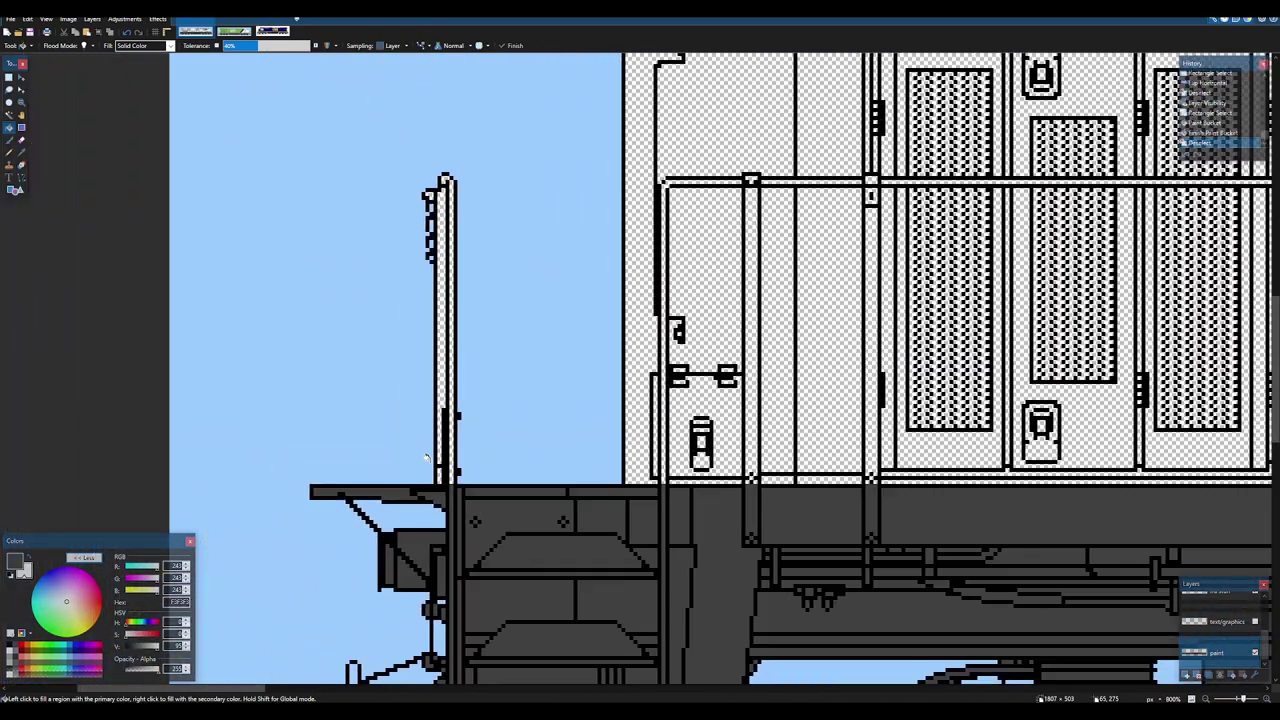
scroll(433, 228, down, 12)
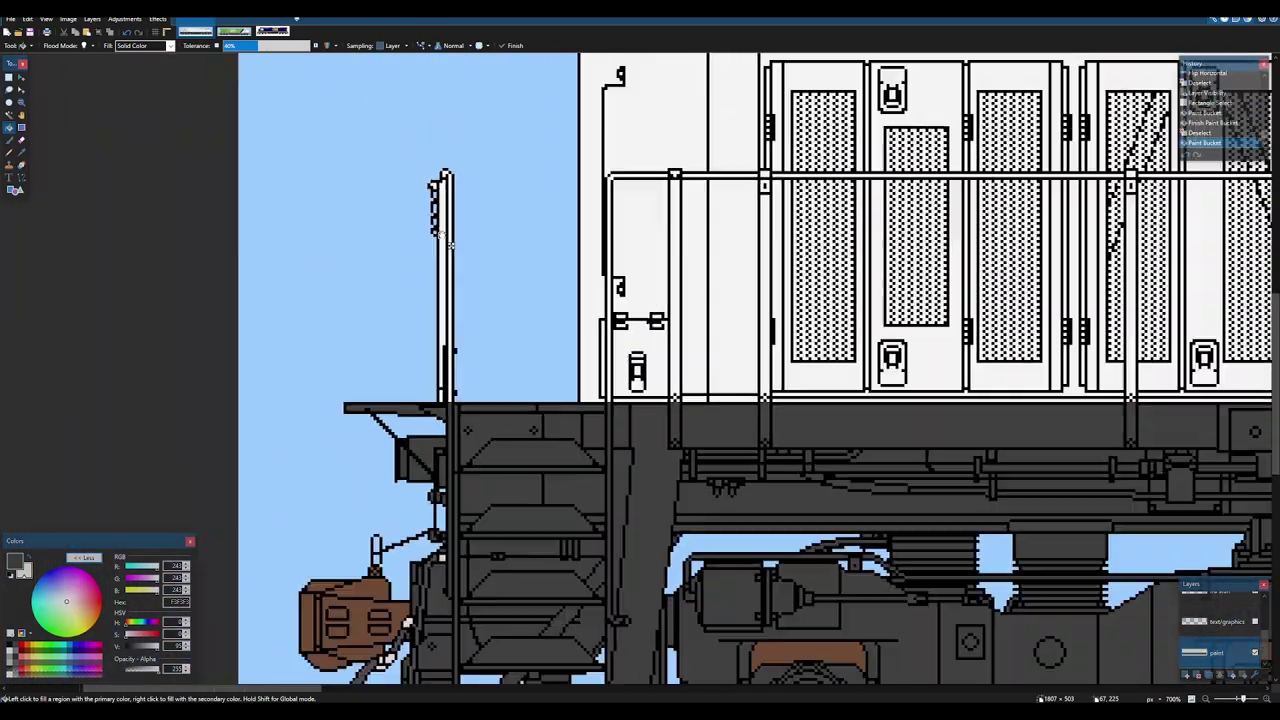
scroll(403, 333, down, 1)
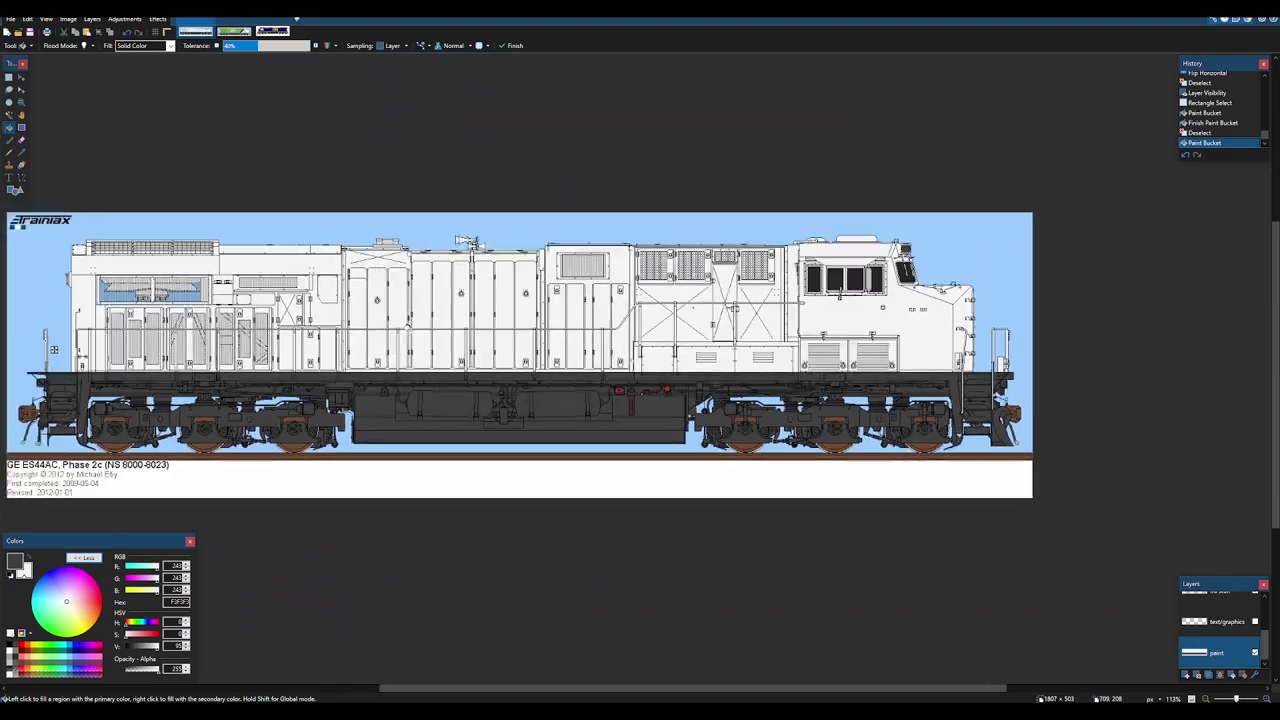
scroll(677, 312, up, 2)
scroll(784, 370, down, 3)
scroll(780, 370, up, 4)
key(ctrl+z)
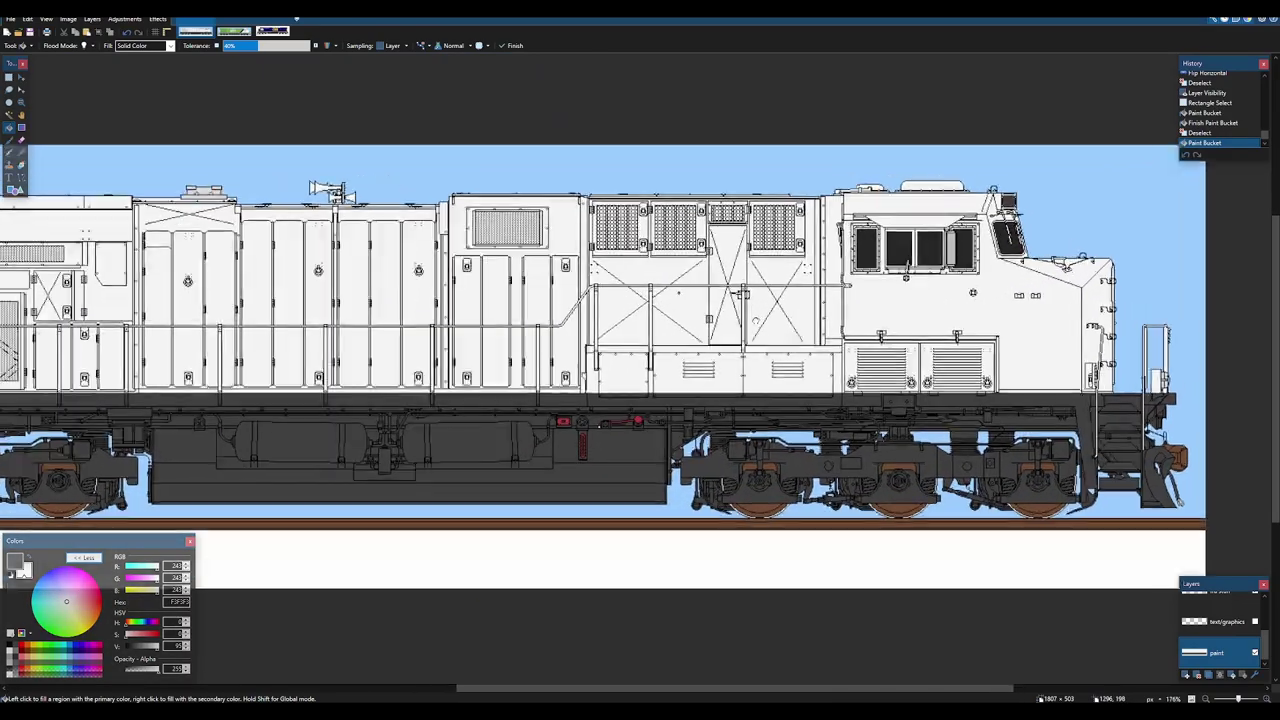
scroll(756, 317, down, 2)
drag(1006, 321, 680, 335)
- Select the equipment above the cab roof, fill it globally with off-white F3F3F3 and deselect
scroll(675, 337, up, 3)
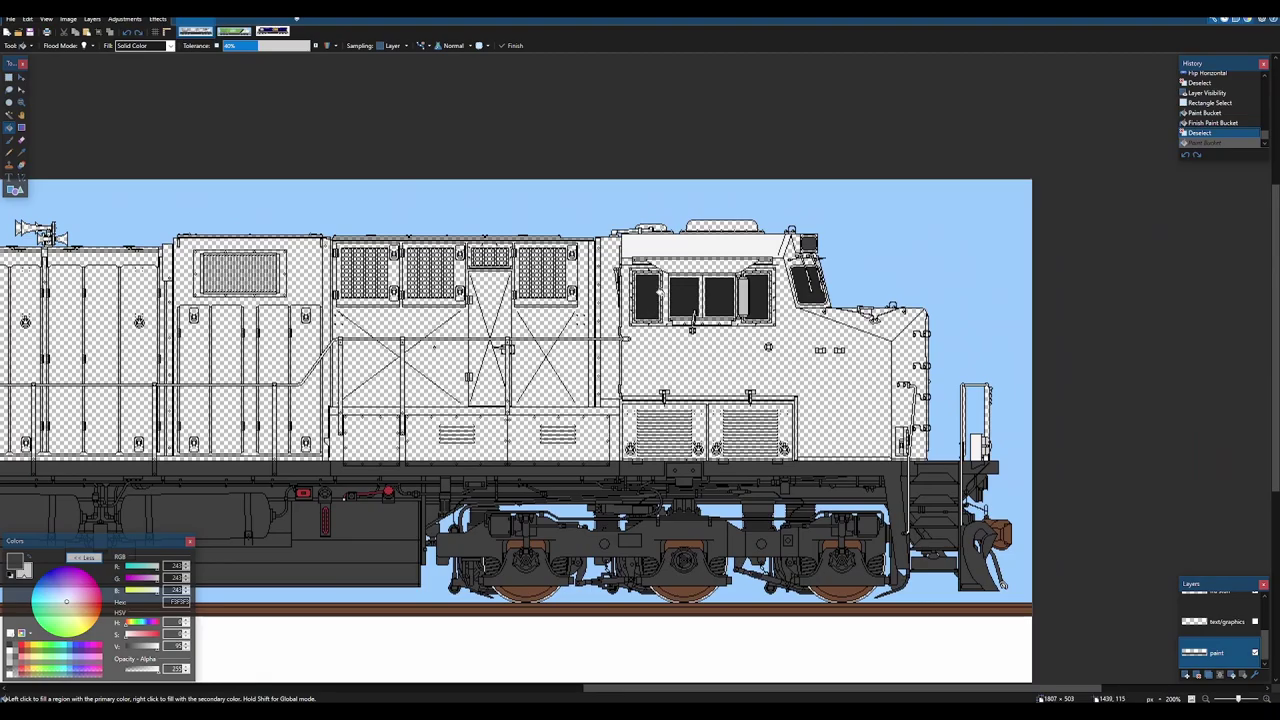
scroll(490, 397, up, 8)
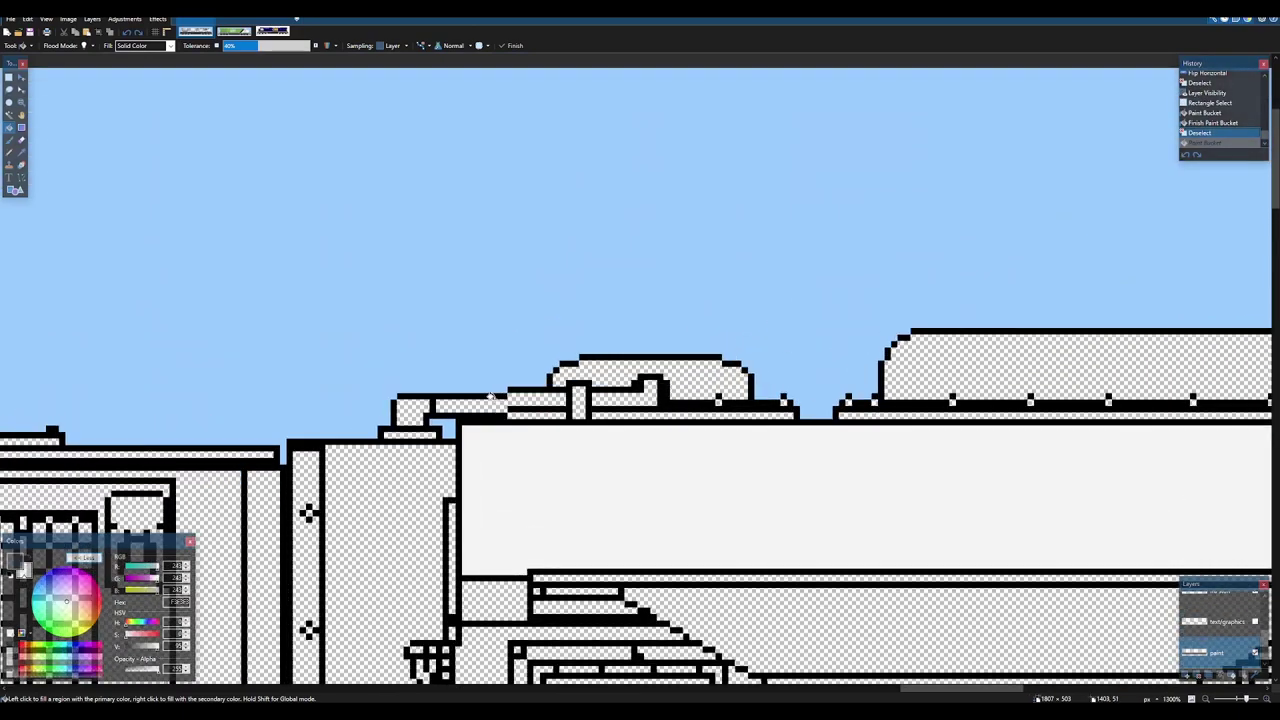
scroll(490, 397, down, 1)
key(s)
mouse_move(248, 400)
mouse_down()
mouse_move(791, 286)
mouse_move(1139, 242)
mouse_up()
key(f)
shift+click(865, 335)
key(ctrl+d)
- Select the thin roof strip above the grille section directly behind the cab
scroll(640, 325, down, 8)
mouse_move(537, 345)
mouse_down()
mouse_move(681, 277)
mouse_move(905, 263)
mouse_up()
scroll(670, 277, down, 4)
scroll(634, 276, up, 3)
drag(270, 258, 523, 268)
scroll(523, 268, up, 1)
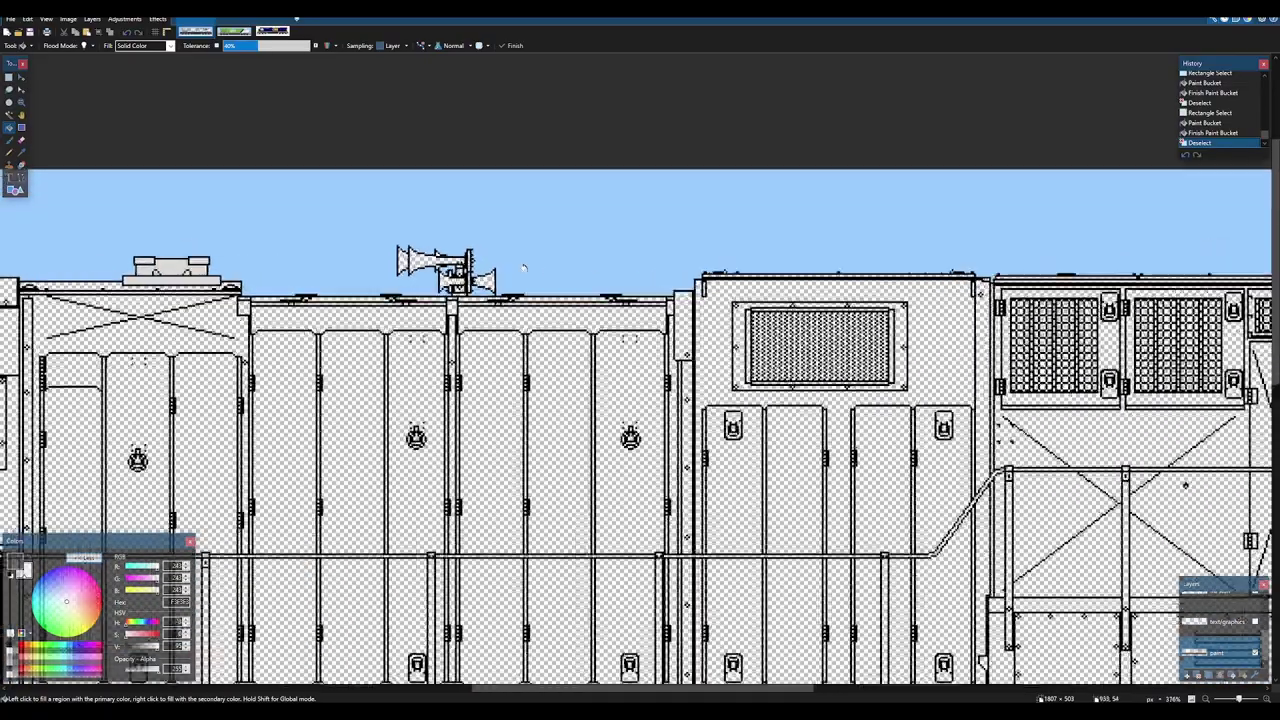
scroll(458, 257, up, 5)
scroll(428, 286, down, 3)
drag(631, 290, 186, 309)
drag(1045, 309, 468, 319)
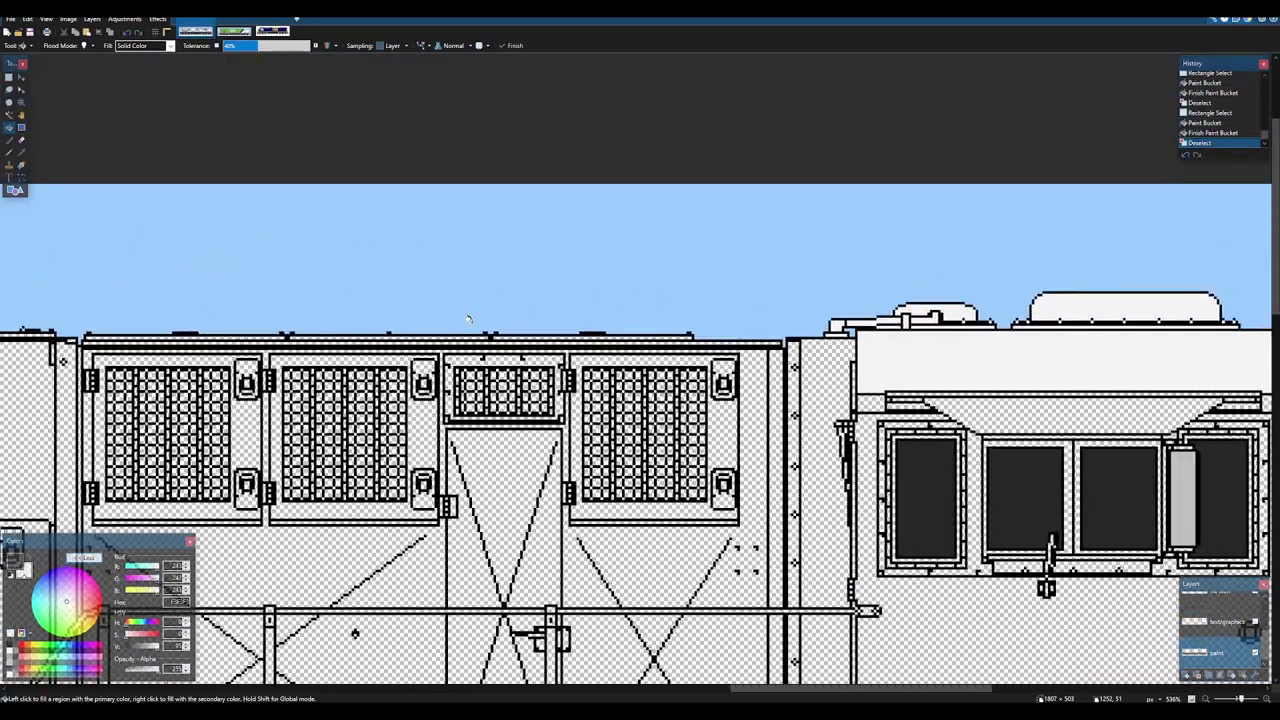
scroll(468, 318, up, 3)
key(s)
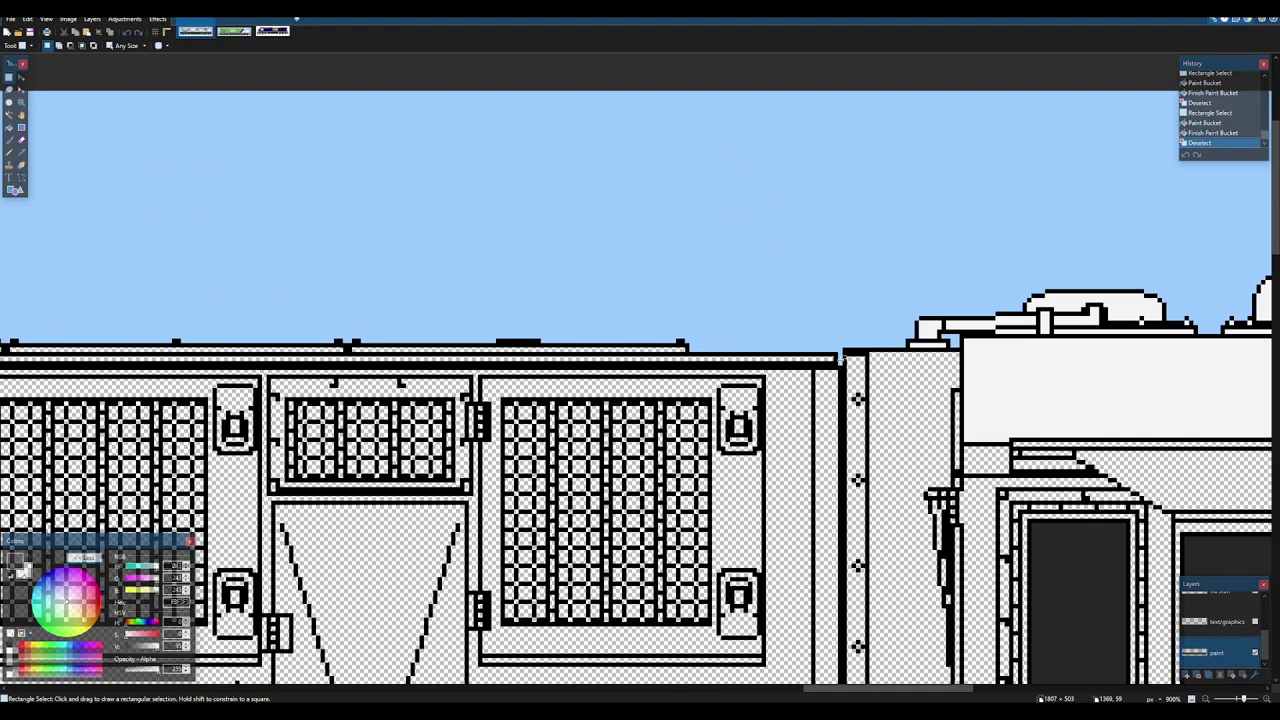
drag(842, 360, 279, 240)
- Extend the selection over the roof strip of the adjoining vented hood section and around the air horn
drag(243, 329, 784, 311)
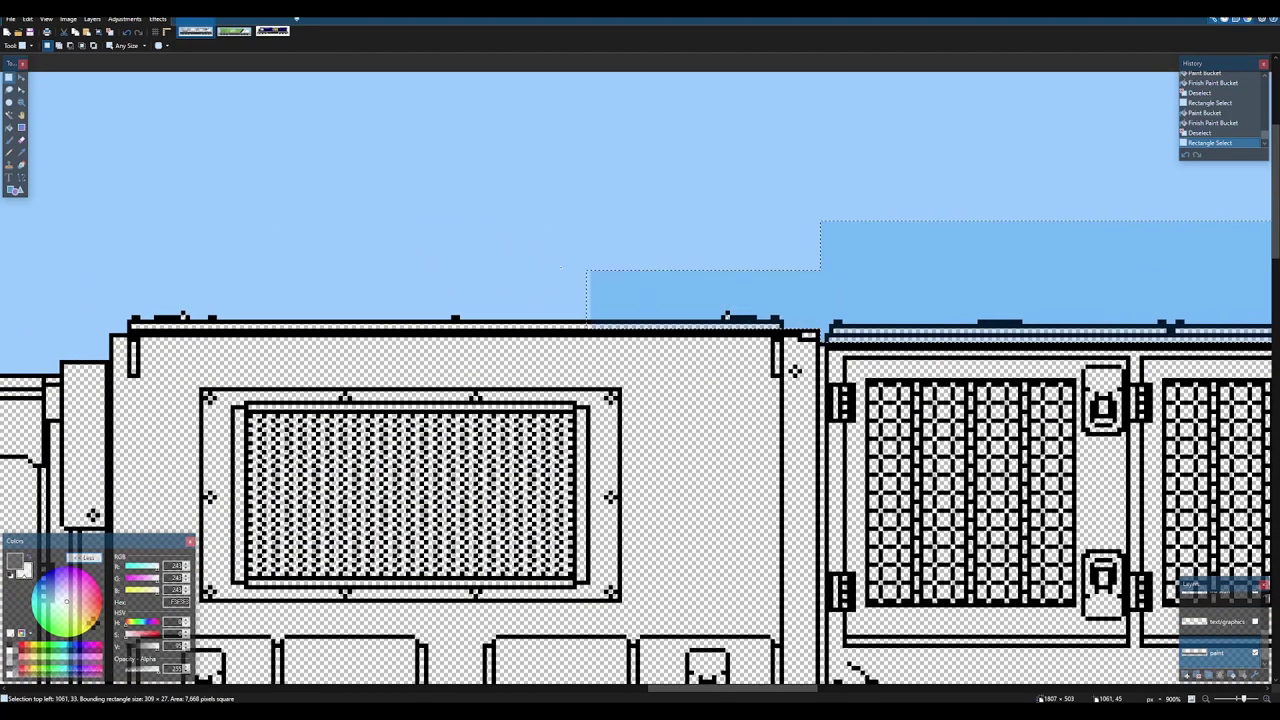
drag(561, 267, 429, 169)
drag(401, 221, 774, 209)
drag(599, 298, 891, 296)
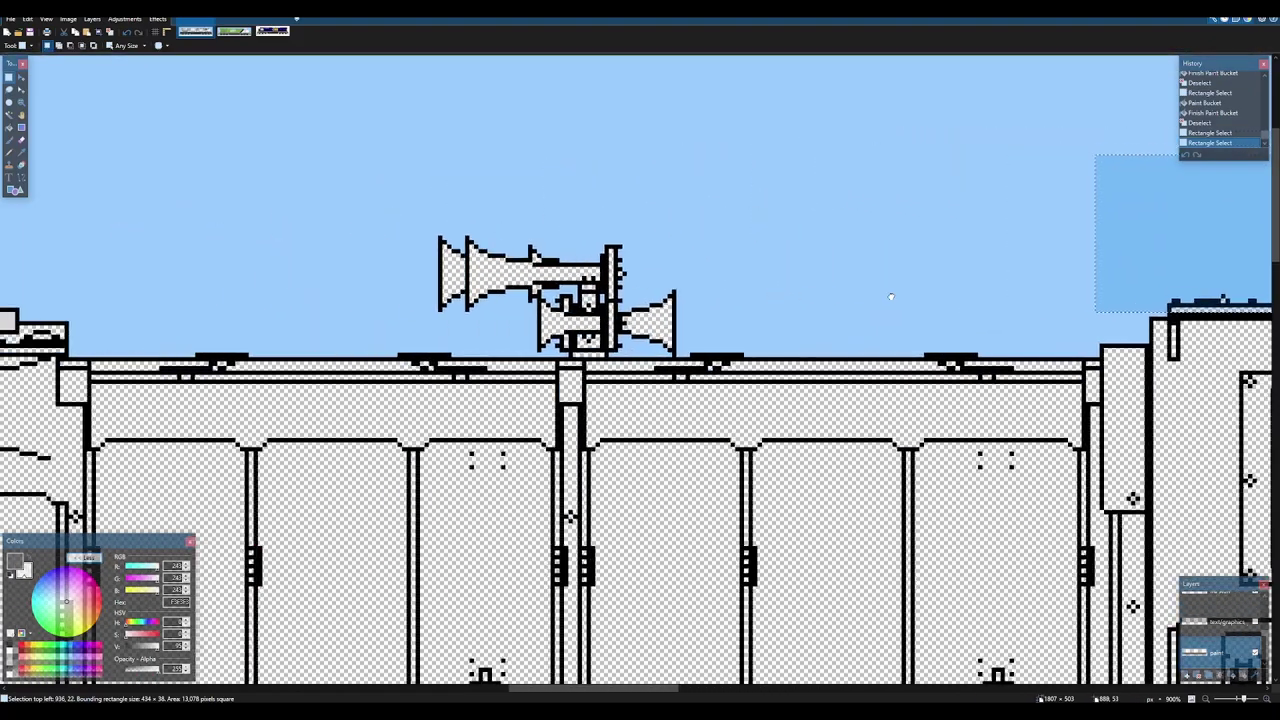
scroll(890, 297, left, 1)
drag(735, 353, 413, 174)
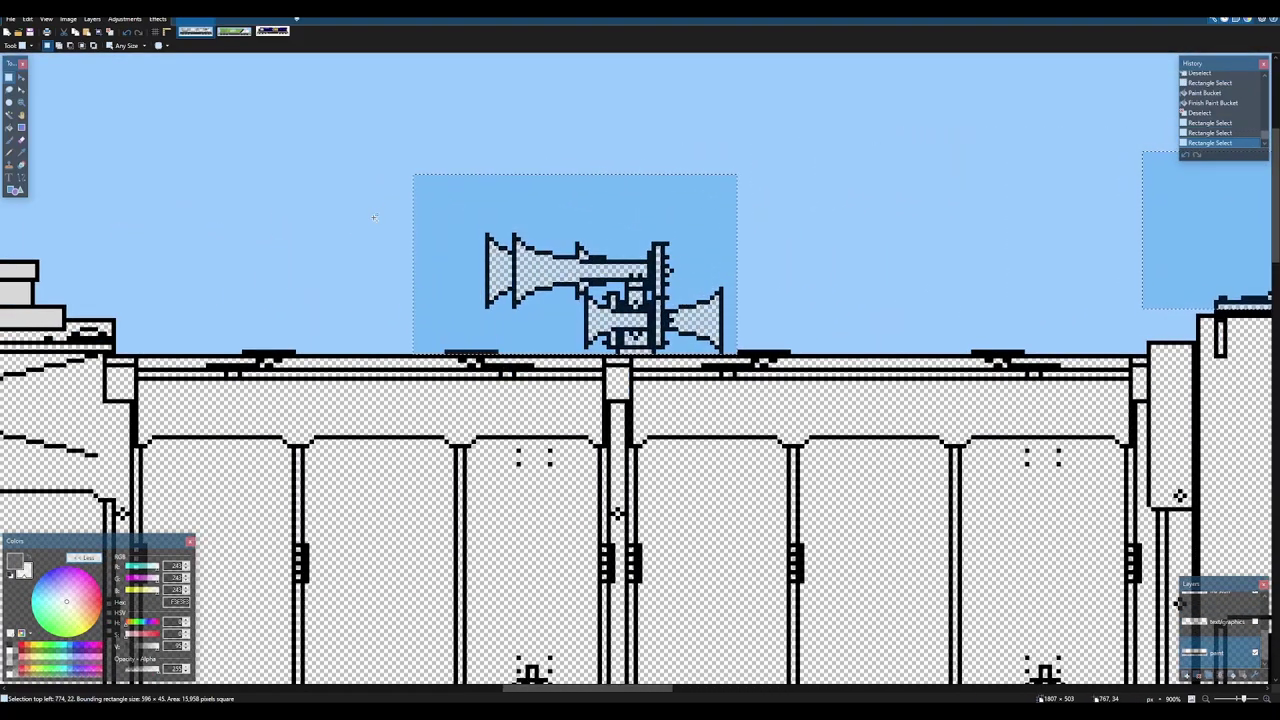
- Fill the selected roof strips and the air horn with the dark gray primary color, then clear the selection
scroll(362, 240, down, 5)
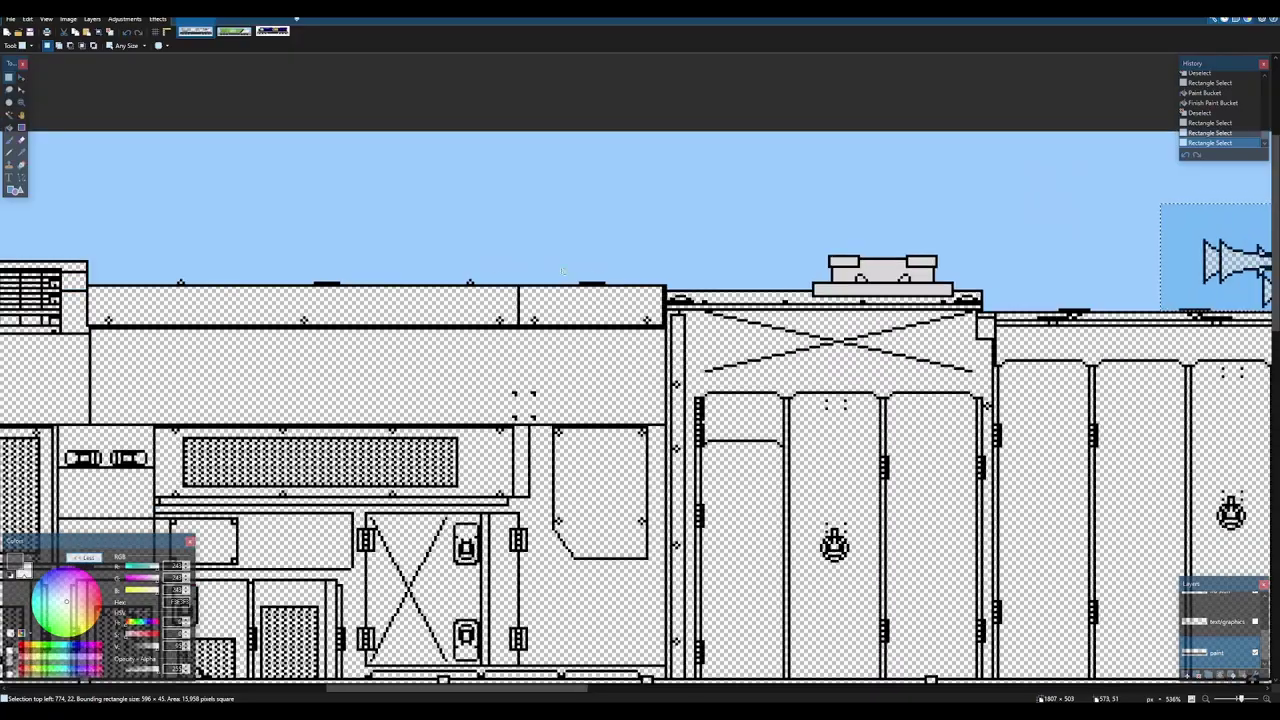
scroll(540, 269, down, 2)
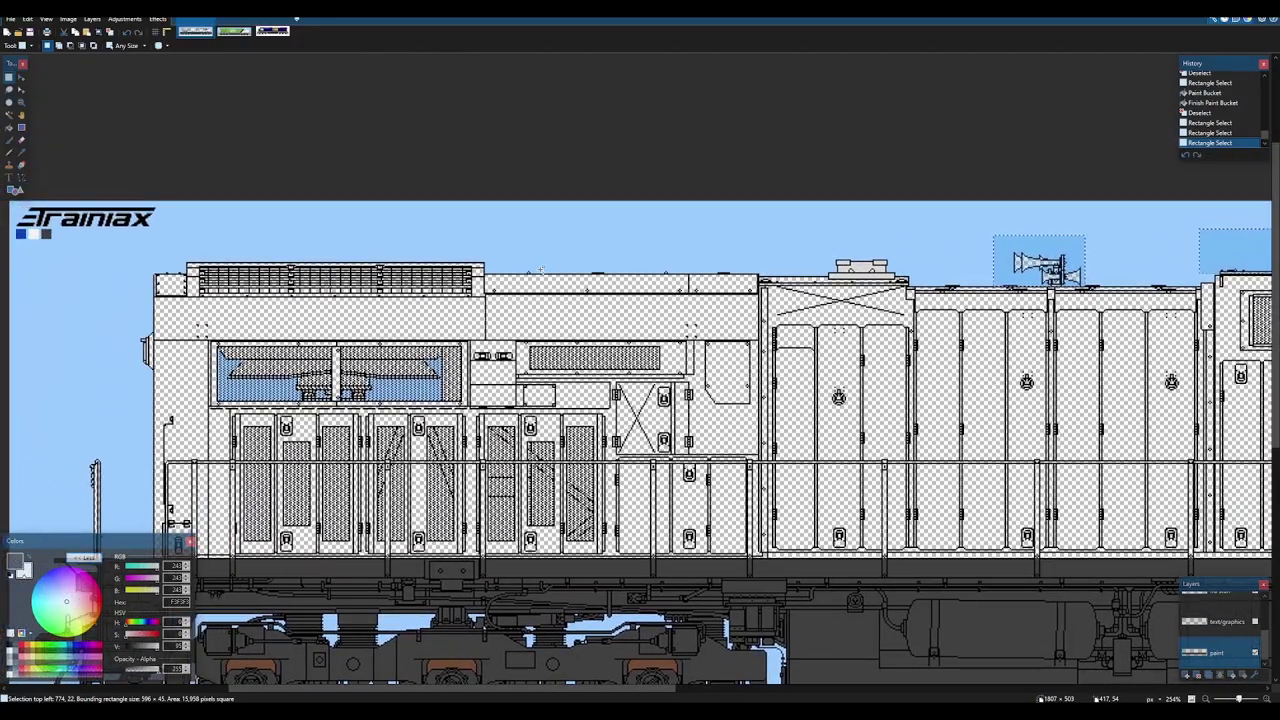
scroll(663, 256, right, 8)
key(f)
click(767, 249)
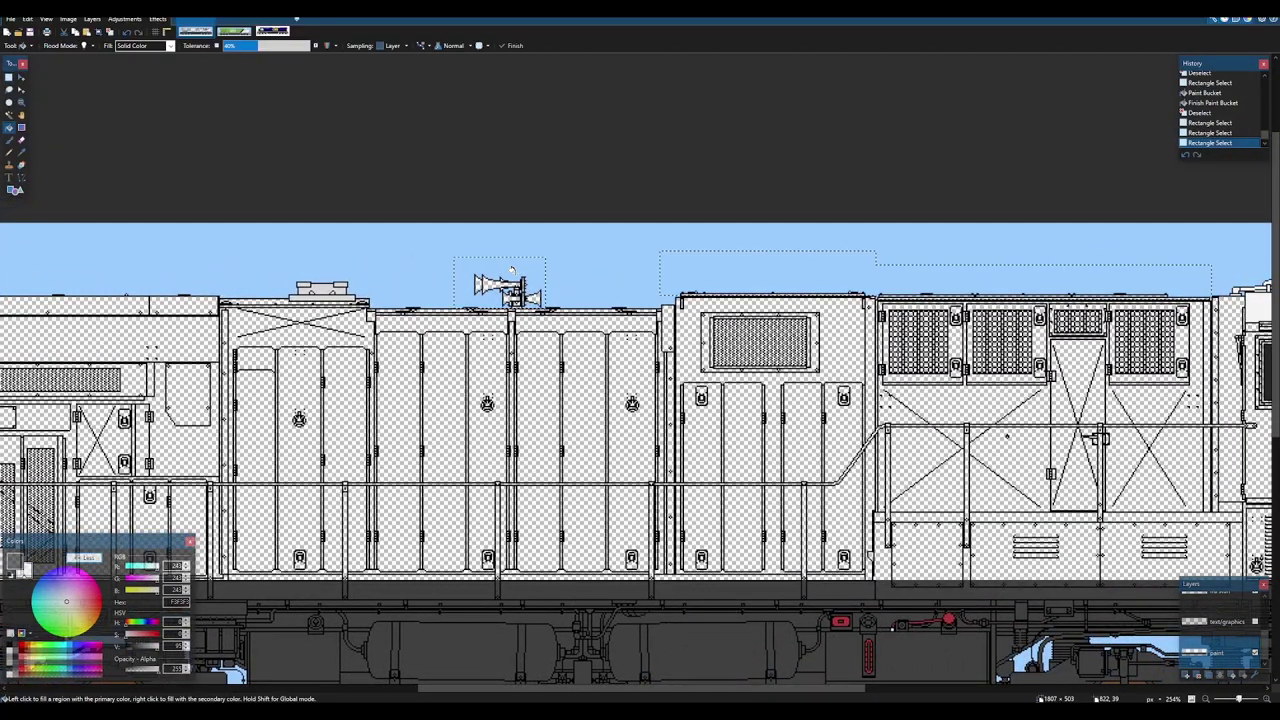
click(767, 250)
mouse_move(929, 259)
mouse_down()
mouse_move(437, 264)
mouse_move(642, 251)
mouse_up()
key(ctrl+d)
- Select the narrow 4 × 11 px area of the light housing at the rear wall, fill it with off-white F3F3F3 and deselect
scroll(430, 265, down, 4)
scroll(1173, 402, up, 5)
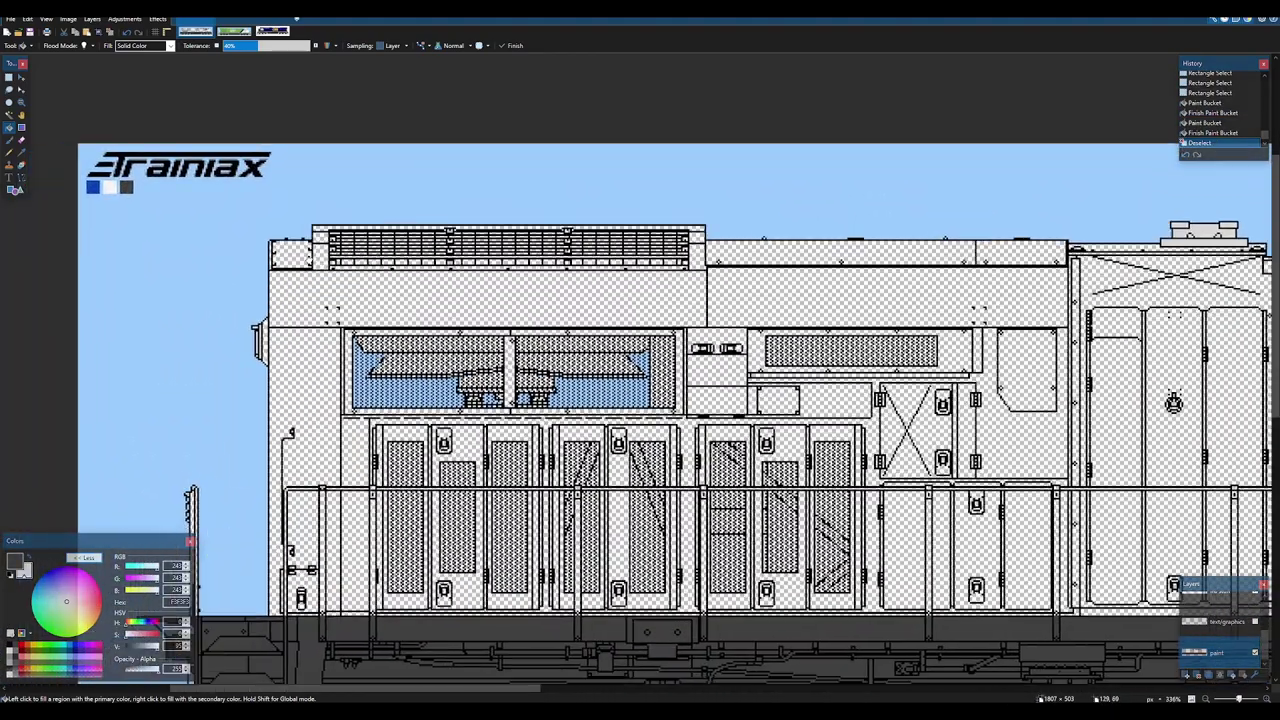
drag(293, 258, 431, 195)
scroll(431, 285, up, 2)
scroll(431, 286, down, 2)
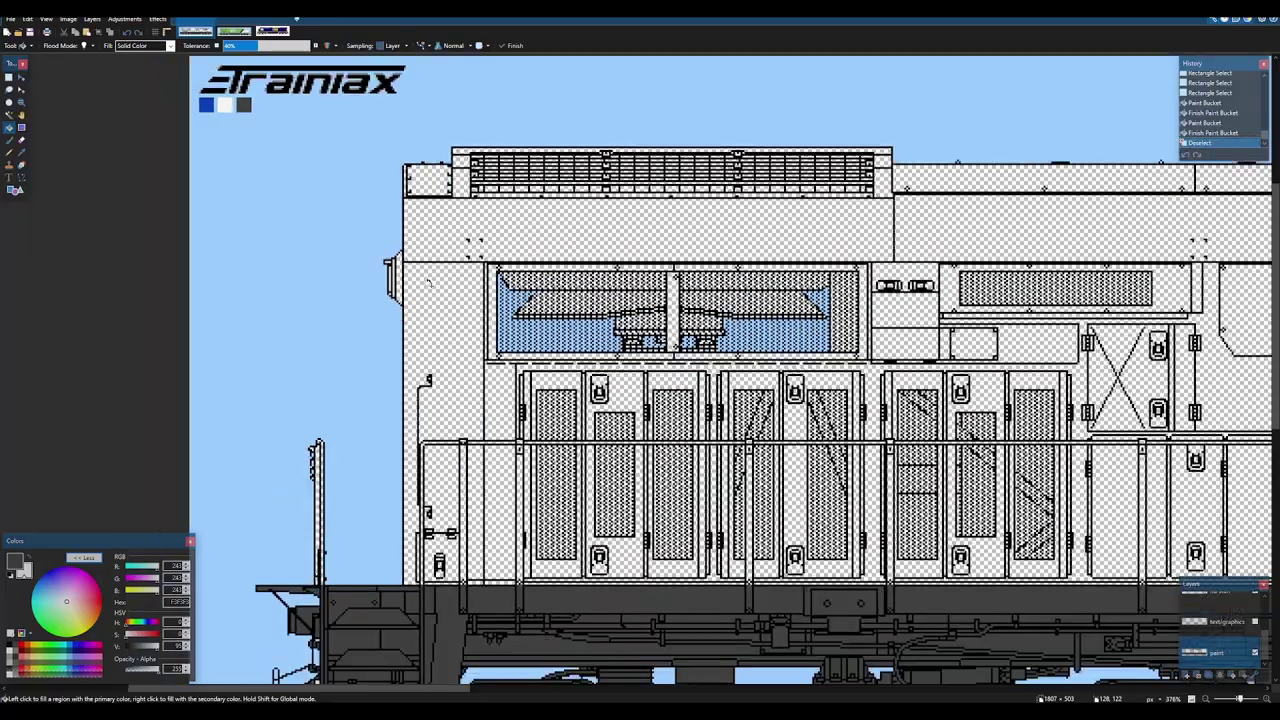
scroll(481, 314, up, 2)
scroll(481, 314, left, 4)
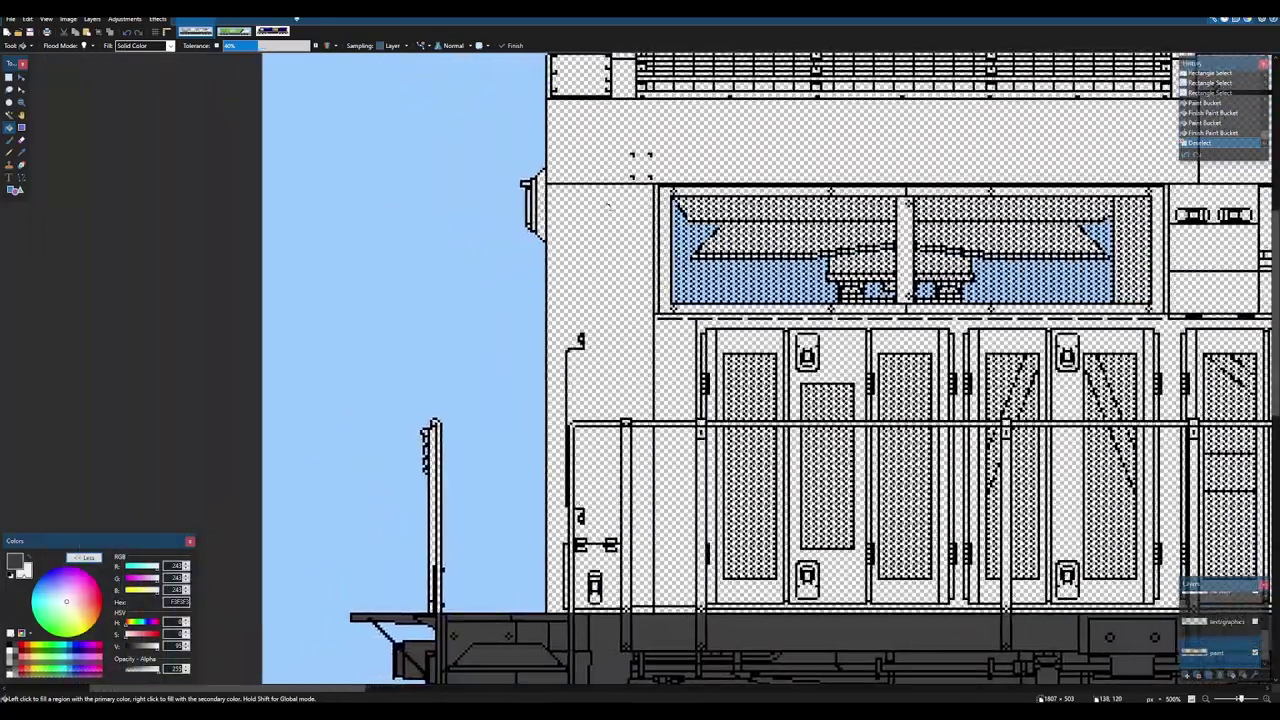
scroll(774, 367, left, 1)
key(s)
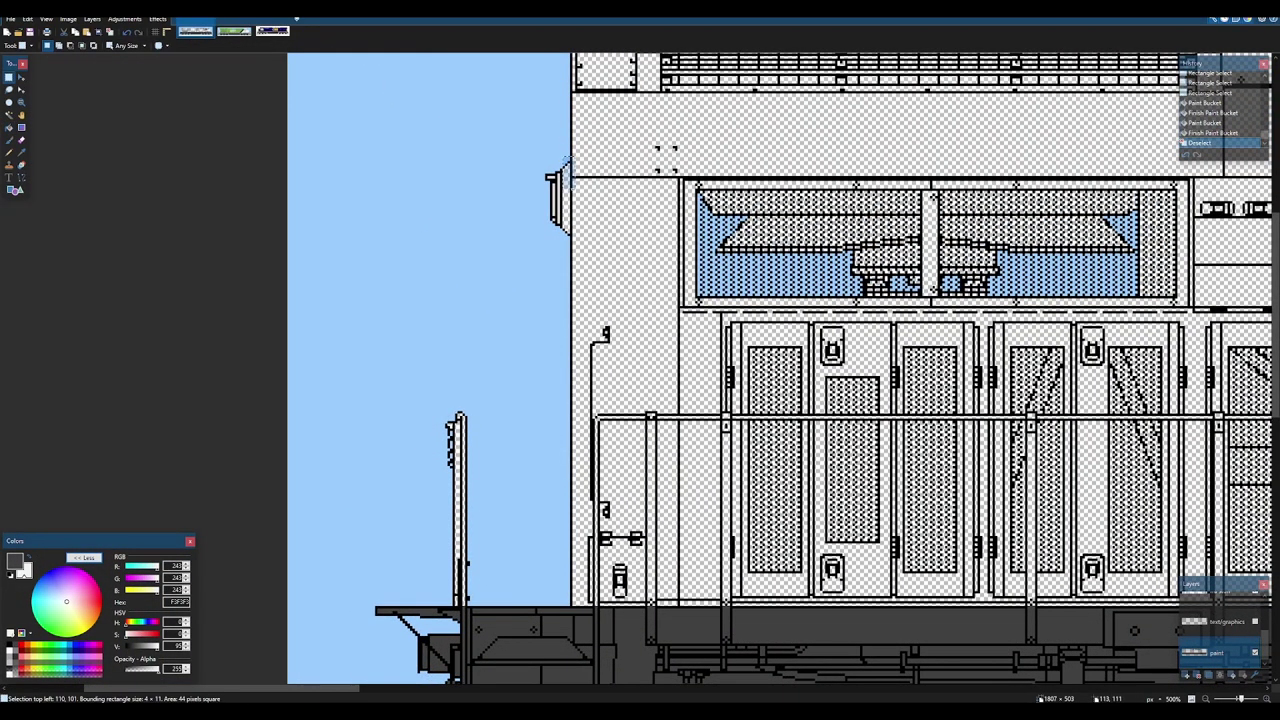
key(f)
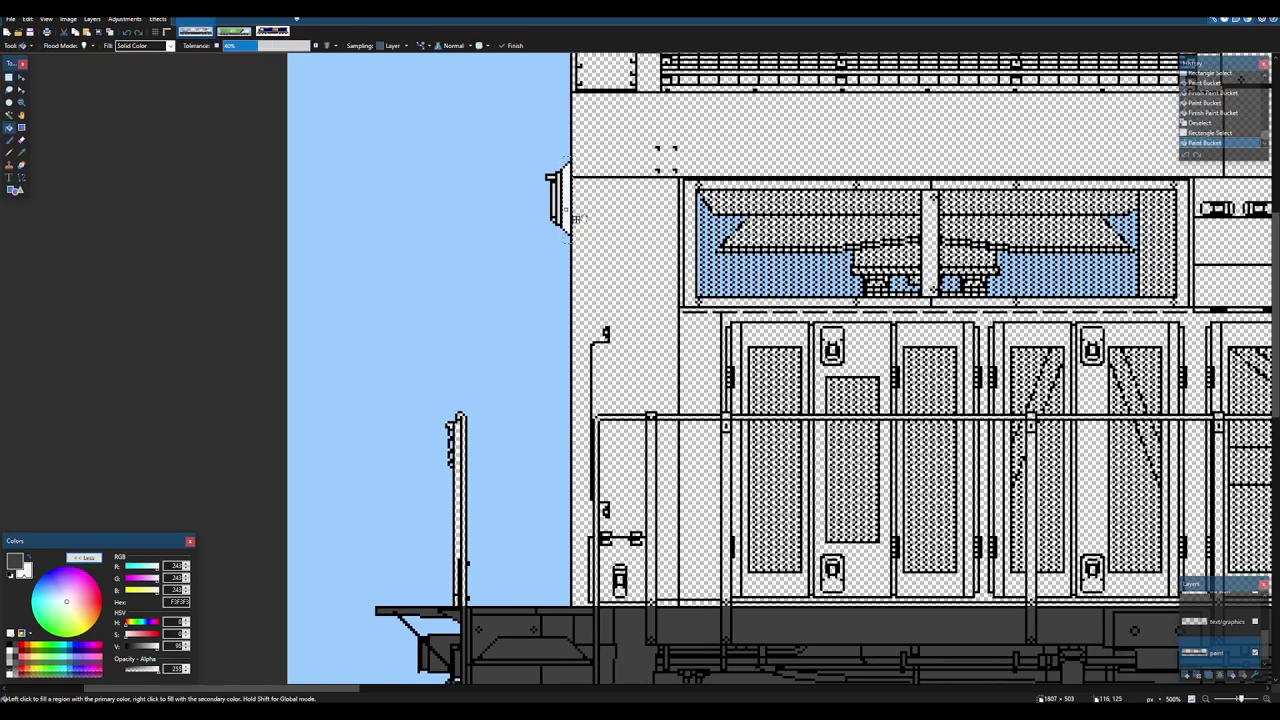
key(ctrl+d)
- Select the tall panel at the rear end of the hood, fill it with off-white F3F3F3 and deselect
key(s)
drag(628, 358, 678, 580)
key(f)
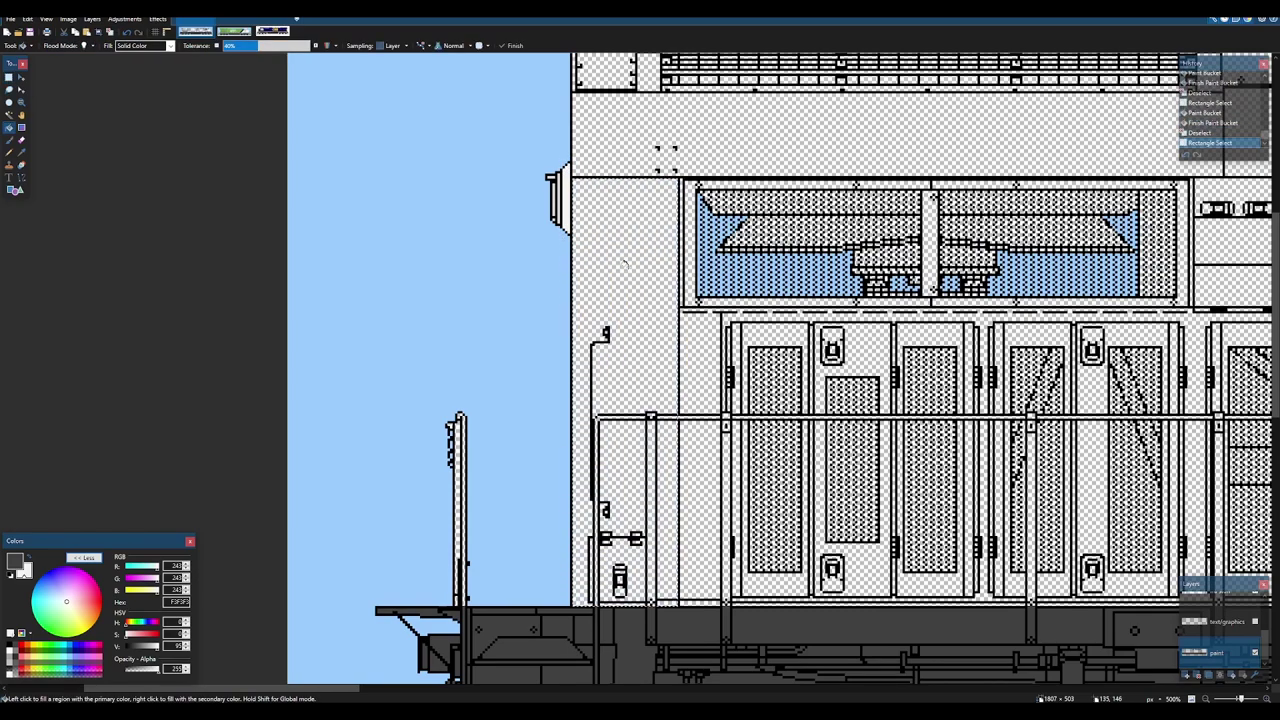
right_click(626, 261)
key(ctrl+d)
- Look over the locomotive drawing from the rear hood to the cab for the body areas still unpainted
scroll(627, 268, down, 3)
scroll(638, 249, down, 3)
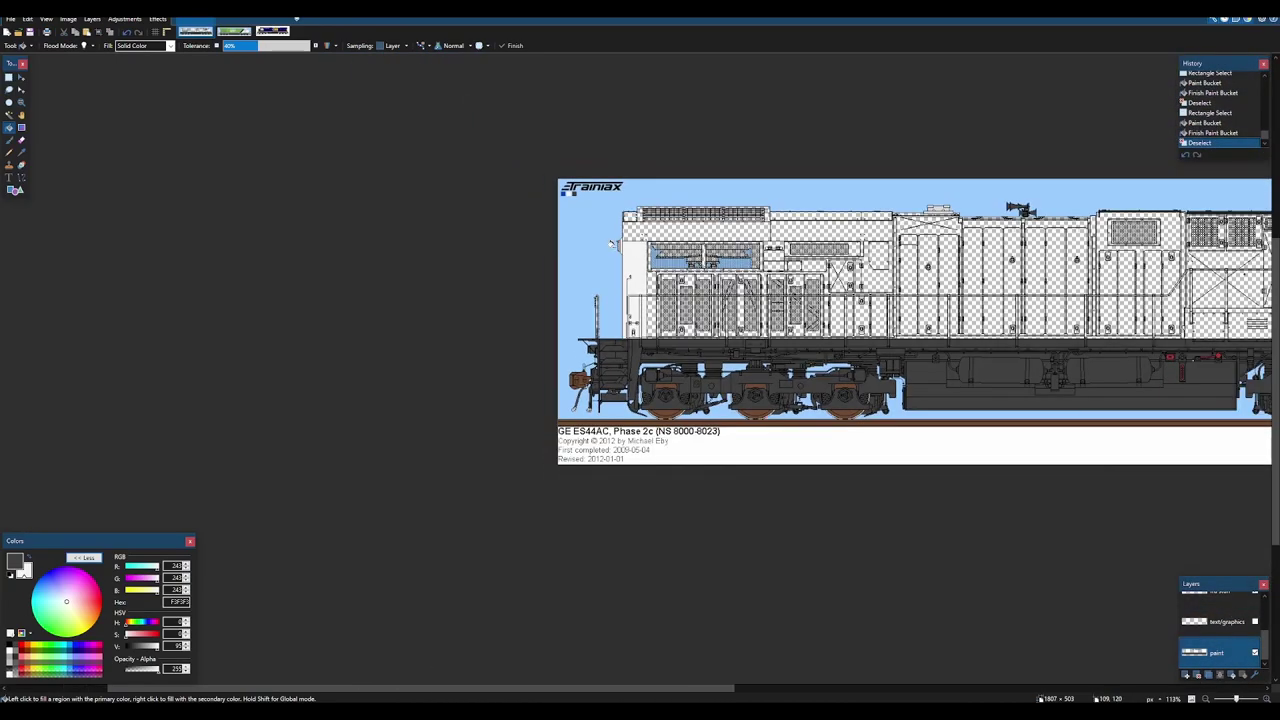
drag(766, 253, 474, 259)
scroll(978, 262, up, 5)
drag(1110, 262, 786, 261)
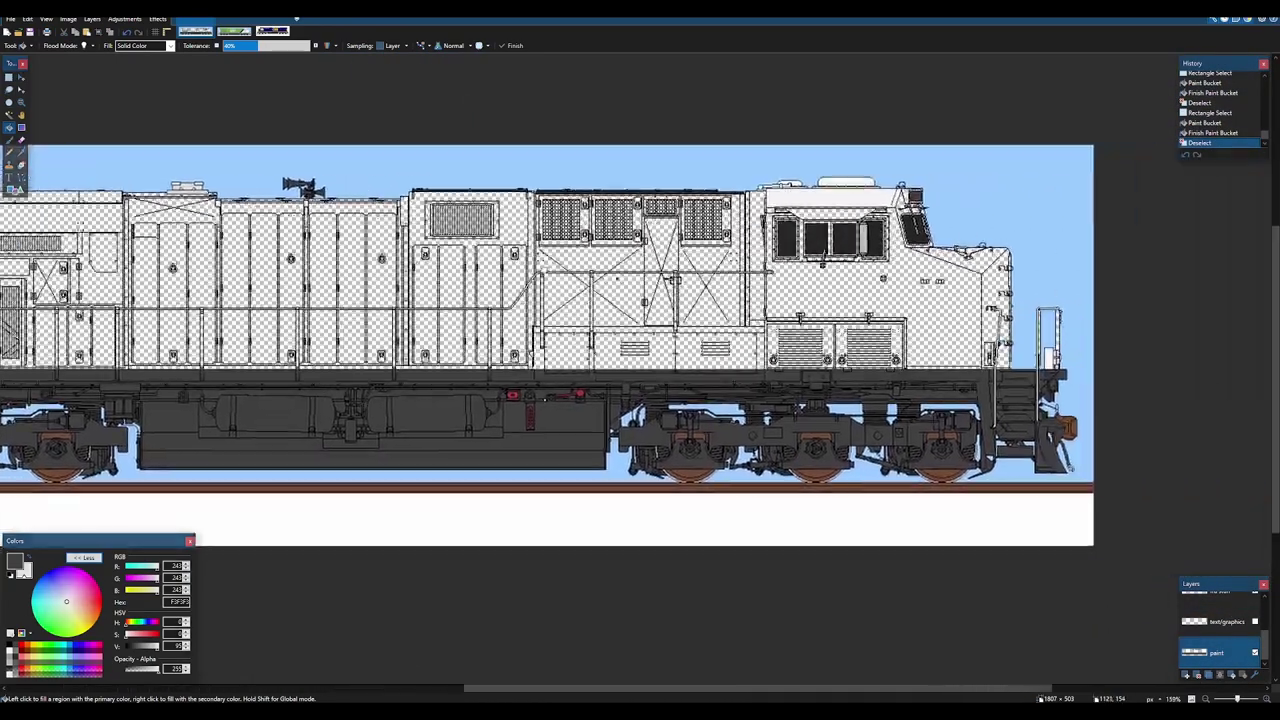
scroll(640, 350, up, 1)
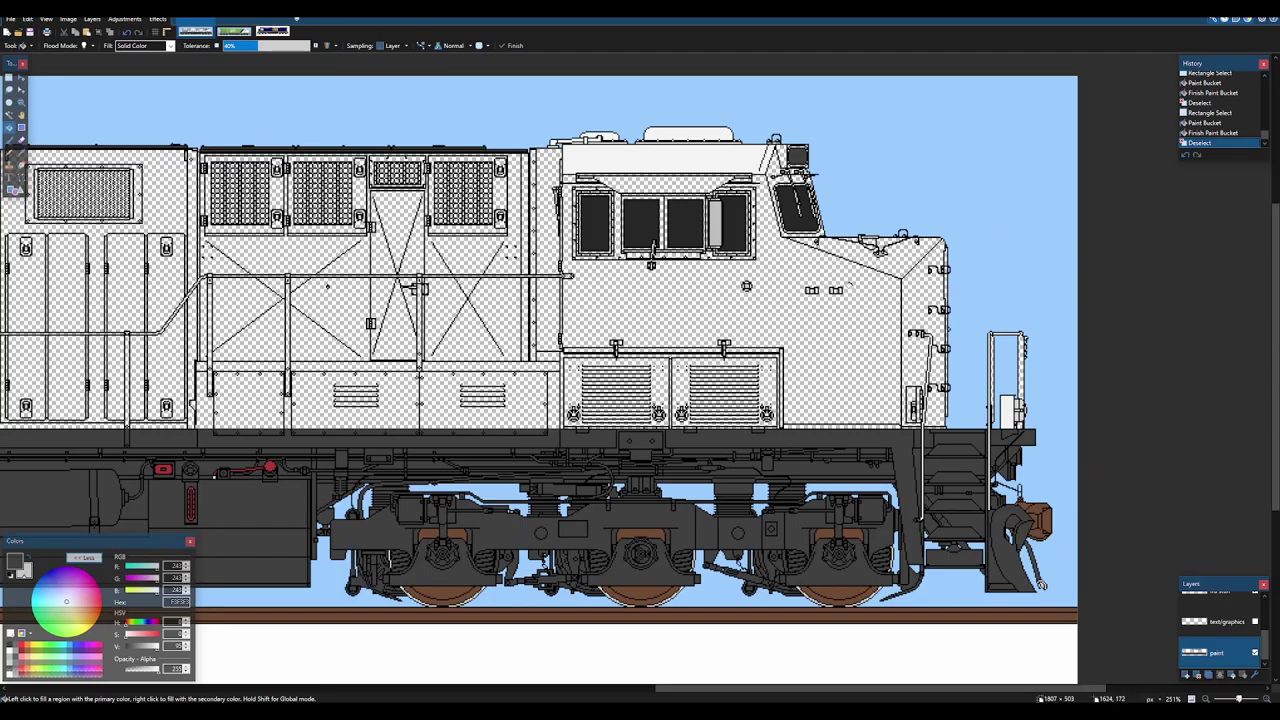
scroll(848, 288, up, 2)
scroll(522, 206, up, 1)
scroll(681, 289, down, 1)
- Examine the diagonal dark gray stripe between the green hood and white cab on the SwiftRail reference drawing
drag(410, 175, 585, 273)
scroll(655, 292, down, 1)
scroll(651, 293, down, 1)
scroll(585, 273, up, 2)
scroll(655, 298, down, 1)
drag(655, 298, 727, 272)
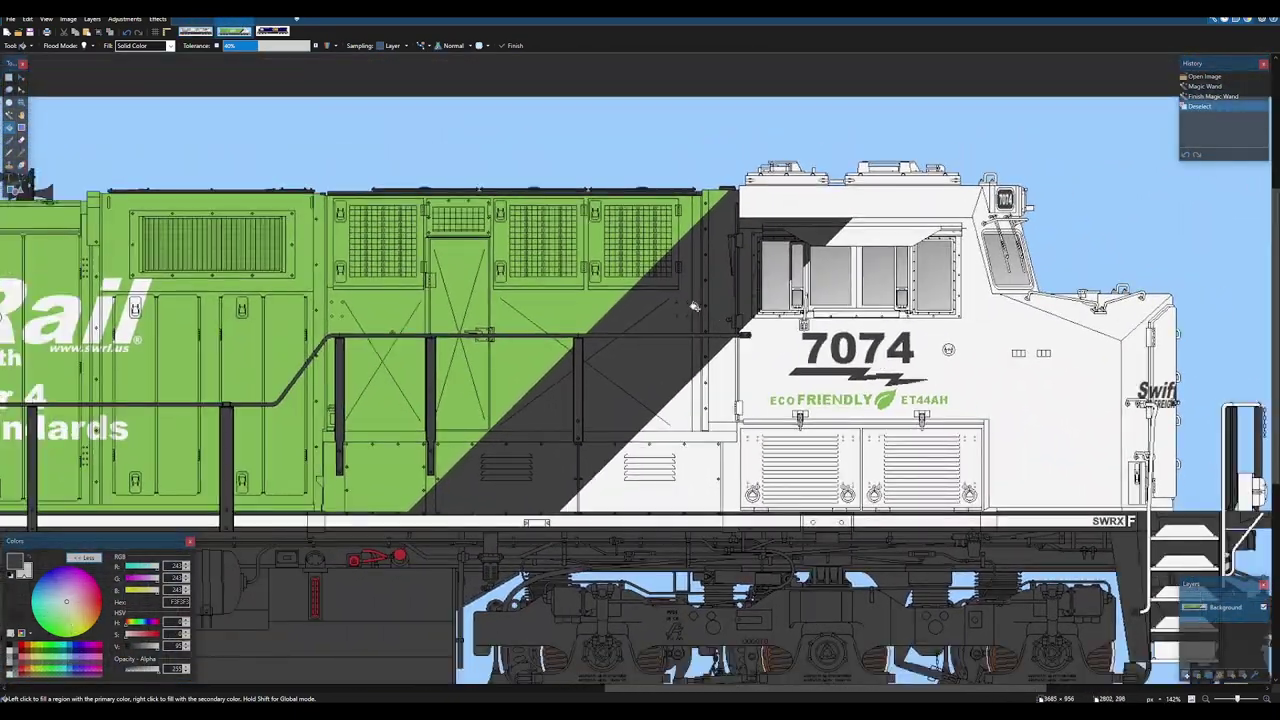
scroll(694, 306, down, 1)
drag(696, 304, 722, 287)
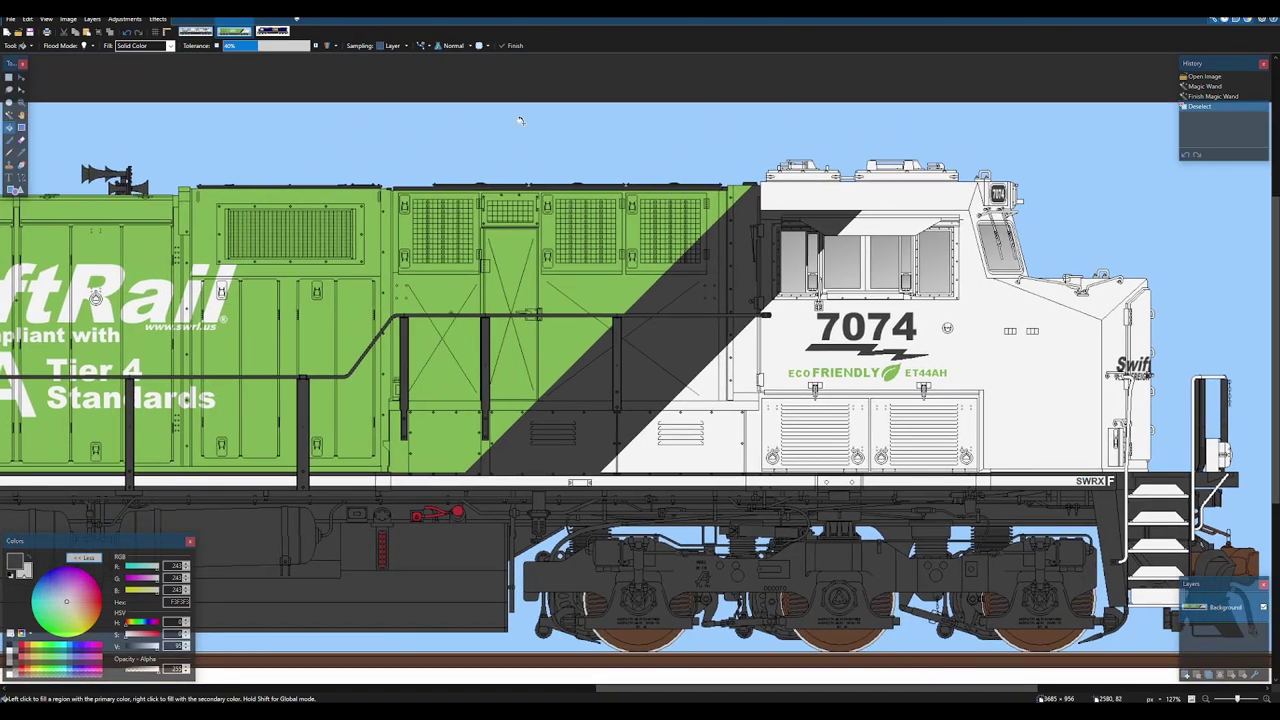
click(271, 32)
click(234, 30)
scroll(660, 320, up, 1)
scroll(683, 292, up, 5)
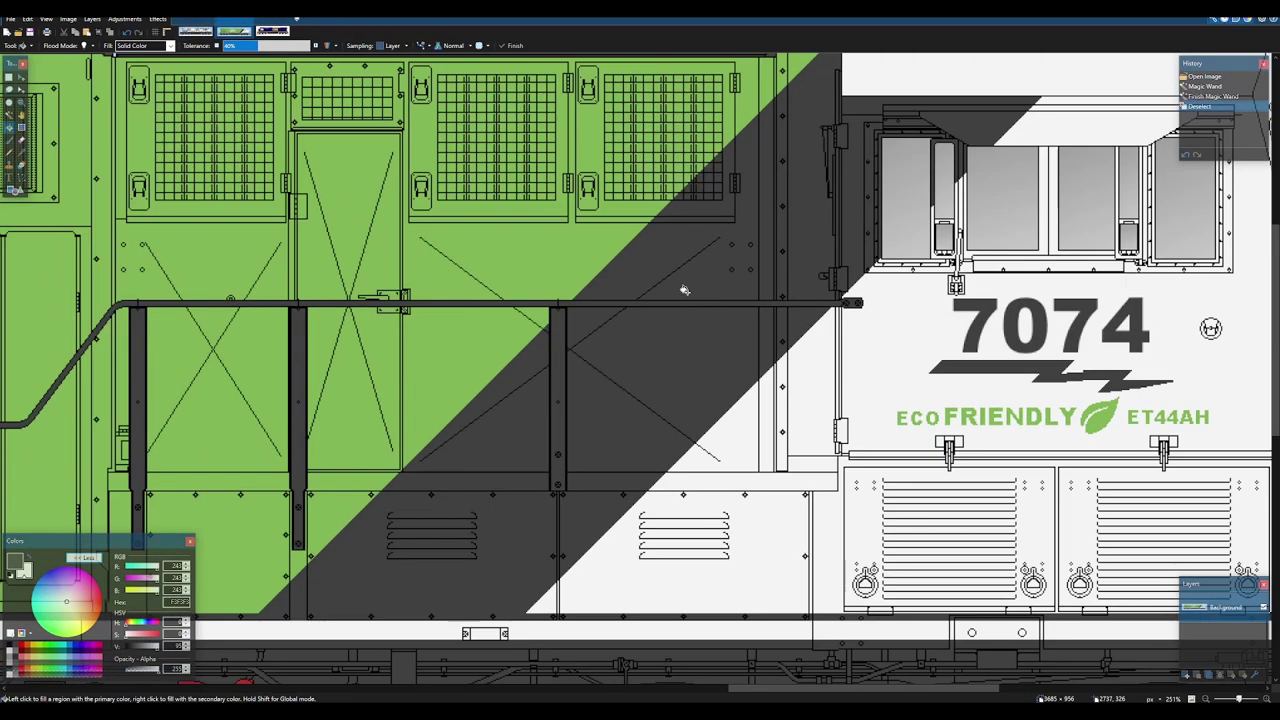
scroll(682, 289, down, 7)
scroll(666, 307, down, 1)
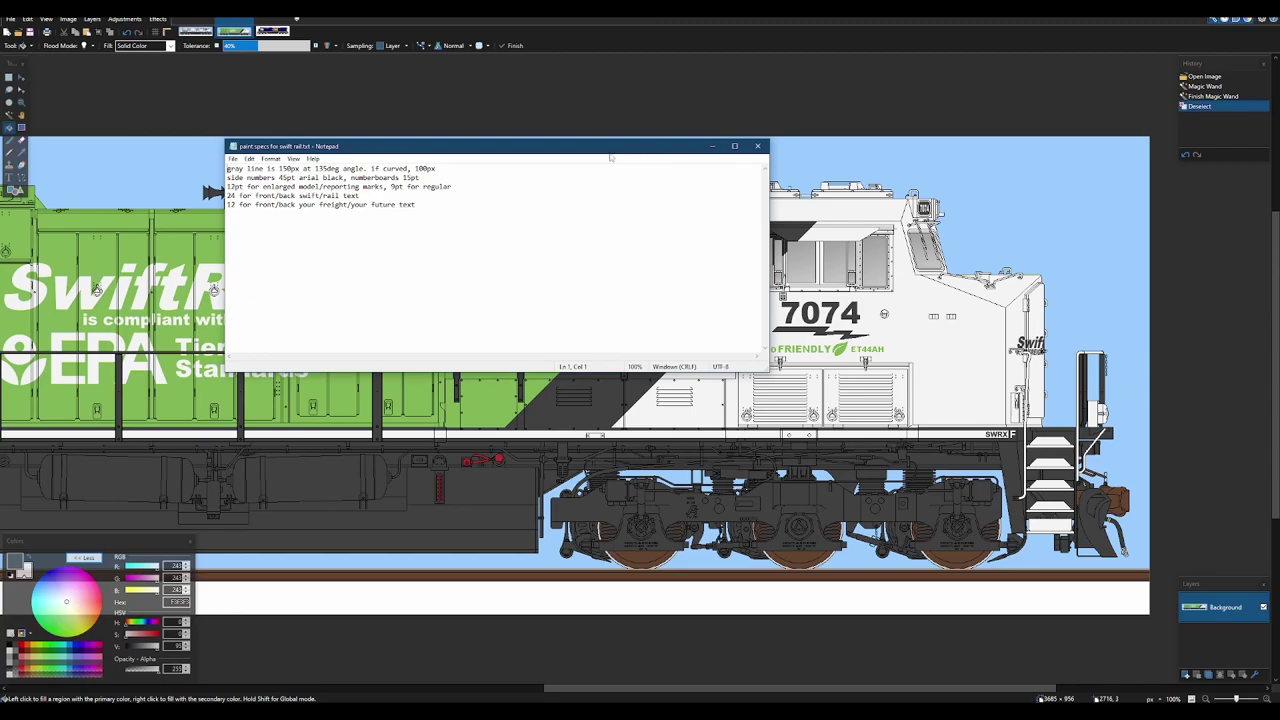
- Read the gray line's width and angle in the Notepad file of SwiftRail paint specs, then put the notes away
drag(228, 169, 387, 215)
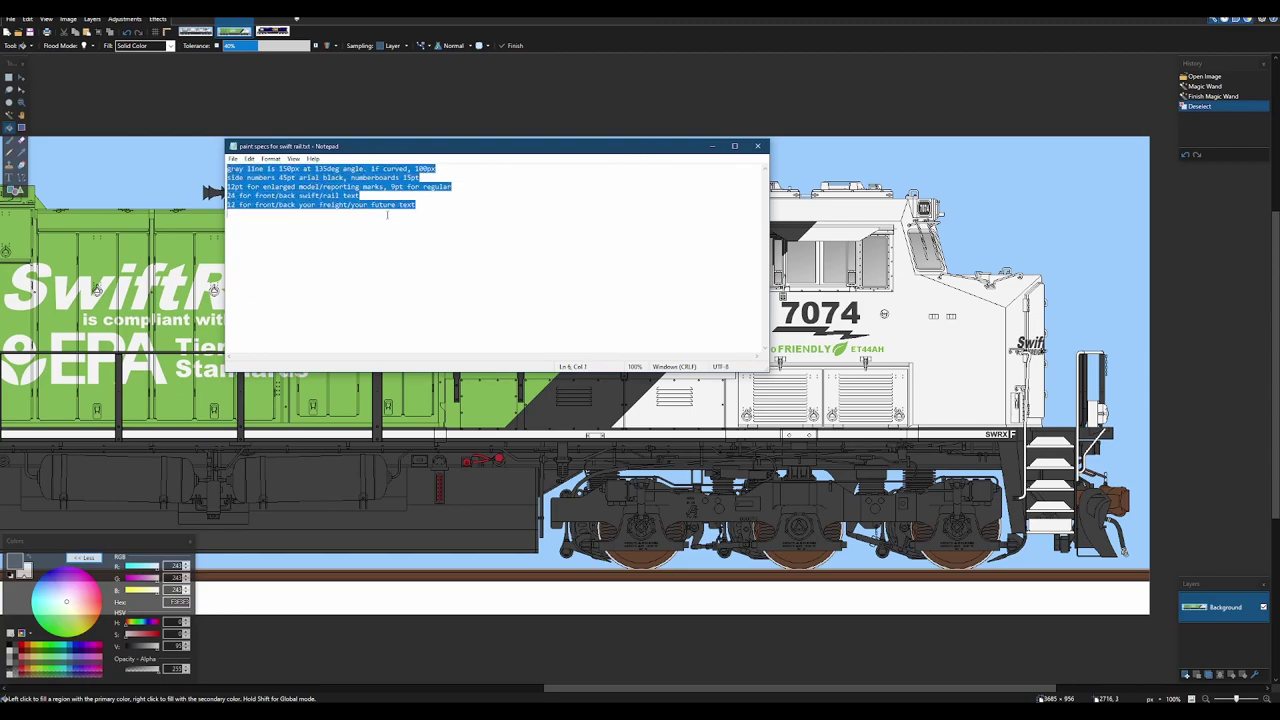
click(424, 203)
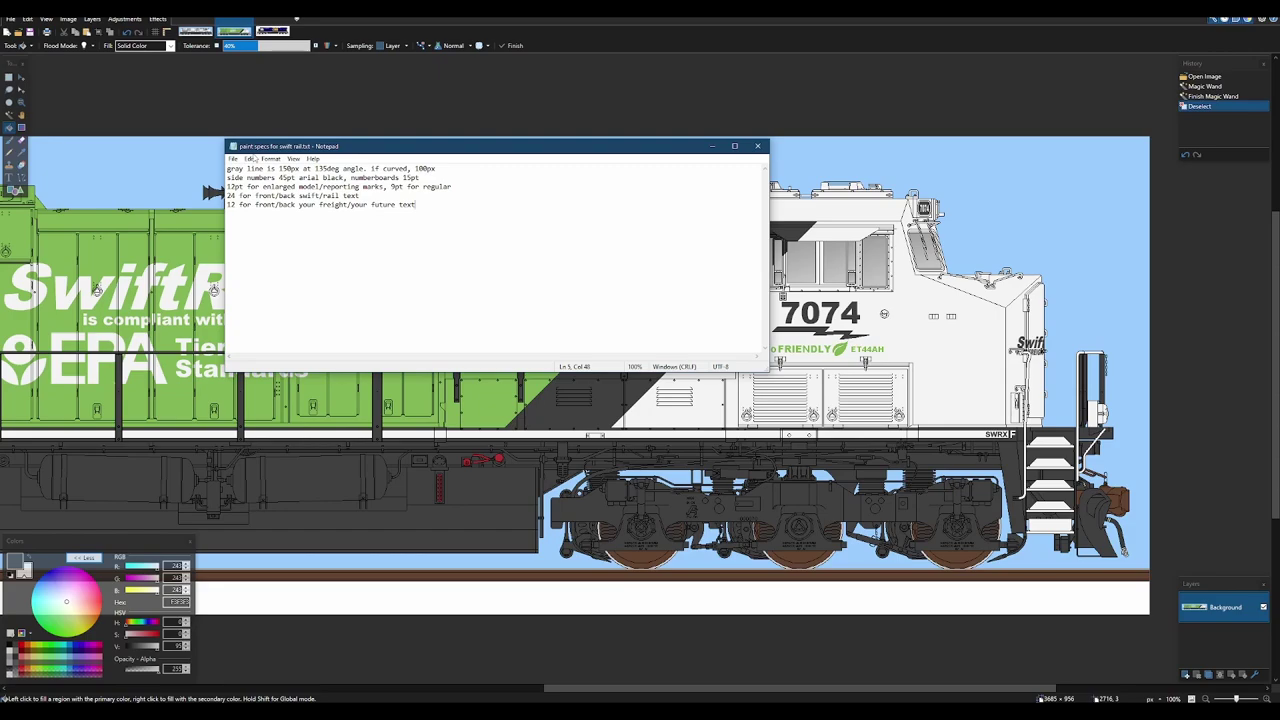
drag(228, 170, 356, 170)
click(712, 146)
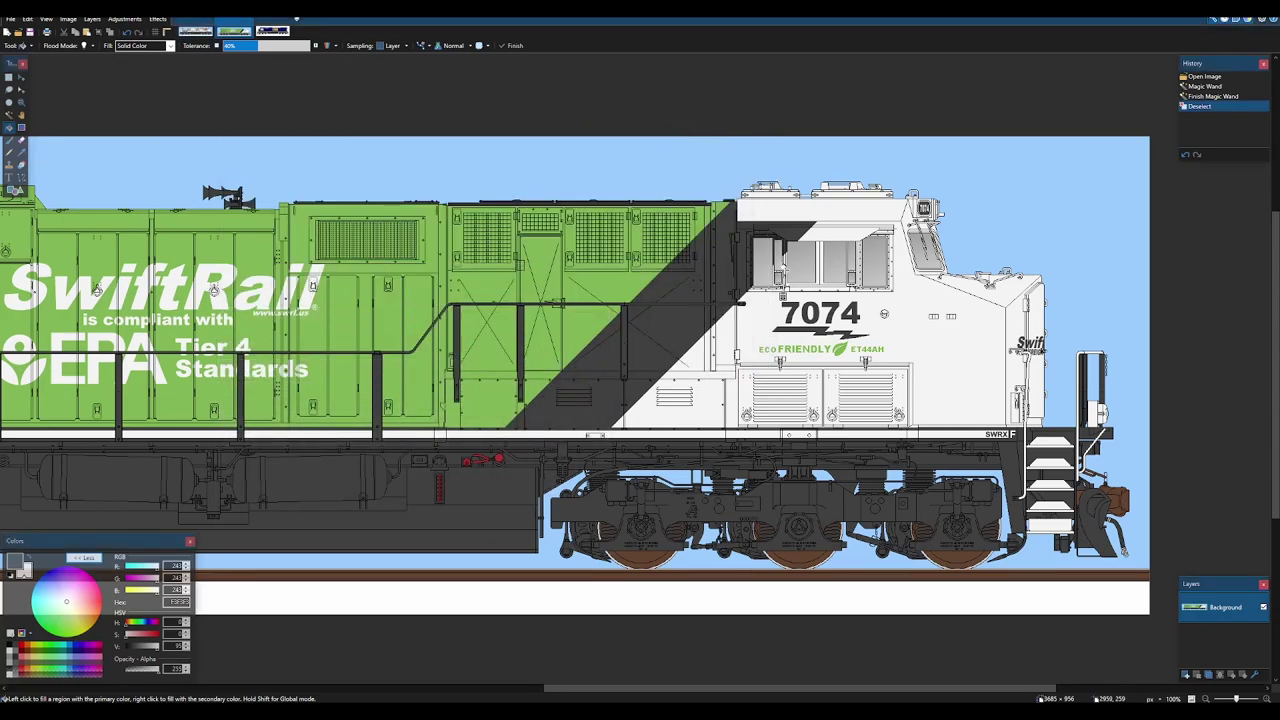
- Inspect where the gray stripe's front edge meets the cab window corner on the reference drawing
scroll(755, 281, up, 10)
scroll(710, 330, up, 1)
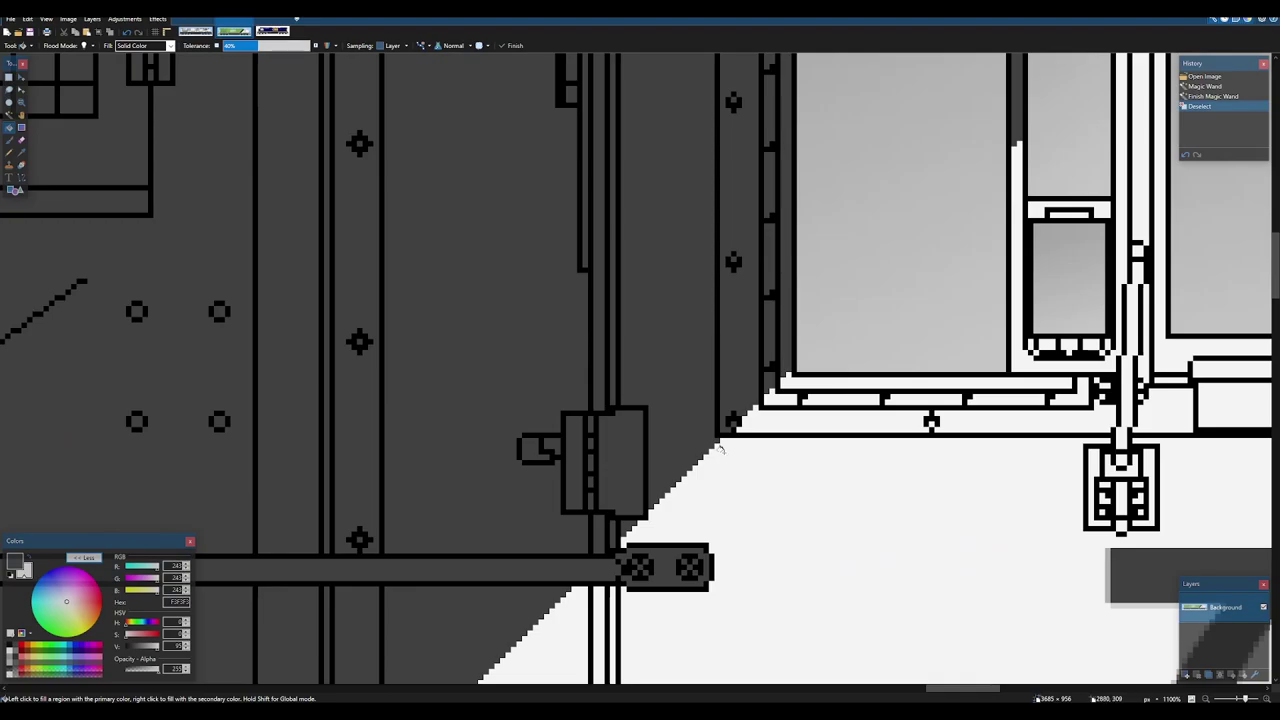
scroll(697, 423, down, 10)
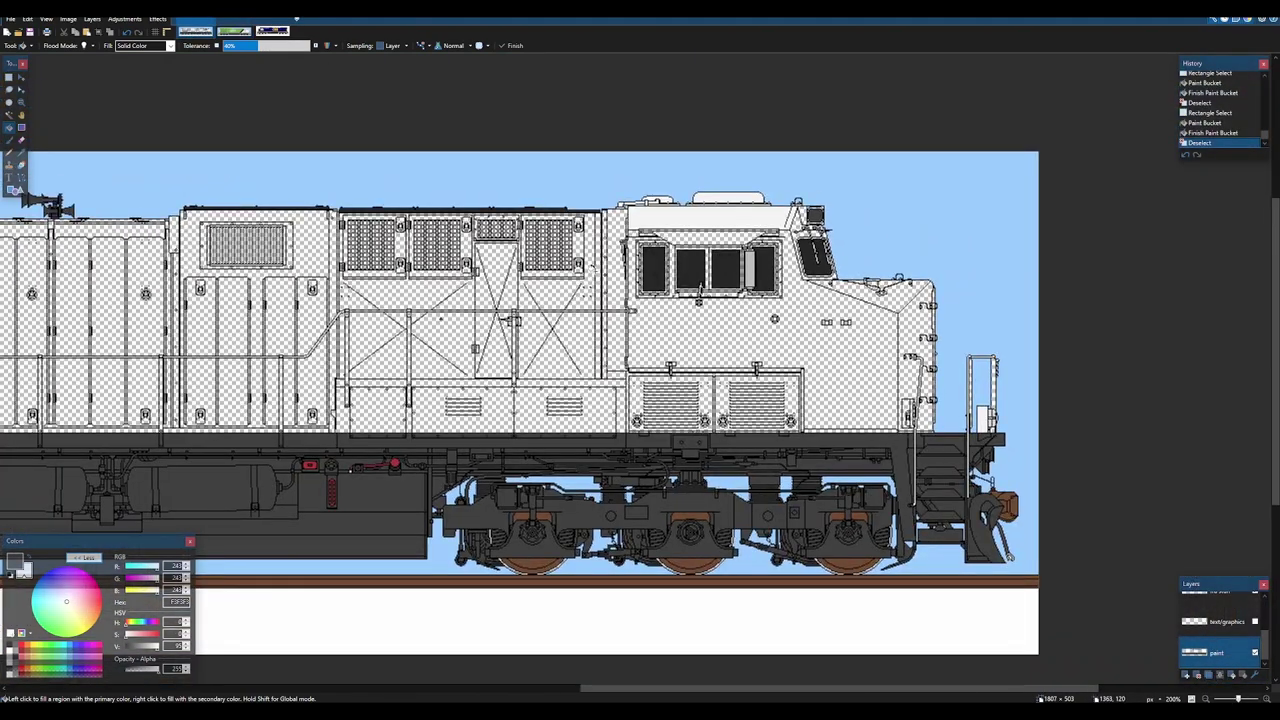
- Draw a dark gray 150 px wide line at -135°, about 940 px long, diagonally across the hood section behind the cab
scroll(1000, 218, down, 1)
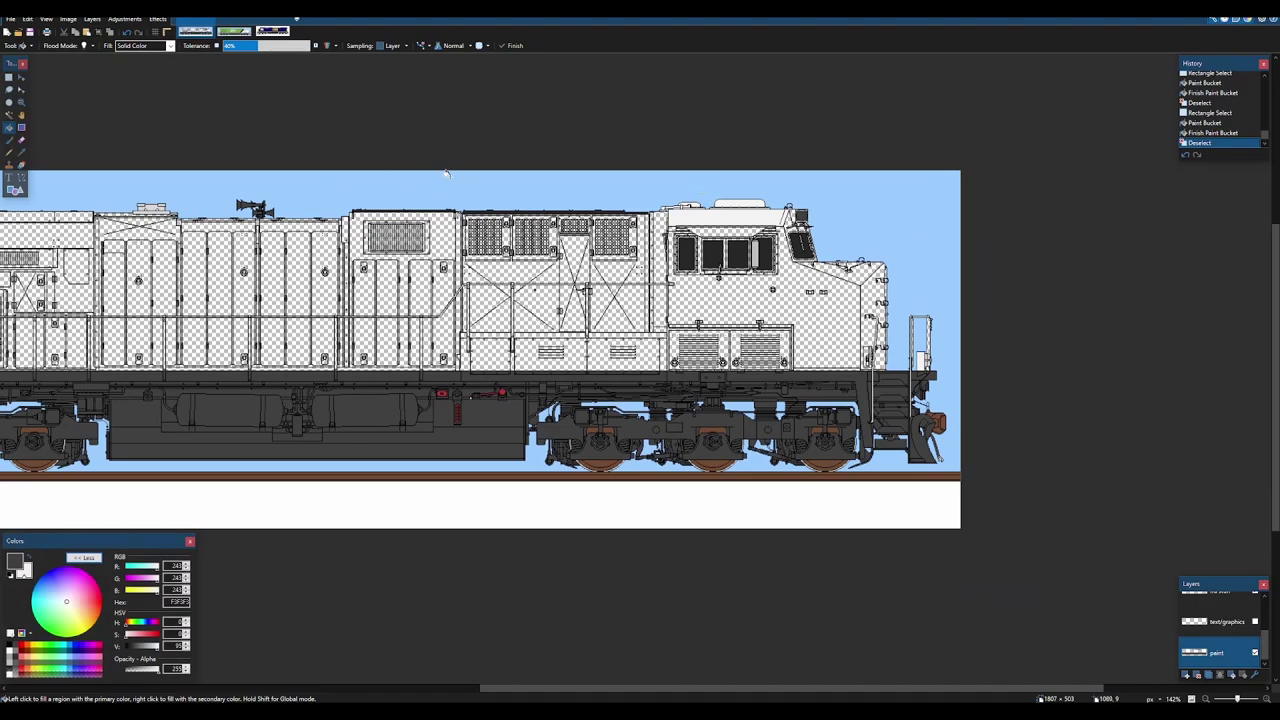
key(o)
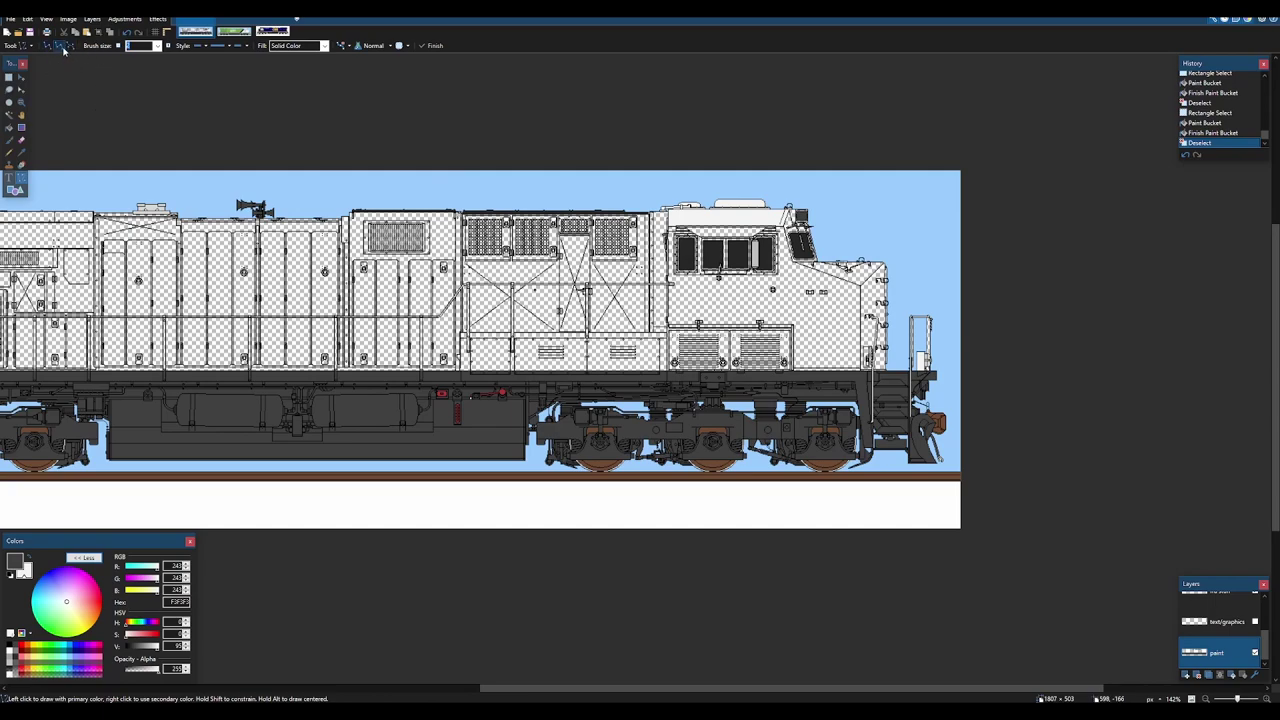
click(157, 46)
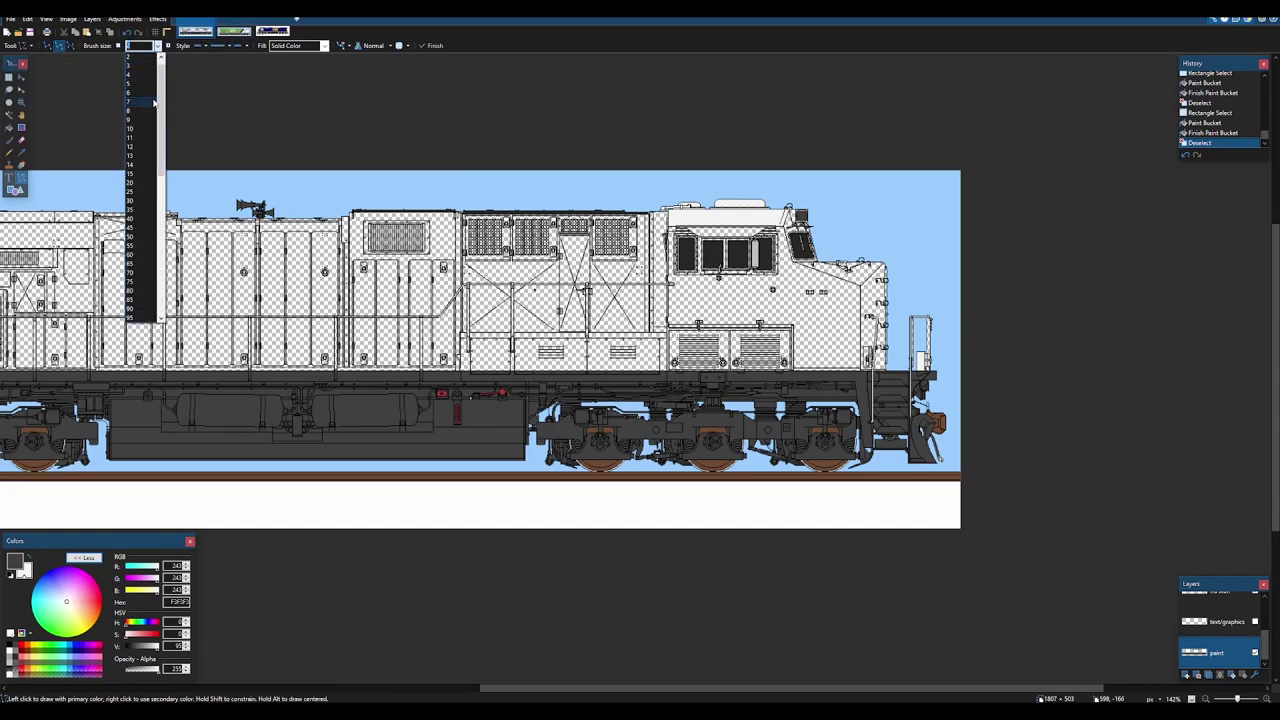
scroll(142, 232, down, 4)
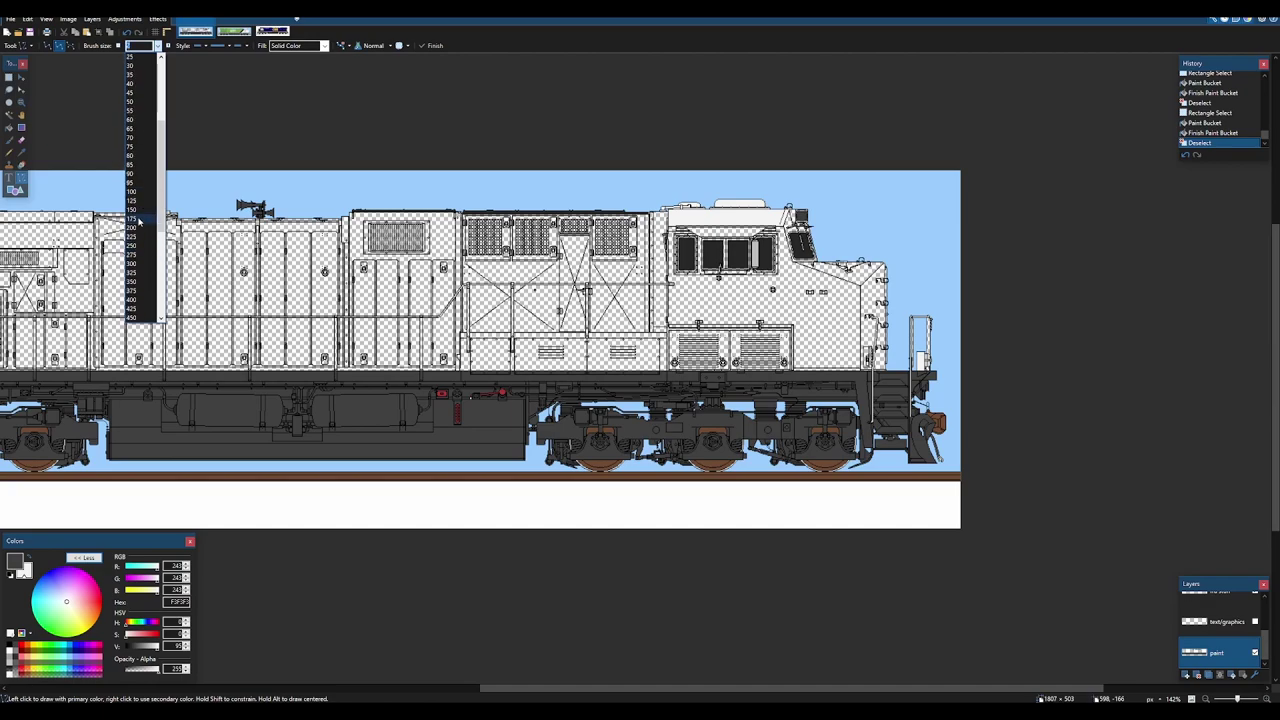
click(137, 209)
key(alt+Tab)
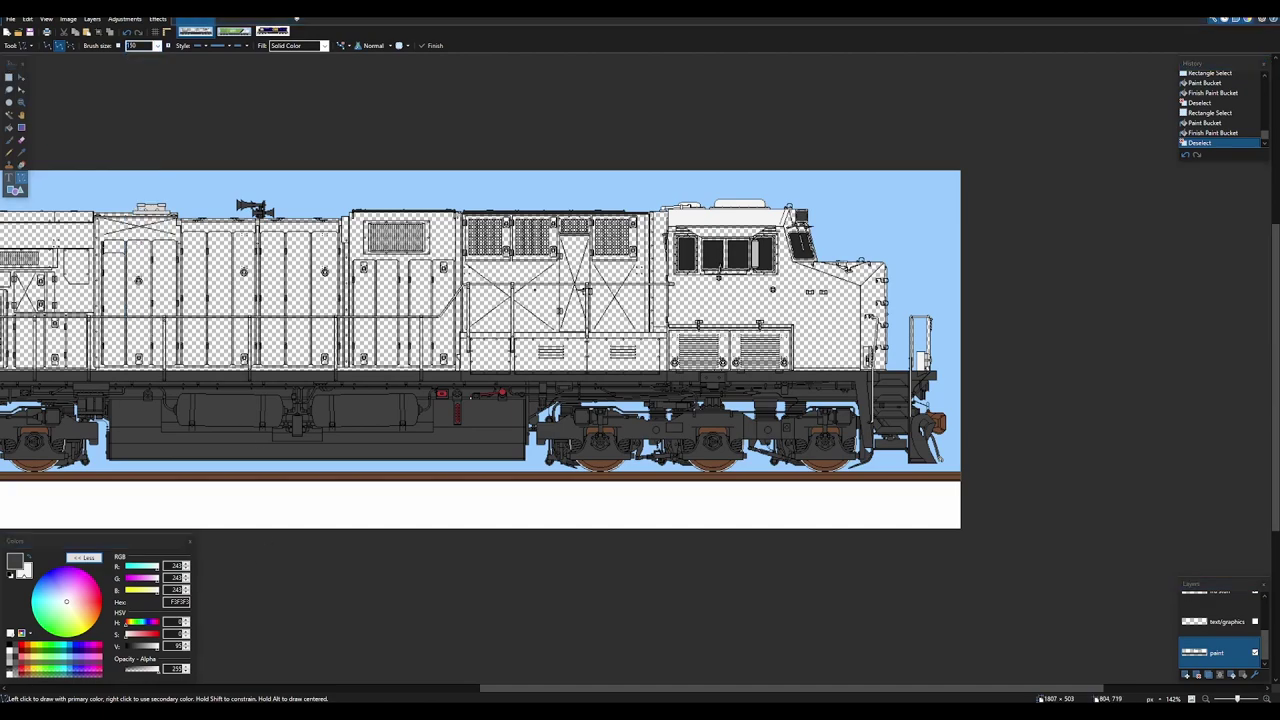
click(711, 146)
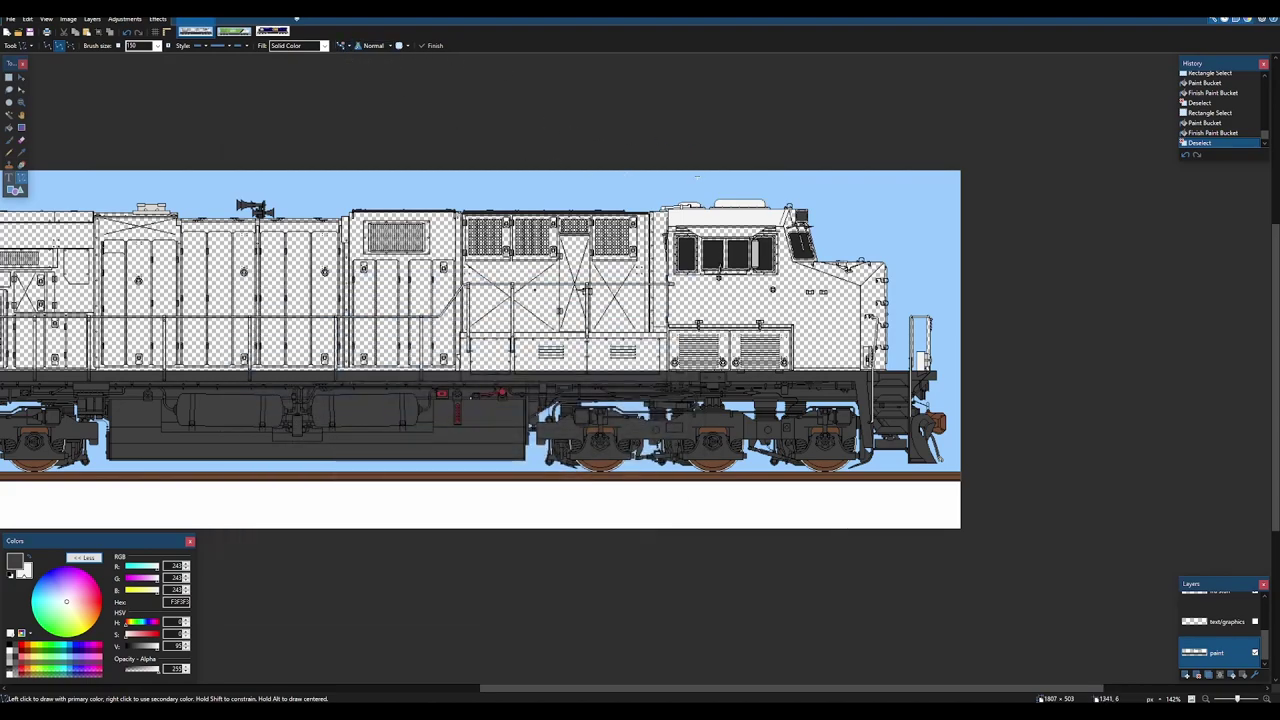
drag(727, 154, 388, 441)
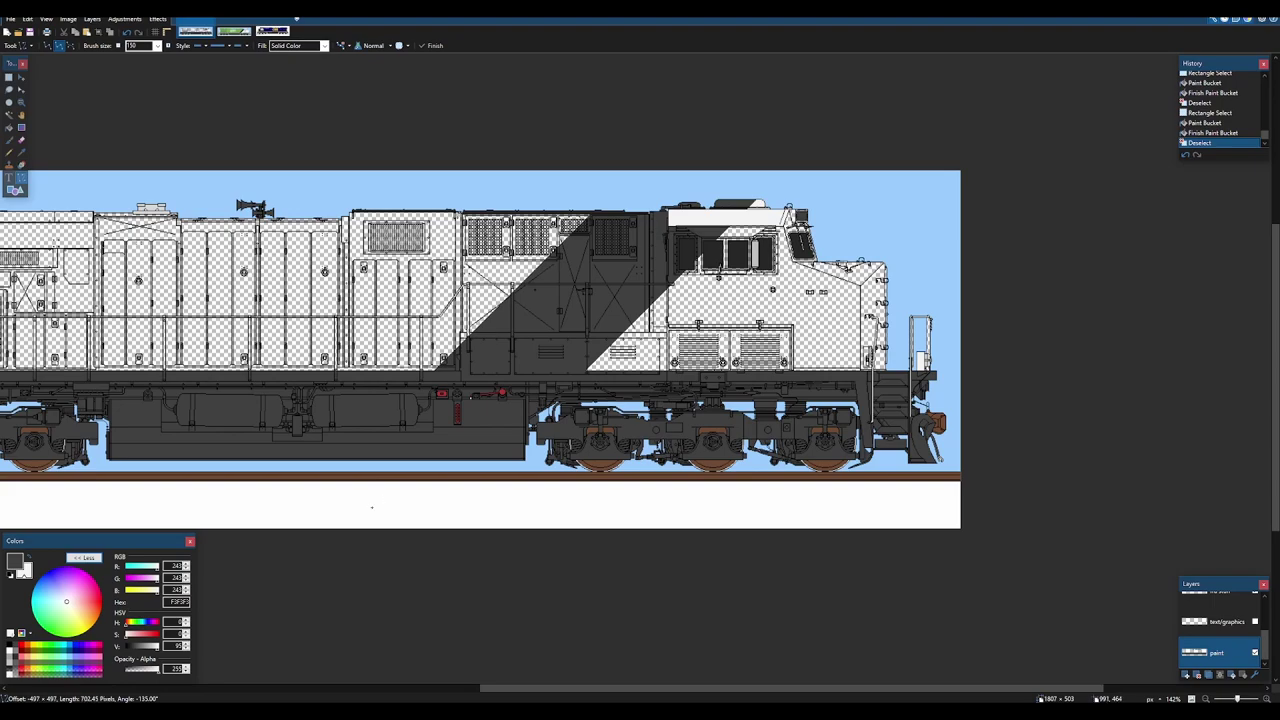
drag(372, 507, 259, 620)
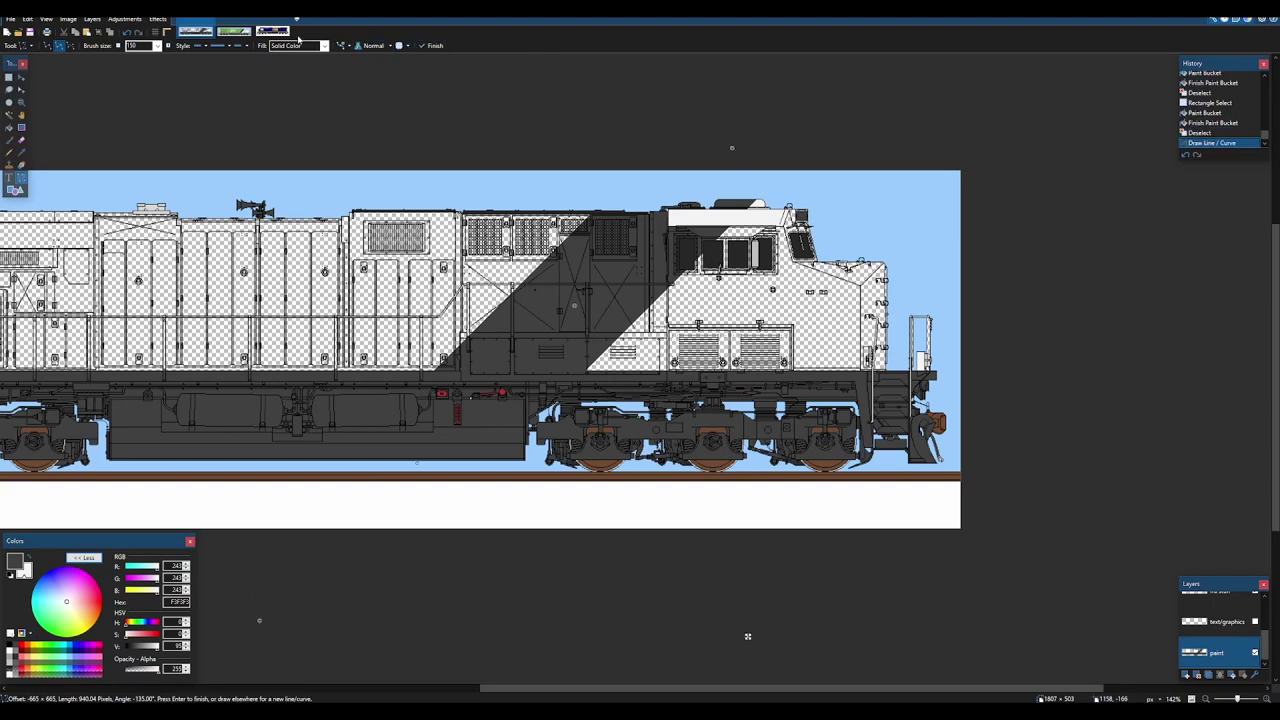
- Reduce the brush size of the diagonal stripe to 90
click(156, 45)
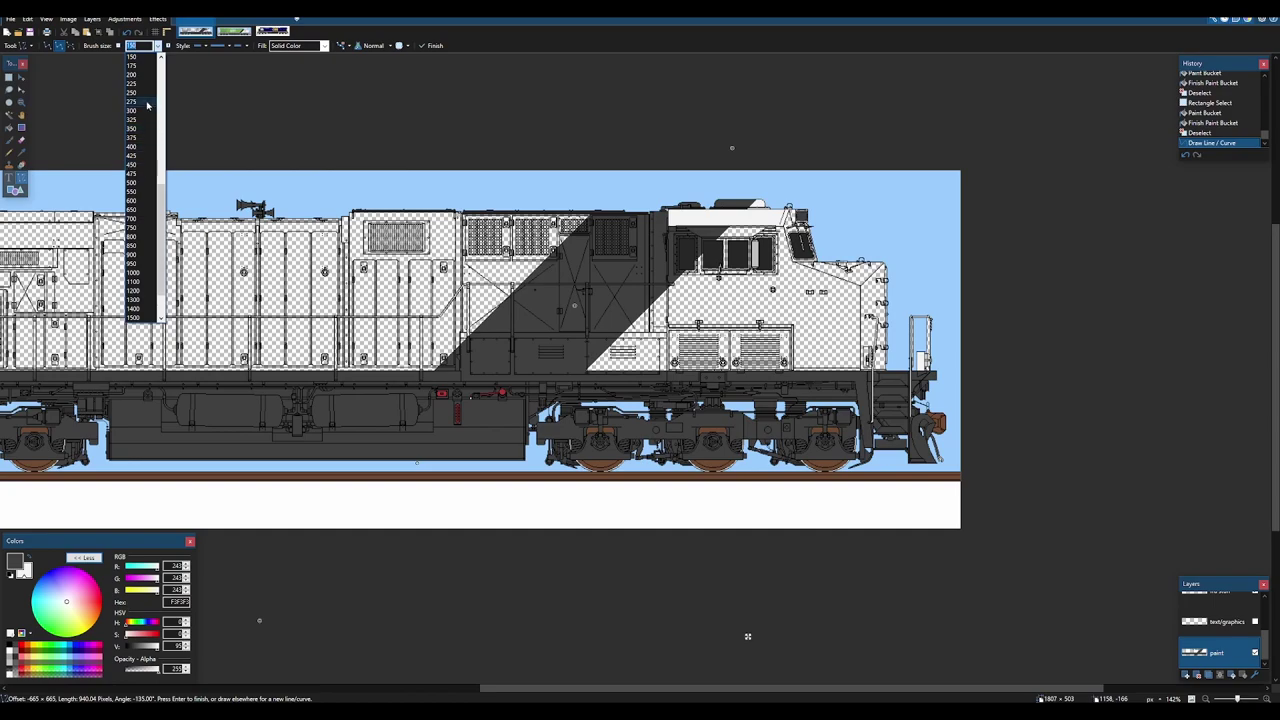
scroll(147, 106, up, 2)
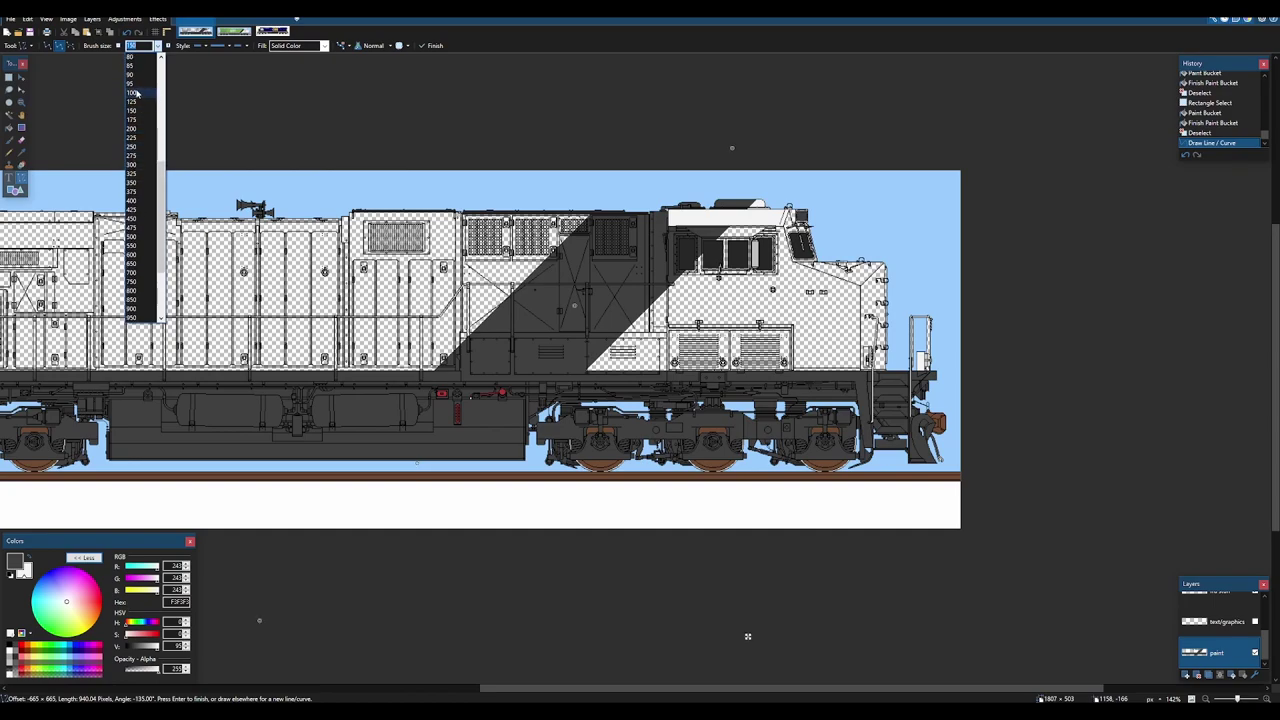
click(141, 79)
key(Return)
- Compare the stripe's position with the SwiftRail reference drawing and shift the line slightly forward toward the cab
click(235, 30)
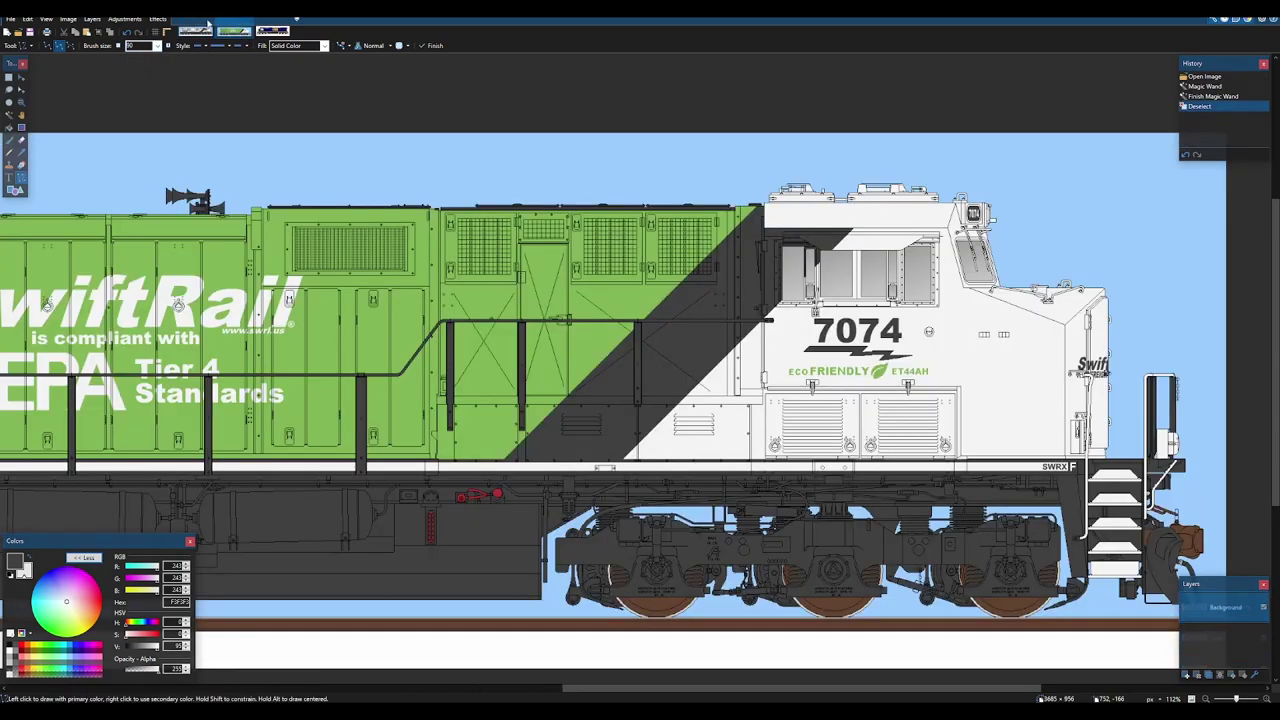
click(200, 28)
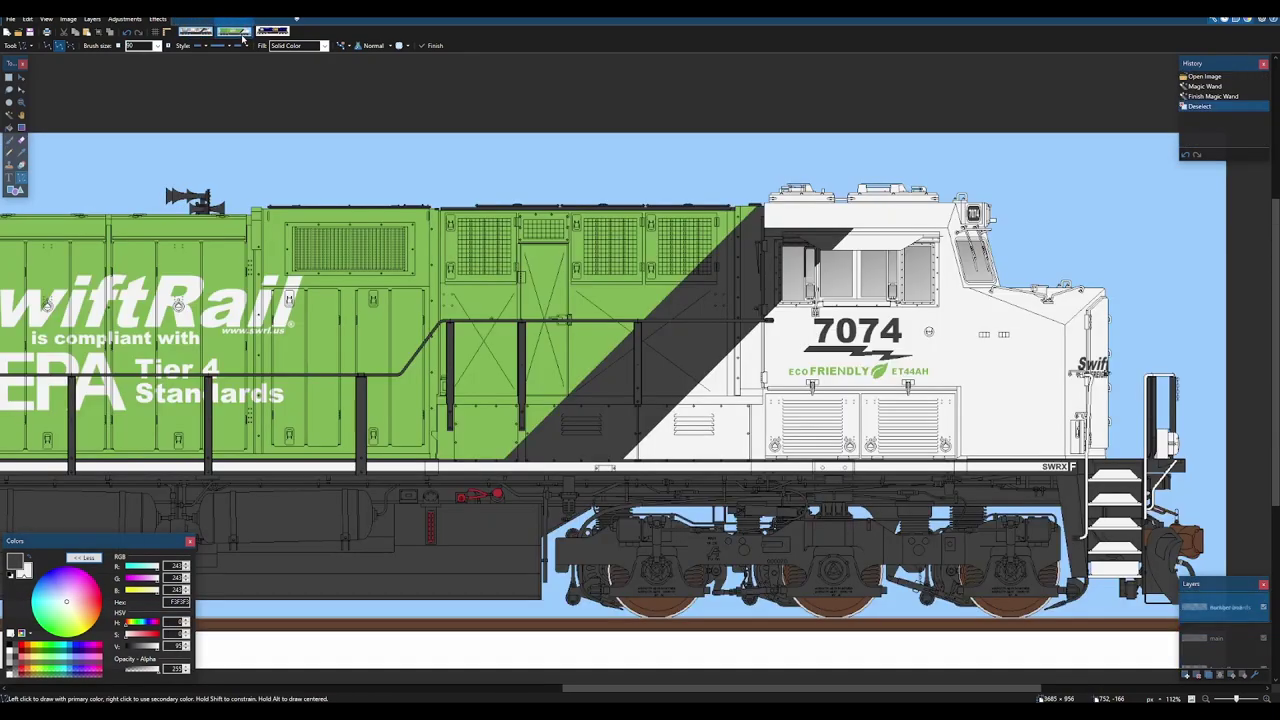
click(246, 36)
click(201, 32)
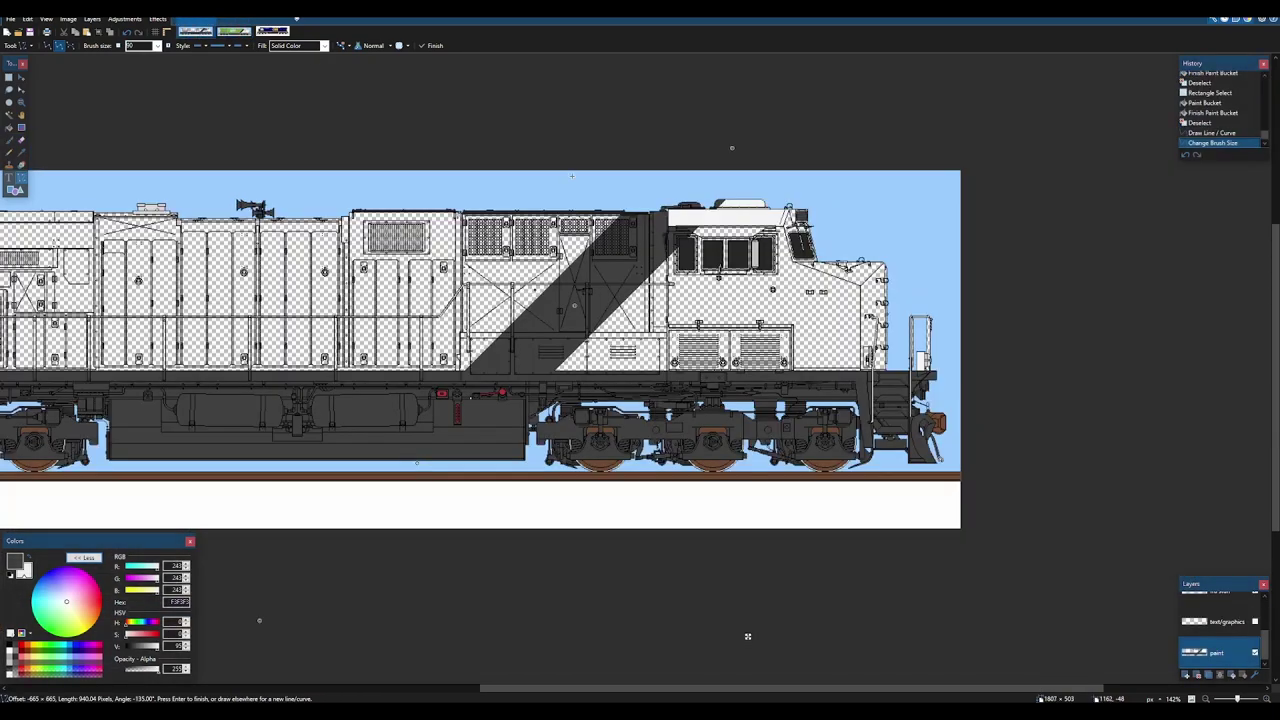
mouse_move(745, 637)
mouse_down()
mouse_move(789, 640)
mouse_move(772, 637)
mouse_up()
click(236, 33)
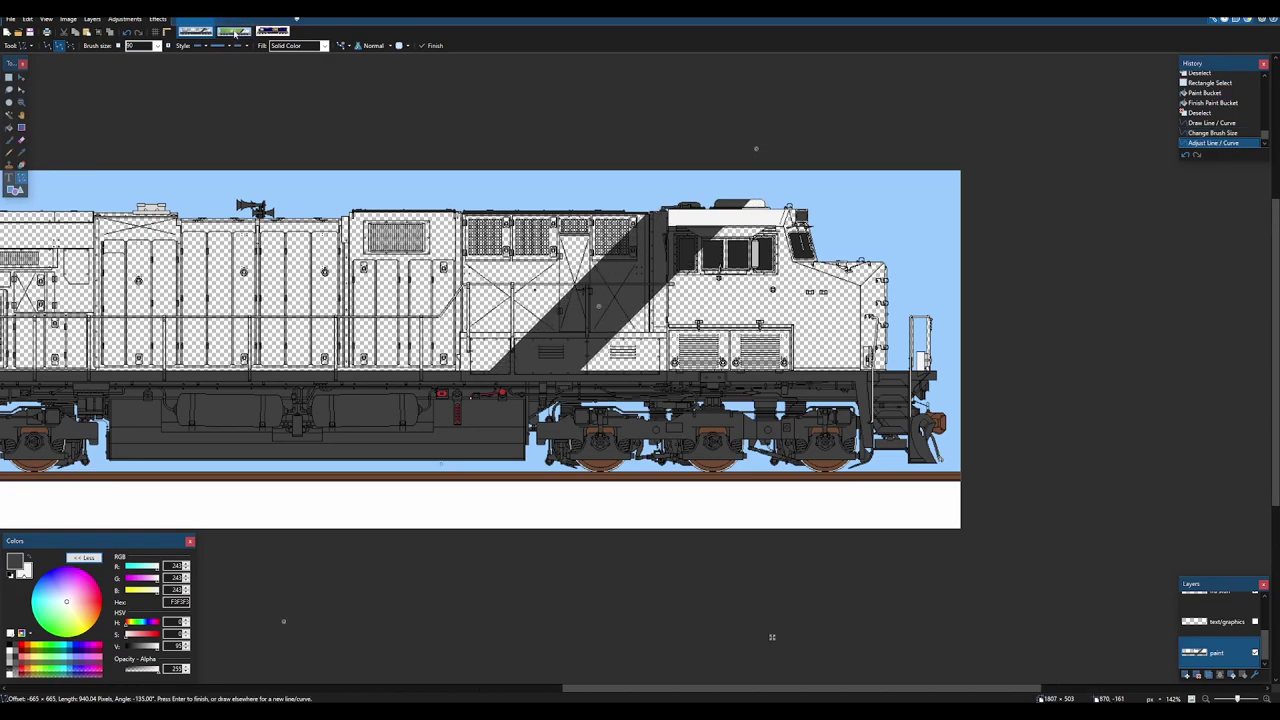
- Nudge the diagonal stripe slightly so its front edge lines up with the lower rear corner of the cab window
click(185, 31)
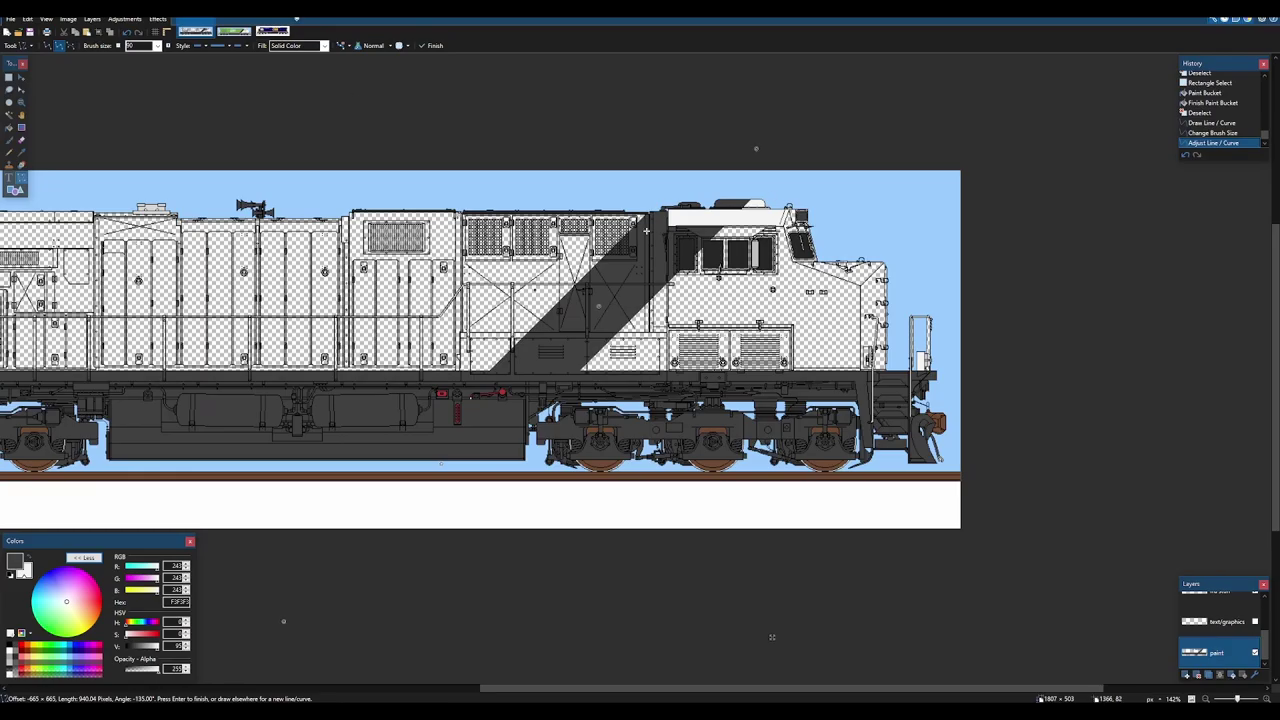
scroll(646, 231, up, 5)
scroll(681, 249, down, 5)
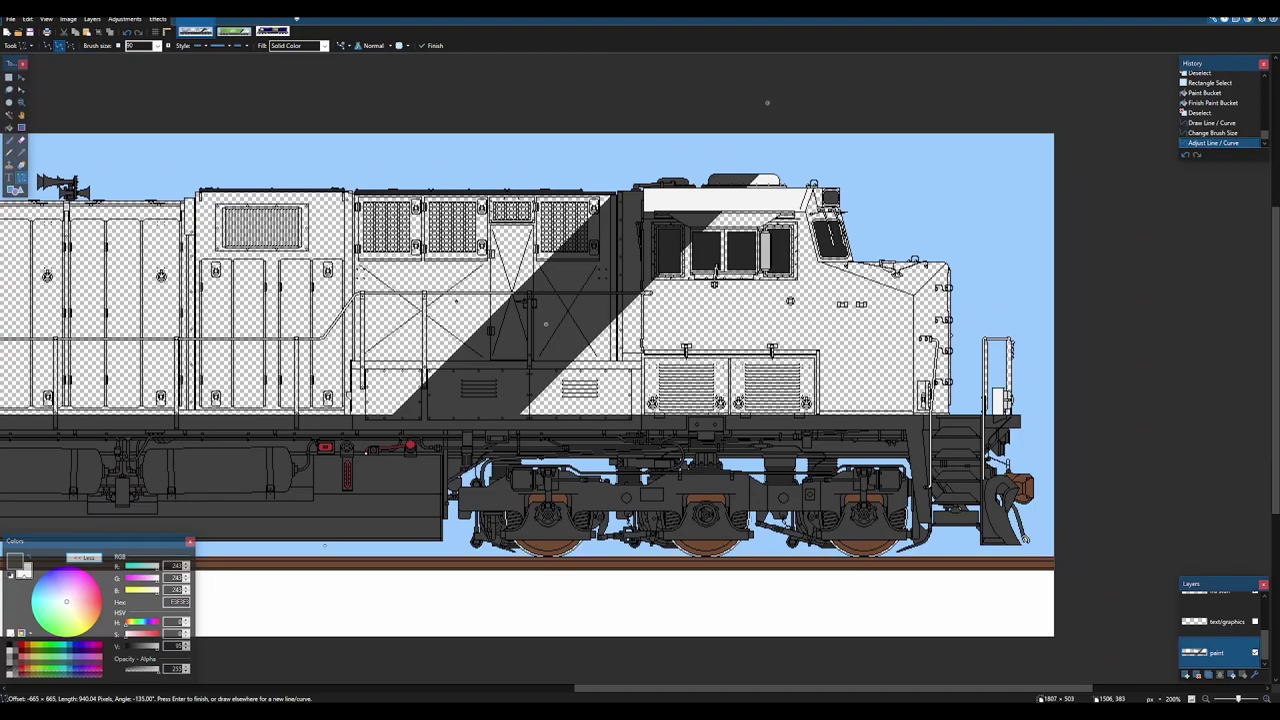
scroll(770, 543, down, 4)
scroll(748, 575, up, 2)
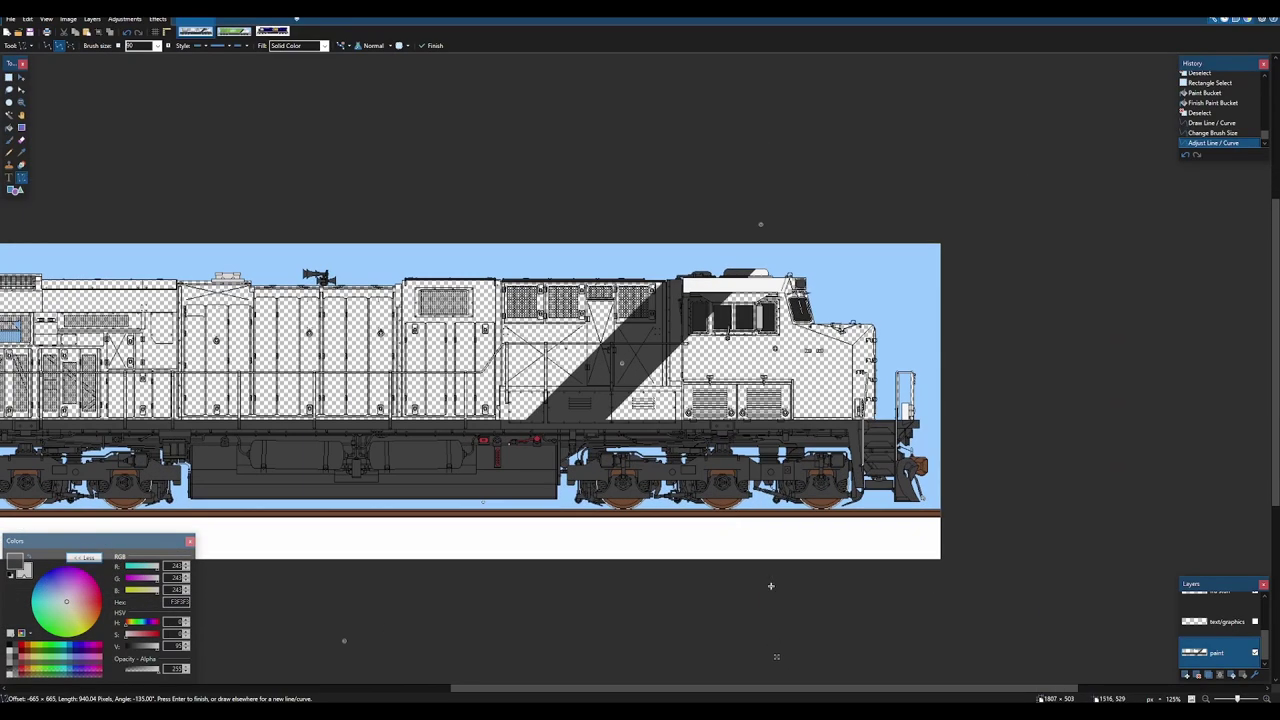
drag(775, 666, 772, 665)
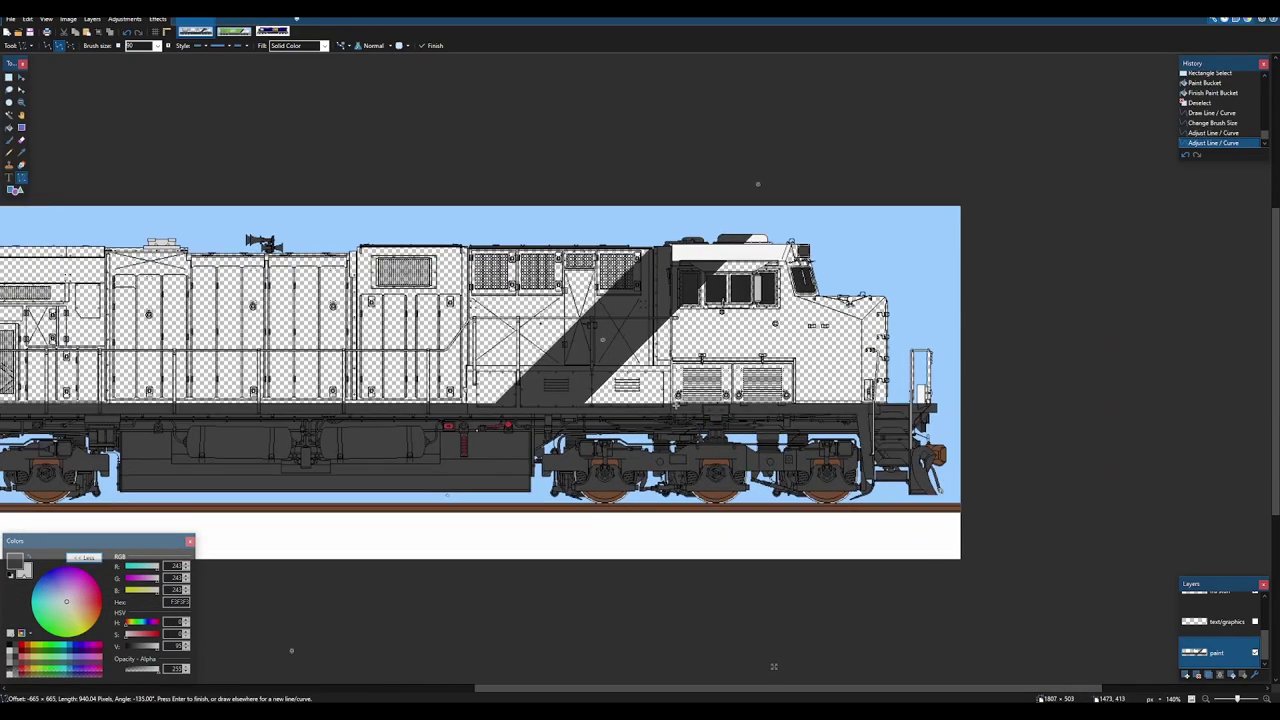
scroll(685, 280, up, 3)
scroll(705, 227, up, 4)
scroll(709, 218, up, 5)
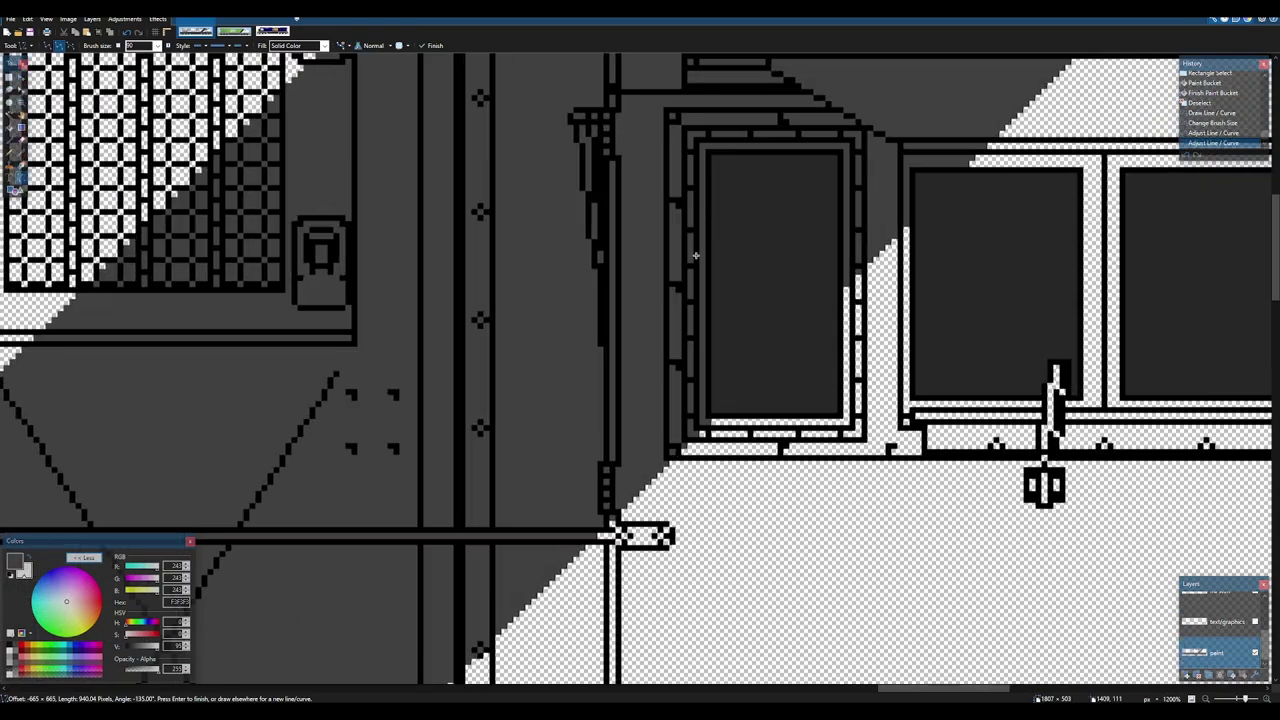
scroll(680, 440, down, 12)
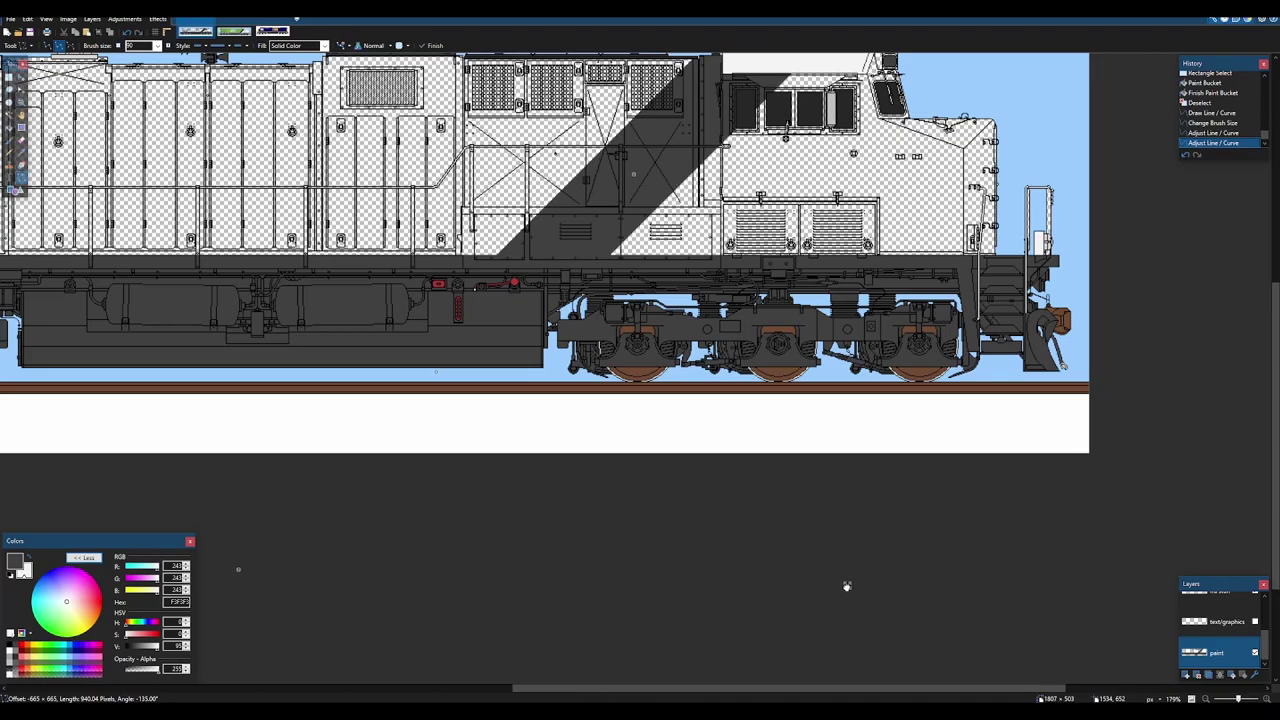
scroll(748, 101, up, 10)
scroll(748, 101, down, 6)
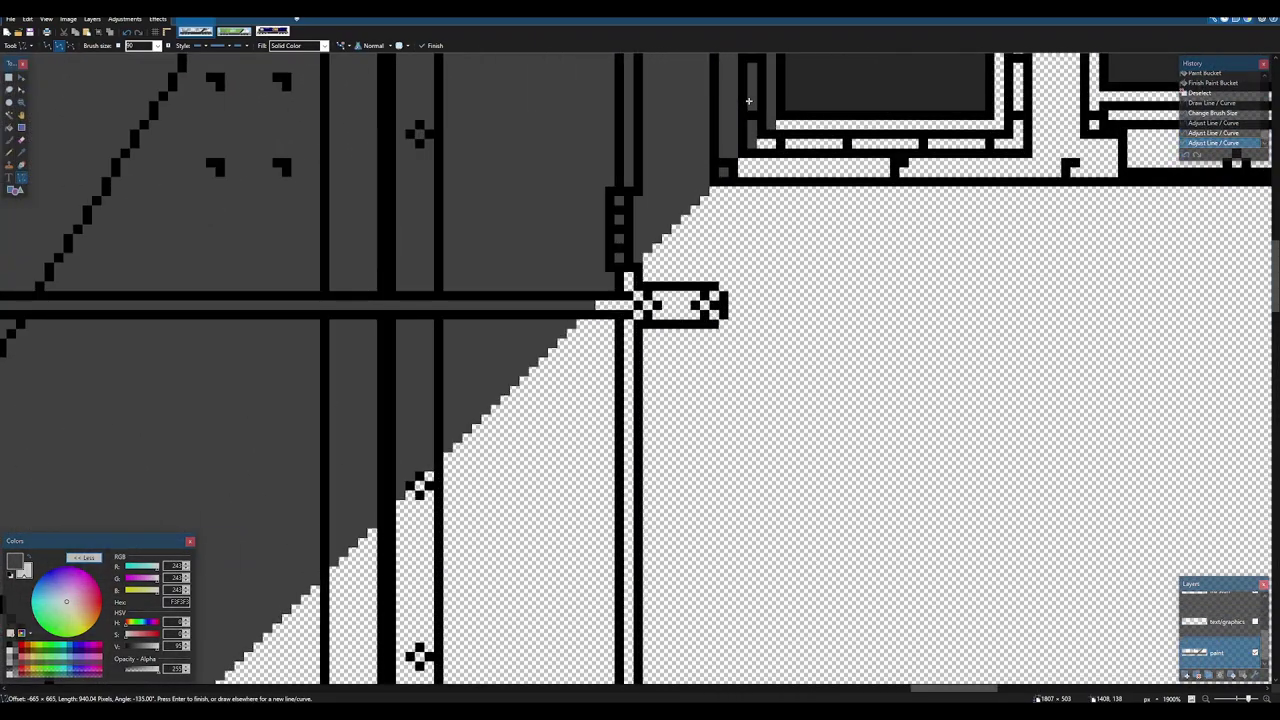
scroll(699, 171, down, 3)
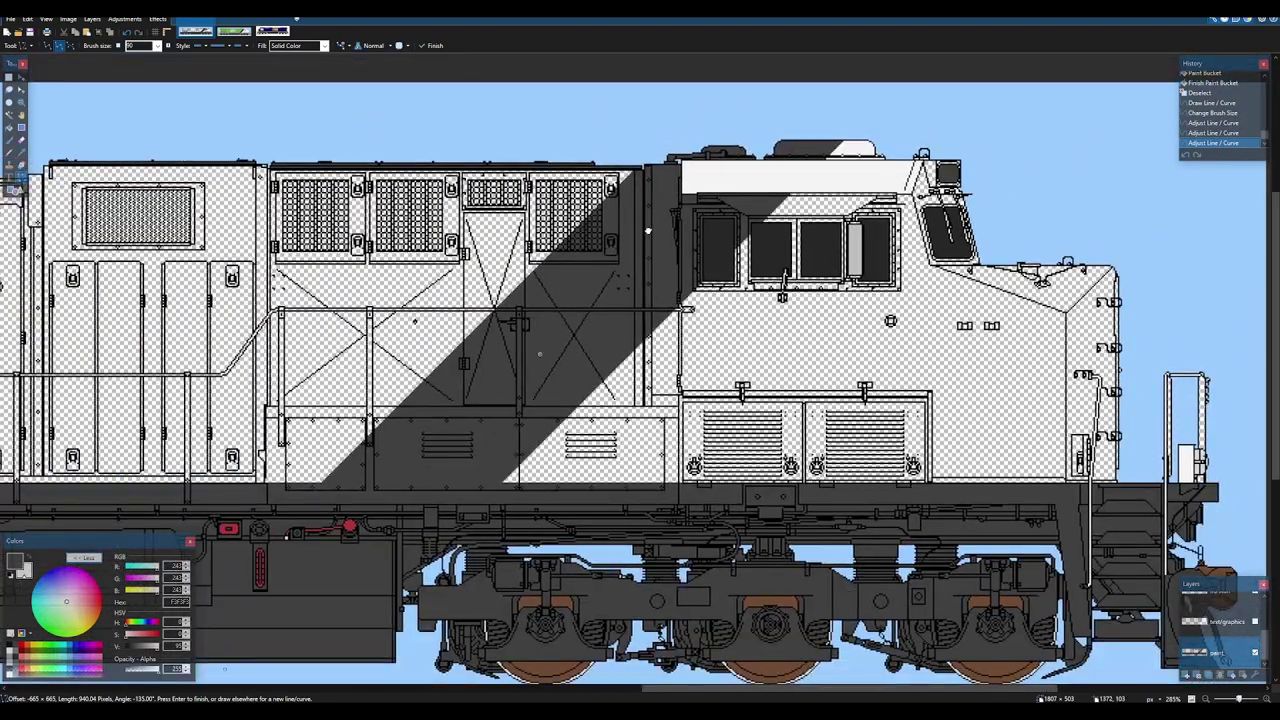
- Compare the stripe's width with the SwiftRail reference drawing and reduce the line's brush size to 85
click(232, 32)
click(198, 30)
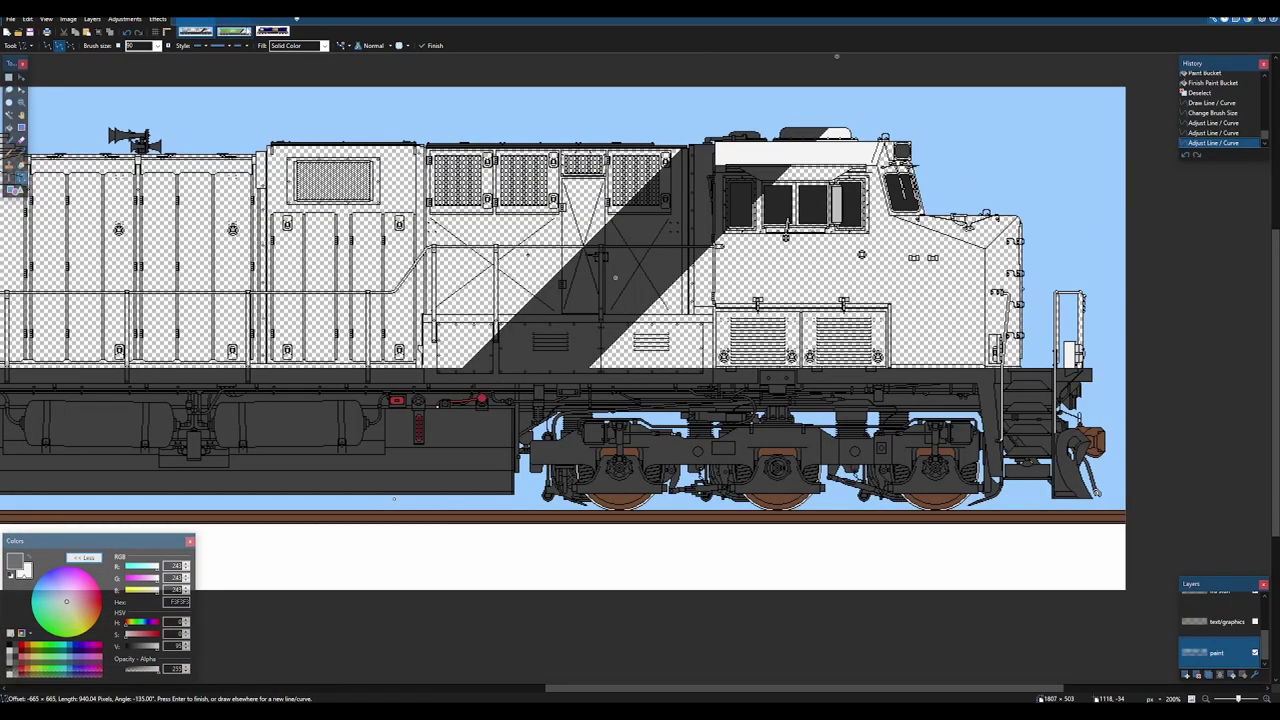
click(232, 31)
click(198, 31)
click(157, 46)
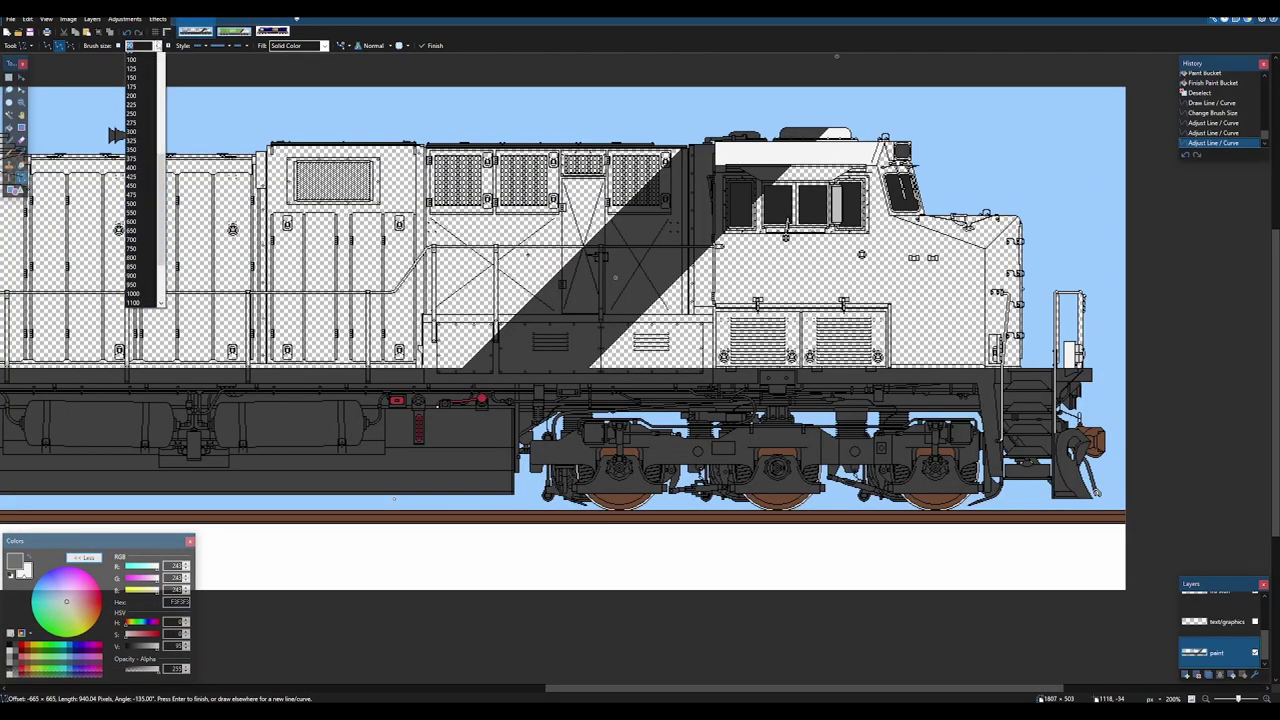
click(140, 102)
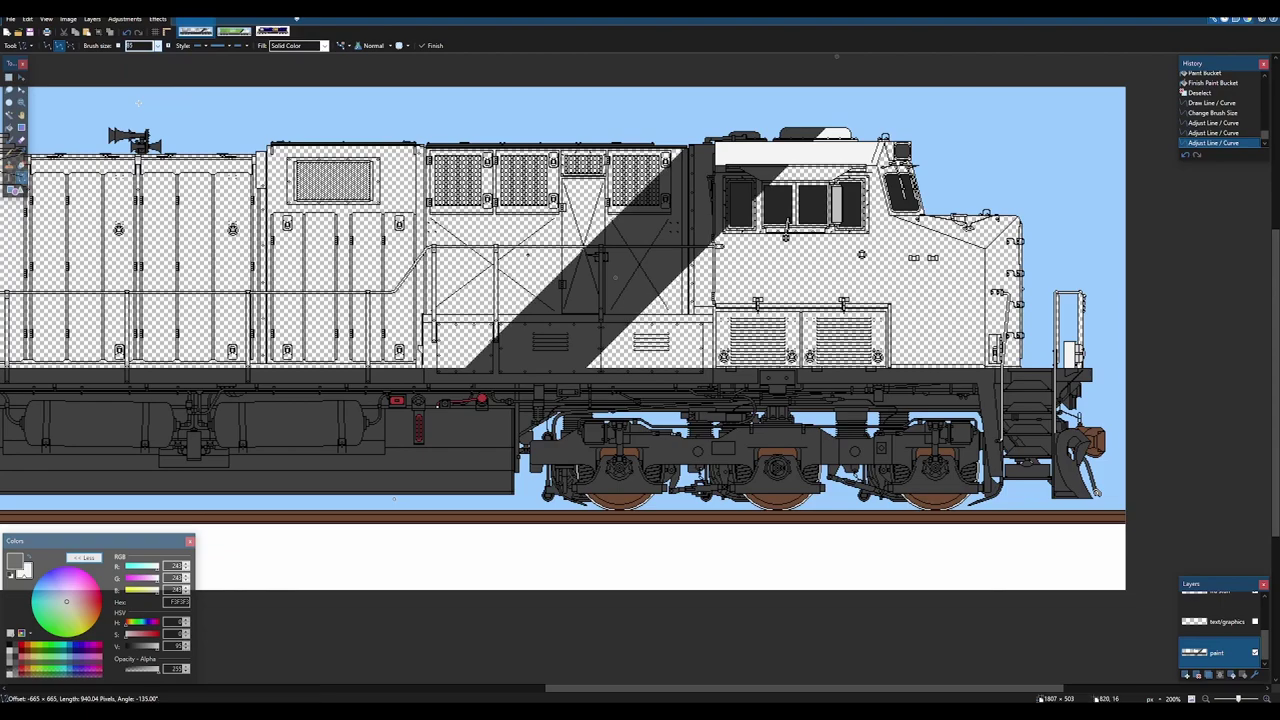
- Check the narrowed stripe against the reference drawing and shift the line slightly to realign its edge with the cab window corner
scroll(820, 205, up, 3)
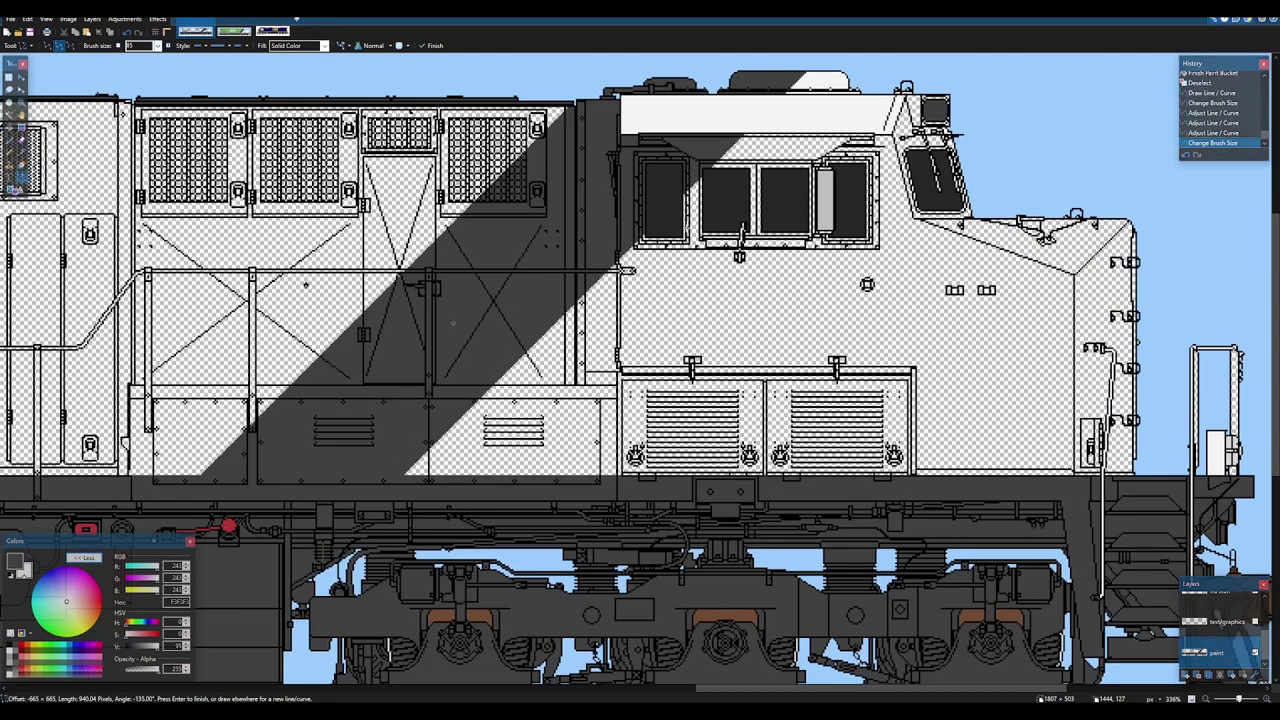
scroll(640, 226, down, 6)
click(234, 31)
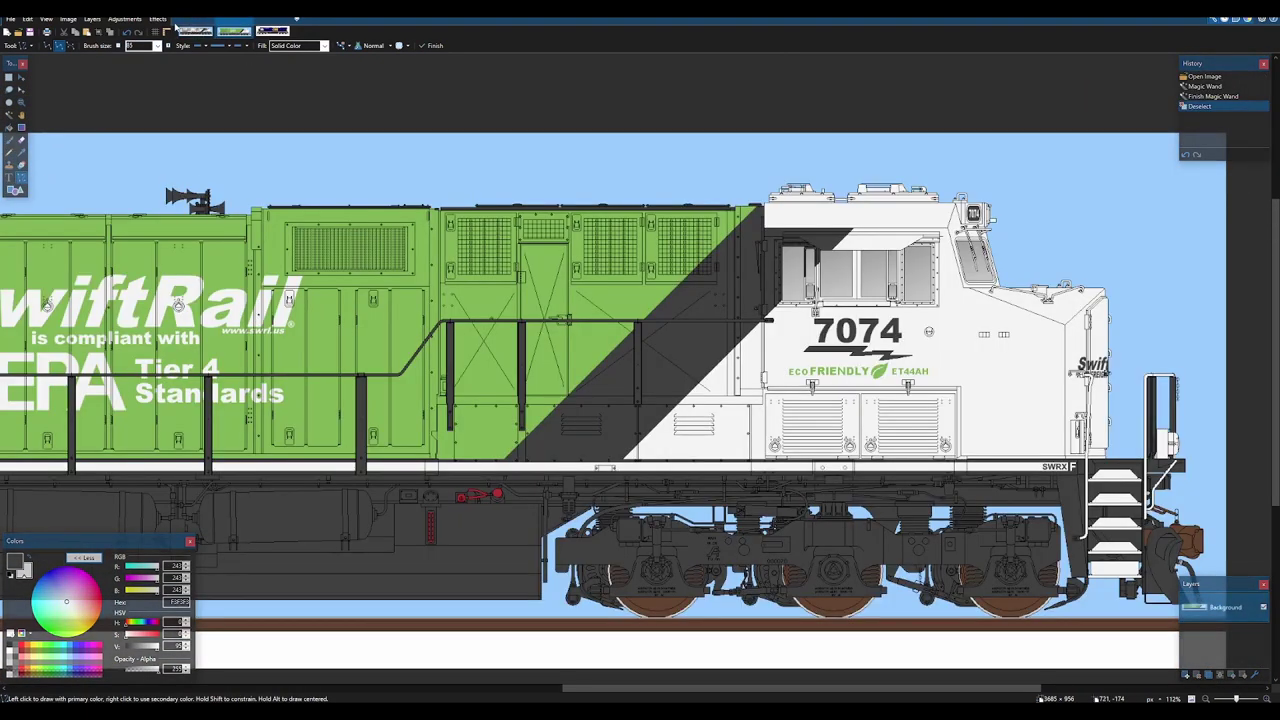
click(195, 31)
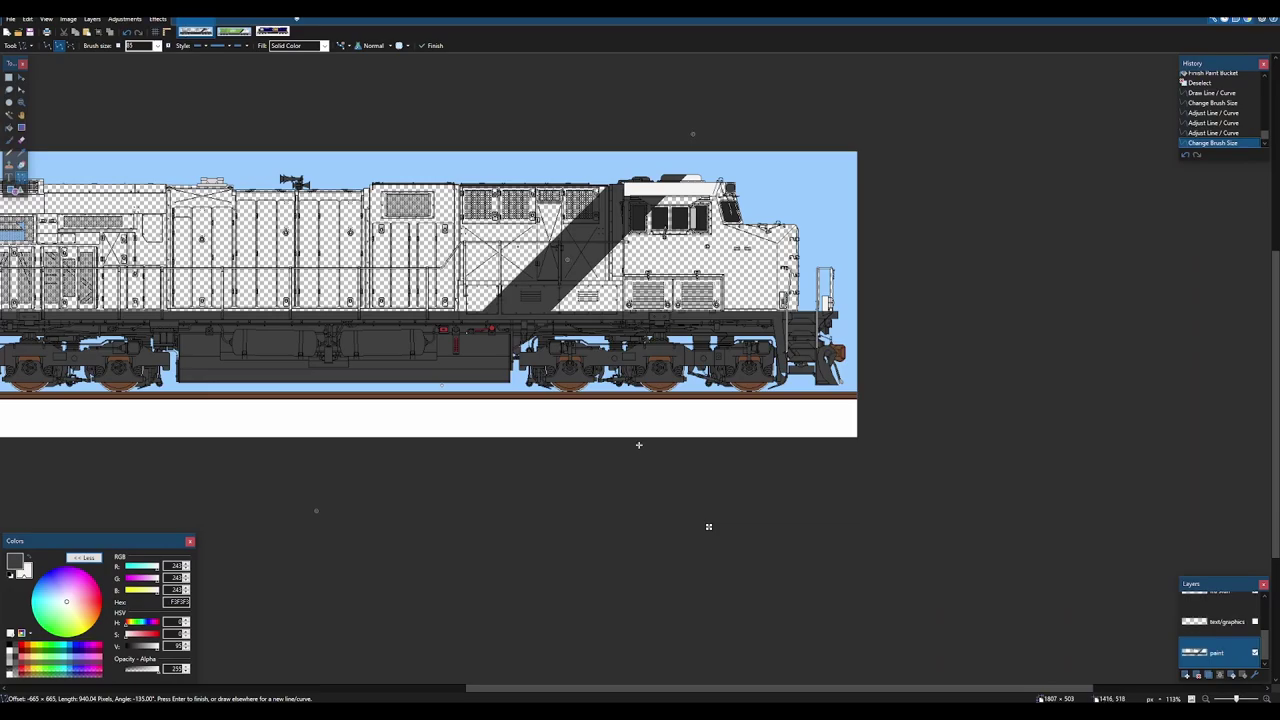
scroll(708, 526, up, 3)
drag(688, 571, 690, 571)
scroll(566, 118, up, 6)
scroll(579, 100, down, 5)
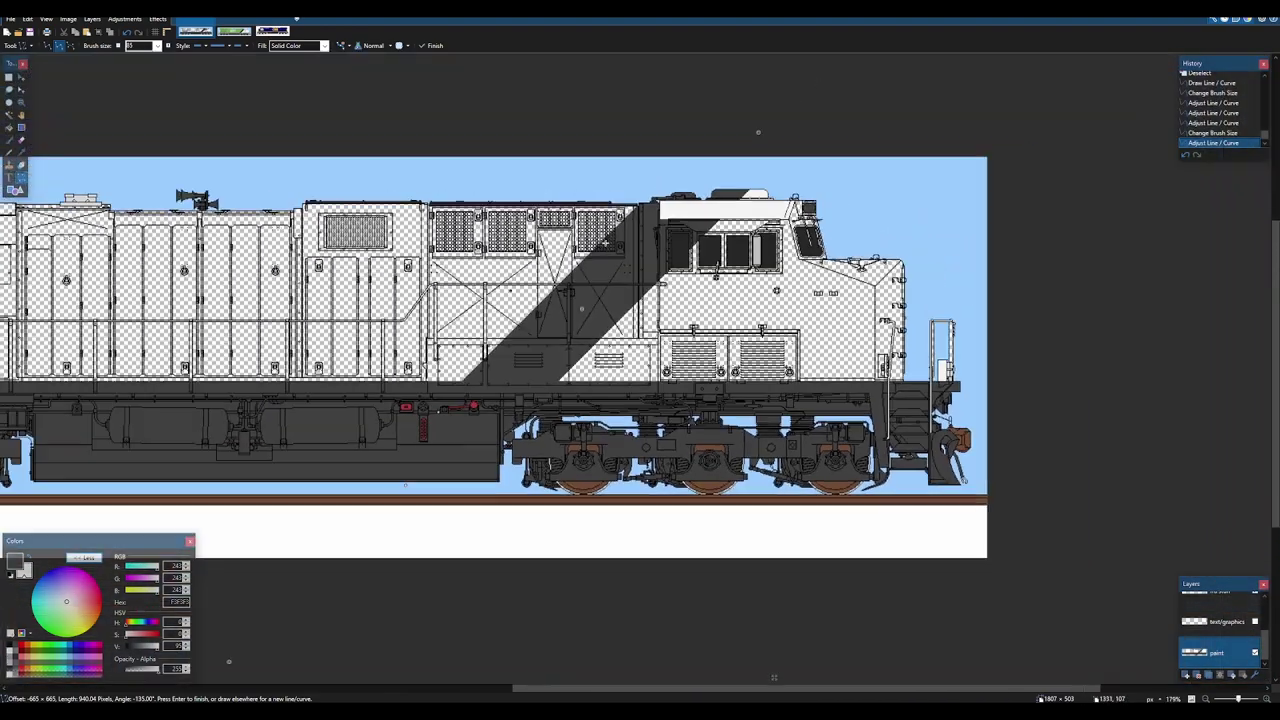
- Compare the stripe's rear edge with the reference drawing again and reduce the line's brush size to 75
drag(758, 131, 776, 140)
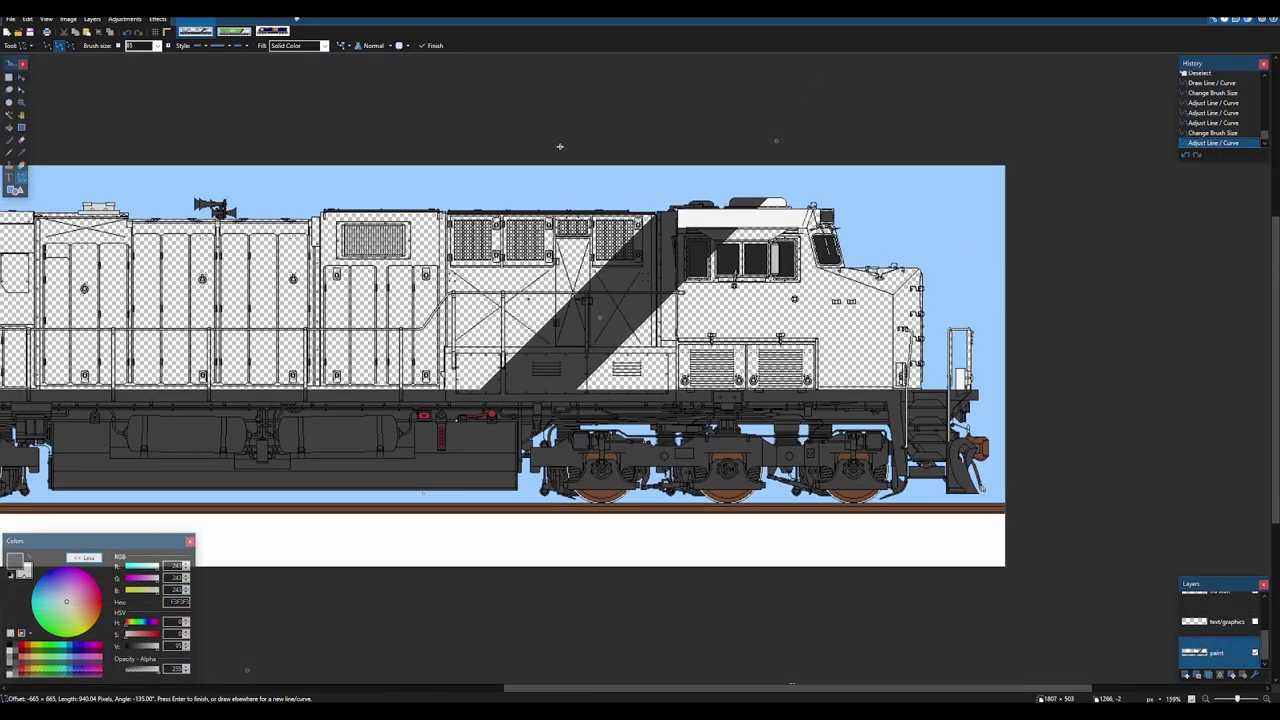
scroll(668, 203, up, 6)
click(240, 32)
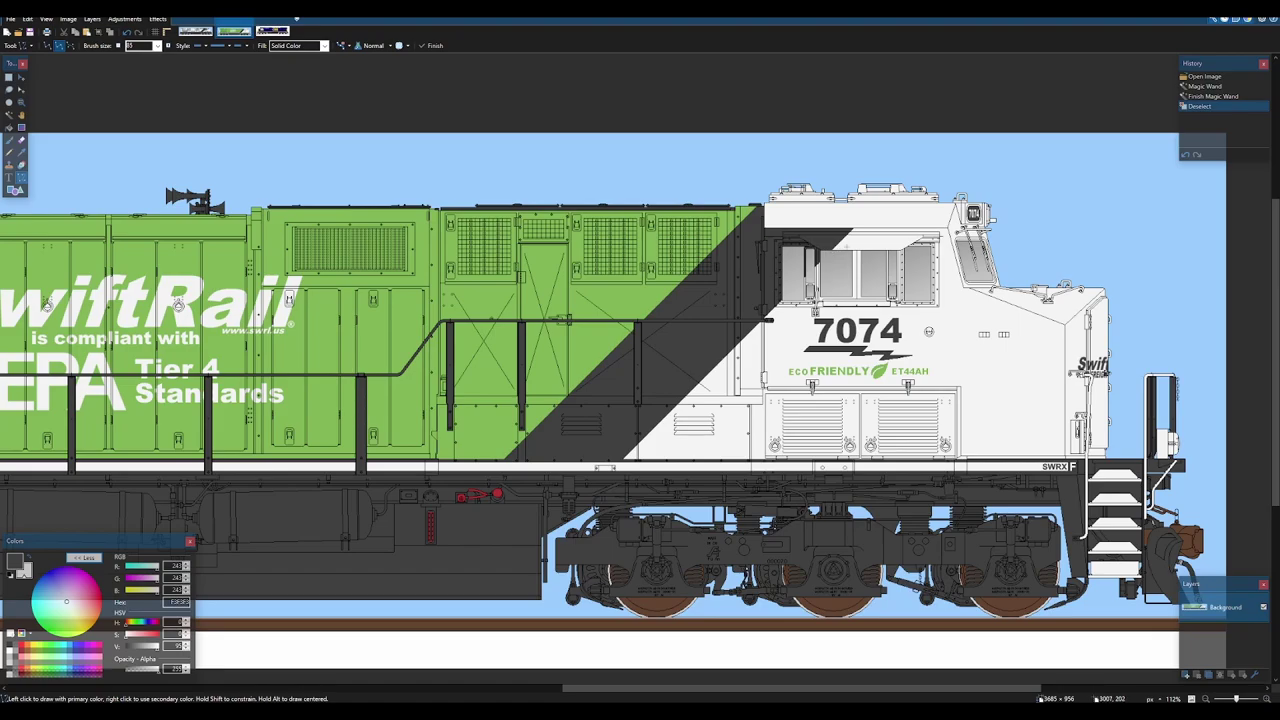
click(208, 31)
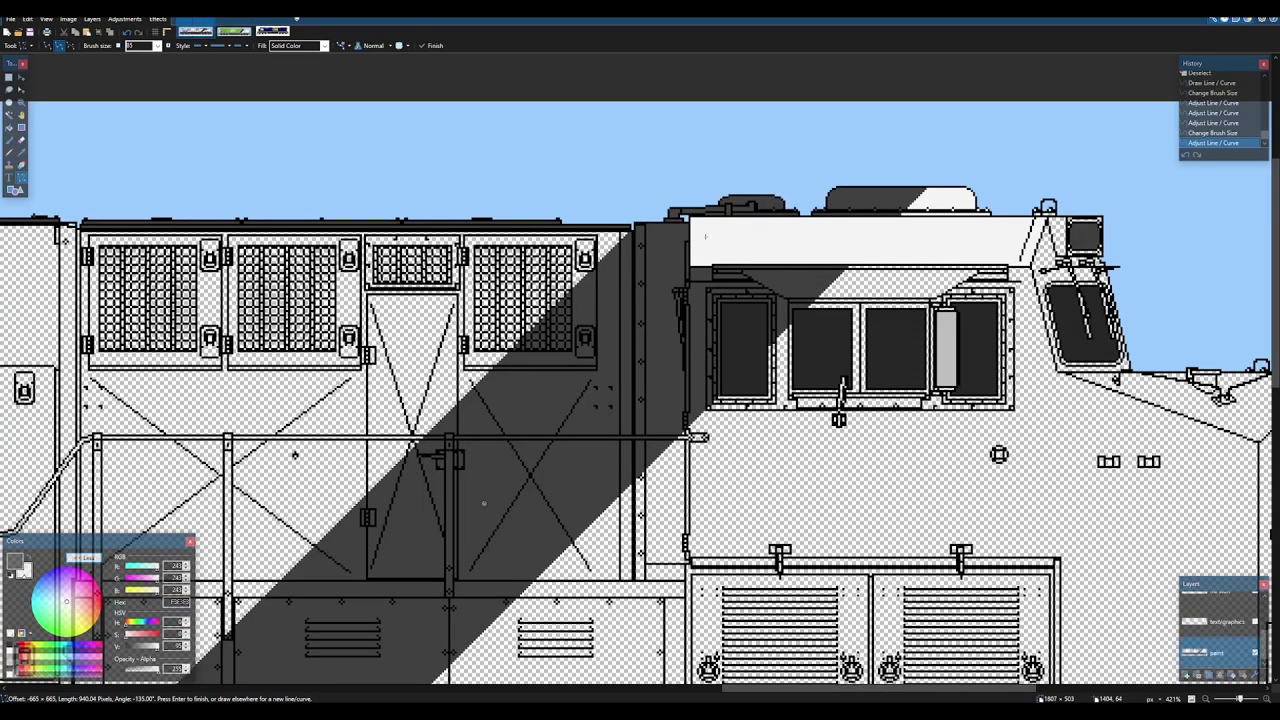
scroll(687, 230, down, 5)
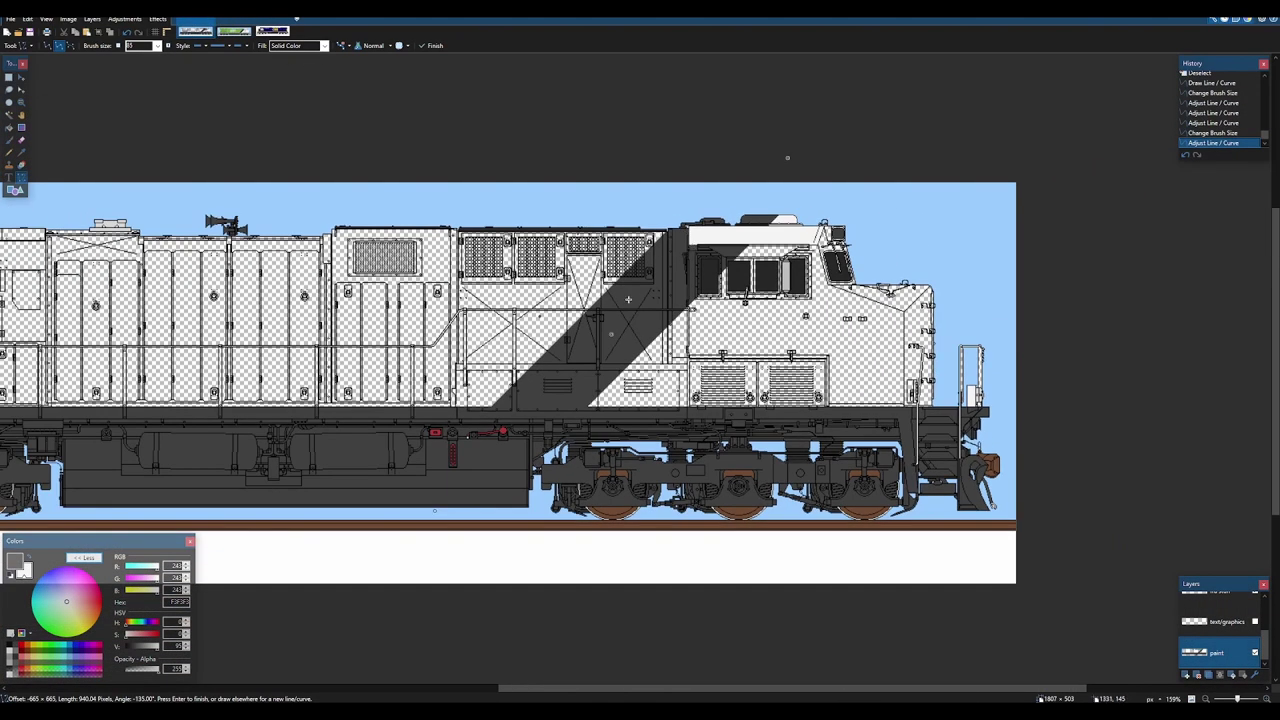
scroll(787, 157, down, 1)
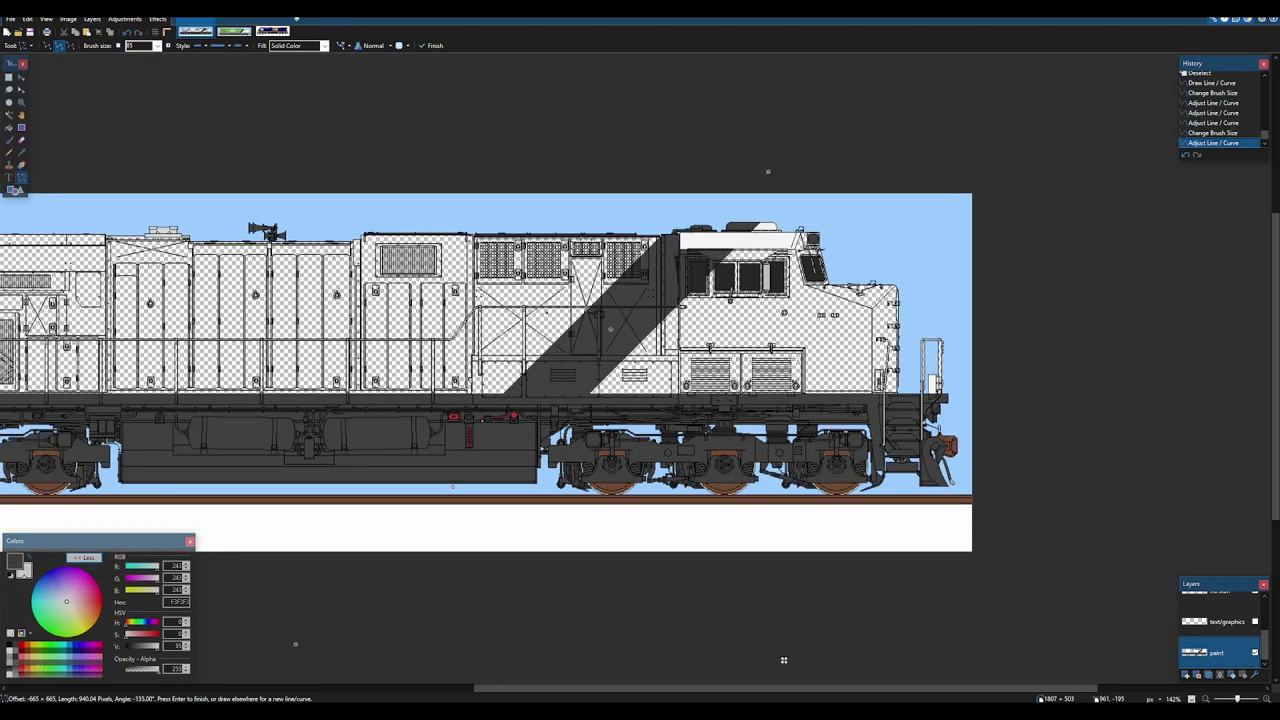
click(157, 46)
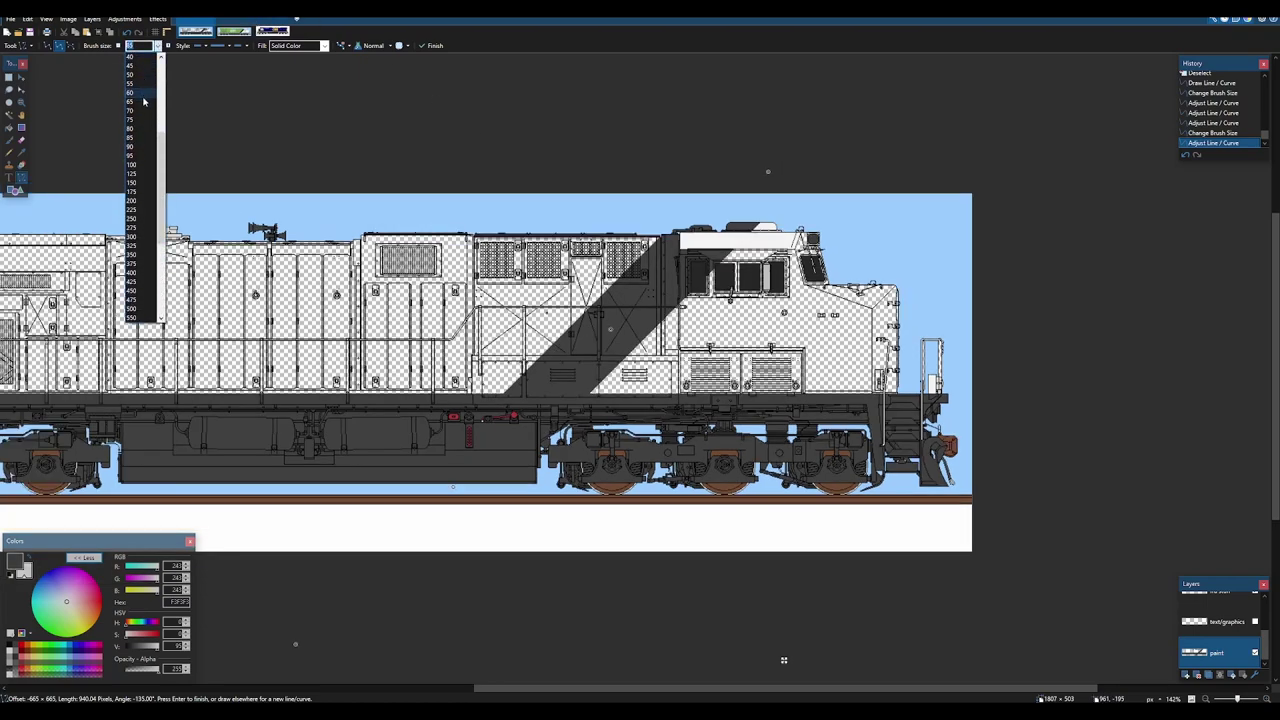
click(141, 121)
- Shift the narrower diagonal line slightly toward the cab so its front edge meets the cab window corner
drag(752, 567, 697, 503)
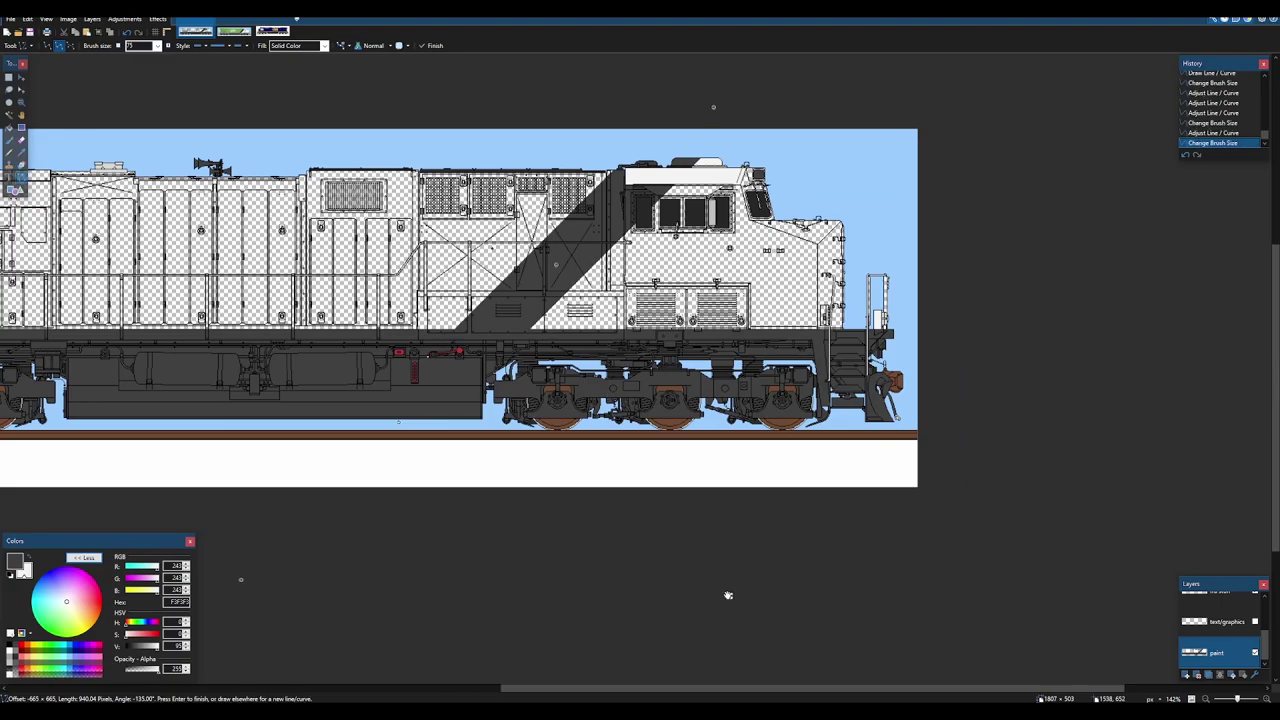
drag(729, 596, 733, 598)
scroll(638, 184, up, 9)
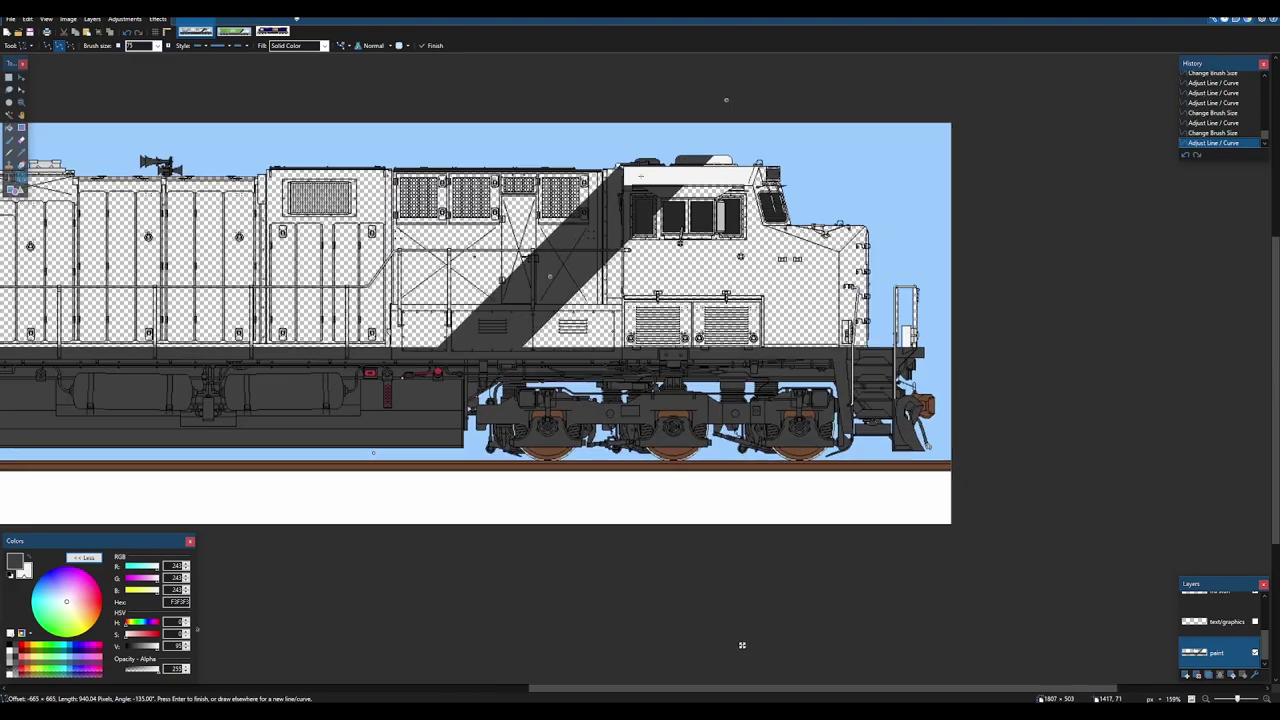
scroll(567, 156, down, 5)
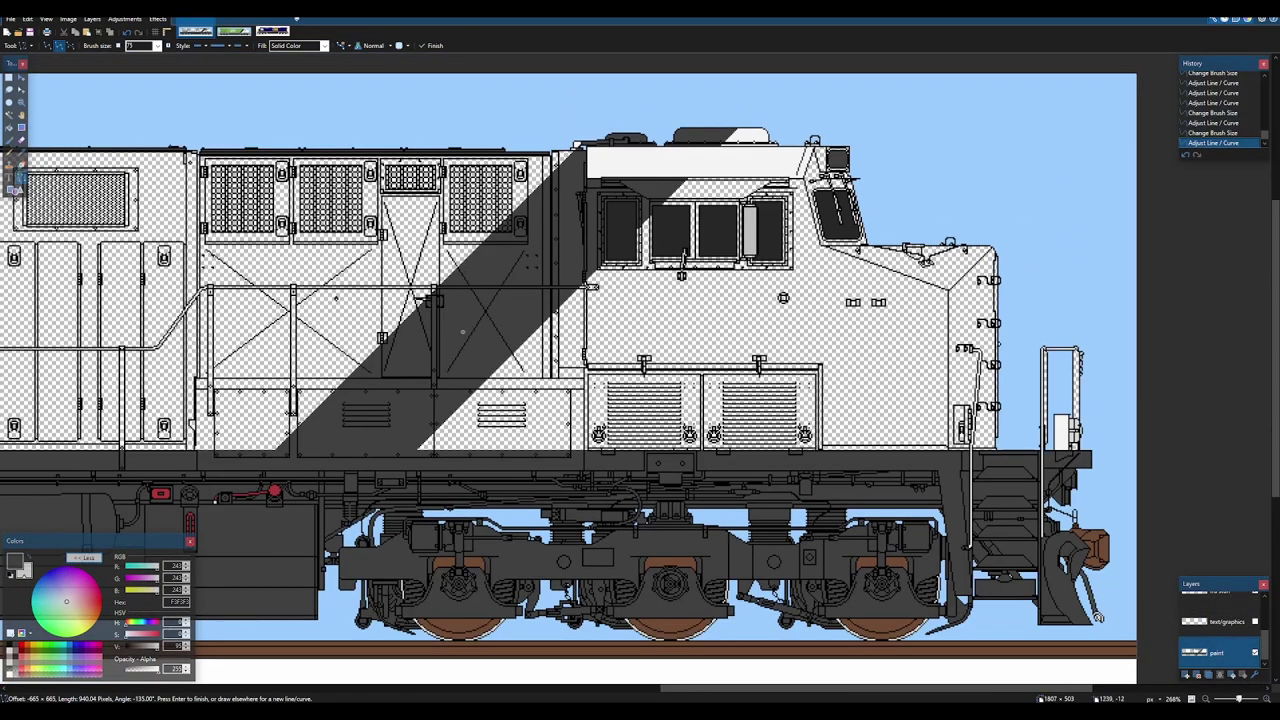
click(228, 29)
click(205, 31)
drag(404, 169, 645, 326)
scroll(721, 581, down, 4)
key(ctrl+z)
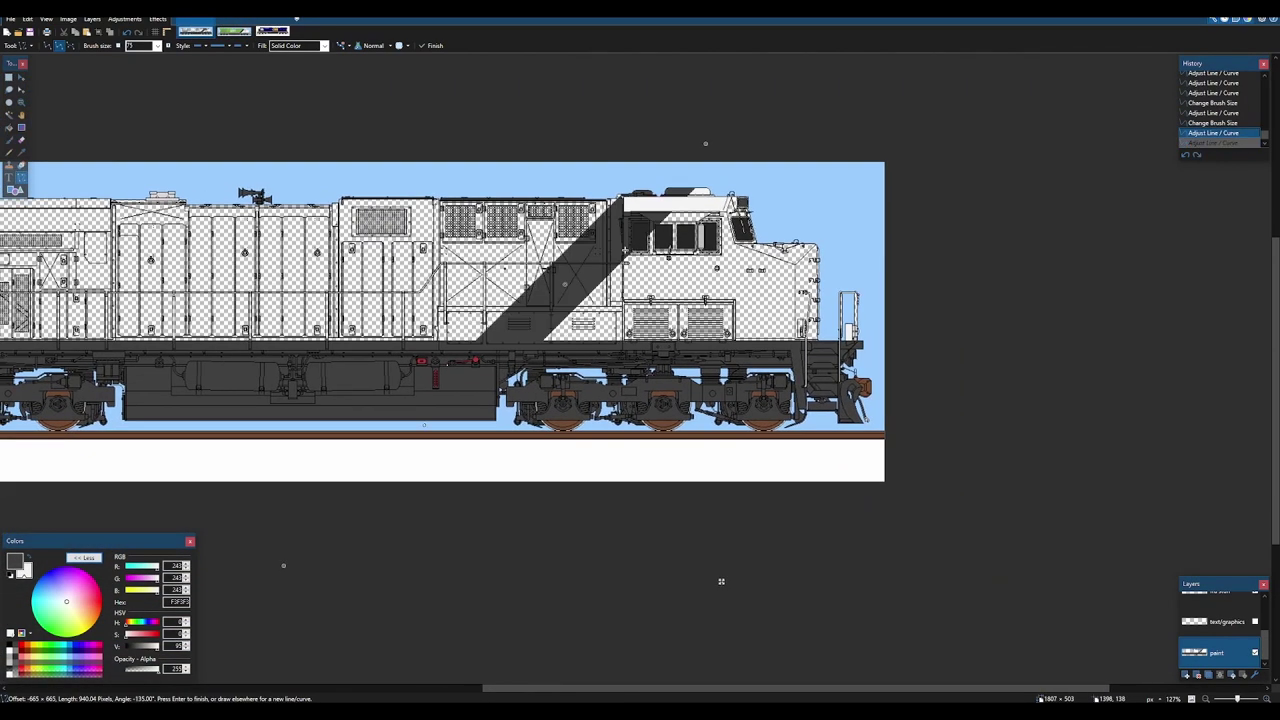
- Check the stripe's alignment at the cab roof and window, and finalize the diagonal line
scroll(705, 143, up, 5)
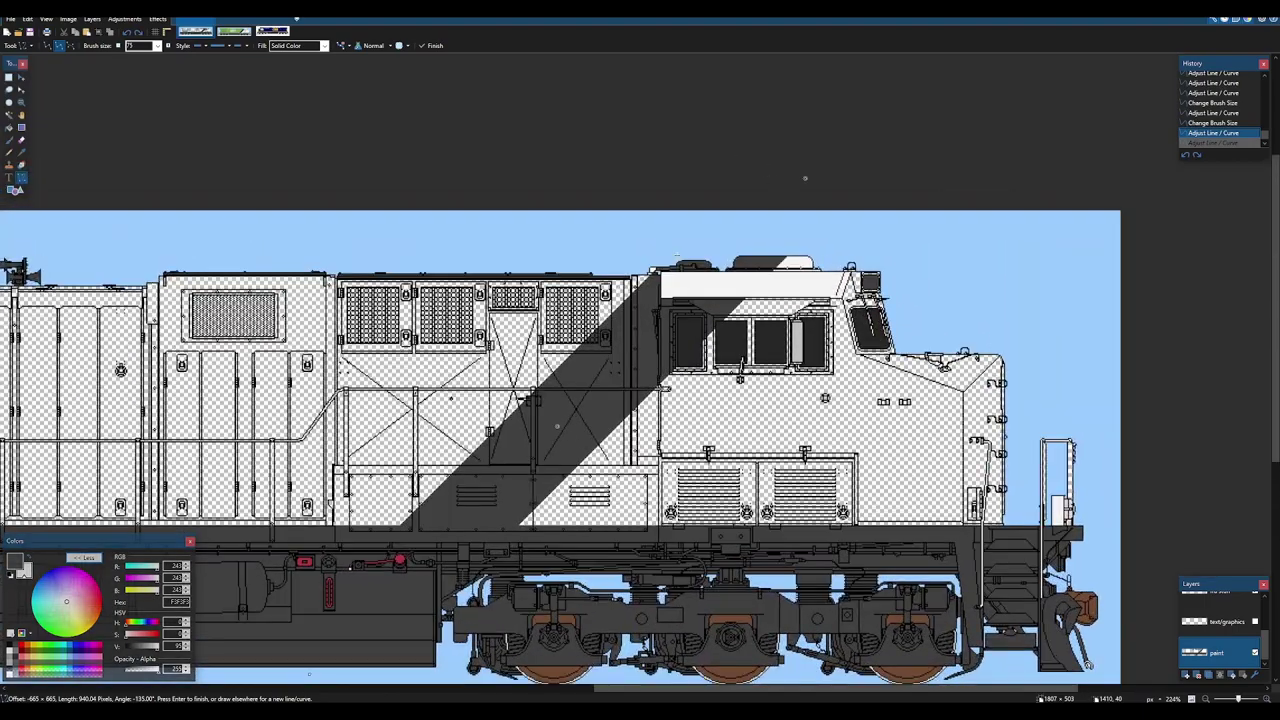
scroll(869, 140, down, 2)
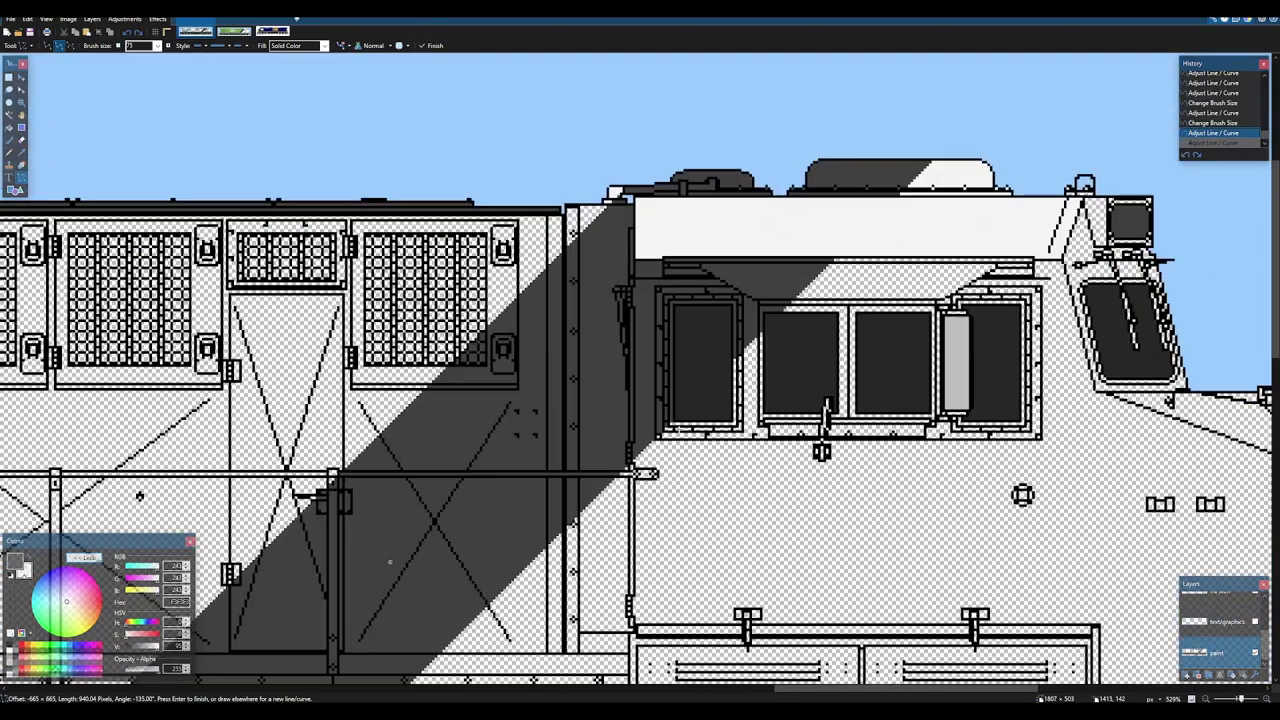
scroll(840, 180, up, 4)
scroll(809, 230, down, 5)
scroll(809, 230, down, 4)
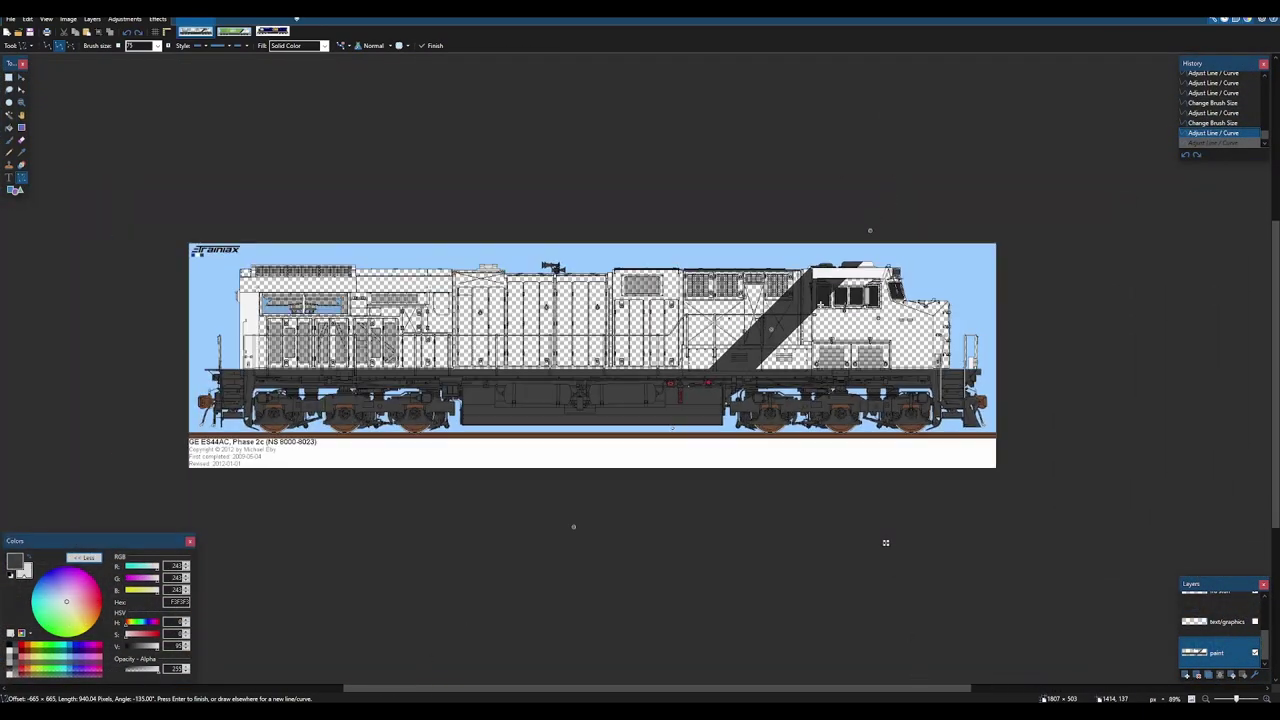
key(Return)
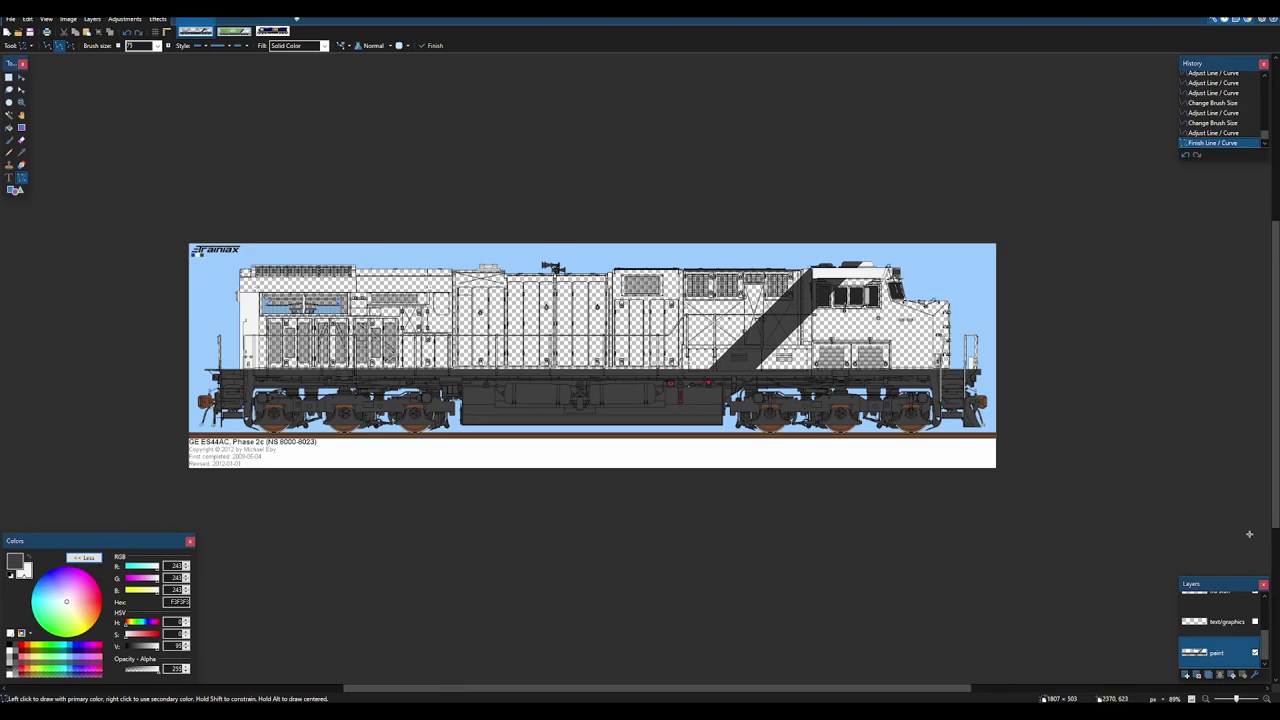
- Hide the main layer to view the painted shapes alone, and show it again
scroll(1249, 616, up, 3)
click(1255, 638)
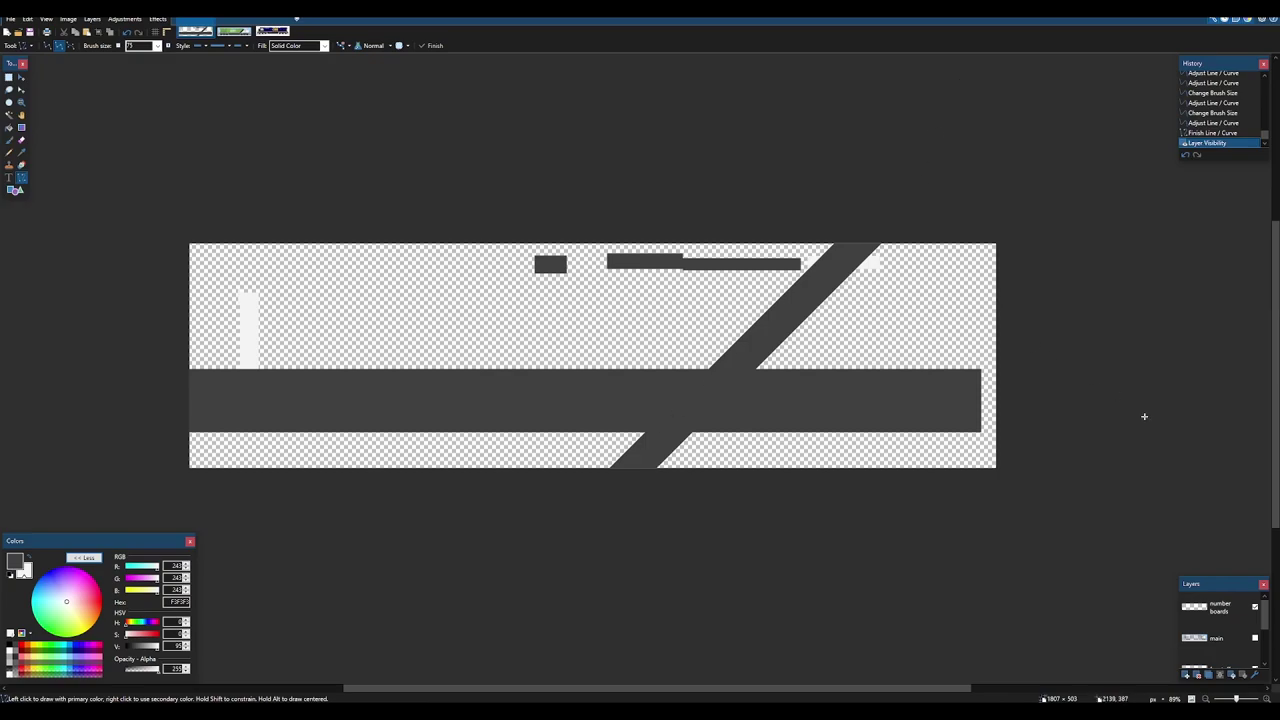
click(1255, 637)
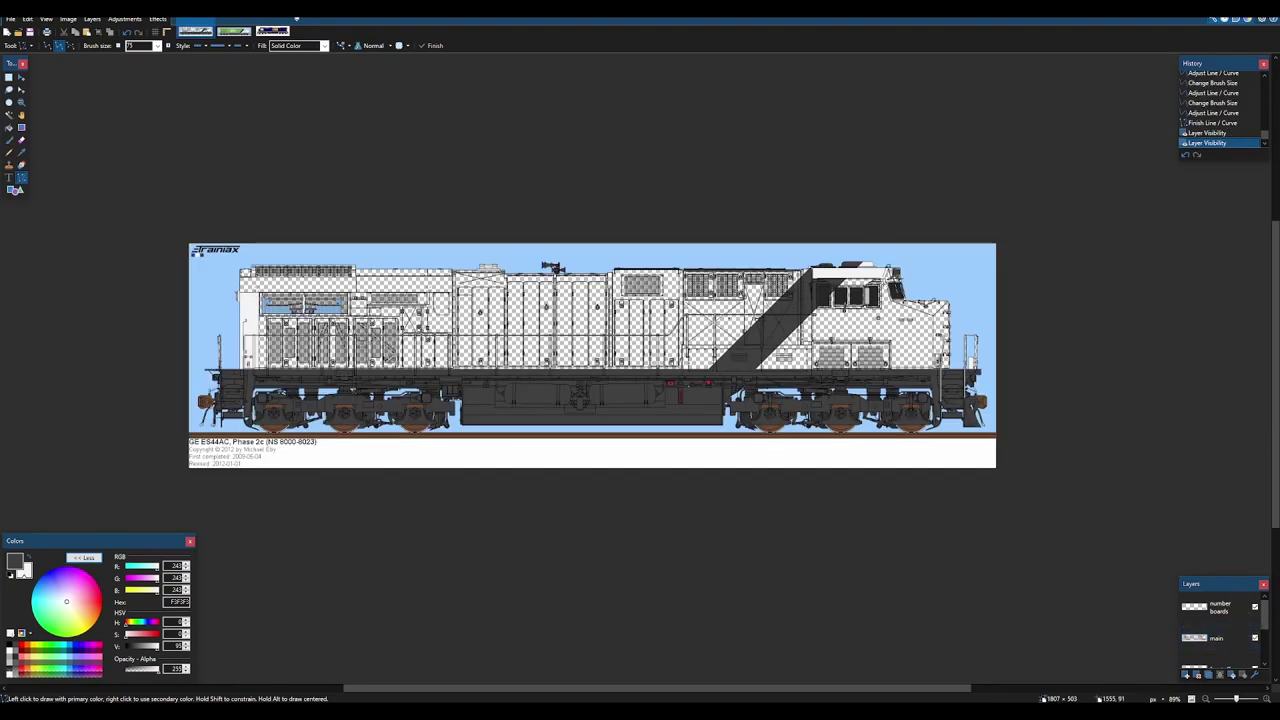
- Fill the blank cab and nose area ahead of the diagonal stripe with off-white using the Paint Bucket
key(f)
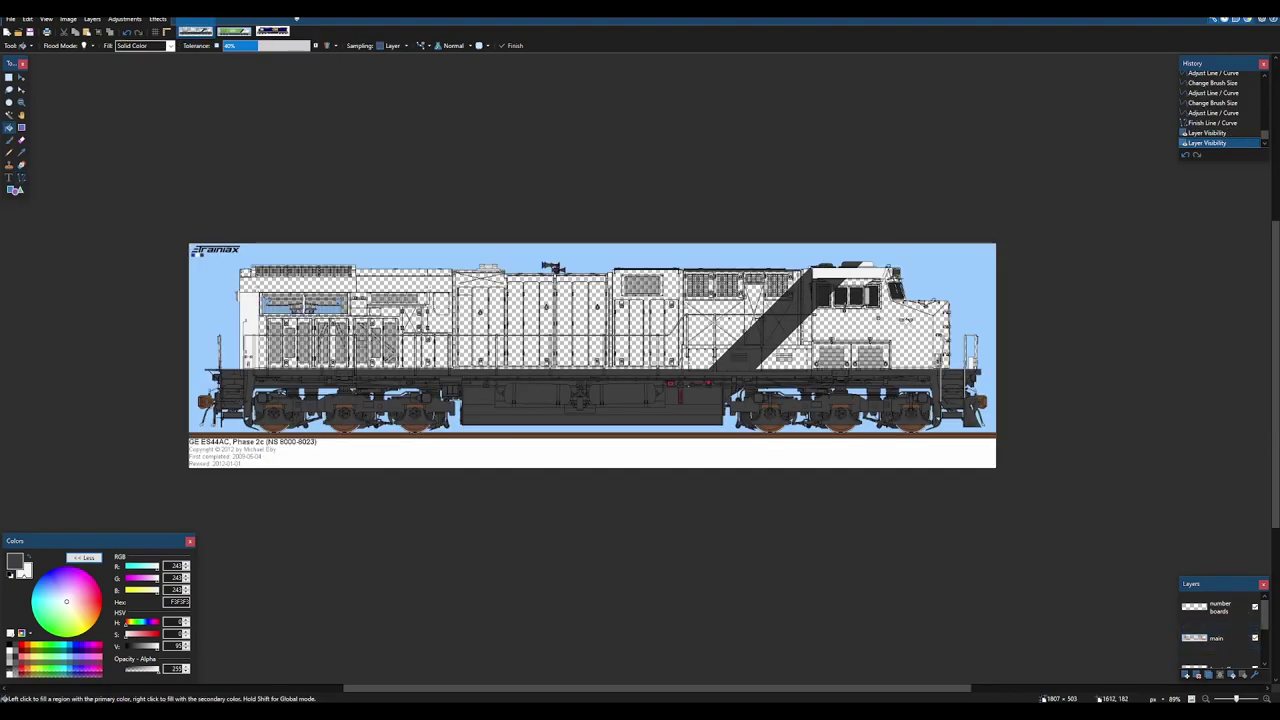
click(910, 325)
scroll(910, 322, up, 5)
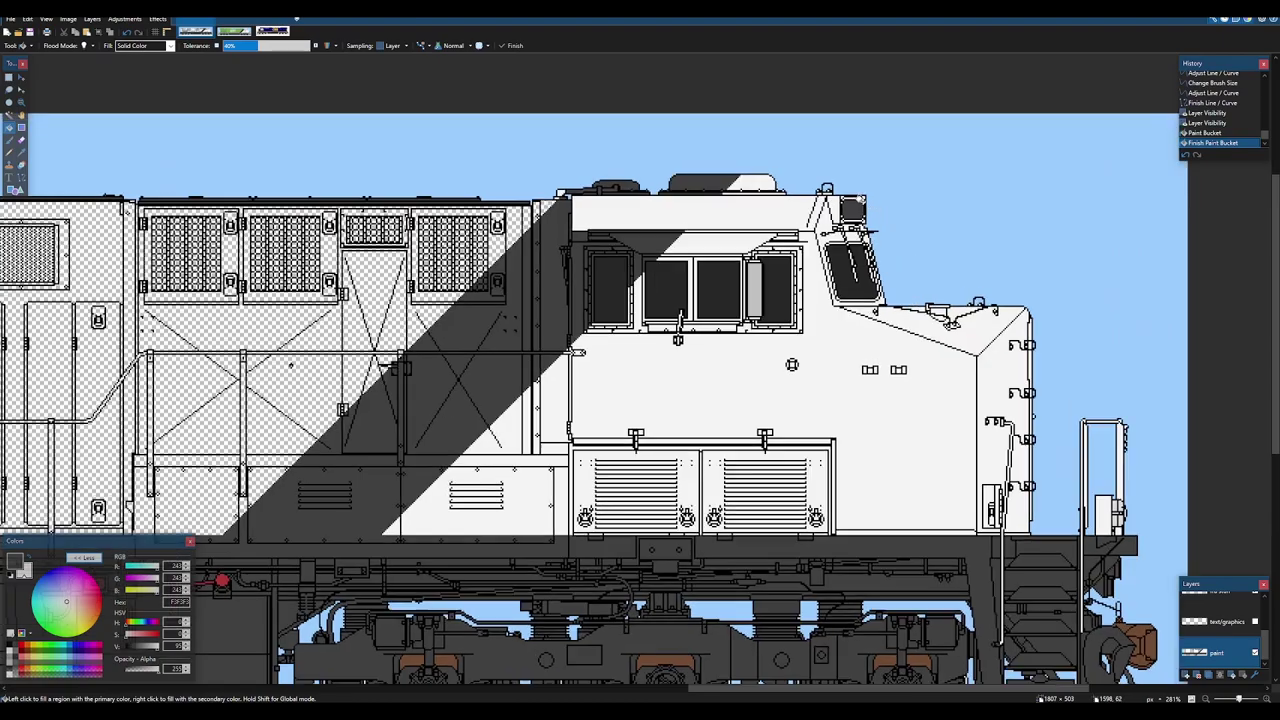
- Select a rectangle around the equipment above the cab roof, fill its dark gray stripe overlap with off-white, and deselect
scroll(640, 400, up, 3)
key(s)
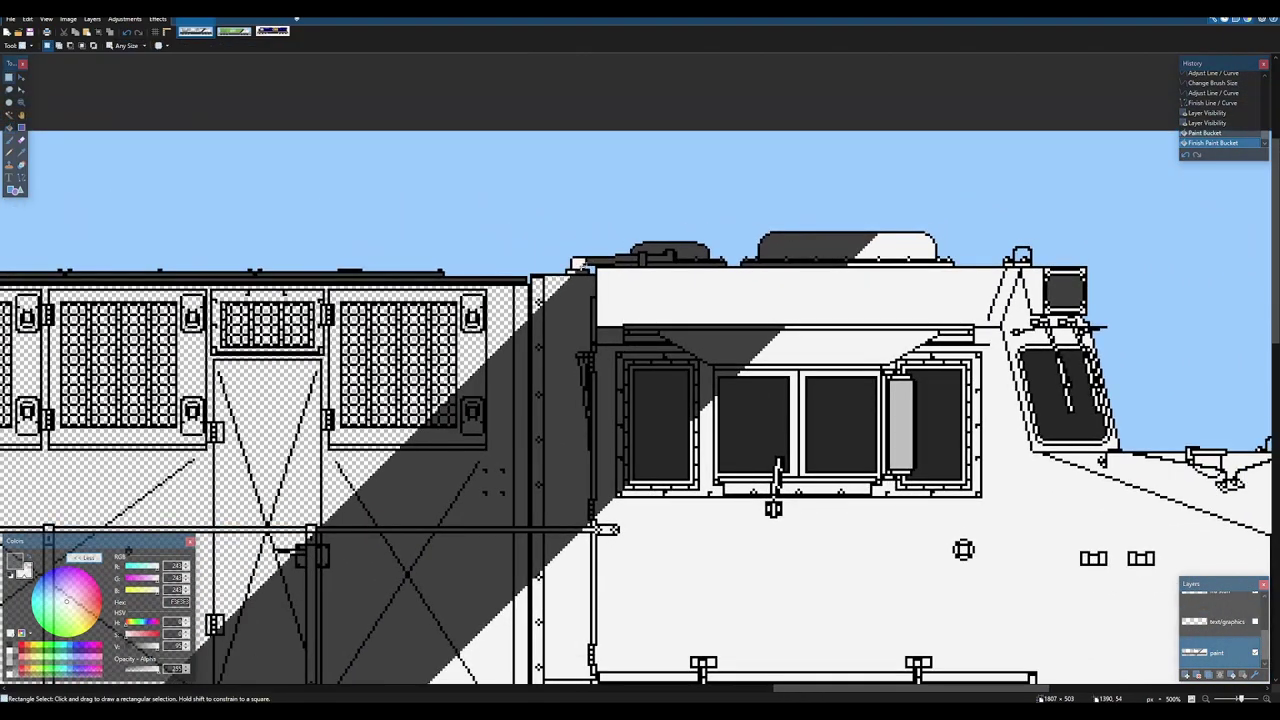
scroll(578, 266, up, 3)
mouse_move(428, 315)
mouse_down()
mouse_move(971, 157)
mouse_move(1071, 149)
mouse_up()
key(f)
click(914, 217)
key(ctrl+d)
scroll(908, 211, down, 2)
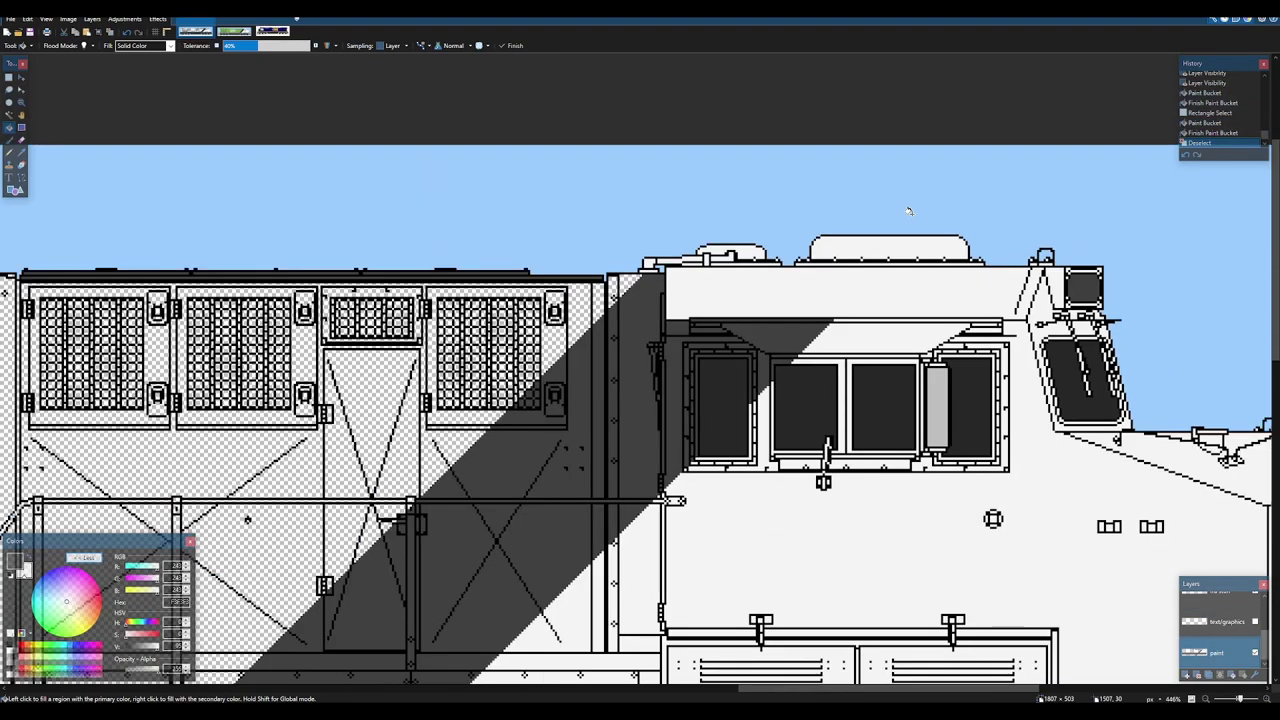
- Sample the blue swatch below the Trainiax logo as the primary color
scroll(836, 265, down, 4)
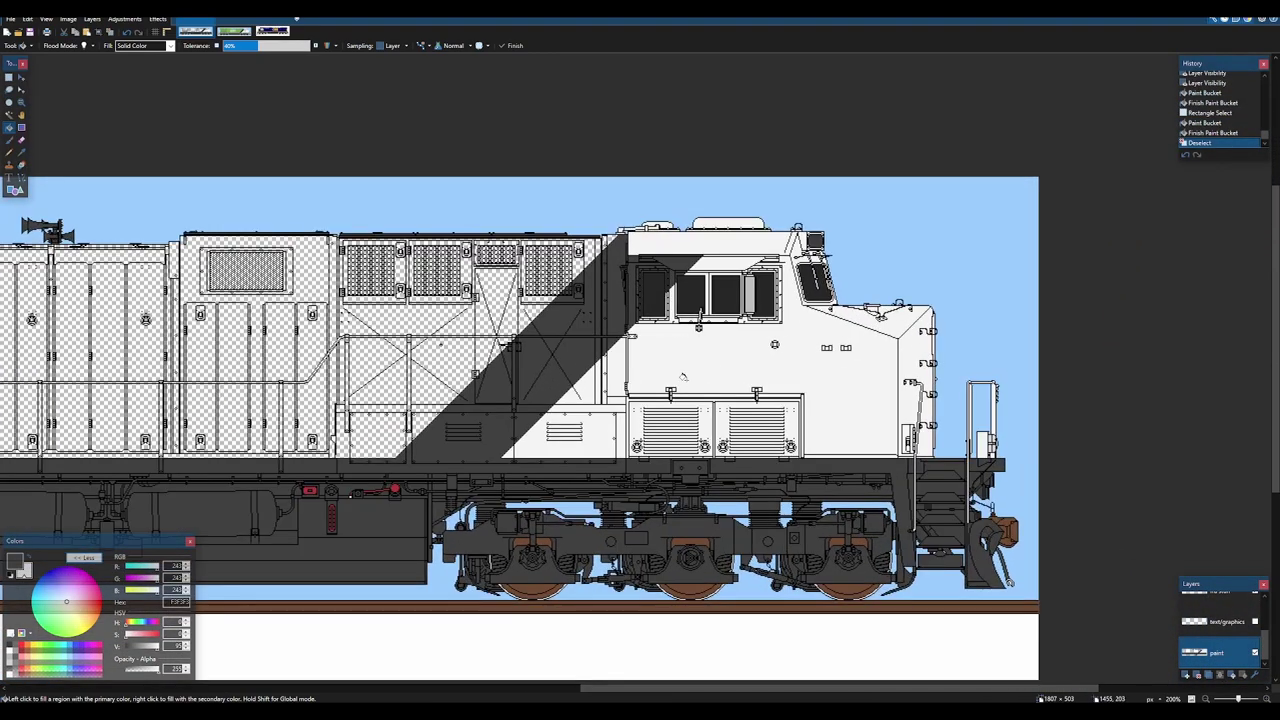
drag(683, 377, 1049, 356)
scroll(302, 332, down, 3)
drag(302, 332, 456, 338)
scroll(434, 328, down, 1)
scroll(277, 280, up, 8)
scroll(276, 285, up, 3)
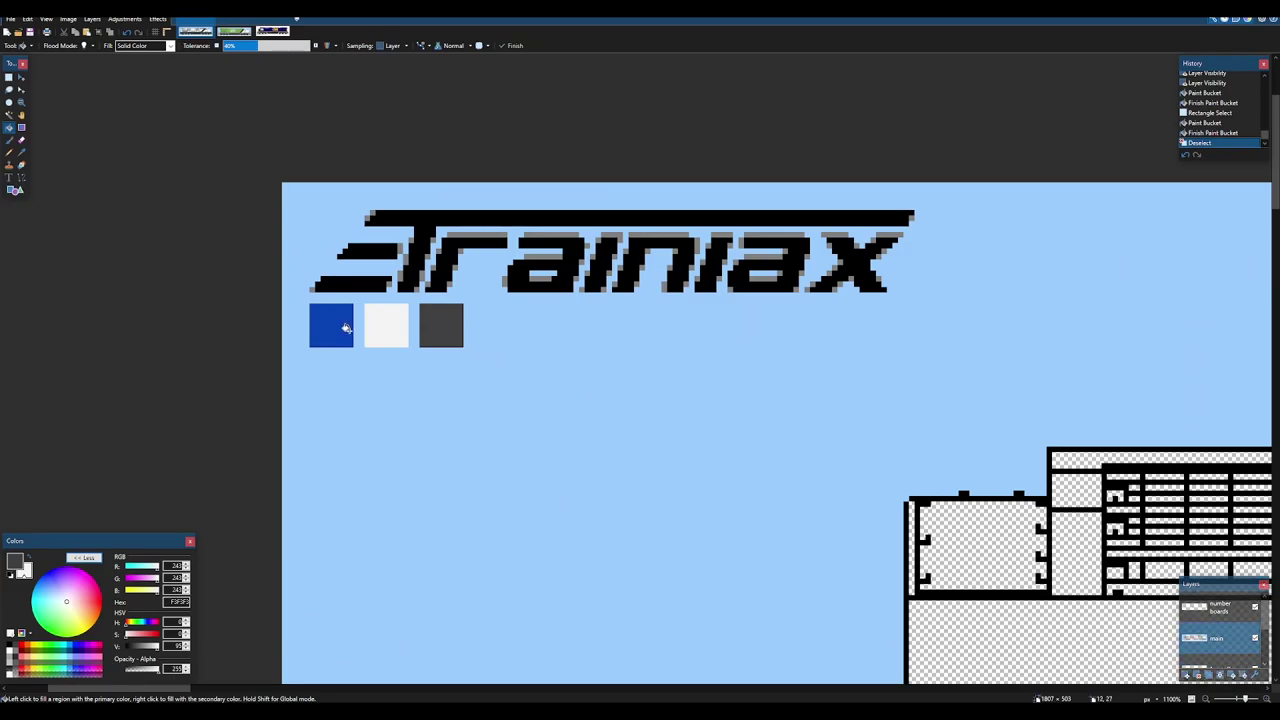
key(k)
scroll(482, 421, down, 10)
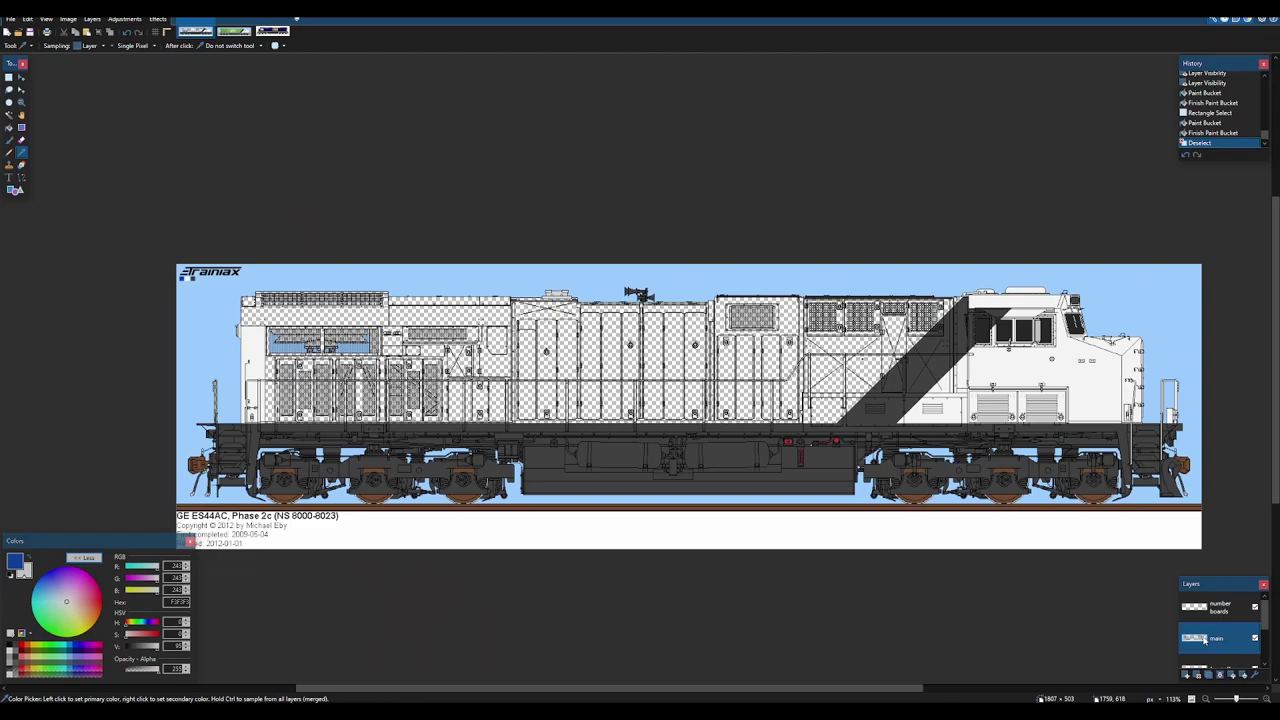
click(14, 562)
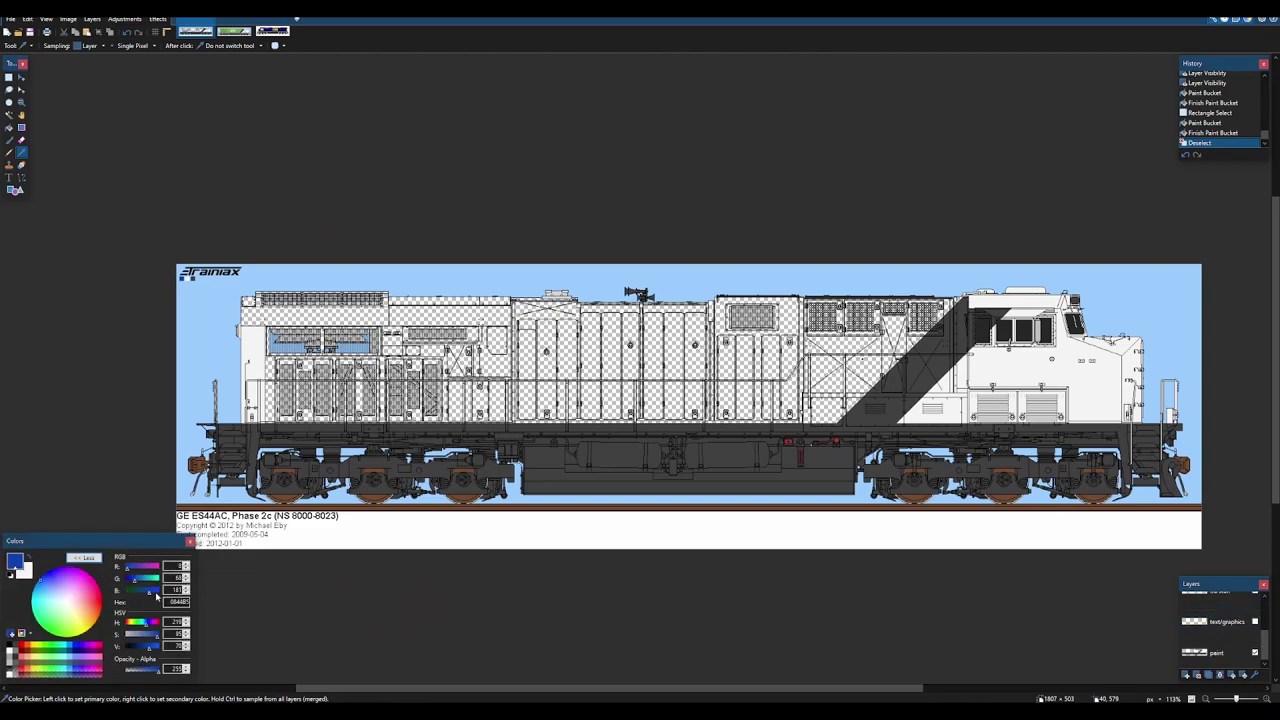
- Fill the blank long hood behind the diagonal stripe with the blue on the paint layer using the Paint Bucket
click(1227, 648)
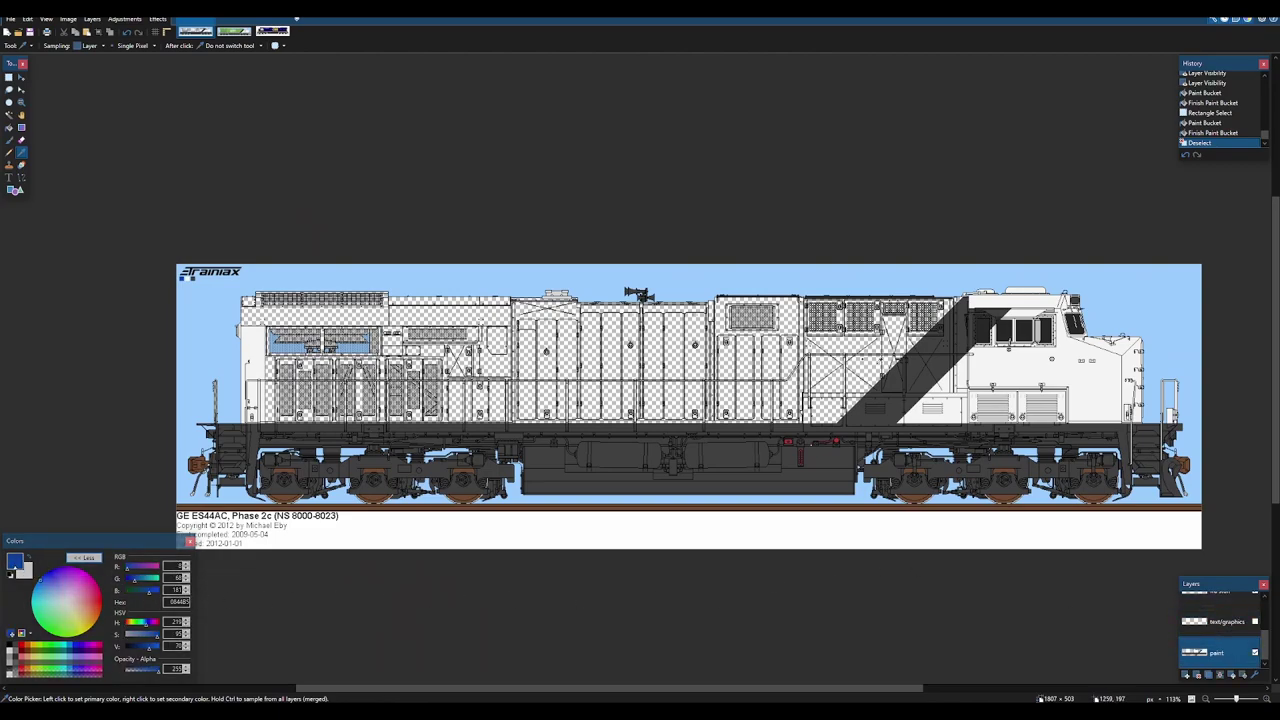
key(f)
click(750, 344)
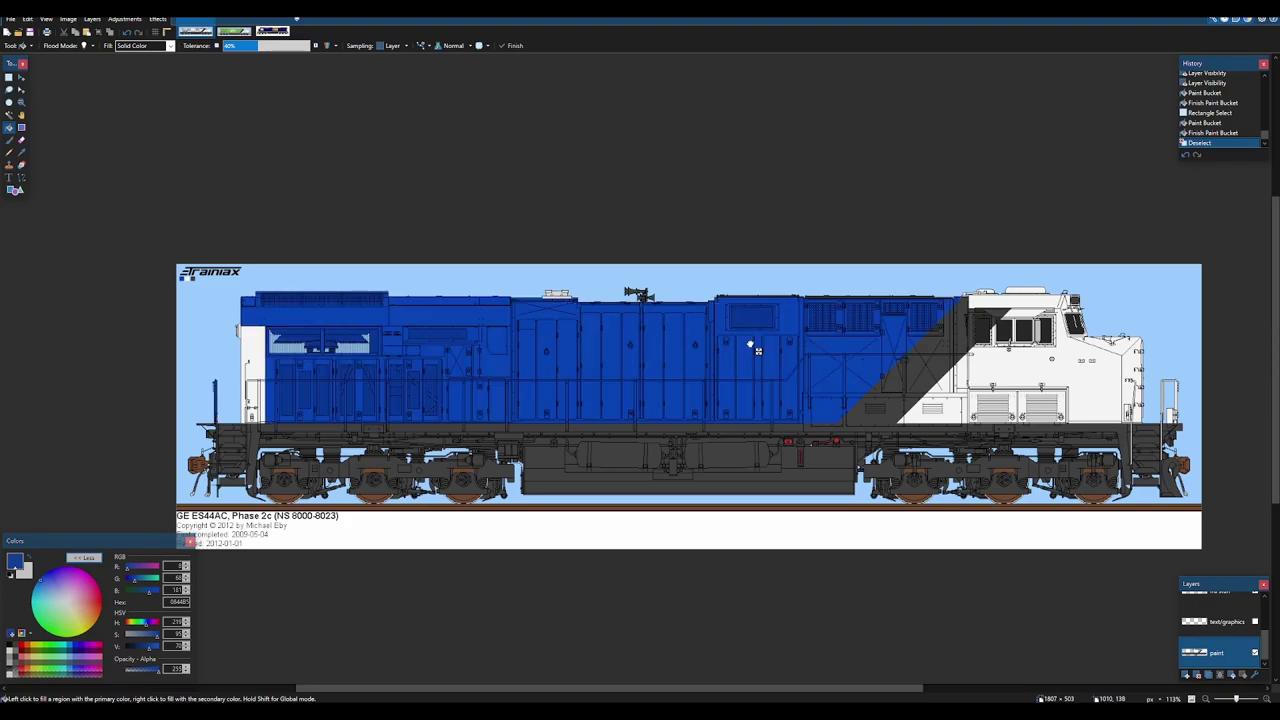
key(Return)
scroll(811, 436, up, 1)
drag(809, 434, 708, 407)
scroll(704, 403, down, 1)
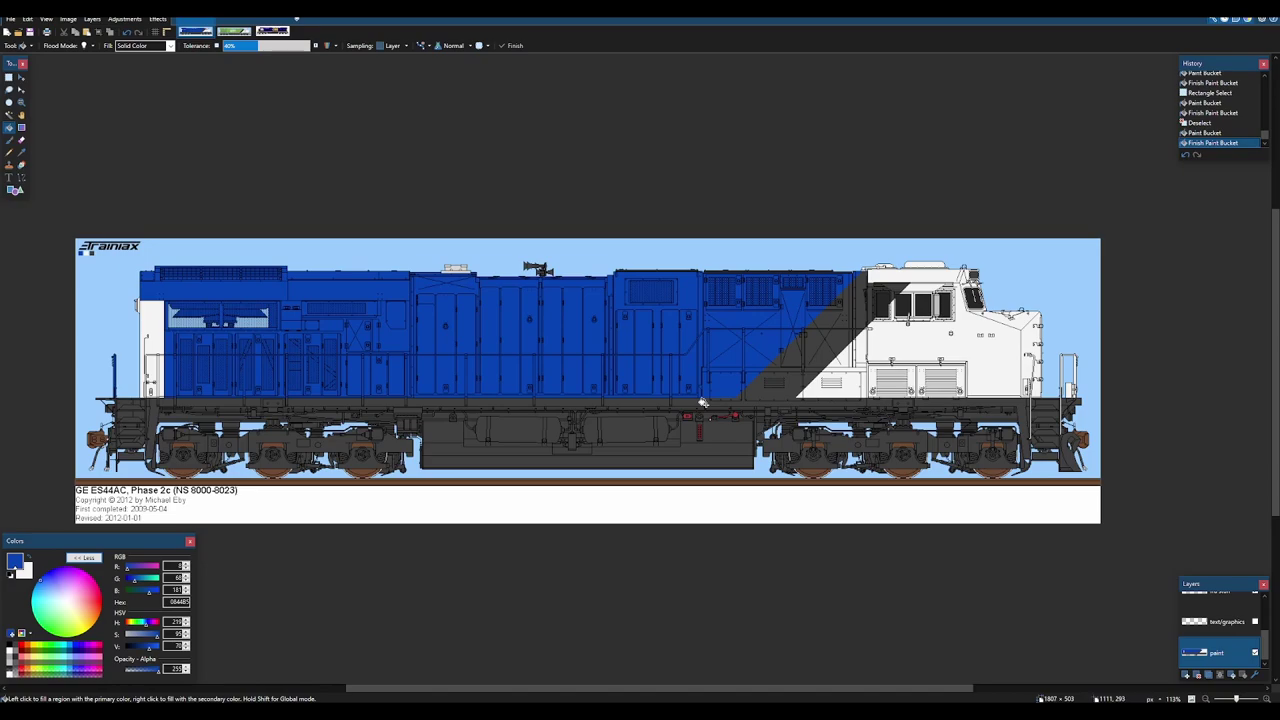
- Sample the stripe's dark gray, select a rectangle around the rear radiator opening, fill its blue parts dark gray, and deselect
scroll(810, 320, up, 5)
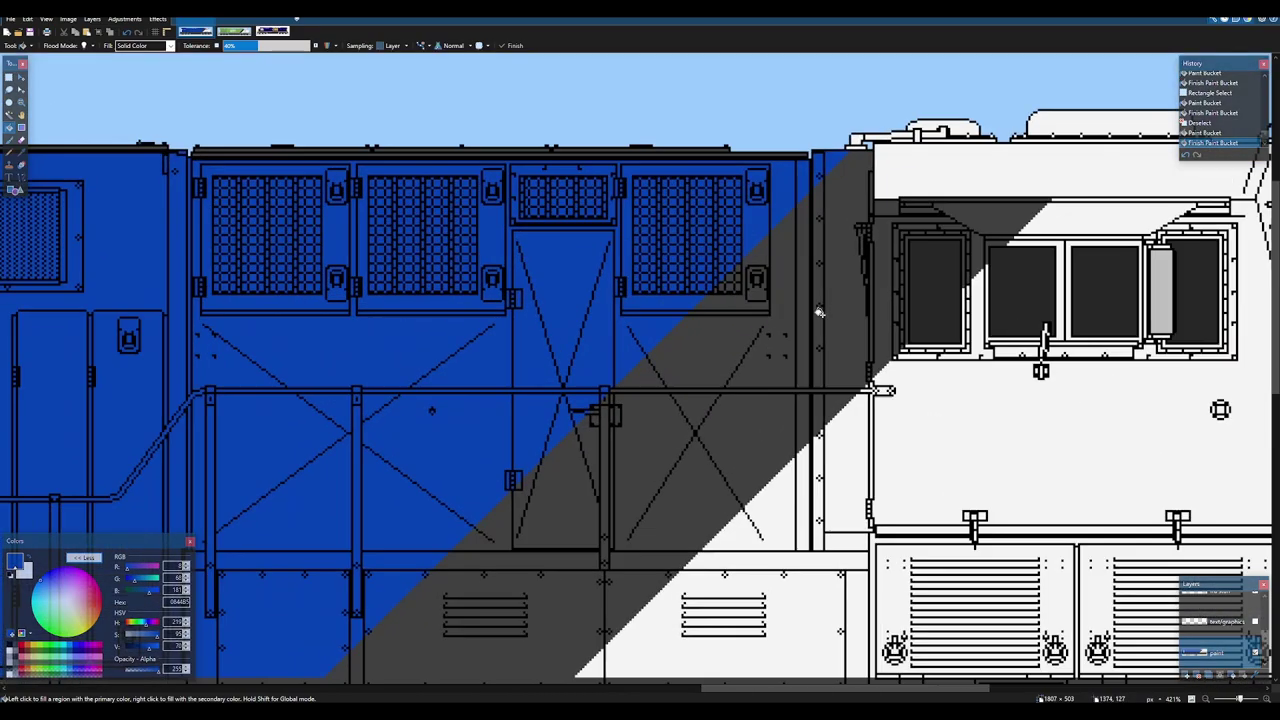
key(k)
scroll(847, 326, left, 15)
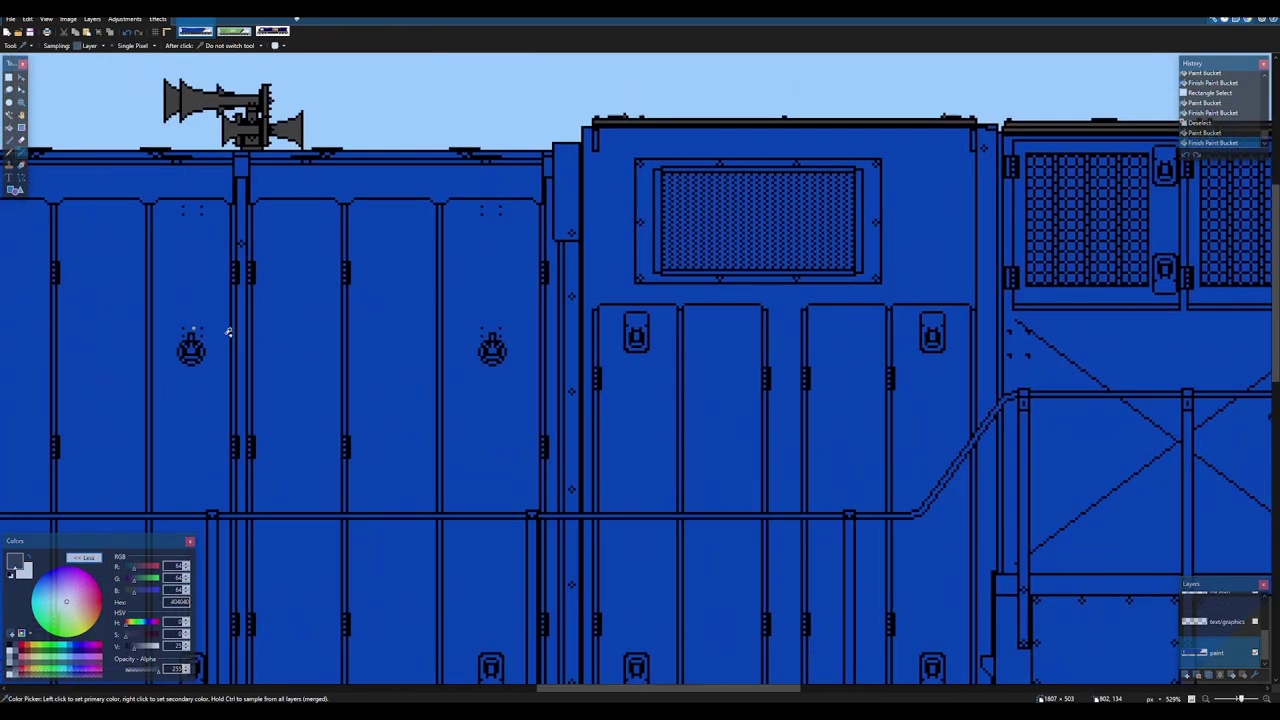
scroll(527, 353, up, 2)
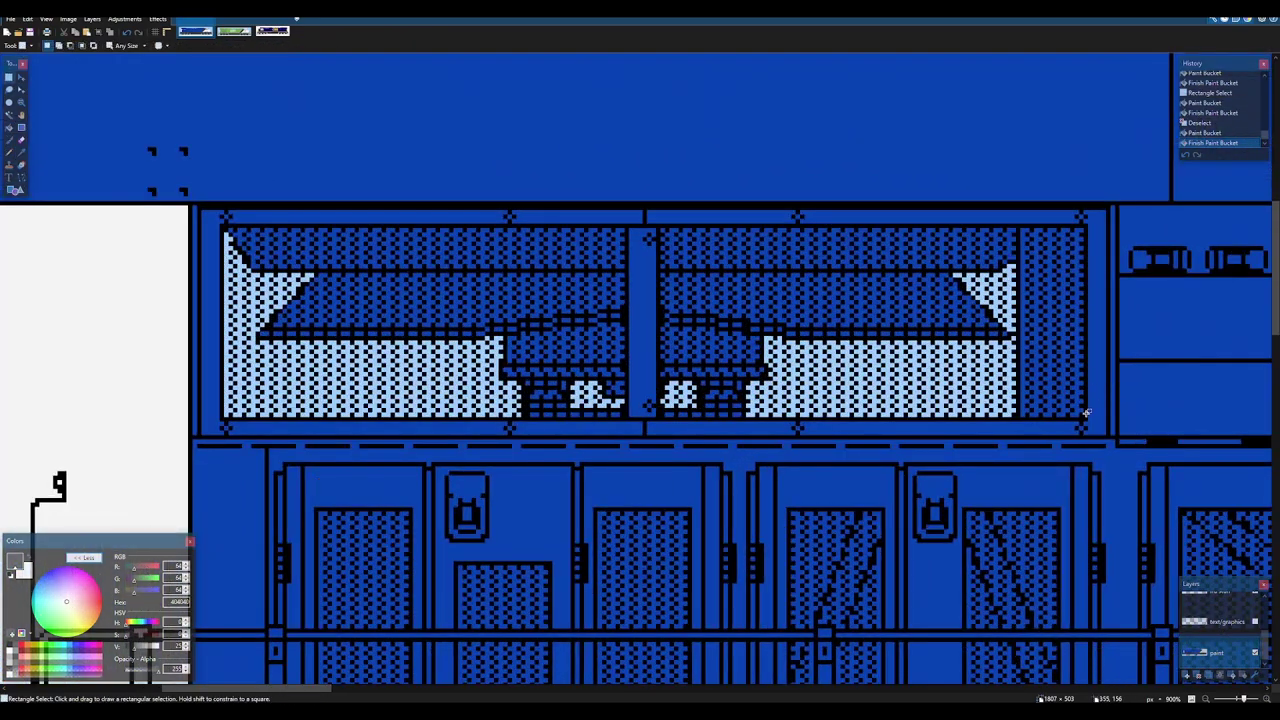
mouse_move(1084, 415)
mouse_down()
mouse_move(410, 240)
mouse_move(225, 226)
mouse_up()
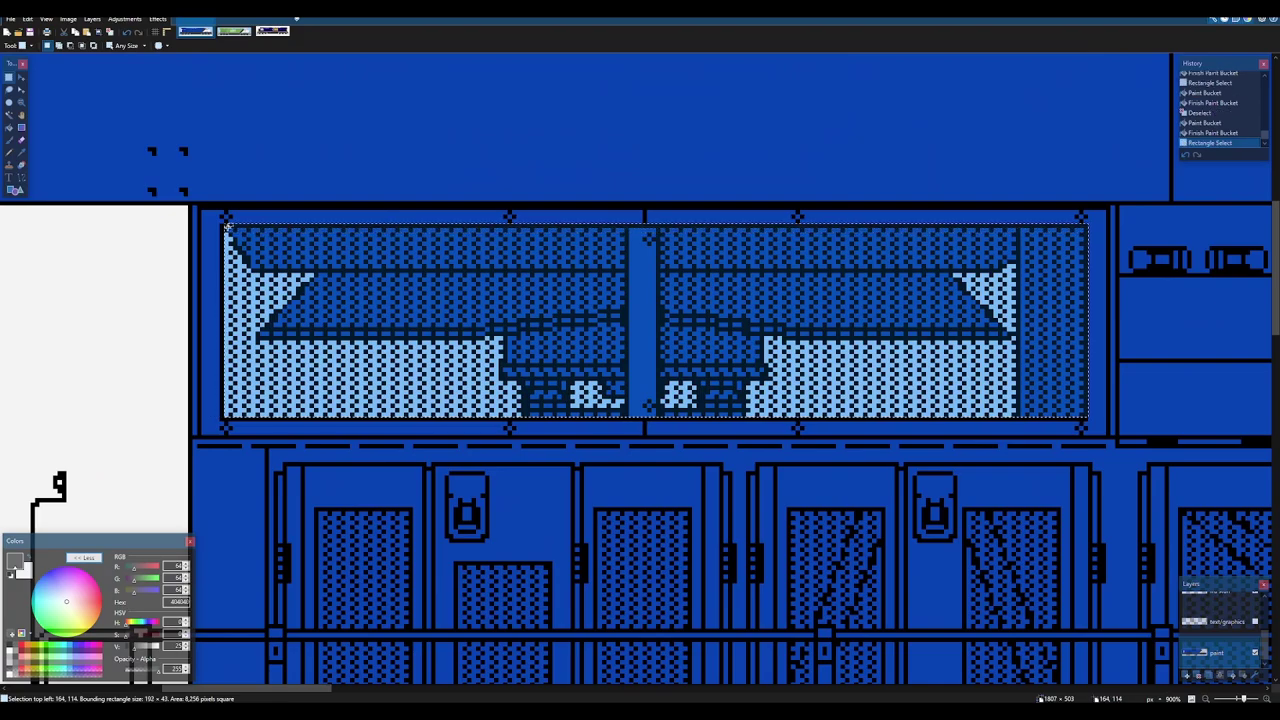
key(f)
click(240, 239)
key(ctrl+d)
scroll(500, 285, down, 8)
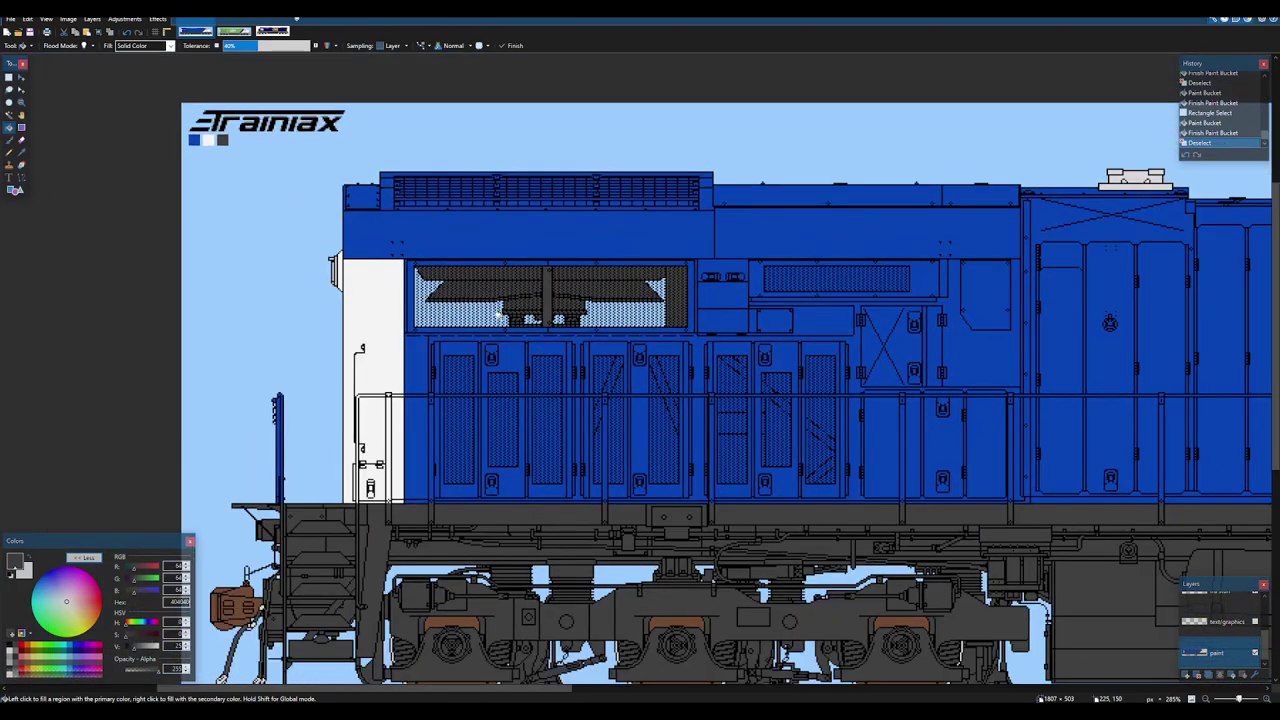
- Inspect the painted hood, diagonal stripe, cab and front underframe for remaining paint work
scroll(590, 299, up, 4)
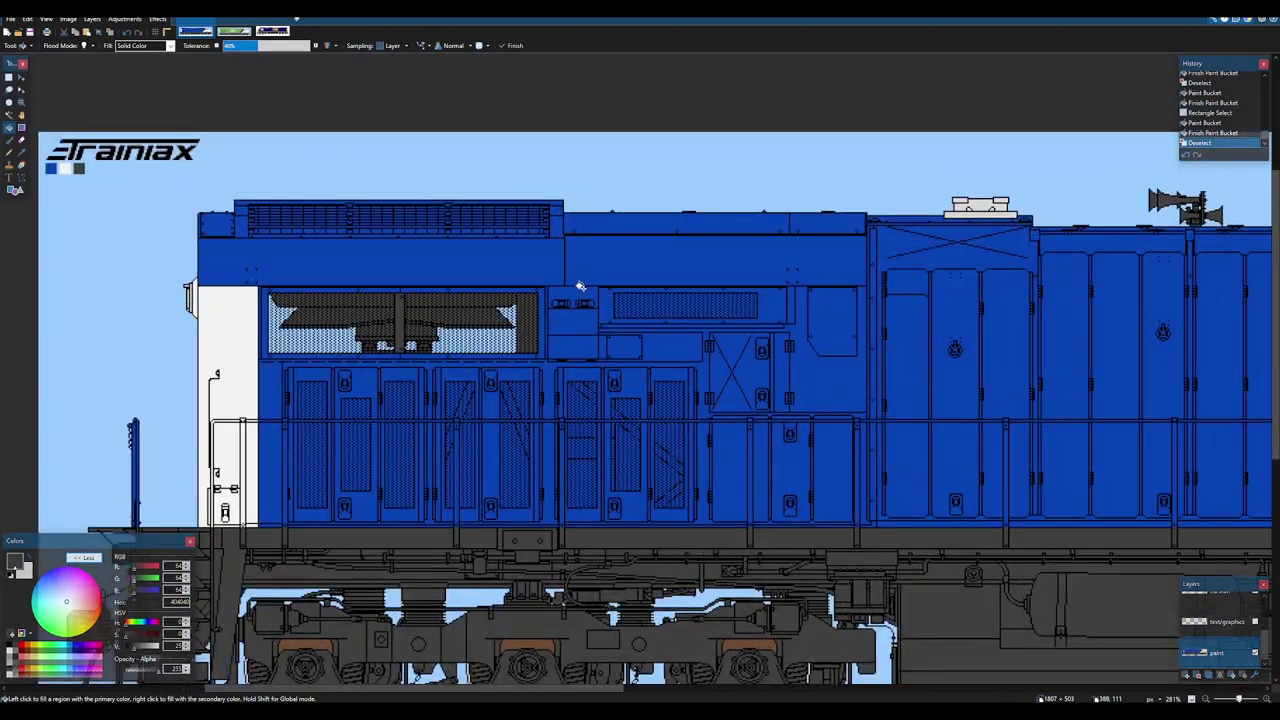
scroll(572, 265, down, 2)
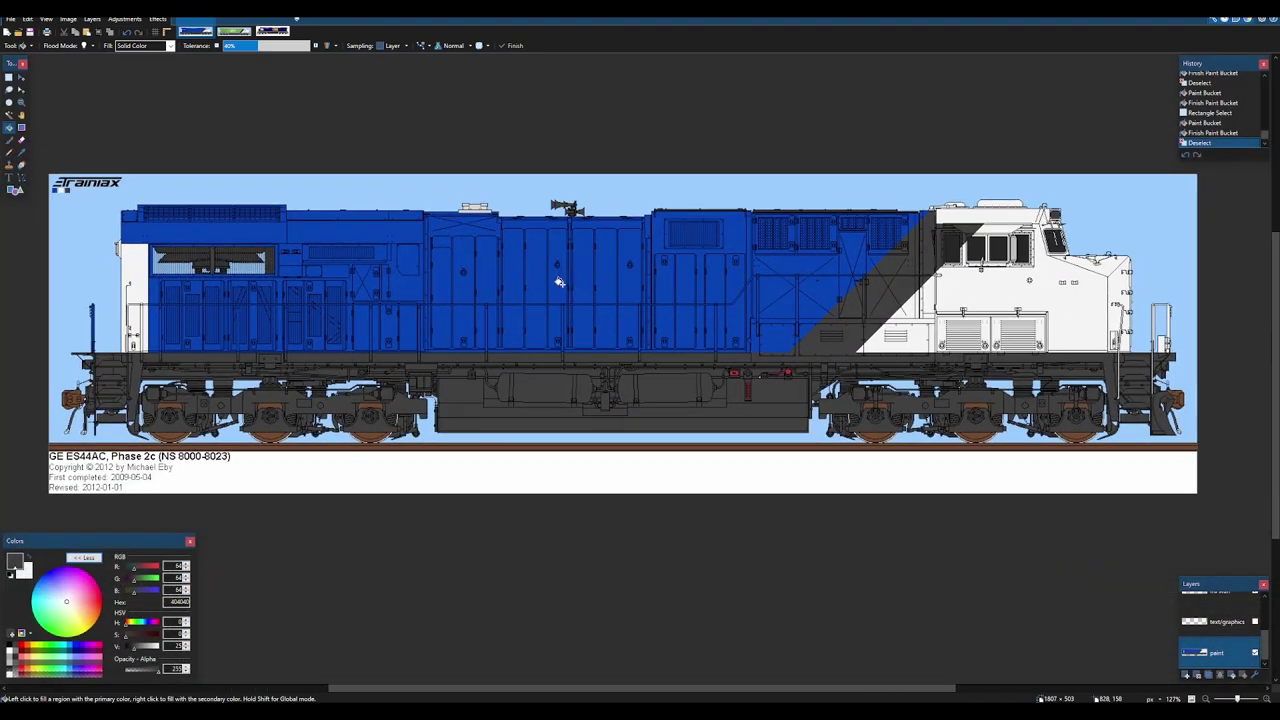
scroll(615, 306, up, 1)
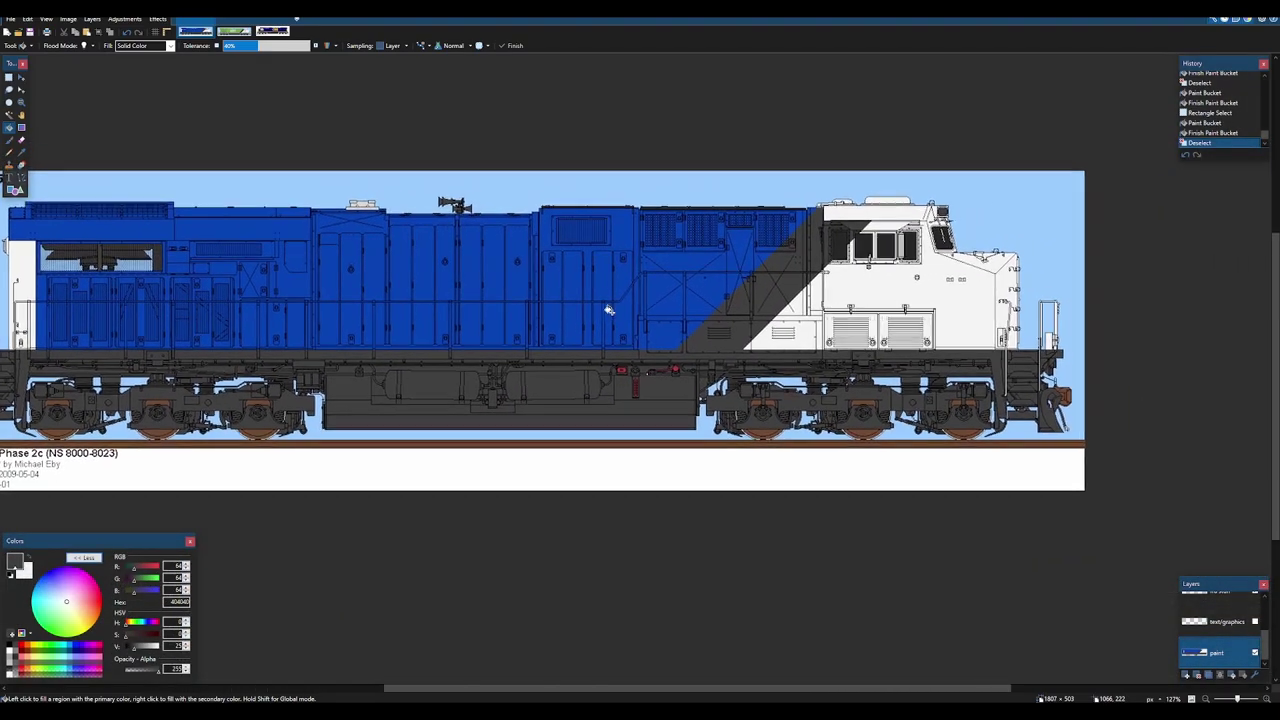
scroll(720, 320, down, 1)
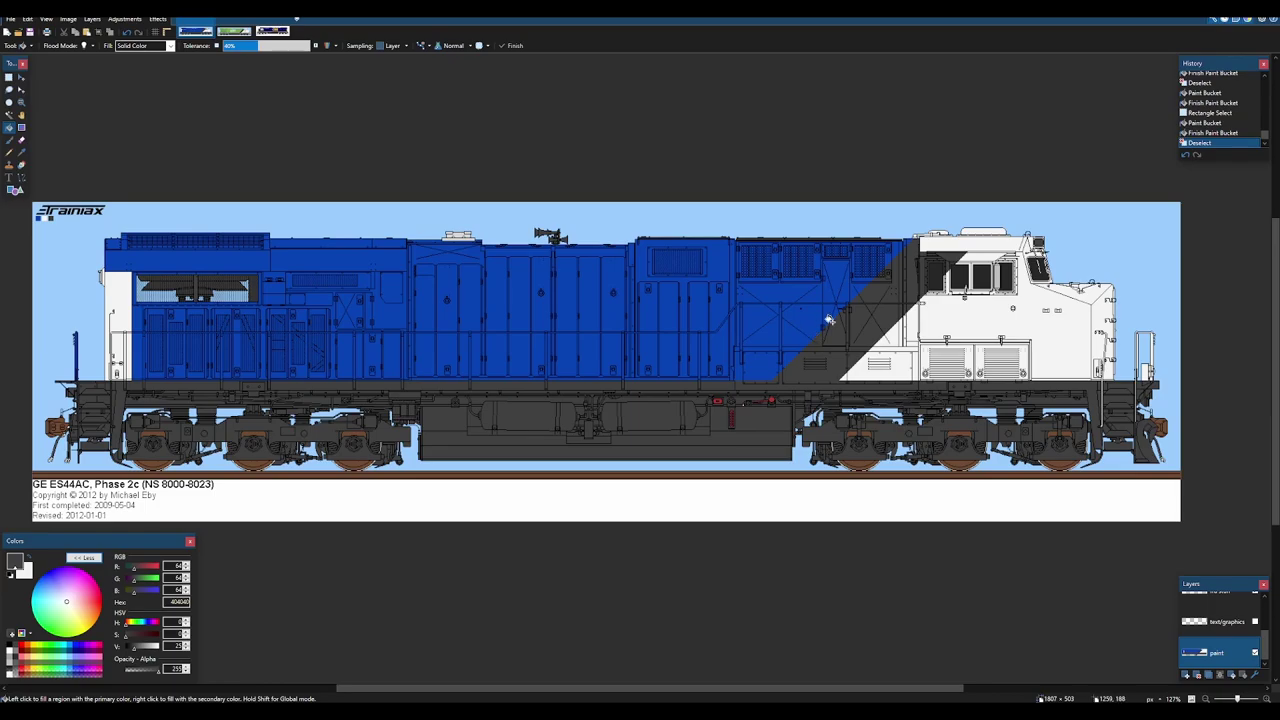
scroll(830, 398, up, 4)
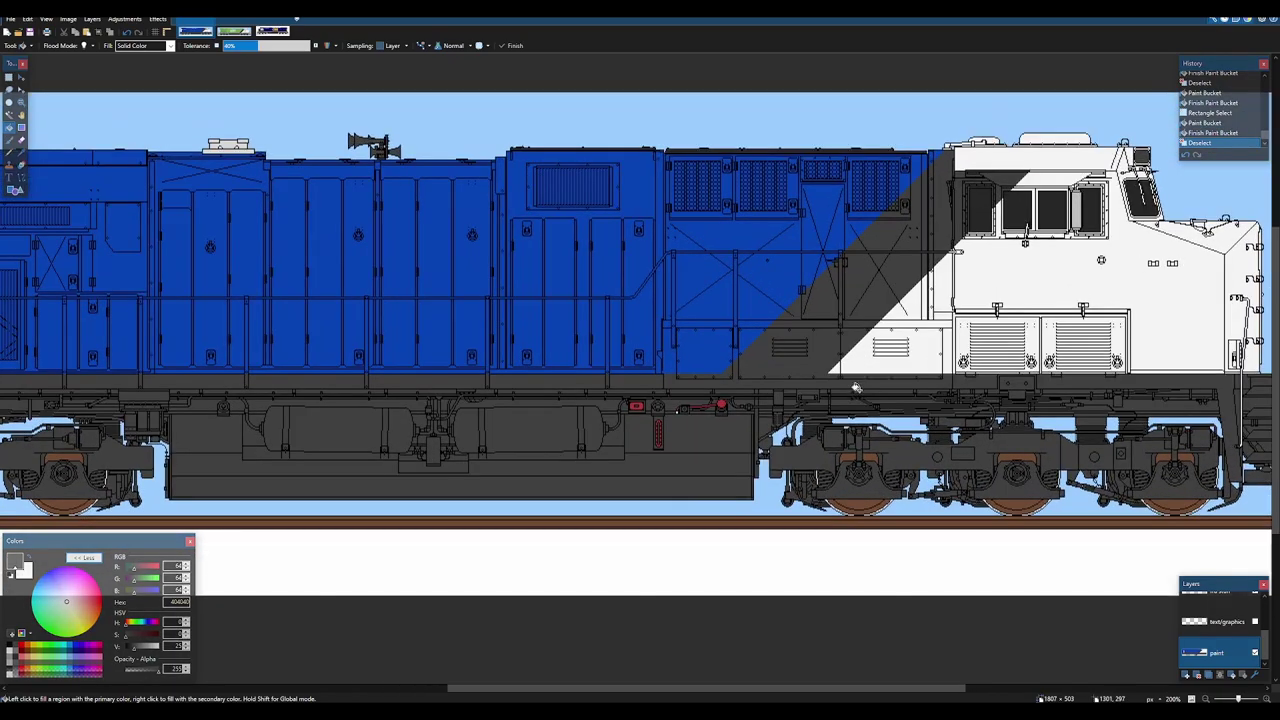
scroll(890, 378, up, 4)
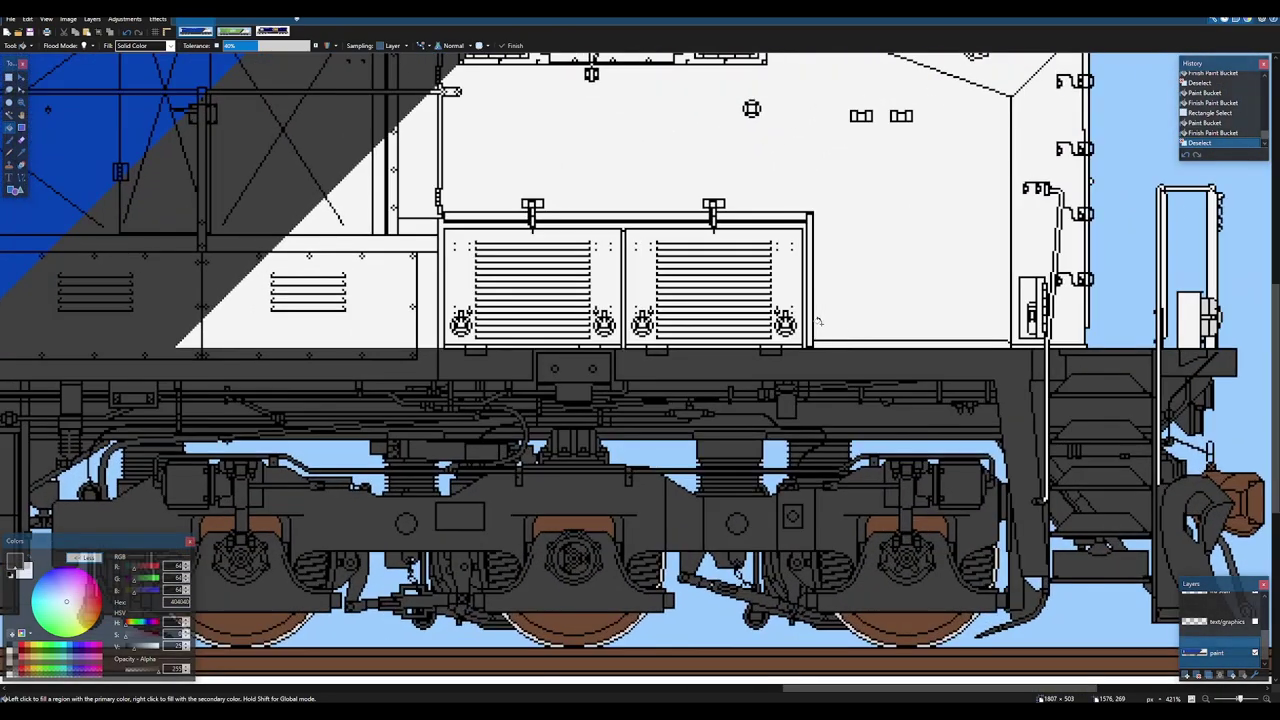
scroll(946, 385, down, 6)
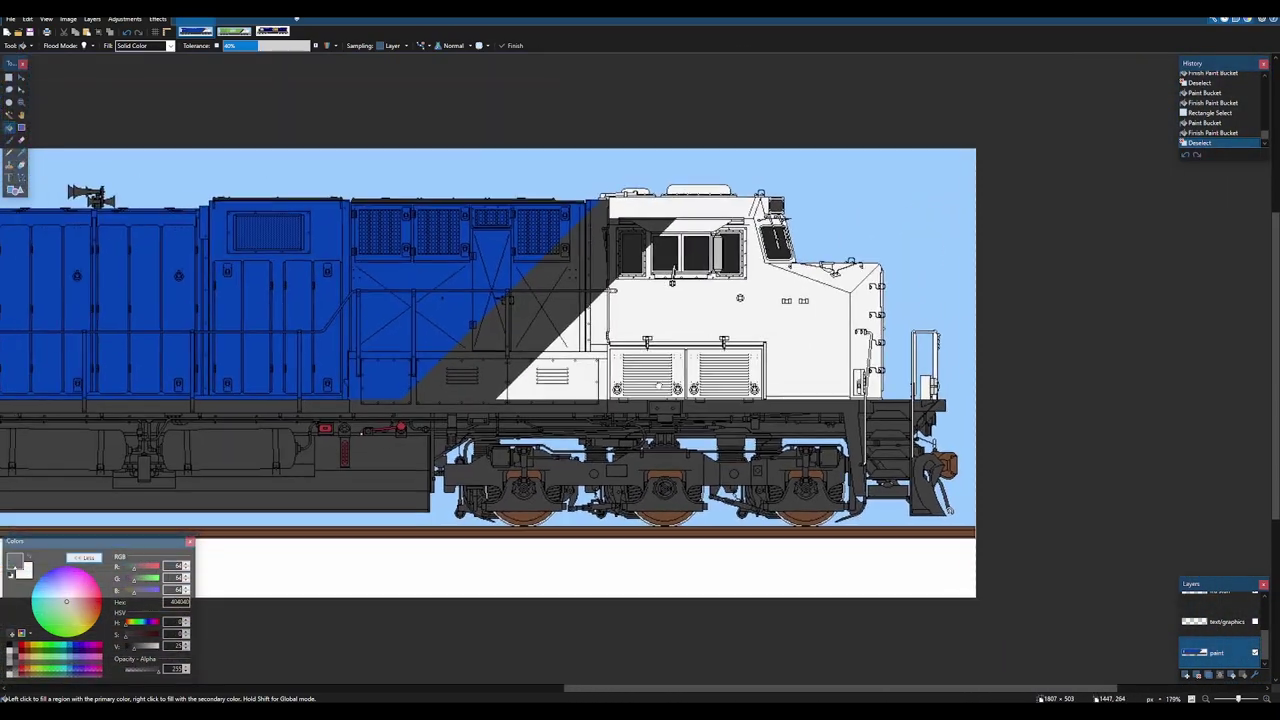
- Switch to the green SwiftRail reference and measure the stem of the F beside the SWRX lettering with a rectangle selection
drag(658, 385, 837, 370)
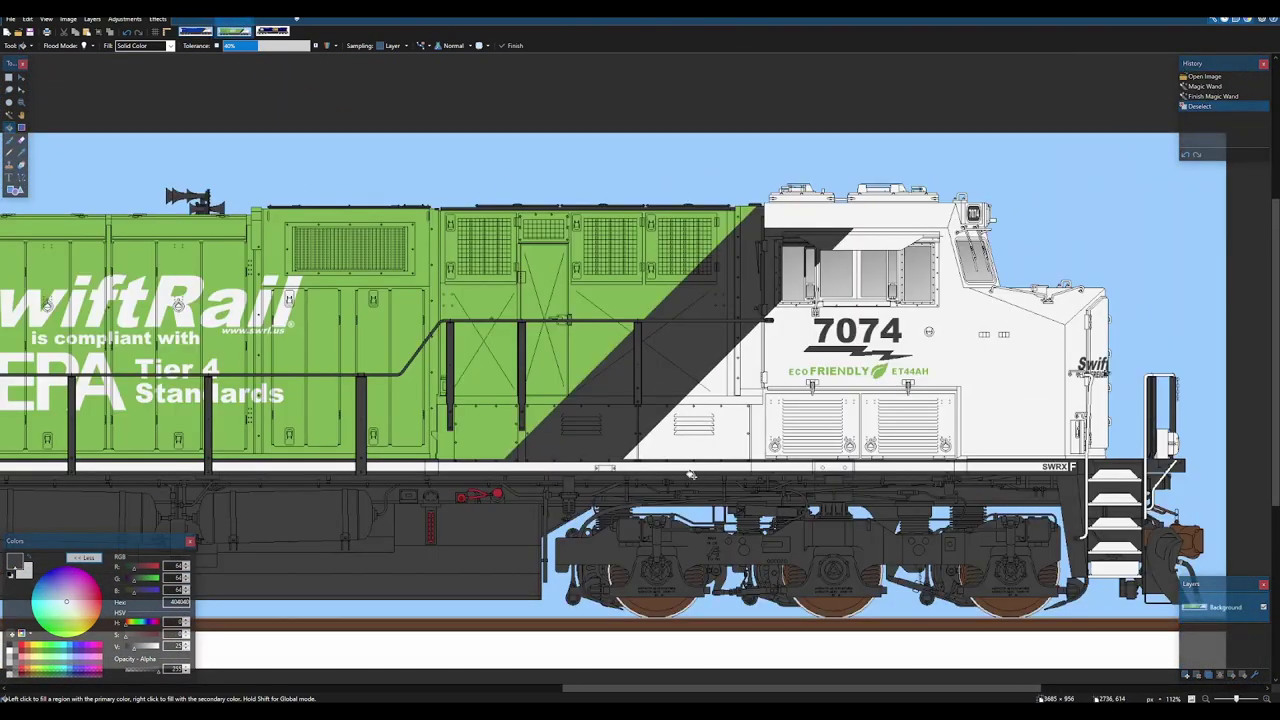
drag(542, 472, 742, 412)
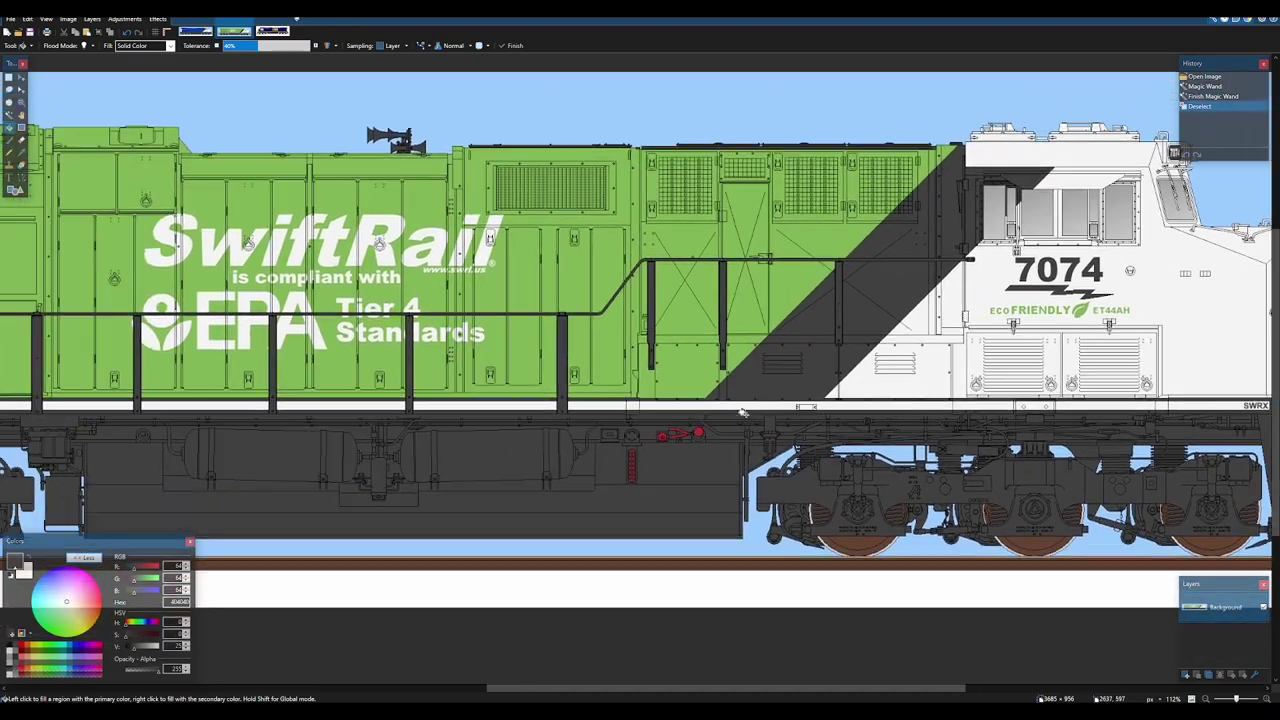
scroll(963, 445, up, 5)
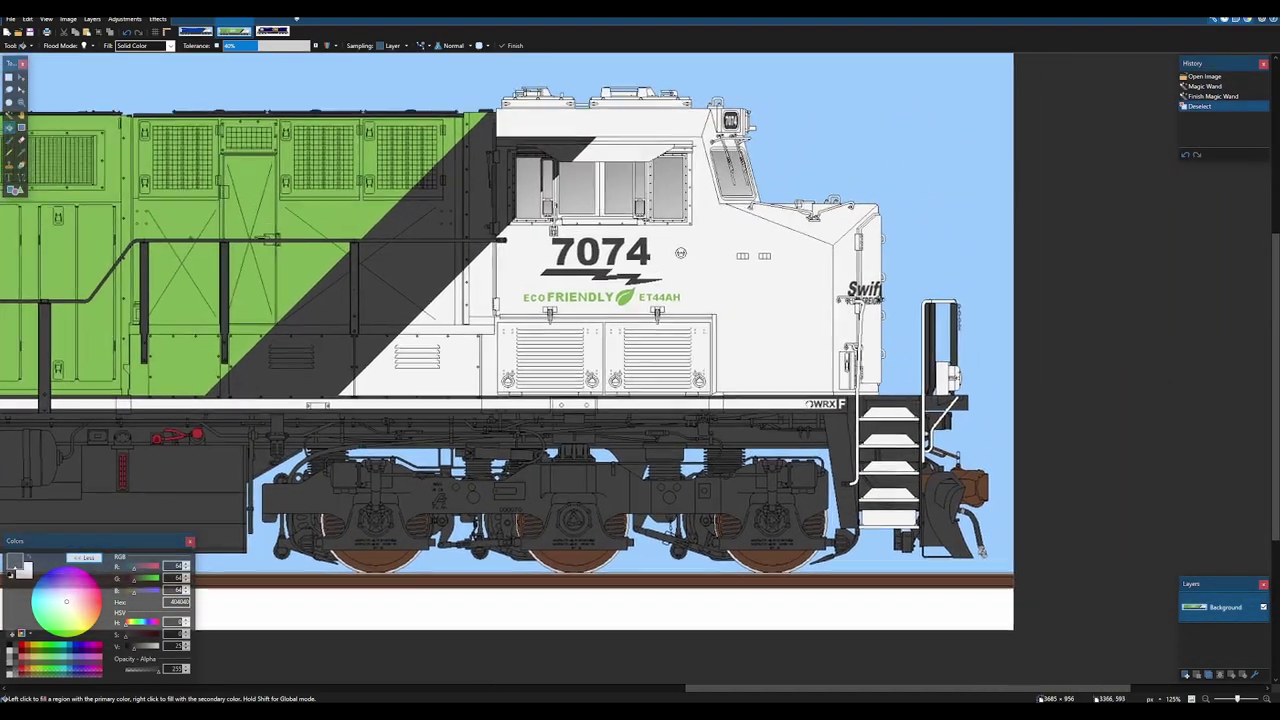
scroll(699, 377, down, 4)
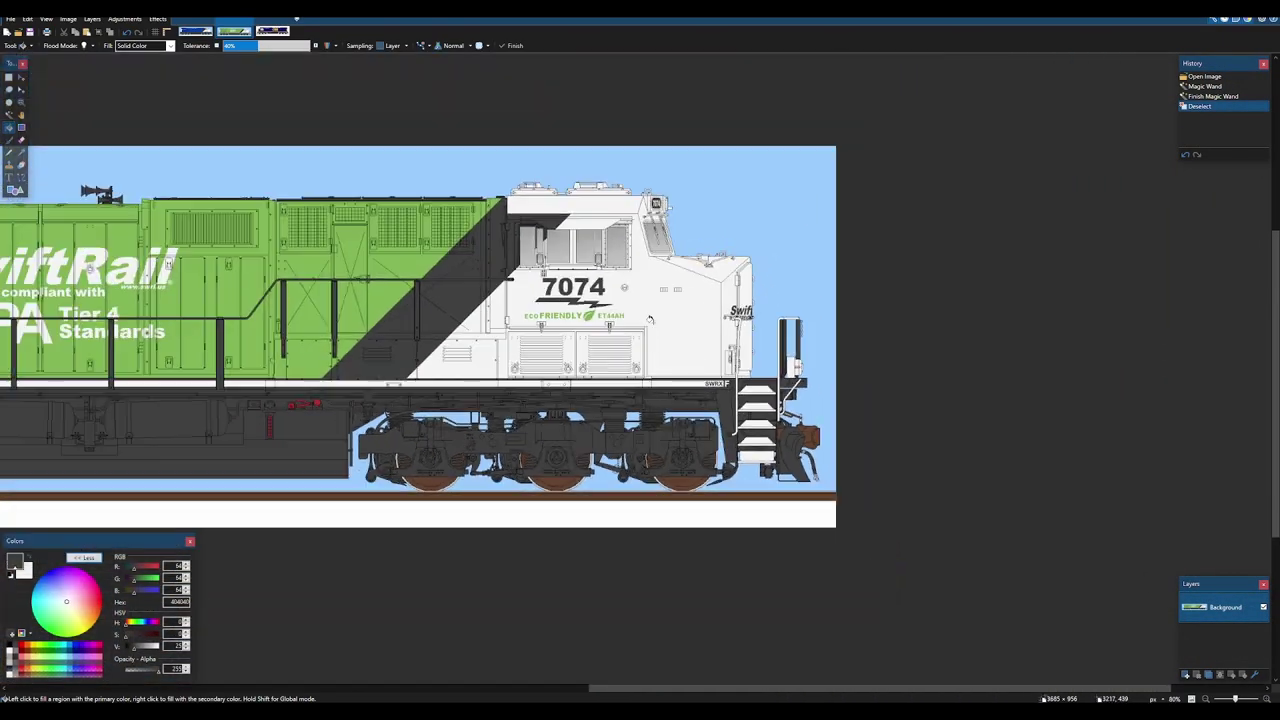
scroll(705, 368, up, 6)
scroll(711, 359, up, 3)
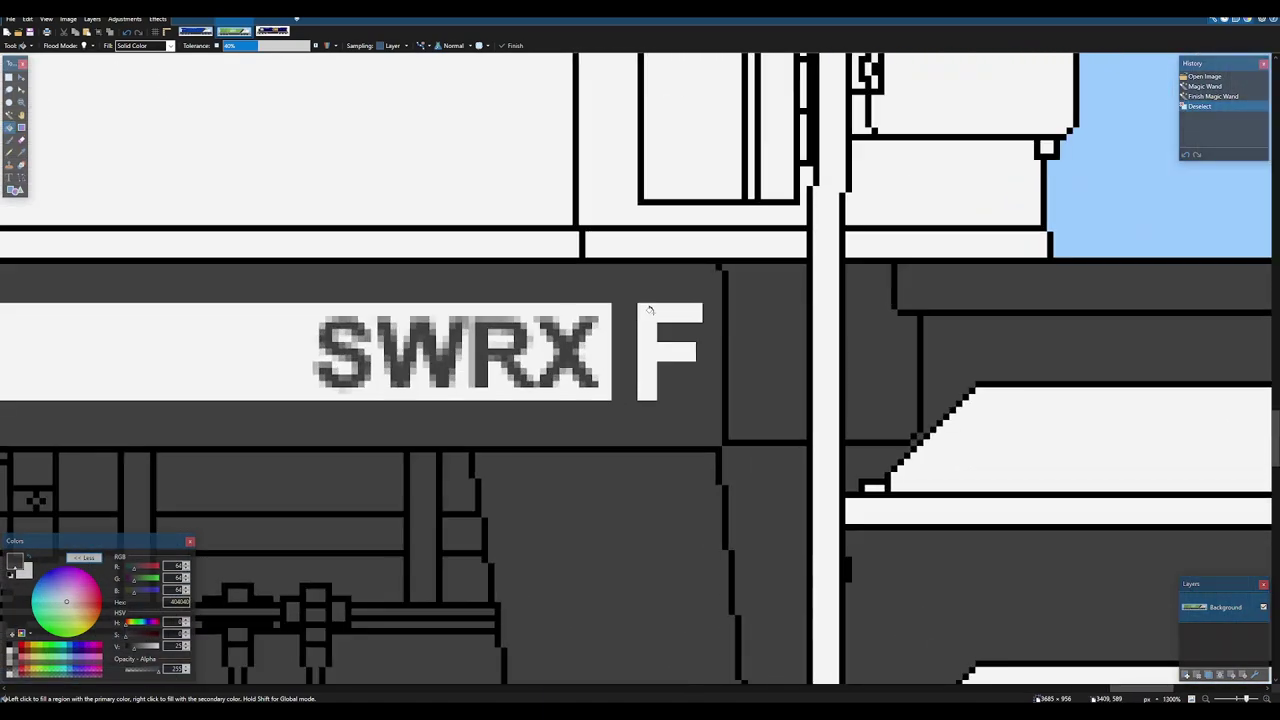
key(s)
drag(649, 311, 640, 403)
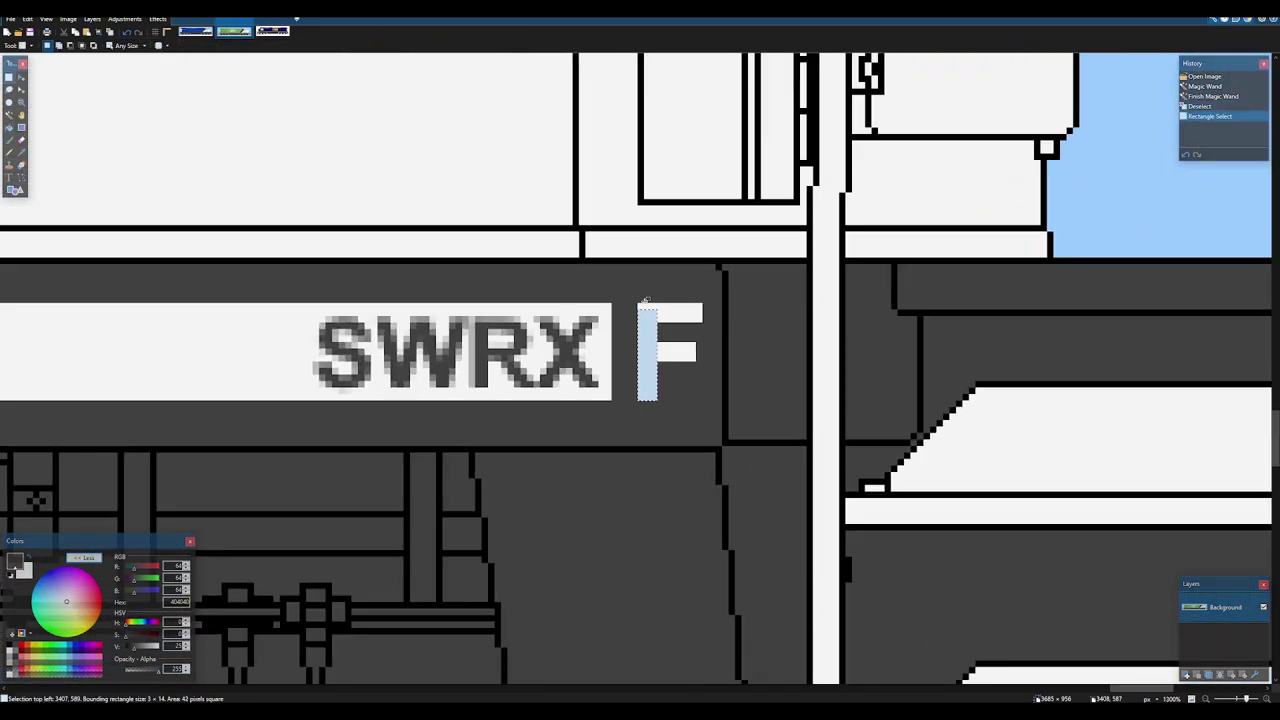
drag(654, 313, 647, 318)
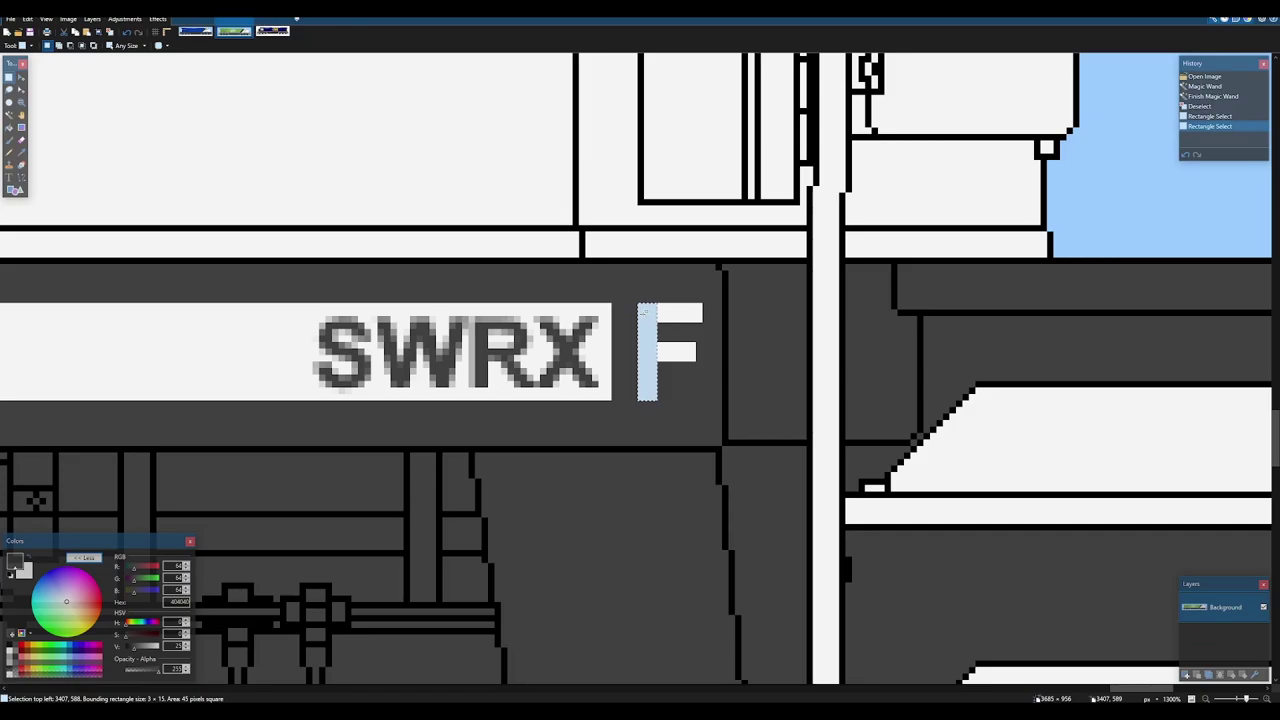
- Check the front sill on the blue locomotive, and measure the gap above the F on the reference's sill
click(195, 32)
scroll(1068, 380, up, 10)
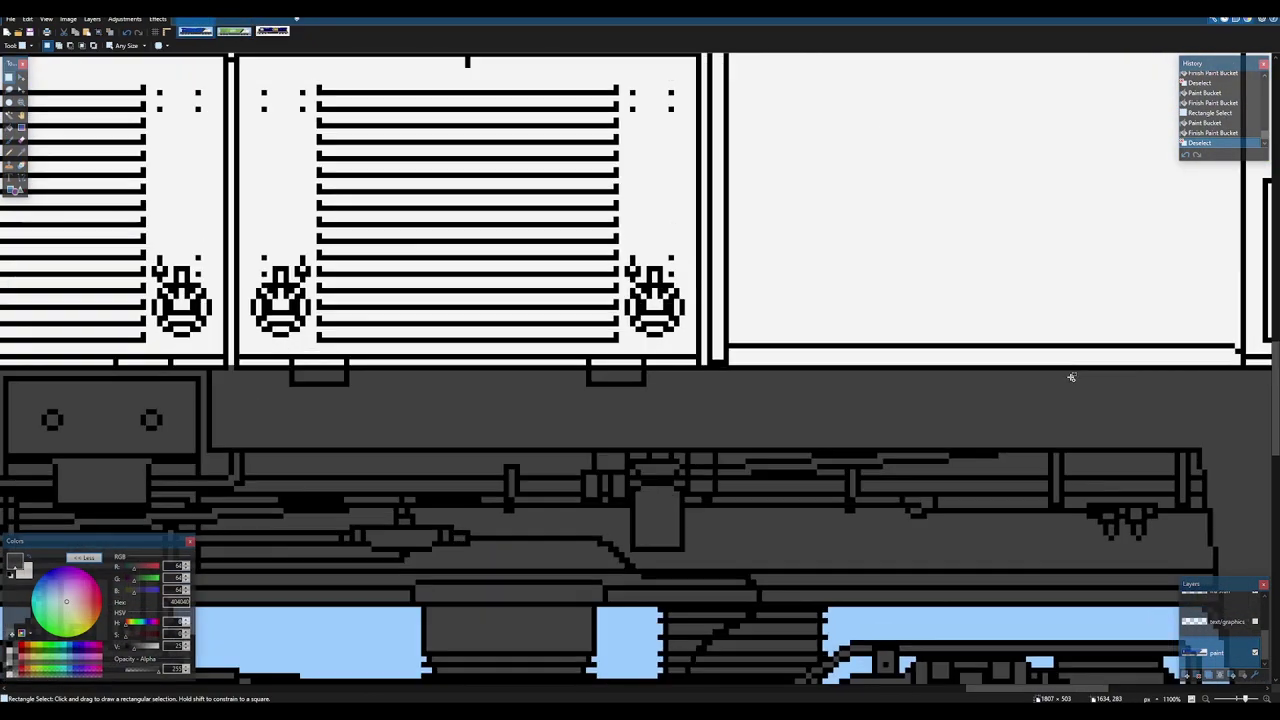
drag(1071, 377, 712, 365)
scroll(712, 366, up, 1)
click(233, 31)
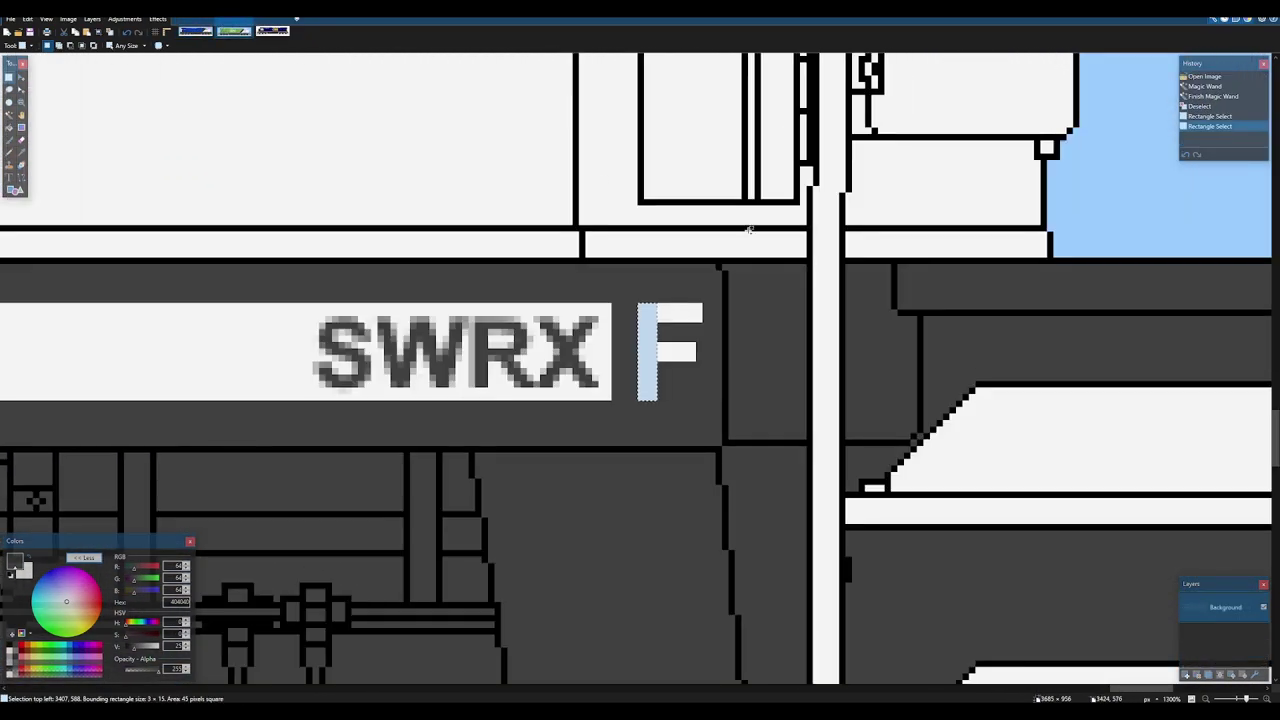
scroll(605, 310, up, 3)
drag(601, 282, 601, 269)
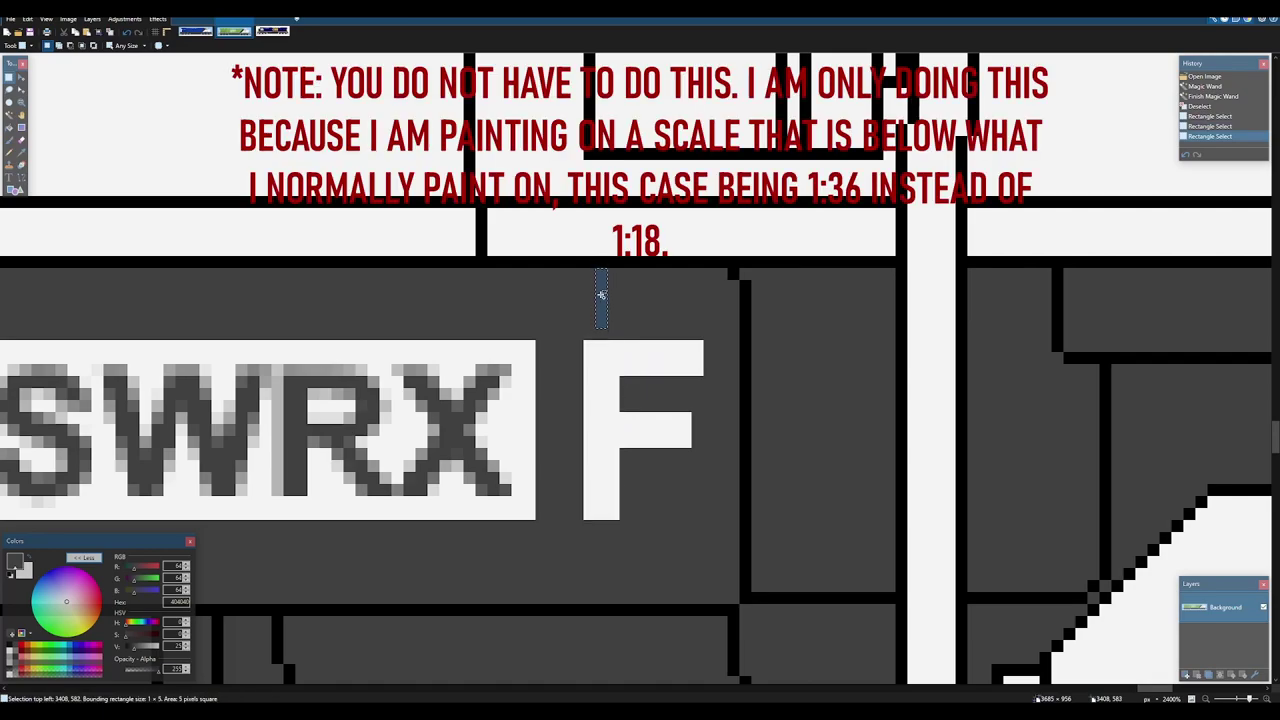
drag(601, 328, 603, 329)
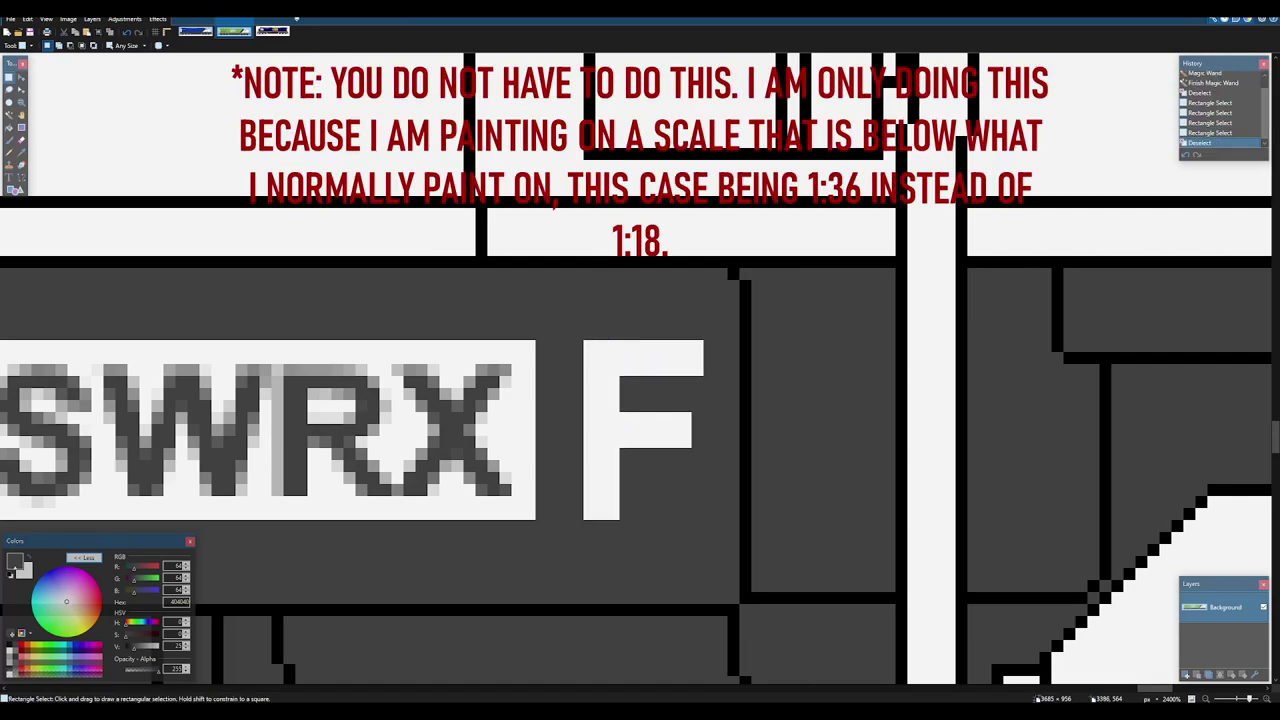
- Mark the F's spacing on the blue locomotive's front sill with two one-pixel-wide off-white fills at its upper and lower edges, and deselect
click(195, 31)
drag(775, 329, 779, 357)
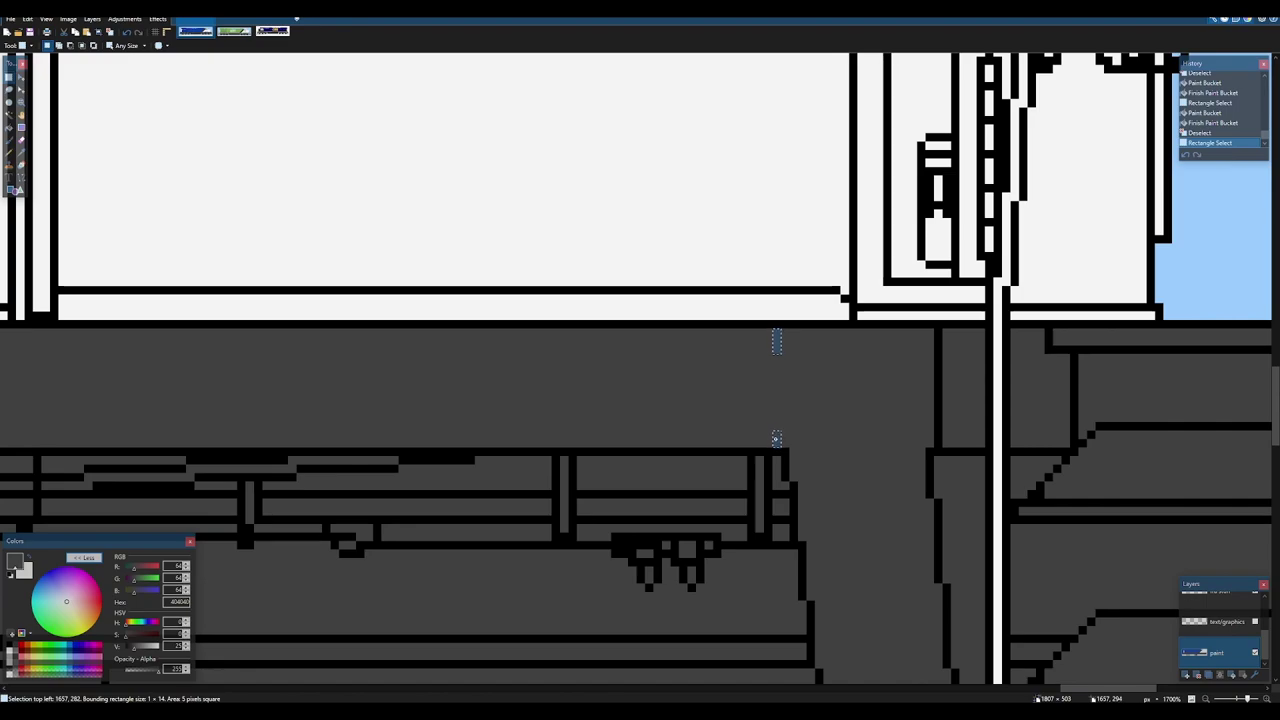
drag(775, 428, 707, 373)
scroll(712, 406, up, 5)
key(f)
click(691, 416)
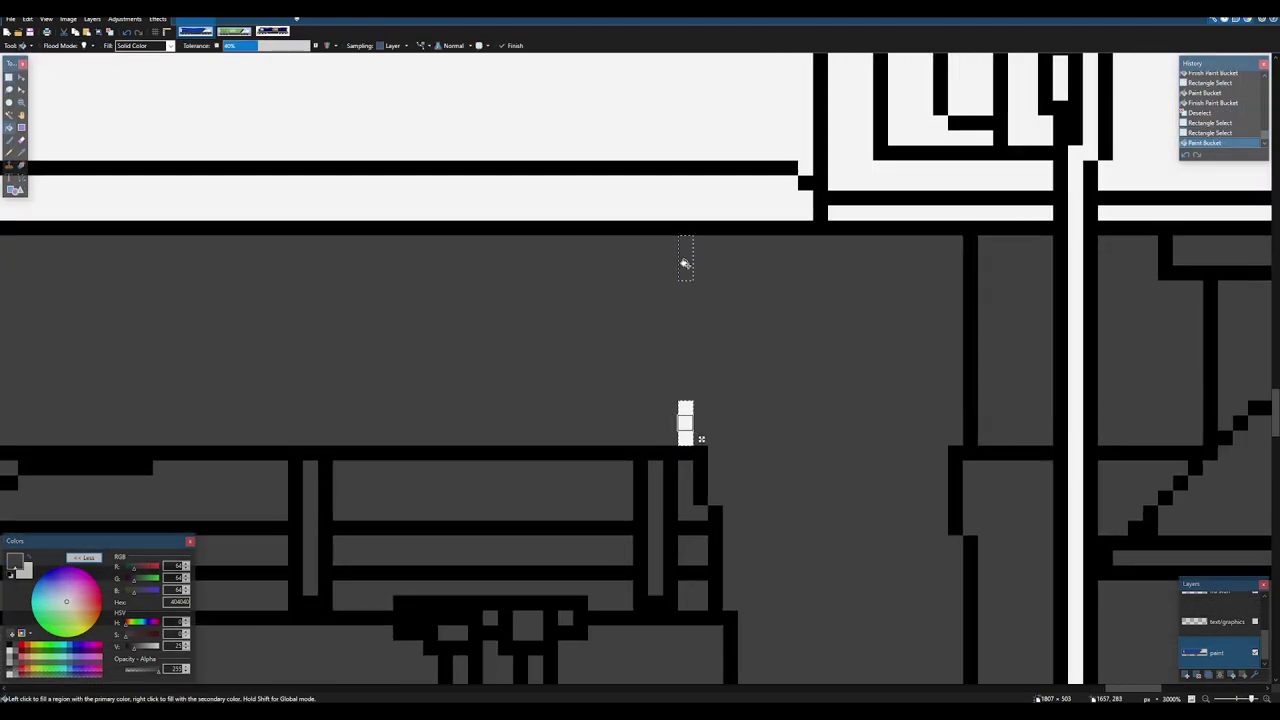
click(685, 264)
scroll(731, 329, down, 4)
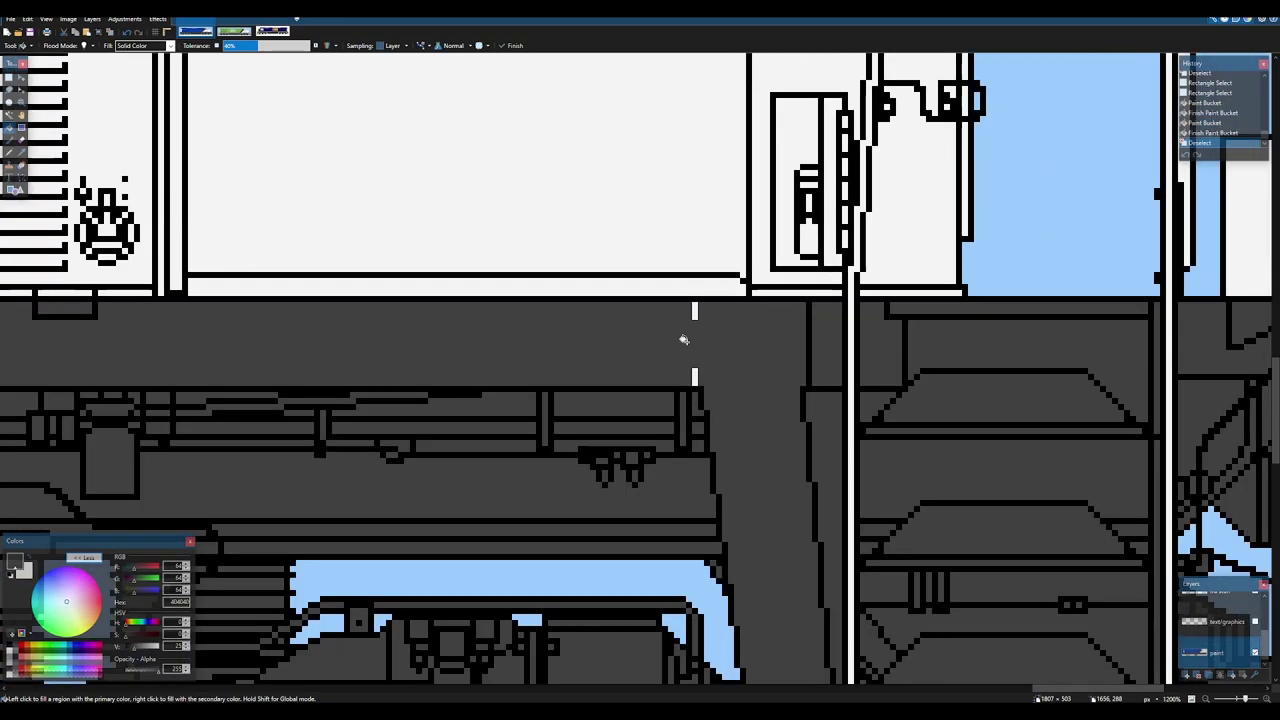
key(ctrl+d)
- Add an off-white letter F as text at the spacing marks on the front sill
key(t)
click(684, 343)
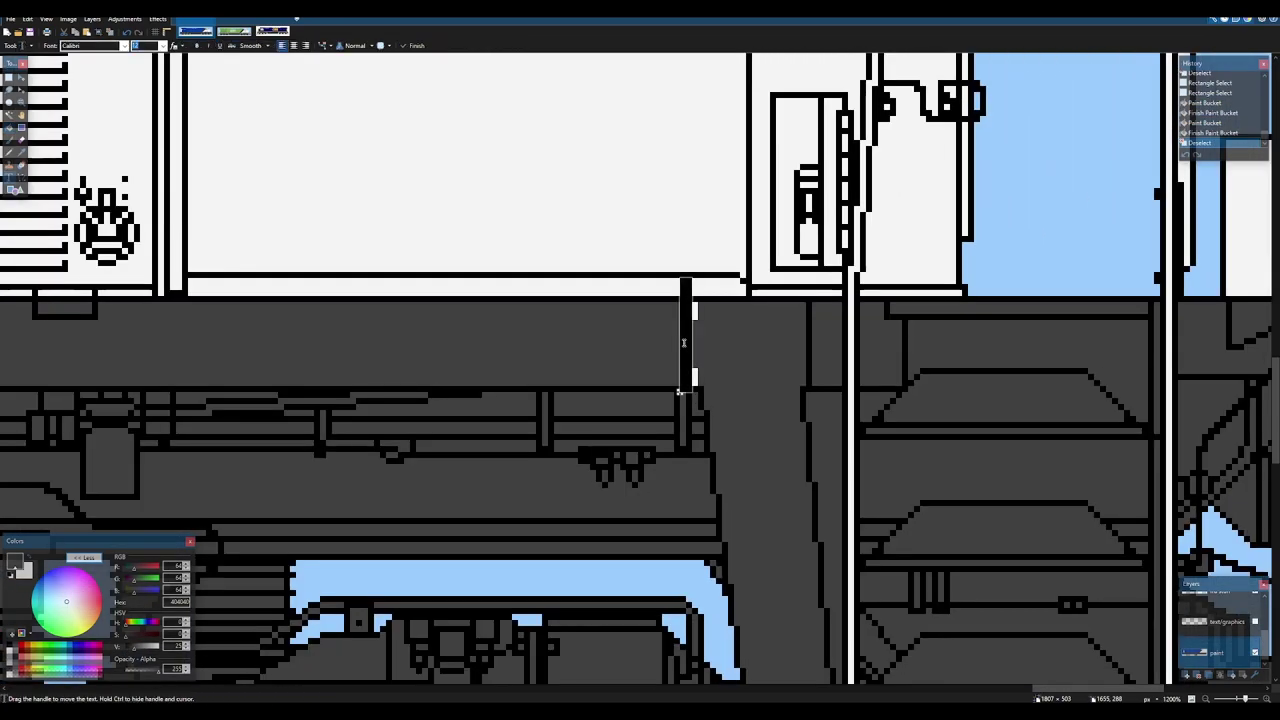
text(F)
click(26, 555)
text(F)
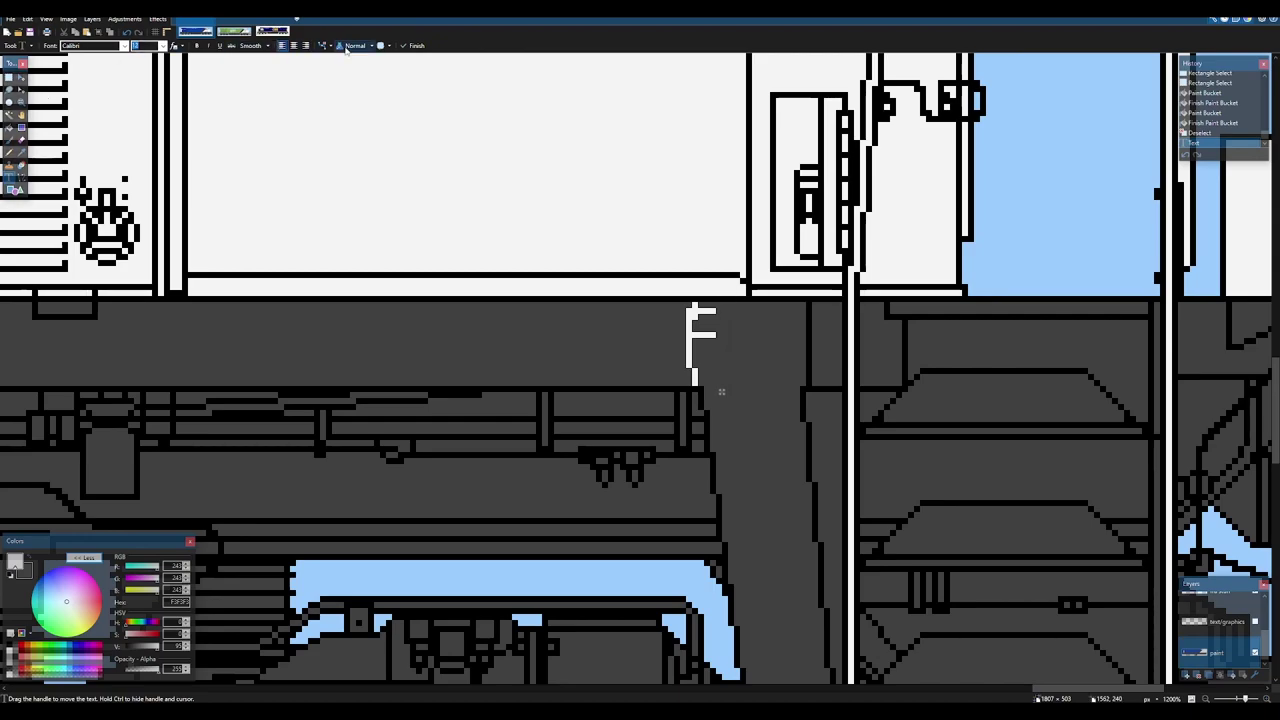
- Try Arial Black on the F, change it to Arial, and reduce its font size to fit the spacing marks
click(124, 45)
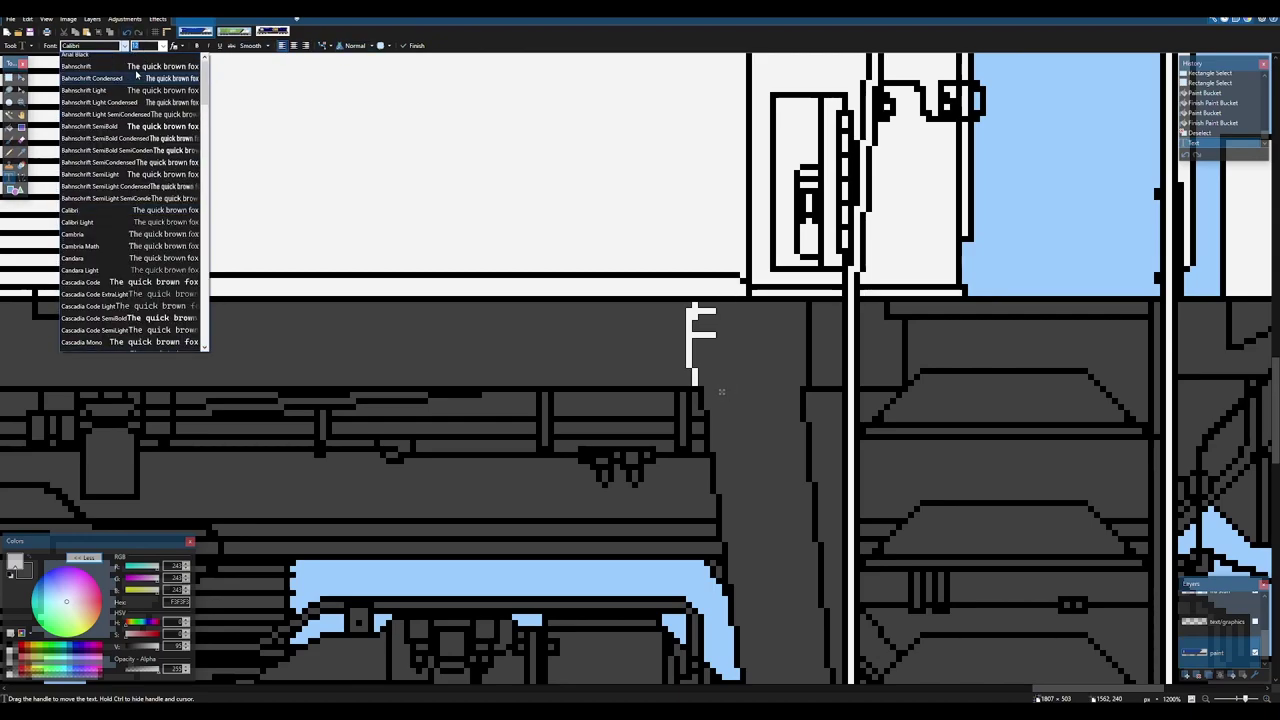
click(138, 71)
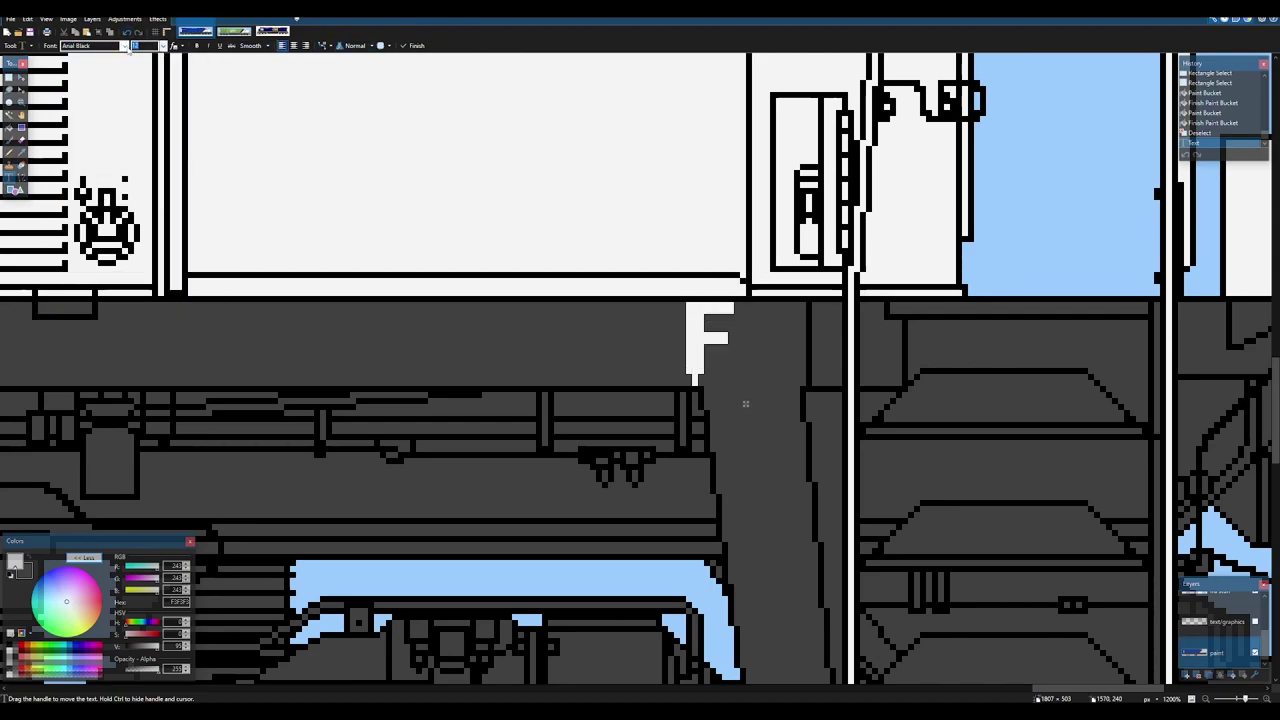
click(124, 45)
click(130, 62)
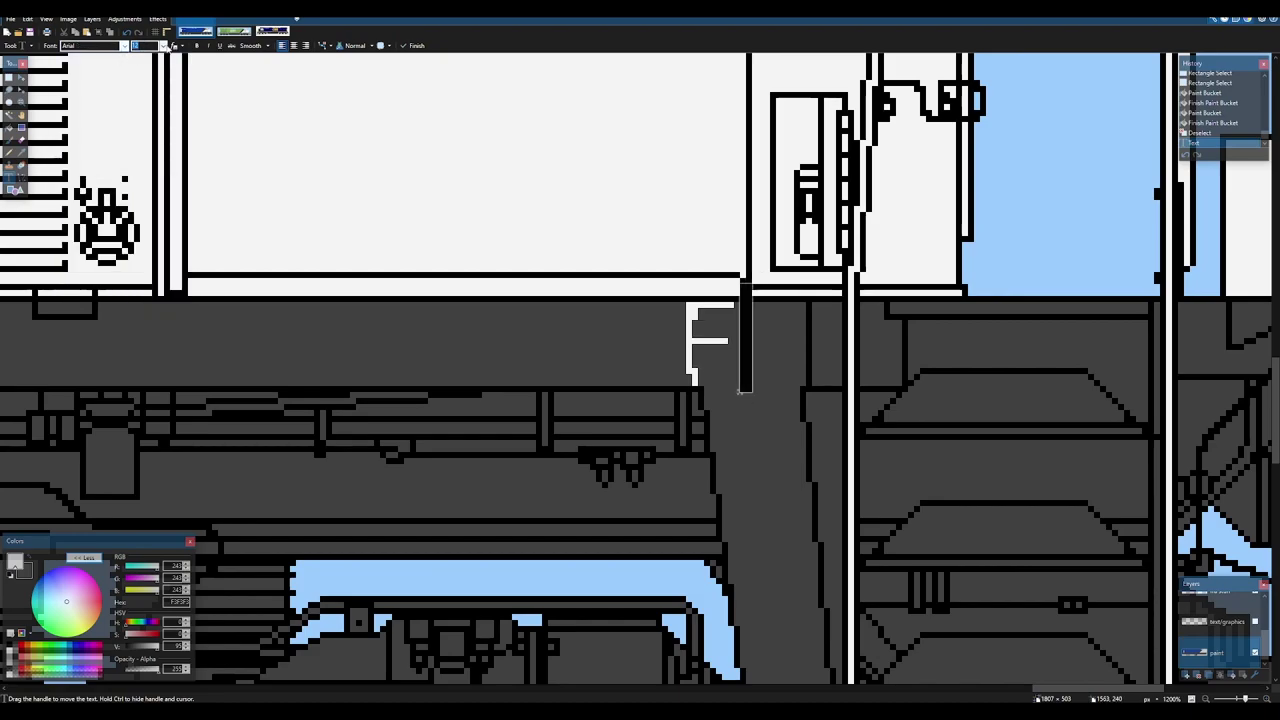
click(163, 46)
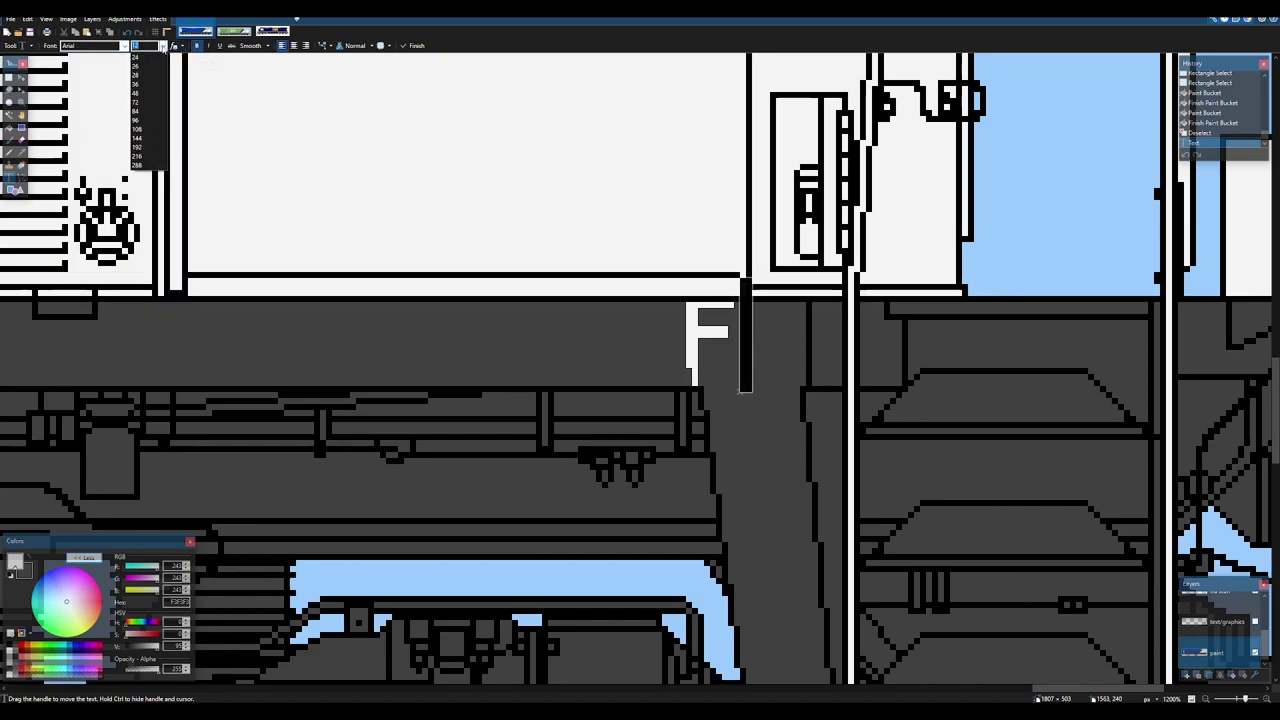
click(150, 57)
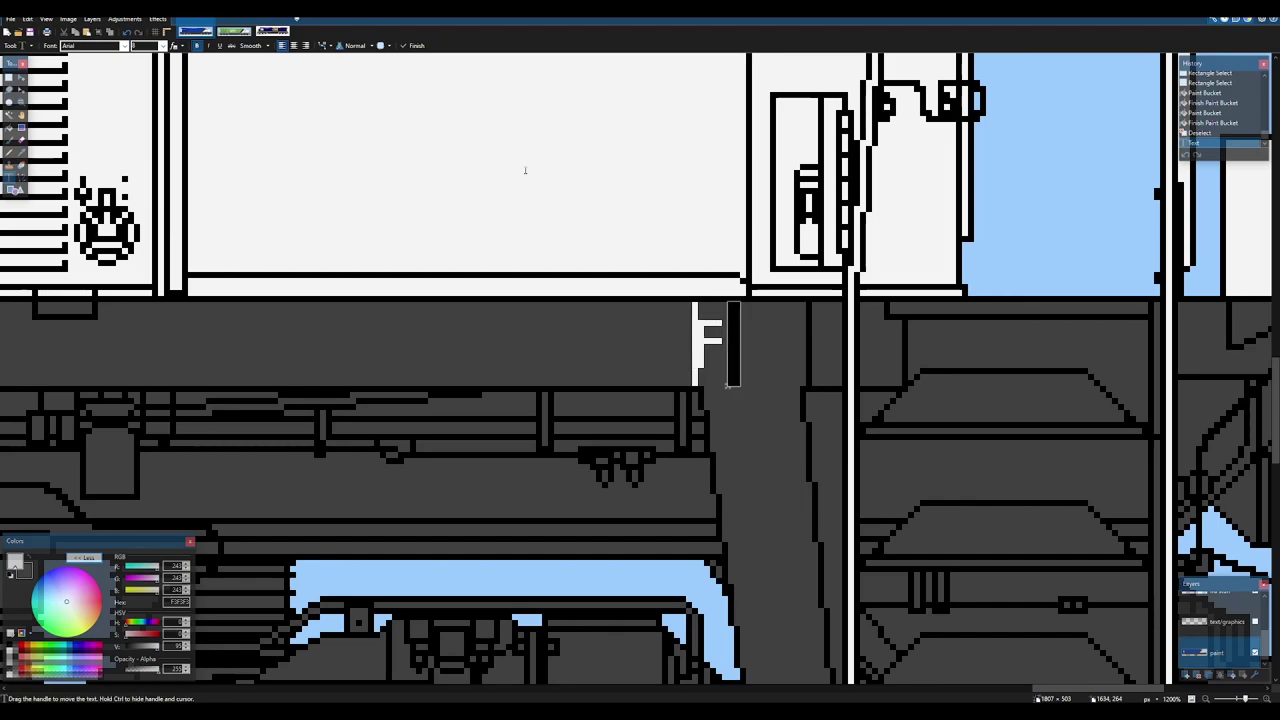
- Compare the smaller F in Arial Black, return it to regular Arial, and align its stem between the spacing marks
click(124, 45)
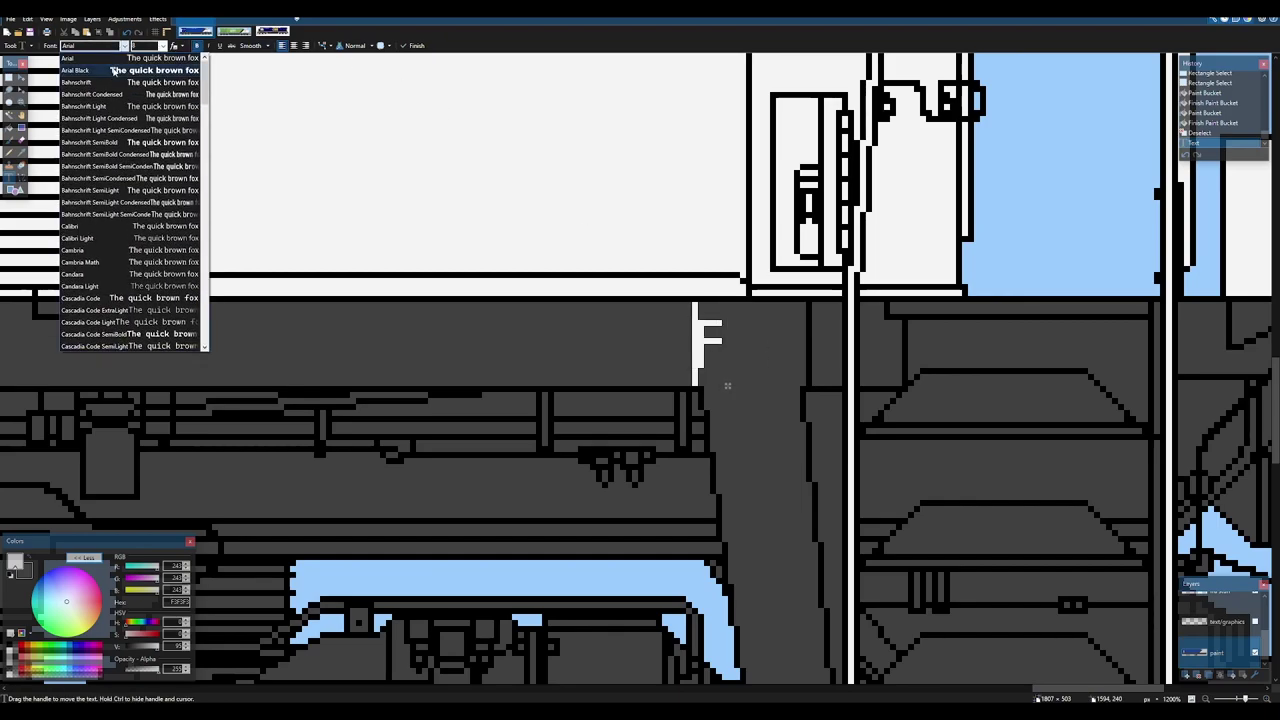
click(113, 68)
drag(736, 388, 730, 387)
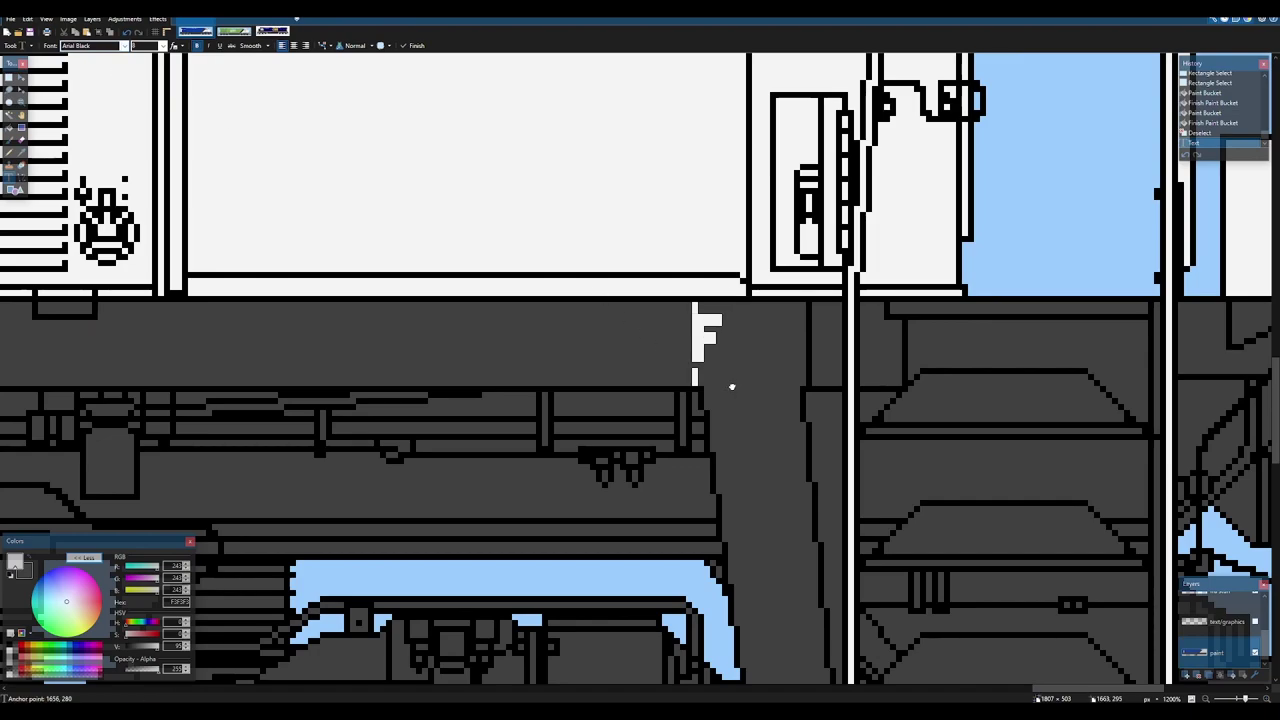
click(126, 46)
scroll(138, 66, up, 1)
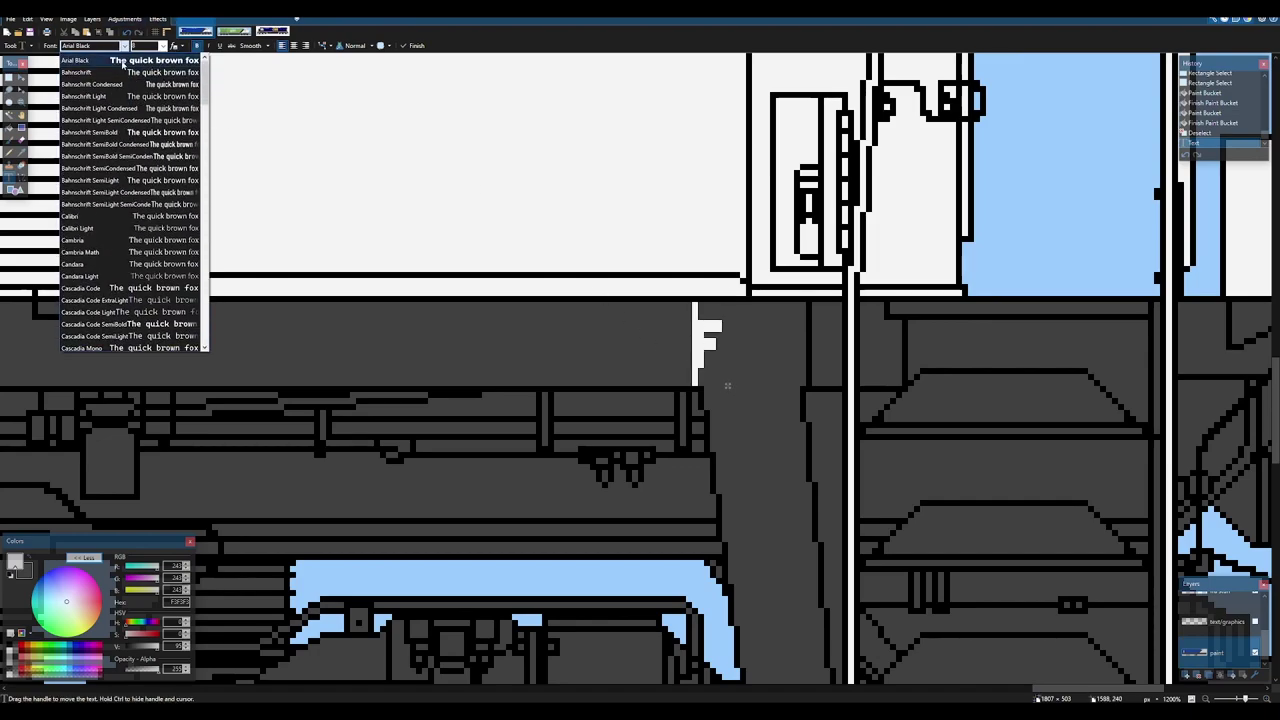
click(134, 58)
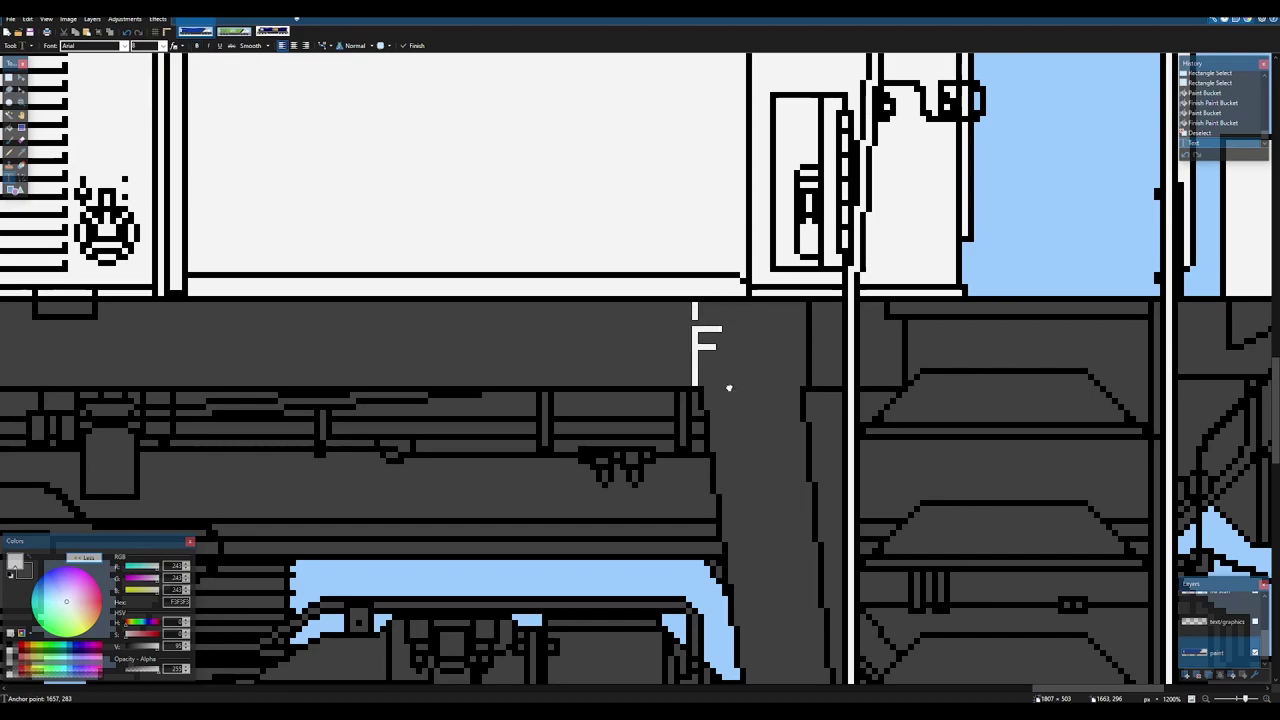
- Erase the upper and lower spacing marks extending from the F's stem
scroll(724, 384, up, 4)
scroll(680, 316, up, 2)
key(s)
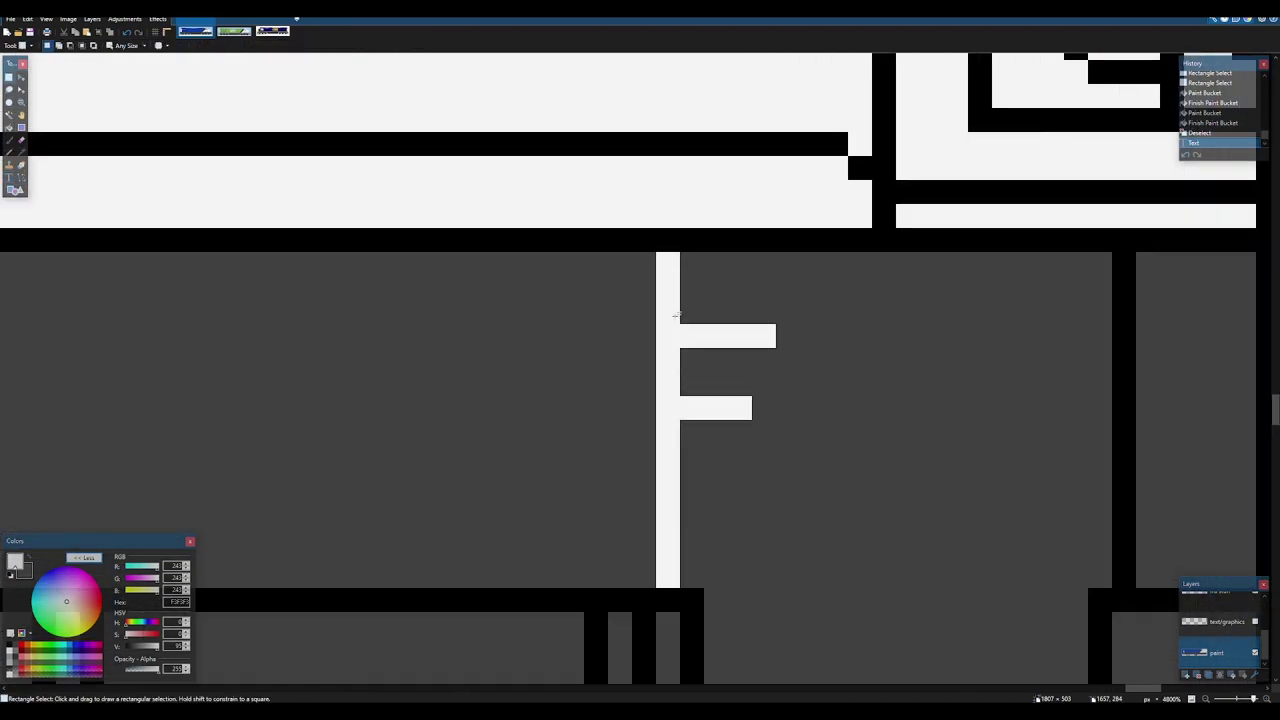
drag(680, 322, 658, 254)
drag(678, 586, 656, 516)
key(Delete)
- Fill the two erased gaps above and below the F with the sill's dark gray, and deselect
scroll(650, 426, down, 1)
scroll(665, 359, up, 2)
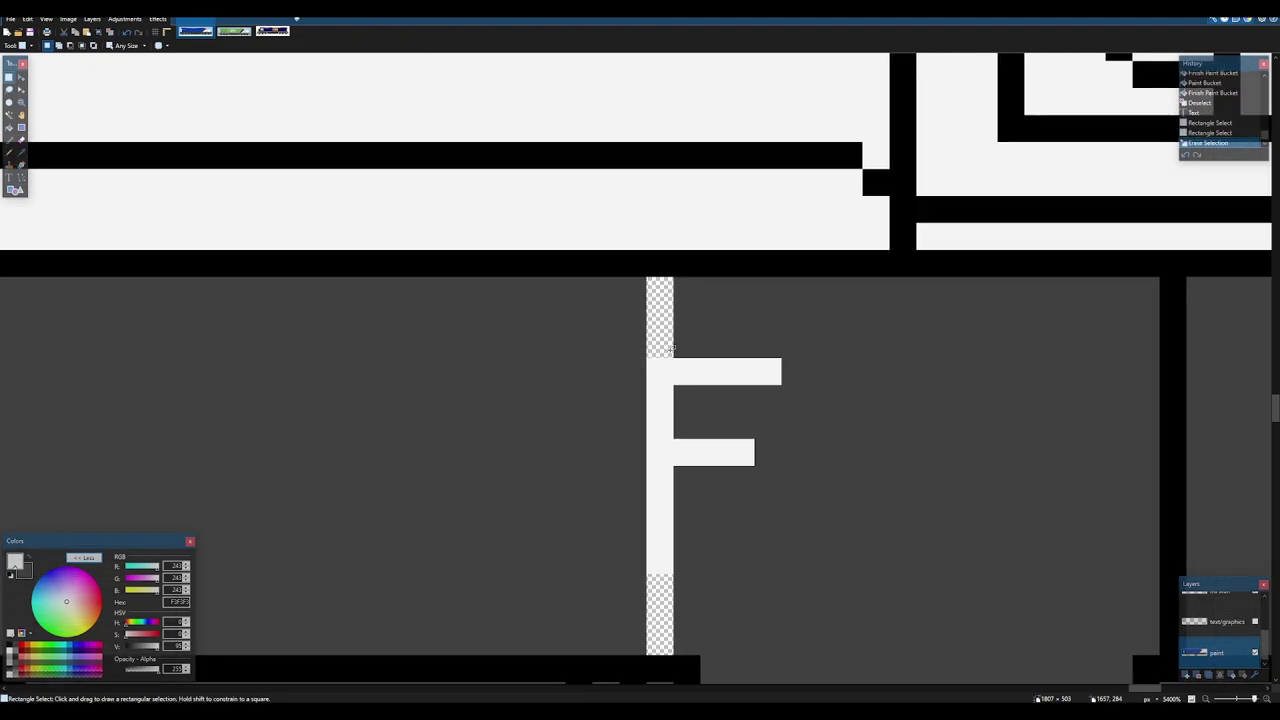
drag(667, 350, 656, 286)
drag(667, 582, 660, 641)
key(f)
right_click(658, 612)
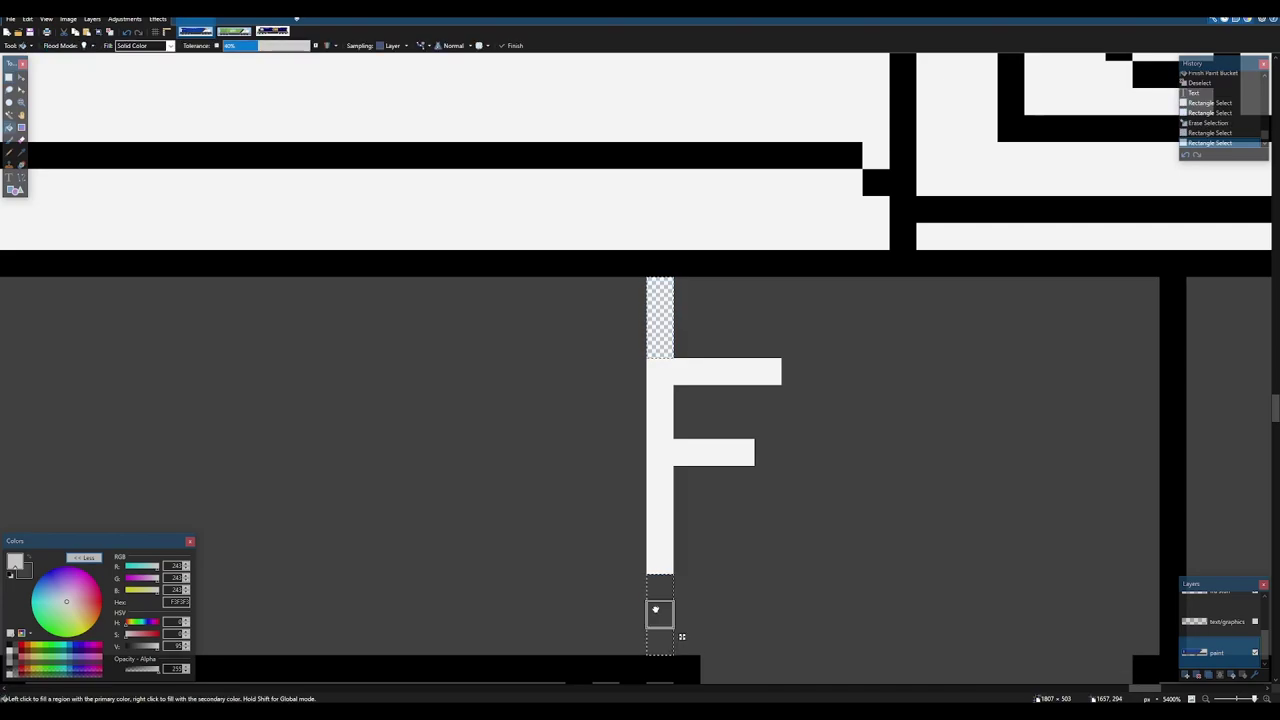
right_click(656, 314)
key(ctrl+d)
- Shift the F forward along the sill toward the front steps, and deselect it
scroll(655, 335, down, 9)
scroll(645, 373, down, 2)
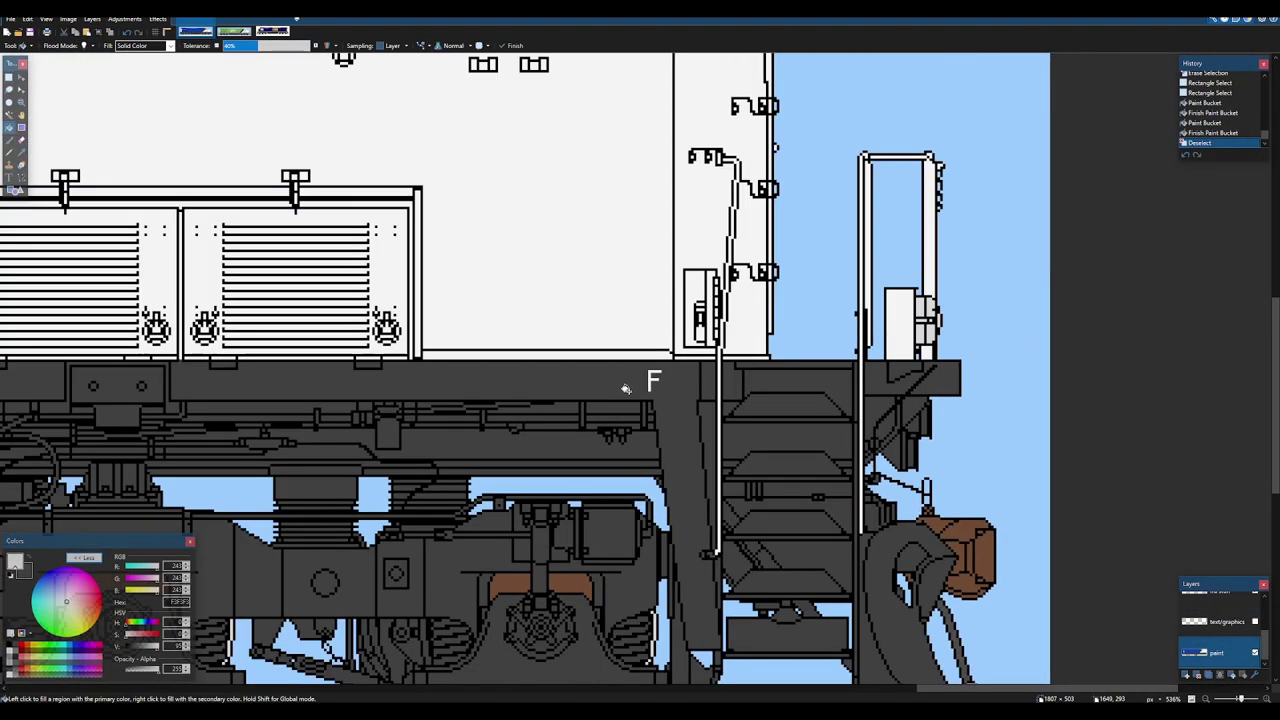
scroll(645, 373, up, 10)
key(s)
drag(578, 337, 778, 466)
key(m)
key(ctrl+d)
key(s)
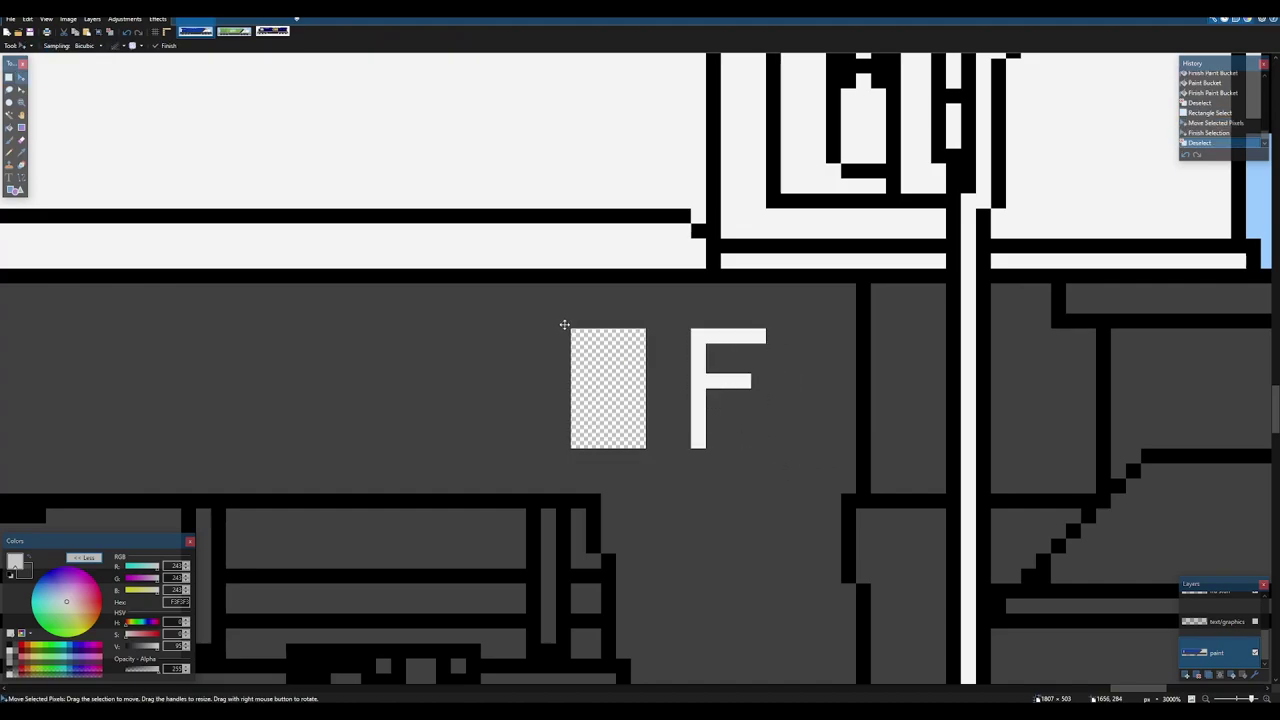
- Fill the transparent rectangle left behind the moved F with the sill's dark gray, and deselect
drag(563, 321, 640, 443)
key(f)
right_click(618, 388)
key(ctrl+d)
scroll(610, 382, down, 7)
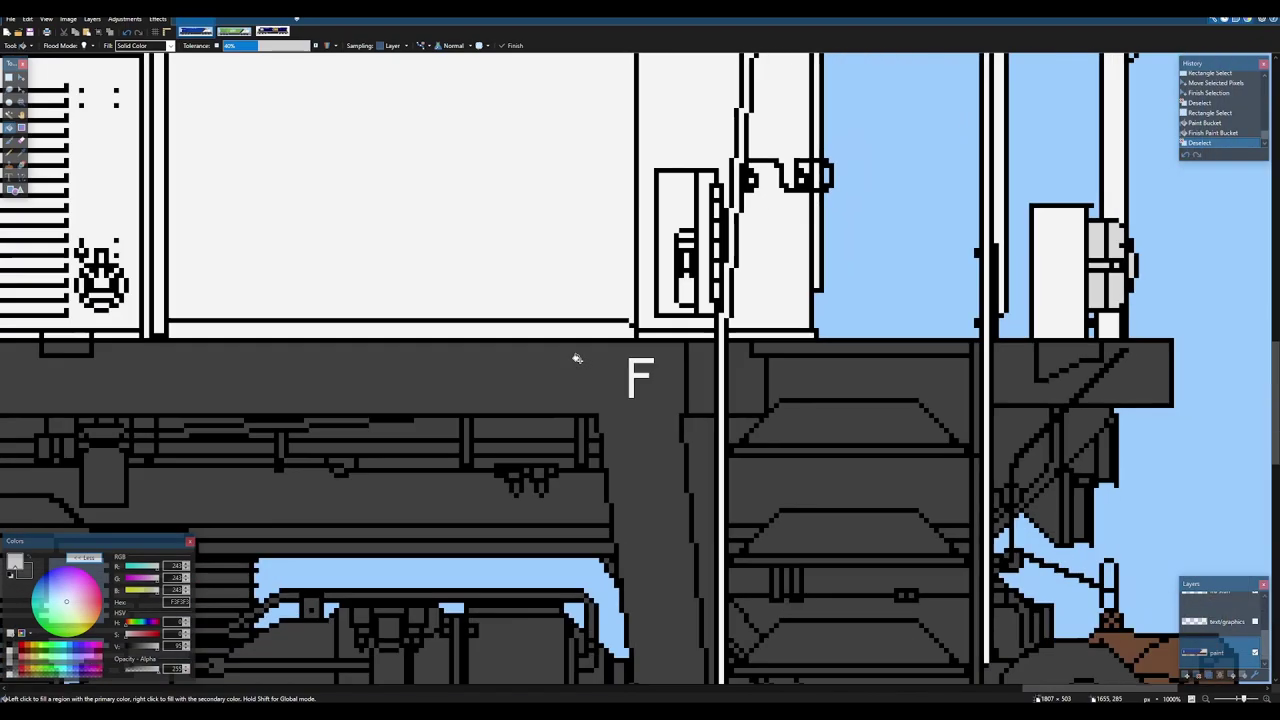
- Add an off-white Arial letter R to the rear end of the sill beside the rear steps
scroll(434, 366, down, 5)
drag(434, 366, 643, 374)
scroll(643, 374, down, 1)
drag(200, 371, 812, 357)
scroll(777, 260, left, 10)
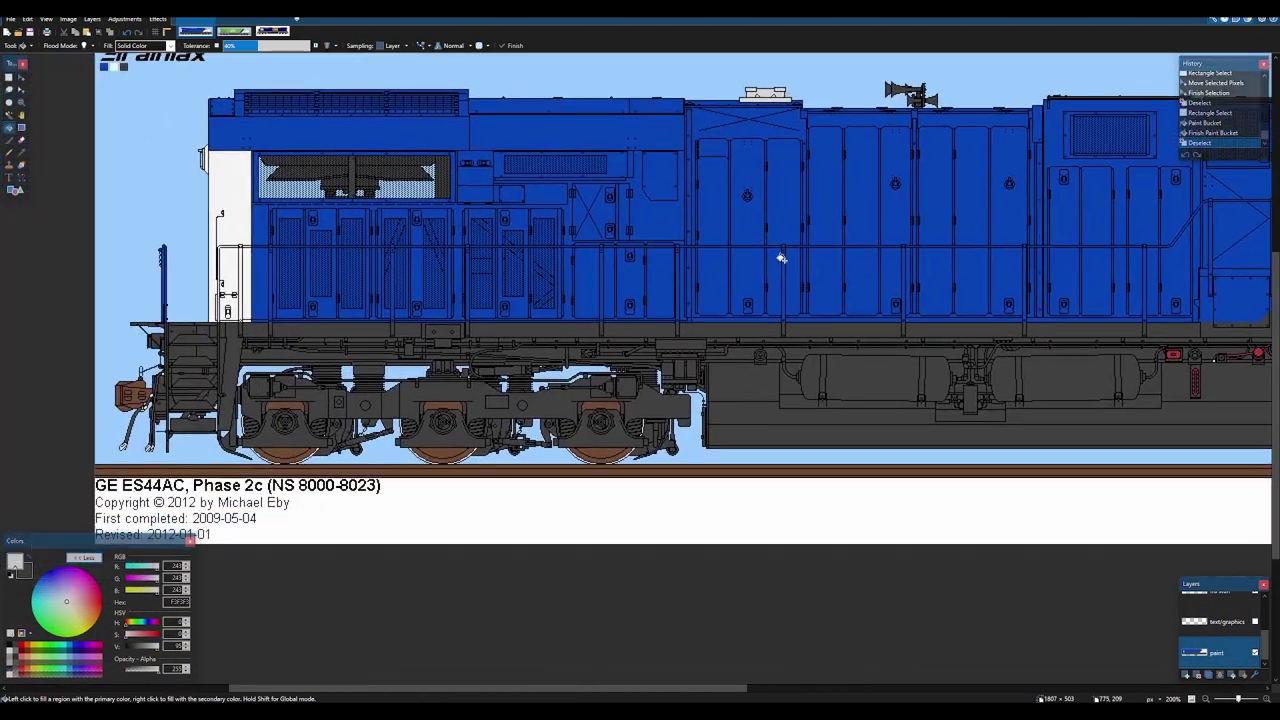
scroll(766, 323, up, 8)
key(t)
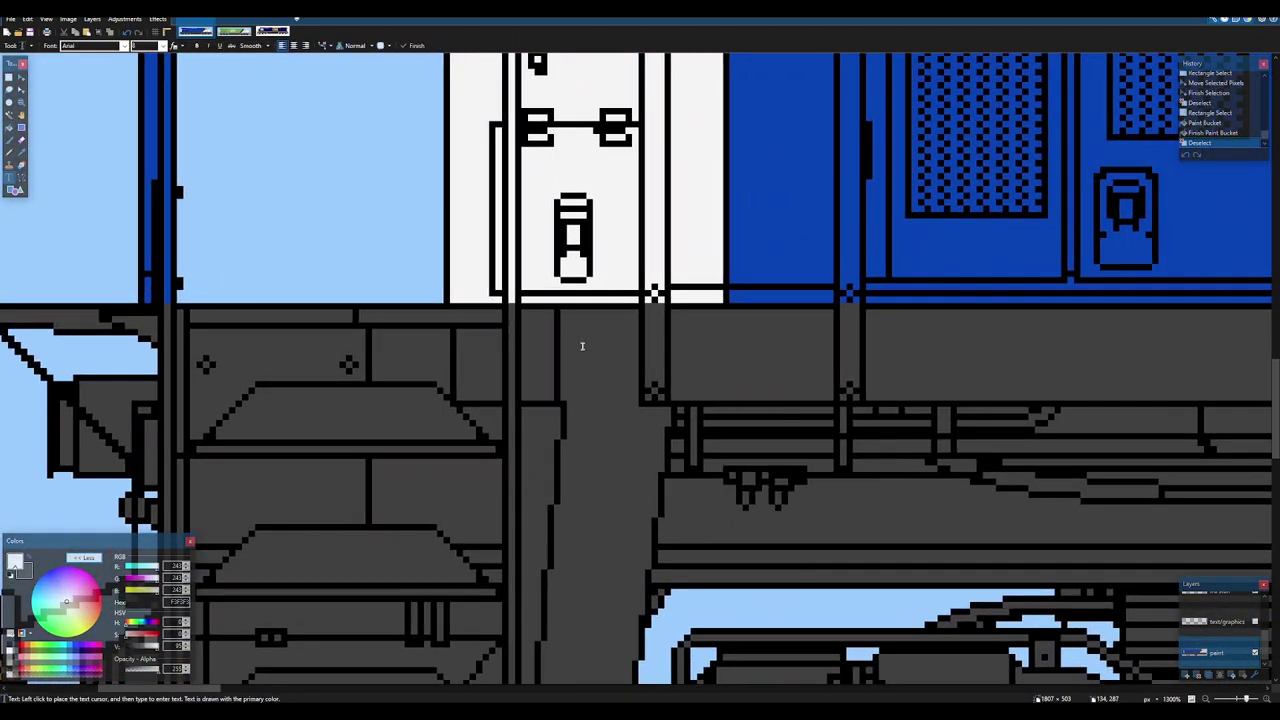
click(580, 346)
text(R)
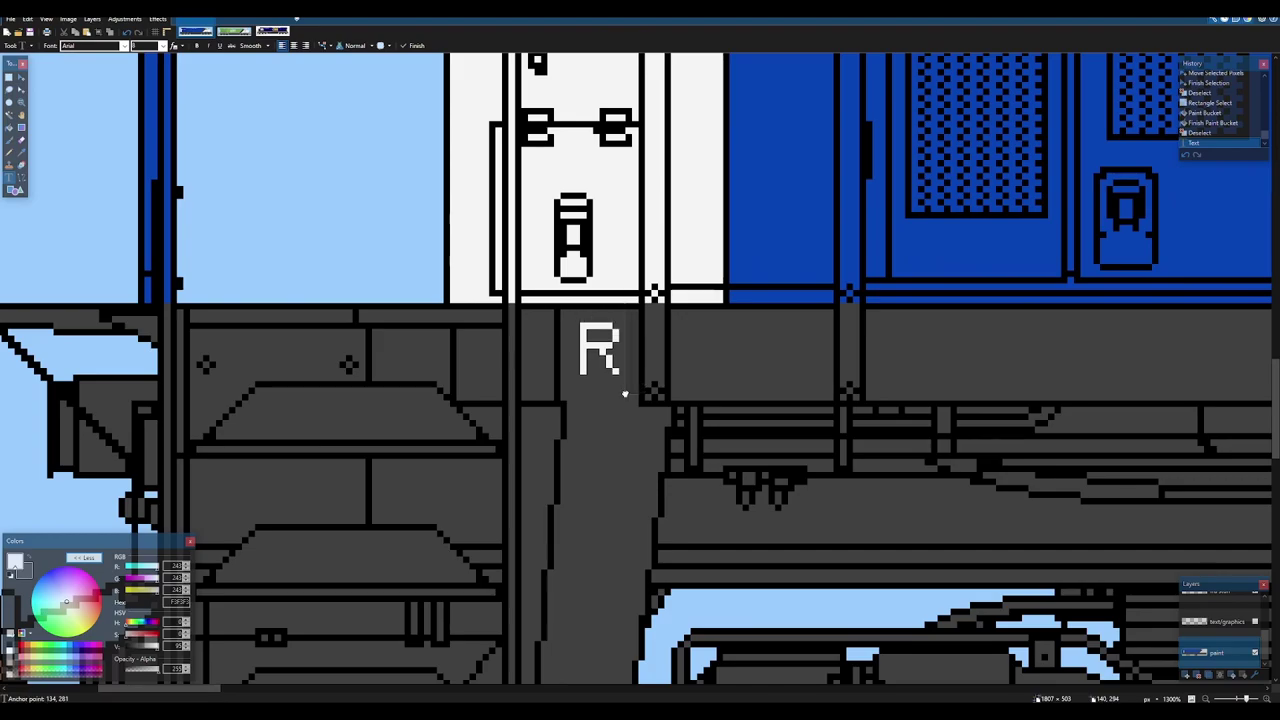
scroll(689, 376, down, 5)
scroll(689, 376, down, 6)
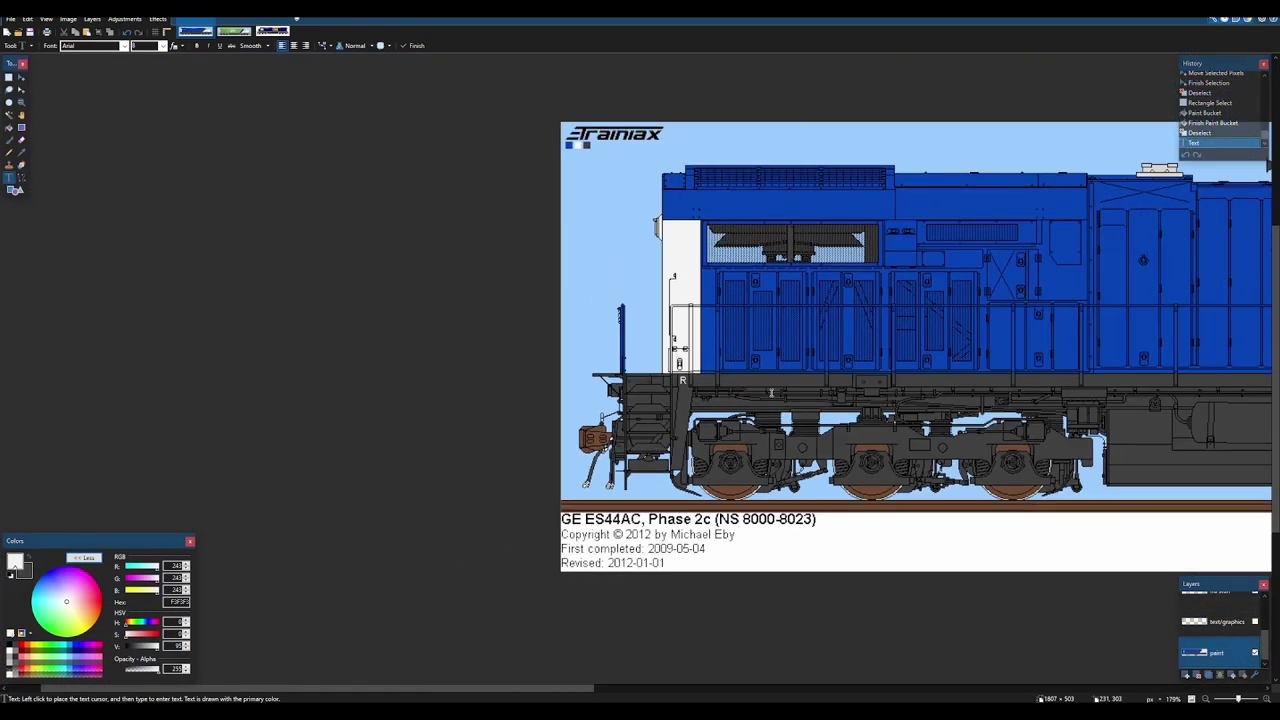
- On the fra stuff layer, fill a 1 × 8 pixel strip behind the F with off-white
scroll(790, 380, up, 6)
scroll(787, 382, up, 6)
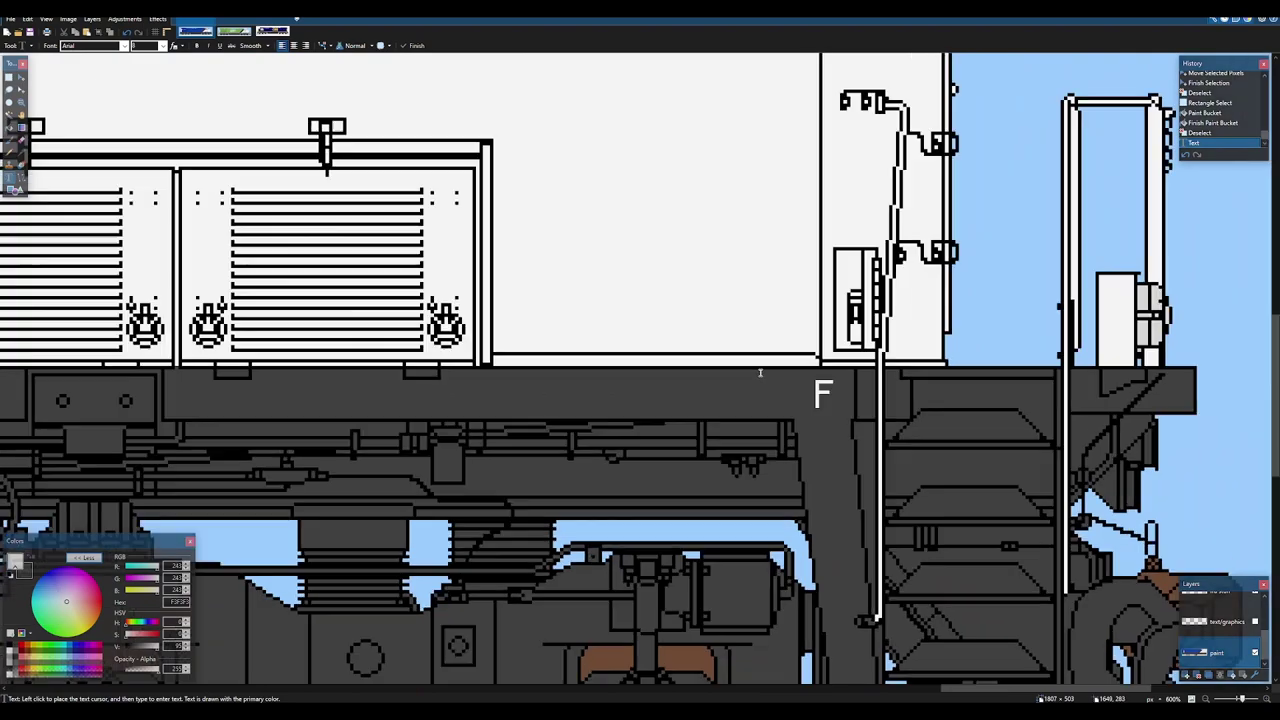
key(s)
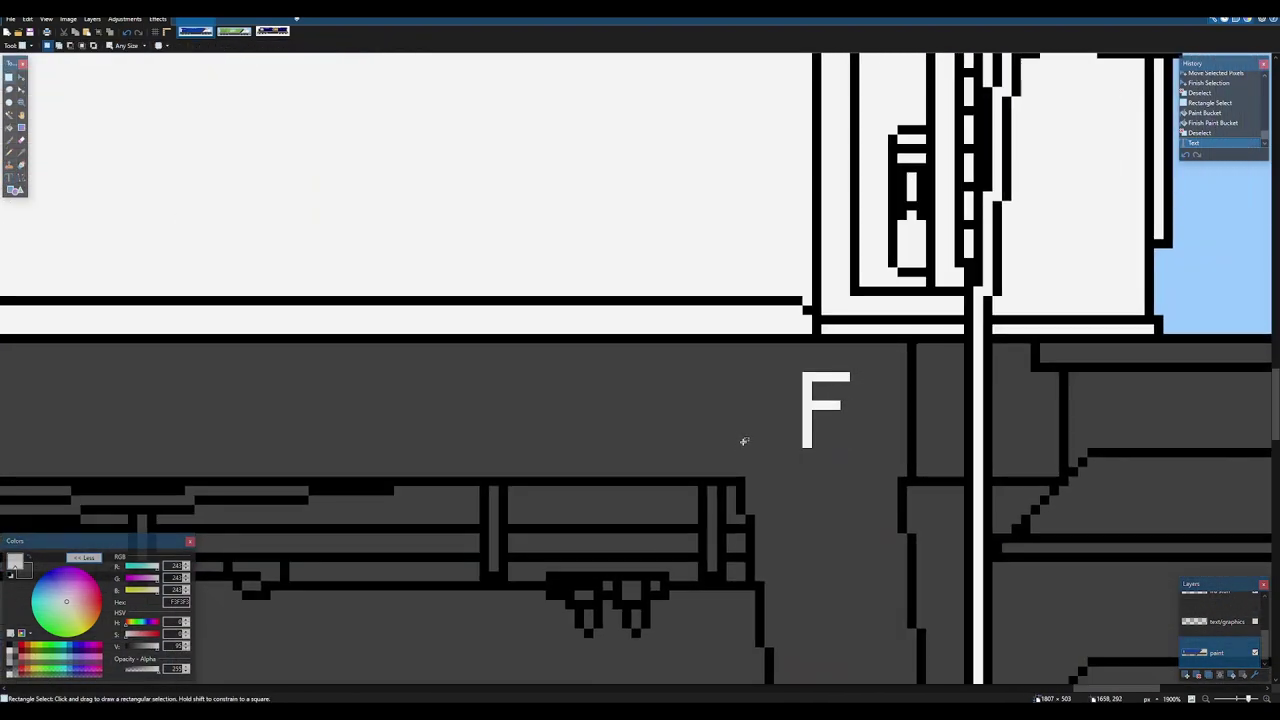
drag(737, 378, 737, 378)
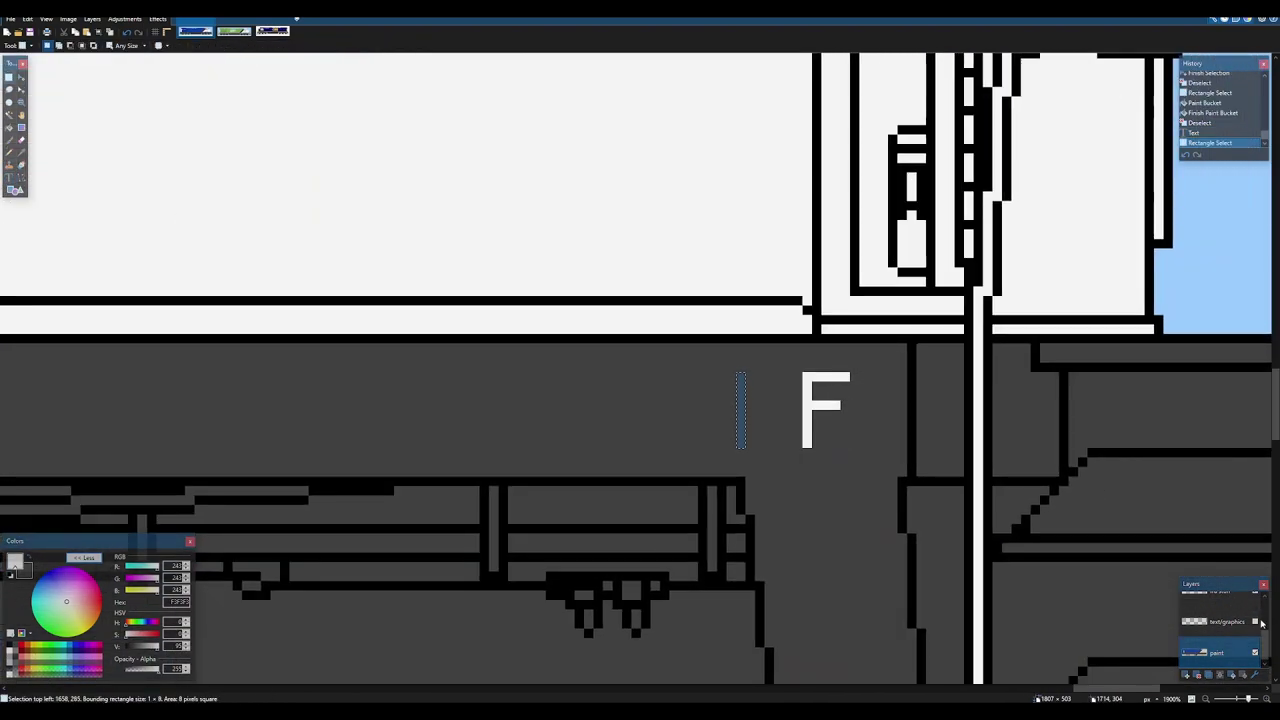
scroll(1235, 631, up, 3)
drag(1265, 615, 1265, 627)
click(1220, 630)
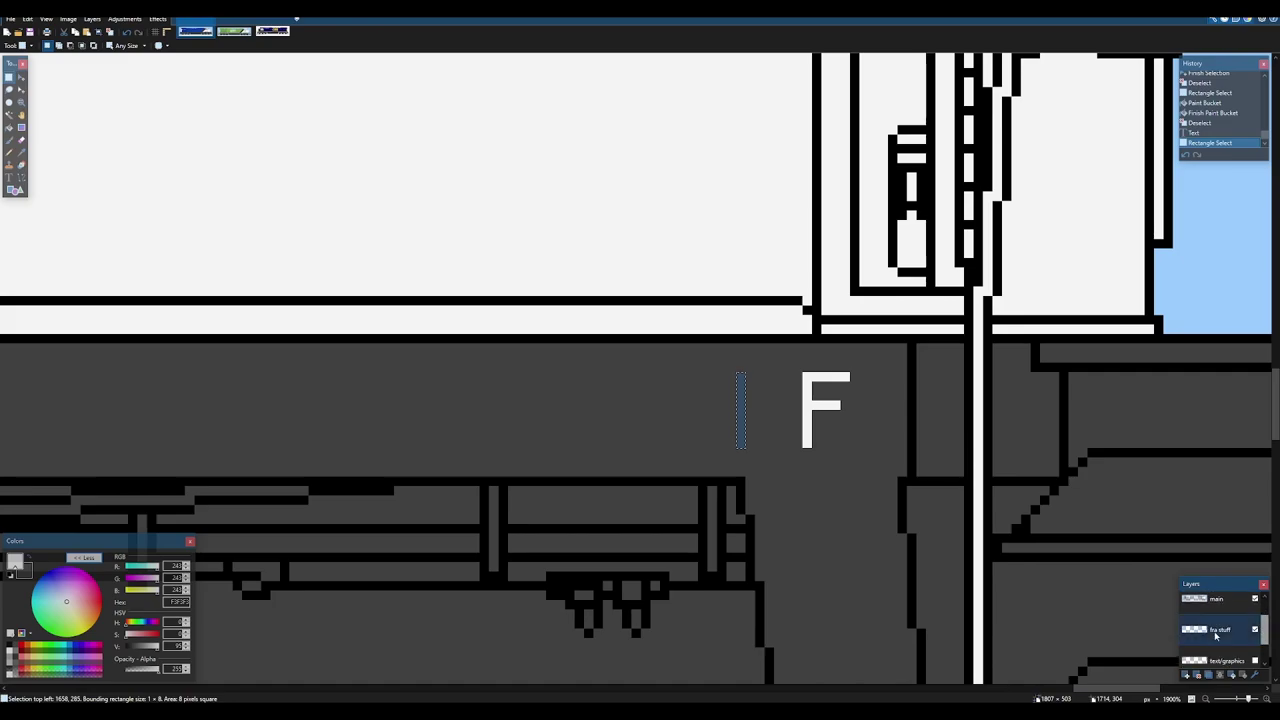
key(f)
click(754, 399)
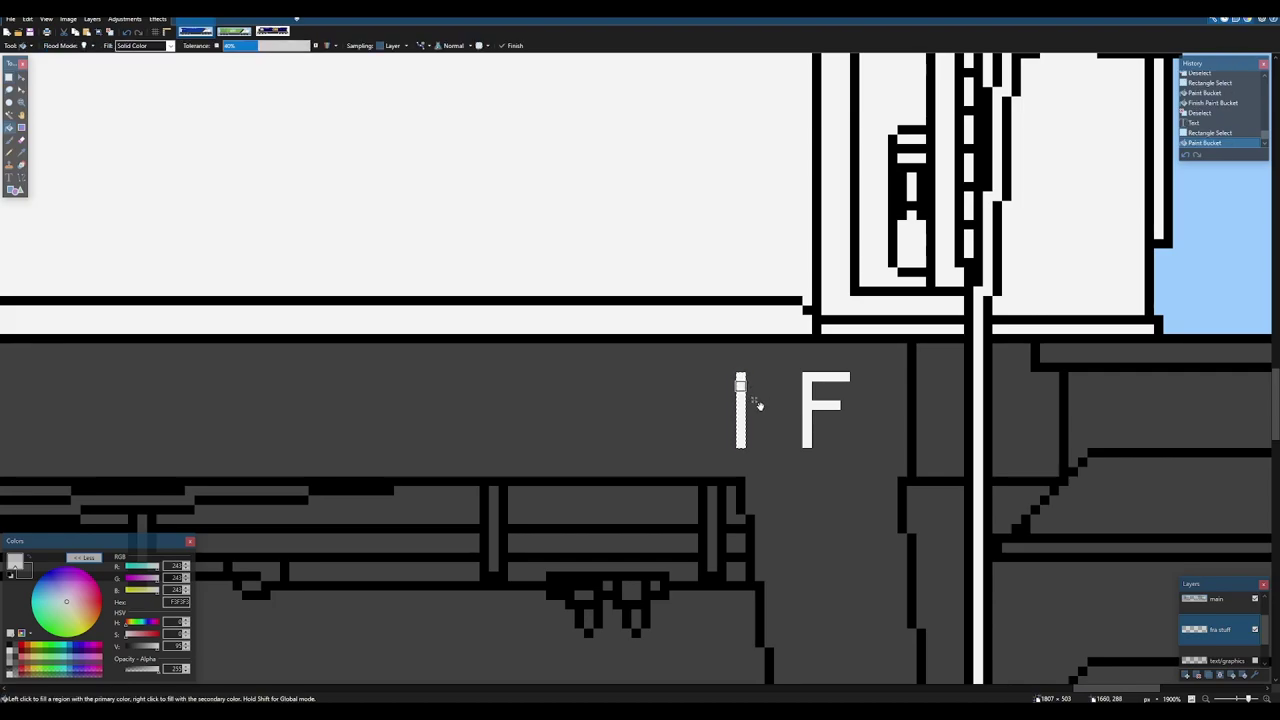
- Stretch the off-white strip into a continuous sill stripe from just behind the F toward the rear R, and deselect
key(m)
drag(775, 411, 791, 411)
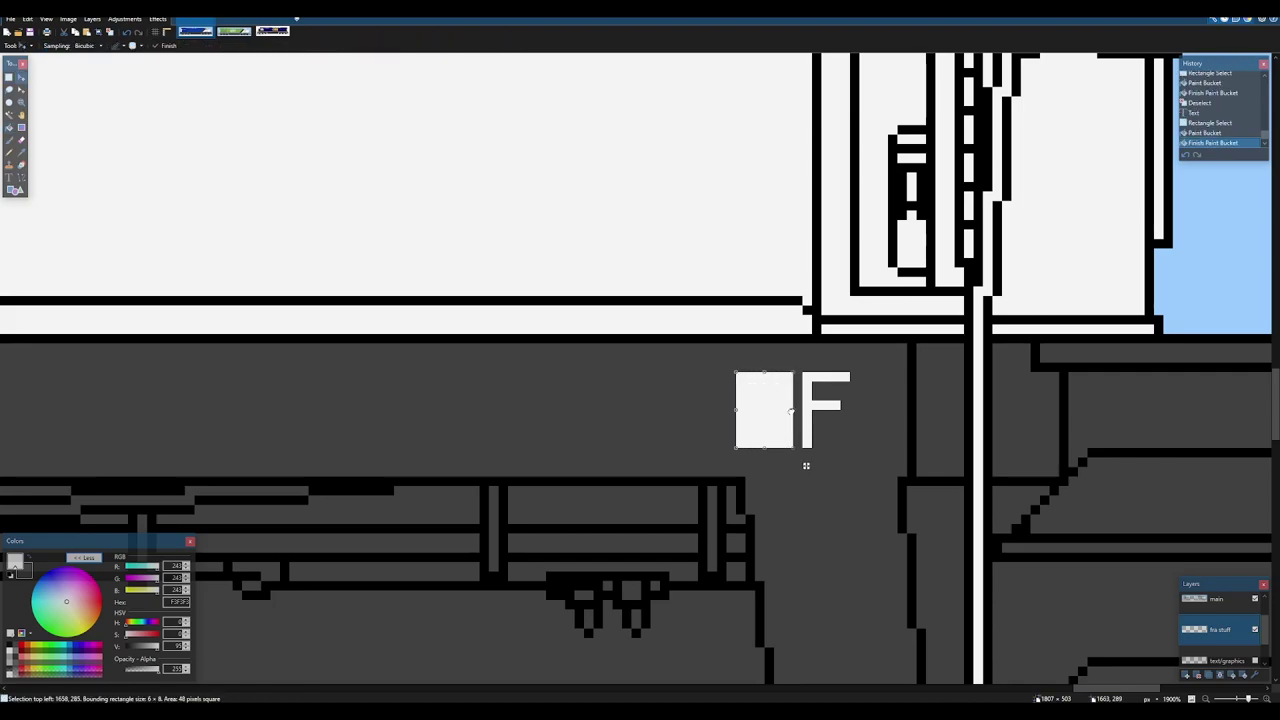
scroll(784, 411, down, 5)
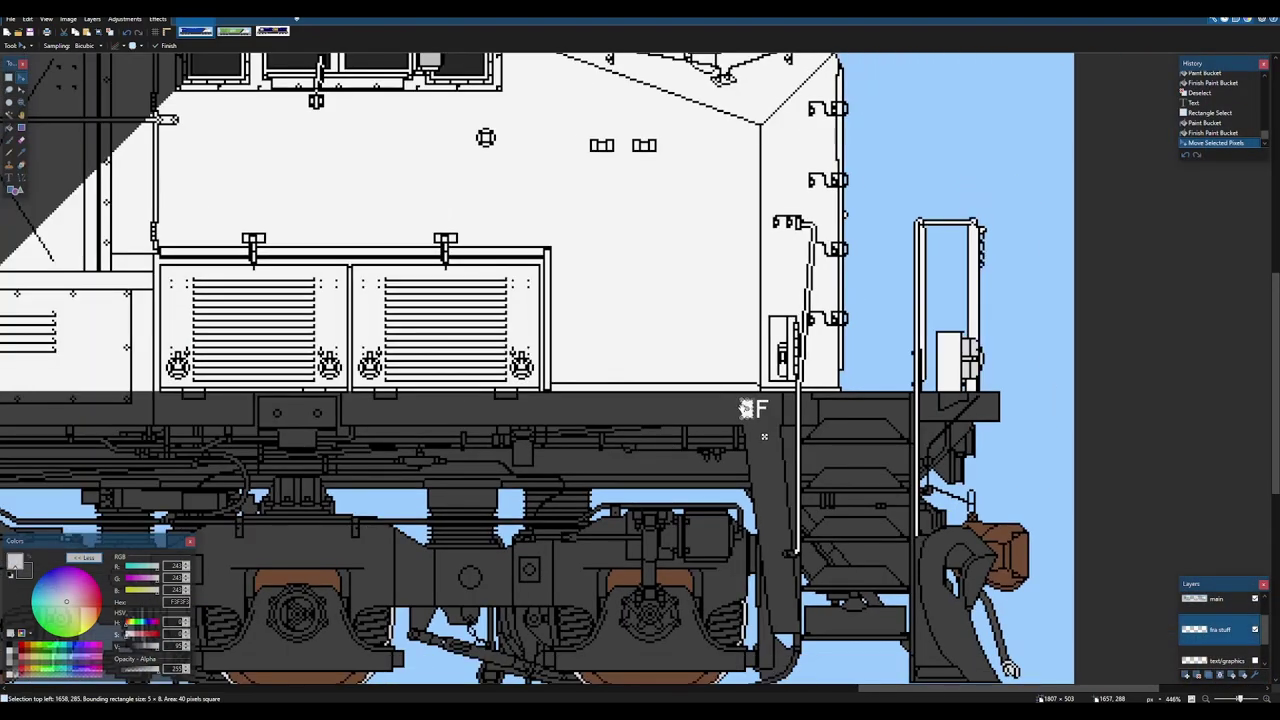
drag(745, 408, 338, 405)
scroll(301, 397, up, 5)
key(ctrl+d)
scroll(578, 371, down, 11)
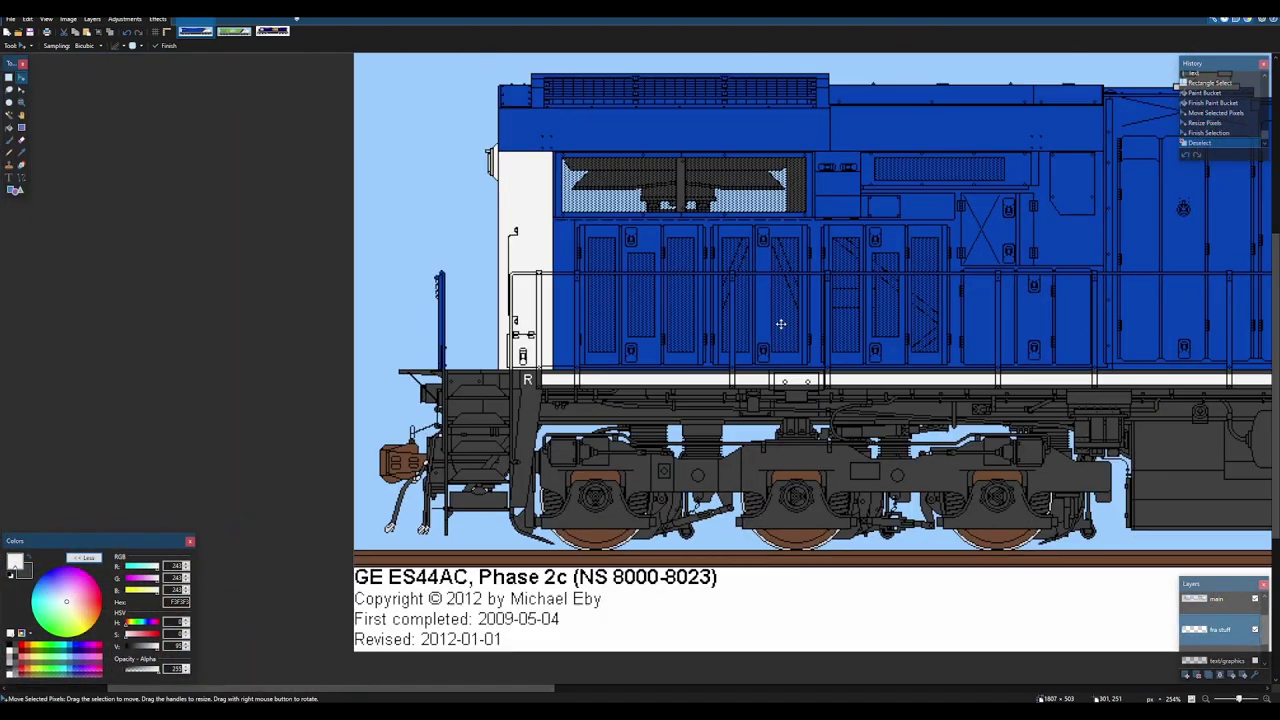
- Add dark gray SWRX lettering in Arial on the sill stripe, and set its font size to 6
drag(836, 303, 388, 321)
scroll(724, 381, up, 10)
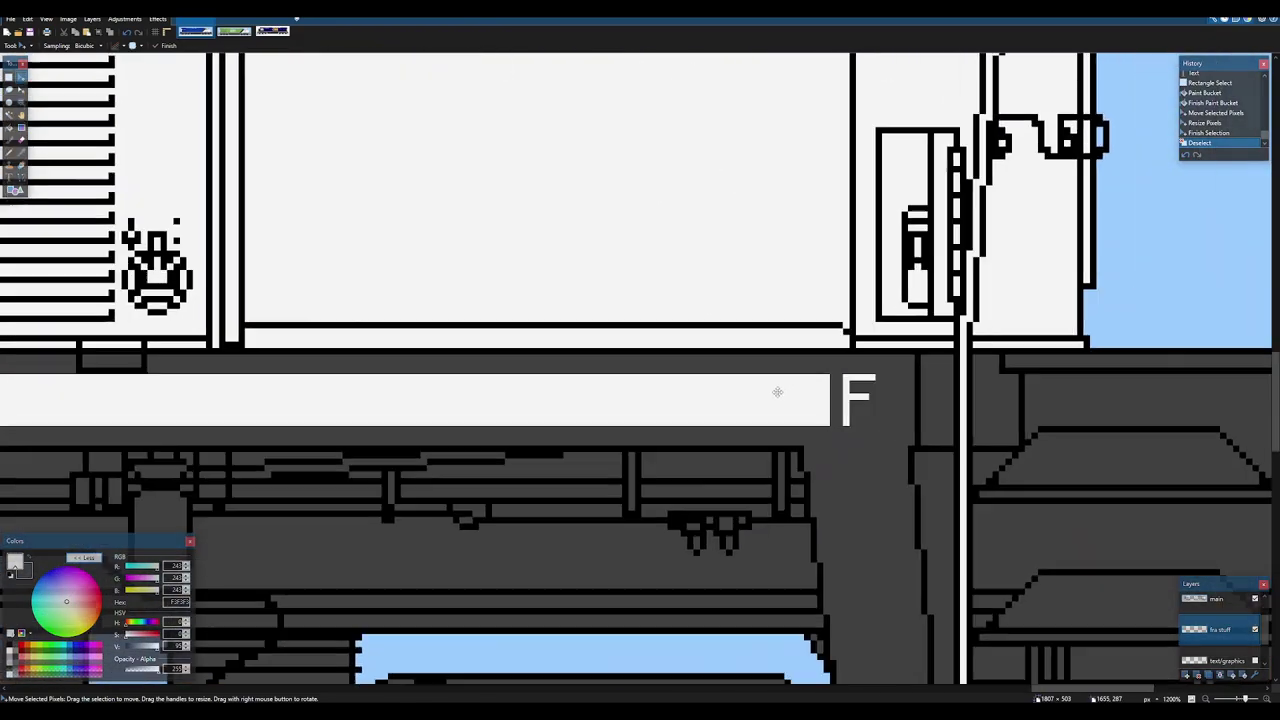
key(x)
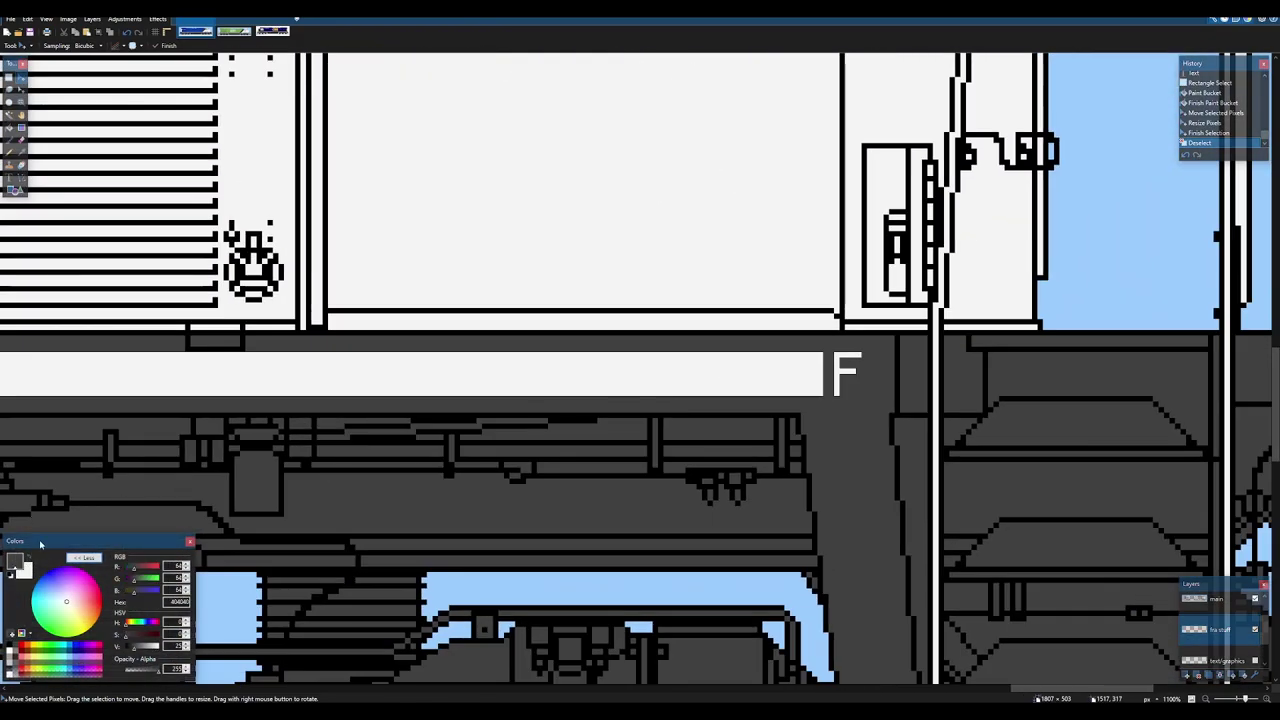
key(t)
click(377, 378)
text(SWRX)
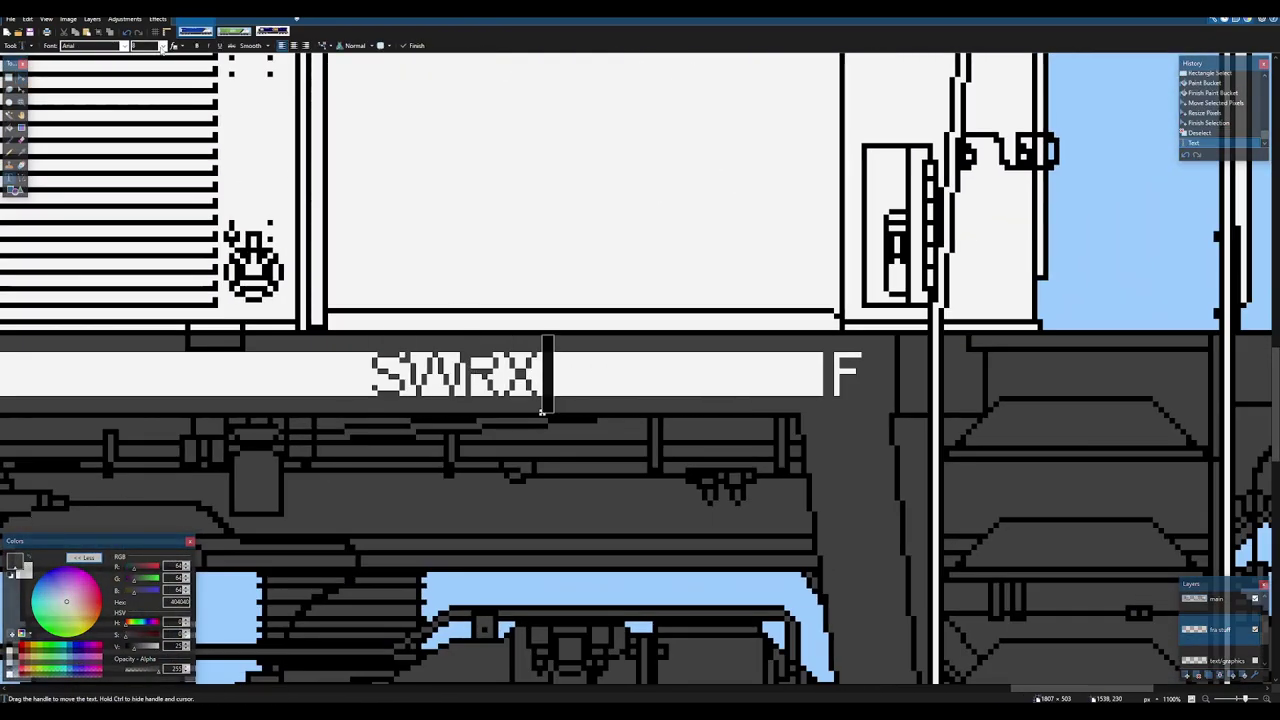
text(6)
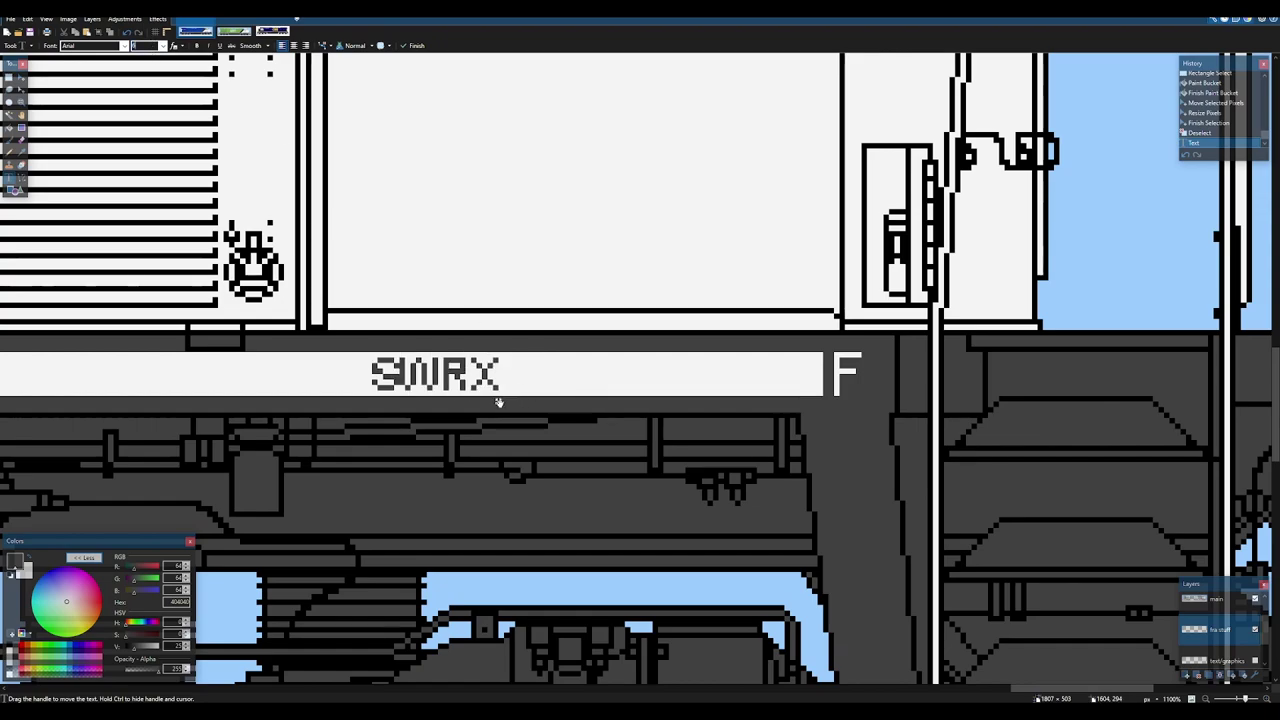
- Move the SWRX lettering to the stripe's front end beside the F, and turn on antialiased text rendering
drag(498, 402, 814, 398)
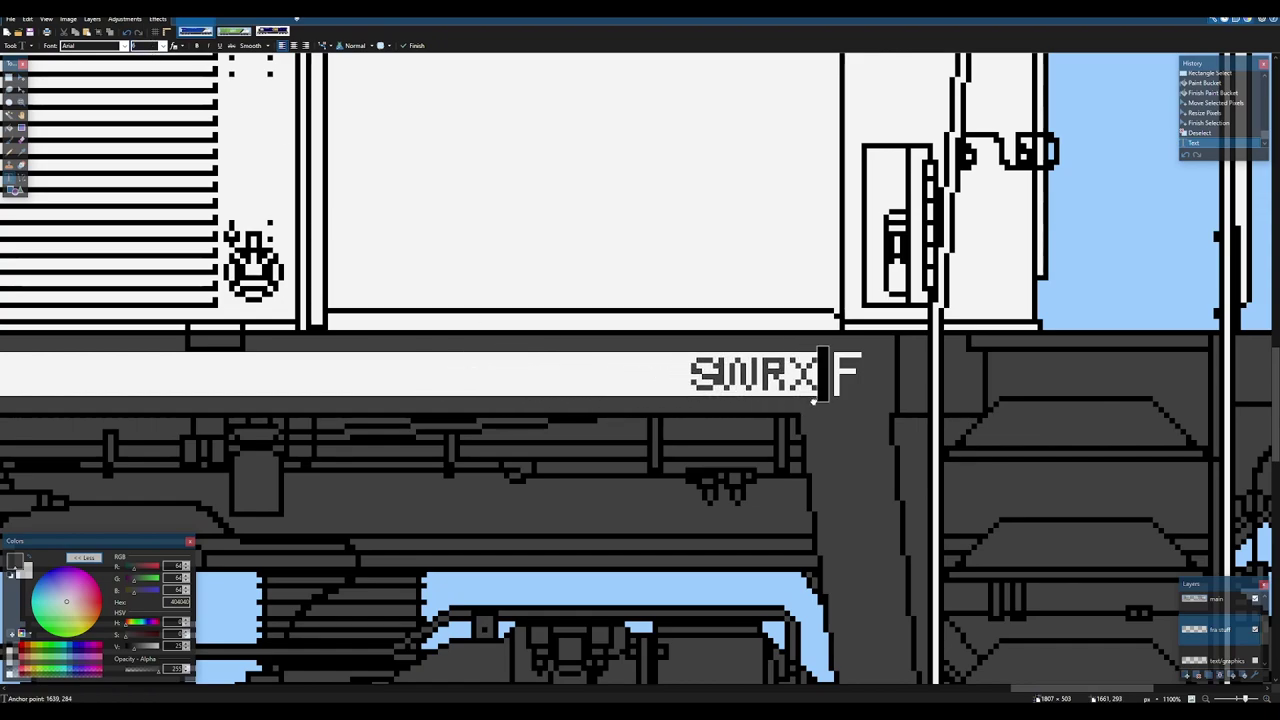
click(322, 46)
drag(822, 400, 817, 400)
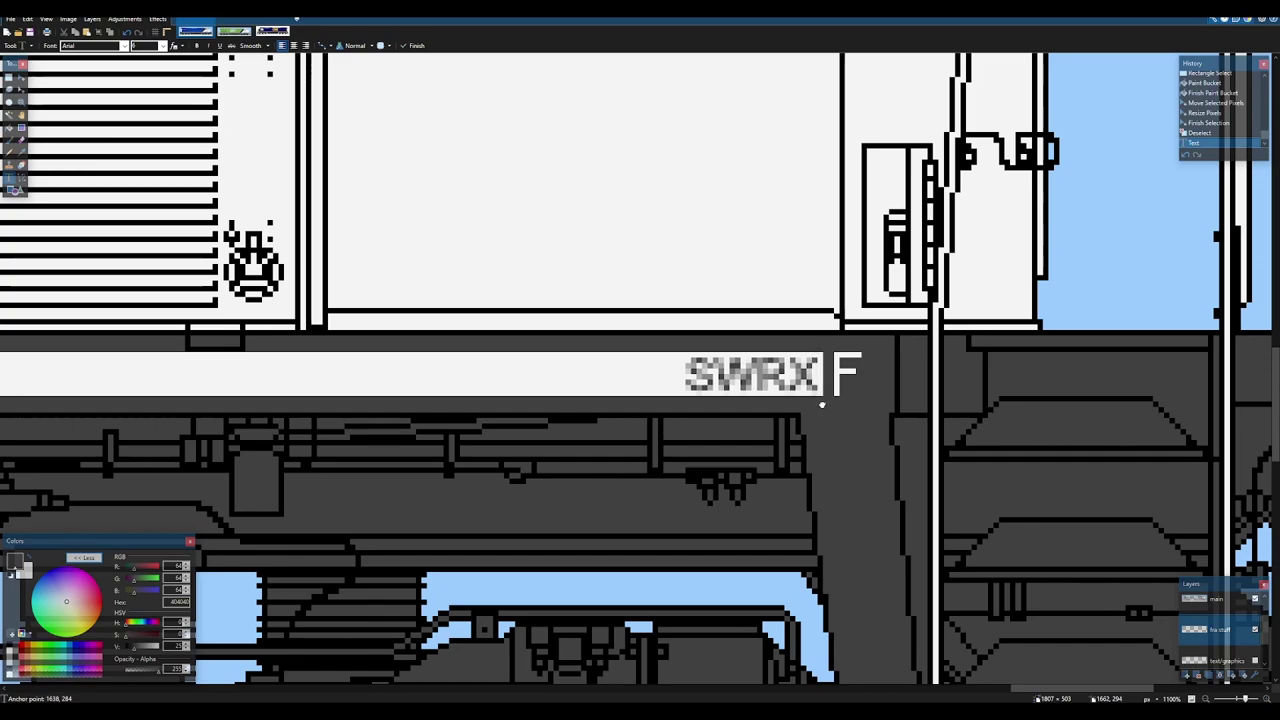
- Make the SWRX lettering on the sill stripe bold
click(198, 46)
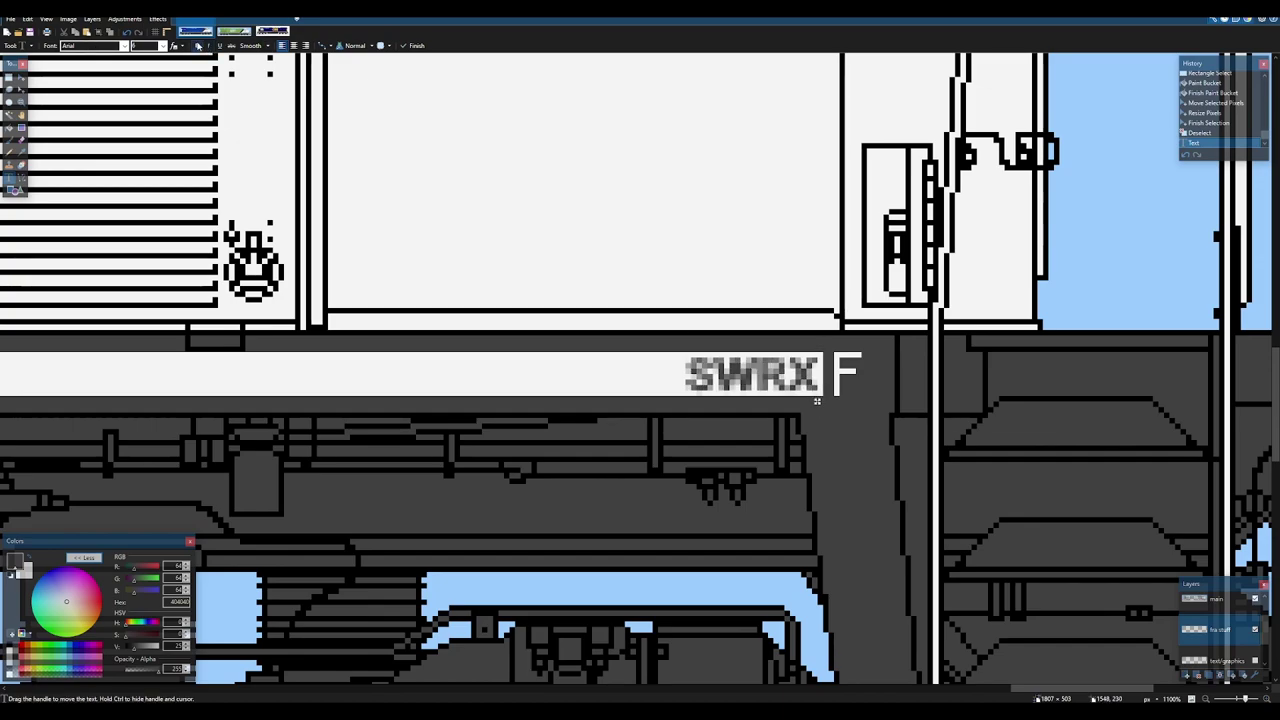
click(198, 46)
click(125, 47)
click(125, 47)
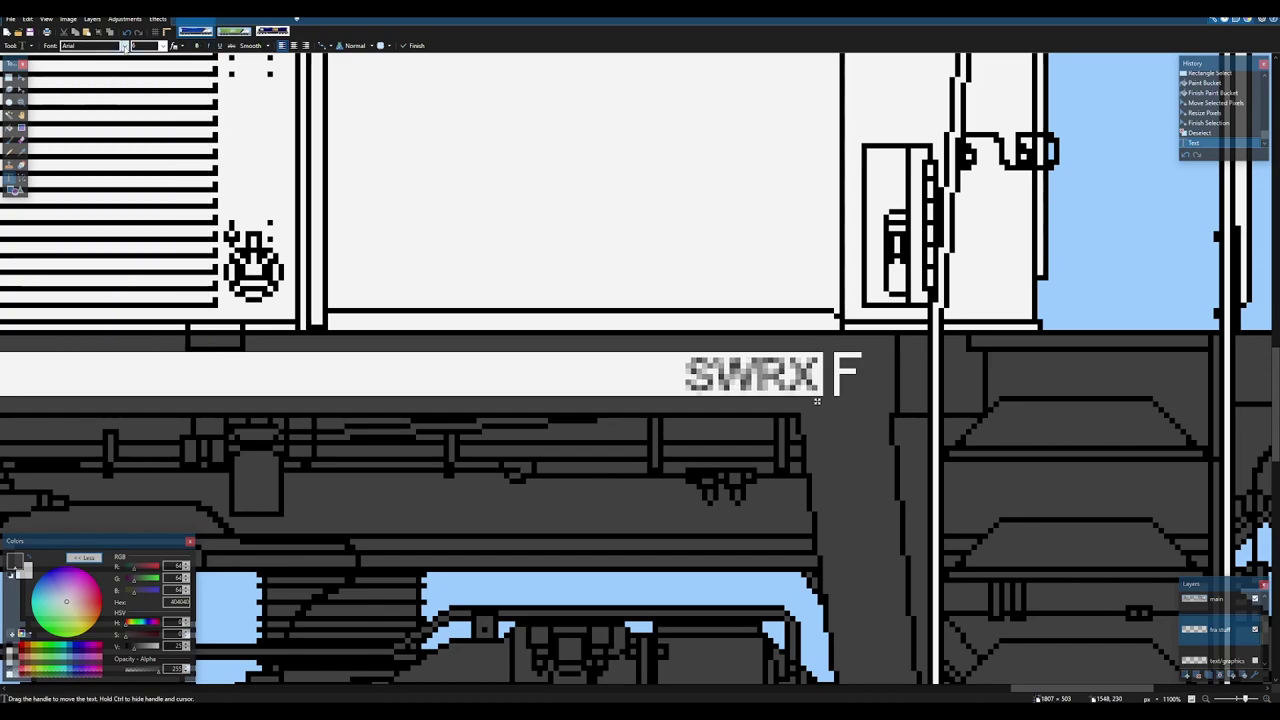
click(198, 46)
scroll(609, 335, down, 8)
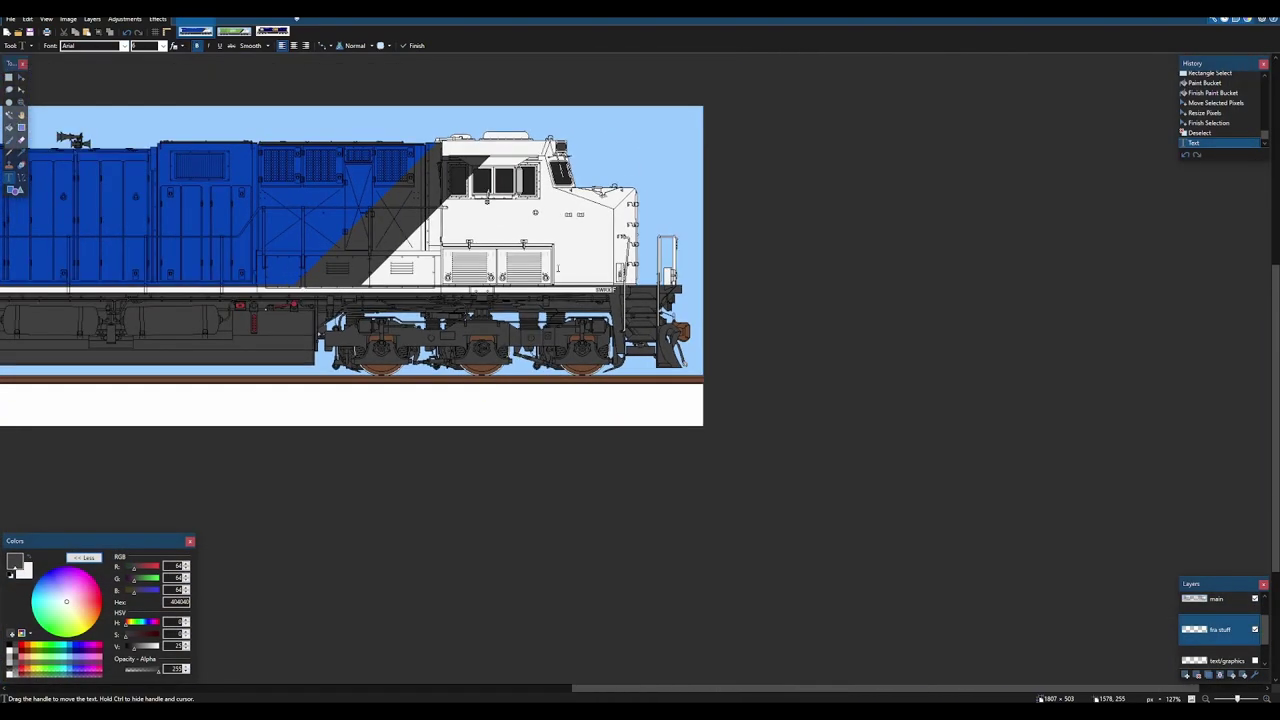
scroll(609, 335, up, 6)
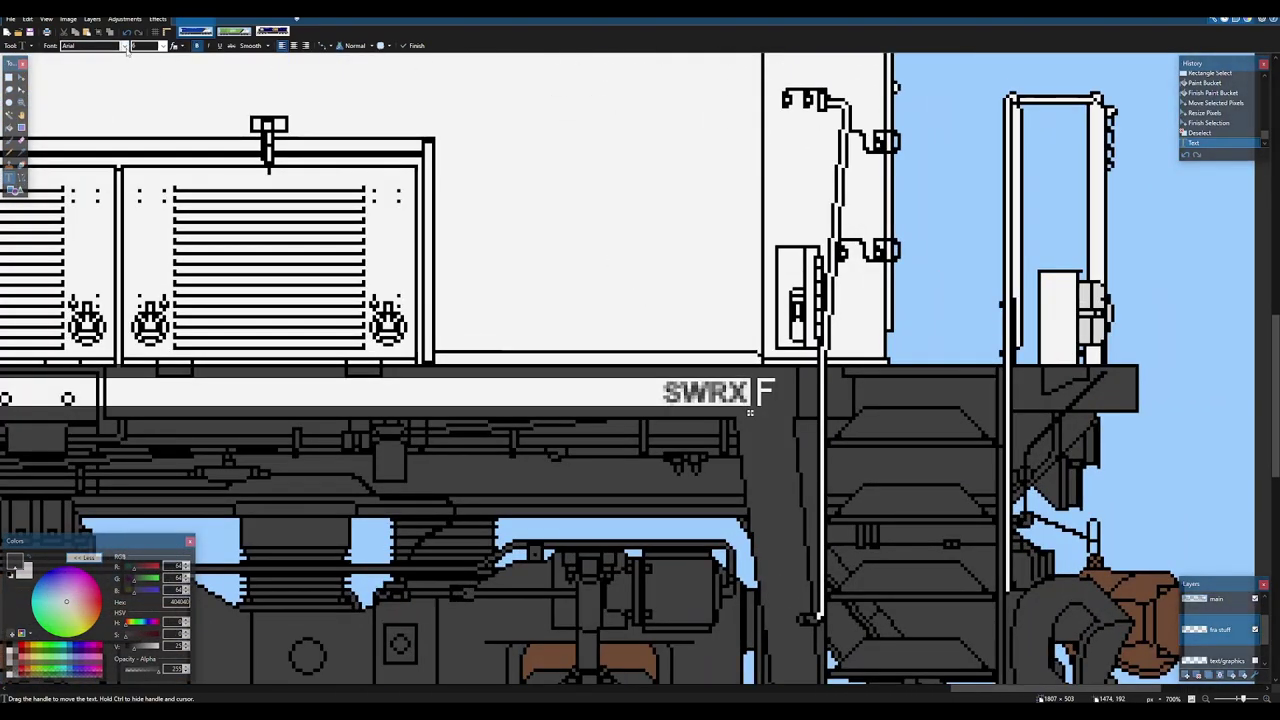
- Try Arial Black for the SWRX lettering and nudge it slightly on the stripe
click(124, 46)
click(117, 71)
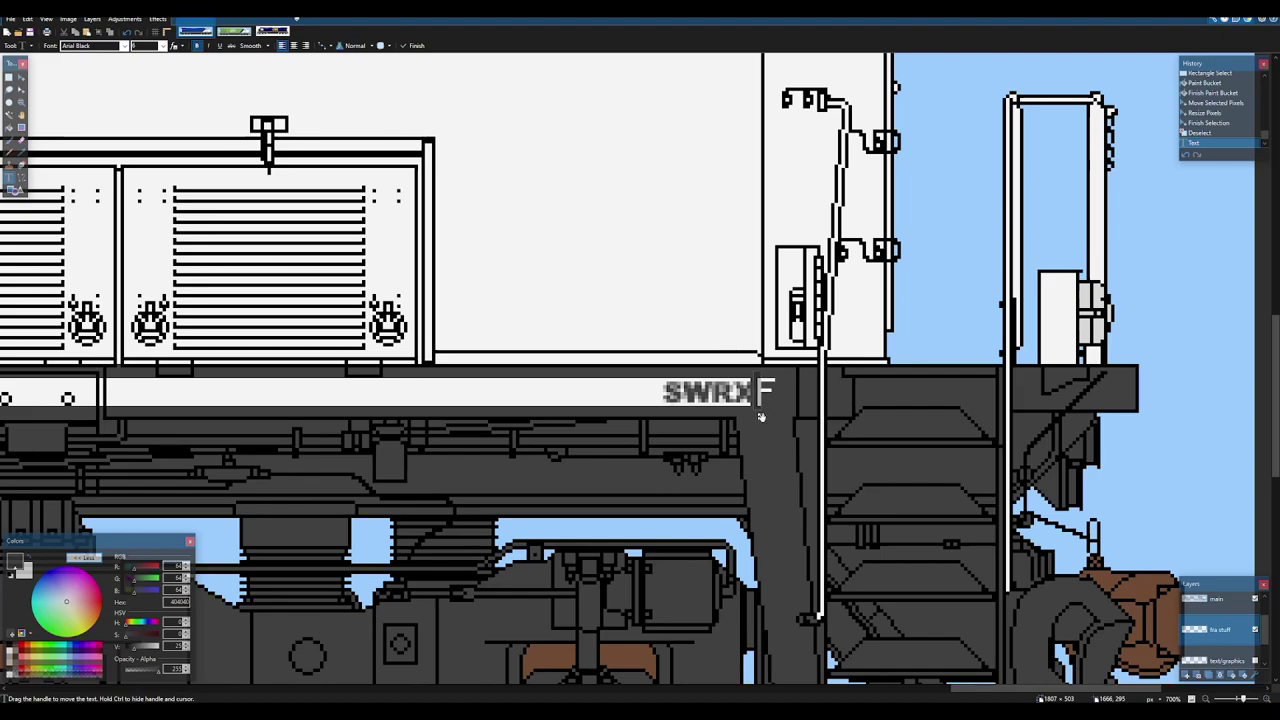
drag(760, 416, 757, 420)
scroll(756, 418, down, 8)
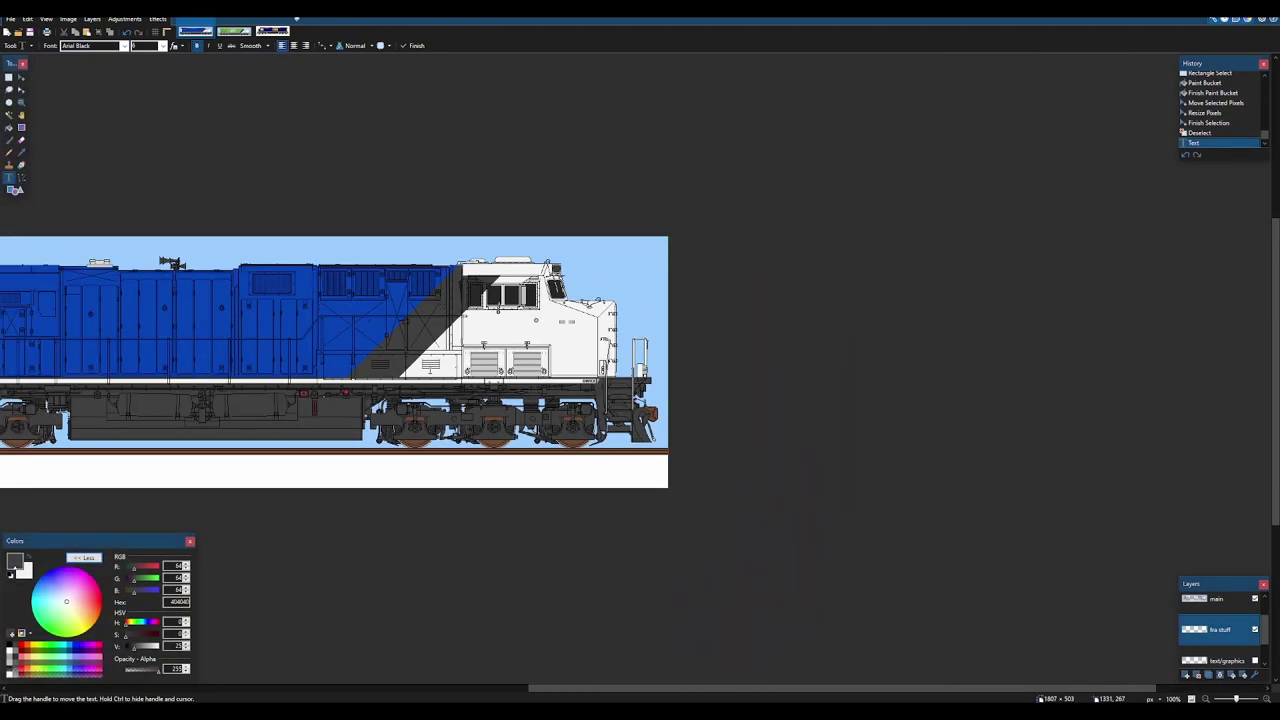
drag(426, 251, 534, 243)
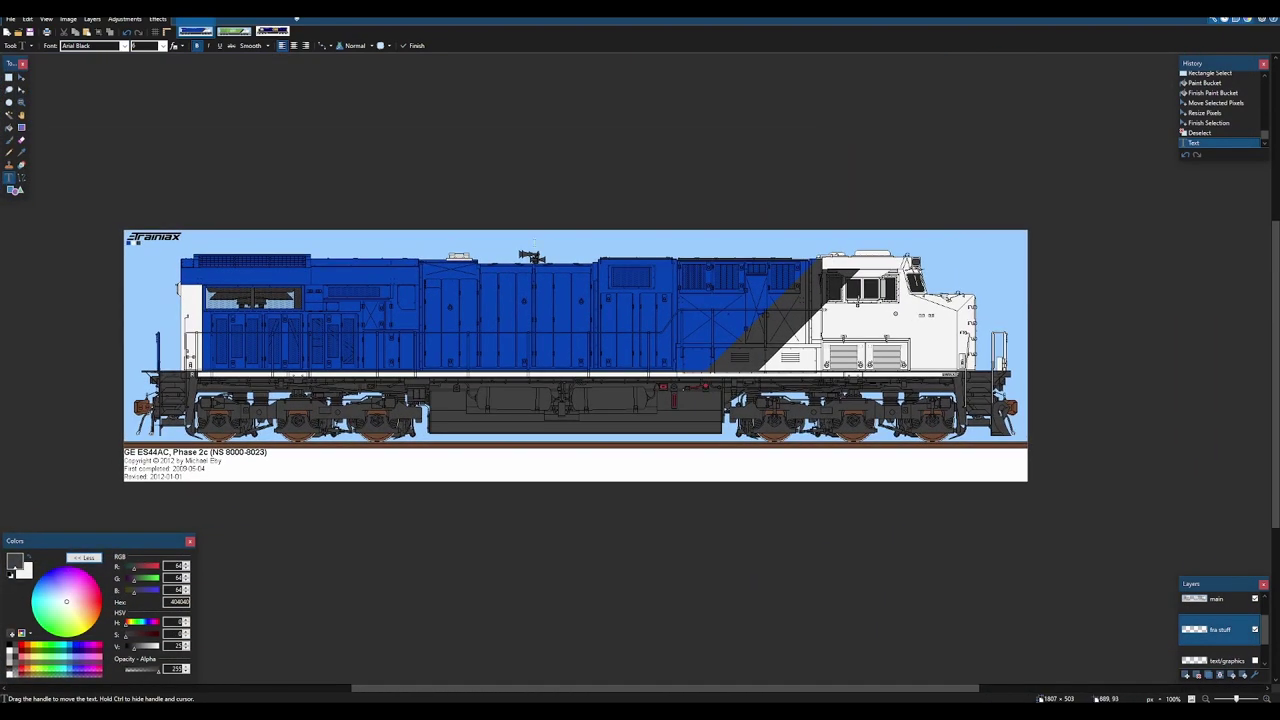
- Check the SWRX lettering on the ET44AH reference drawing, set the font back to Arial, and move the lettering closer to the F
click(234, 31)
scroll(655, 375, down, 8)
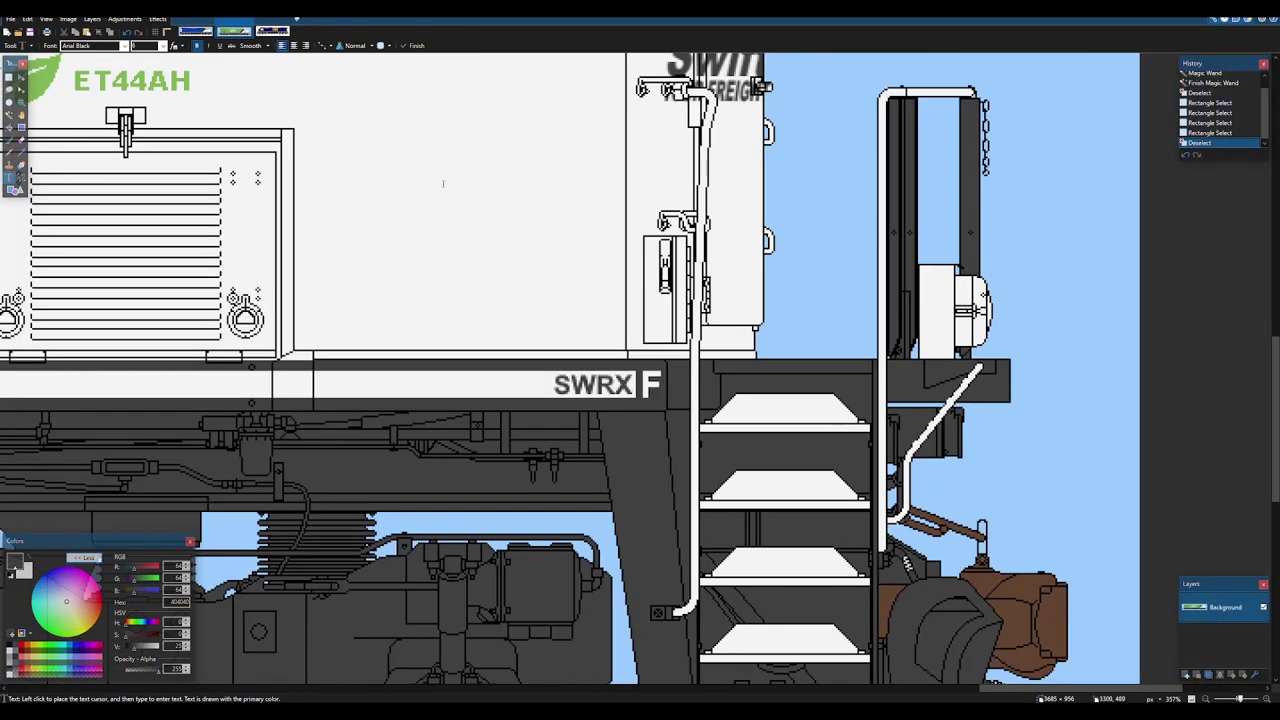
scroll(280, 129, down, 2)
drag(376, 219, 579, 394)
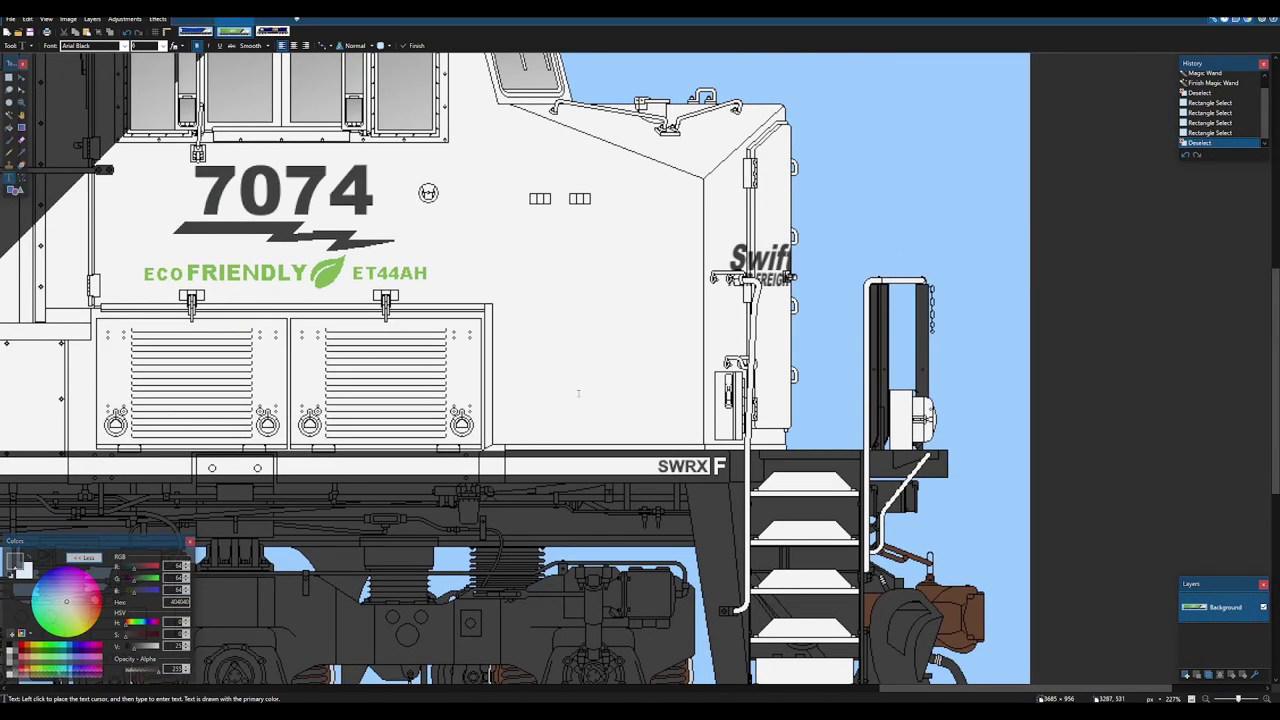
click(197, 30)
scroll(930, 350, up, 10)
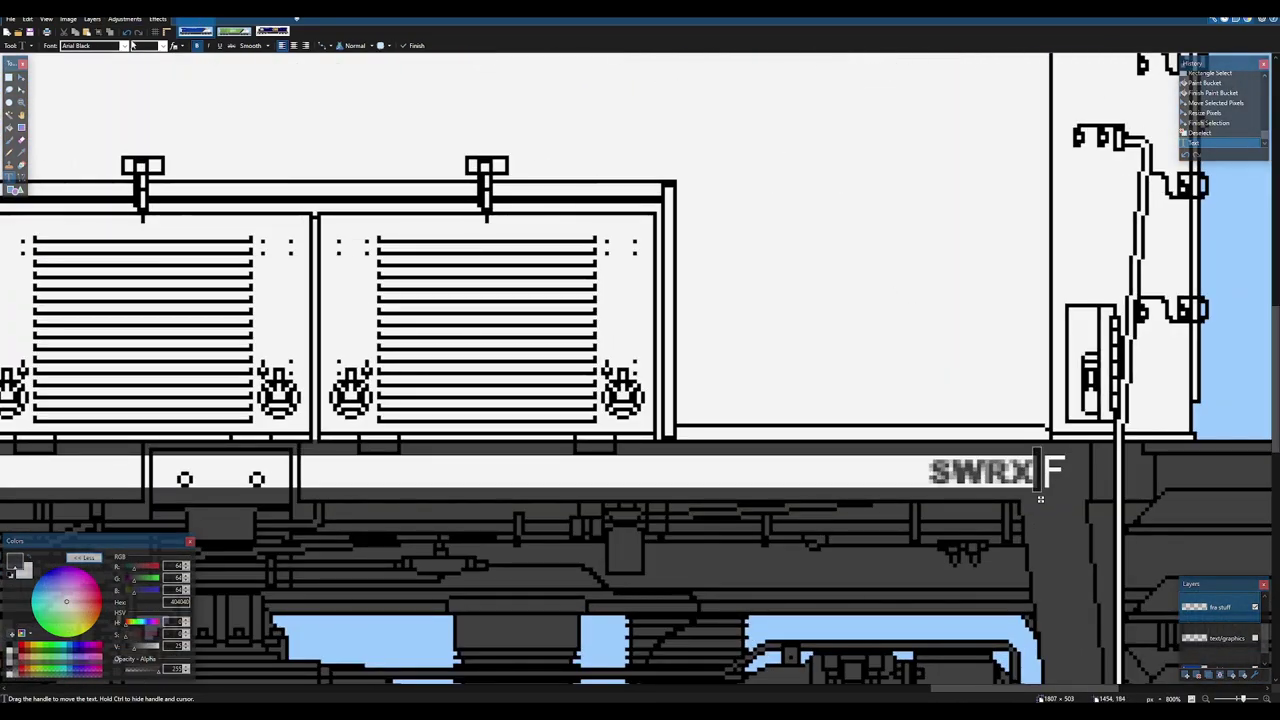
click(130, 45)
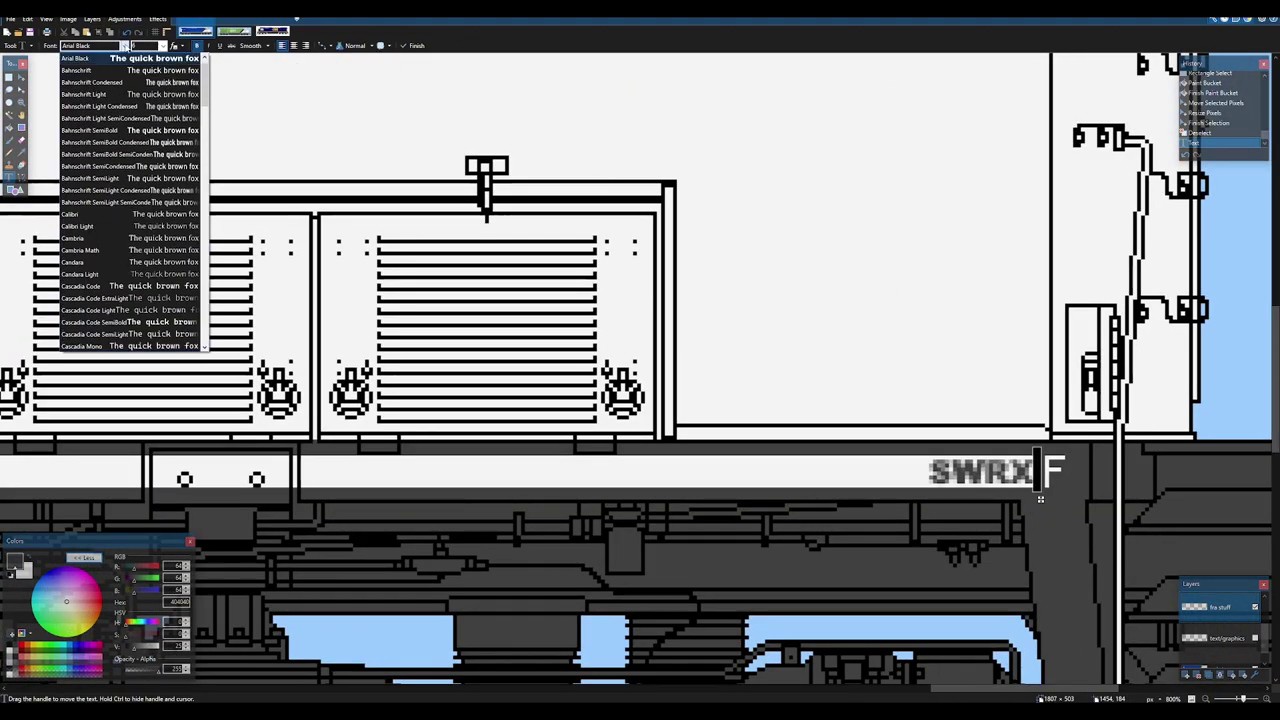
click(128, 58)
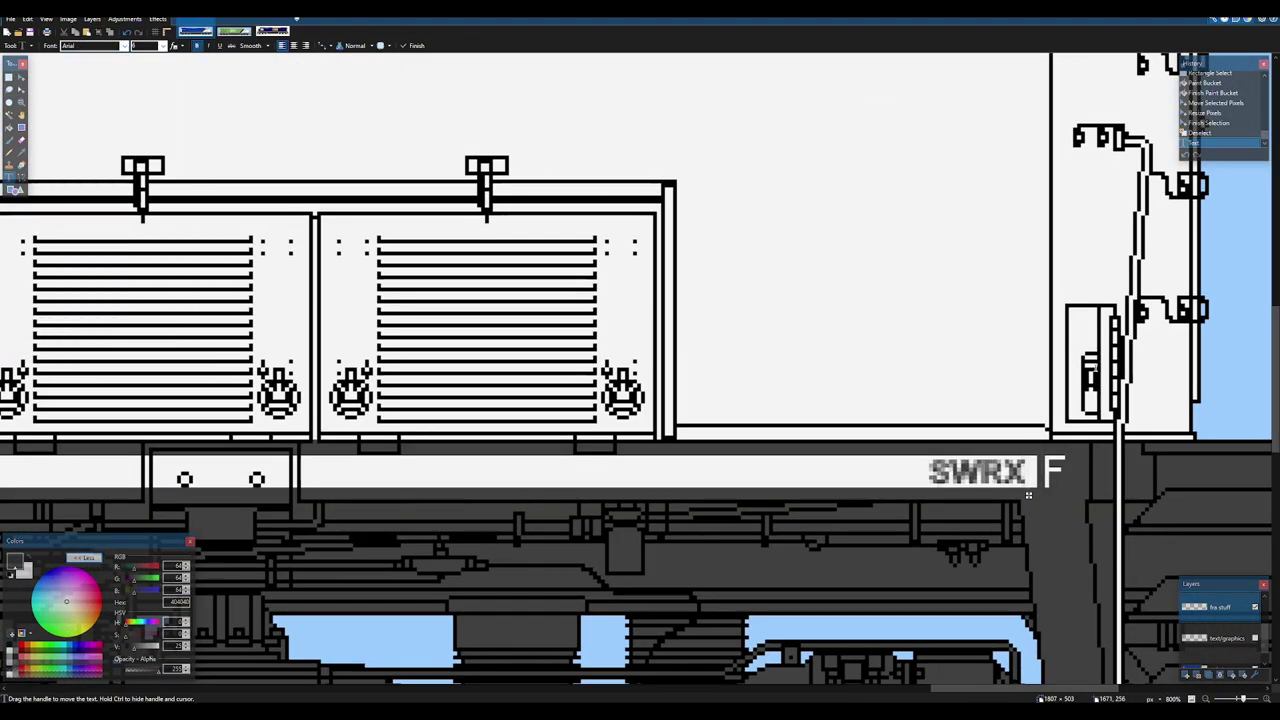
drag(1030, 494, 1036, 494)
- Compare the bold SWRX lettering and overall paint scheme with the ET44AH reference drawing
click(195, 30)
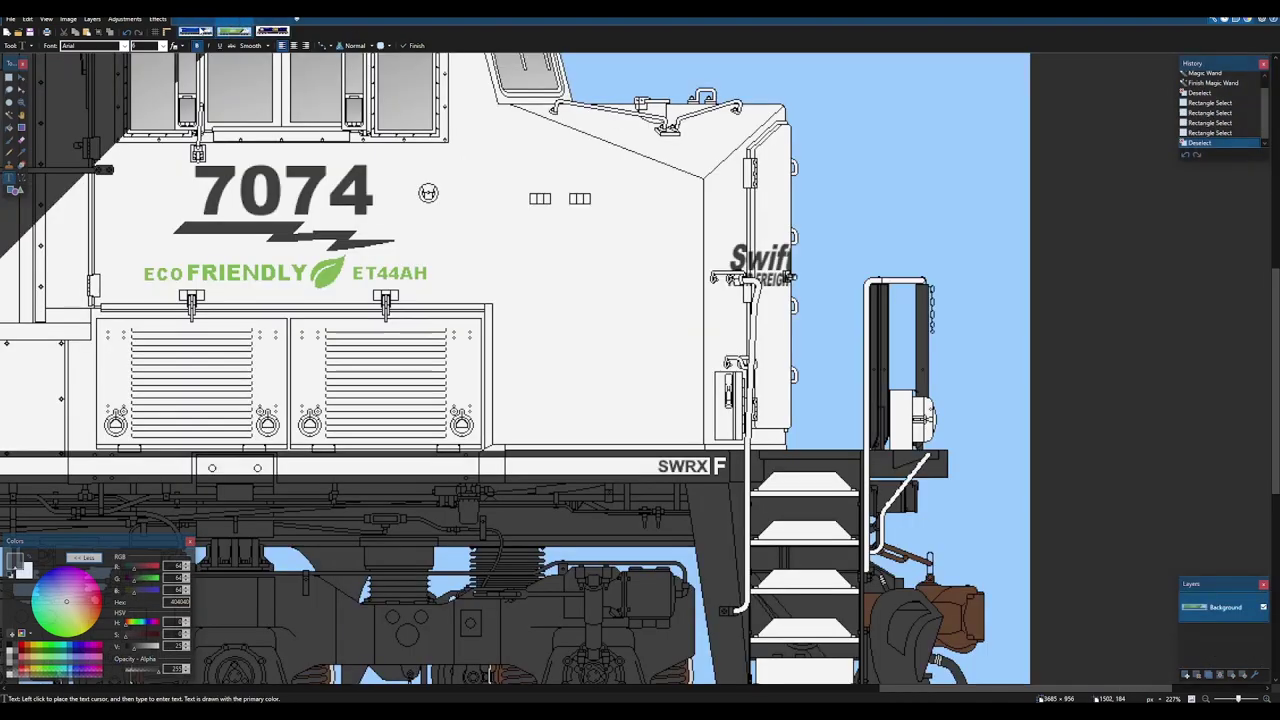
click(197, 30)
scroll(1047, 356, down, 11)
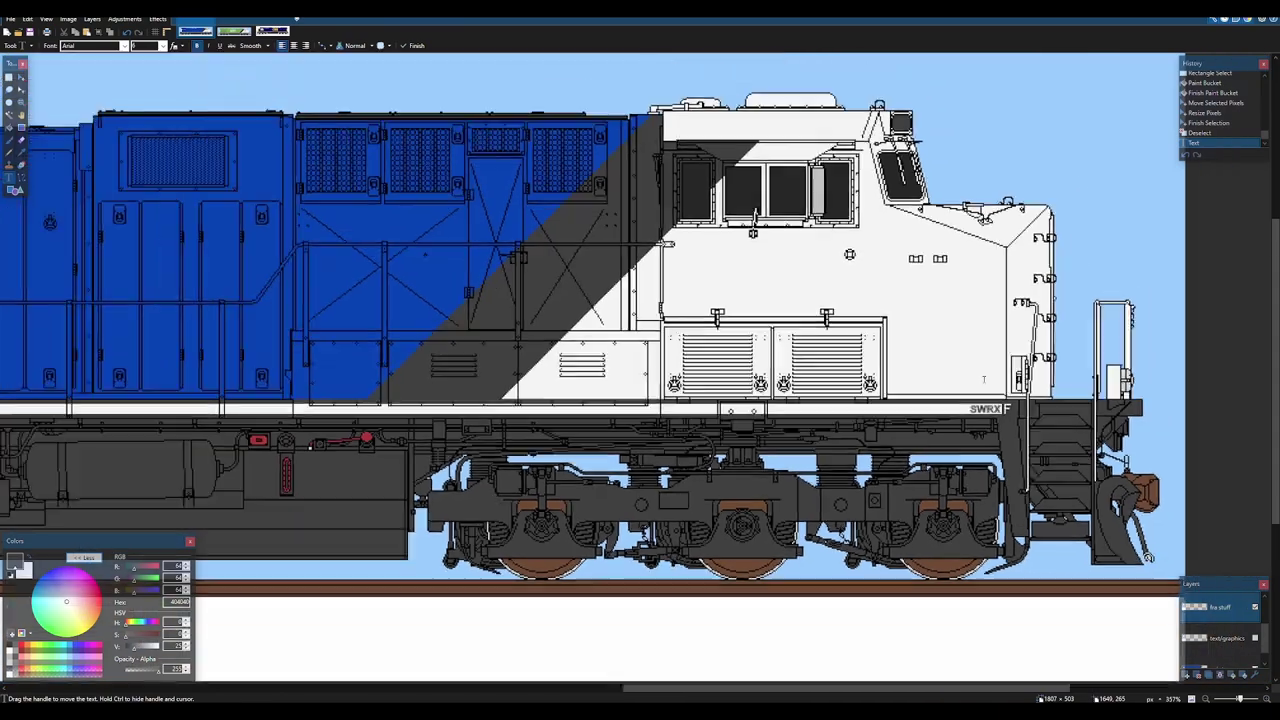
scroll(904, 369, up, 3)
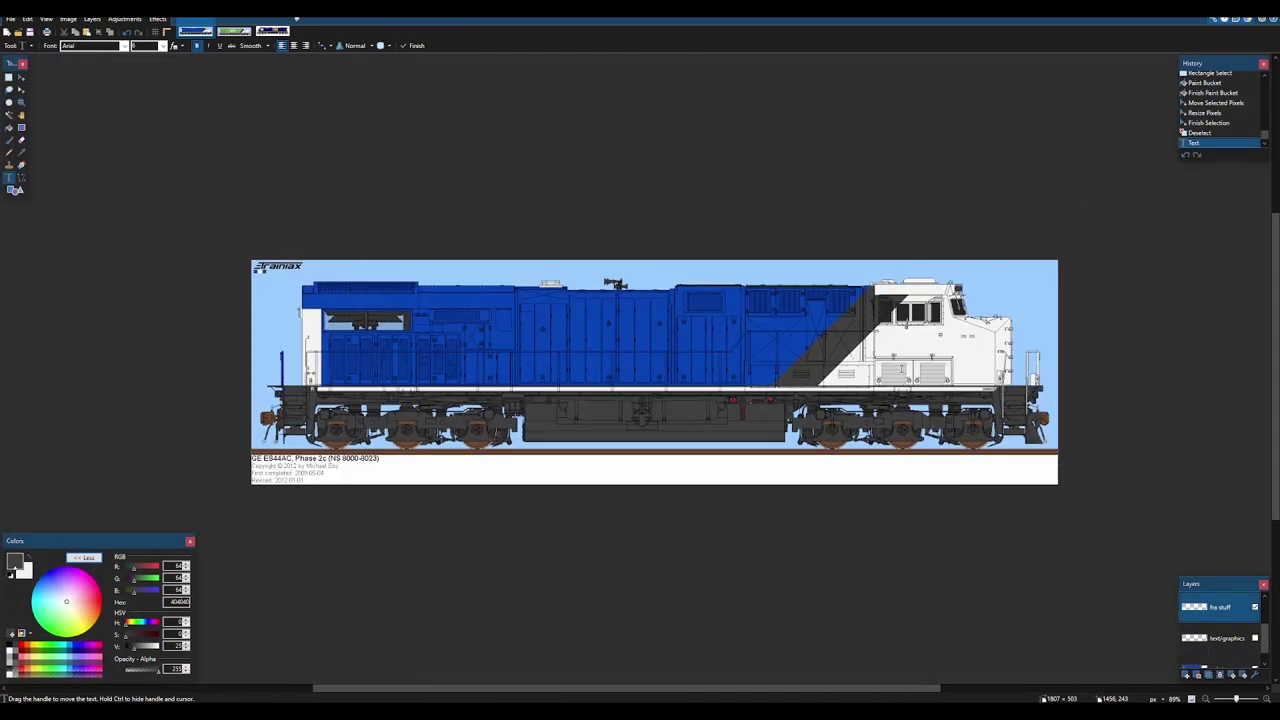
key(ctrl+Tab)
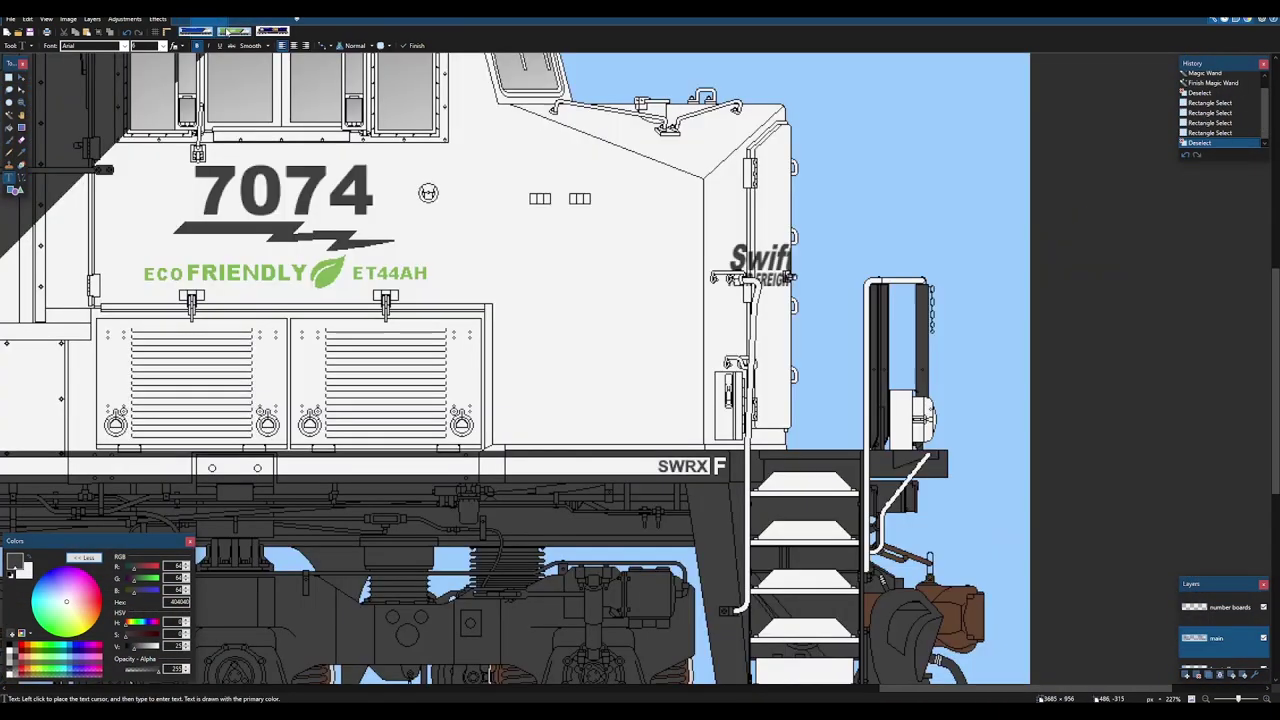
click(184, 31)
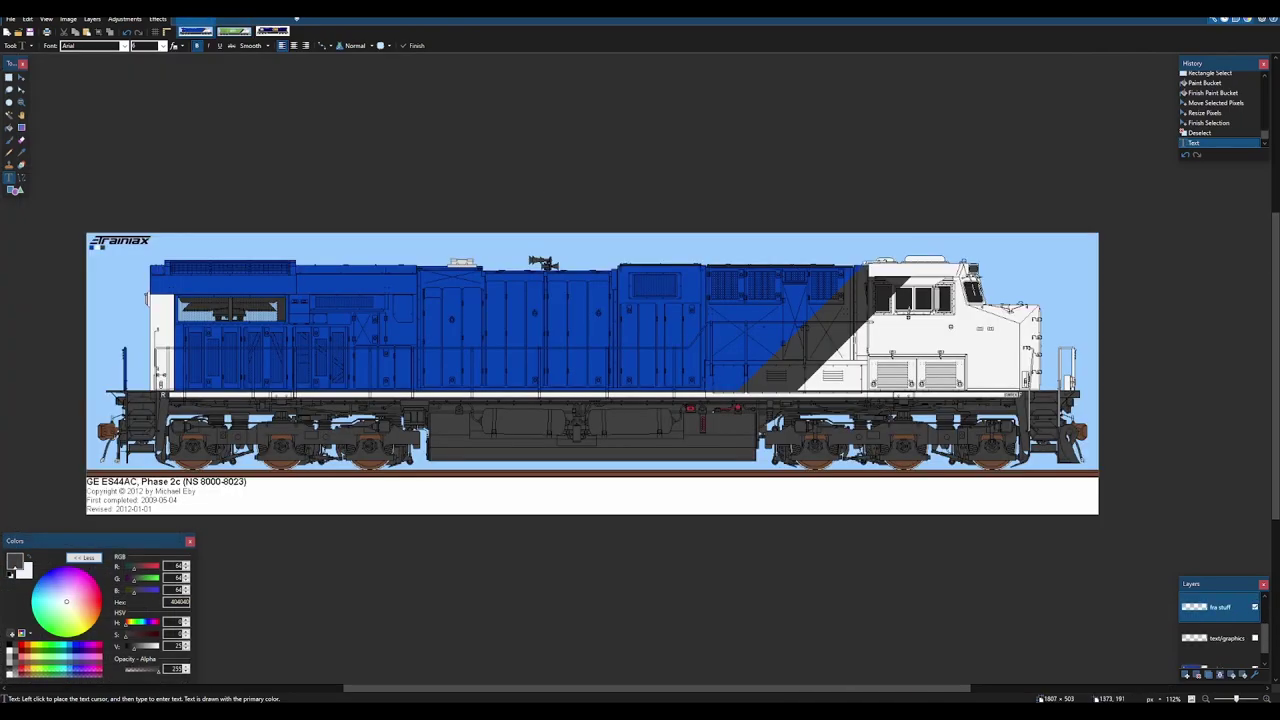
- Inspect the painted locomotive from the cab end to the rear end of the sill stripe beside the R
scroll(855, 340, up, 3)
scroll(1050, 306, up, 4)
scroll(650, 390, down, 2)
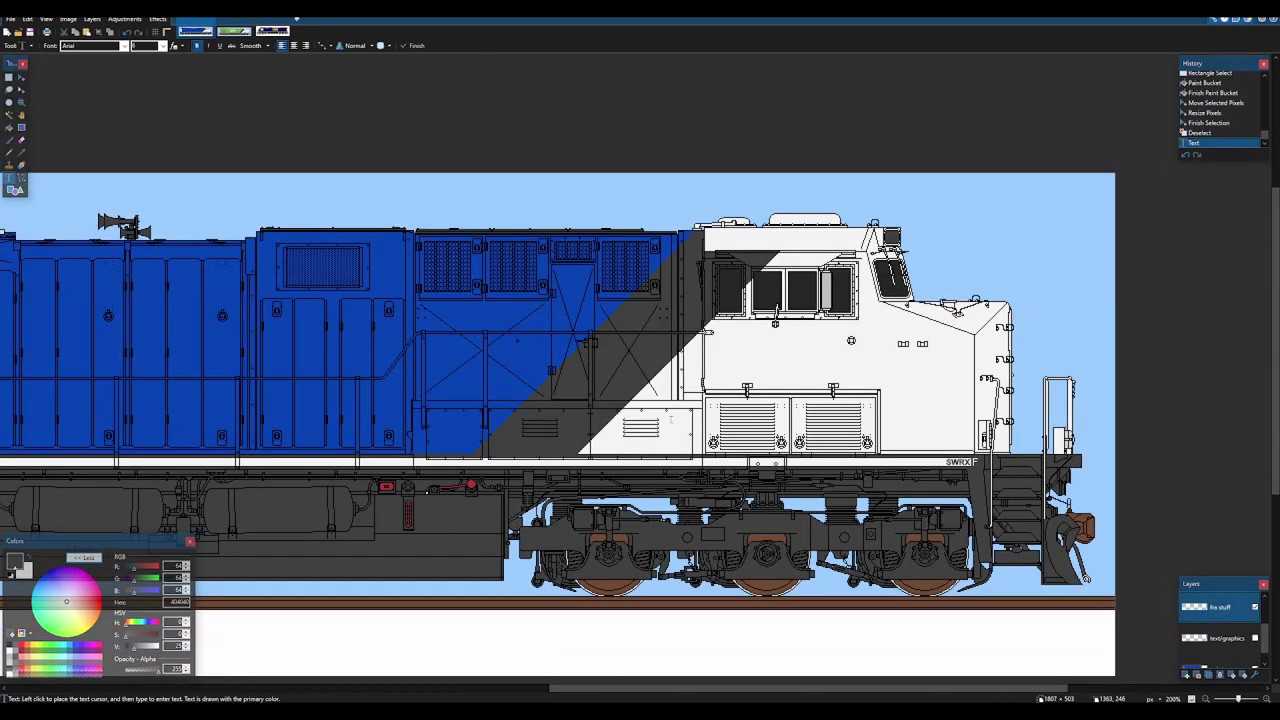
scroll(671, 420, down, 1)
drag(560, 425, 1170, 356)
drag(308, 343, 710, 322)
scroll(535, 357, up, 4)
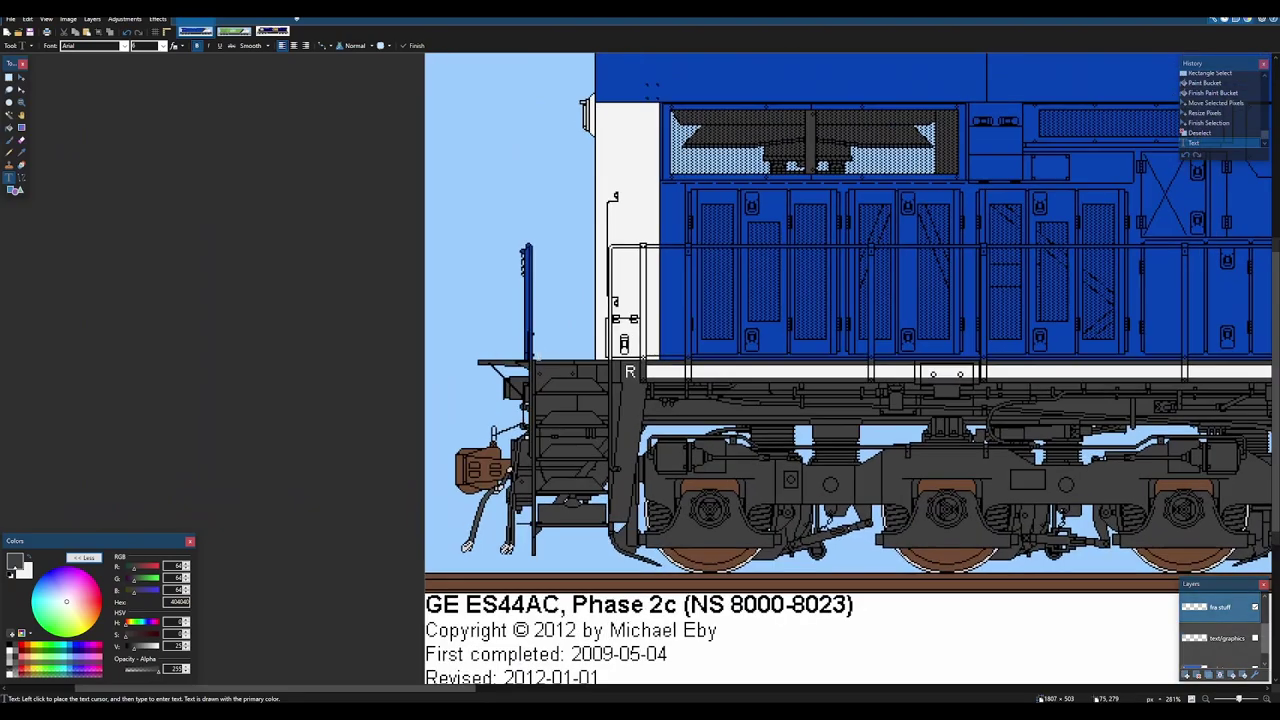
- Make the main layer active and switch to the Paint Bucket tool near the rear stairs
scroll(690, 347, up, 5)
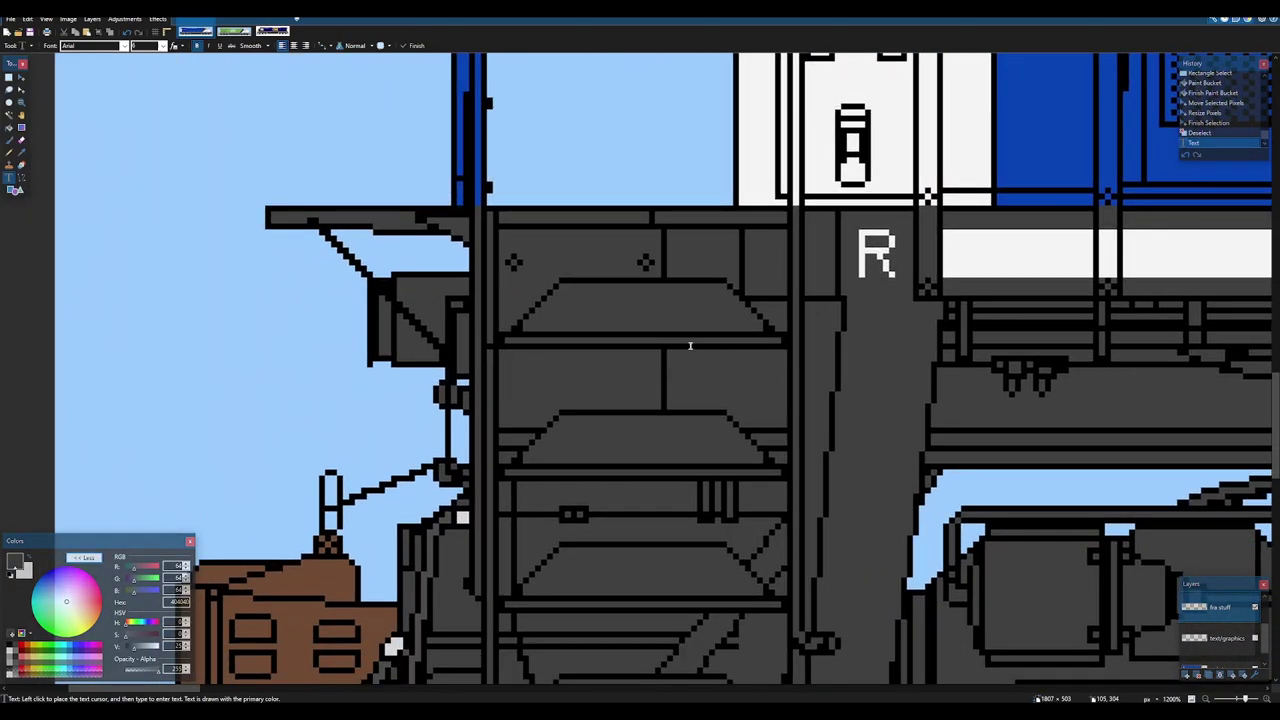
scroll(1218, 634, up, 2)
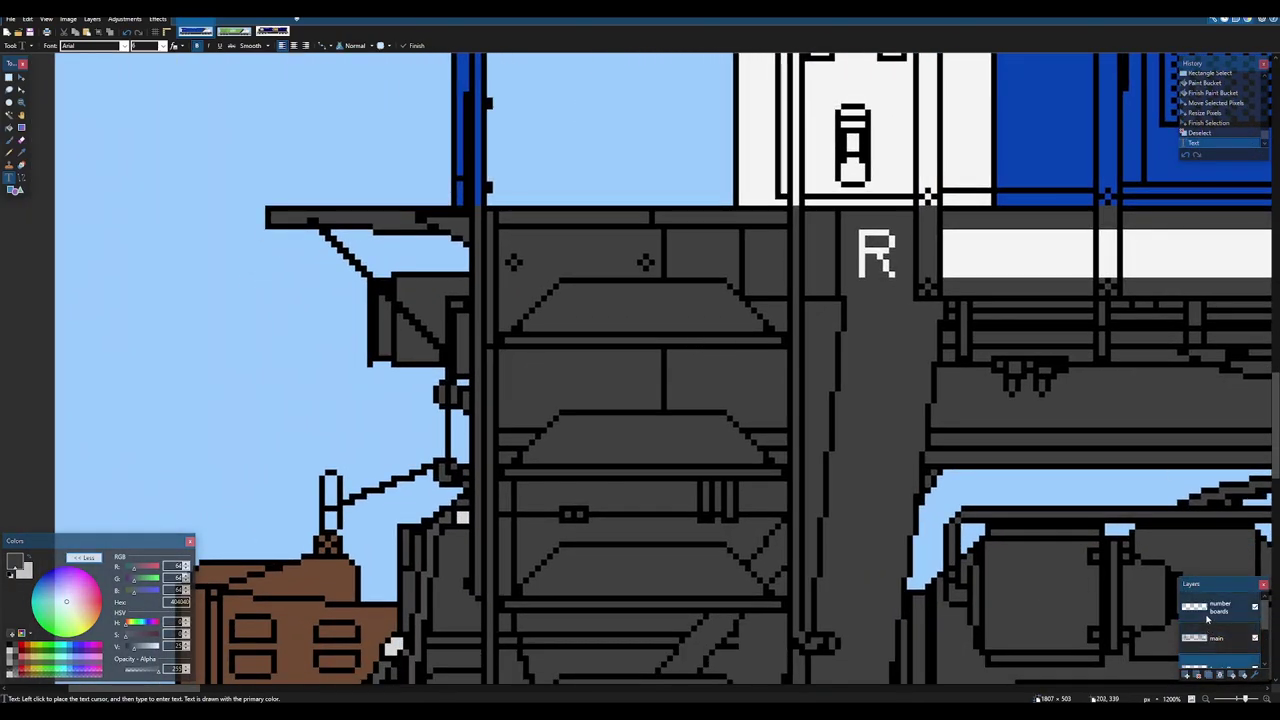
click(1216, 636)
scroll(663, 329, up, 2)
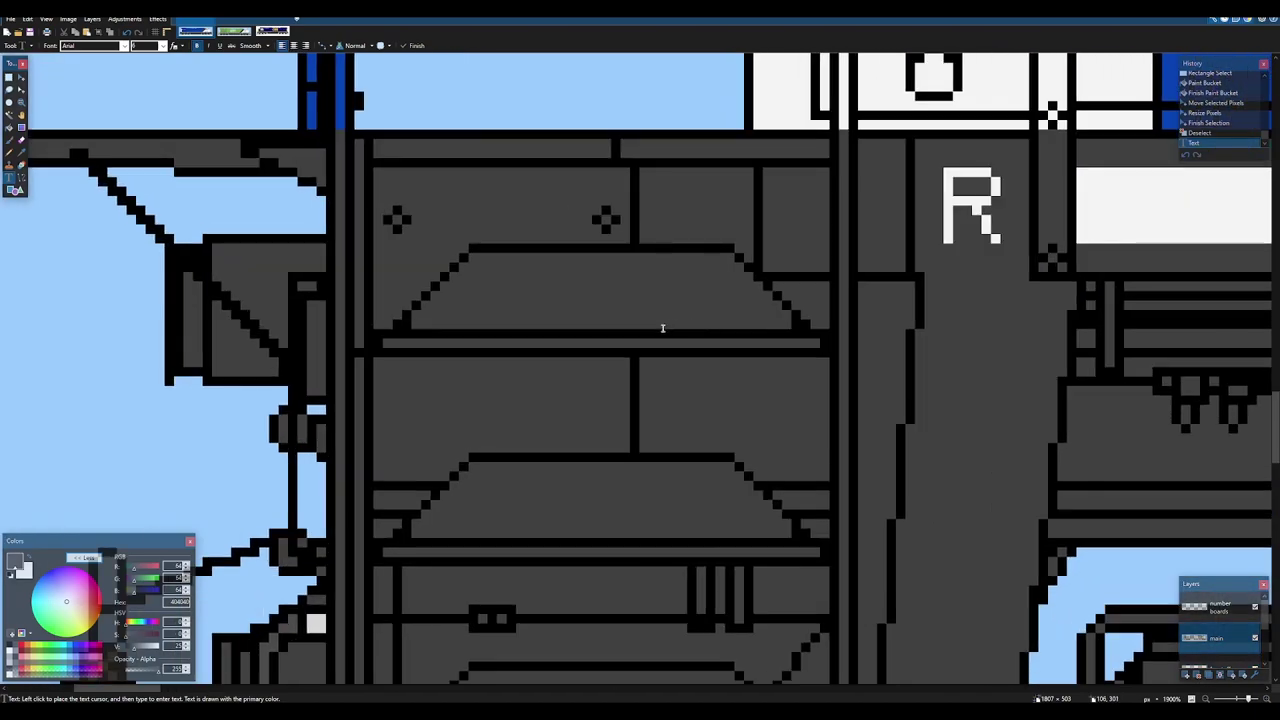
key(f)
click(628, 340)
scroll(643, 307, down, 1)
scroll(643, 307, down, 1)
key(ctrl+z)
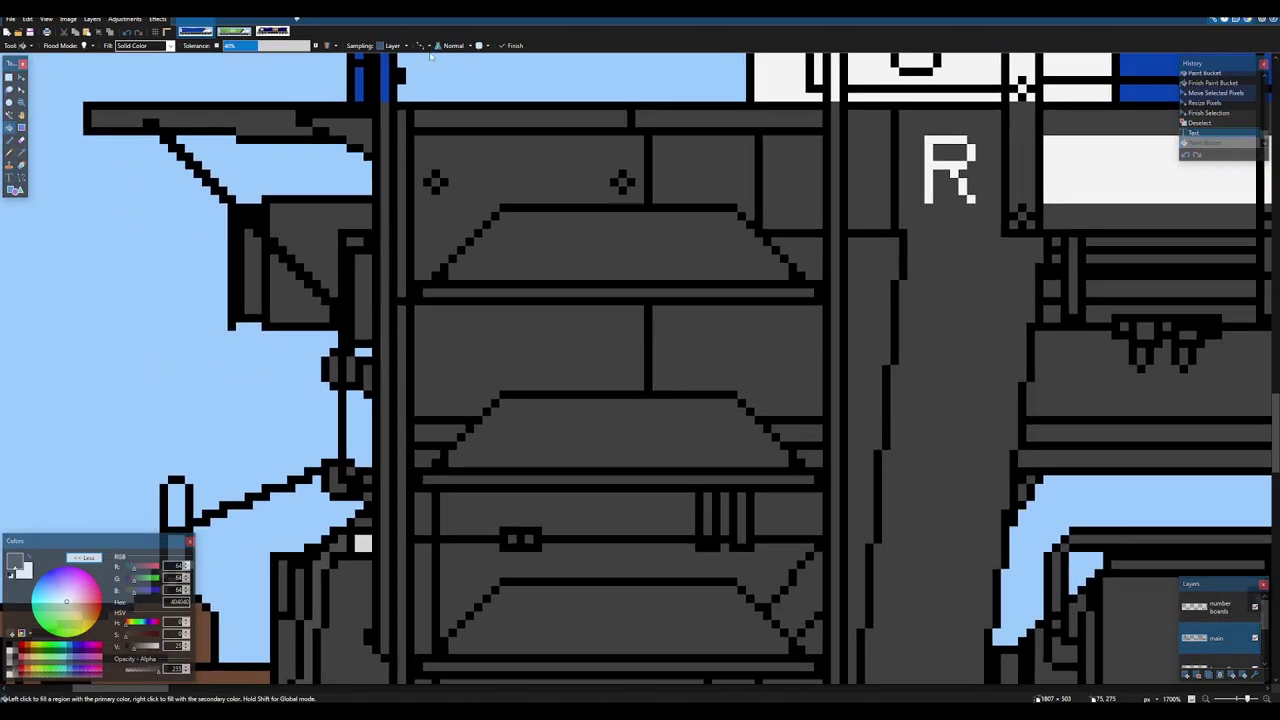
- Fill the edge strips of the stair treads at the locomotive's rear end with white
click(481, 293)
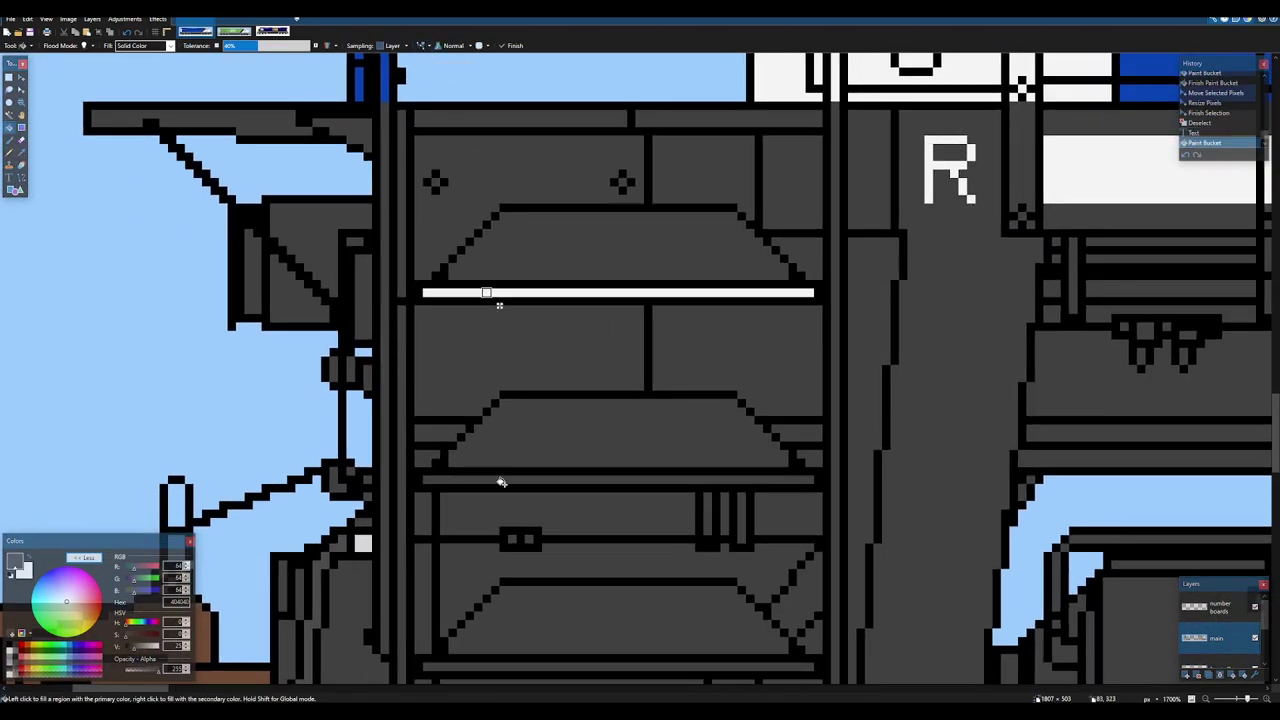
click(488, 477)
scroll(600, 260, down, 3)
scroll(566, 323, down, 1)
click(572, 325)
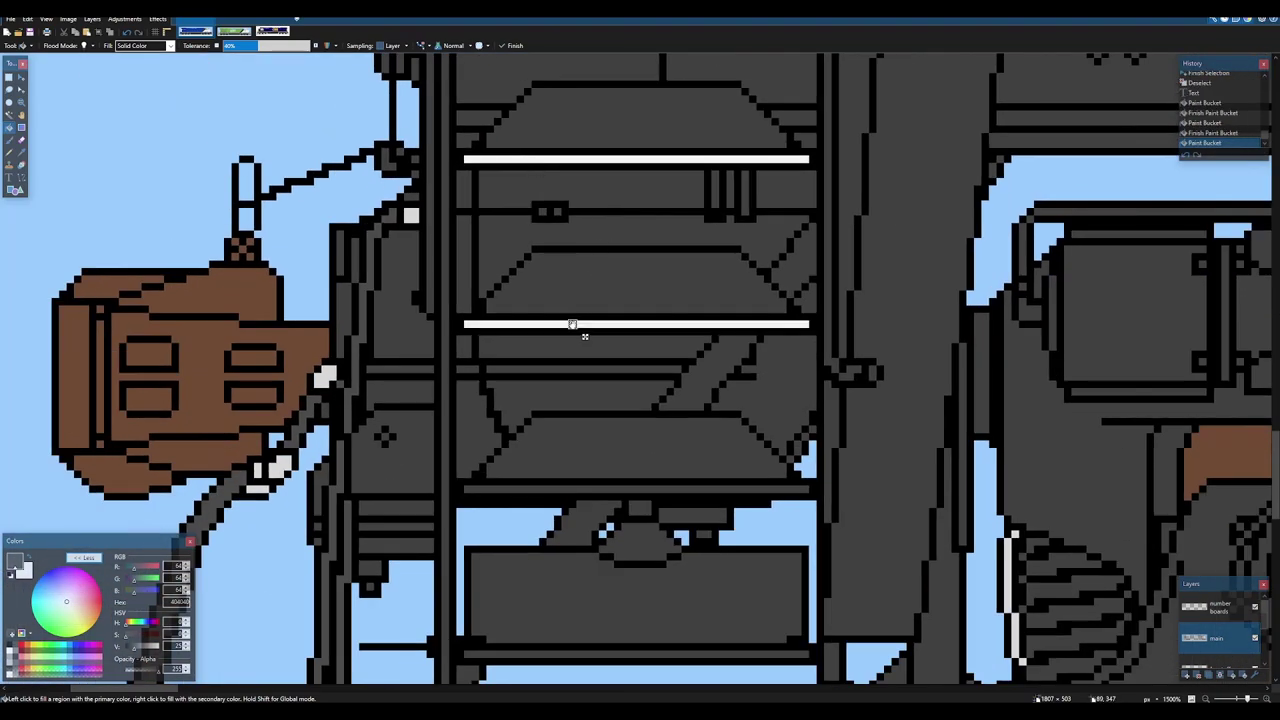
click(566, 490)
- Fill the edge strips of the stair treads at the locomotive's front end with white
scroll(535, 653, down, 8)
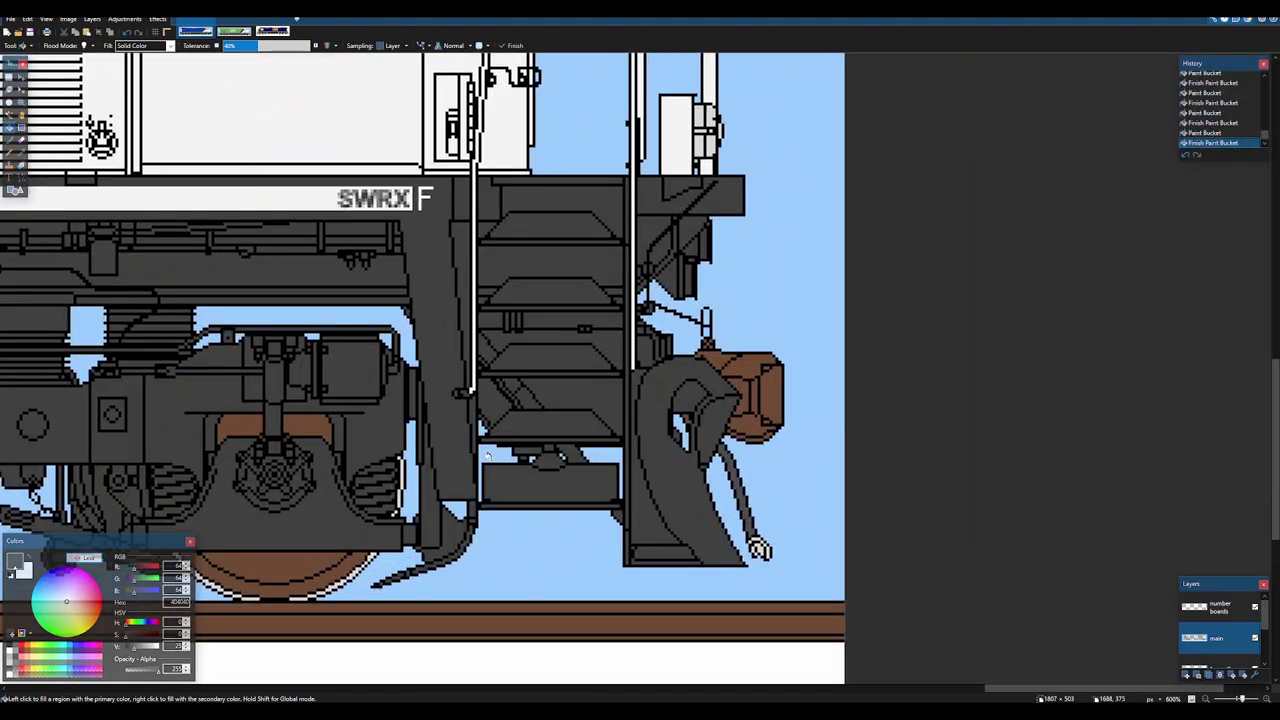
scroll(487, 455, up, 5)
click(511, 546)
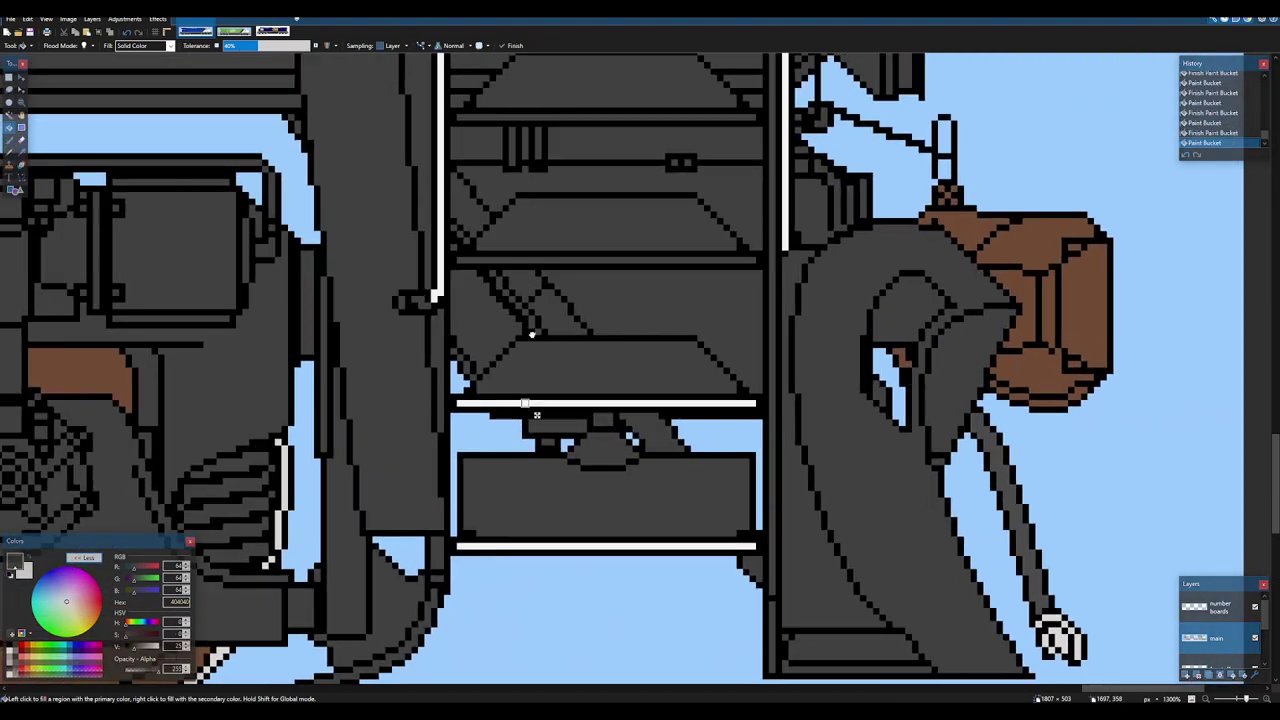
drag(537, 414, 580, 563)
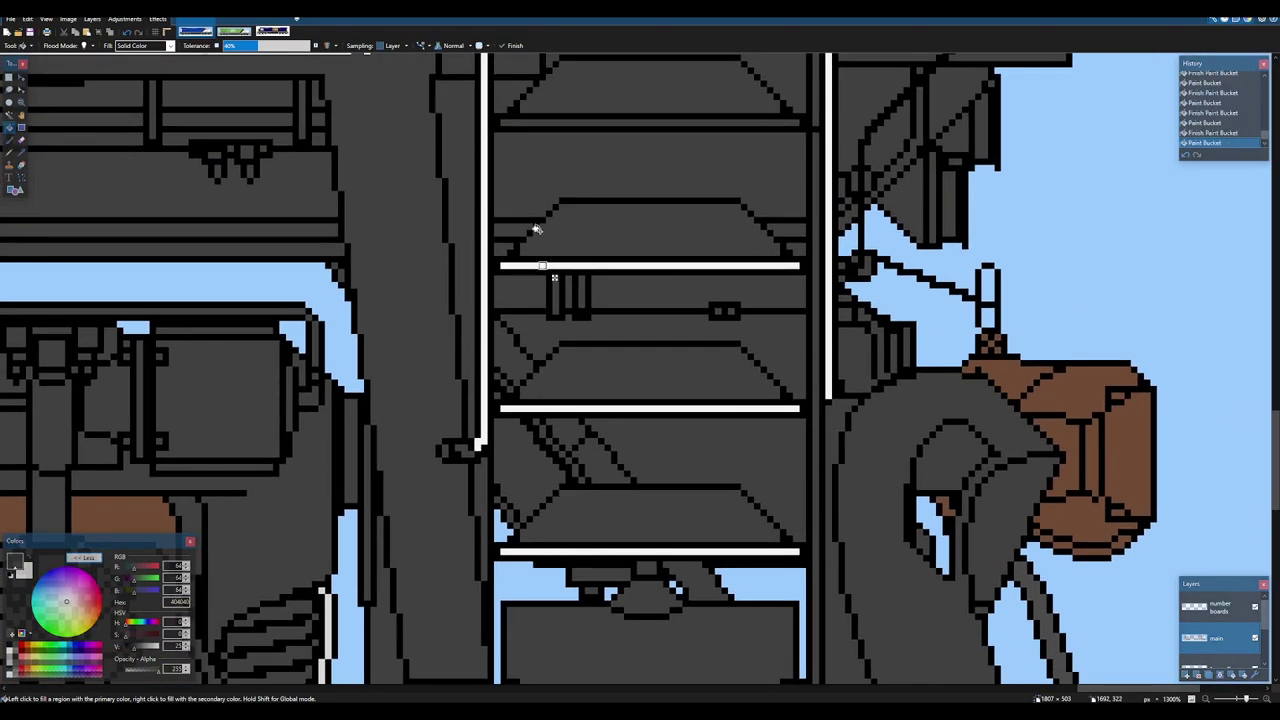
click(533, 120)
- Fill the two upright posts inside the front platform handrail with dark gray 404040
scroll(537, 257, down, 6)
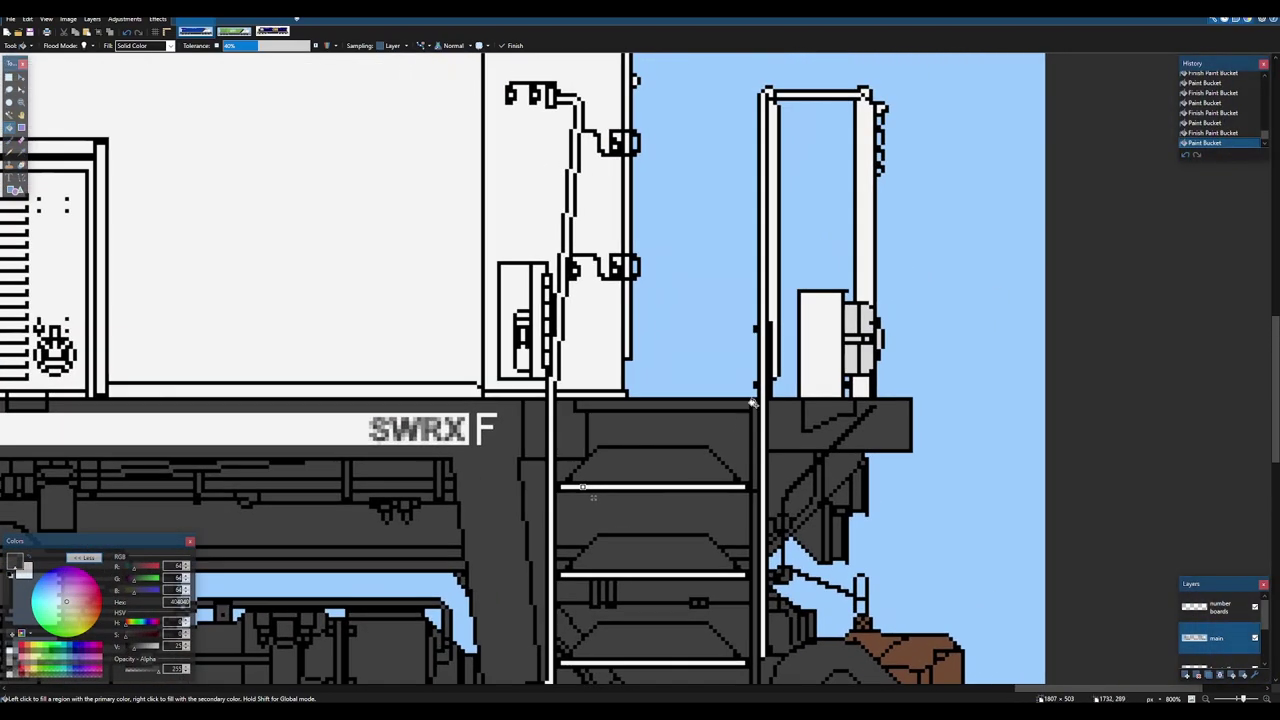
scroll(820, 240, up, 6)
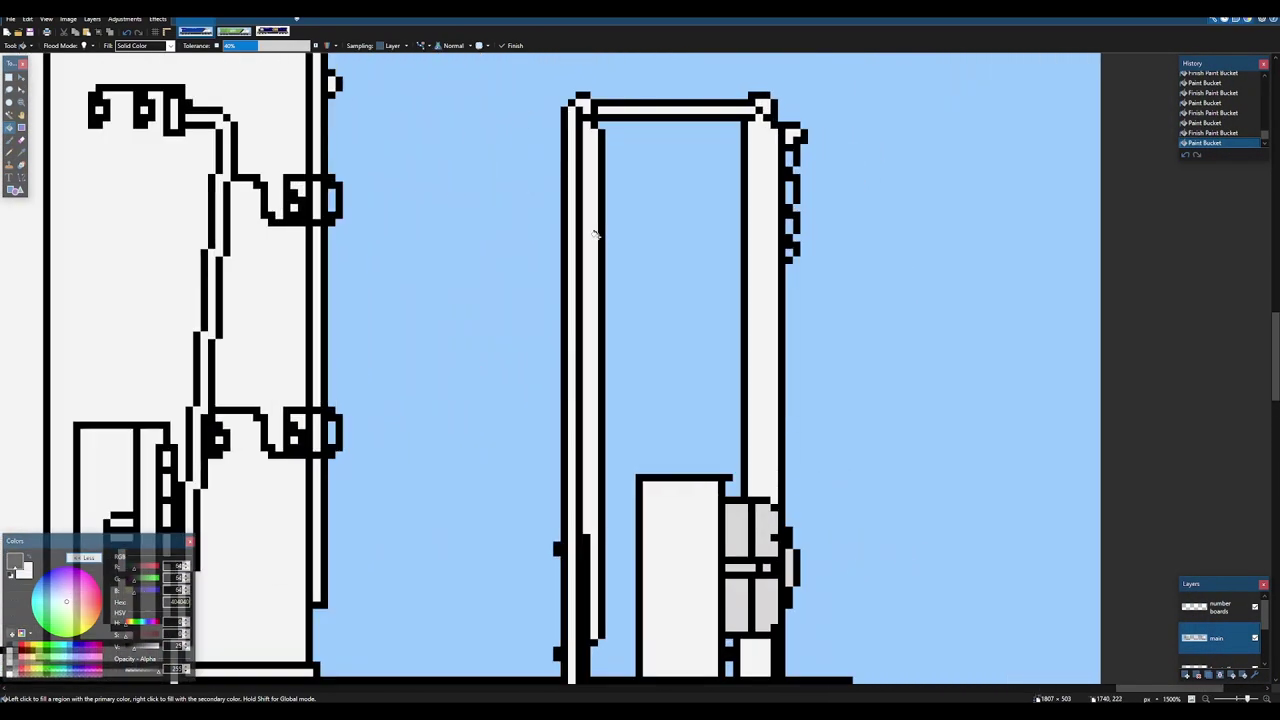
click(597, 216)
scroll(585, 205, down, 3)
click(703, 276)
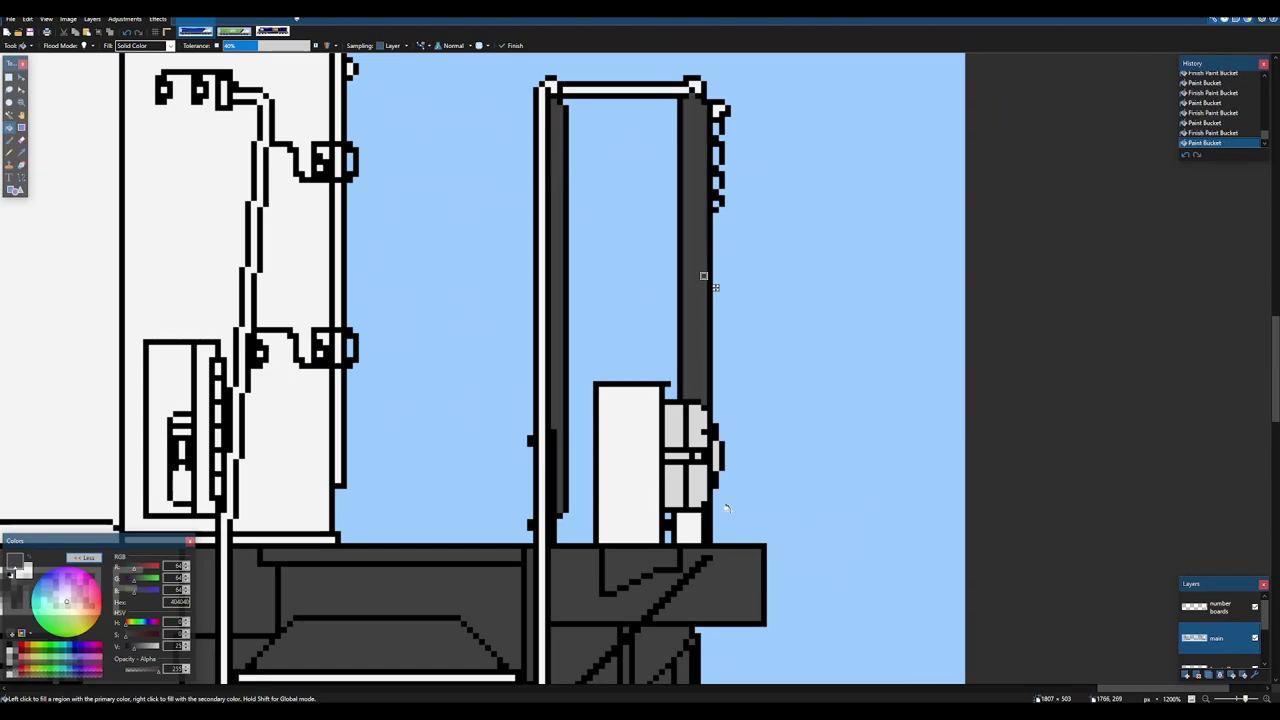
- Compare the front handrail and chain colours with the green reference locomotive, and finalize the current fill
scroll(694, 206, up, 5)
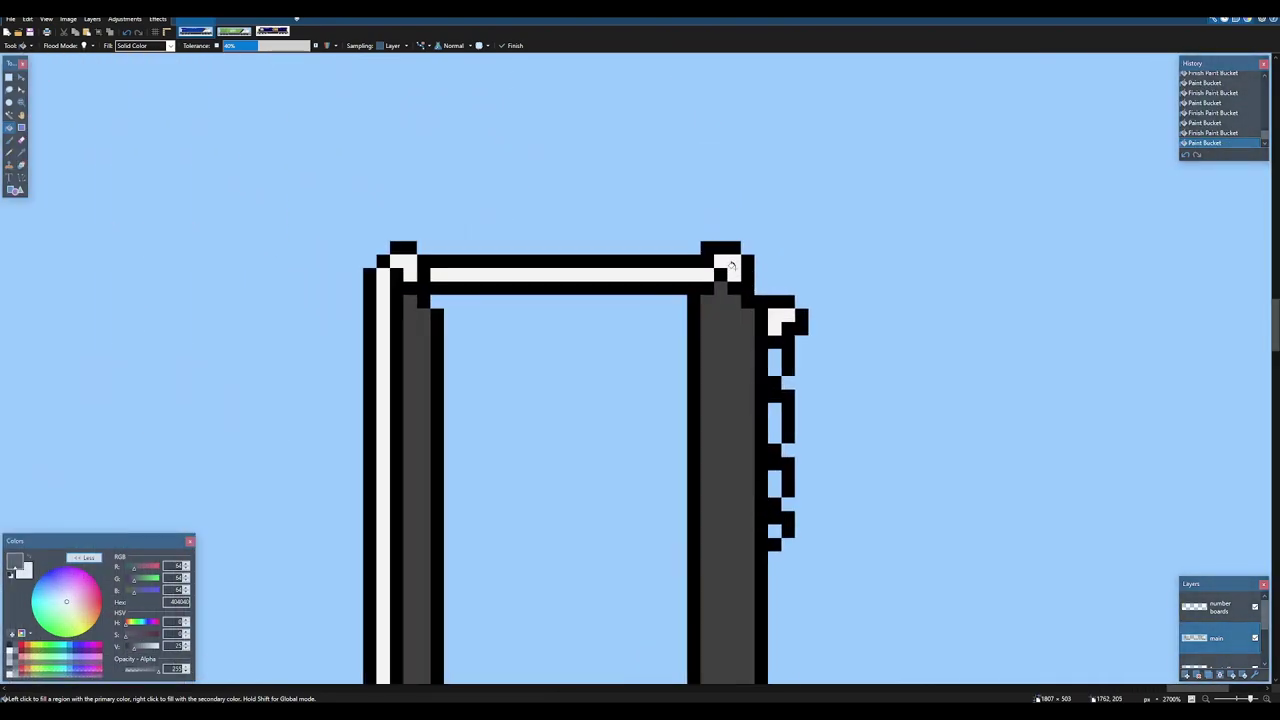
click(234, 31)
scroll(620, 170, up, 4)
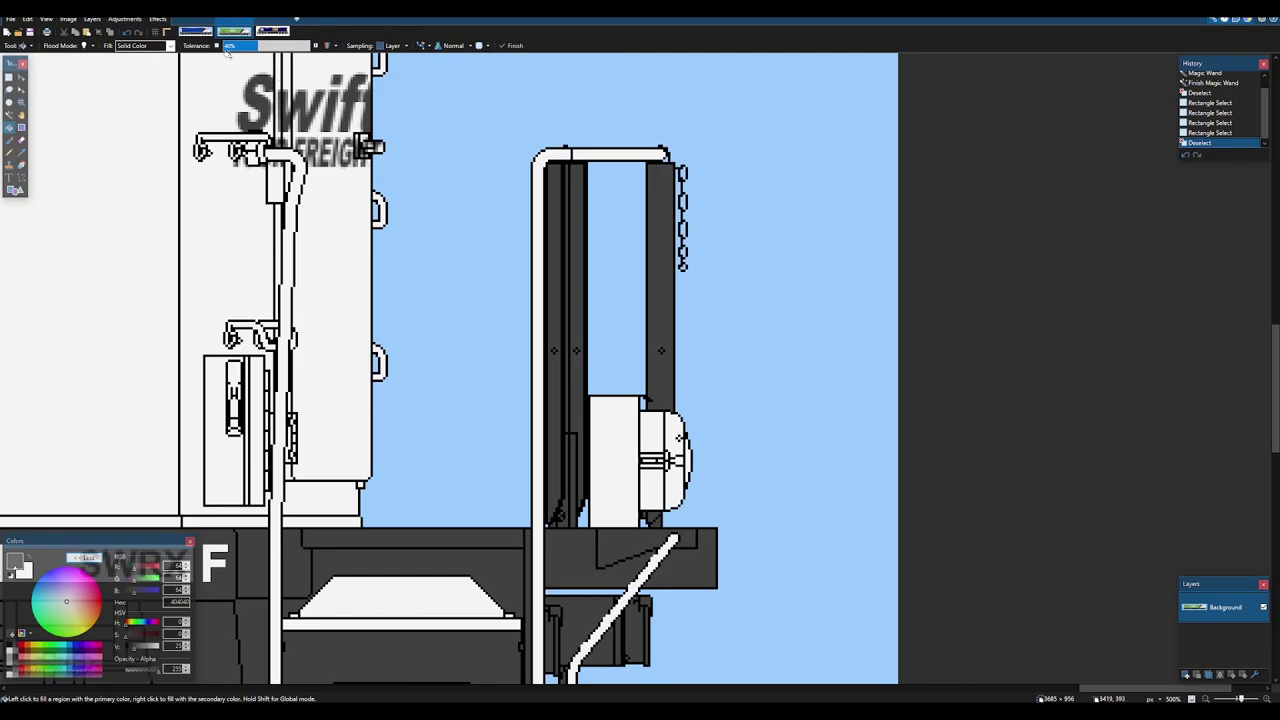
click(195, 32)
scroll(766, 312, down, 5)
scroll(766, 312, up, 4)
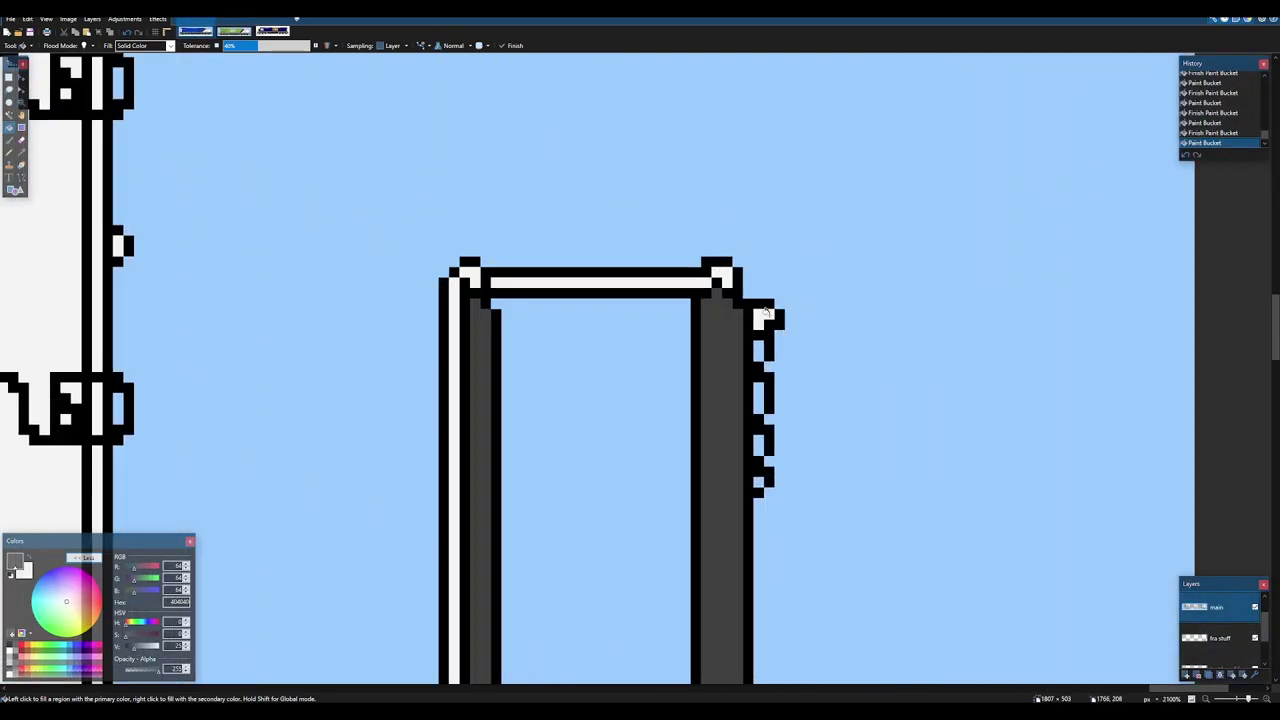
scroll(765, 313, up, 2)
key(Return)
- Examine the handrail and step colours at the rear end of the green reference locomotive
scroll(763, 305, down, 10)
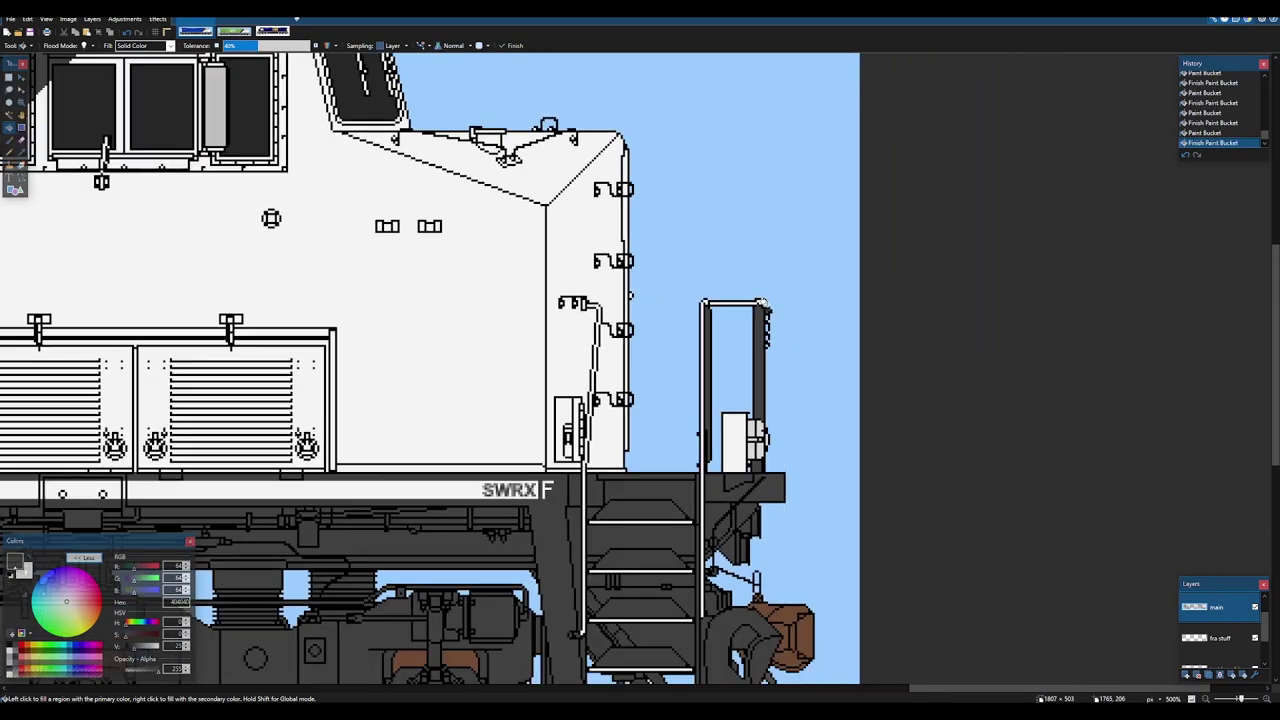
scroll(763, 305, down, 8)
scroll(763, 305, down, 2)
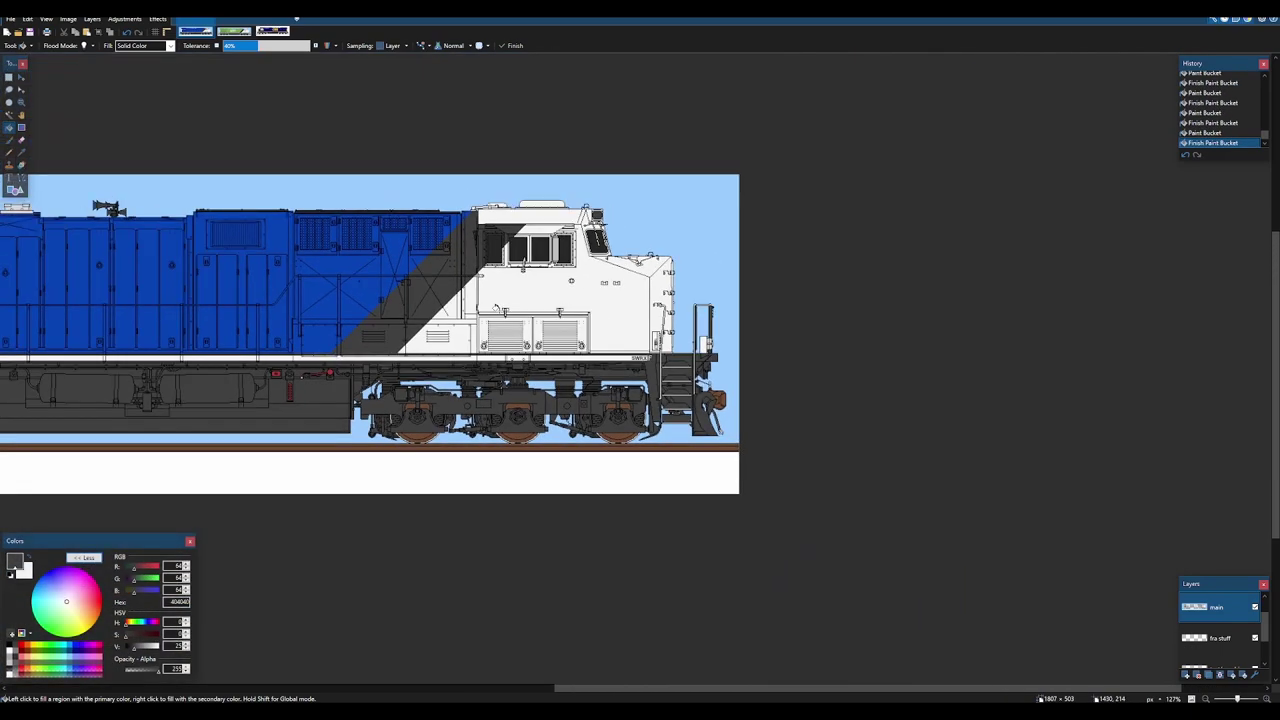
click(233, 30)
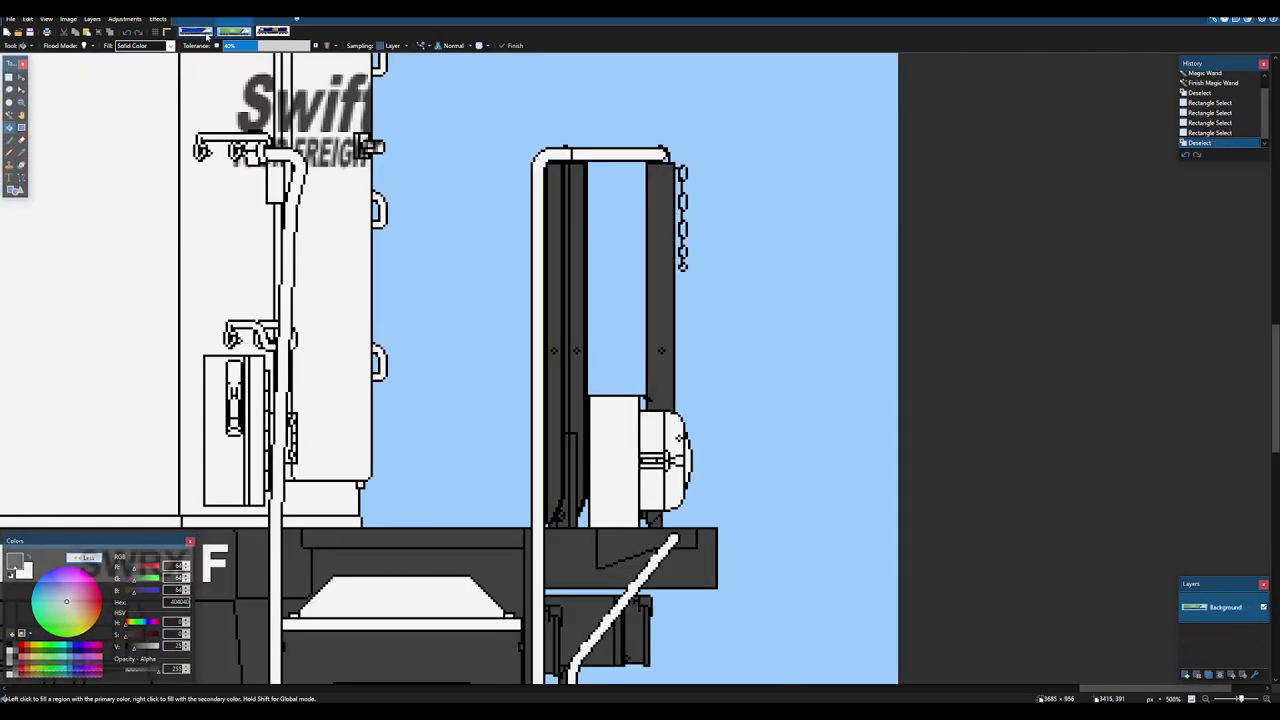
scroll(288, 188, down, 5)
scroll(377, 257, up, 6)
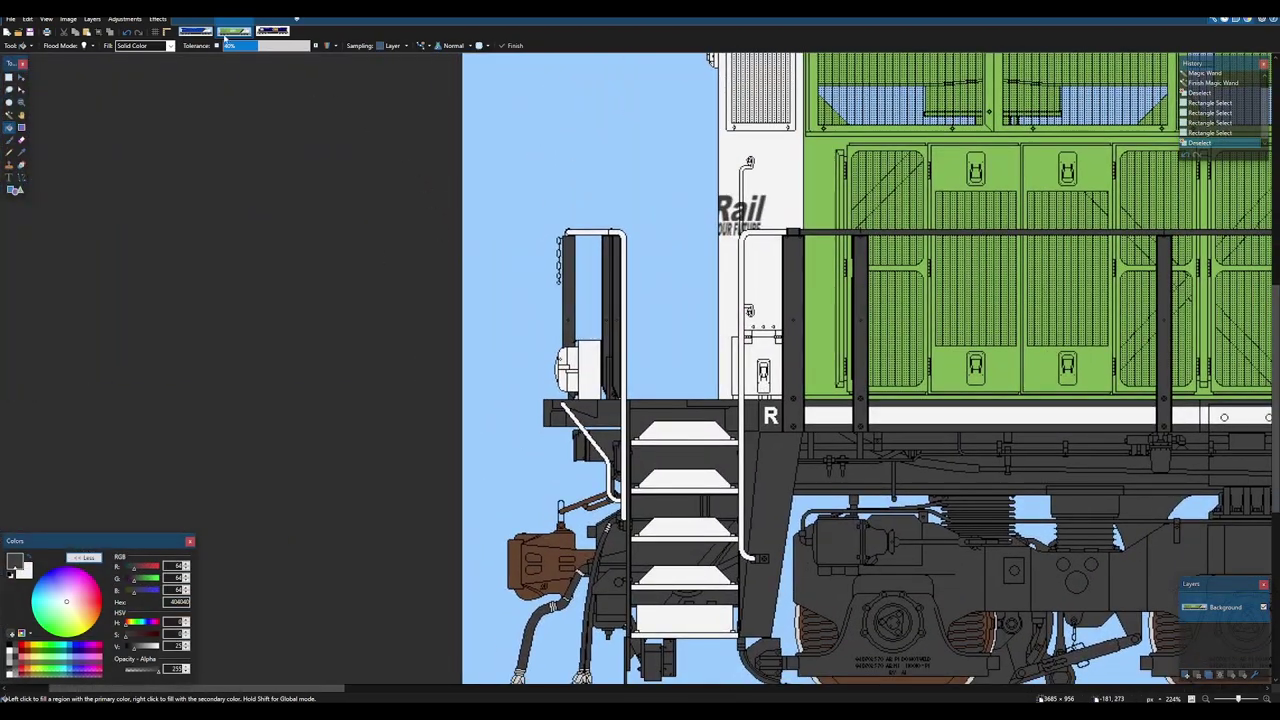
click(195, 30)
- Fill the handrails on both sides of the blue locomotive's rear stairs with white
scroll(210, 316, up, 8)
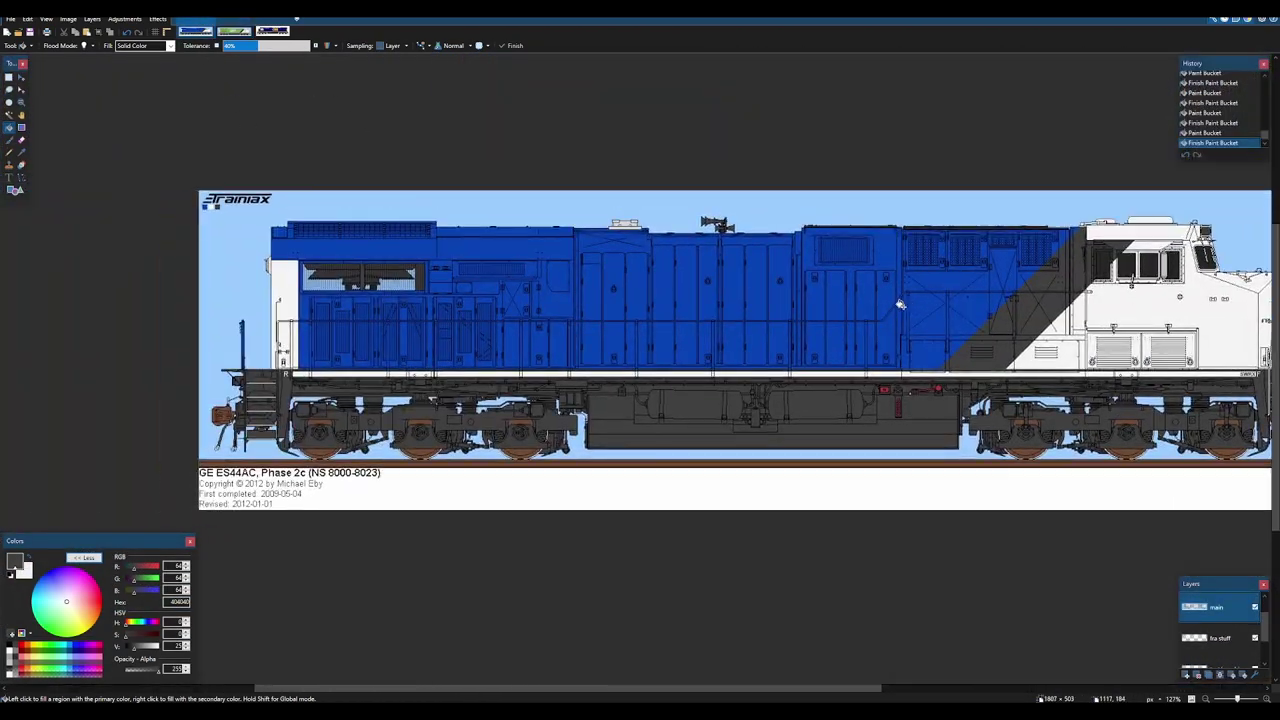
scroll(434, 394, up, 8)
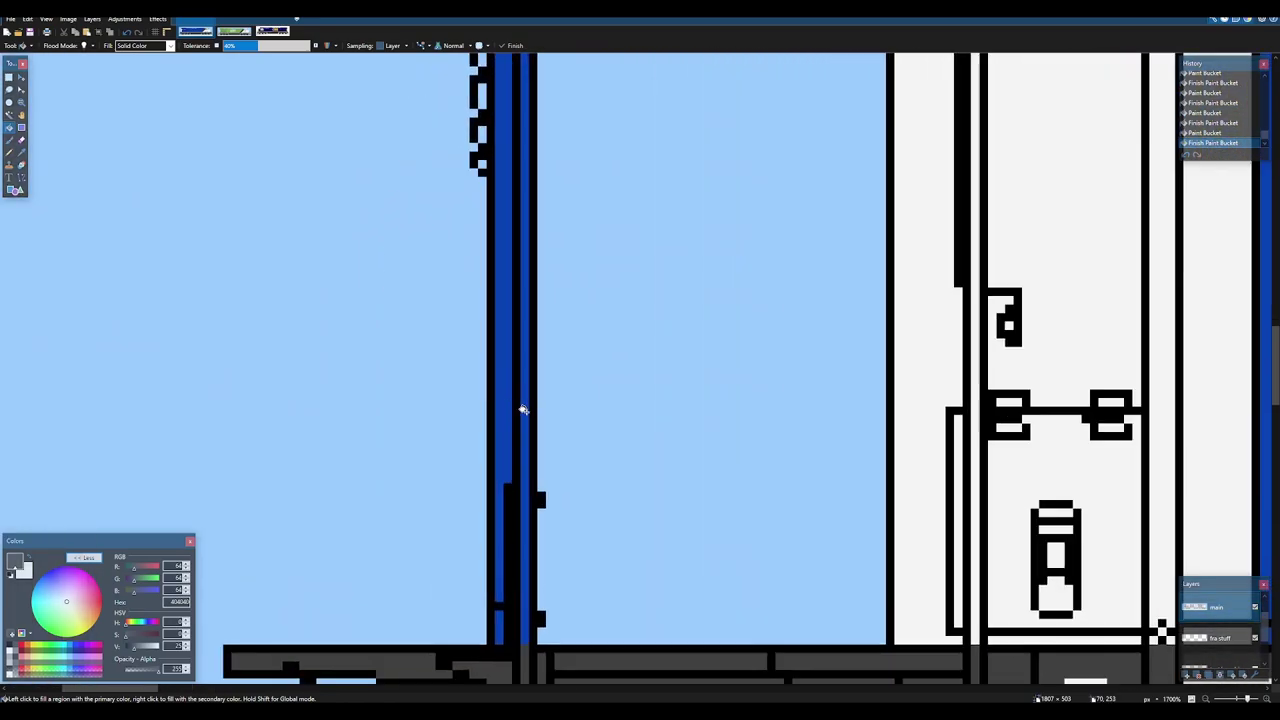
click(522, 410)
scroll(522, 410, down, 4)
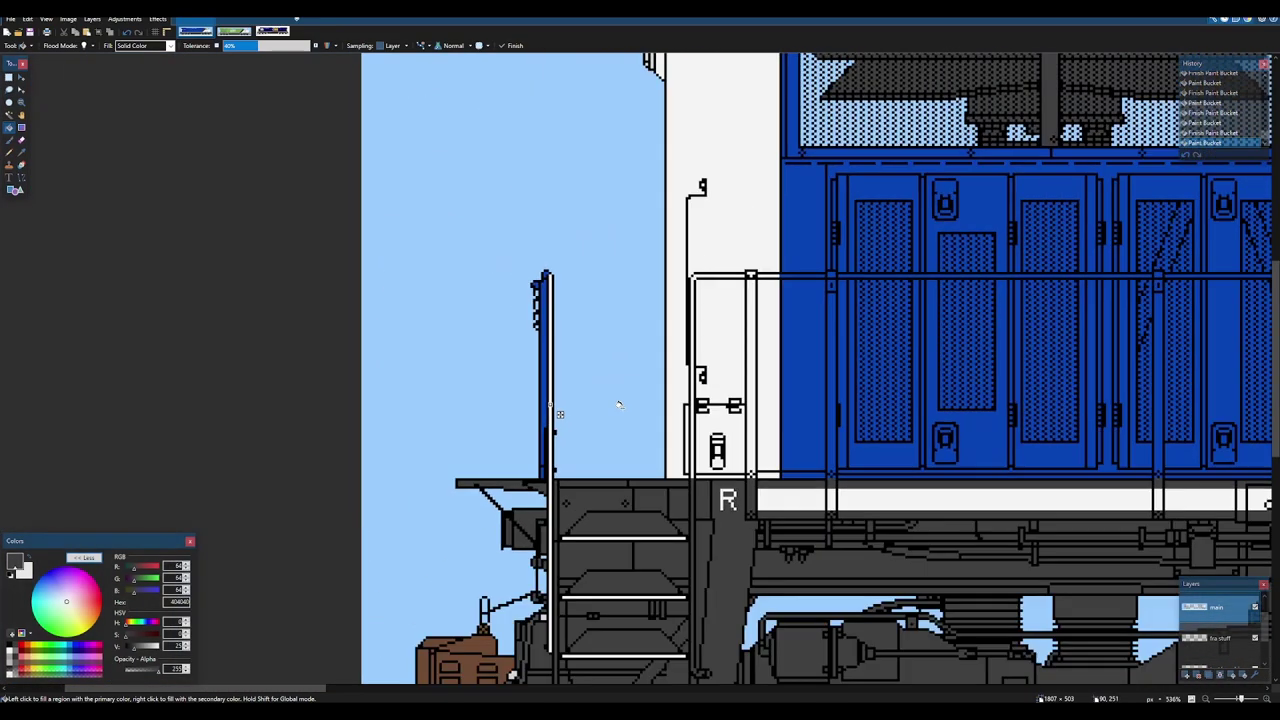
scroll(380, 353, up, 3)
right_click(687, 502)
scroll(445, 323, down, 4)
- Recolour the rear end post white and its top cap and chain bracket dark gray 404040
scroll(445, 300, up, 5)
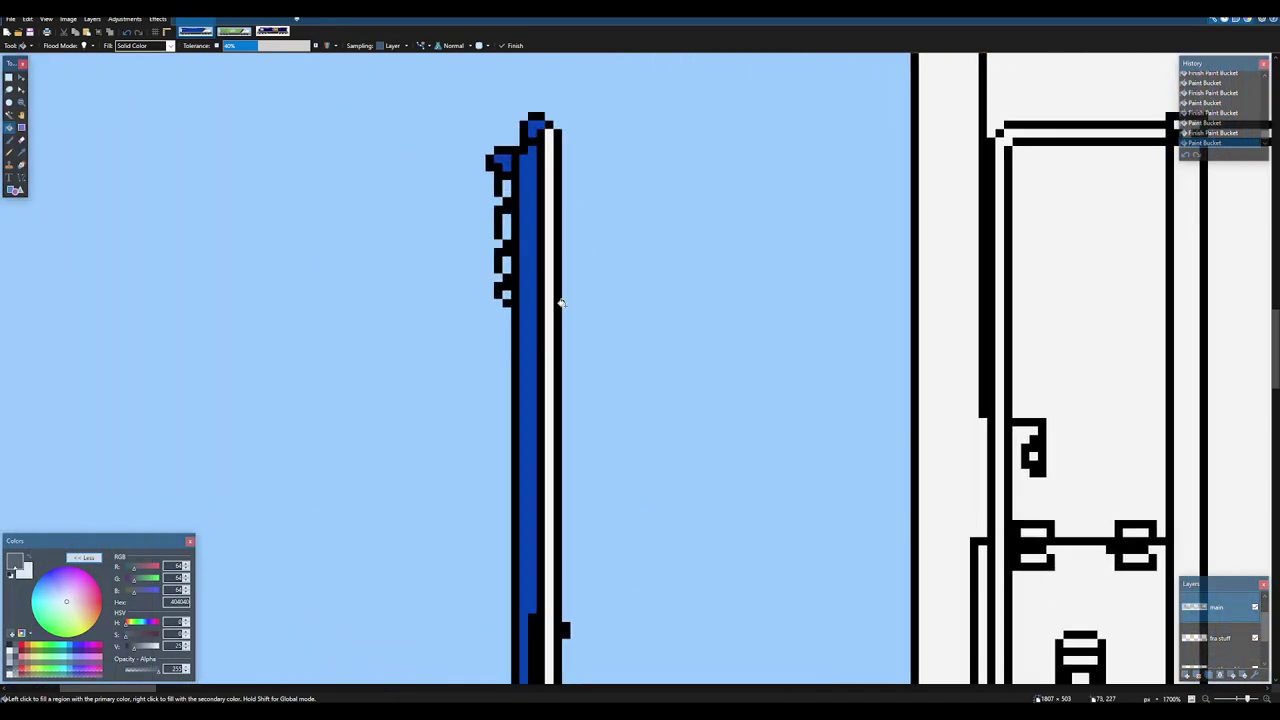
scroll(558, 298, down, 4)
scroll(541, 184, up, 3)
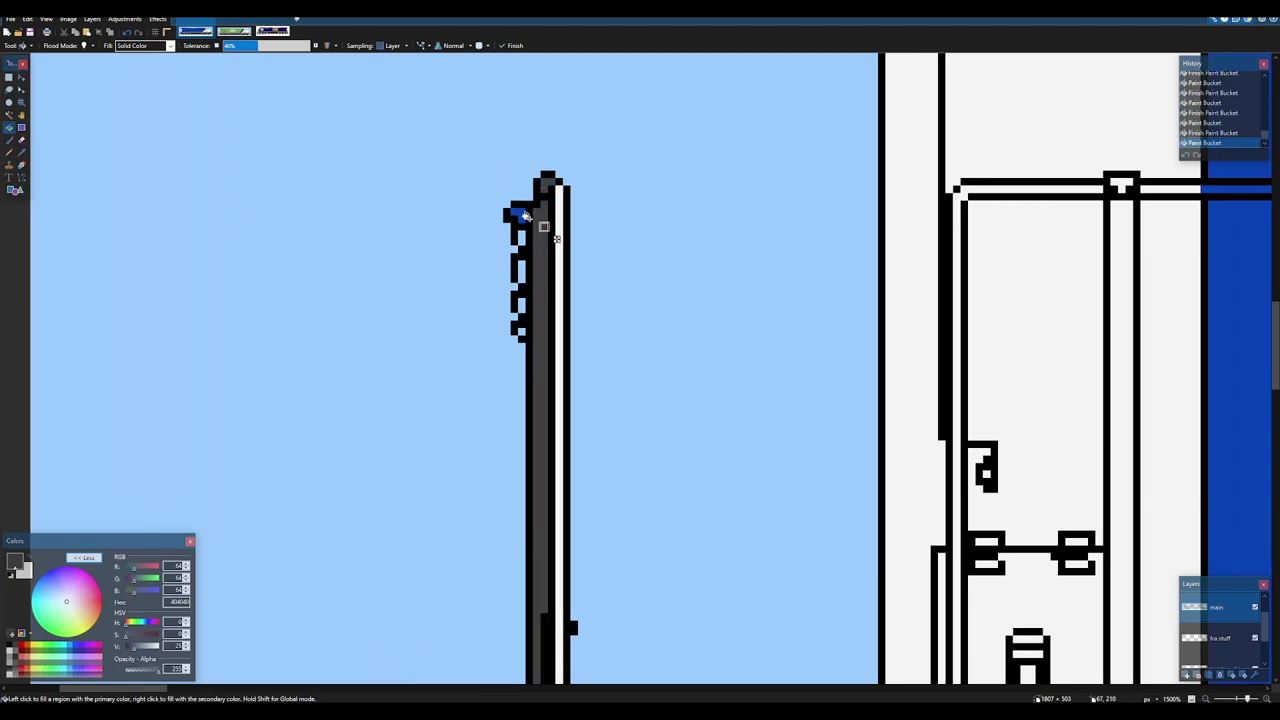
click(543, 218)
- Check the front end post's colour and refill the rear end post with dark gray 404040 down to the deck
scroll(603, 340, down, 10)
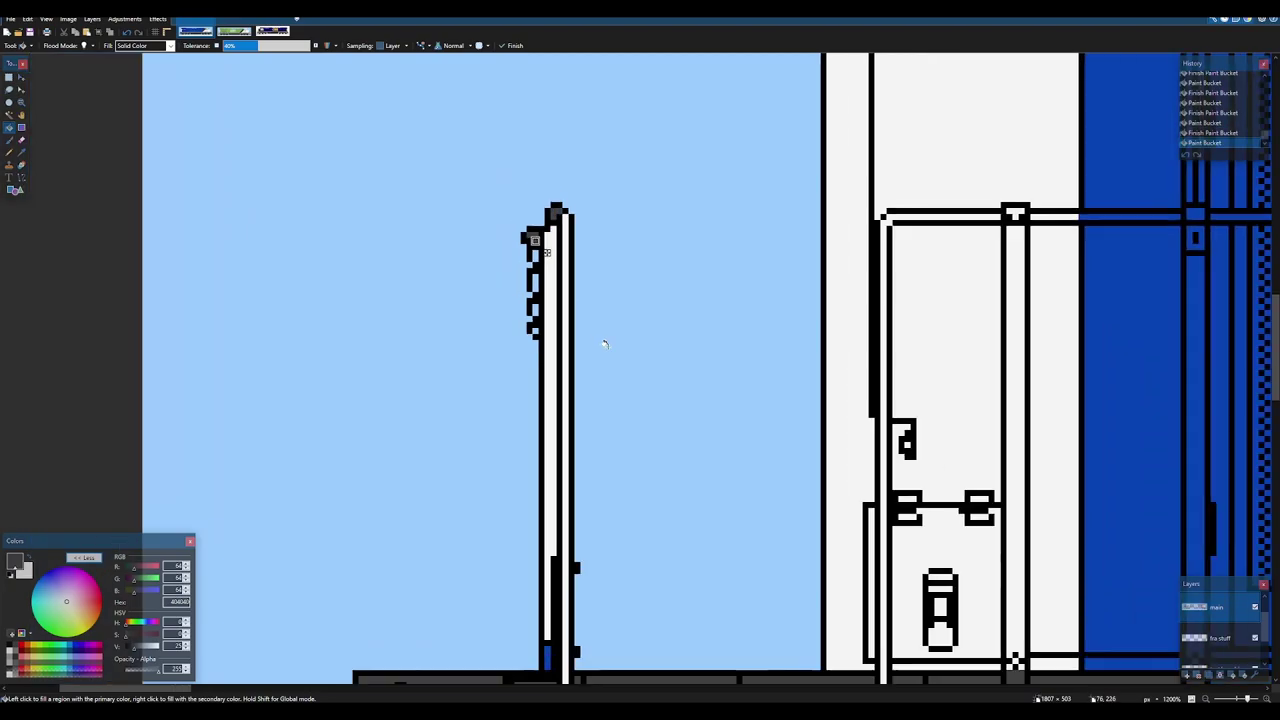
scroll(653, 378, up, 1)
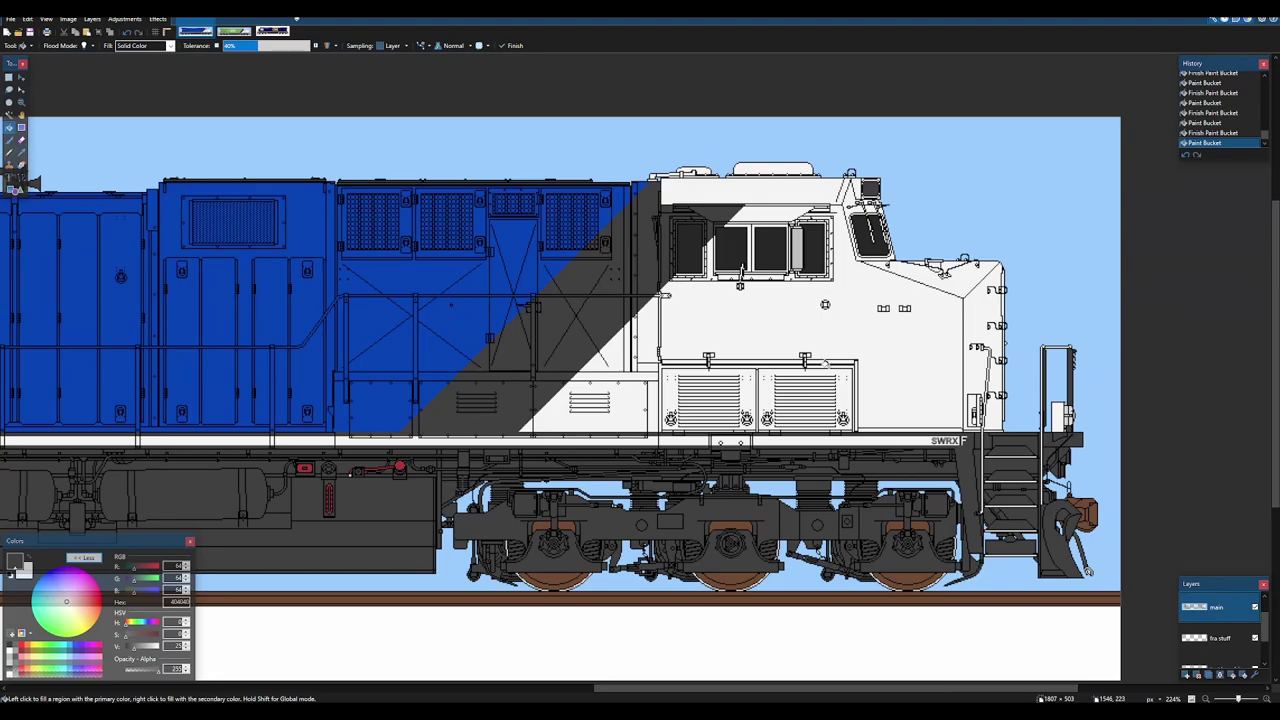
drag(243, 338, 939, 300)
scroll(470, 330, up, 8)
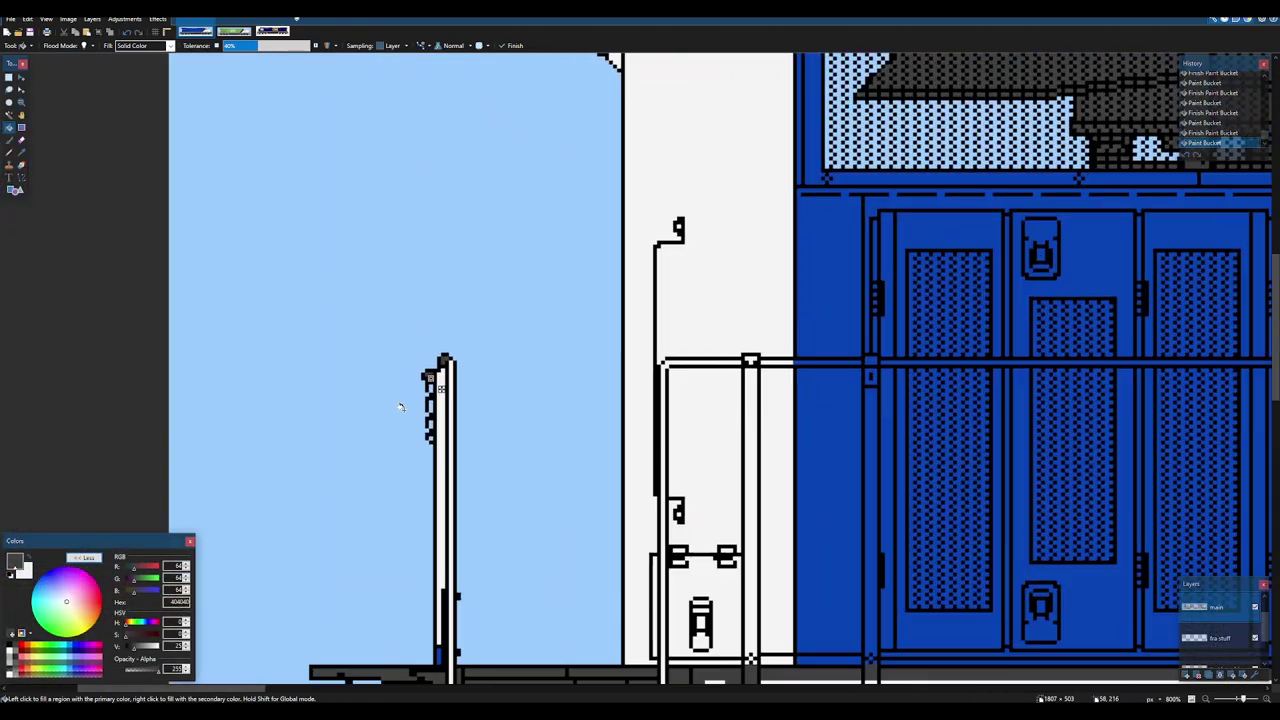
click(442, 357)
click(460, 451)
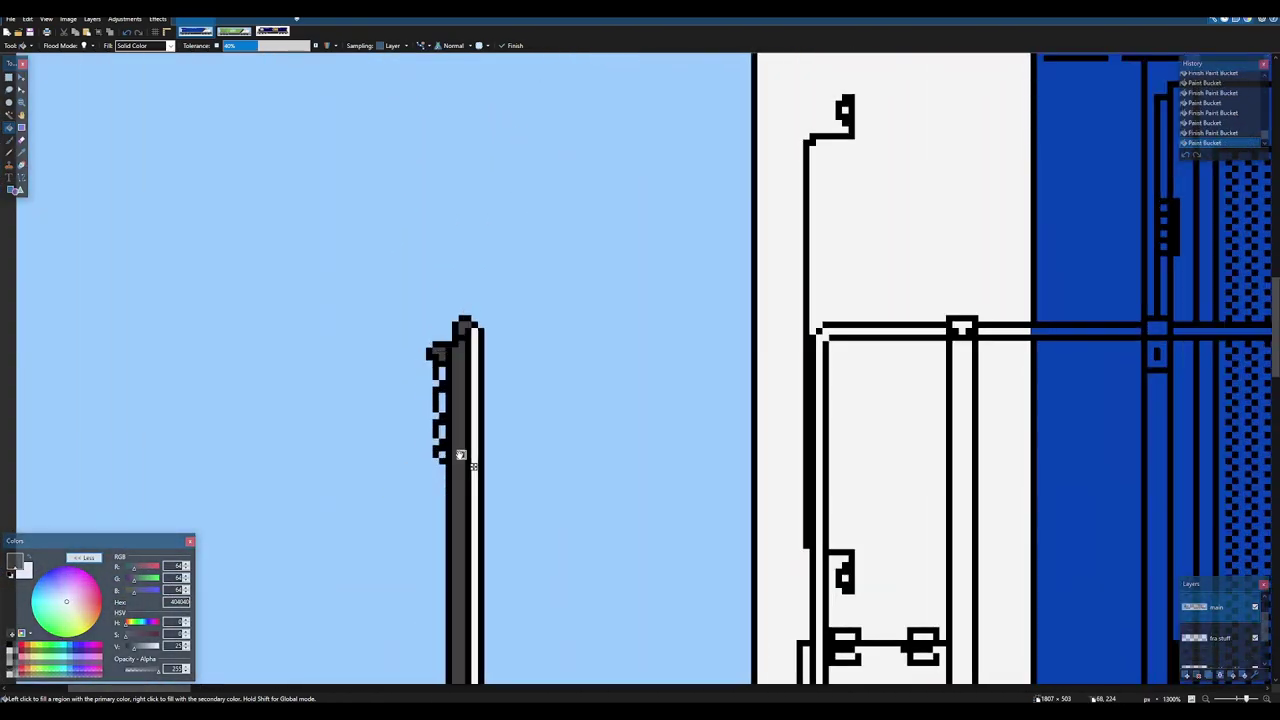
scroll(460, 452, down, 1)
drag(456, 587, 603, 266)
scroll(604, 350, up, 5)
- Check the railing colours on the green reference locomotive and fill the blue locomotive's first post beside the R with dark gray 404040
scroll(605, 468, down, 10)
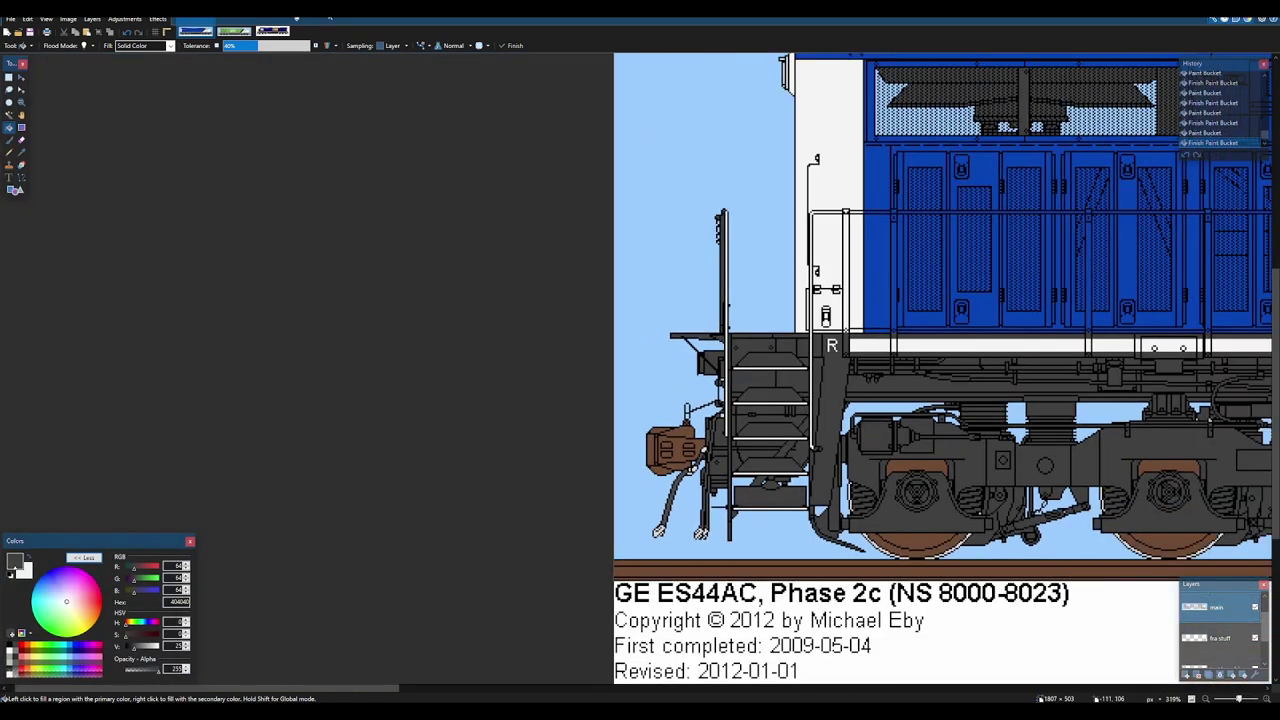
click(234, 30)
scroll(411, 212, down, 4)
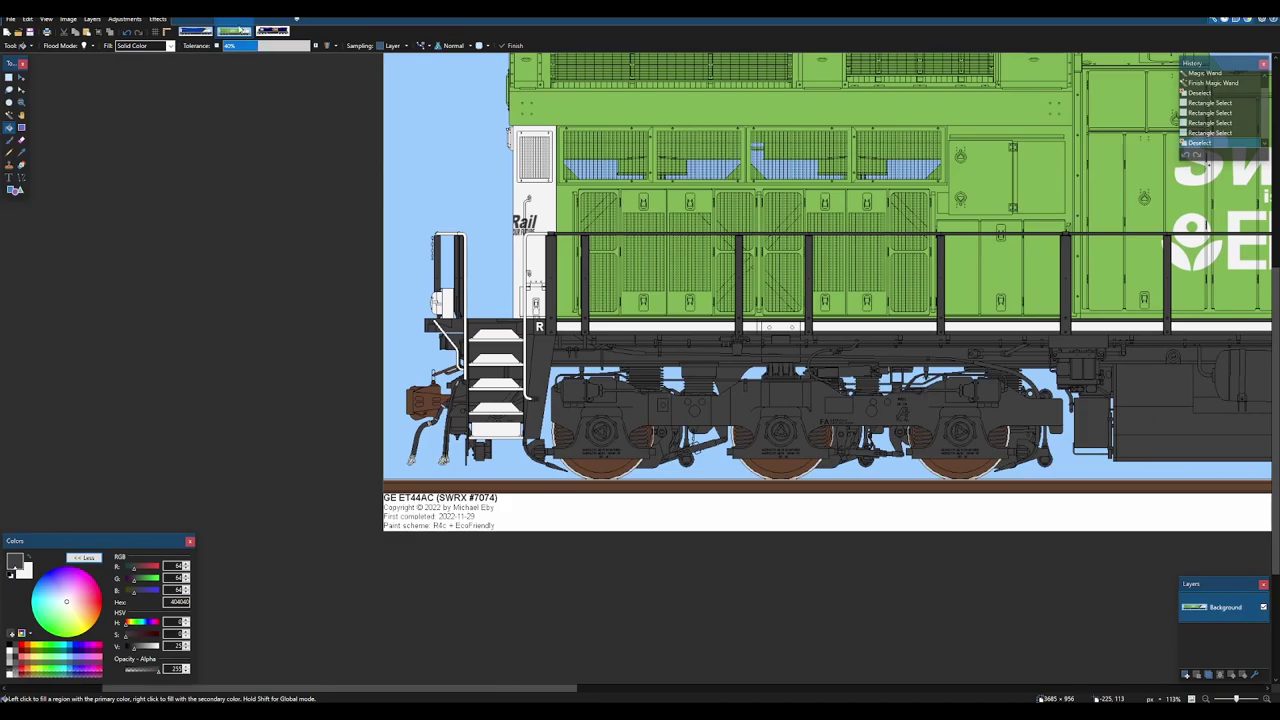
click(195, 30)
scroll(740, 272, up, 5)
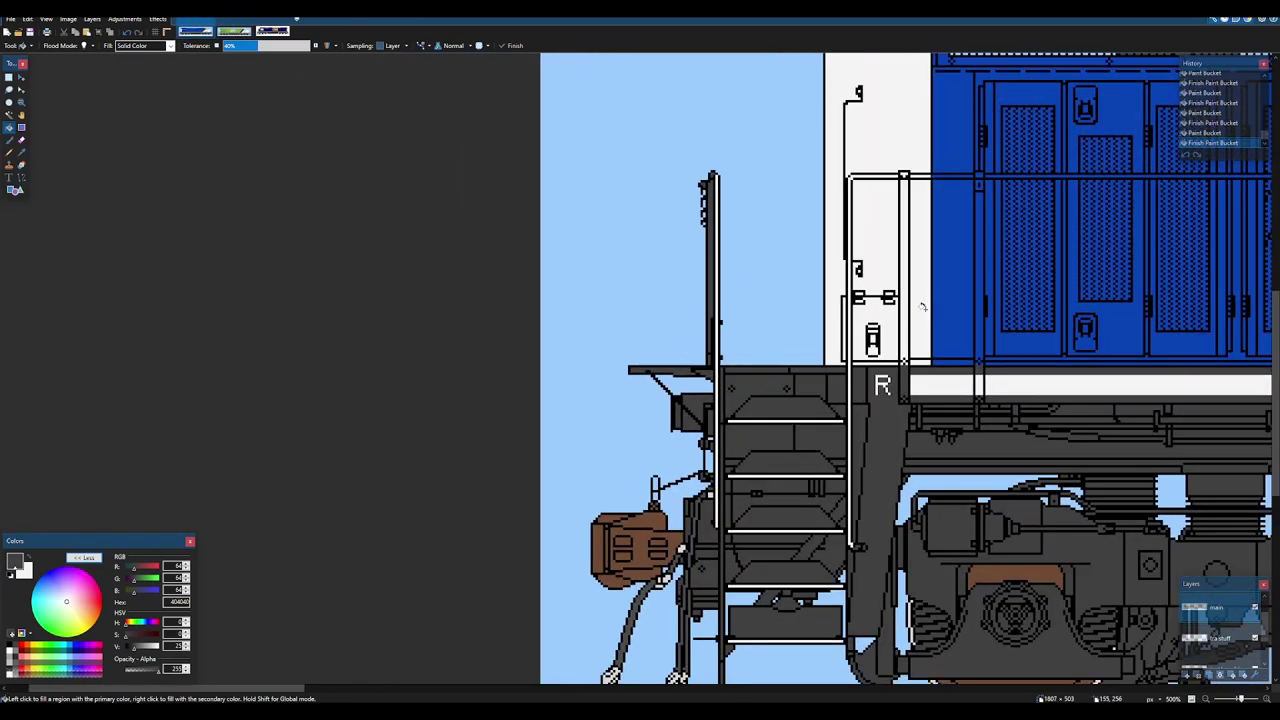
scroll(922, 307, up, 4)
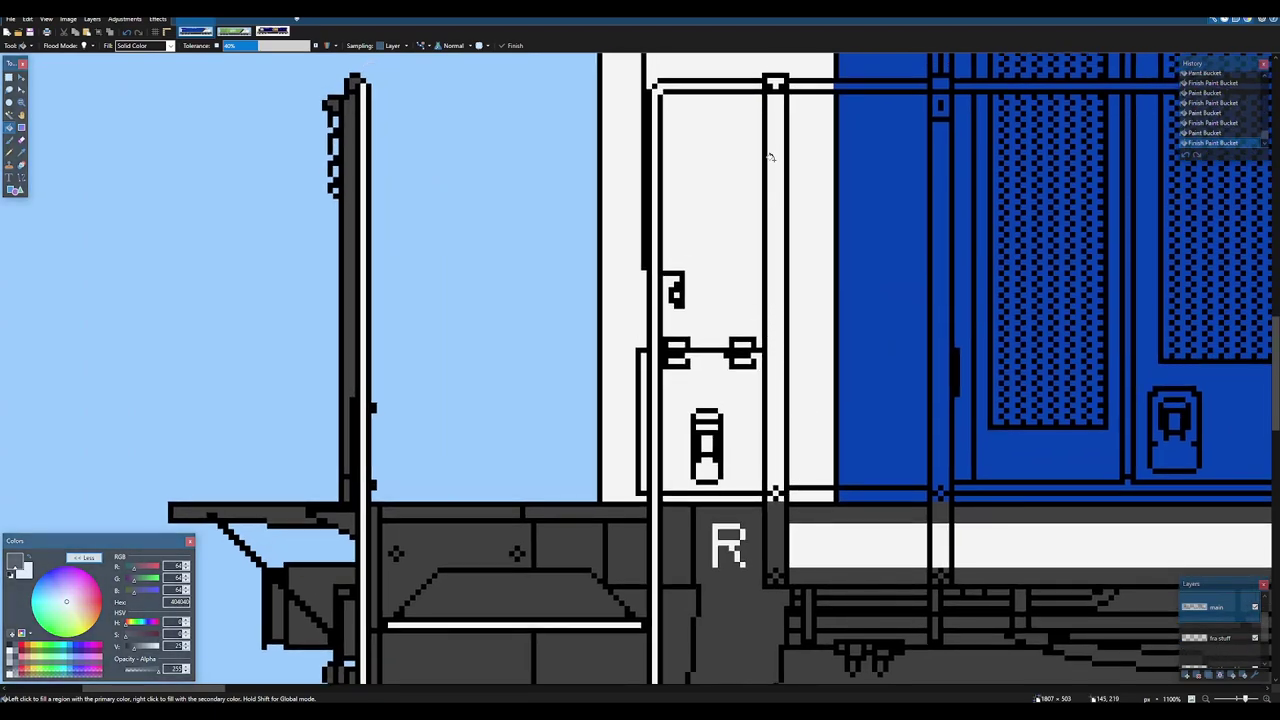
click(773, 229)
scroll(776, 495, up, 4)
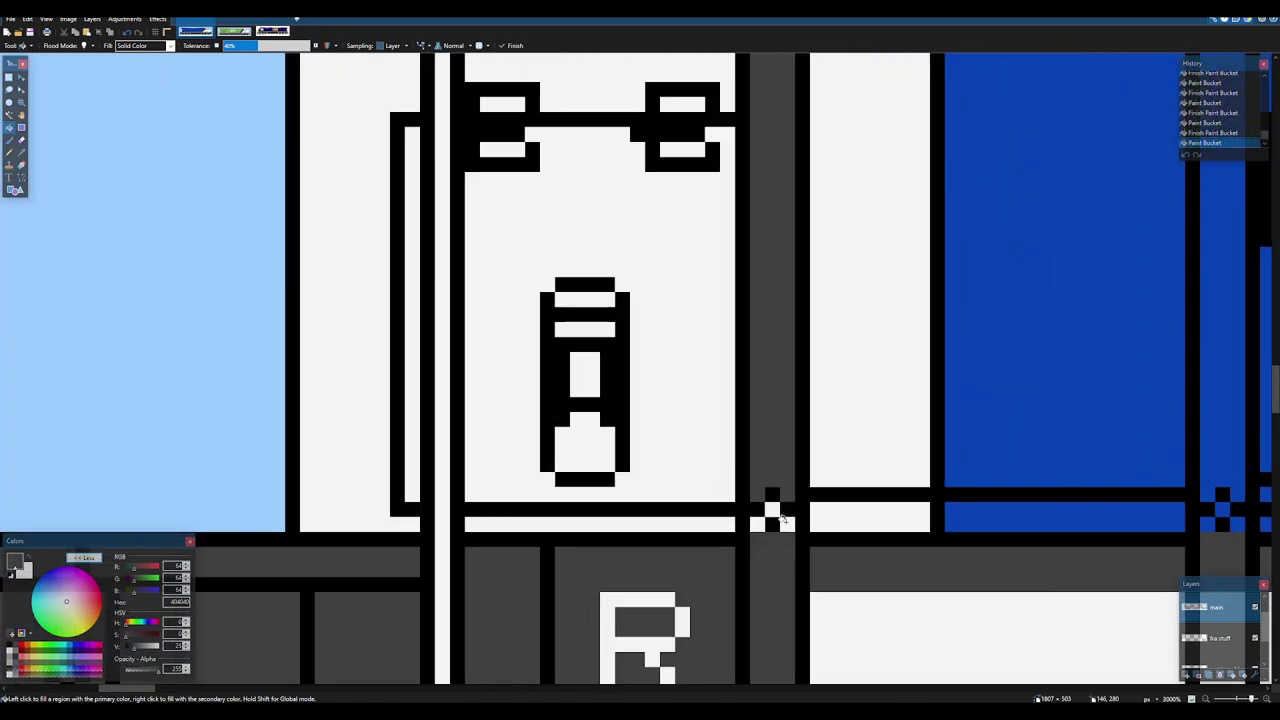
scroll(814, 214, up, 10)
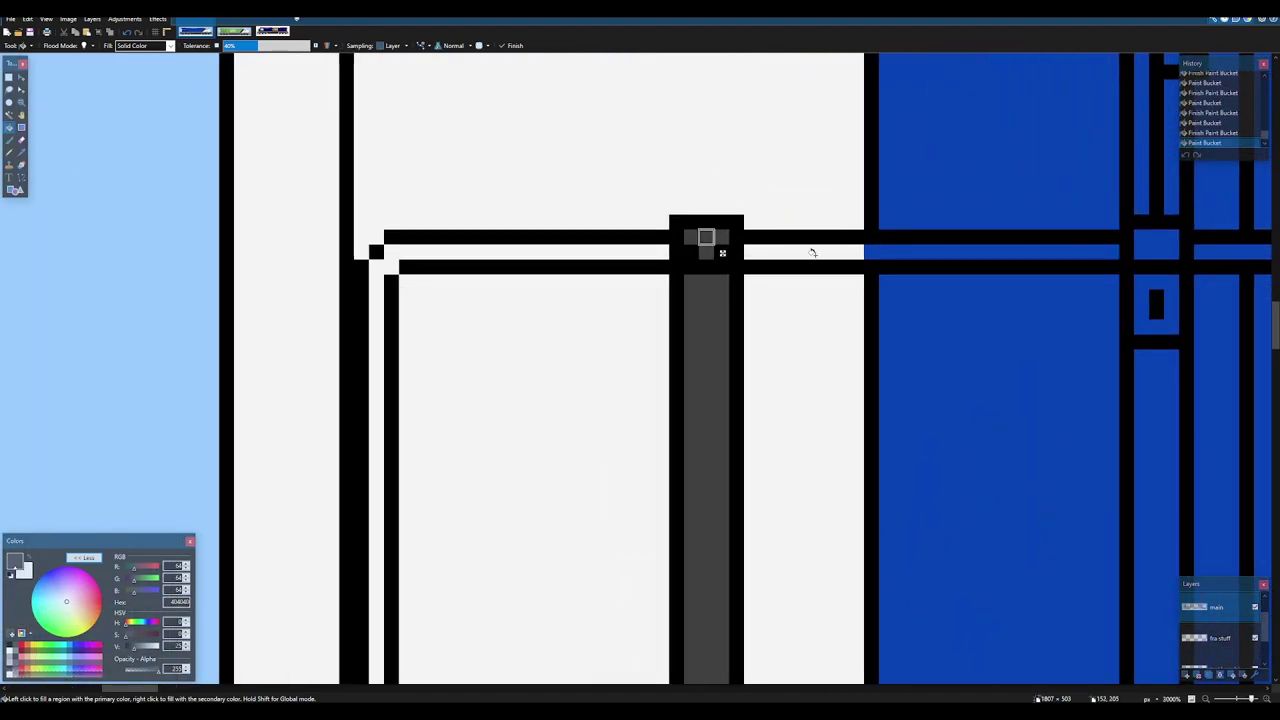
- Fill the second railing post and the handrail from the first to the third post with dark gray 404040
click(812, 253)
scroll(812, 253, down, 3)
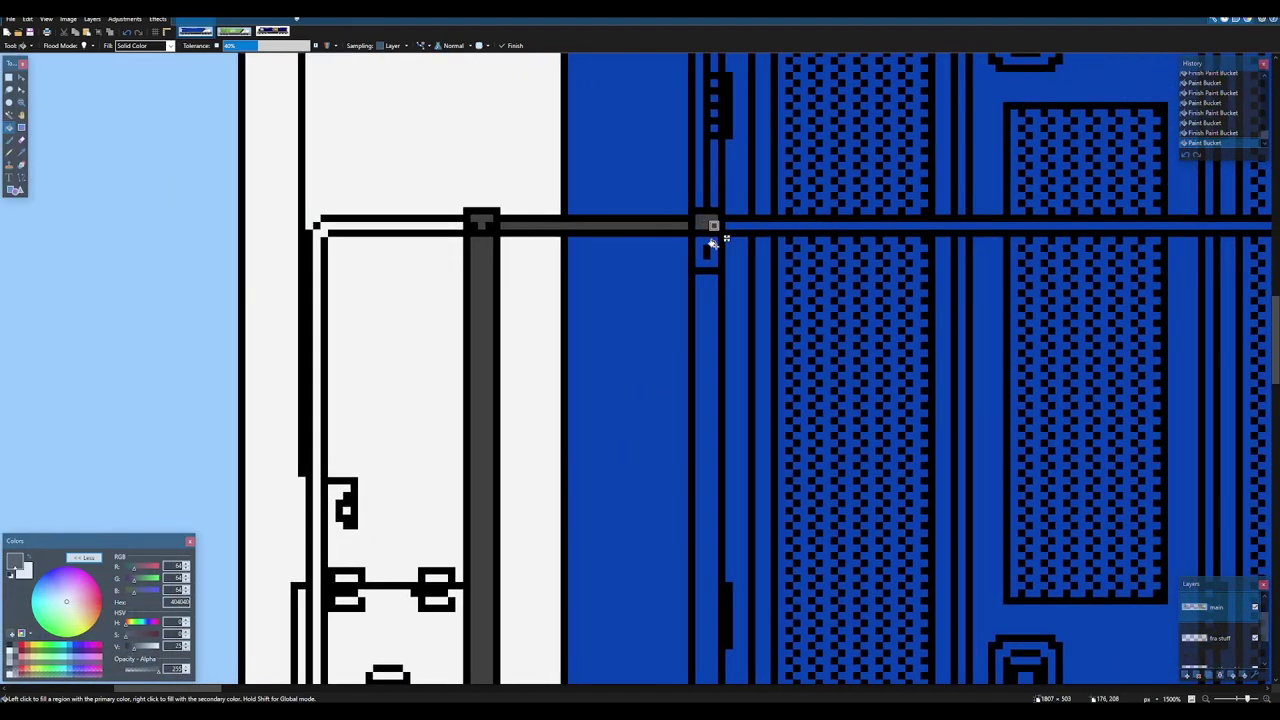
click(710, 299)
scroll(712, 298, down, 3)
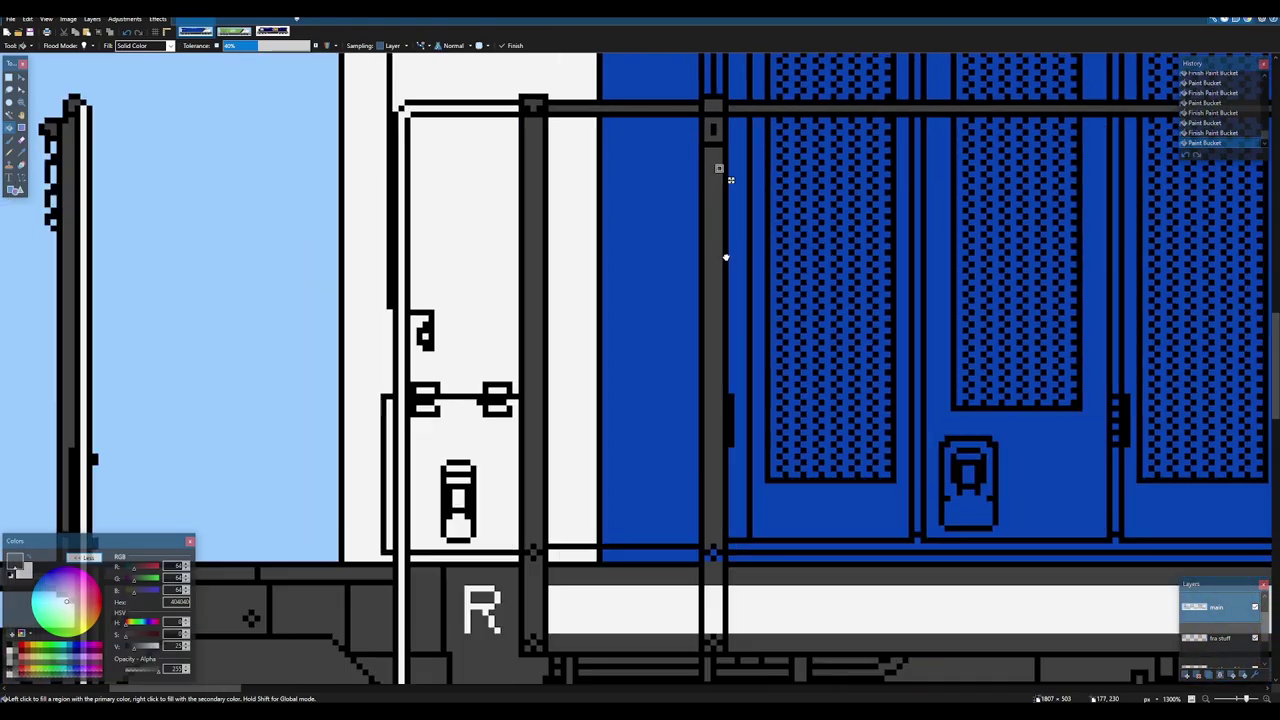
scroll(706, 383, up, 5)
click(695, 443)
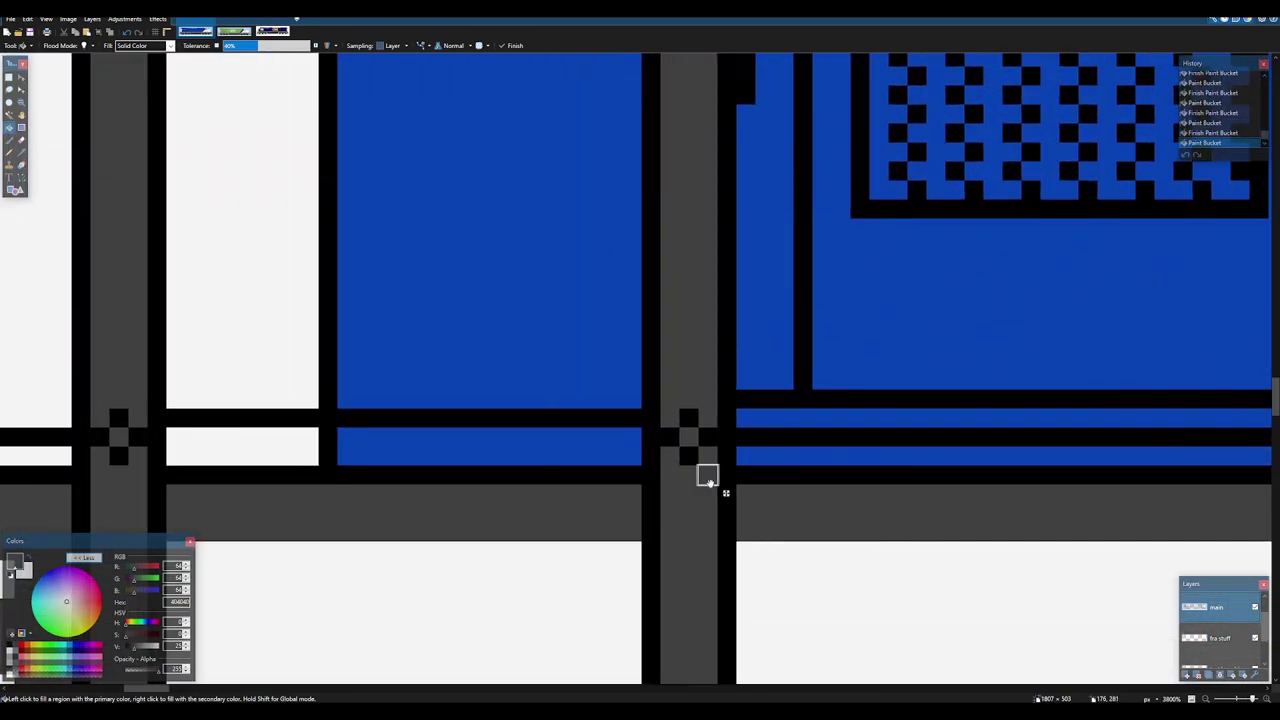
scroll(720, 485, down, 8)
- Copy the whole recoloured second railing post and align the copy over the third post
scroll(713, 435, up, 4)
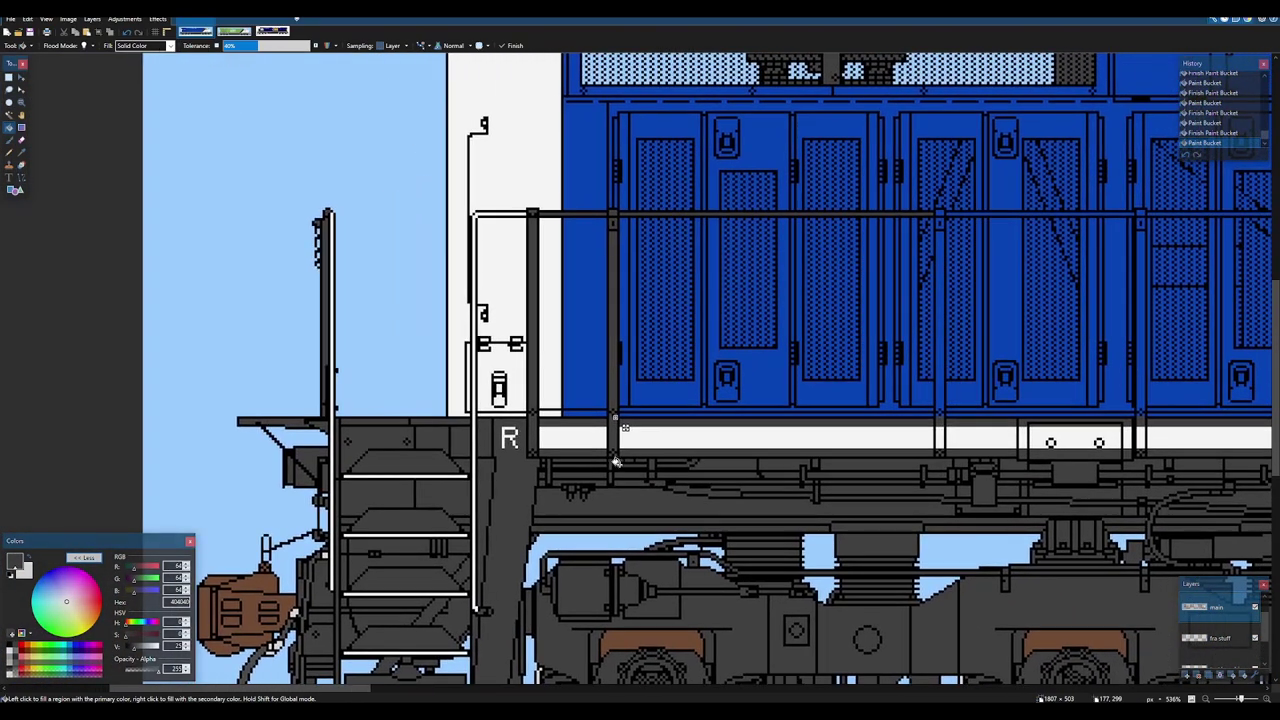
key(s)
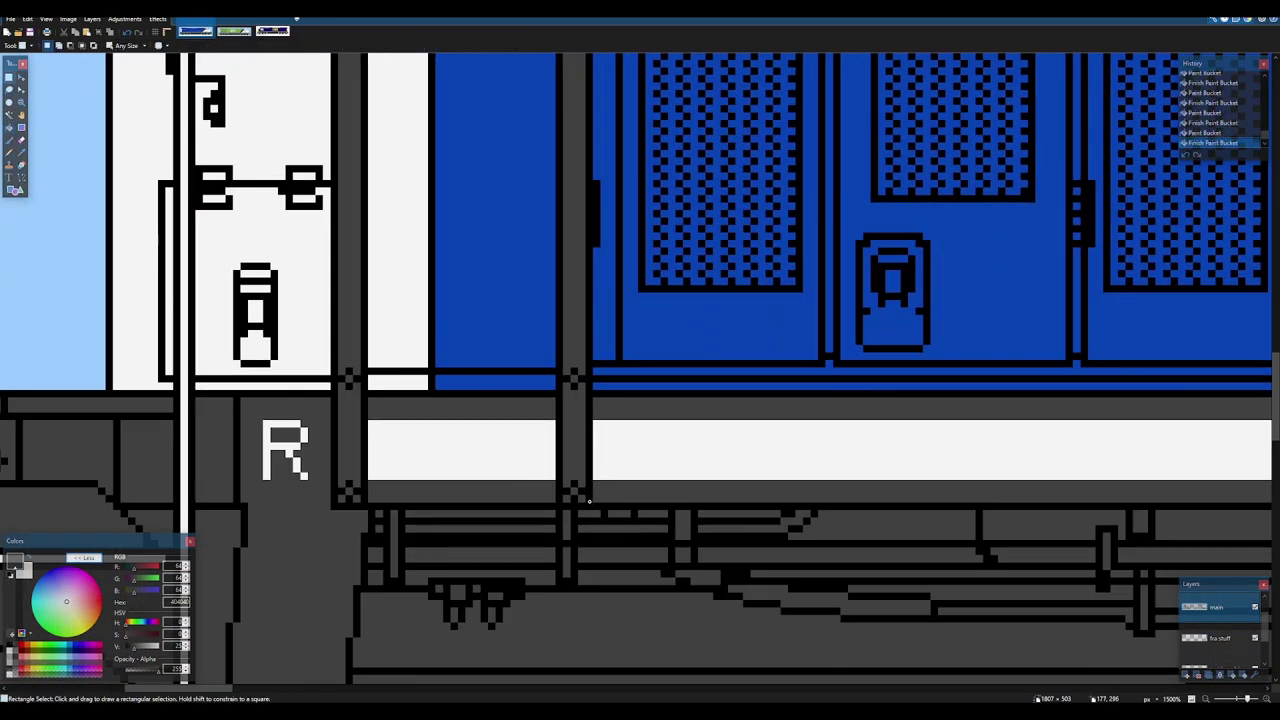
drag(590, 506, 559, 224)
scroll(663, 300, down, 3)
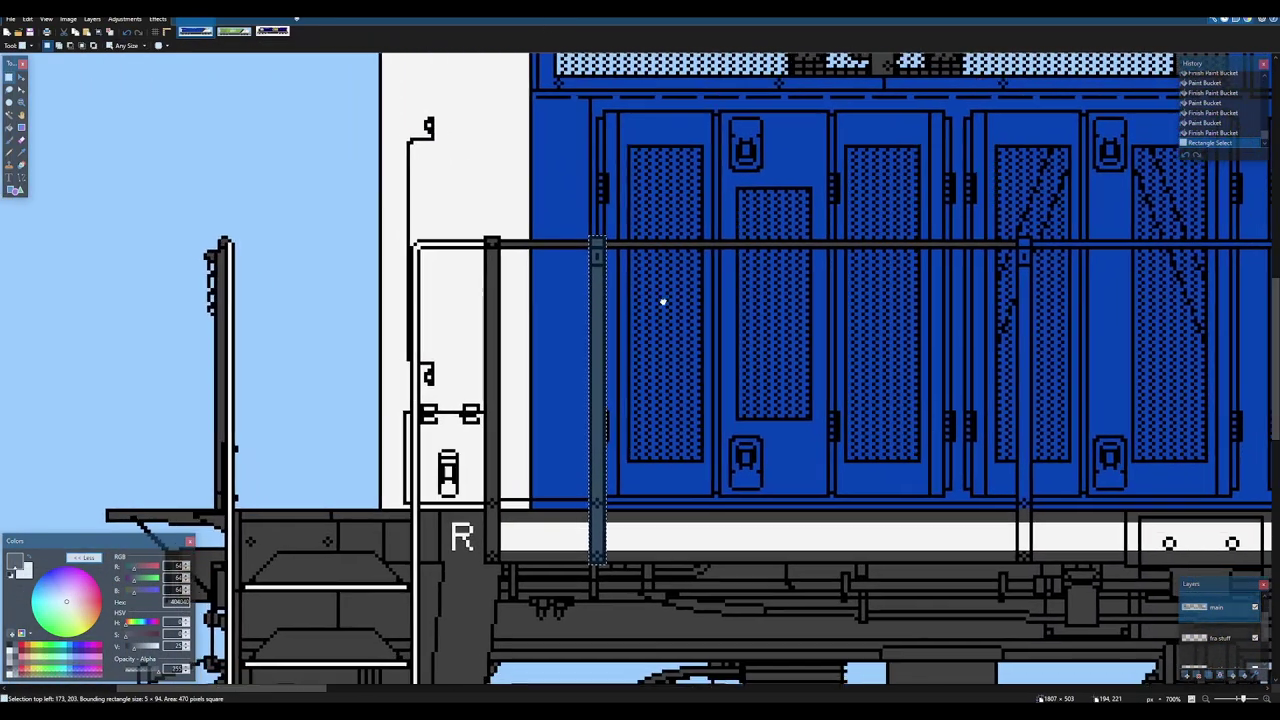
scroll(700, 463, up, 2)
key(ctrl+v)
drag(198, 522, 684, 520)
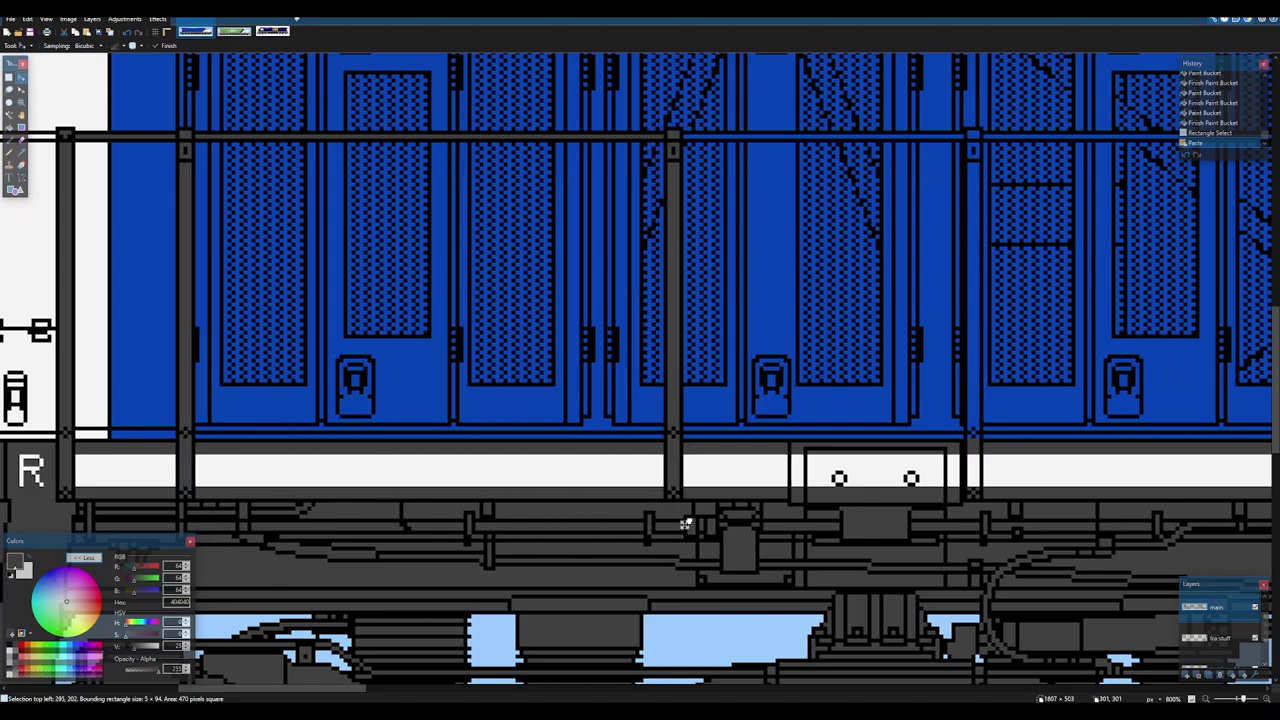
key(Down)
- Place further copies of the dark gray post over the fourth to seventh railing posts along the blue hood
scroll(714, 491, down, 1)
drag(686, 524, 580, 509)
scroll(265, 478, down, 2)
scroll(587, 510, right, 4)
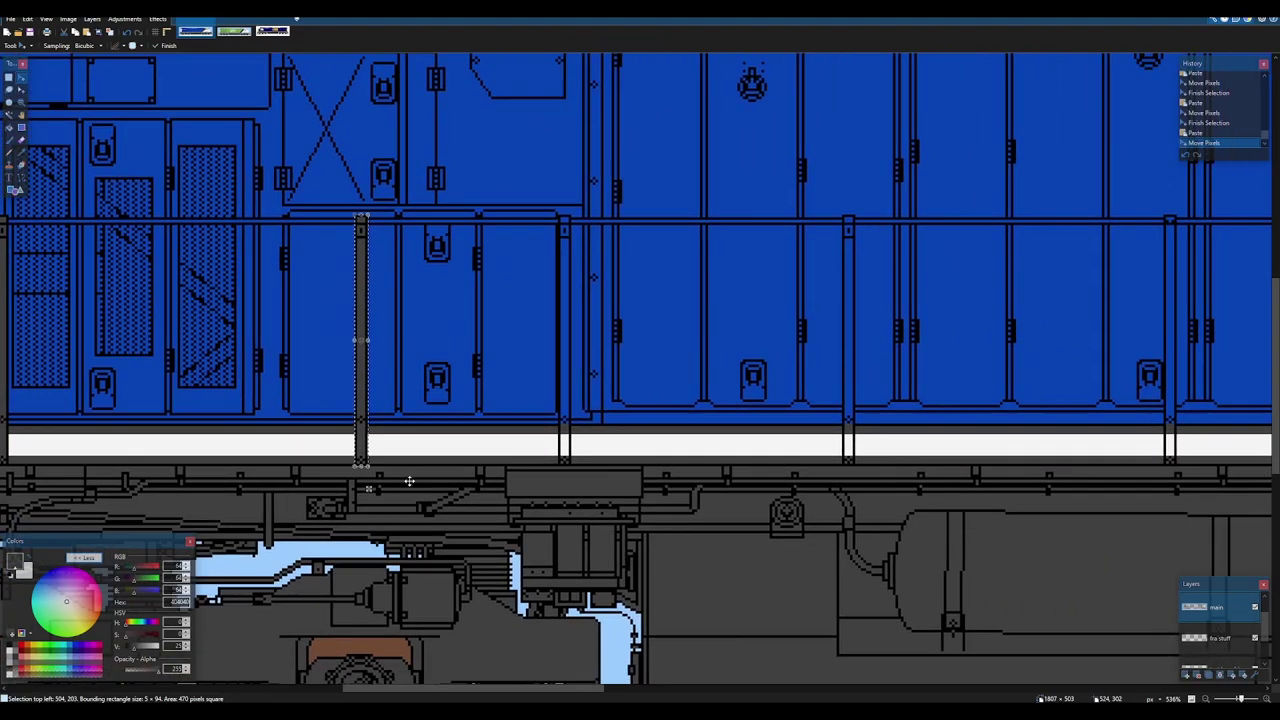
drag(369, 489, 570, 489)
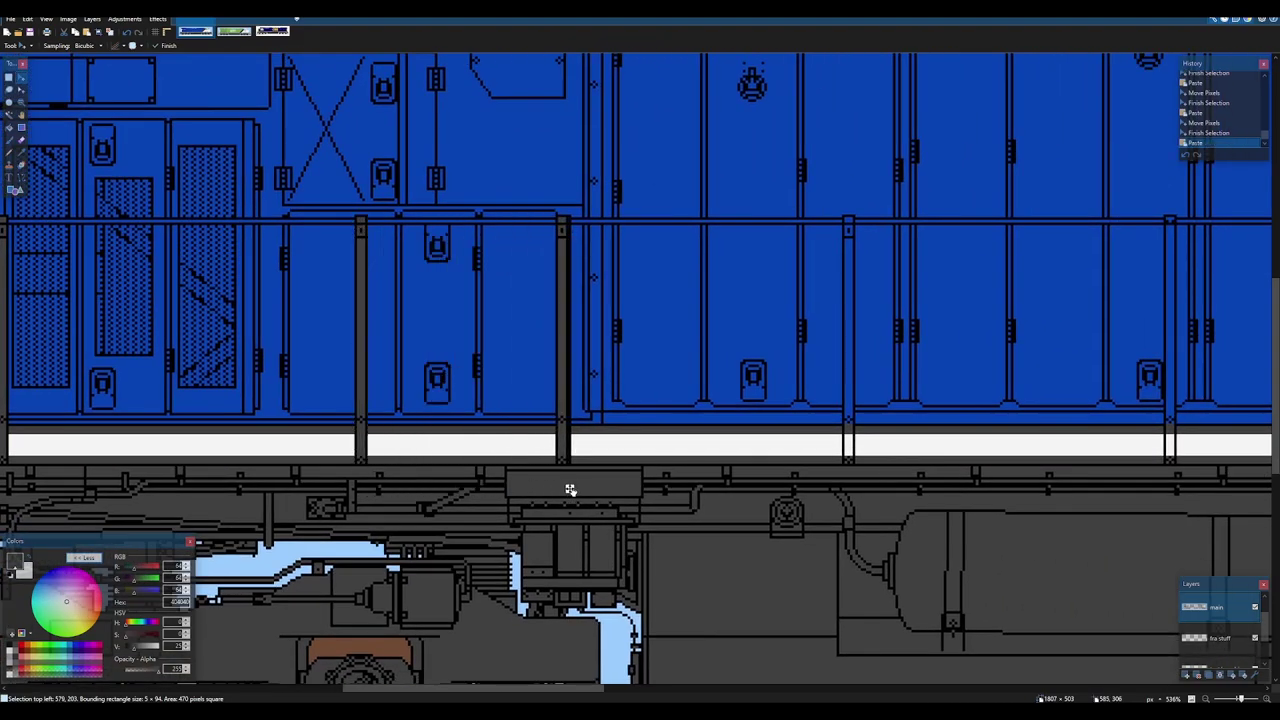
scroll(574, 490, right, 3)
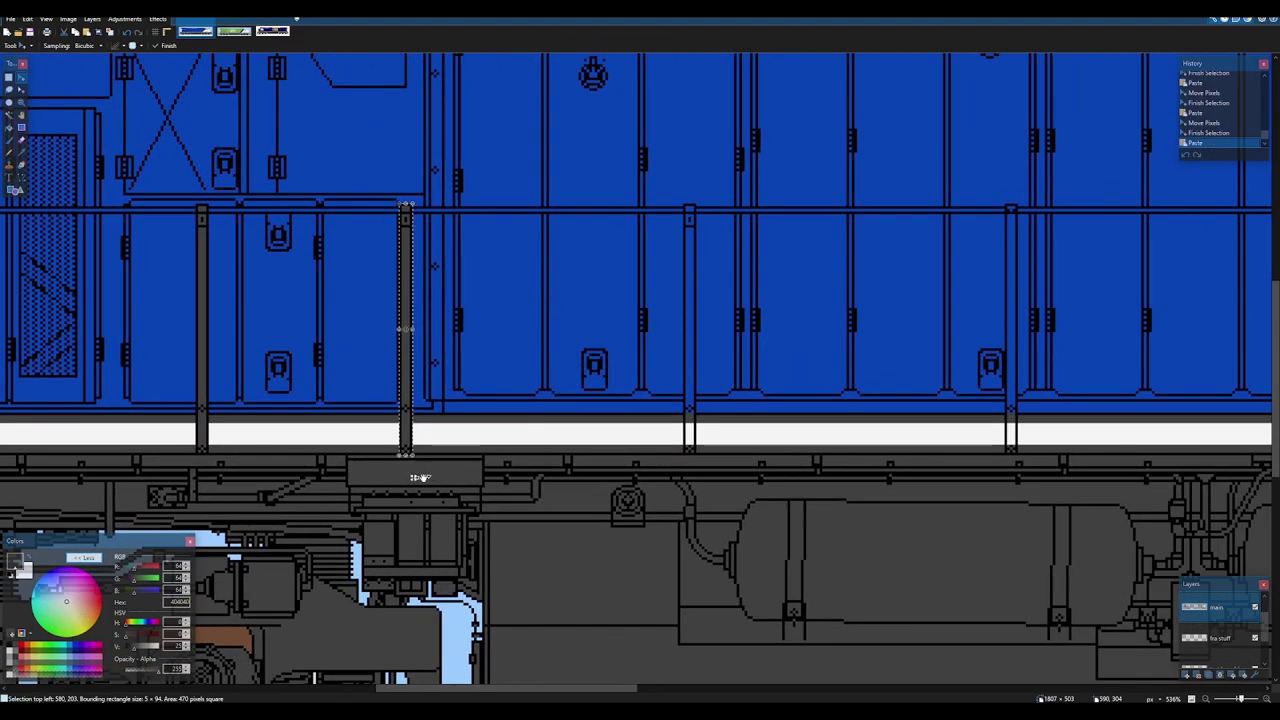
drag(418, 478, 694, 479)
- Try to place another copy of the post over the last railing post before the sloped handrail
drag(694, 479, 674, 452)
scroll(688, 477, down, 1)
key(ctrl+v)
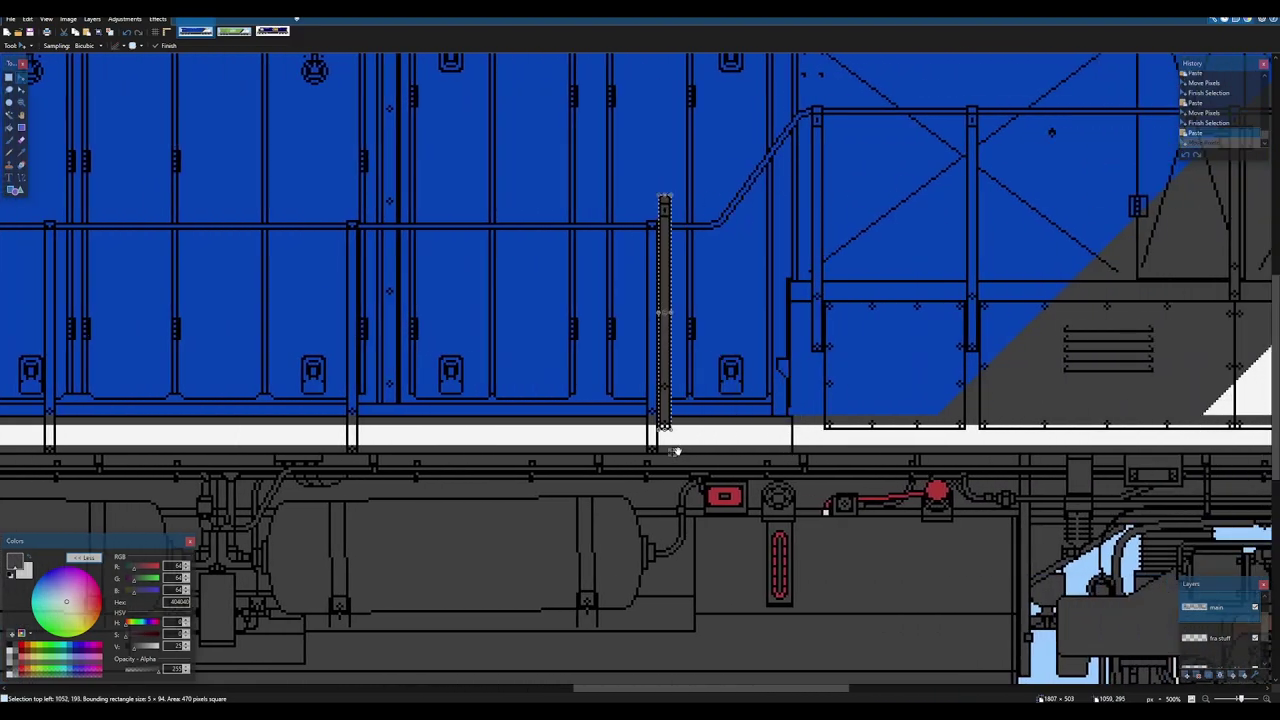
scroll(537, 357, down, 3)
drag(537, 357, 786, 386)
key(ctrl+d)
scroll(600, 430, down, 4)
drag(480, 434, 754, 370)
- Fill the handrail sections between the third and sixth posts with dark gray 404040
scroll(754, 370, up, 2)
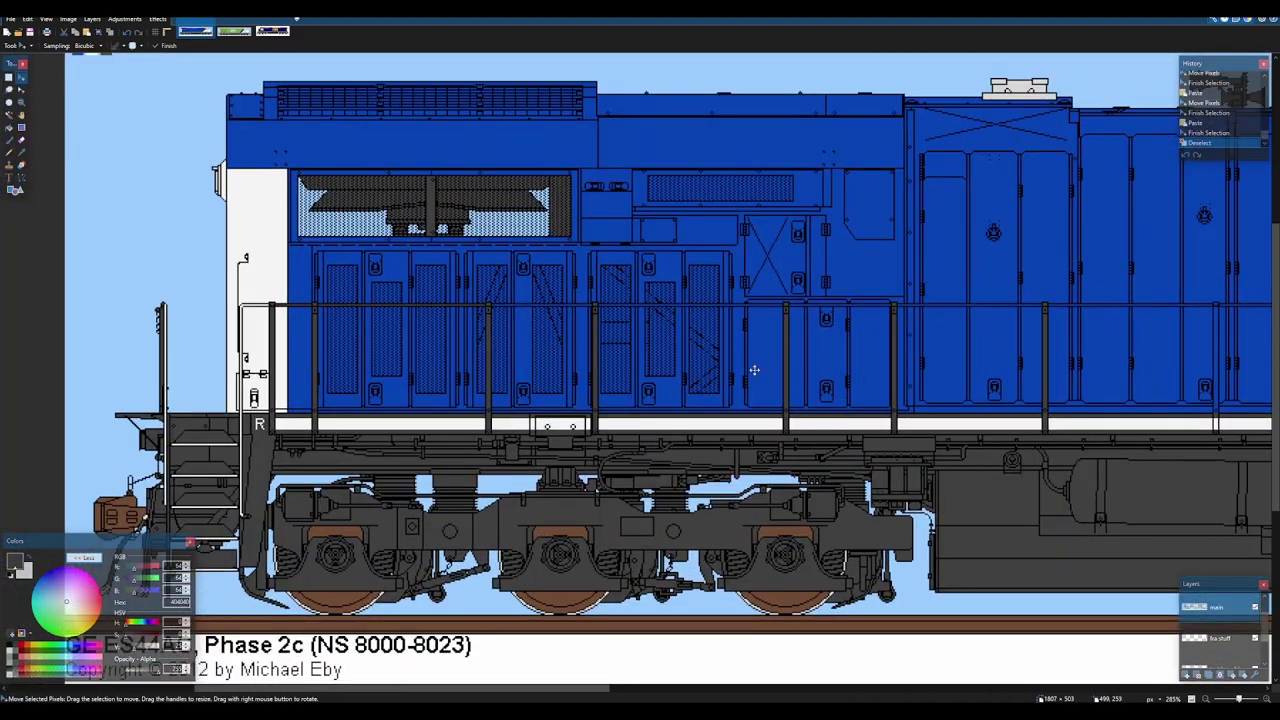
scroll(754, 370, up, 3)
scroll(474, 371, left, 2)
scroll(603, 357, up, 2)
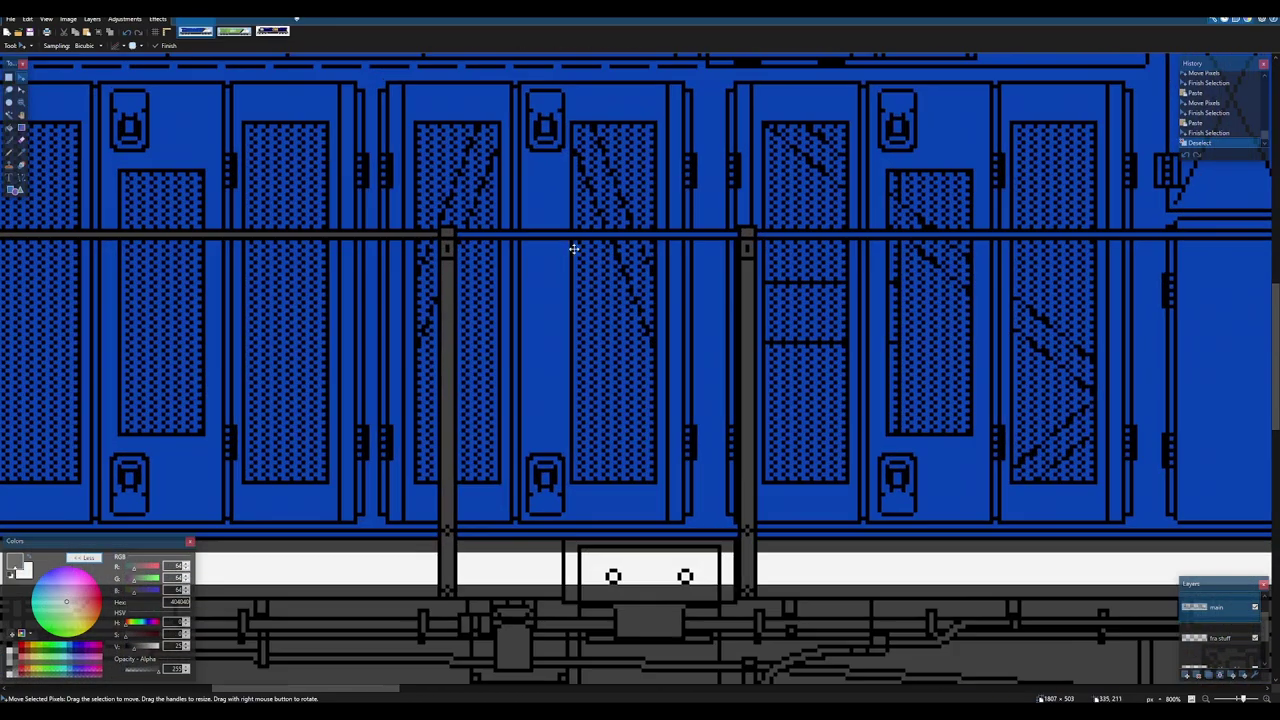
scroll(574, 248, up, 1)
key(f)
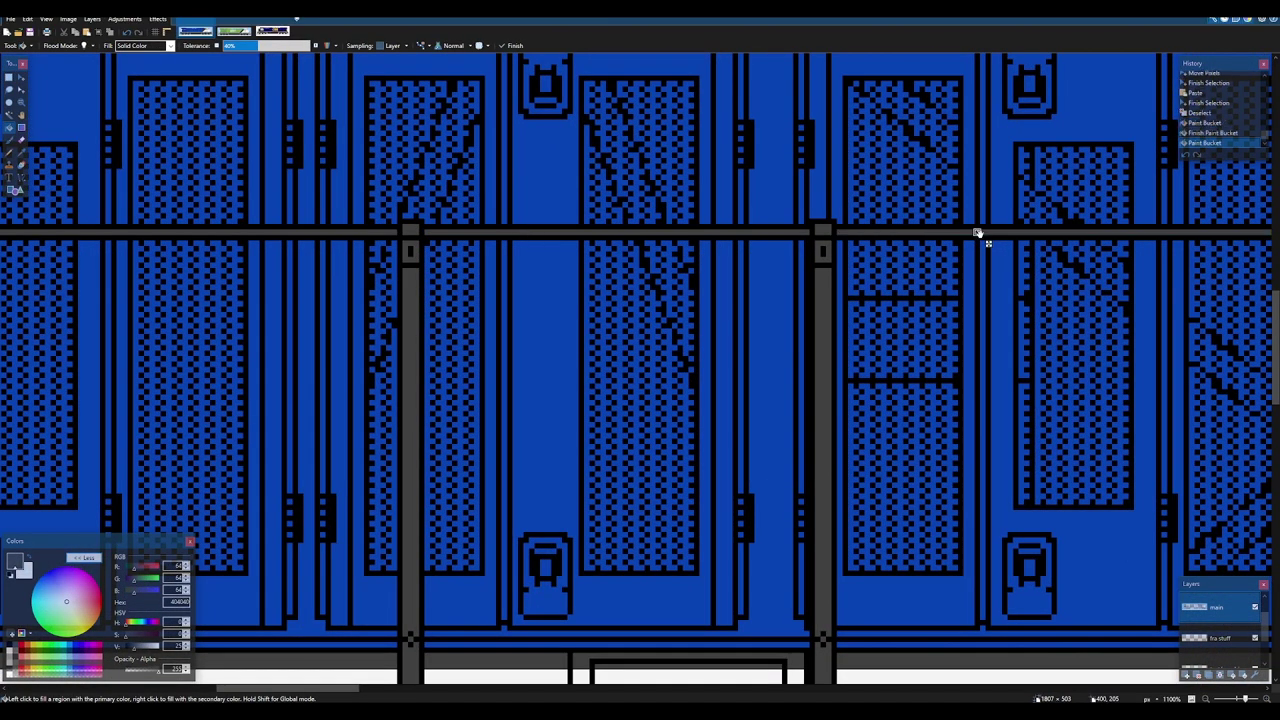
scroll(977, 233, down, 3)
scroll(457, 249, up, 2)
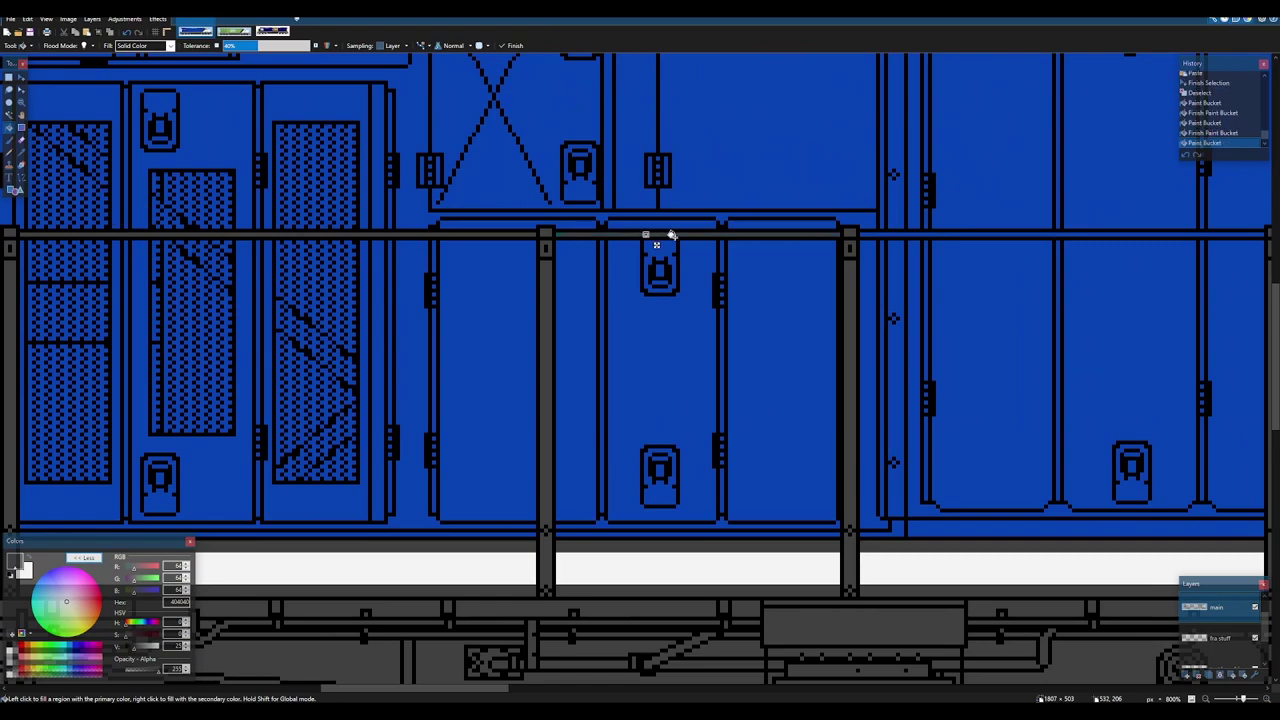
- Fill the handrail from the sixth to the eighth post, and the eighth post itself, with dark gray 404040
click(967, 233)
drag(1047, 237, 646, 231)
drag(1000, 245, 509, 233)
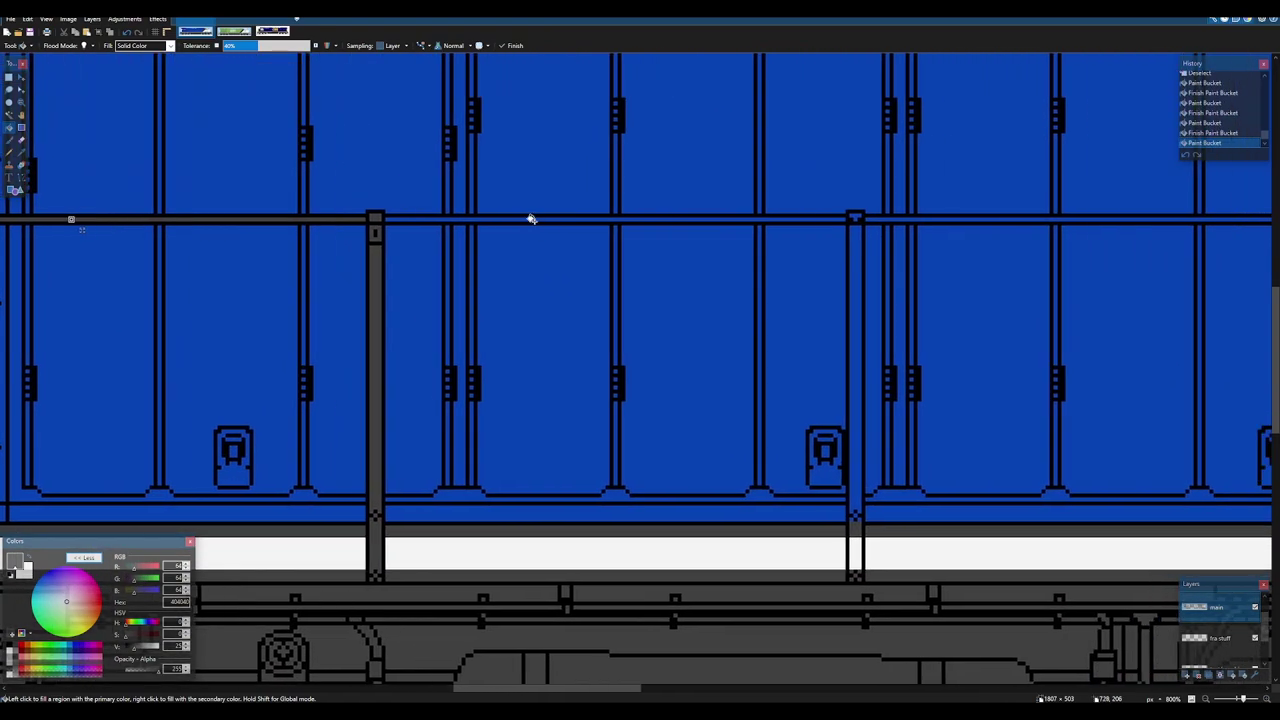
click(535, 223)
key(ctrl+z)
scroll(779, 220, down, 1)
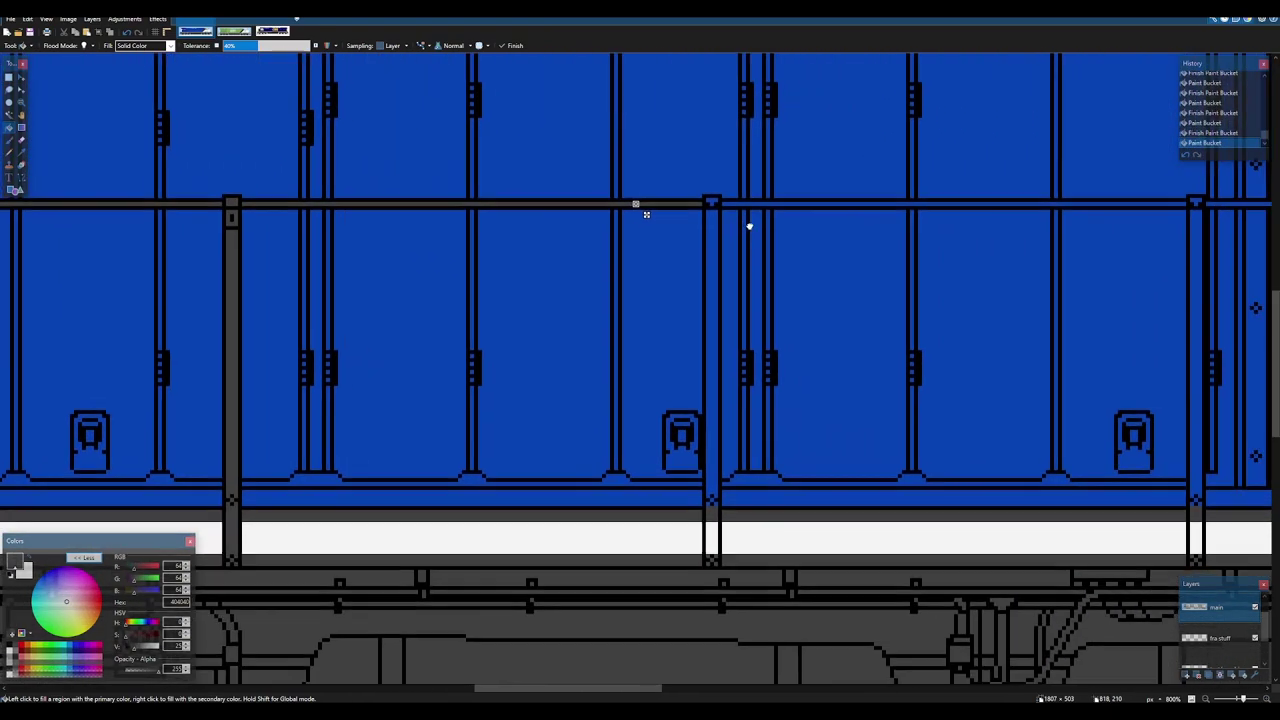
scroll(709, 520, up, 5)
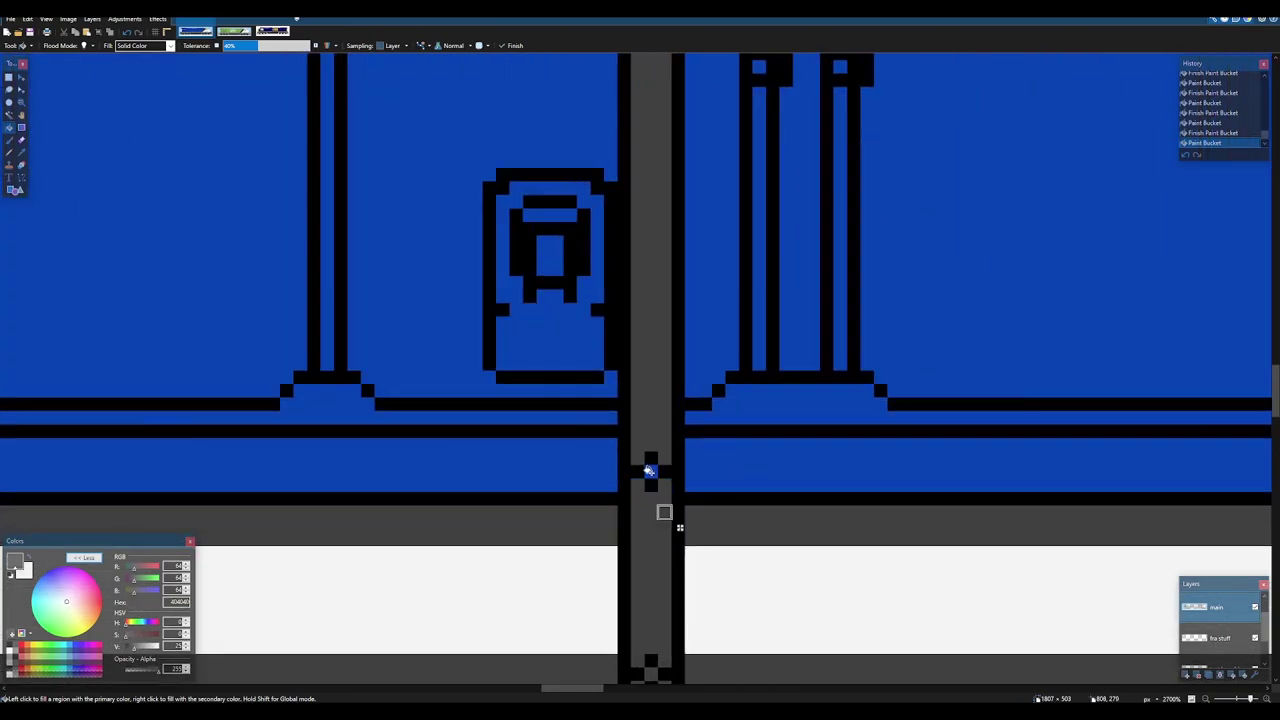
scroll(649, 470, down, 3)
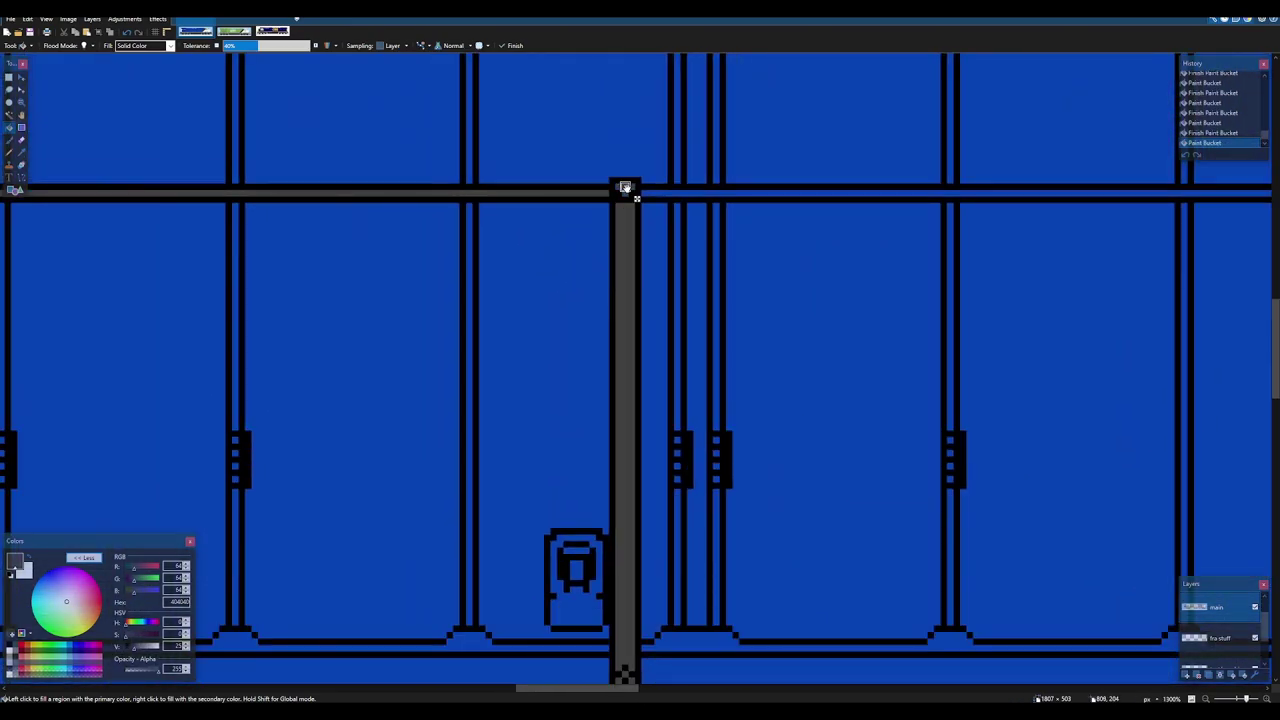
- Copy the whole recoloured eighth post and align the copy over the ninth railing post
key(s)
scroll(612, 540, down, 4)
drag(640, 181, 617, 370)
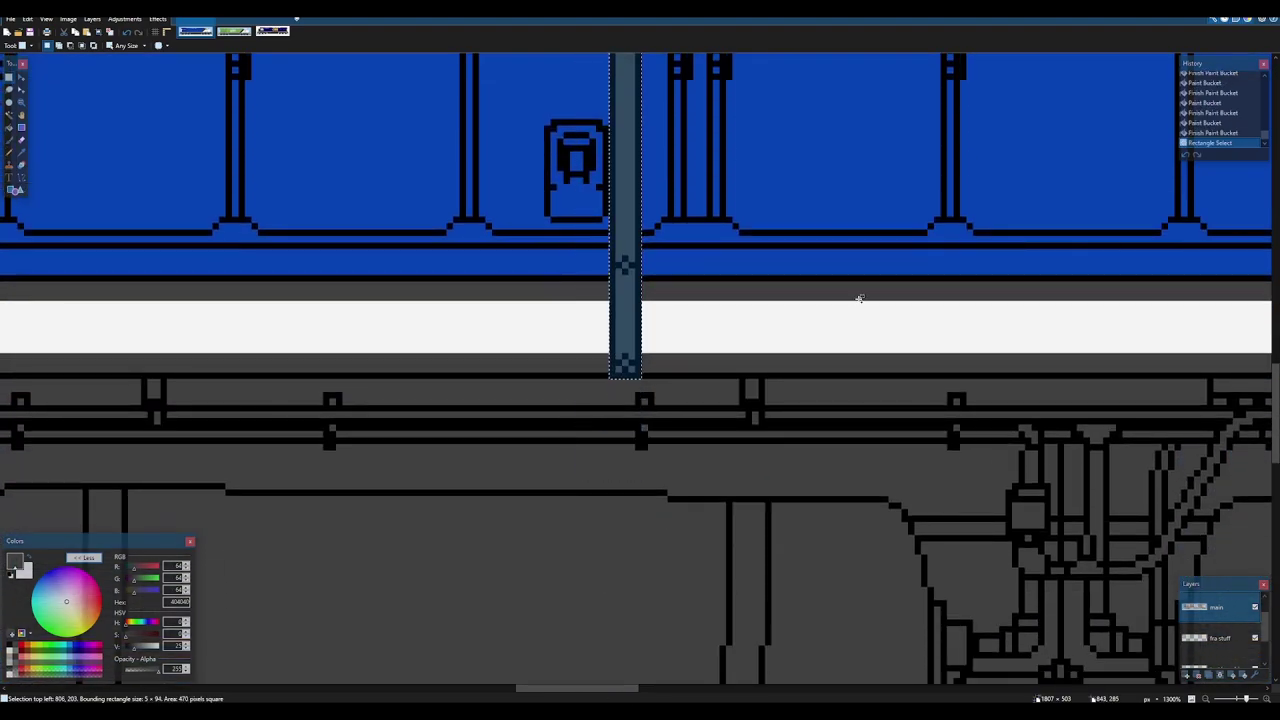
scroll(859, 298, down, 3)
key(ctrl+v)
drag(134, 486, 563, 486)
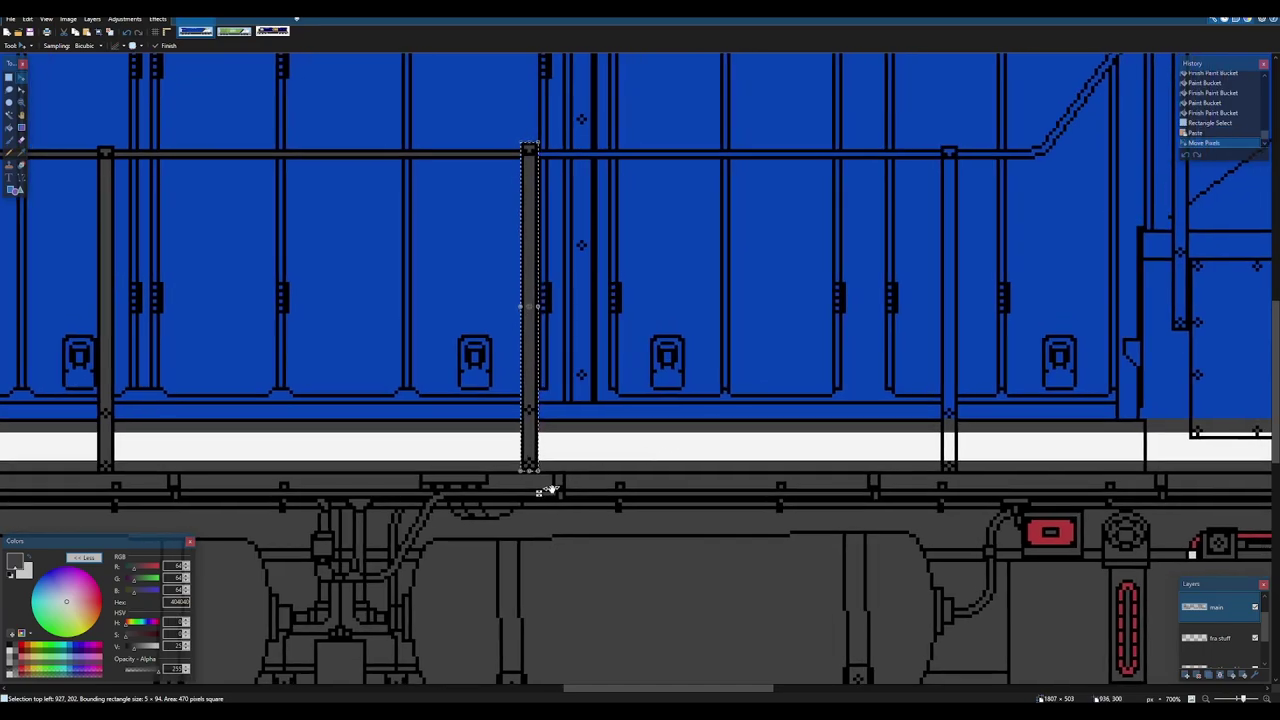
drag(539, 501, 539, 500)
- Place another copy of the eighth post over the last post before the sloped handrail and deselect it
drag(607, 463, 399, 456)
key(ctrl+c)
key(ctrl+v)
drag(329, 491, 750, 491)
scroll(823, 424, down, 3)
drag(823, 422, 767, 428)
key(ctrl+d)
- Fill the handrail section between the last two posts before the slope with dark gray 404040
scroll(738, 427, up, 2)
scroll(718, 220, up, 4)
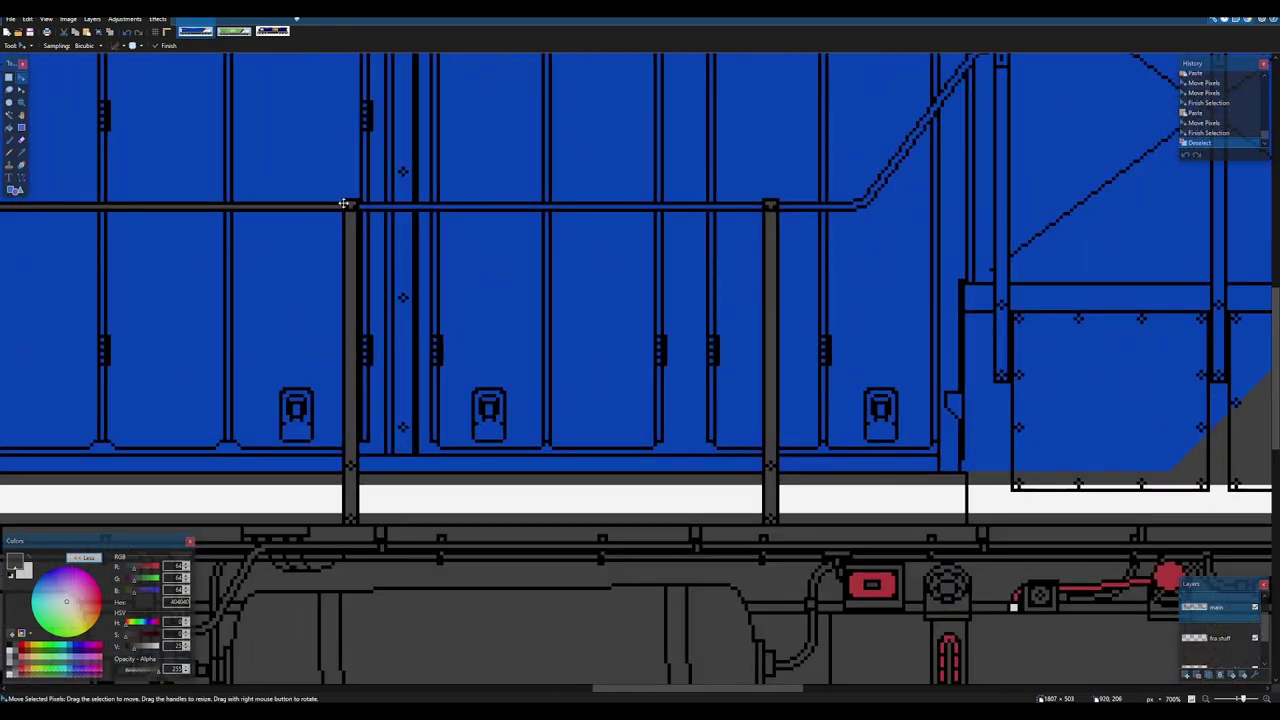
key(f)
click(366, 214)
scroll(810, 225, down, 2)
scroll(810, 225, down, 2)
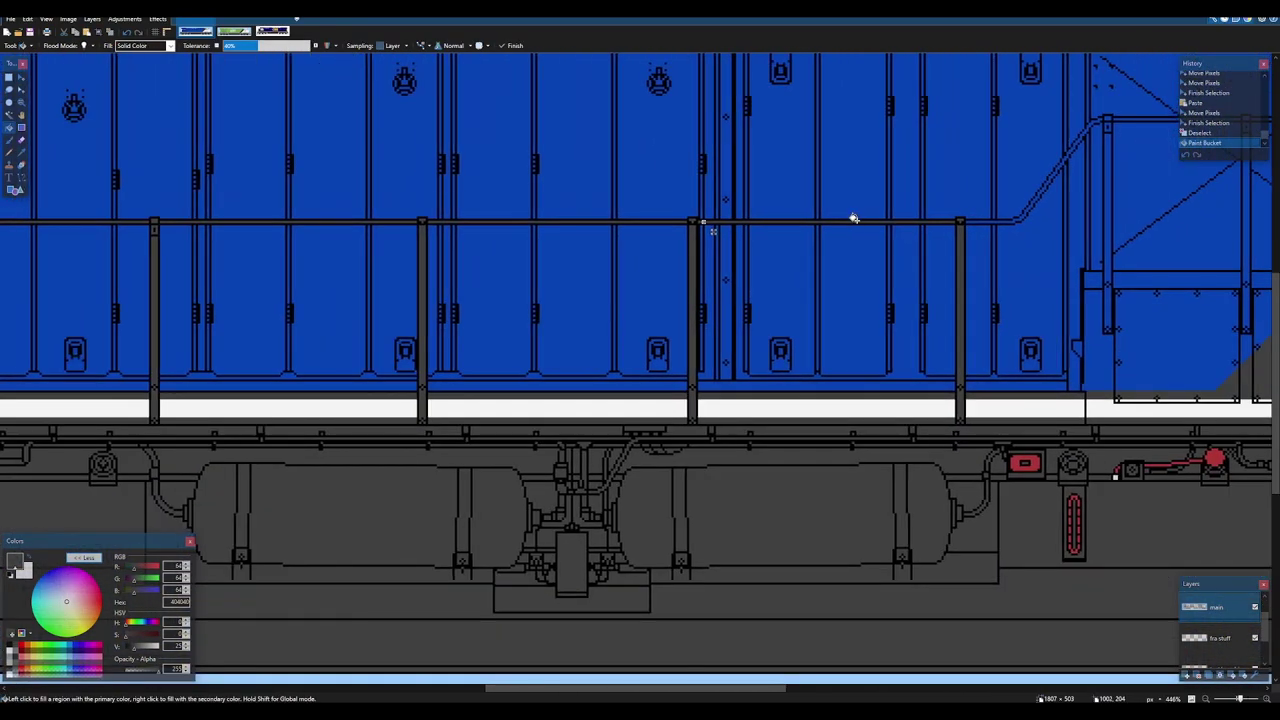
- Fill the sloped handrail, the first upper rail section and the first upper post with dark gray 404040
scroll(849, 306, up, 5)
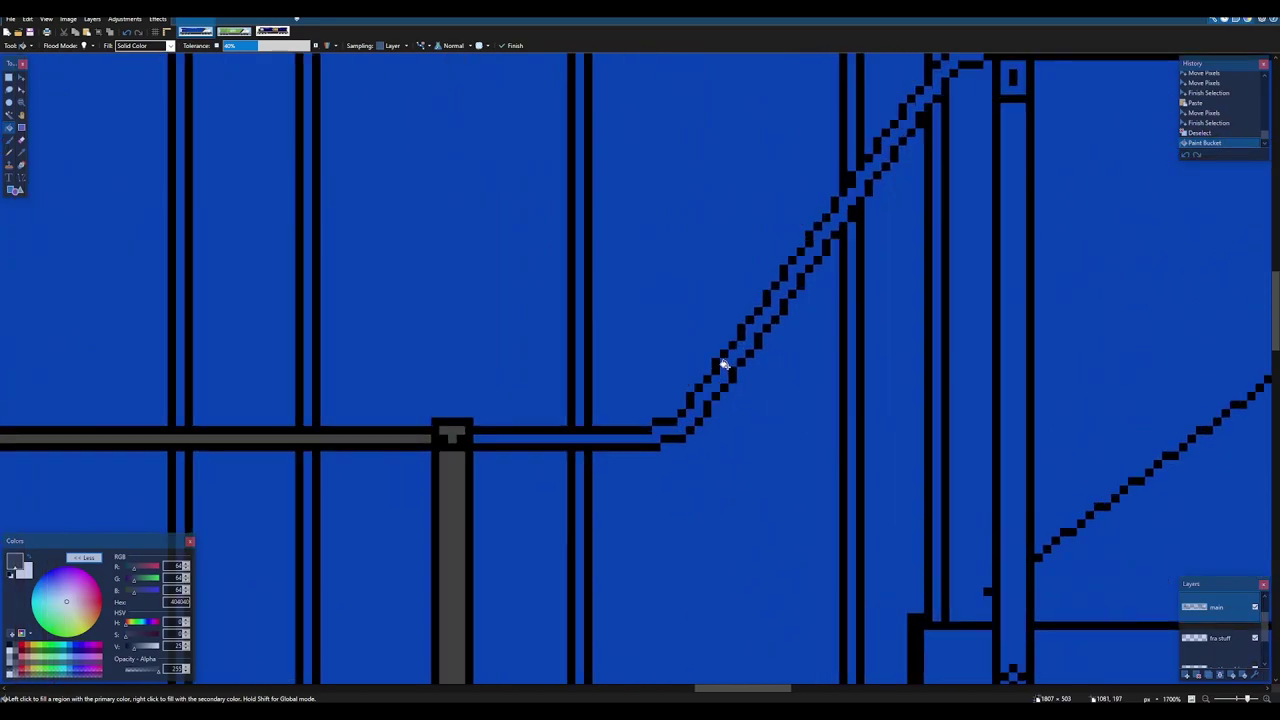
drag(835, 283, 337, 522)
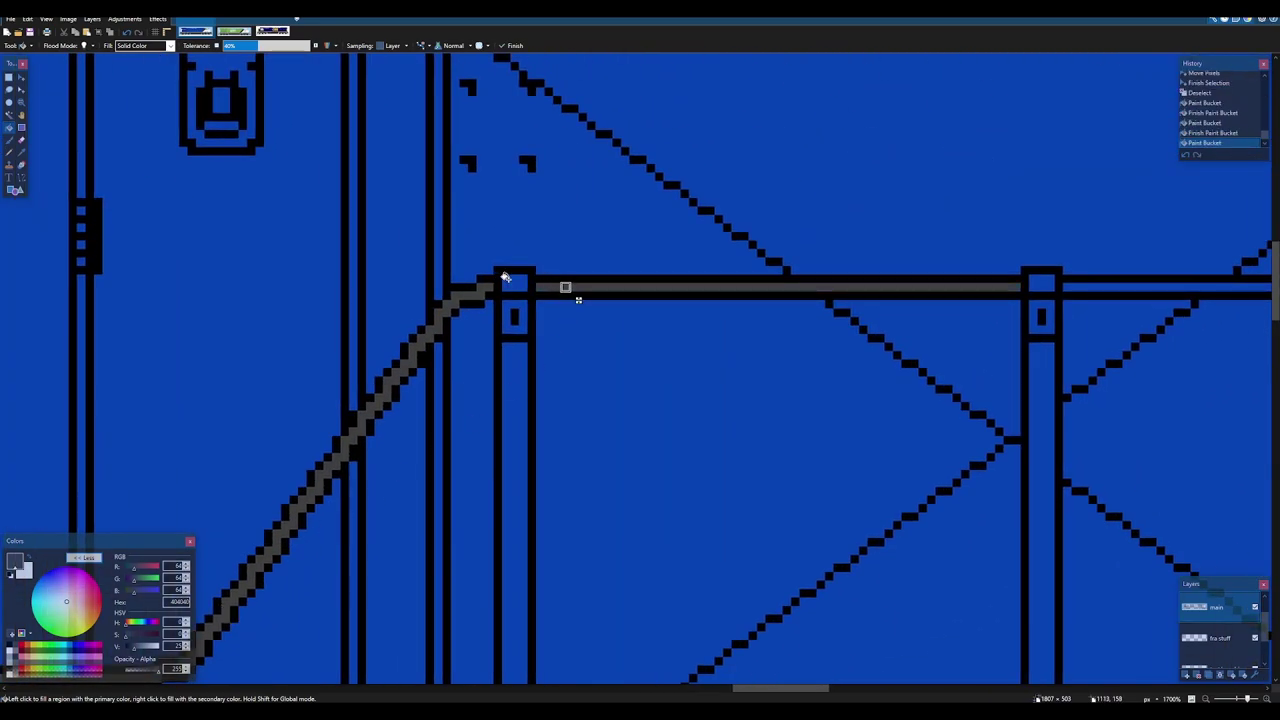
scroll(540, 360, right, 5)
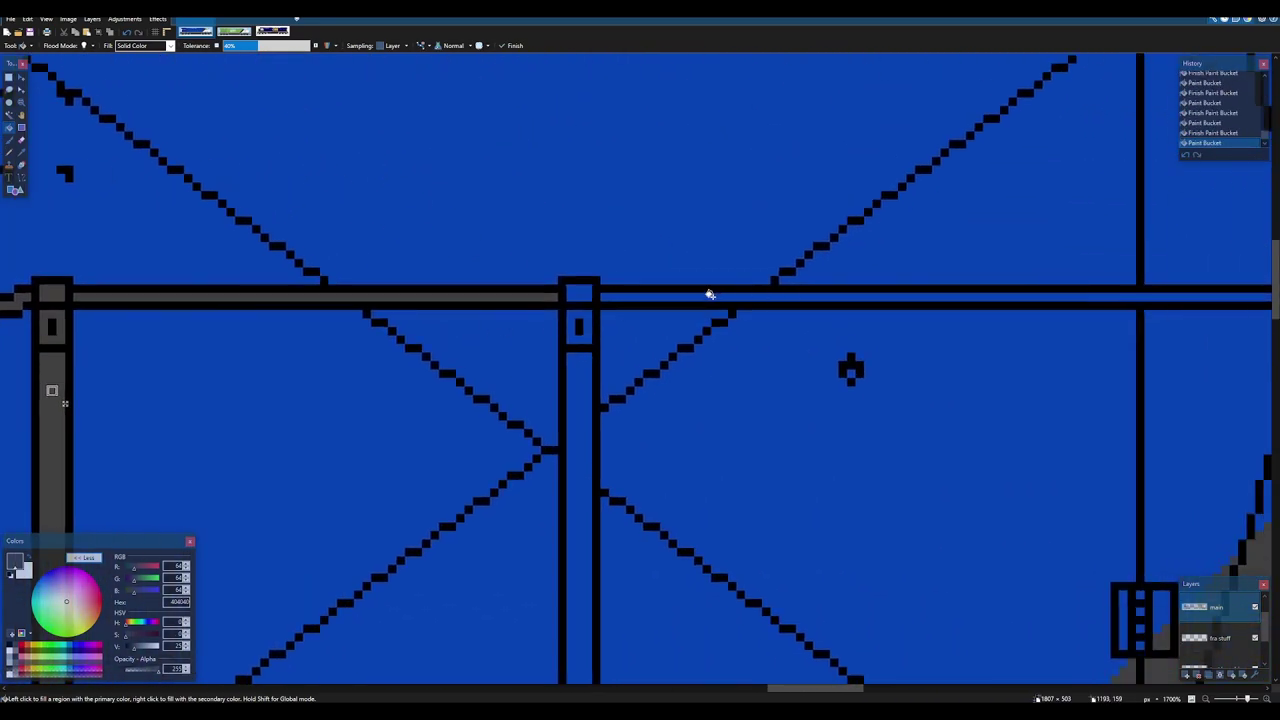
- Fill the rest of the upper handrail and its end fitting at the cab with dark gray 404040
scroll(719, 311, down, 4)
scroll(846, 300, up, 4)
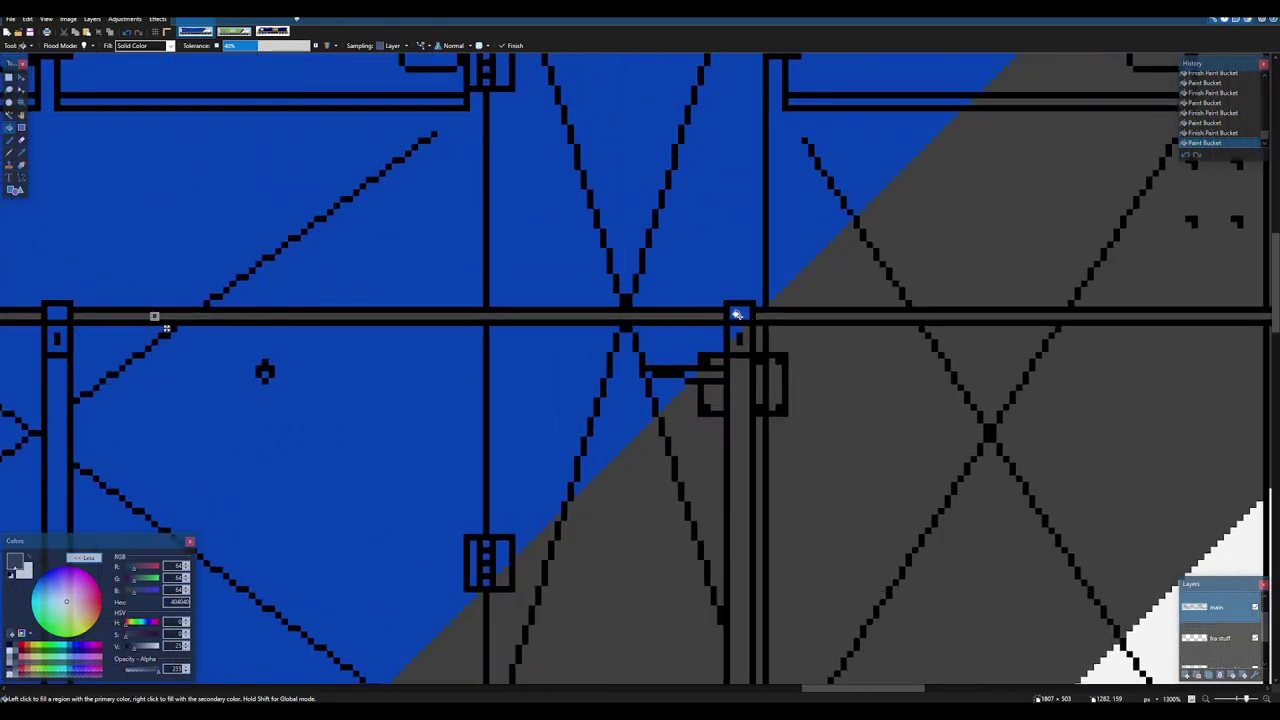
scroll(772, 316, up, 5)
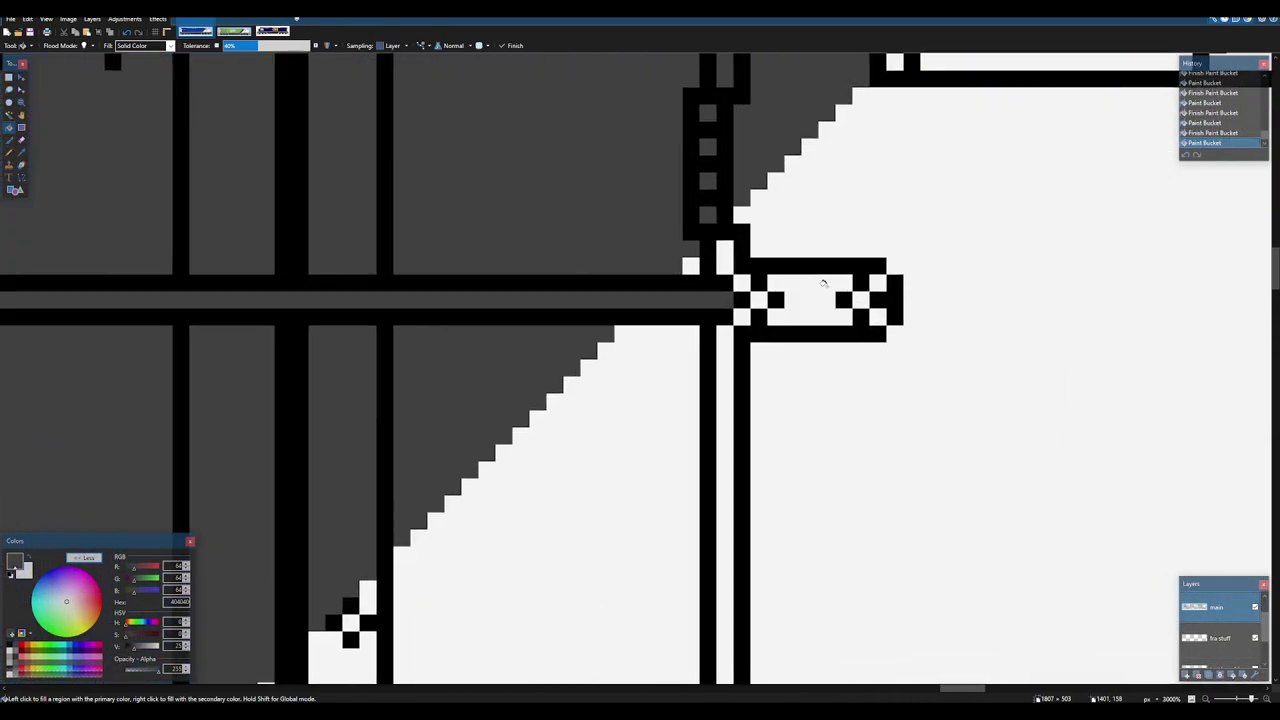
click(800, 292)
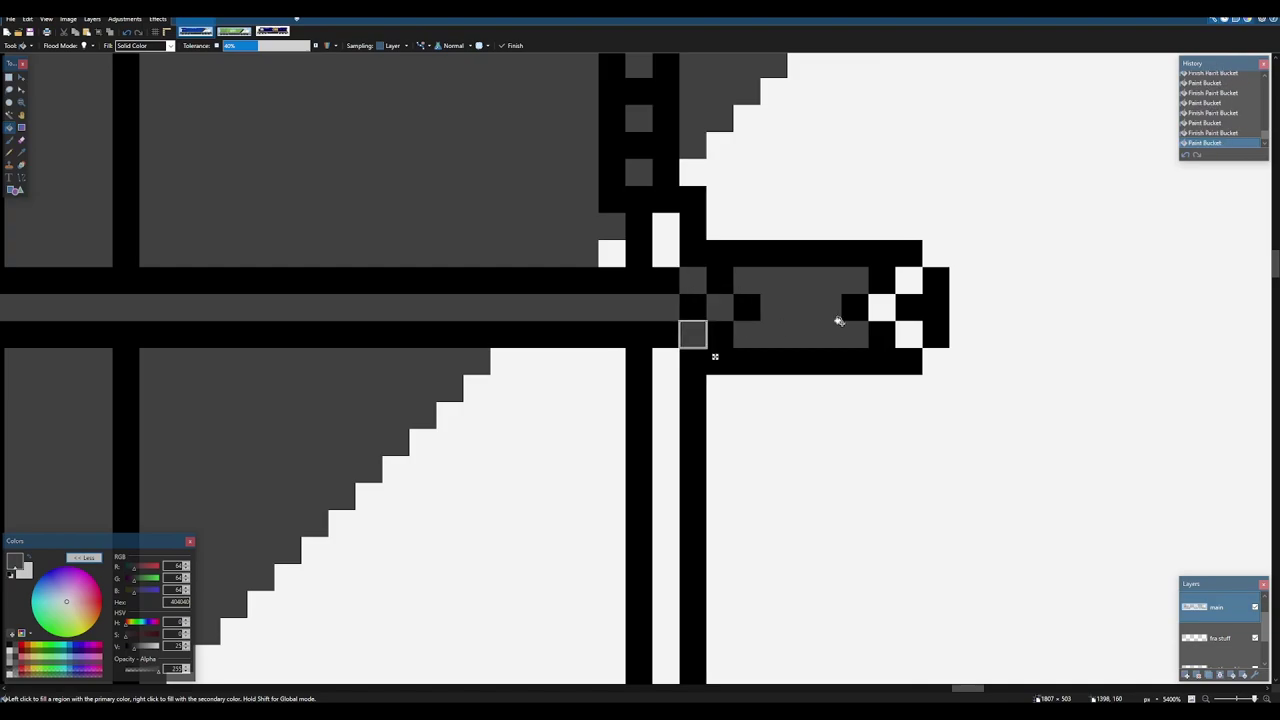
key(ctrl+z)
scroll(900, 285, down, 2)
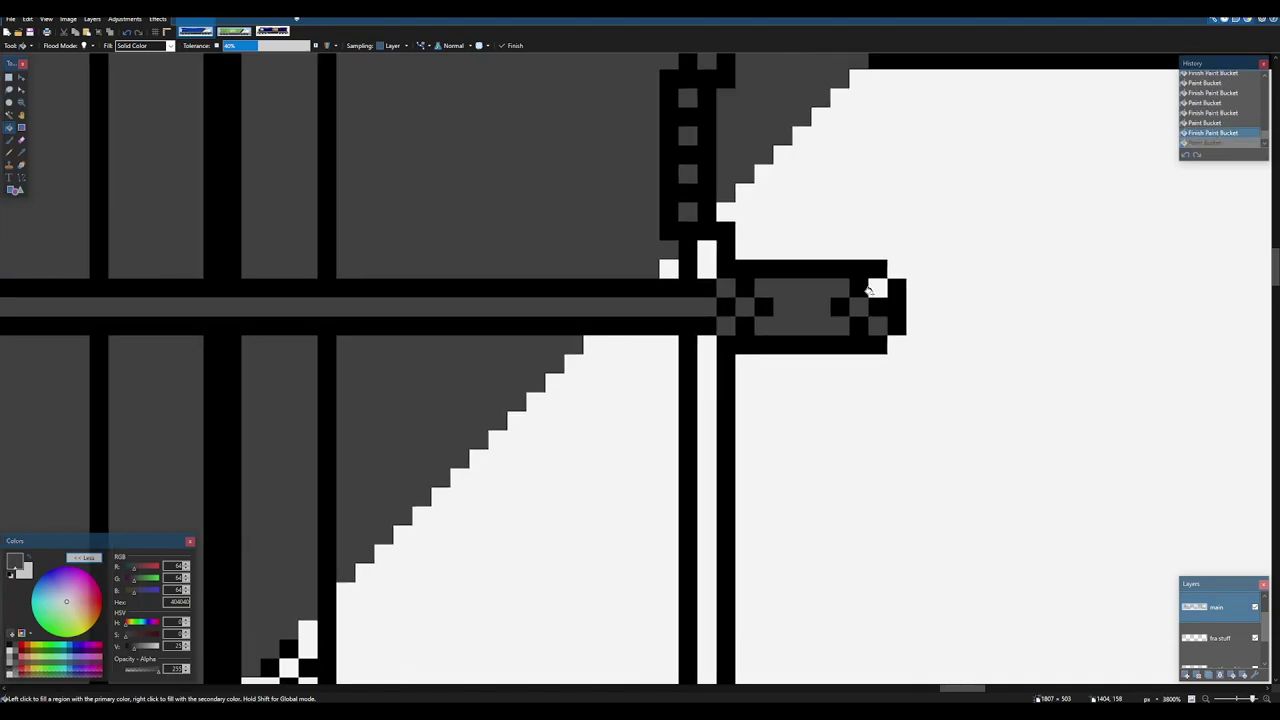
scroll(755, 302, down, 8)
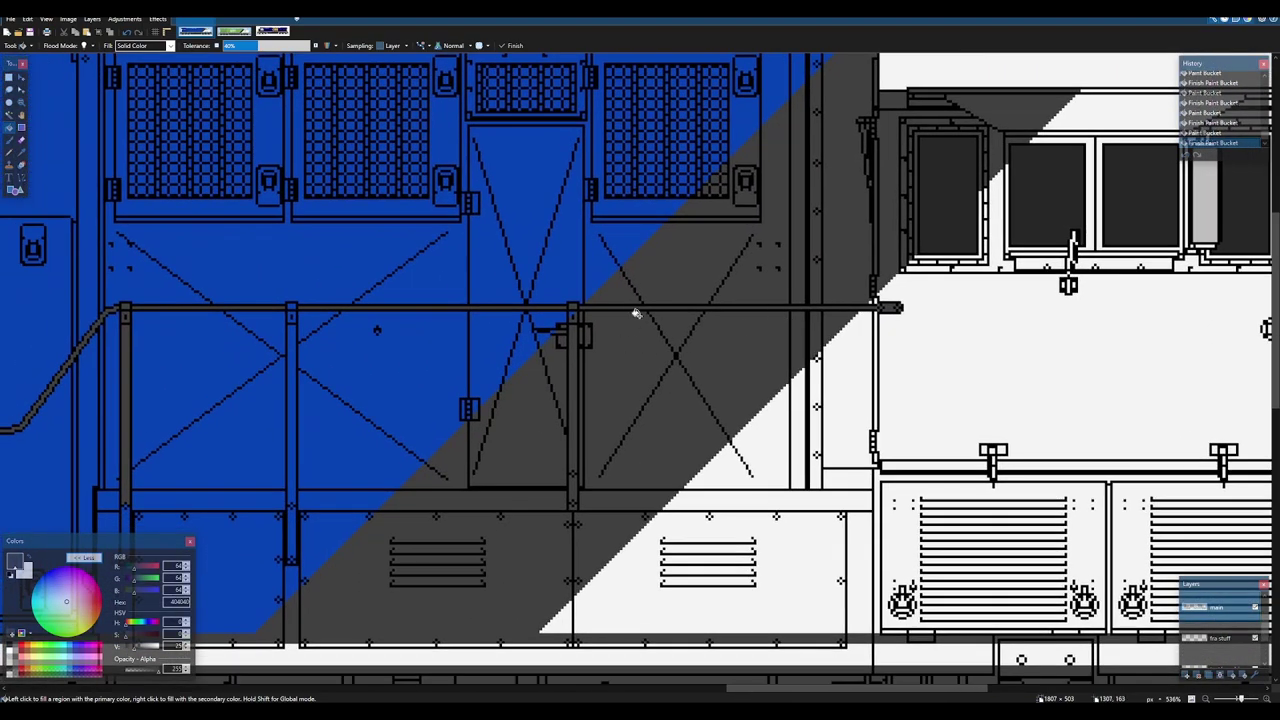
- Fill the lower part and bolt details of the first upper railing post with dark gray 404040
scroll(634, 311, up, 2)
scroll(469, 354, up, 1)
scroll(486, 340, down, 2)
scroll(449, 466, up, 5)
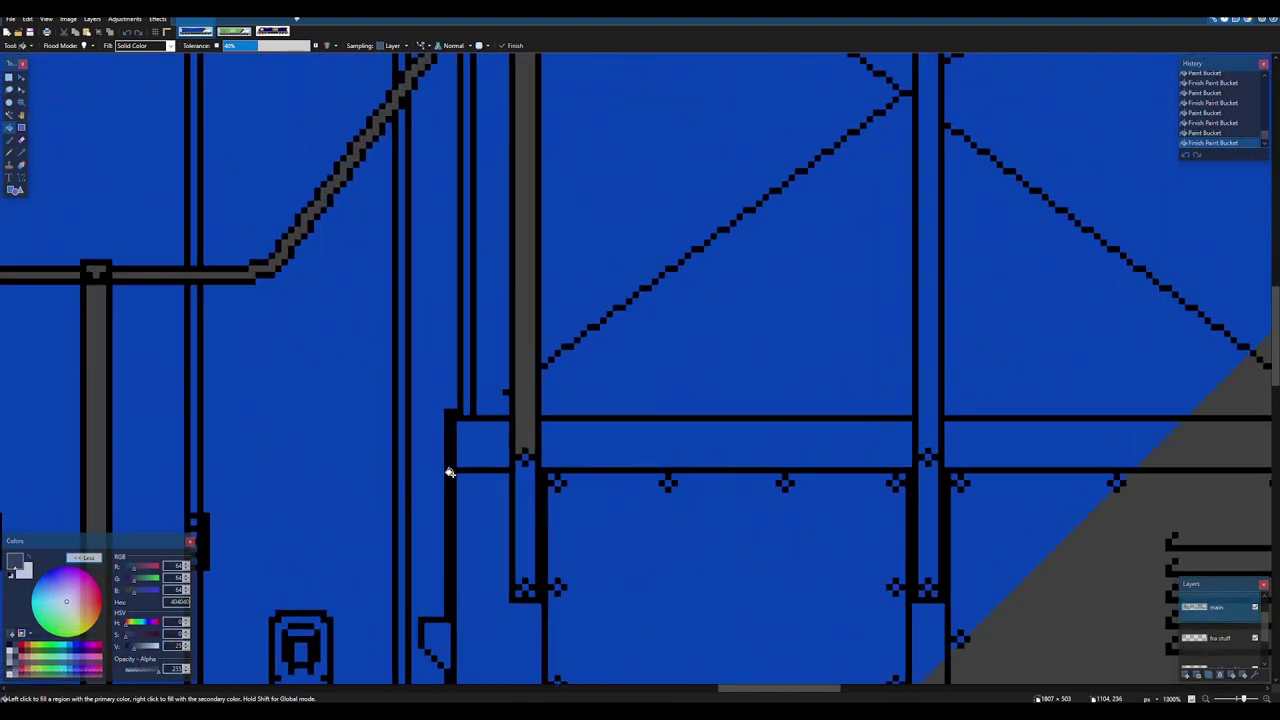
scroll(595, 590, up, 2)
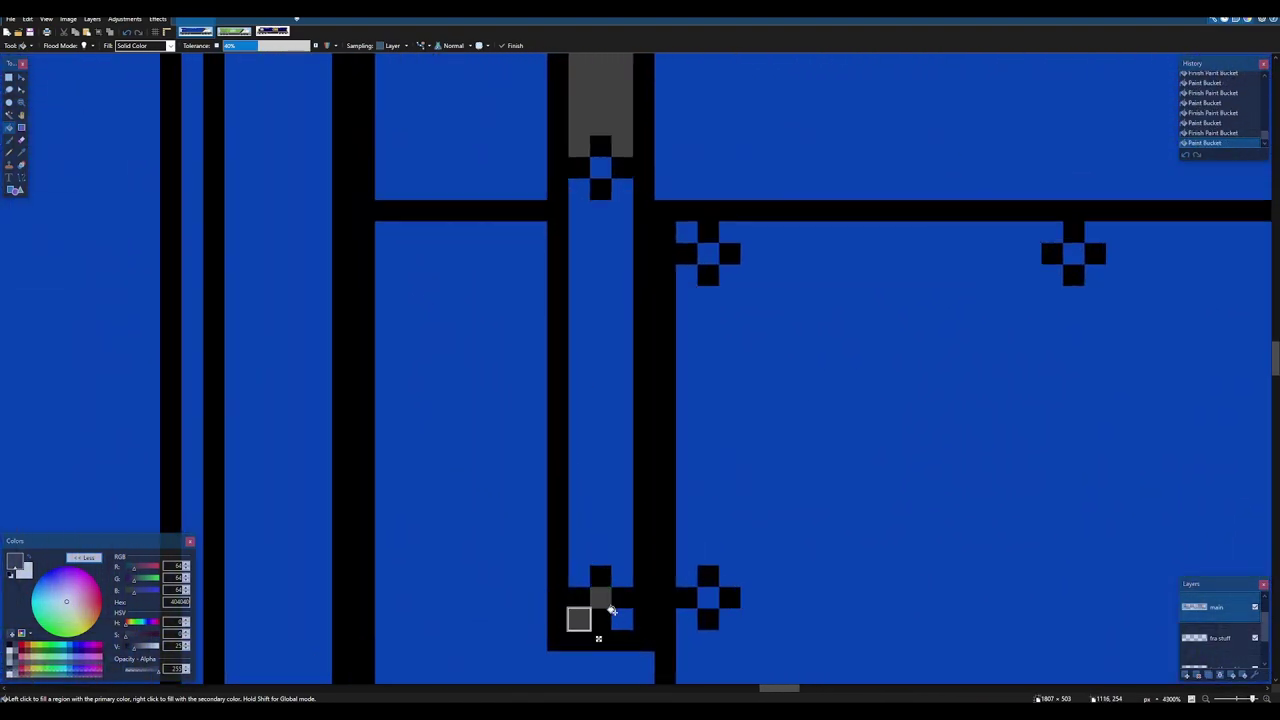
scroll(600, 266, down, 3)
- Copy the whole recoloured first upper post and align the copy over the second upper post
key(s)
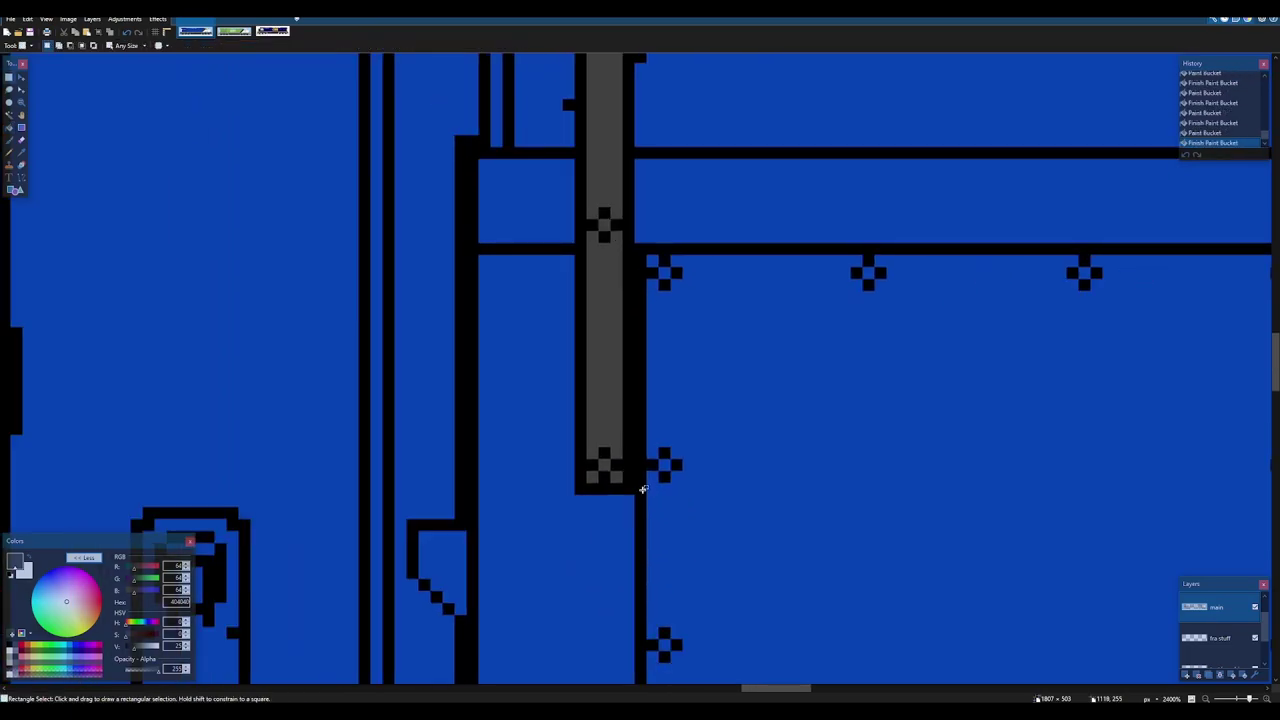
drag(630, 488, 580, 334)
key(ctrl+c)
scroll(600, 325, down, 5)
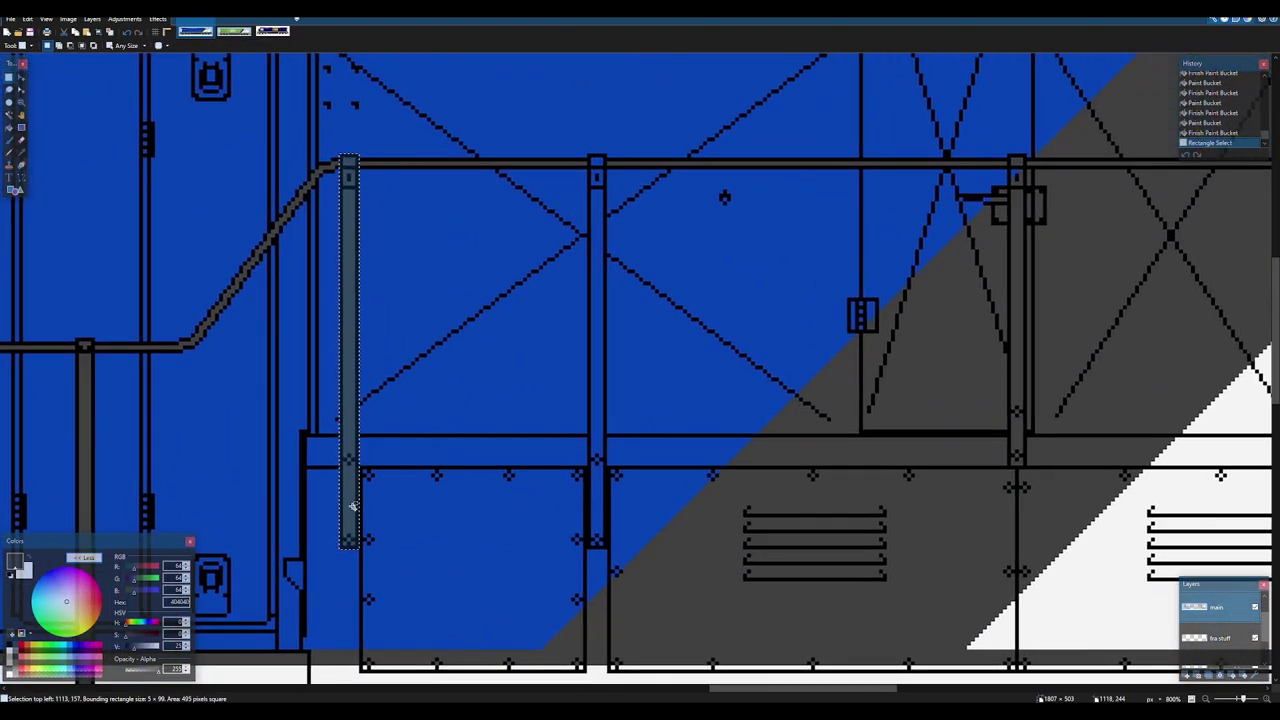
key(ctrl+v)
drag(360, 571, 596, 556)
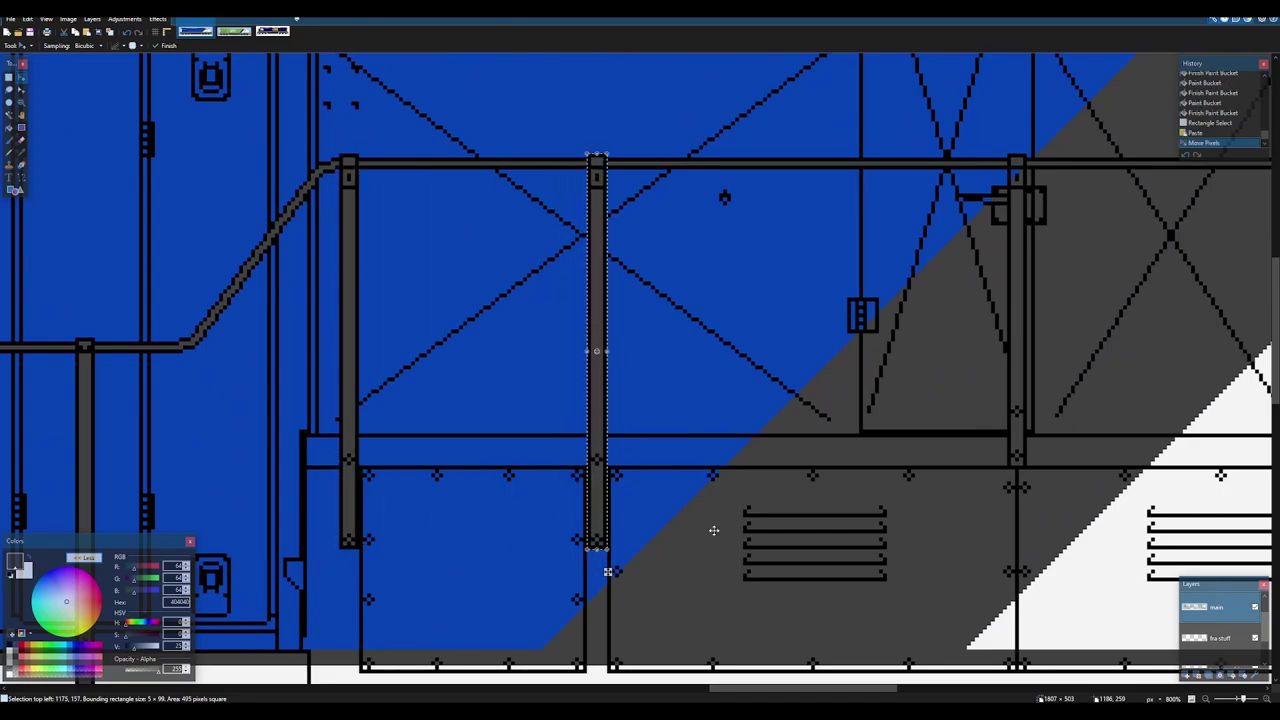
drag(714, 530, 413, 515)
scroll(390, 514, down, 1)
drag(320, 552, 613, 517)
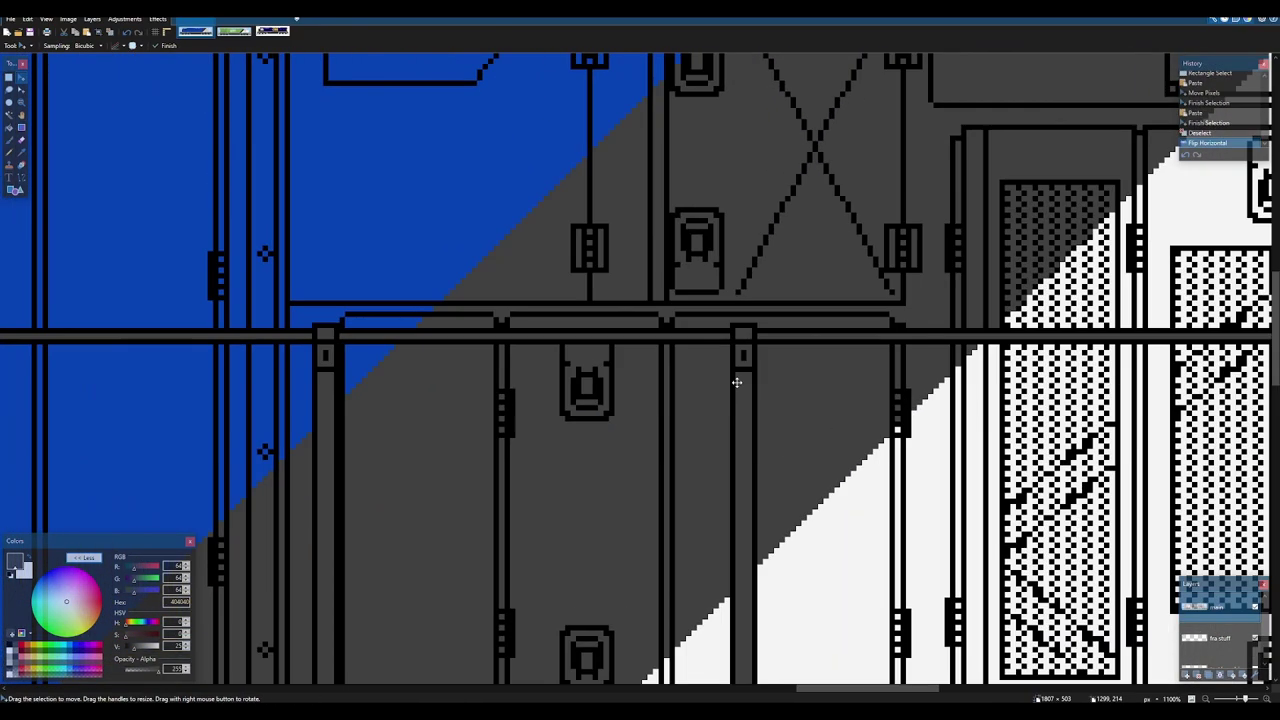
scroll(746, 344, down, 5)
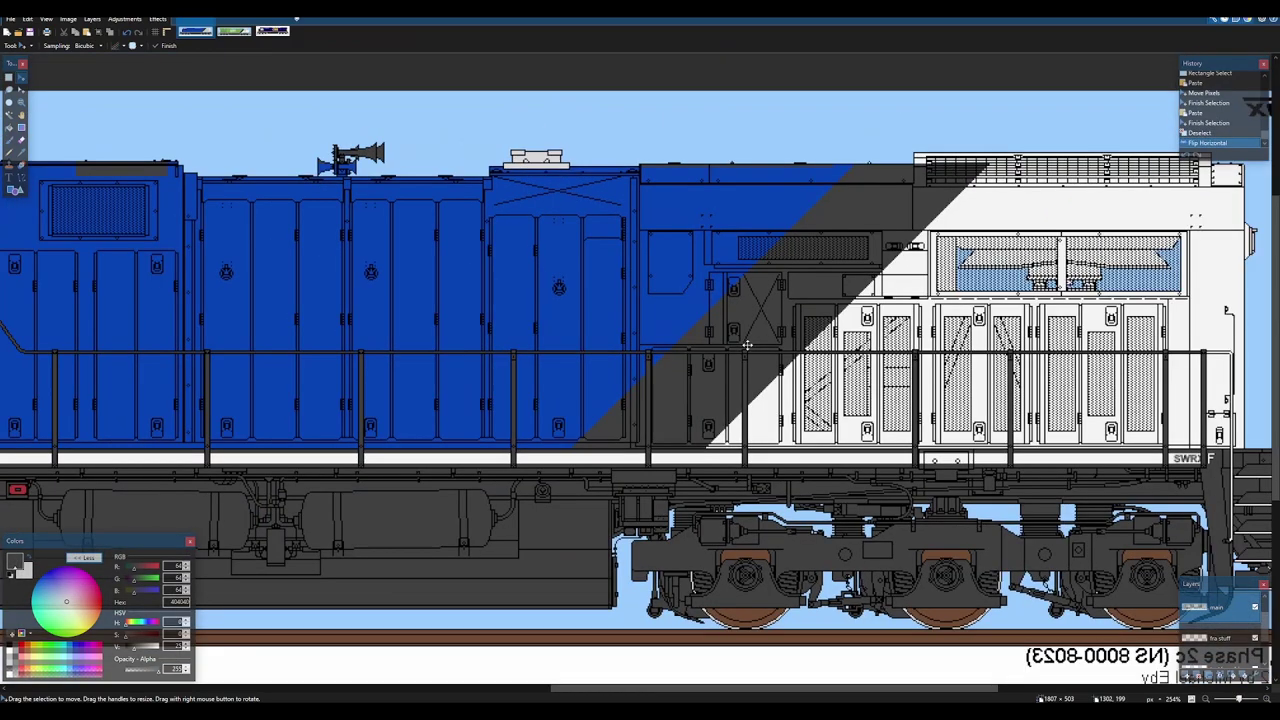
key(ctrl+z)
scroll(746, 344, down, 1)
scroll(748, 333, up, 3)
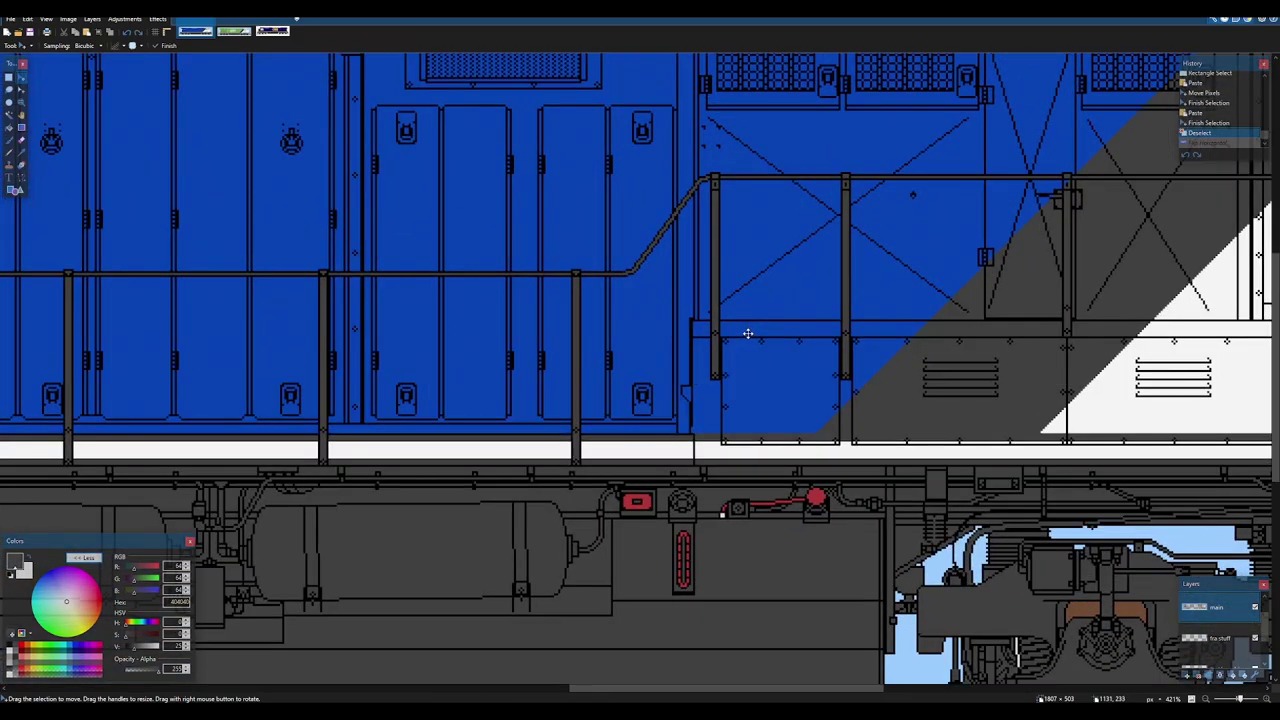
- Fill the shaft, bracket and top cap of the third upper railing post with dark gray 404040
scroll(748, 333, up, 5)
key(f)
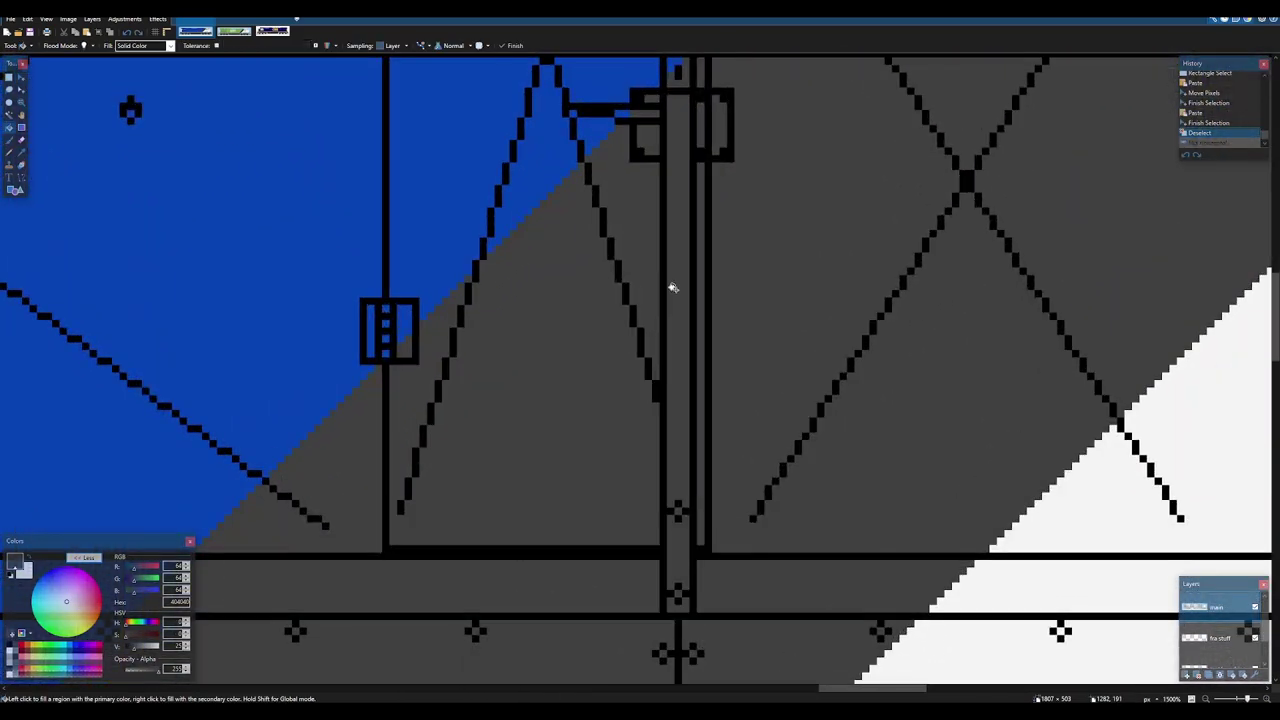
click(678, 302)
scroll(678, 302, up, 3)
scroll(684, 400, down, 3)
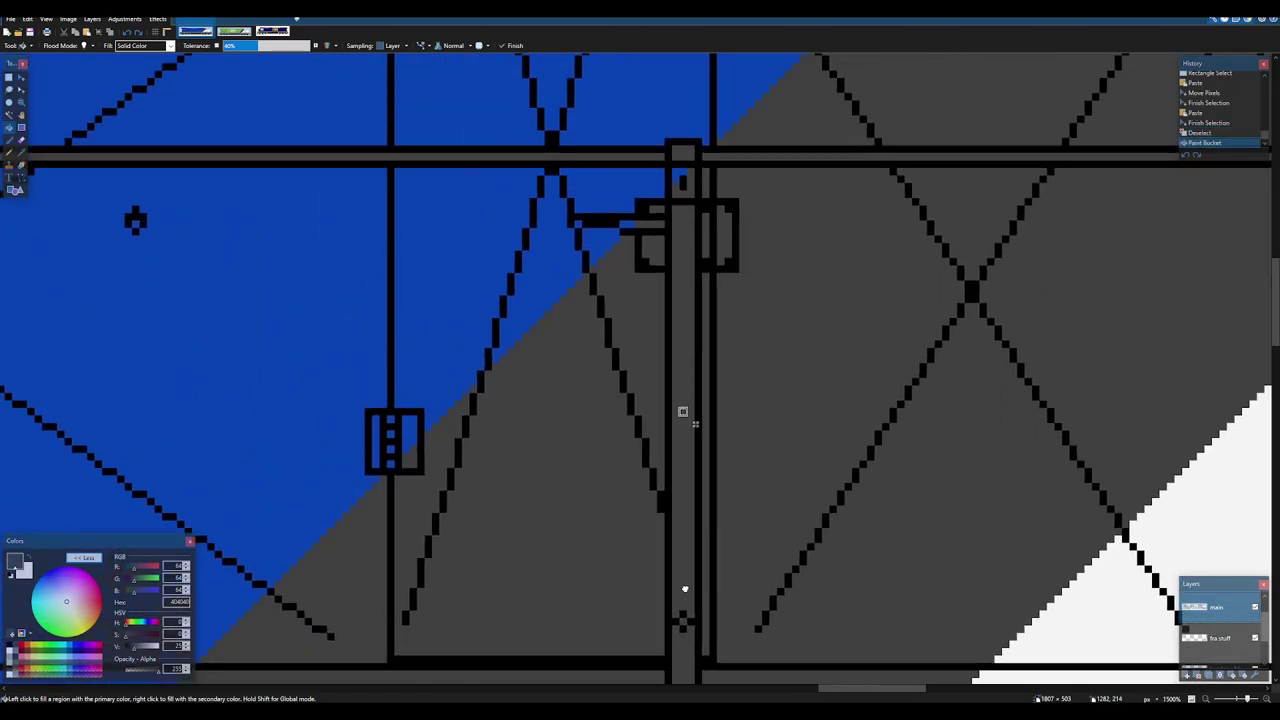
scroll(675, 303, up, 2)
scroll(675, 303, up, 3)
click(700, 338)
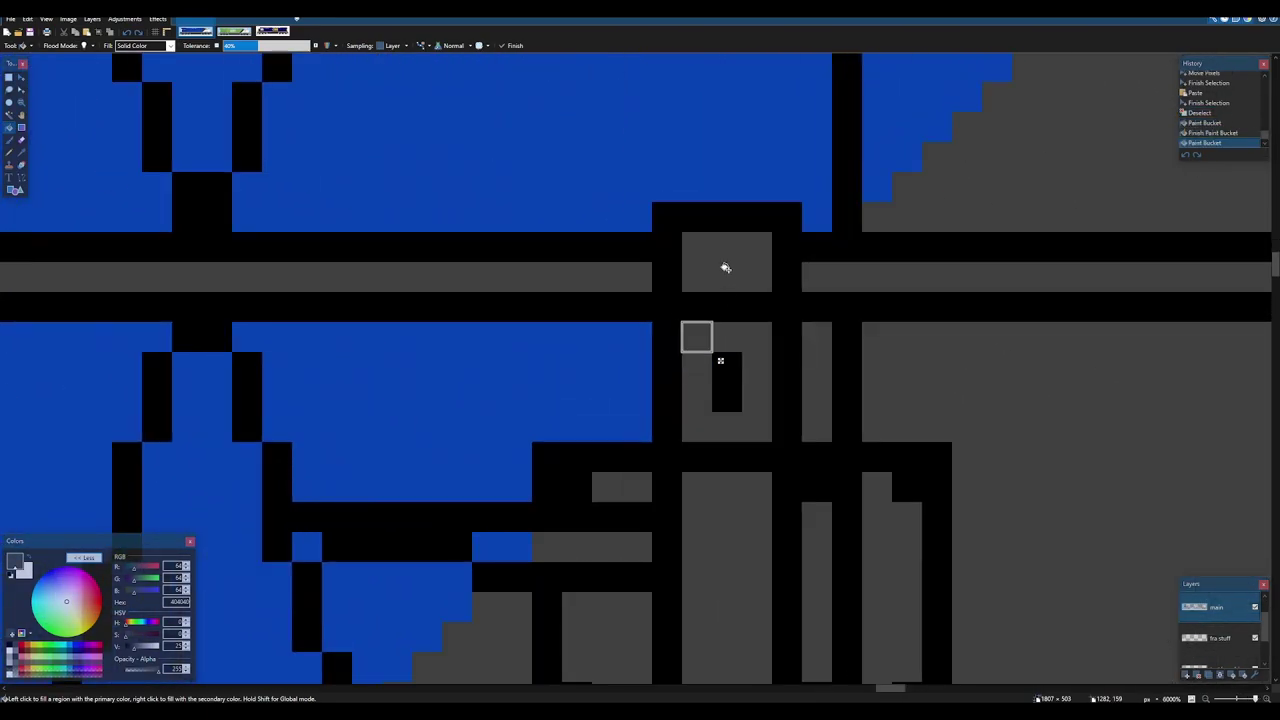
scroll(726, 268, down, 13)
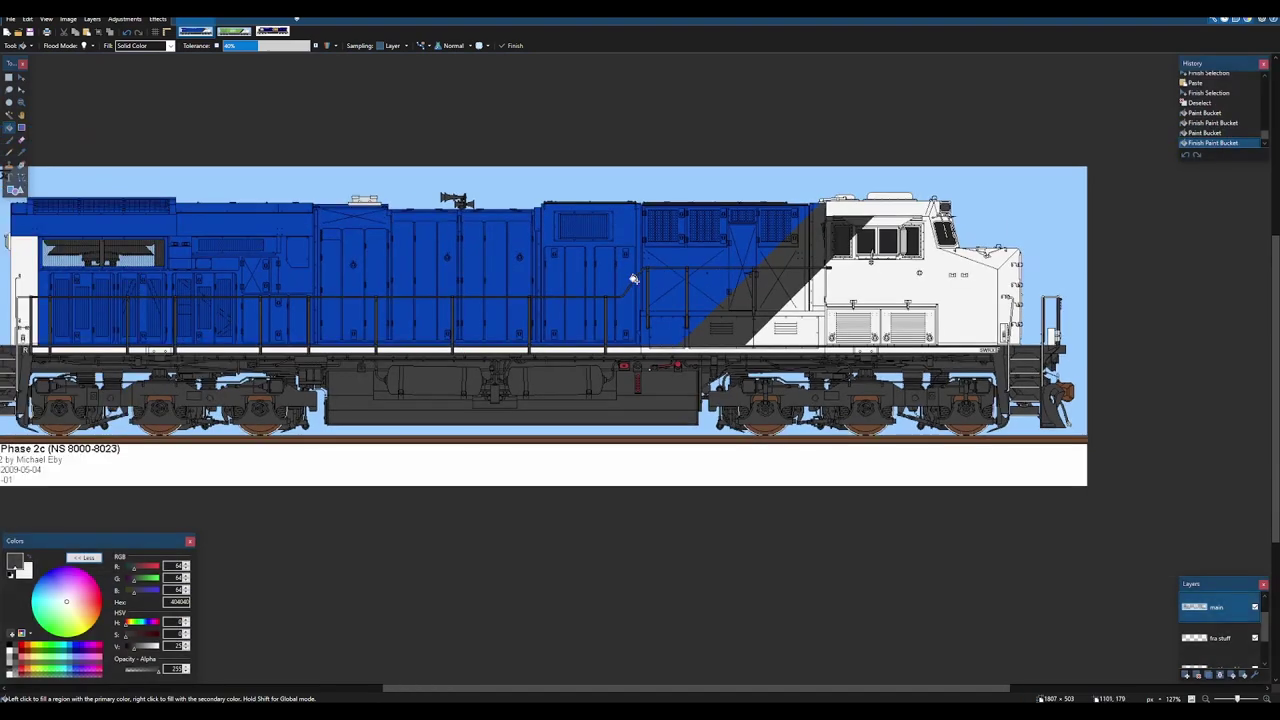
- On the number boards layer, add light gray text 4213 over the front number board and set its font to Arial Black
scroll(633, 279, down, 1)
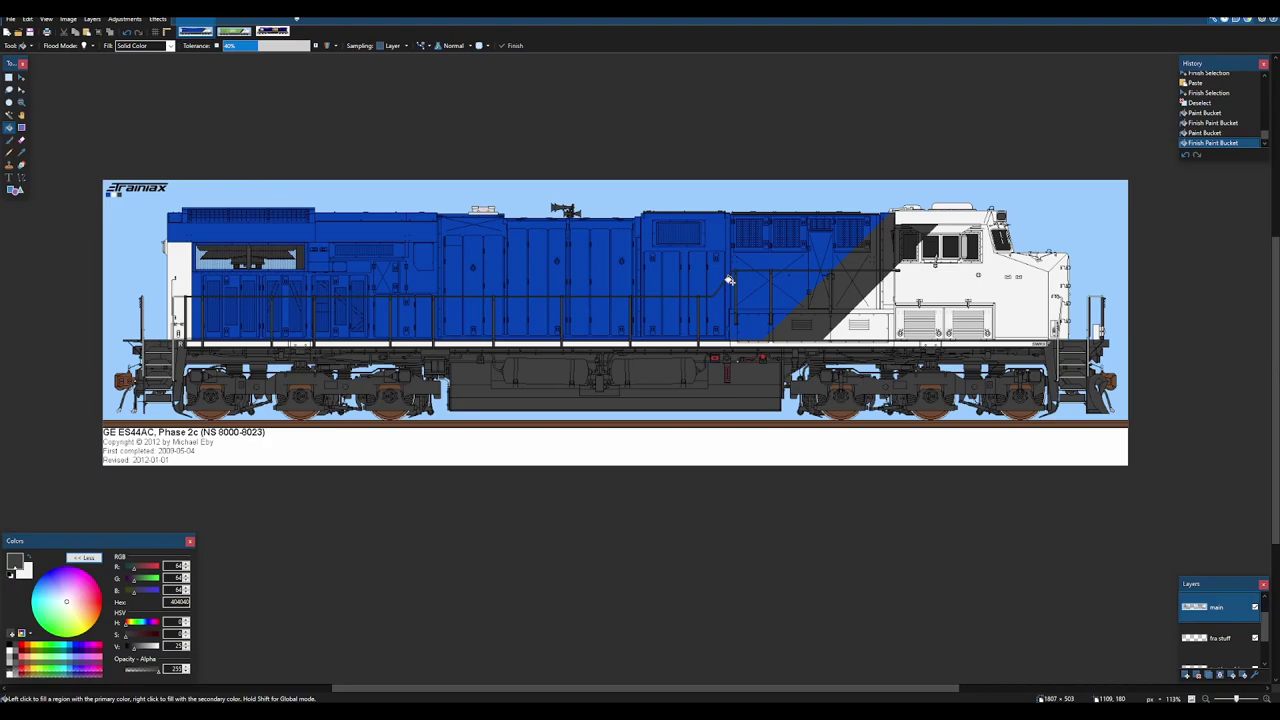
scroll(1220, 645, up, 1)
click(1220, 609)
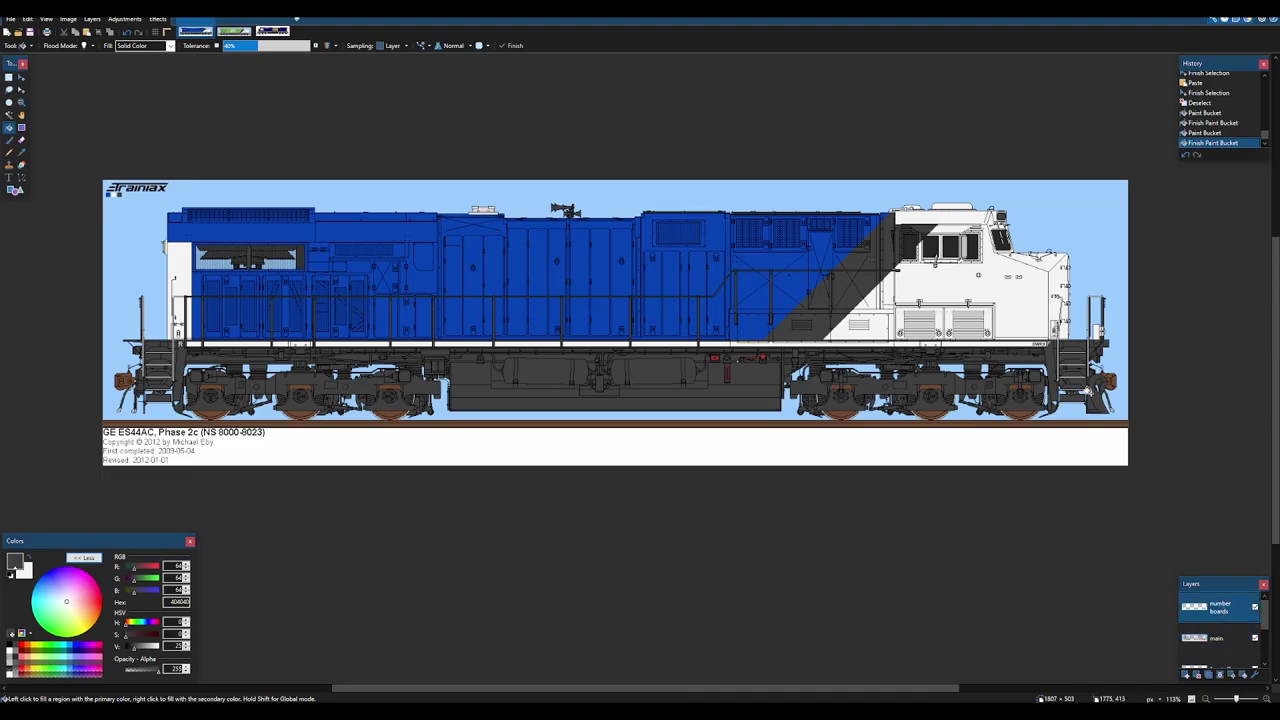
scroll(1008, 244, up, 8)
drag(936, 176, 511, 336)
scroll(511, 336, down, 1)
key(t)
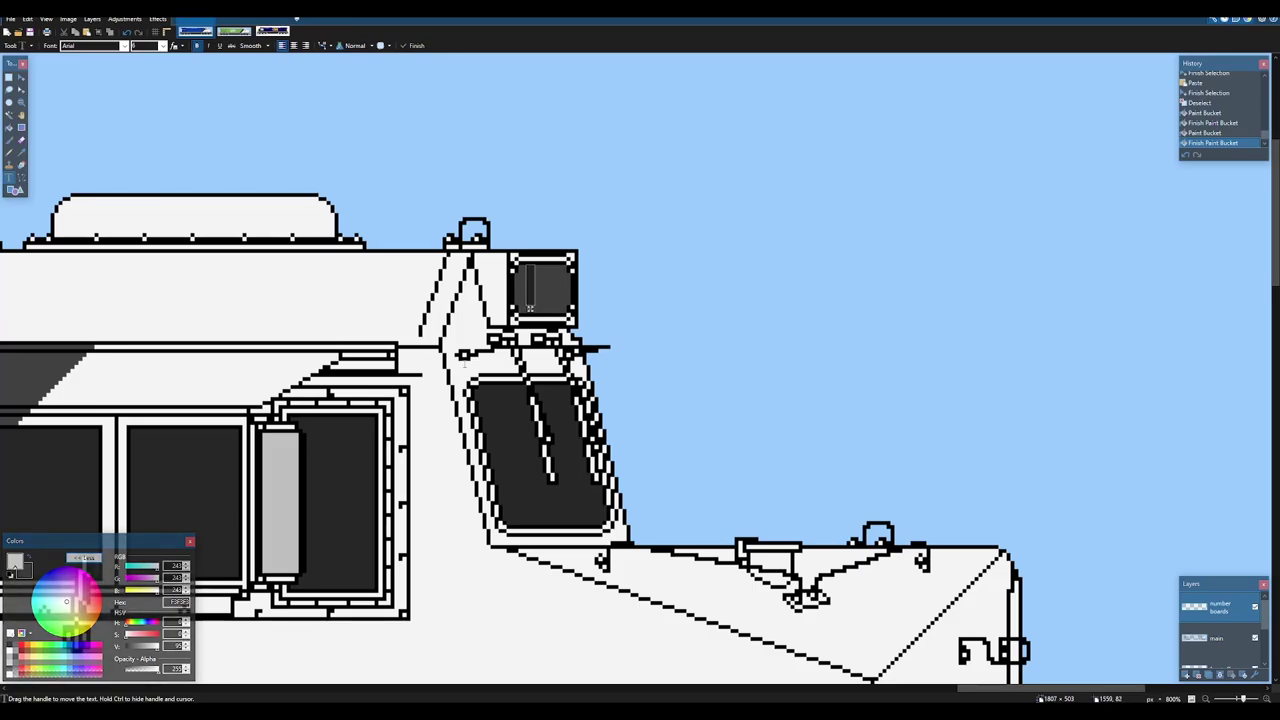
scroll(464, 363, down, 8)
scroll(650, 376, up, 3)
drag(686, 366, 503, 362)
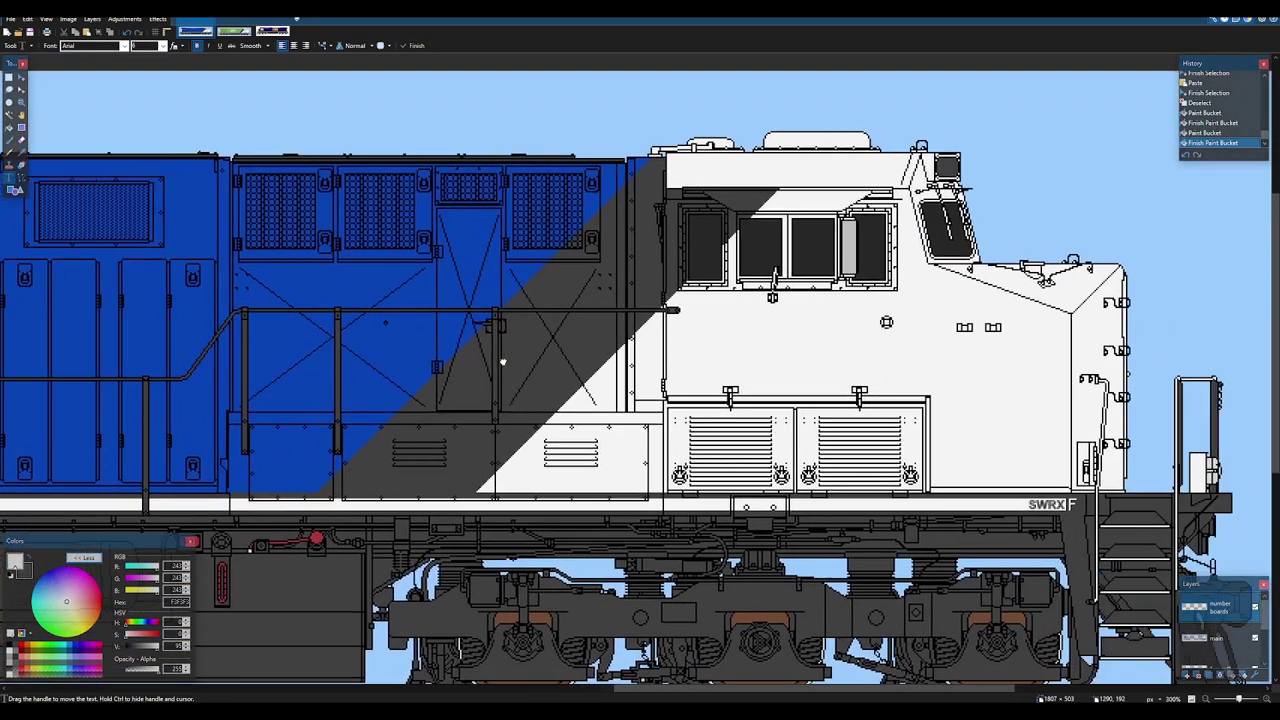
scroll(503, 362, up, 5)
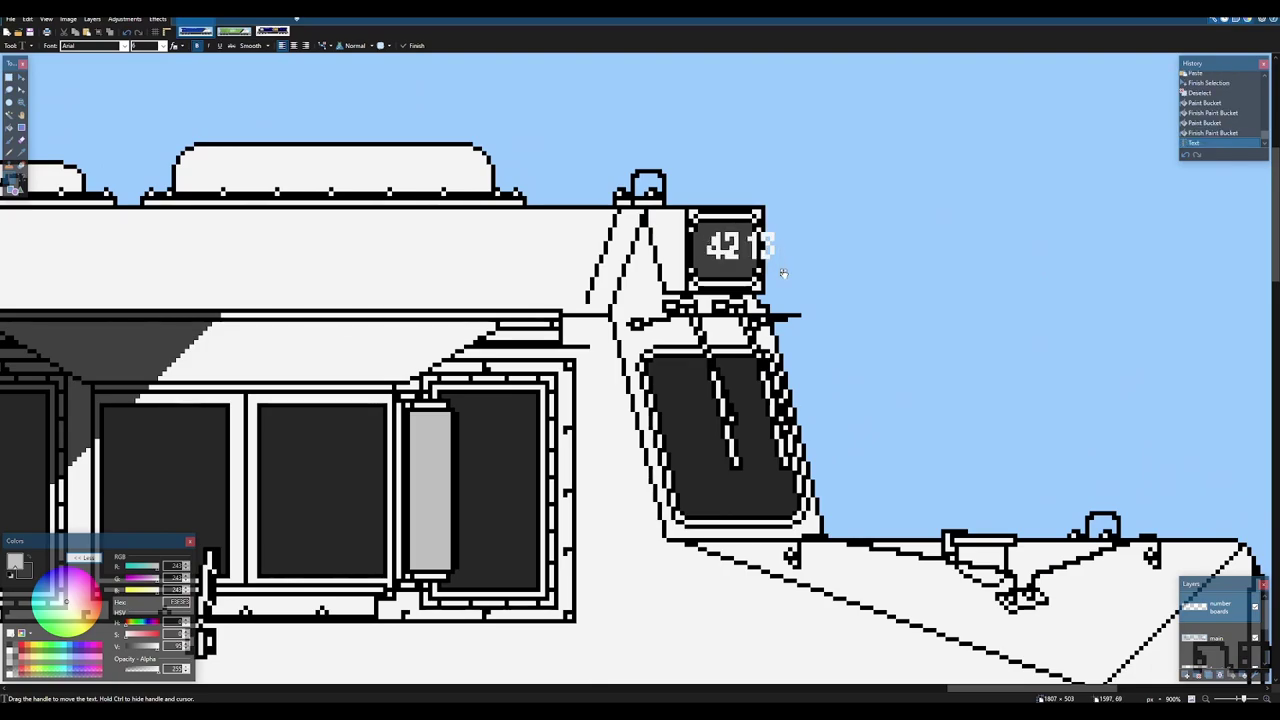
drag(783, 273, 776, 279)
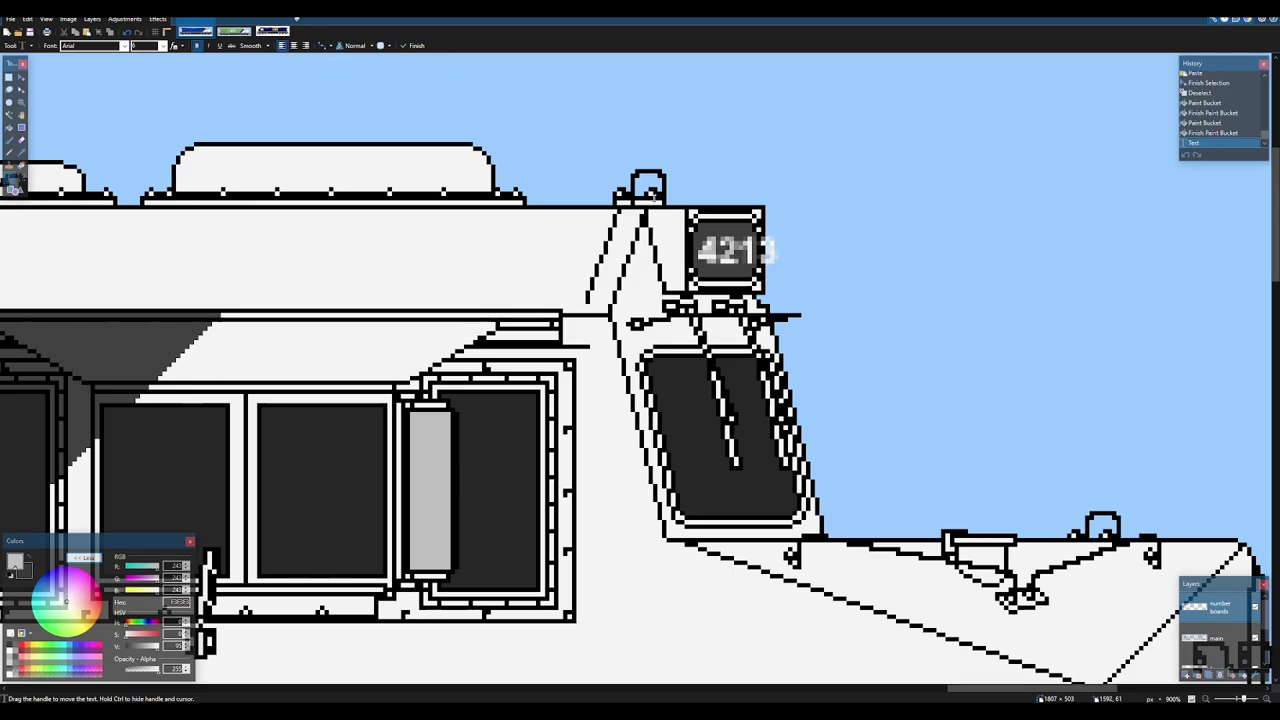
click(123, 46)
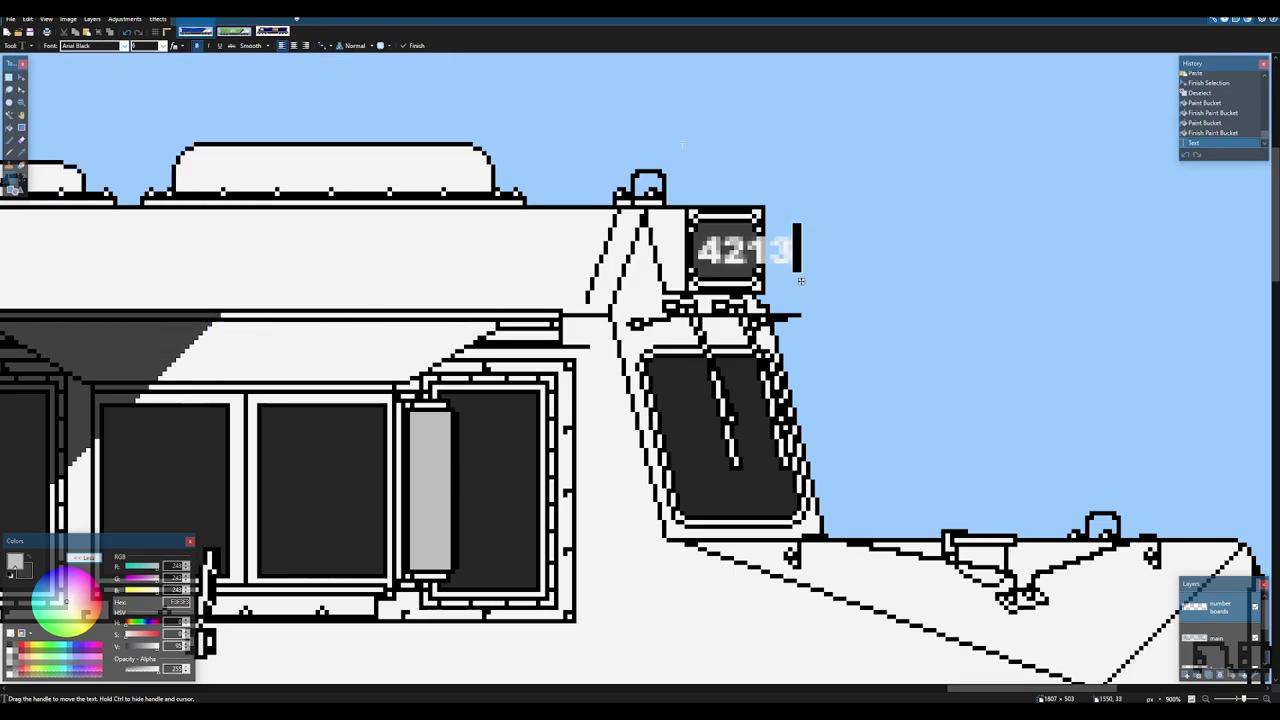
- Squeeze the 4213 text horizontally to 14 pixels so it fits inside the front number board, and deselect it
scroll(800, 281, up, 3)
key(s)
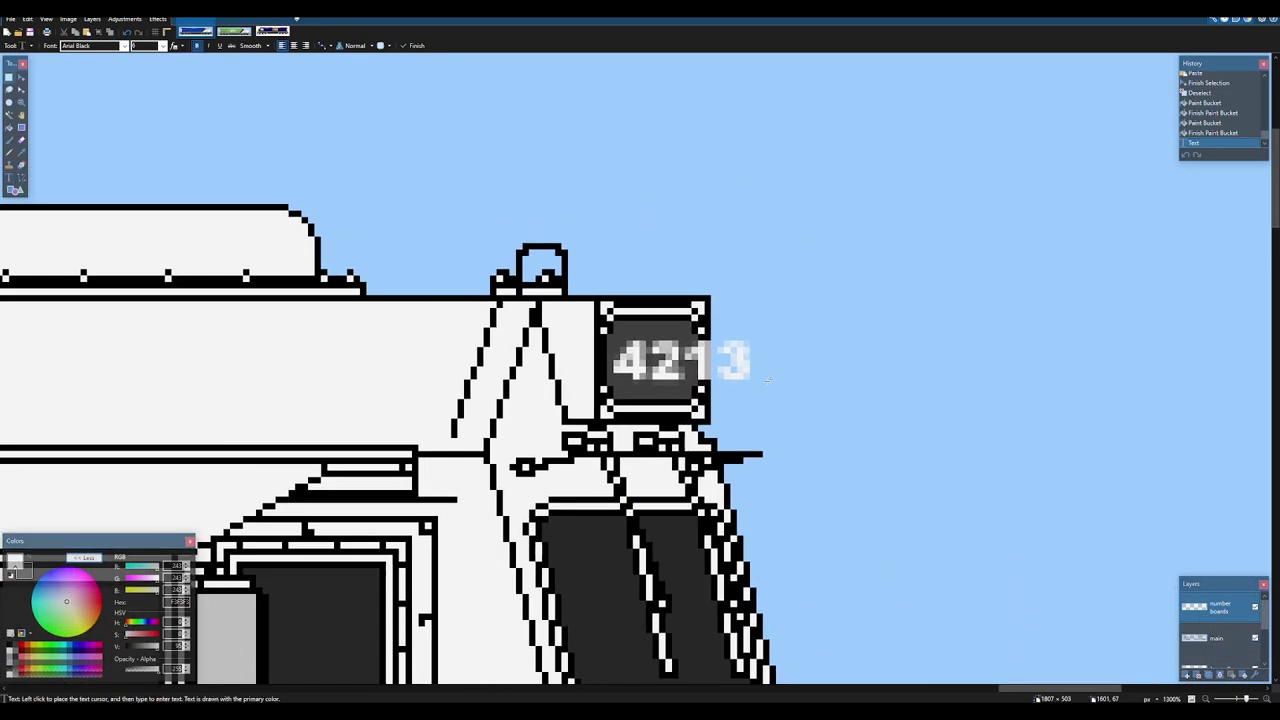
drag(768, 385, 607, 327)
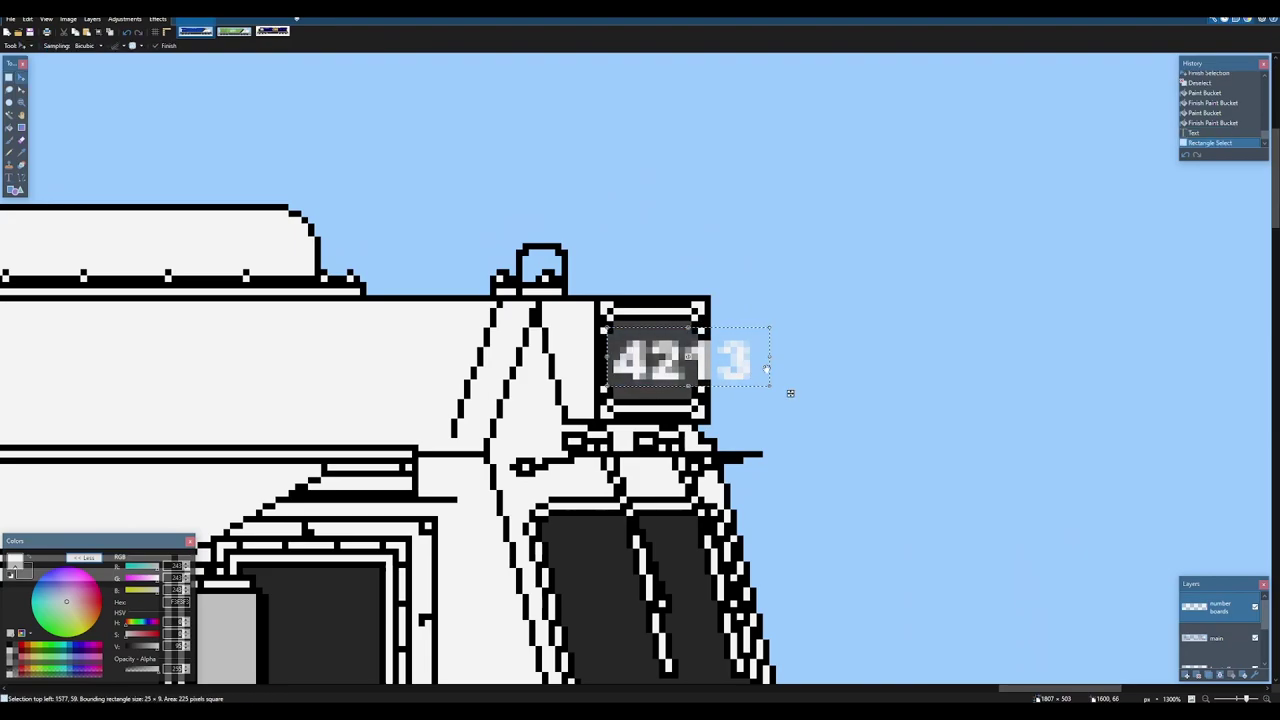
drag(769, 358, 697, 358)
scroll(697, 358, down, 5)
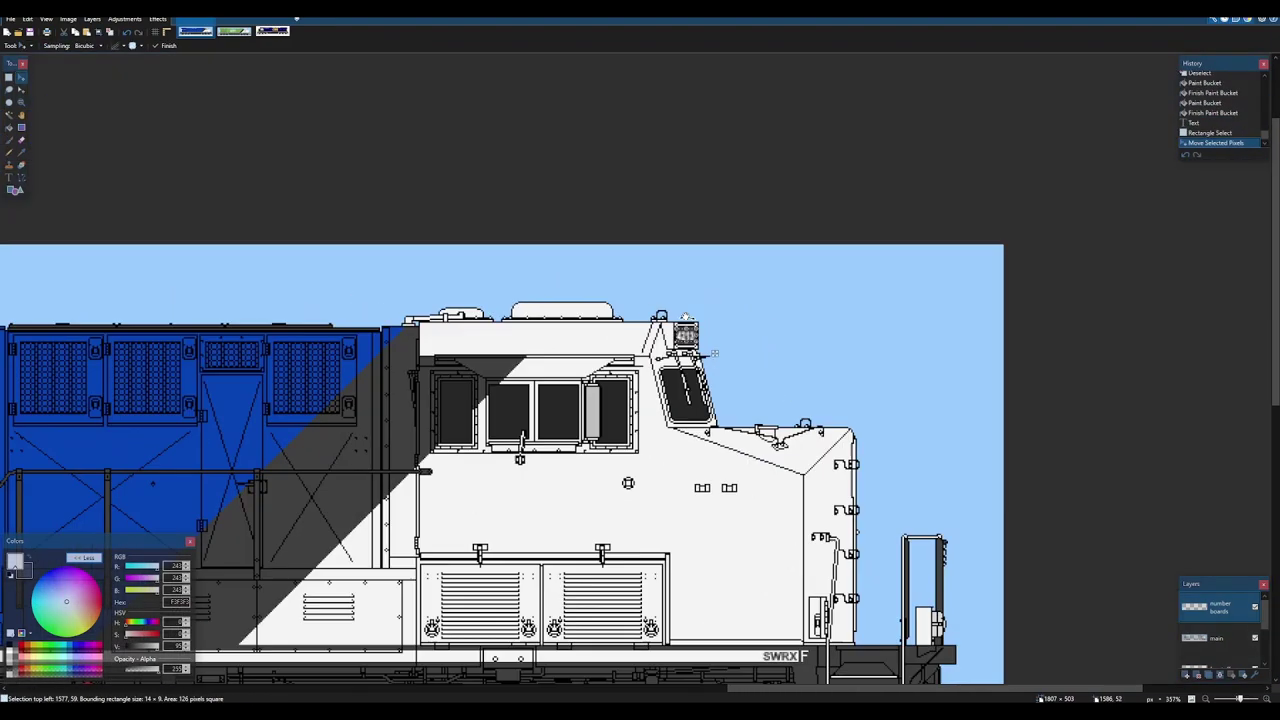
scroll(686, 316, down, 5)
key(ctrl+d)
drag(336, 313, 741, 310)
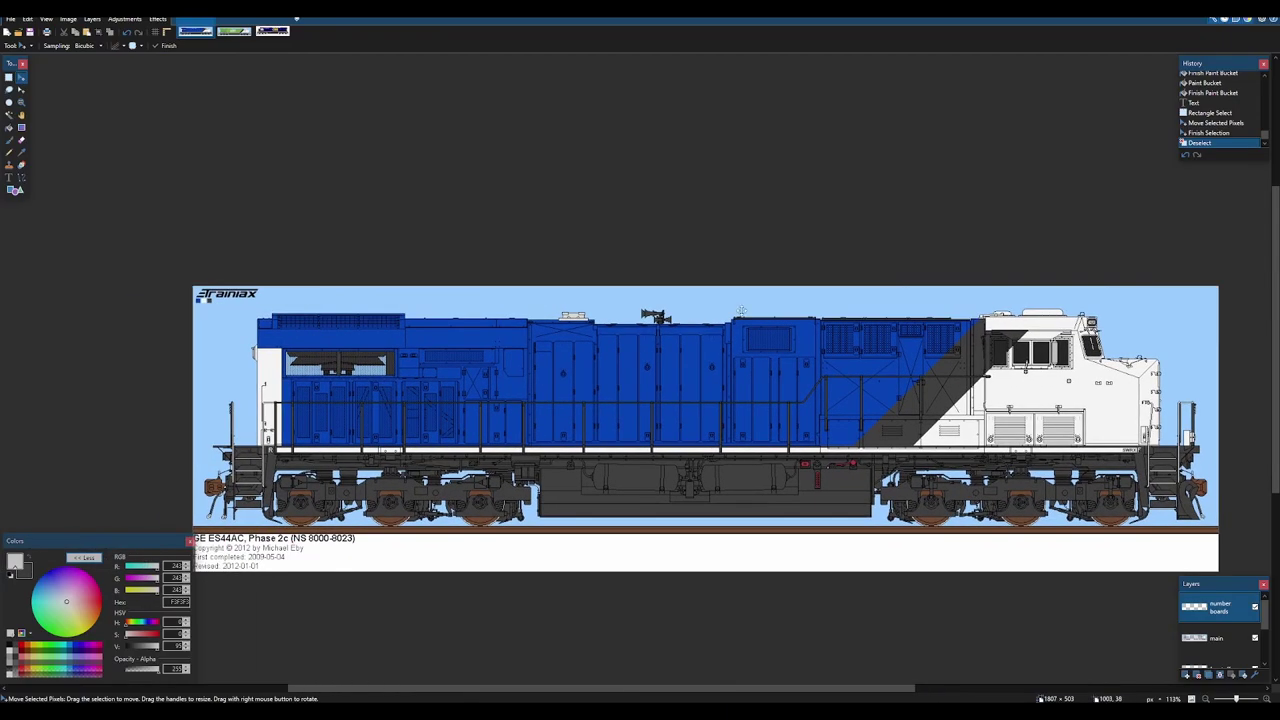
- Try narrowing the squeezed number slightly from its left edge, and undo that change
scroll(1043, 314, up, 10)
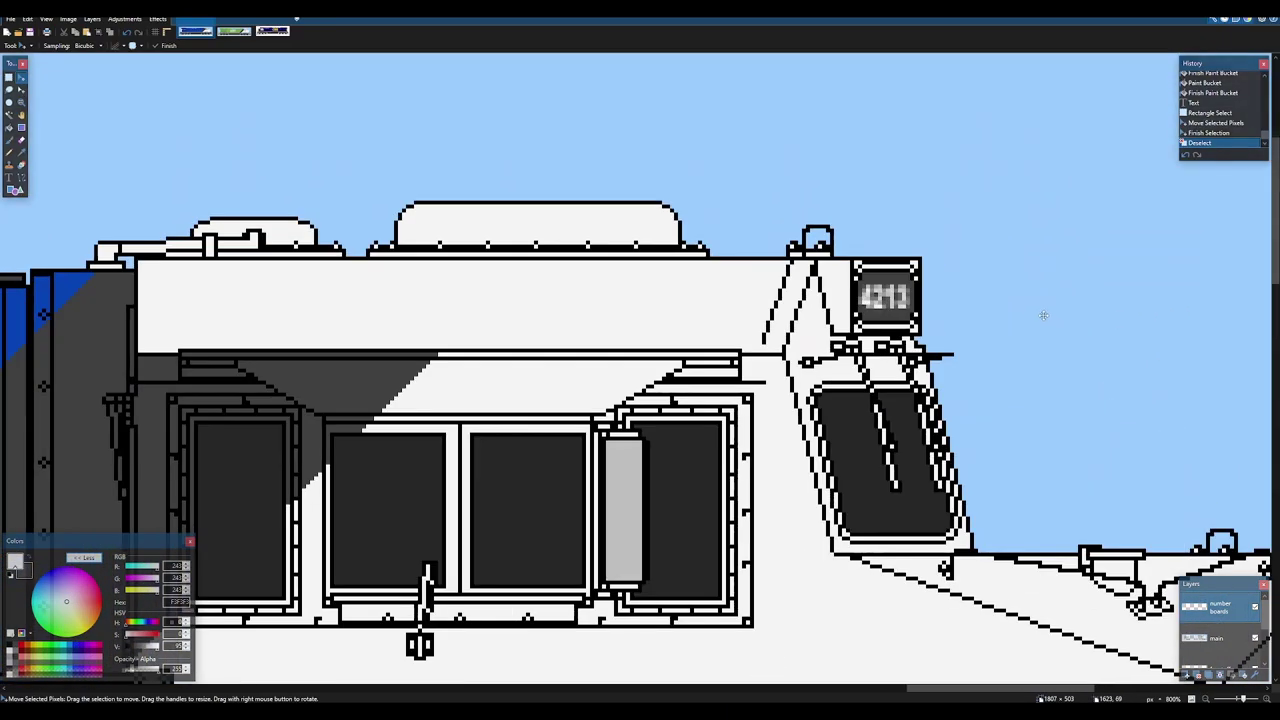
scroll(941, 286, up, 2)
key(s)
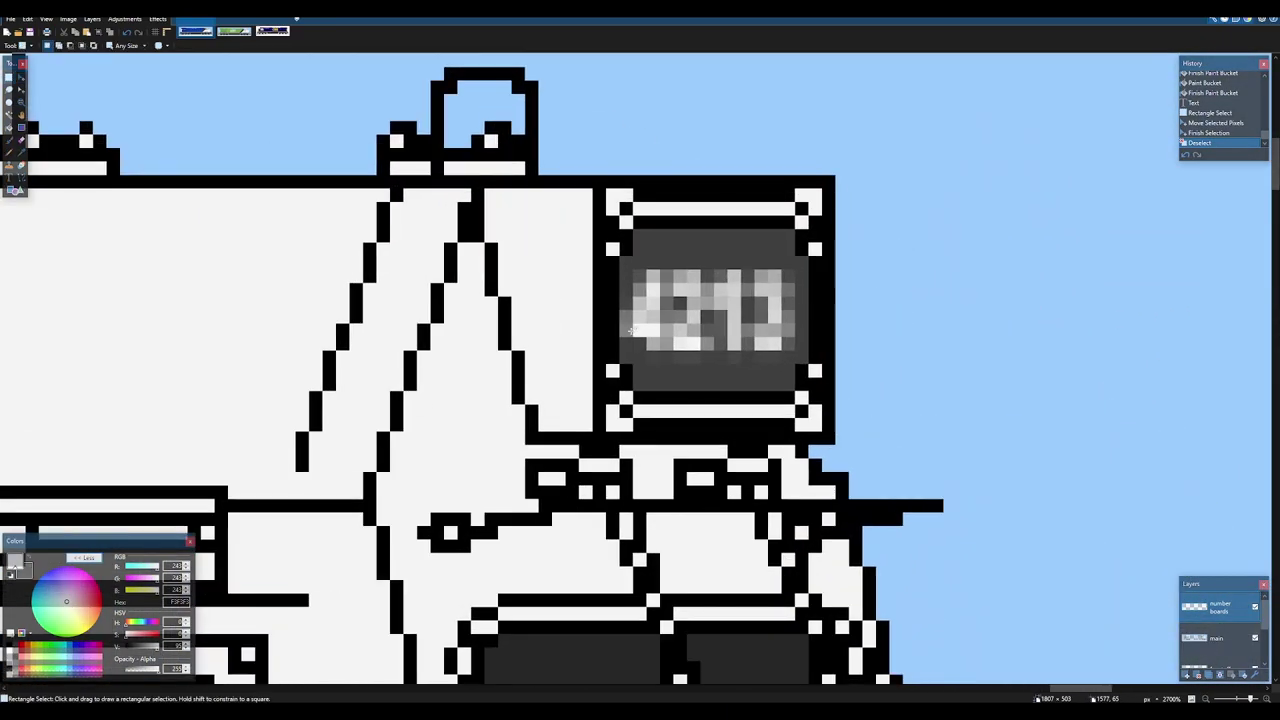
drag(619, 272, 796, 353)
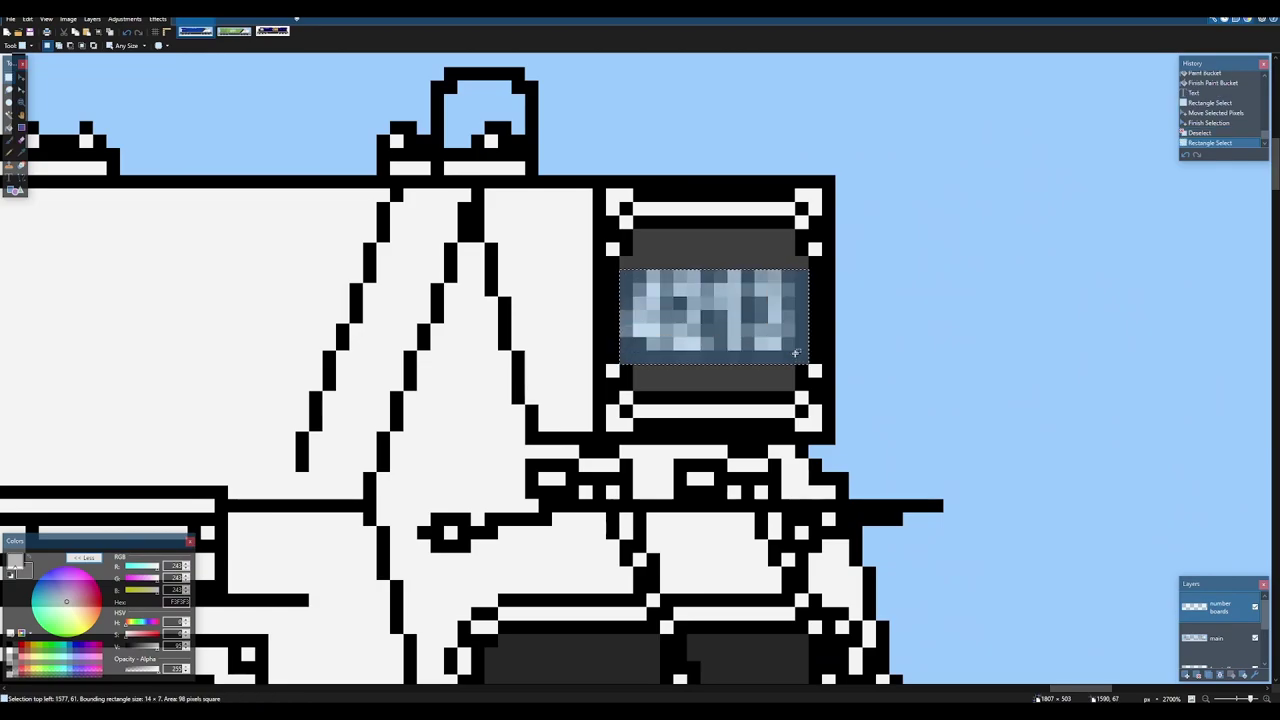
key(m)
drag(630, 318, 632, 317)
key(ctrl+d)
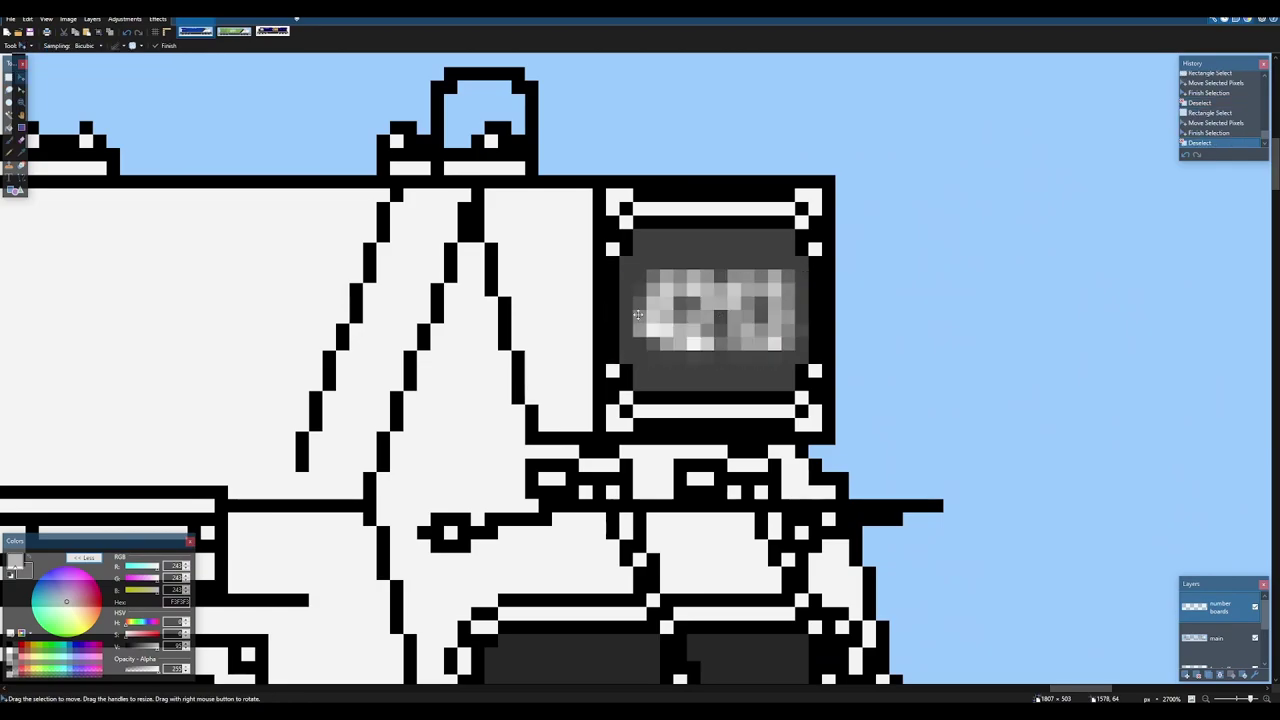
scroll(620, 295, down, 9)
scroll(632, 284, up, 3)
key(ctrl+z)
scroll(638, 280, up, 2)
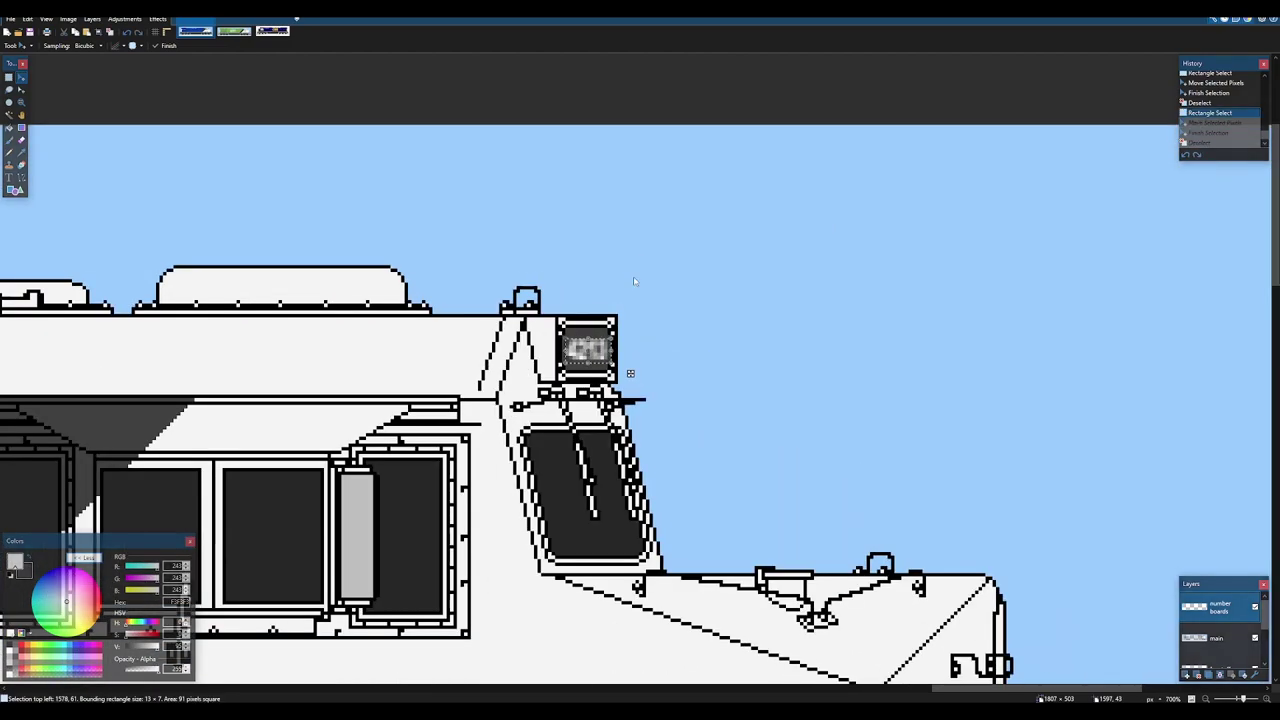
- Erase the squeezed number and enter 4213 again in Arial Black on the front number board
key(Delete)
scroll(503, 352, up, 5)
key(t)
click(503, 352)
text(4)
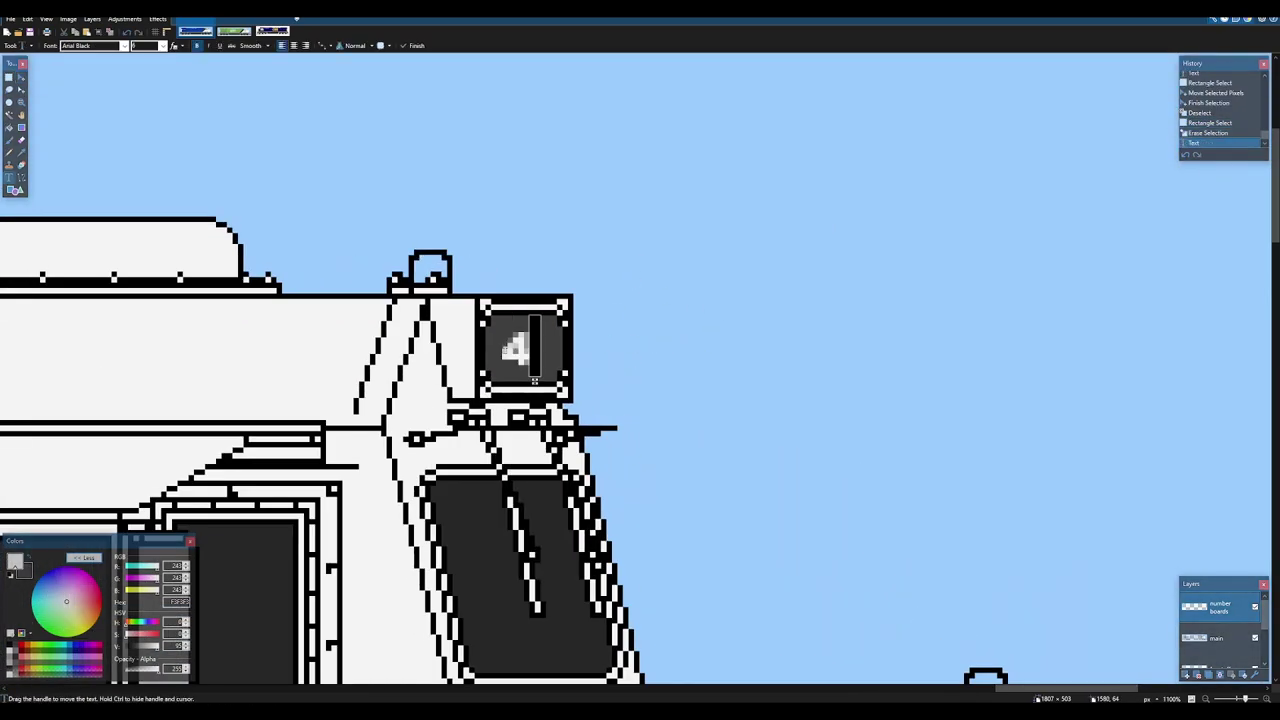
text(313)
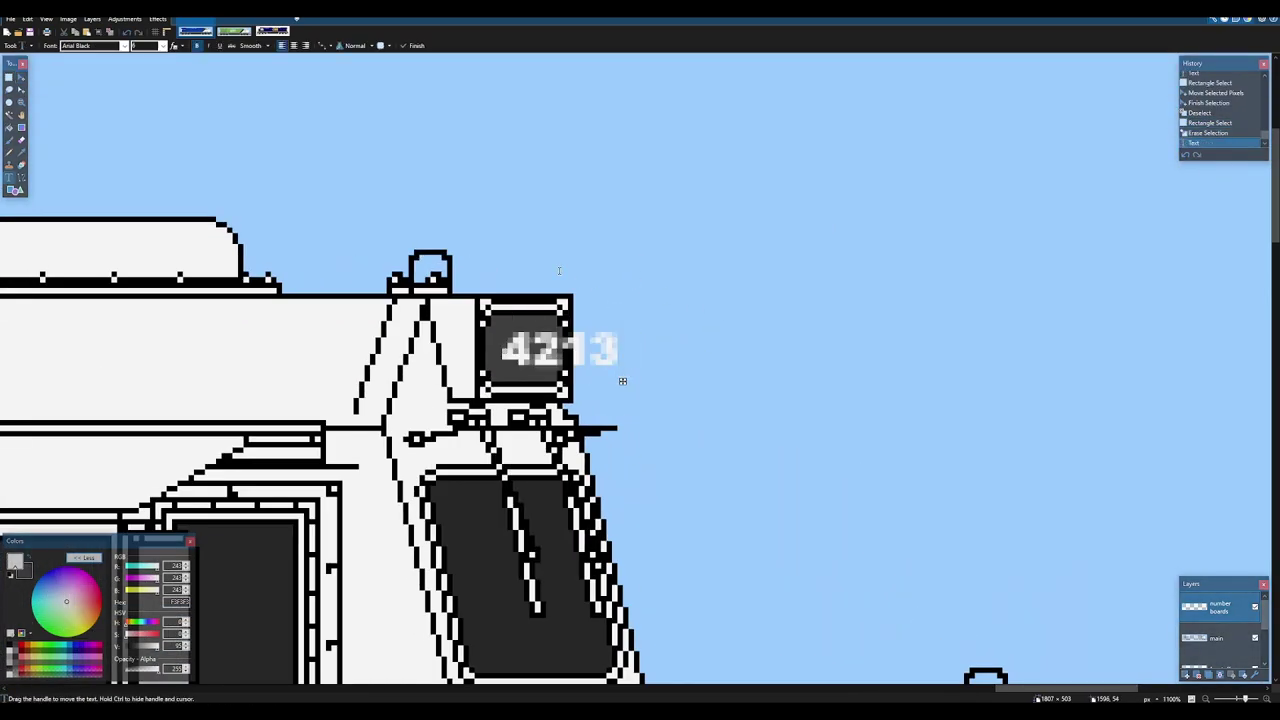
- Move the 4213 text to the left edge of the front number board, squeeze it to 13 pixels wide, and deselect it
drag(622, 380, 449, 311)
scroll(614, 376, up, 1)
key(s)
key(m)
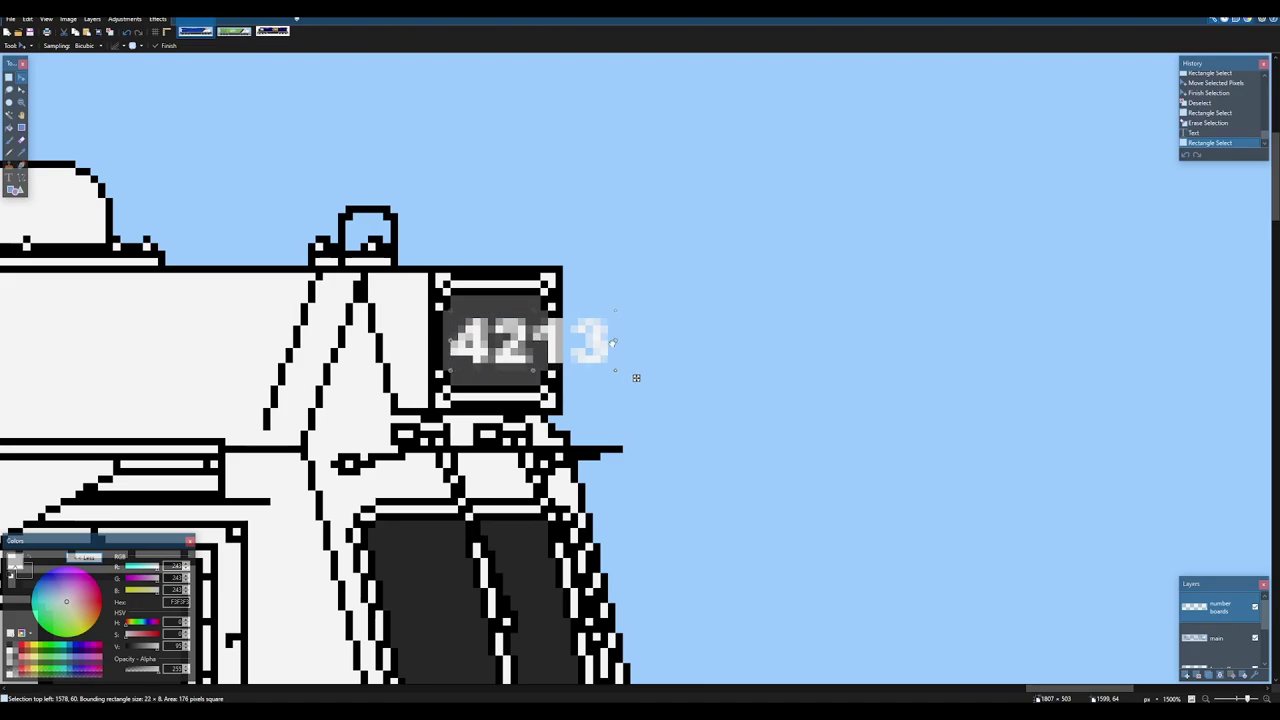
drag(612, 343, 543, 343)
key(ctrl+d)
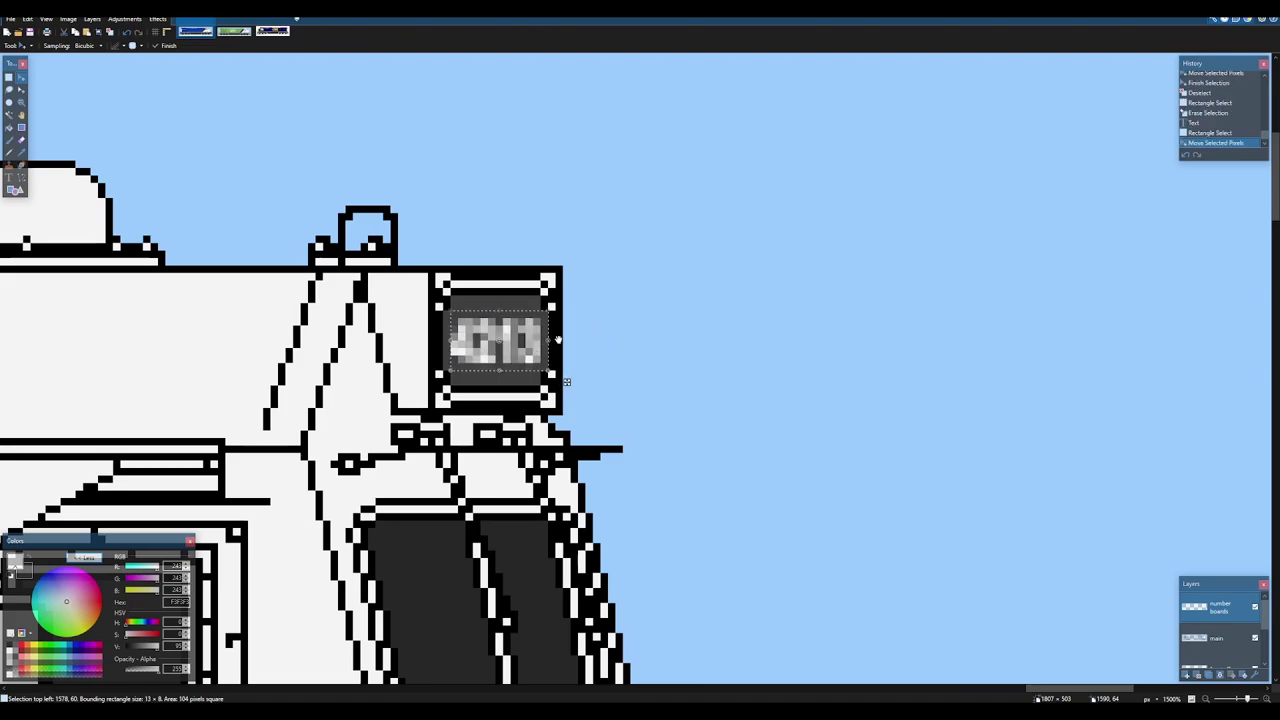
- Add dark gray 404040 text 4213 in Arial Black on the white panel at the locomotive's rear end
scroll(543, 343, down, 10)
drag(415, 287, 894, 306)
scroll(412, 311, down, 1)
drag(150, 312, 550, 316)
scroll(556, 317, up, 8)
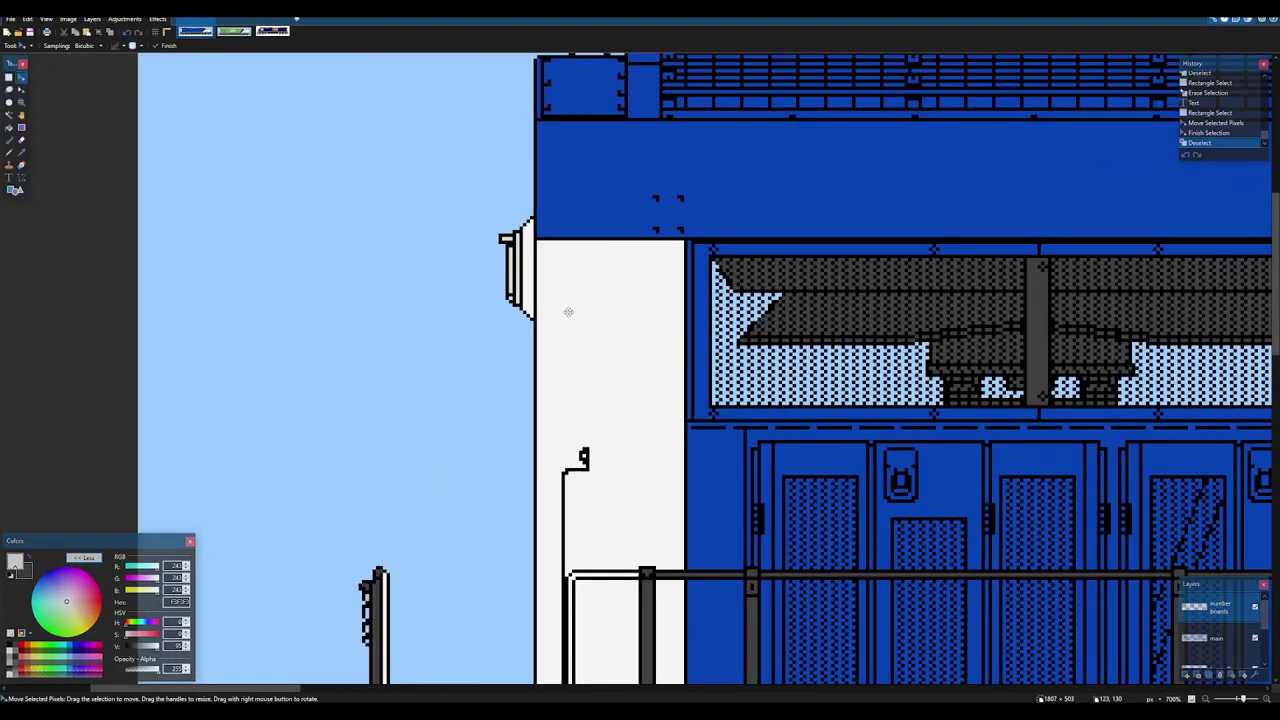
key(t)
click(567, 286)
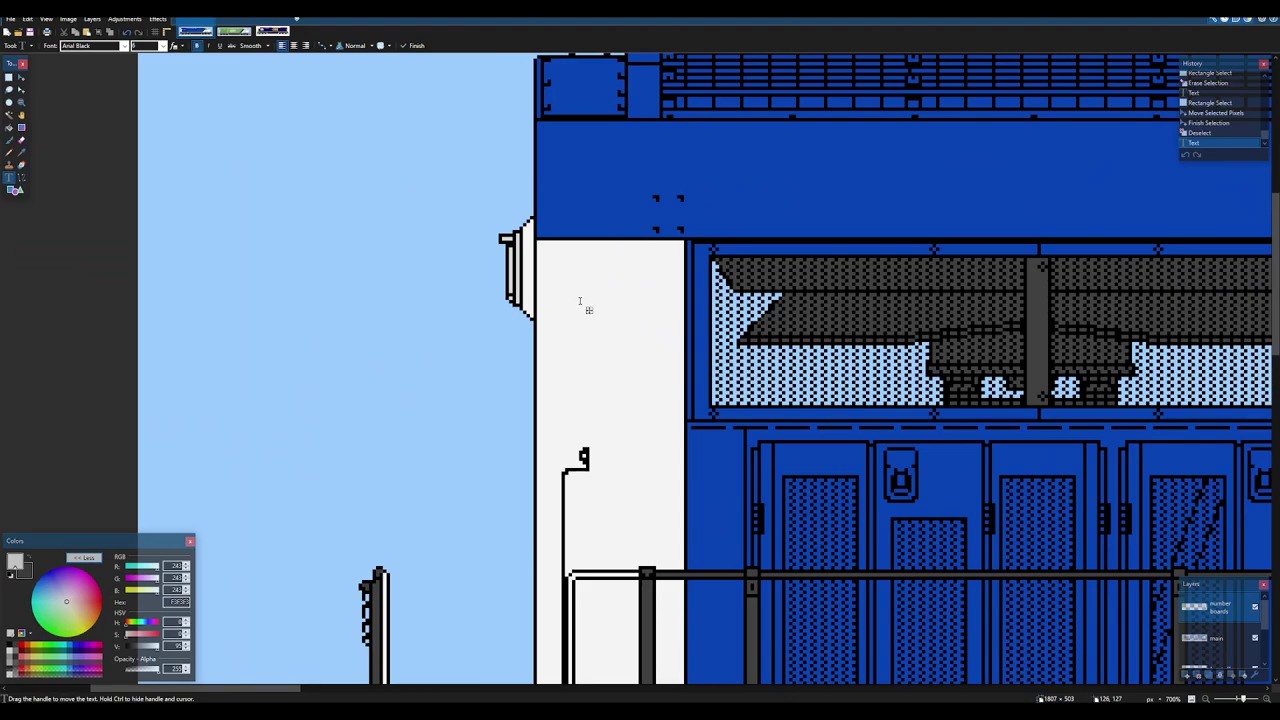
click(29, 557)
text(4213)
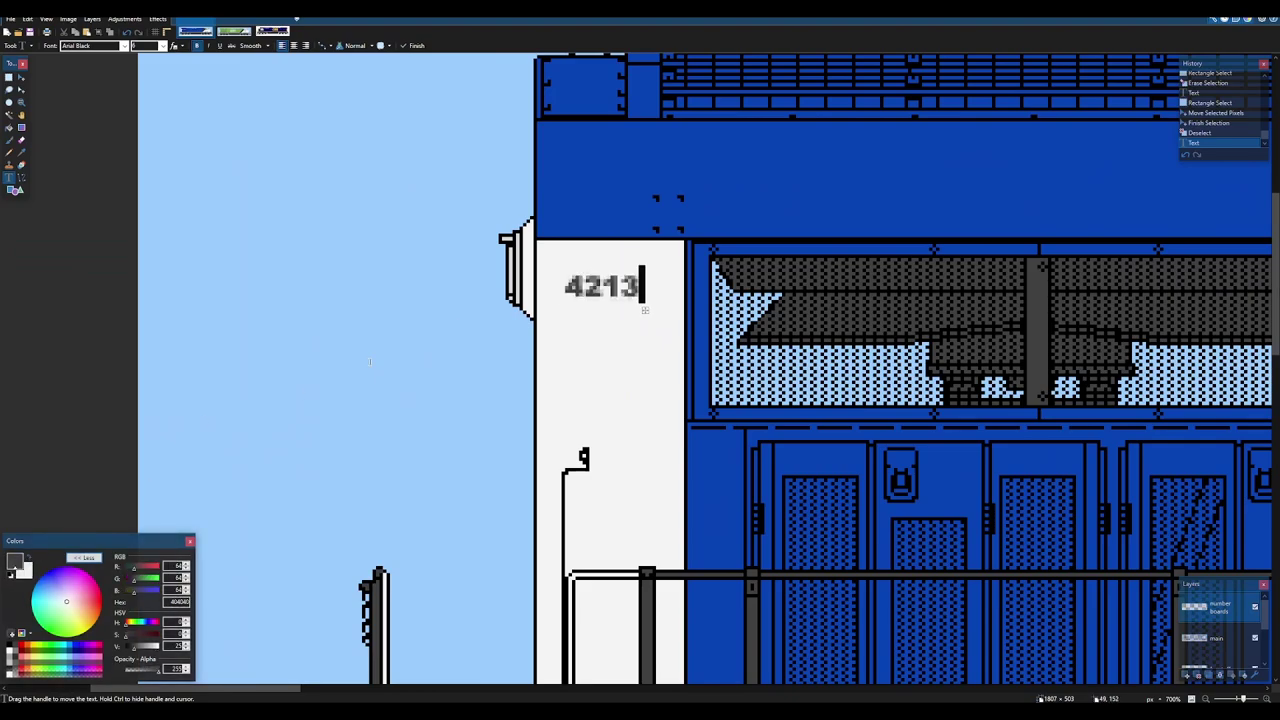
- Set the rear number's font size to 12 and move it closer to the white panel's upper-left corner
click(163, 46)
click(147, 100)
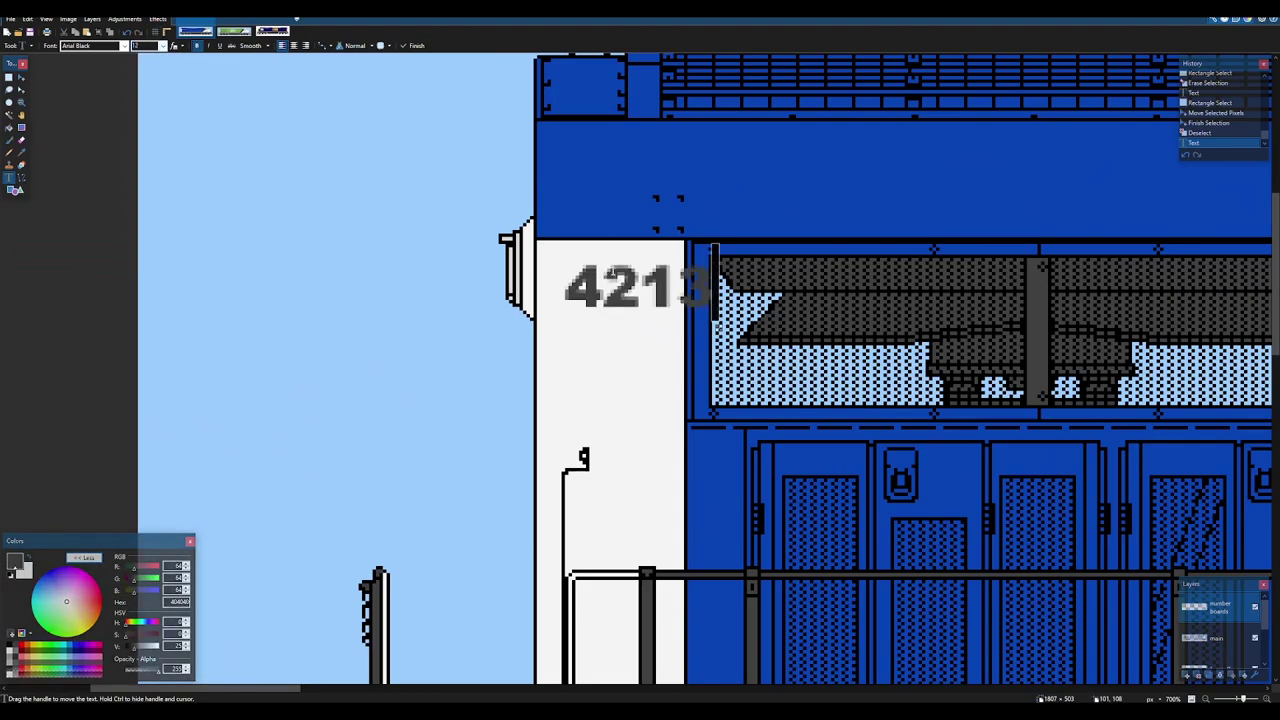
drag(718, 325, 700, 316)
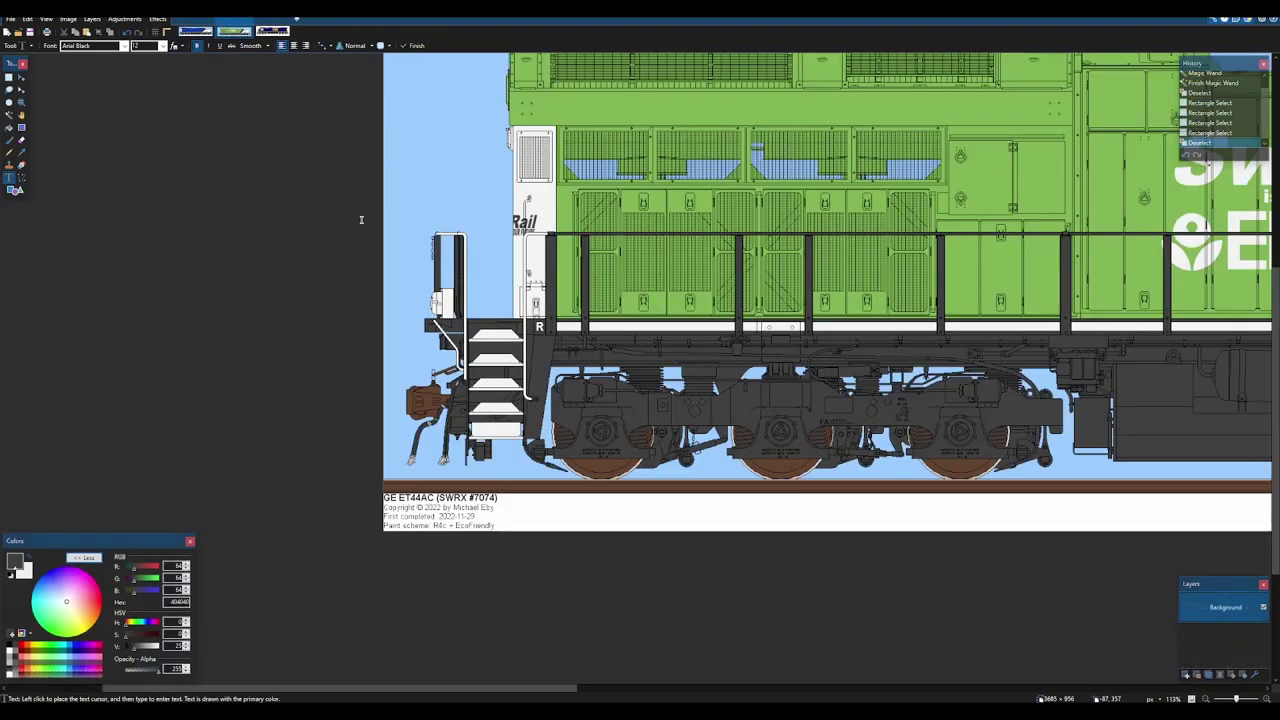
- Examine the lettering and layout of the white rear end panel on the green SWRX 7074 reference drawing
scroll(543, 207, up, 5)
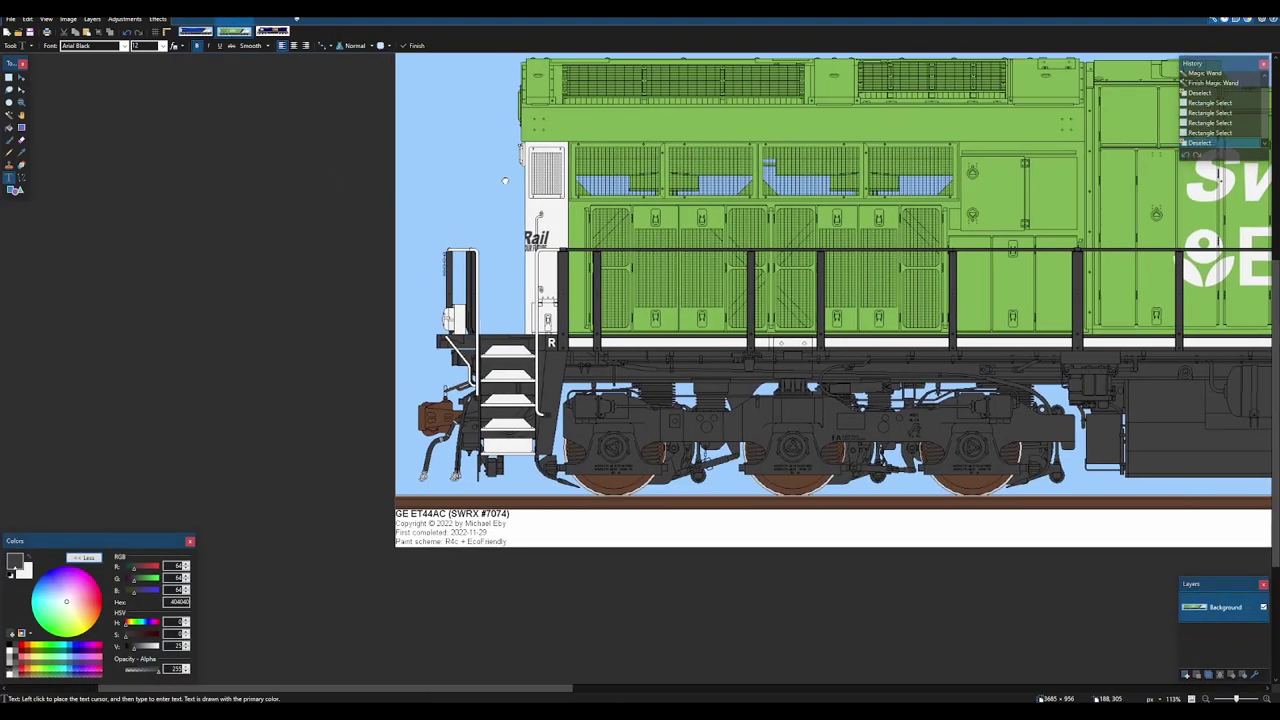
scroll(543, 207, up, 3)
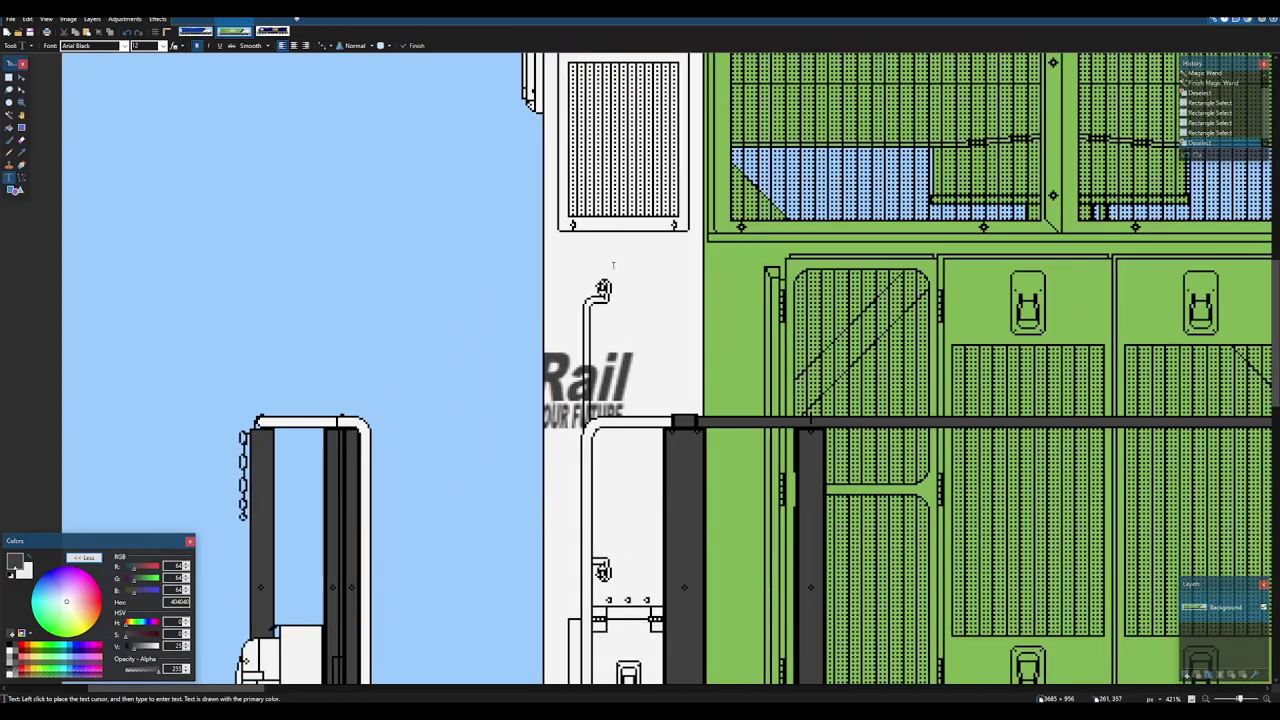
scroll(560, 204, down, 3)
scroll(573, 202, down, 4)
scroll(686, 242, up, 5)
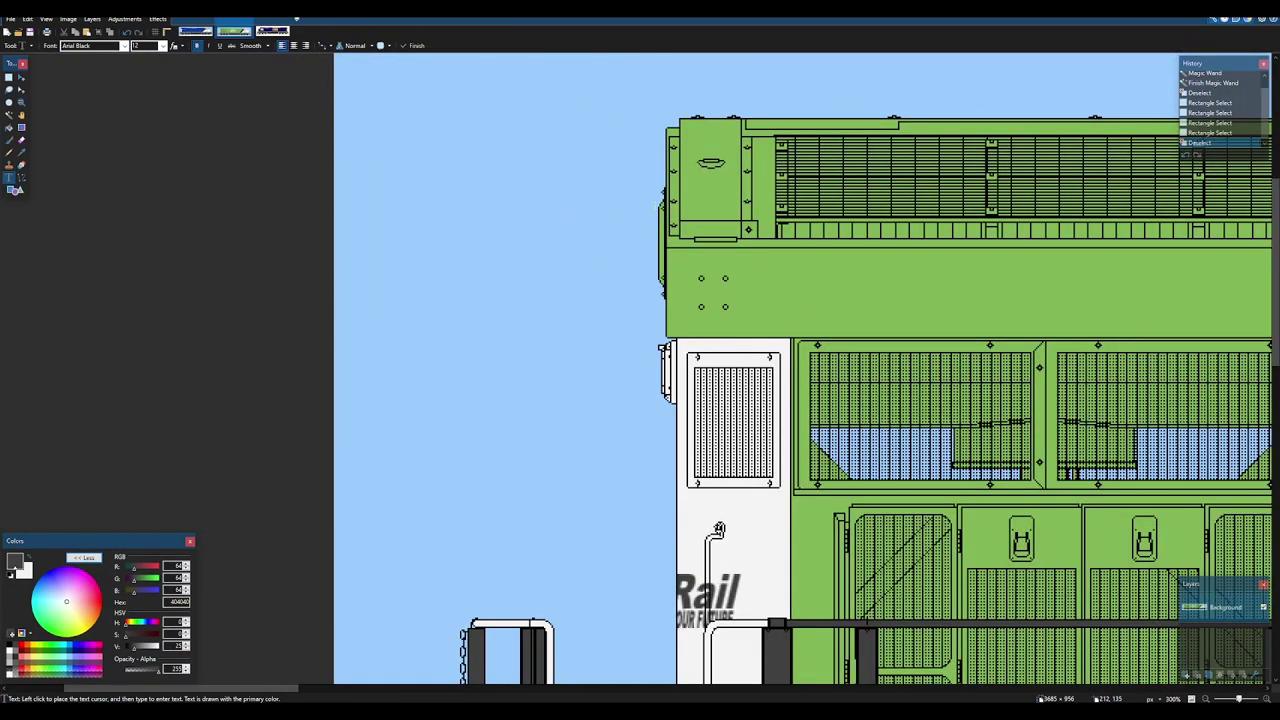
scroll(533, 487, down, 4)
- Back in the blue locomotive drawing, set the rear 4213 text's font size to 8 and commit it
click(186, 31)
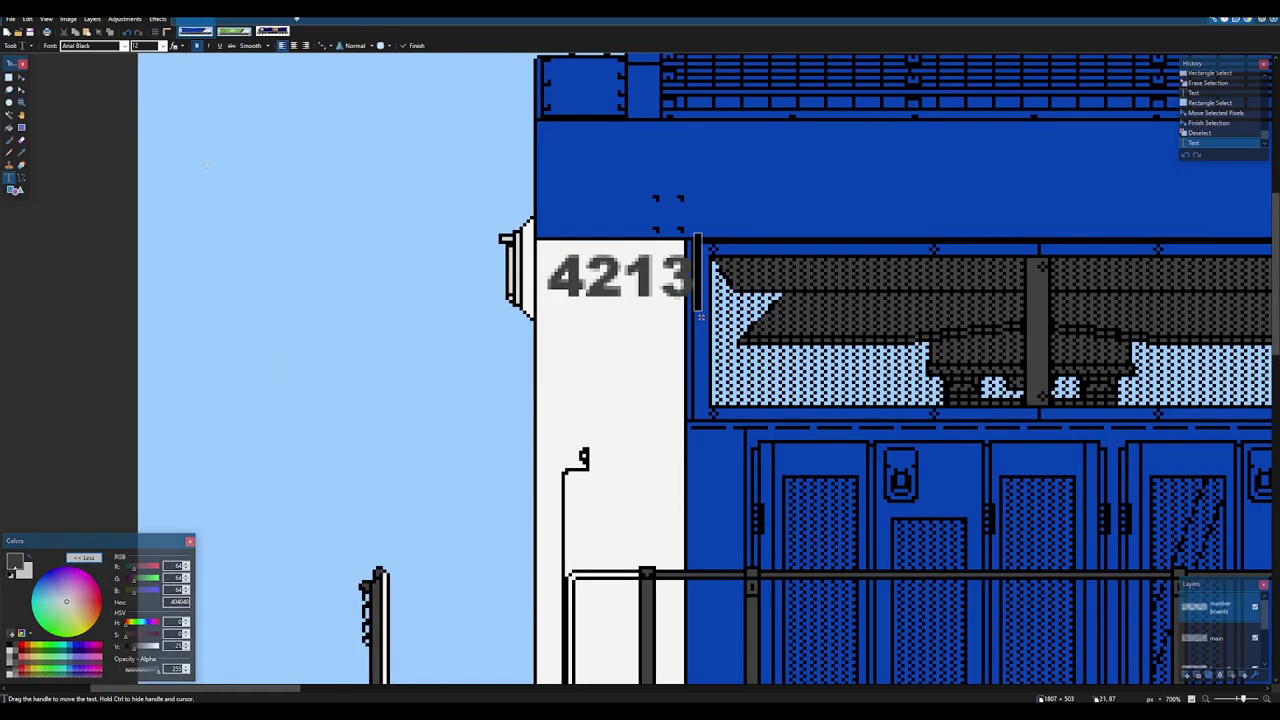
click(163, 46)
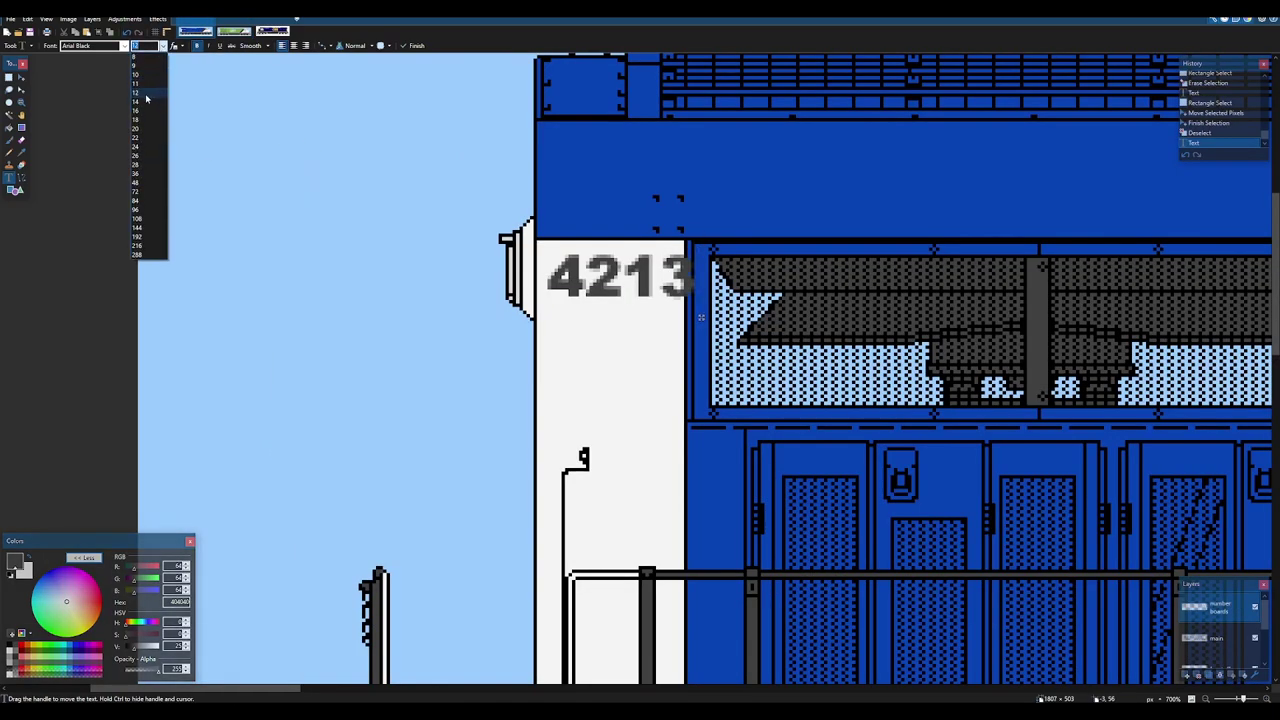
click(141, 57)
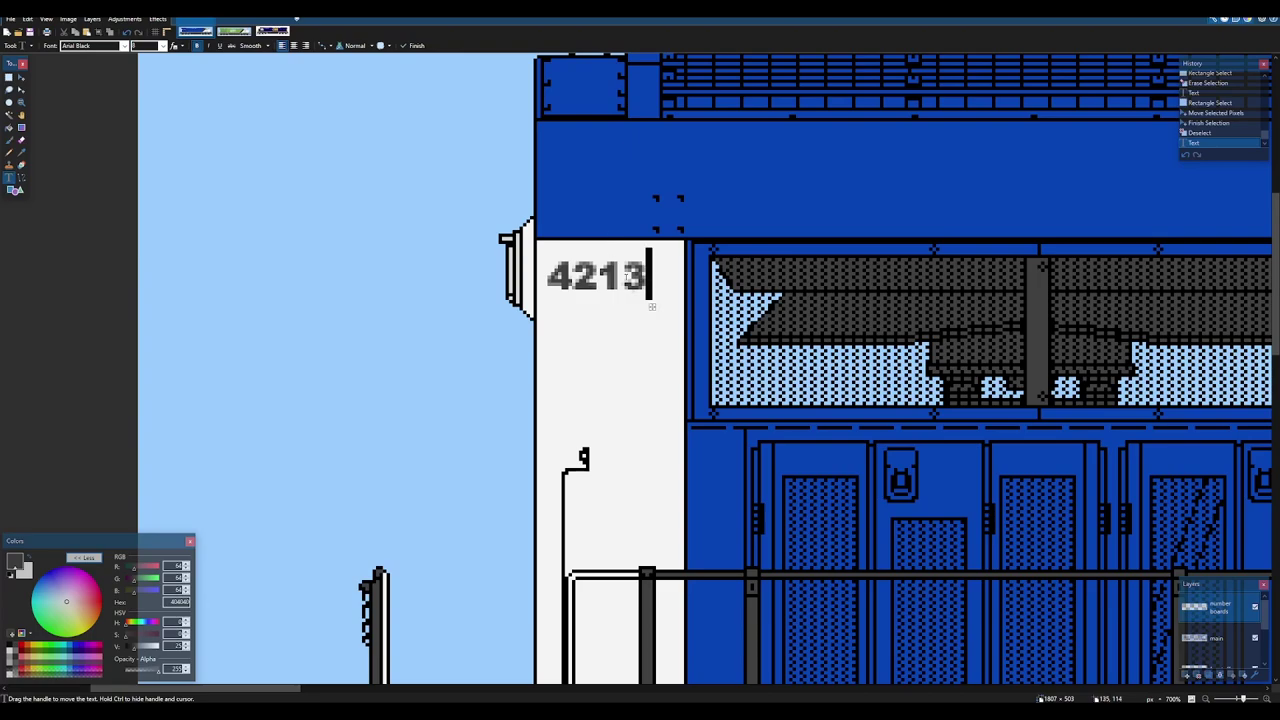
key(Escape)
- Select the rear 4213 number, narrow it slightly from its right edge, and deselect it
key(s)
drag(656, 296, 540, 246)
key(m)
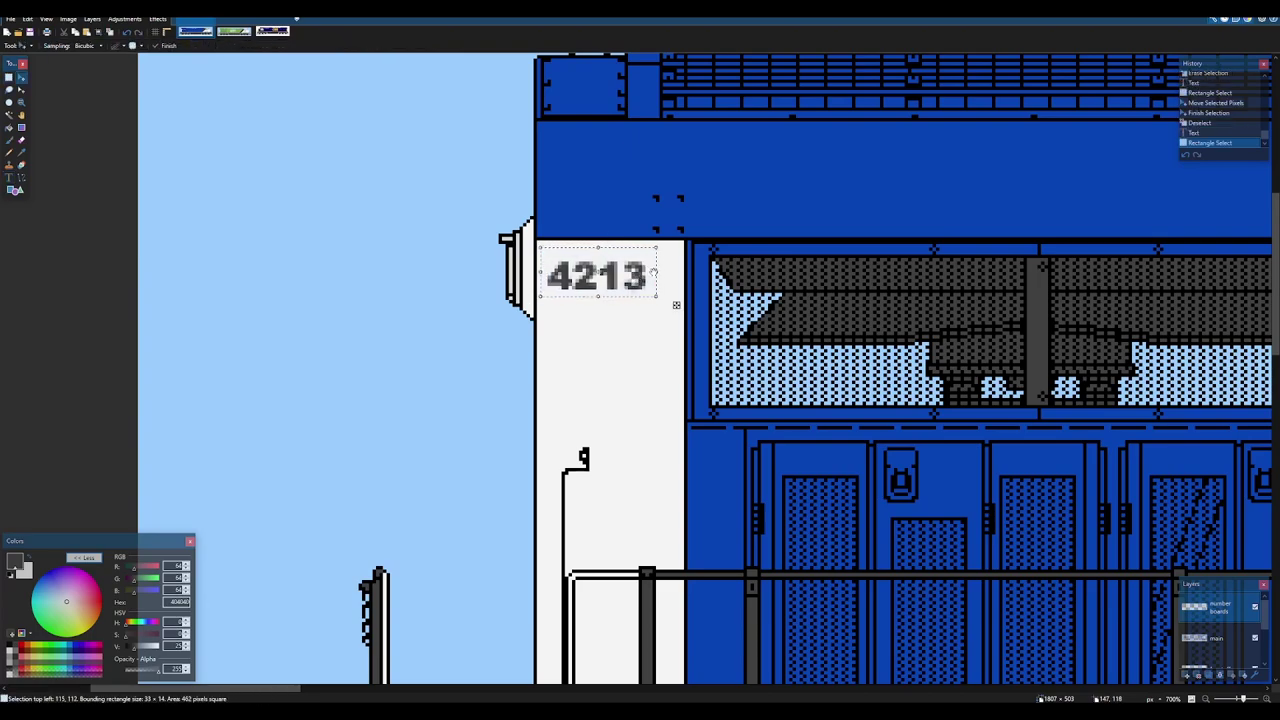
drag(649, 272, 639, 271)
key(ctrl+d)
- Review the rear number's appearance and the whole side of the blue locomotive
scroll(647, 261, down, 6)
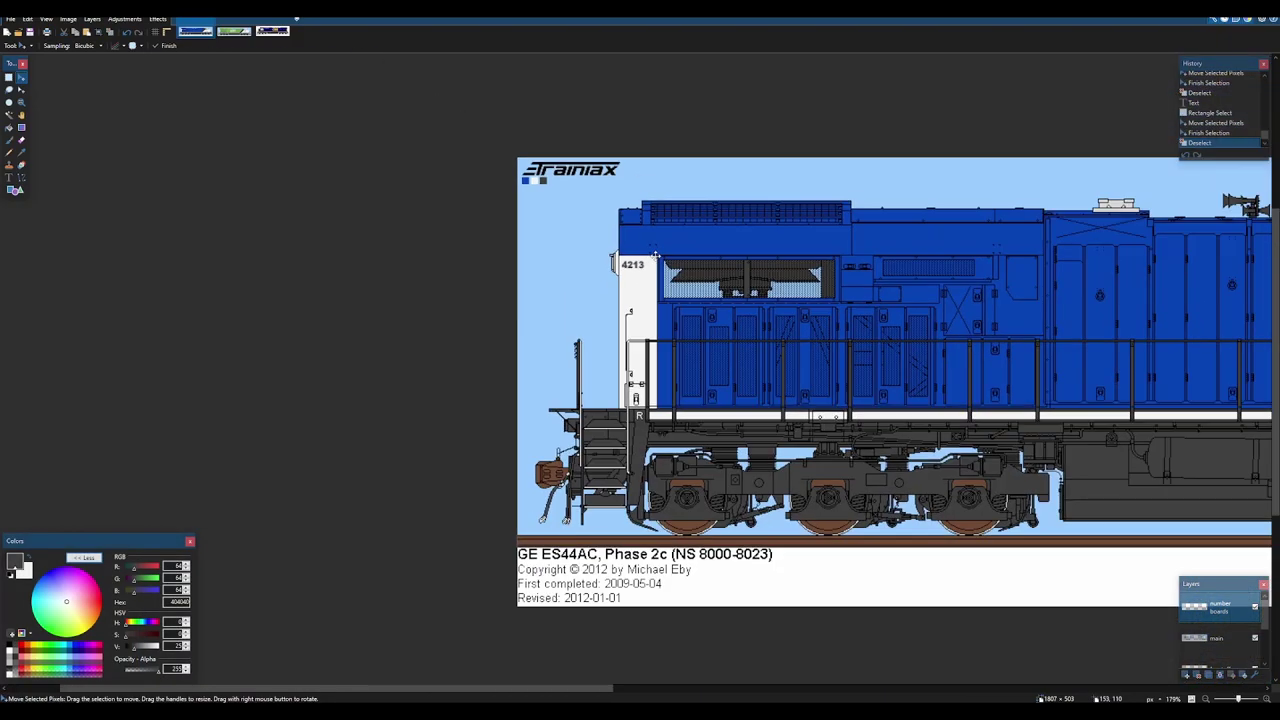
scroll(715, 211, up, 4)
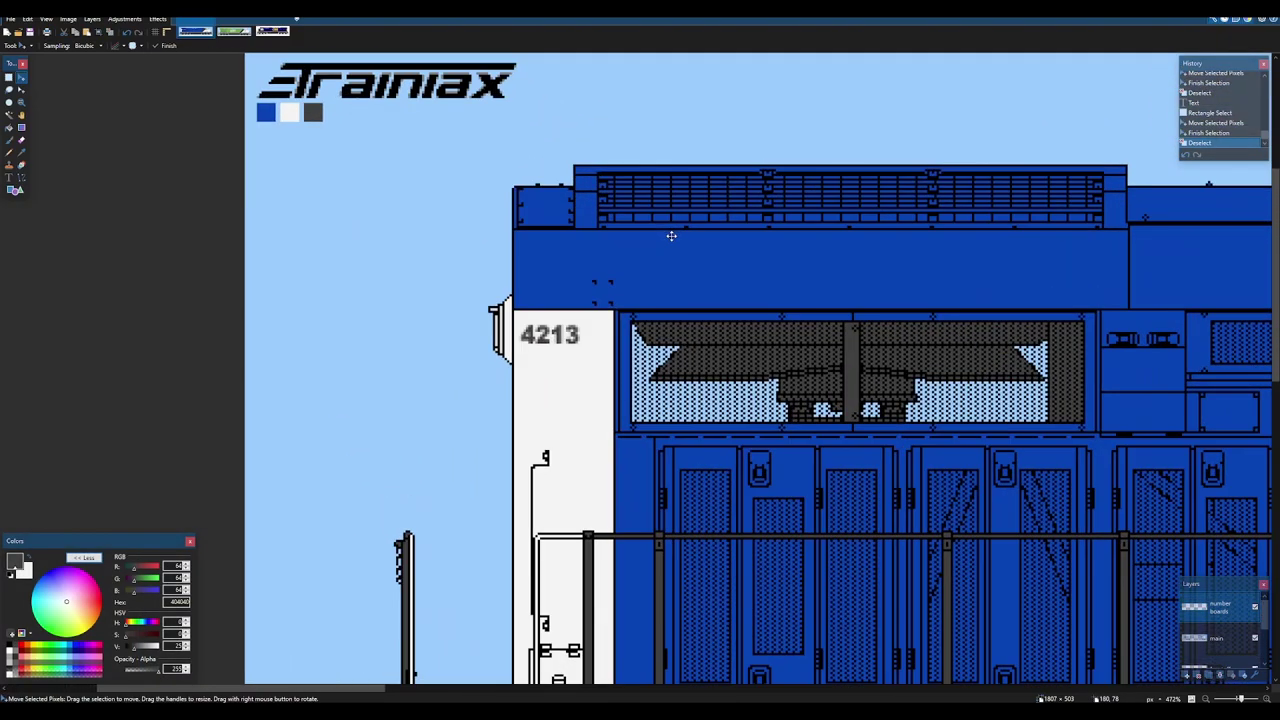
scroll(702, 296, down, 3)
scroll(688, 278, down, 1)
drag(1159, 340, 369, 283)
scroll(369, 283, down, 1)
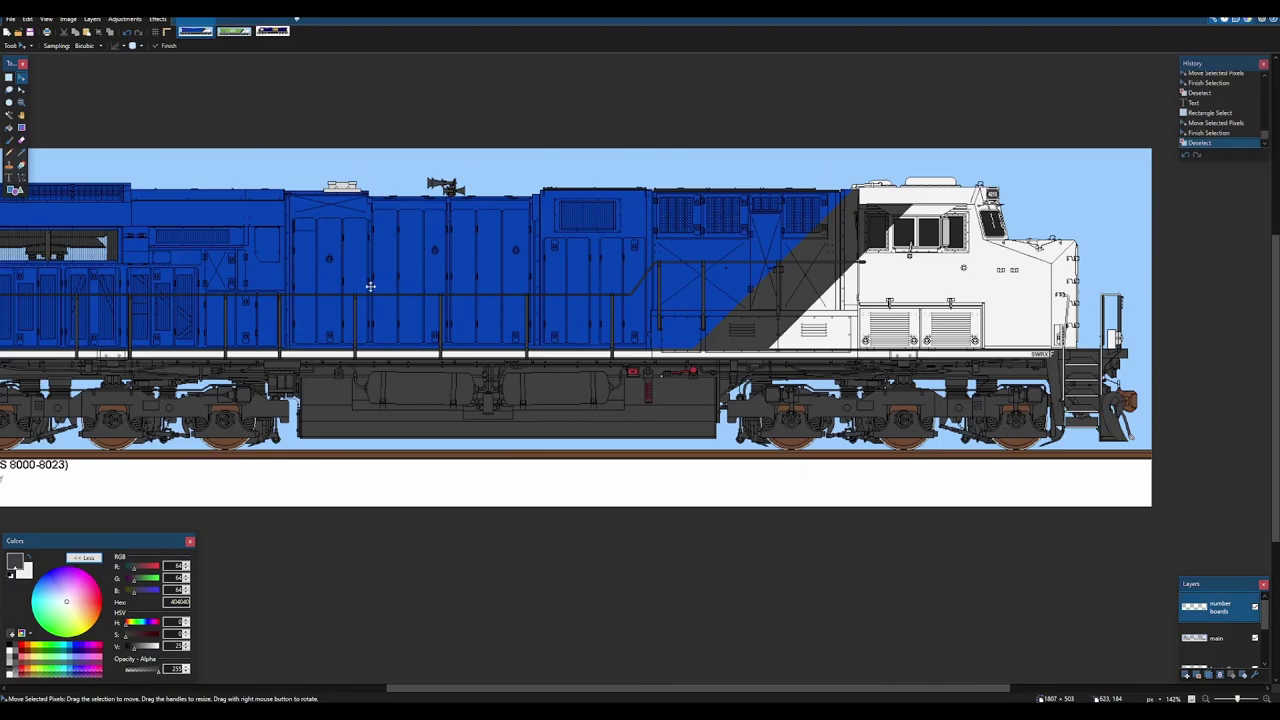
scroll(734, 304, down, 2)
- Make the text/graphics layer active and visible
scroll(726, 313, up, 5)
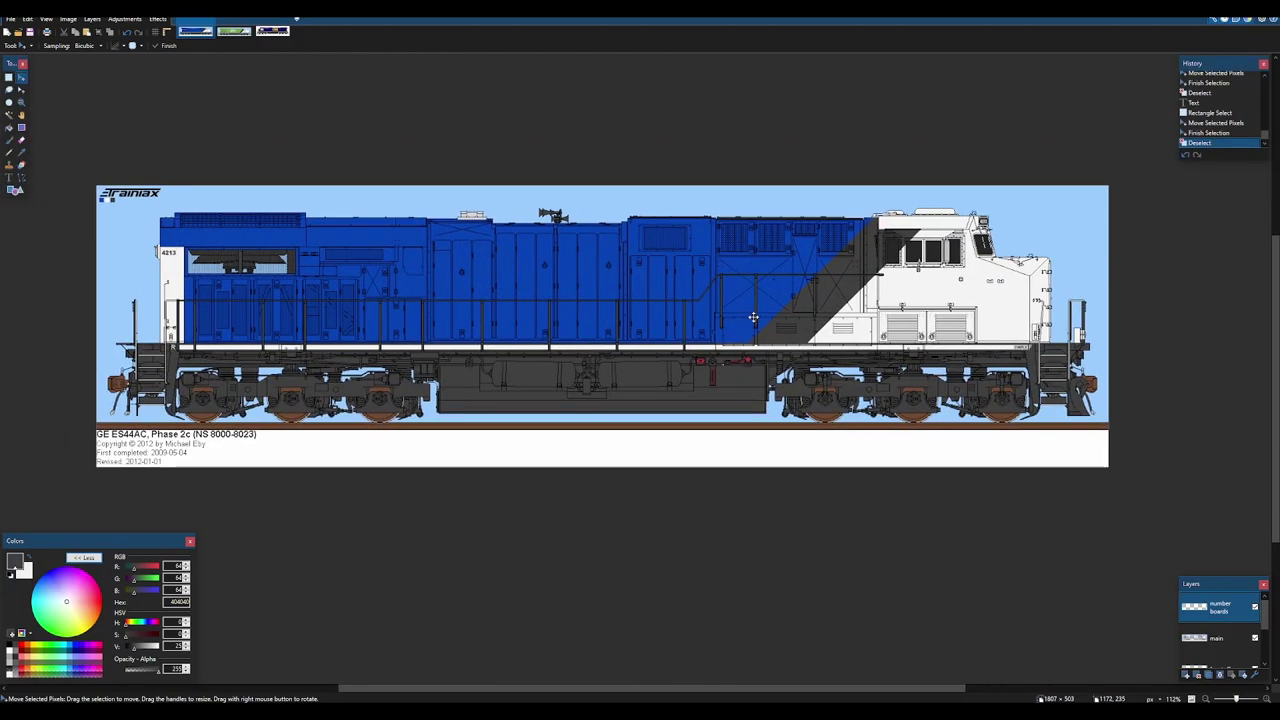
scroll(1039, 208, up, 3)
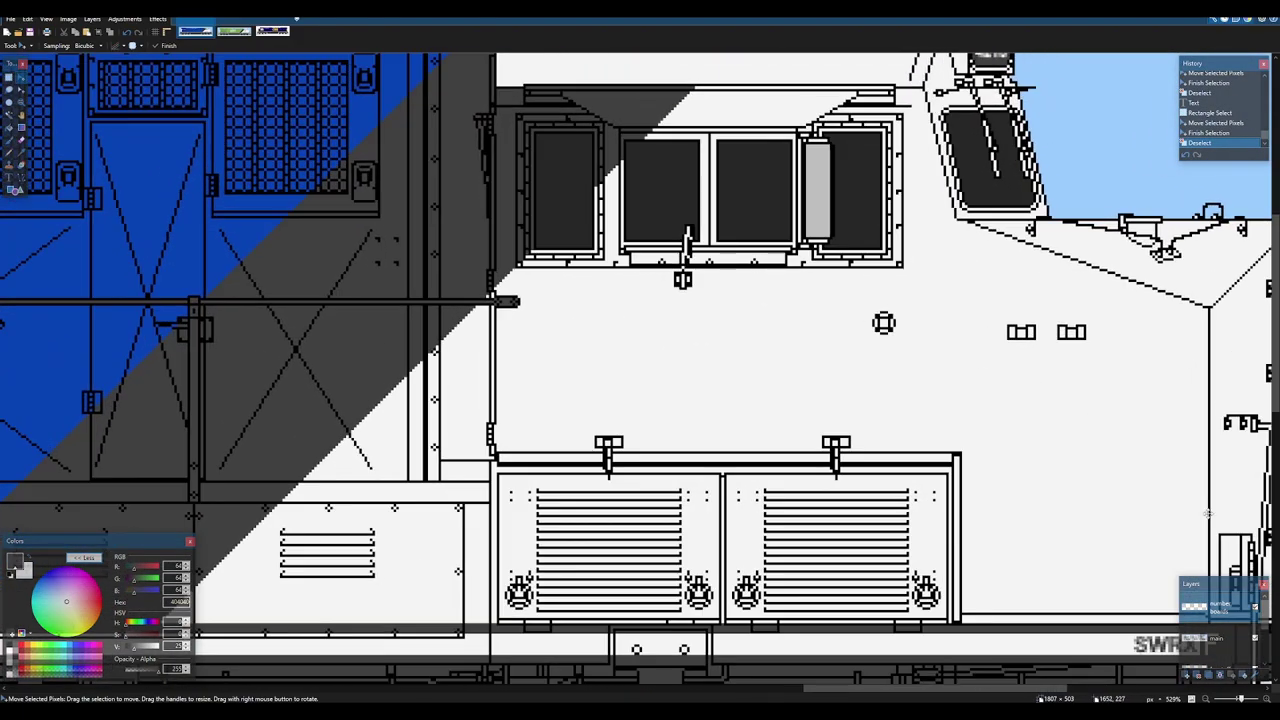
scroll(1221, 632, down, 2)
click(1221, 632)
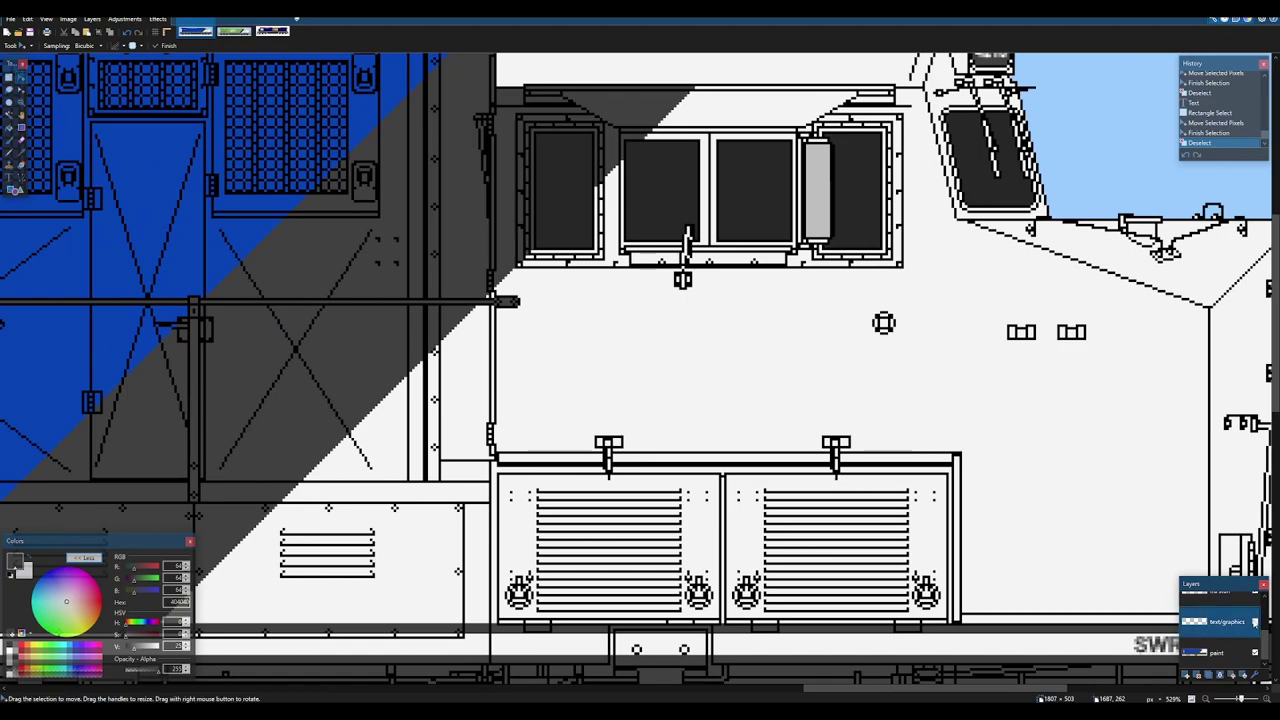
click(1255, 622)
- Select the dark gray lightning bolt on the cab side with the Magic Wand and enlarge it from its lower-left corner
scroll(700, 360, up, 4)
key(s)
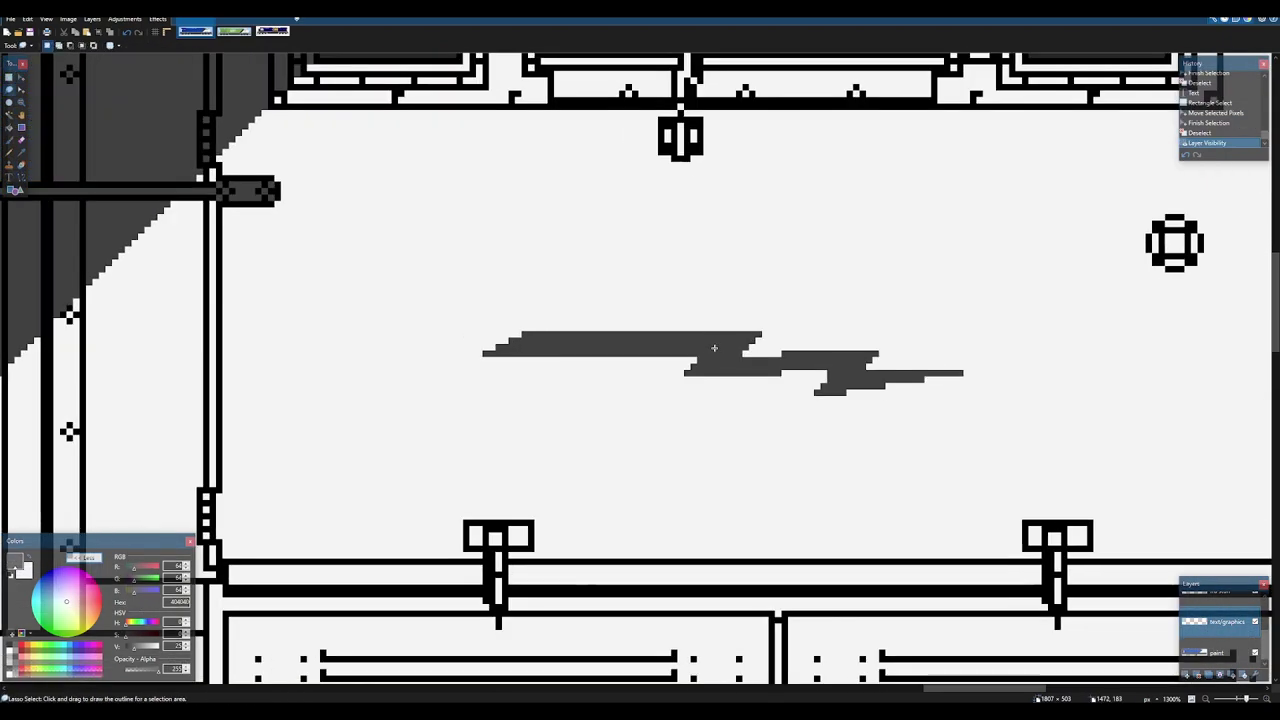
key(s)
key(s)
click(714, 347)
scroll(714, 347, down, 2)
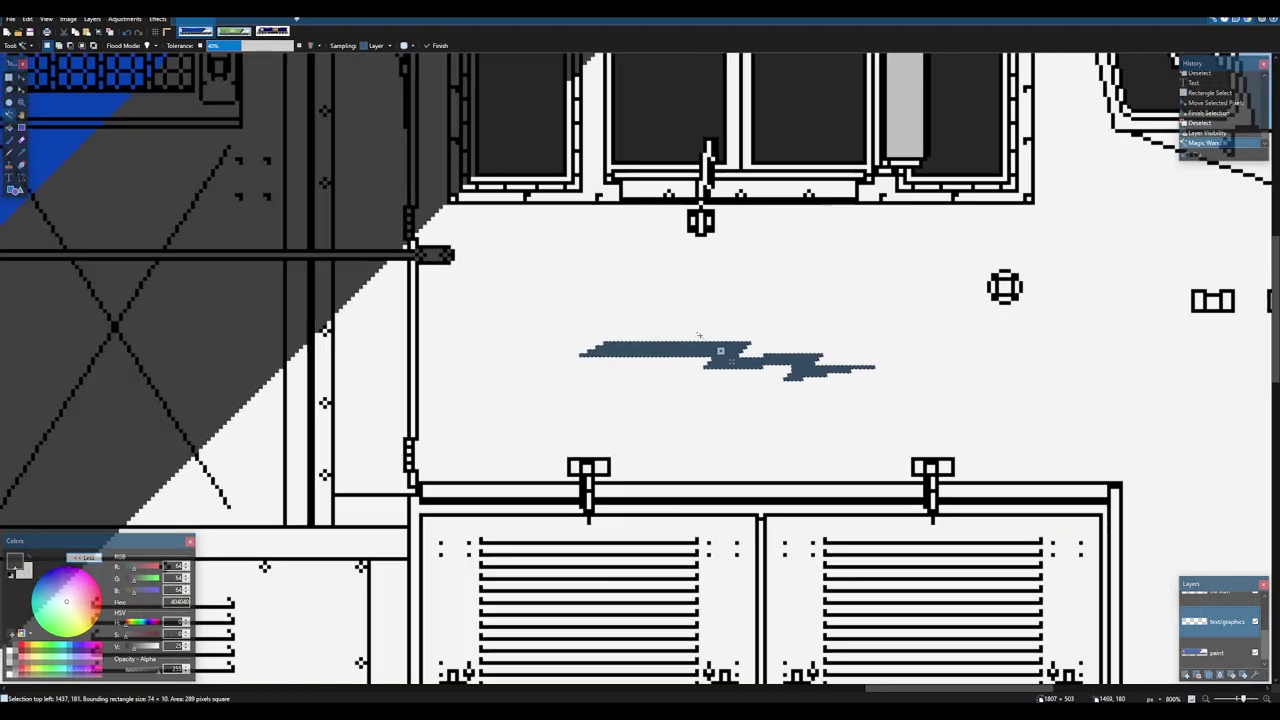
drag(700, 335, 584, 314)
key(m)
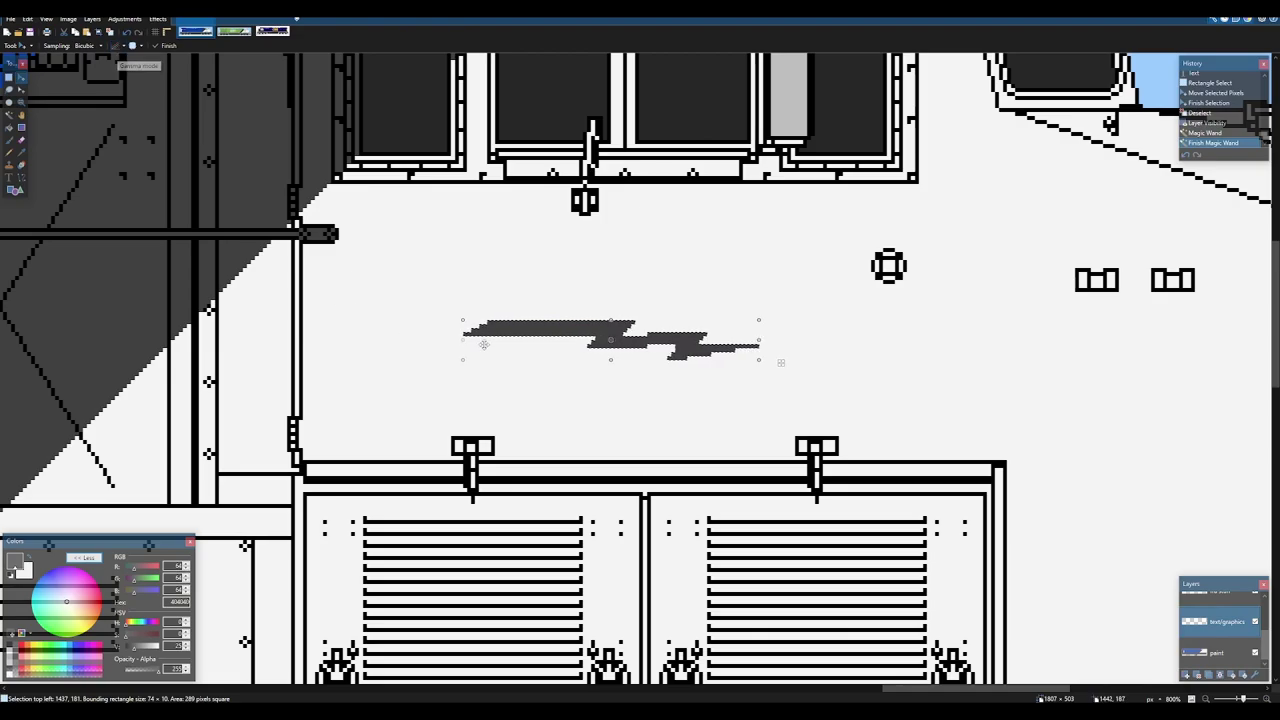
drag(464, 359, 337, 370)
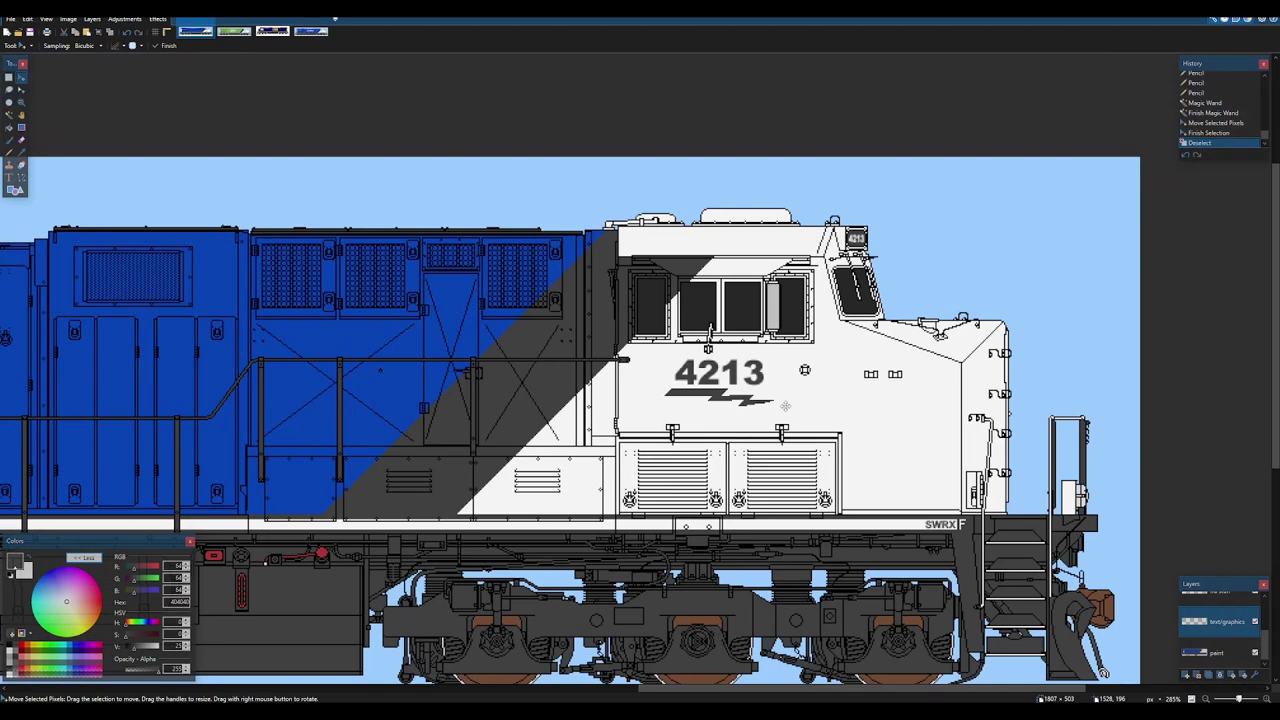
- Compare the cab's number and bolt with the cab lettering on the SWRX 6310 and 7074 reference drawings
scroll(786, 404, down, 3)
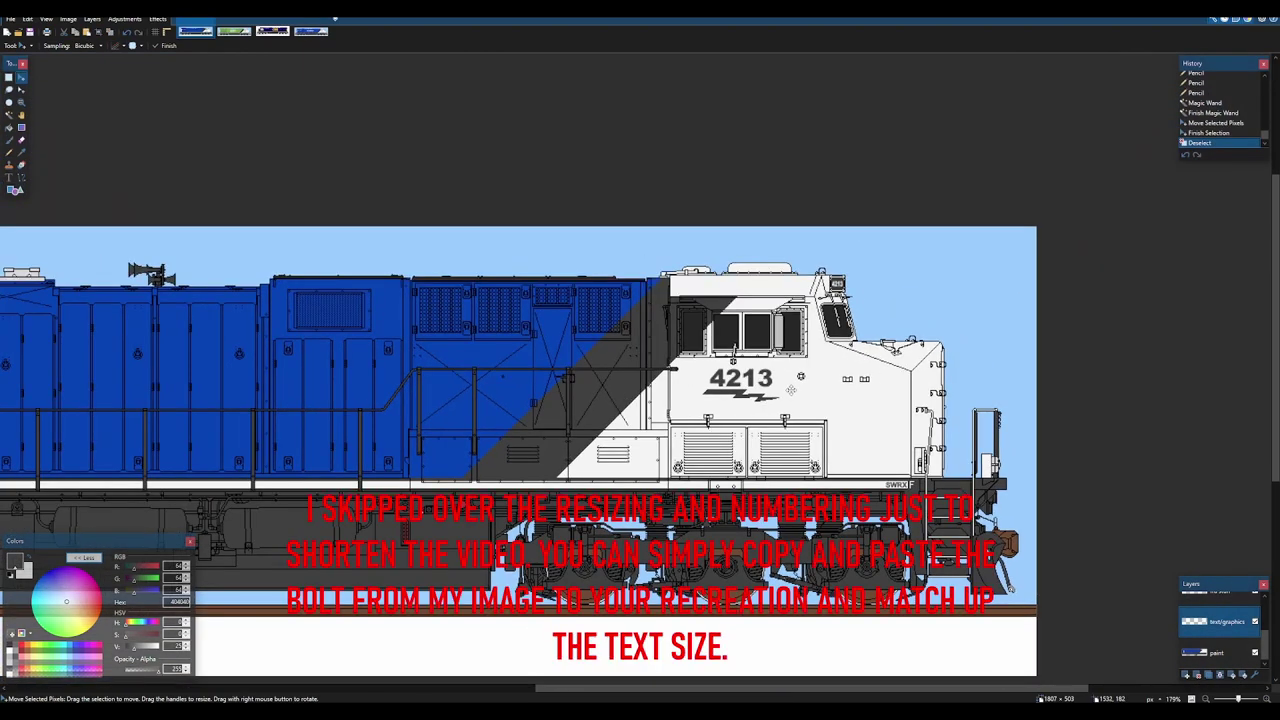
scroll(791, 390, up, 4)
scroll(790, 390, up, 4)
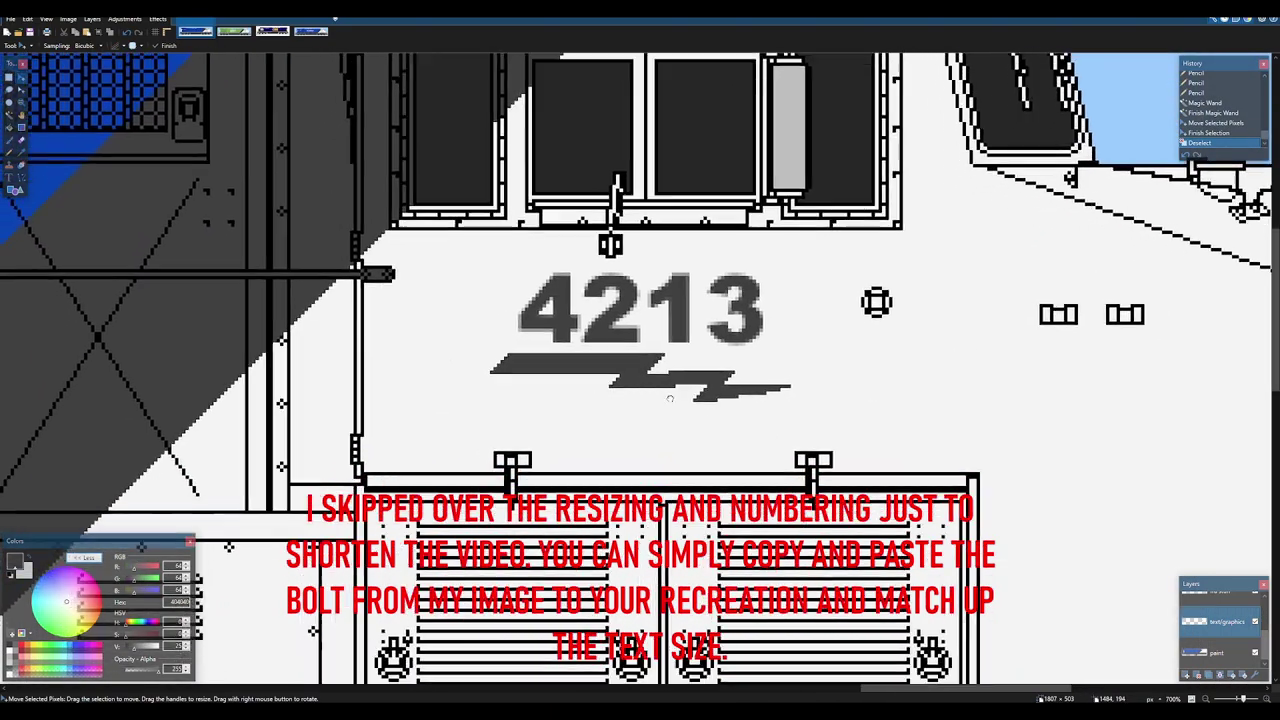
scroll(615, 333, down, 1)
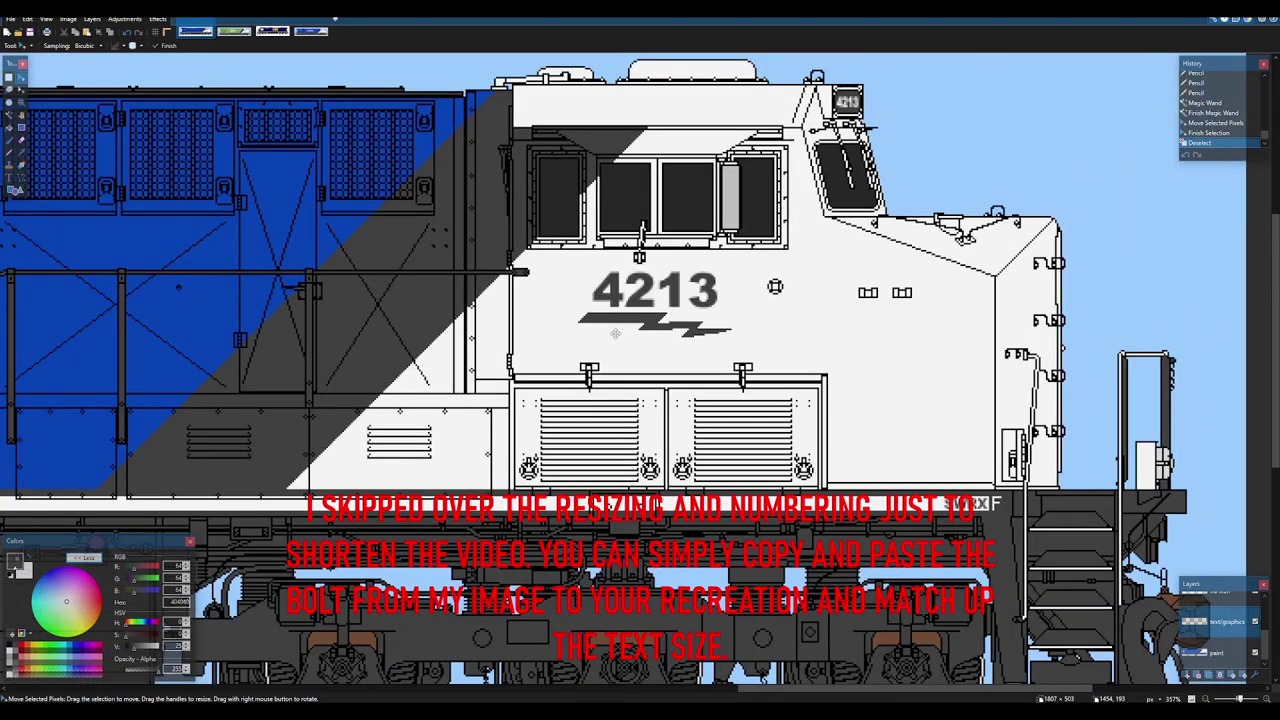
click(309, 31)
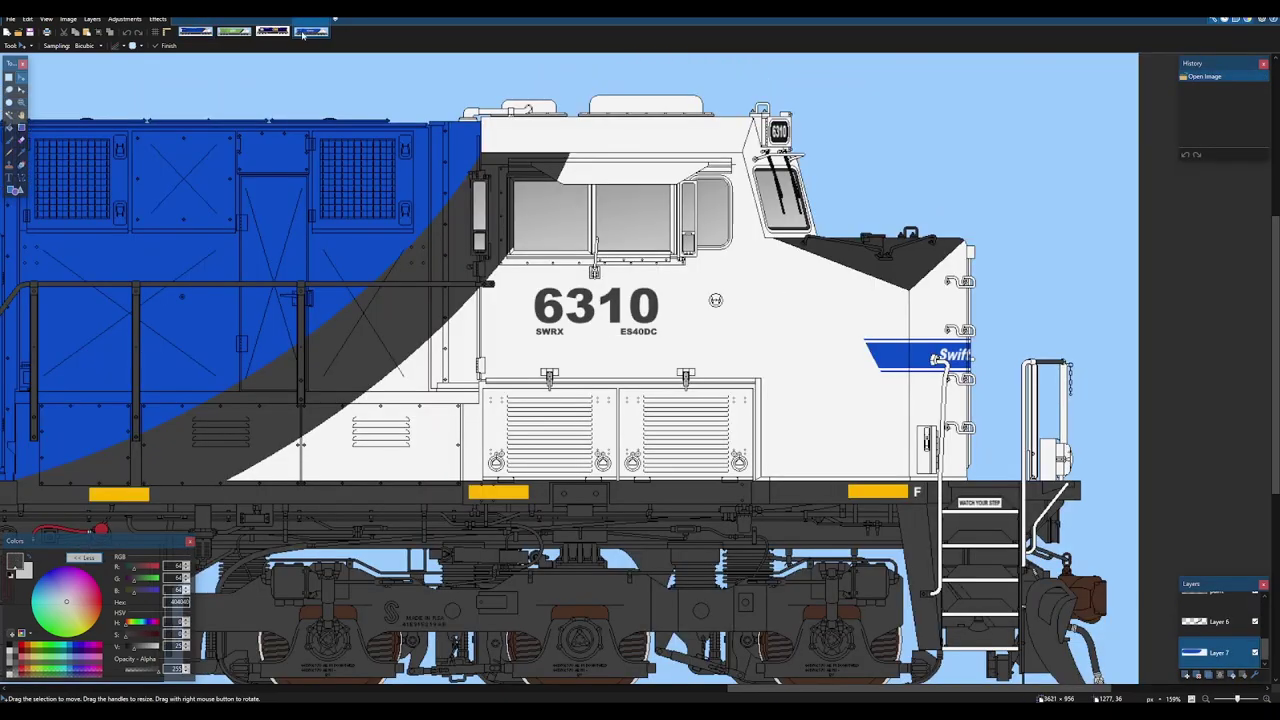
click(235, 33)
scroll(318, 121, down, 4)
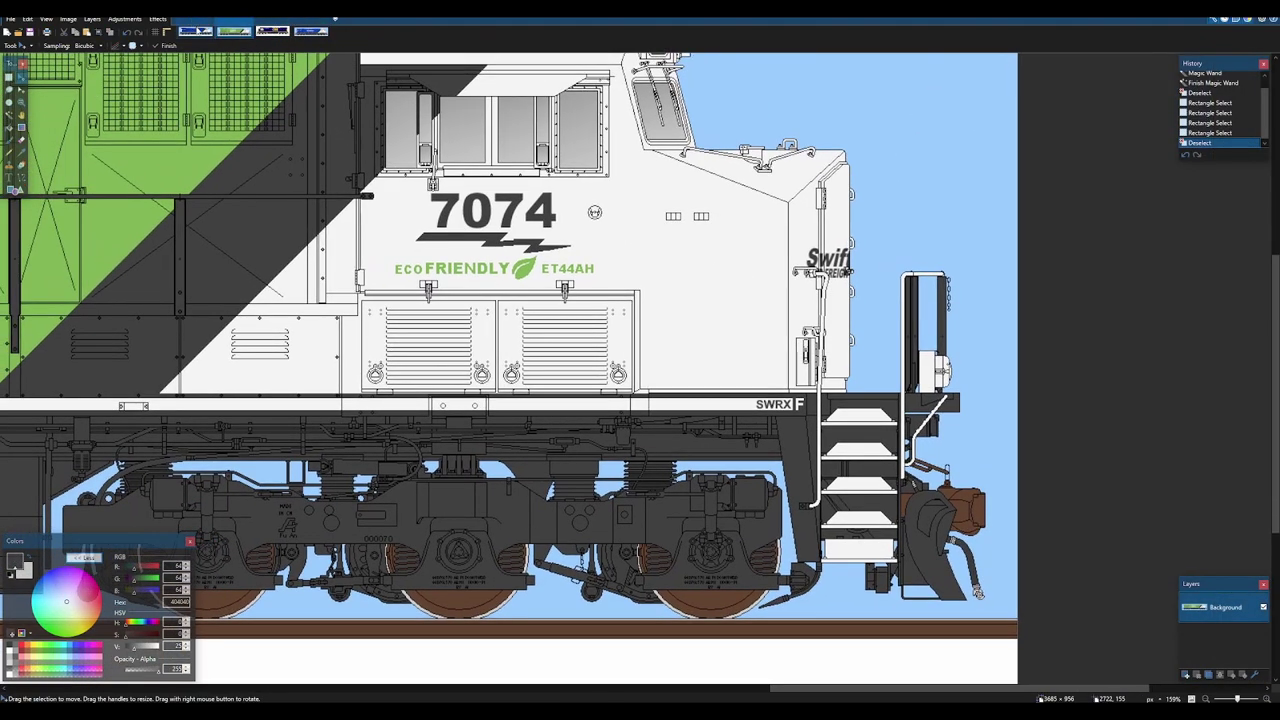
click(197, 33)
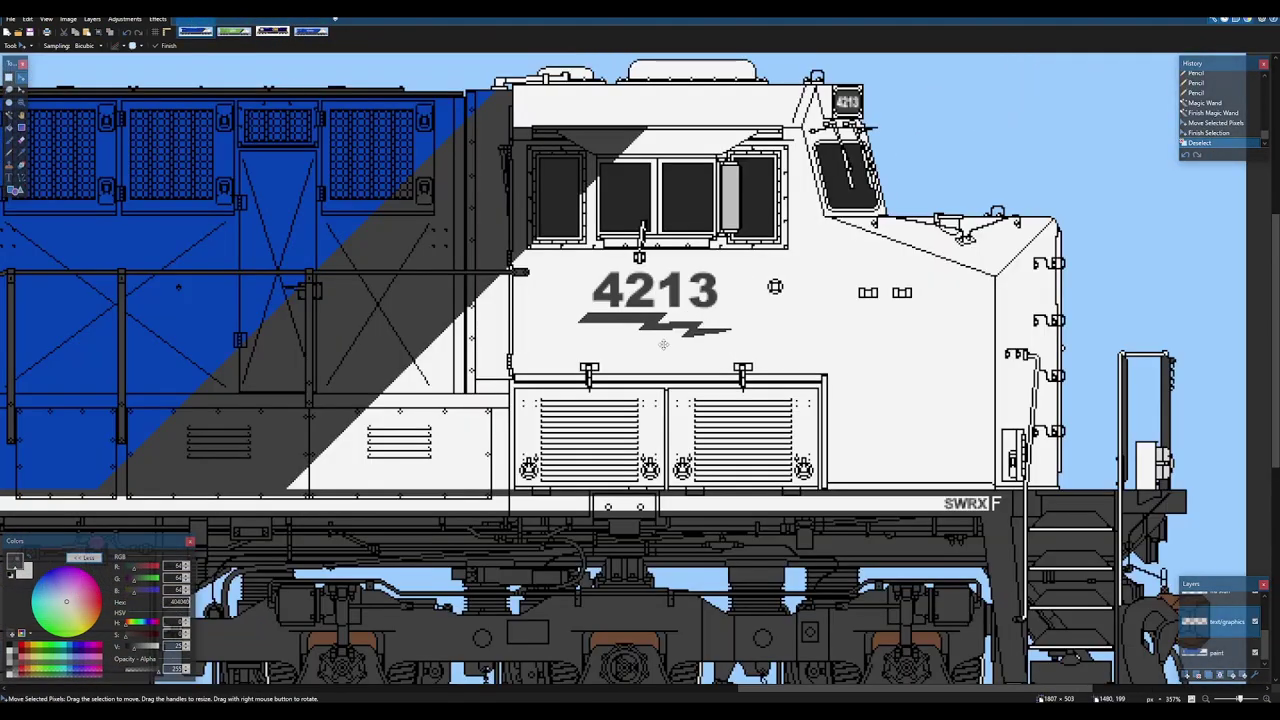
- Add dark gray Arial Black text ES44AH below the lightning bolt on the cab side
scroll(663, 344, up, 3)
key(t)
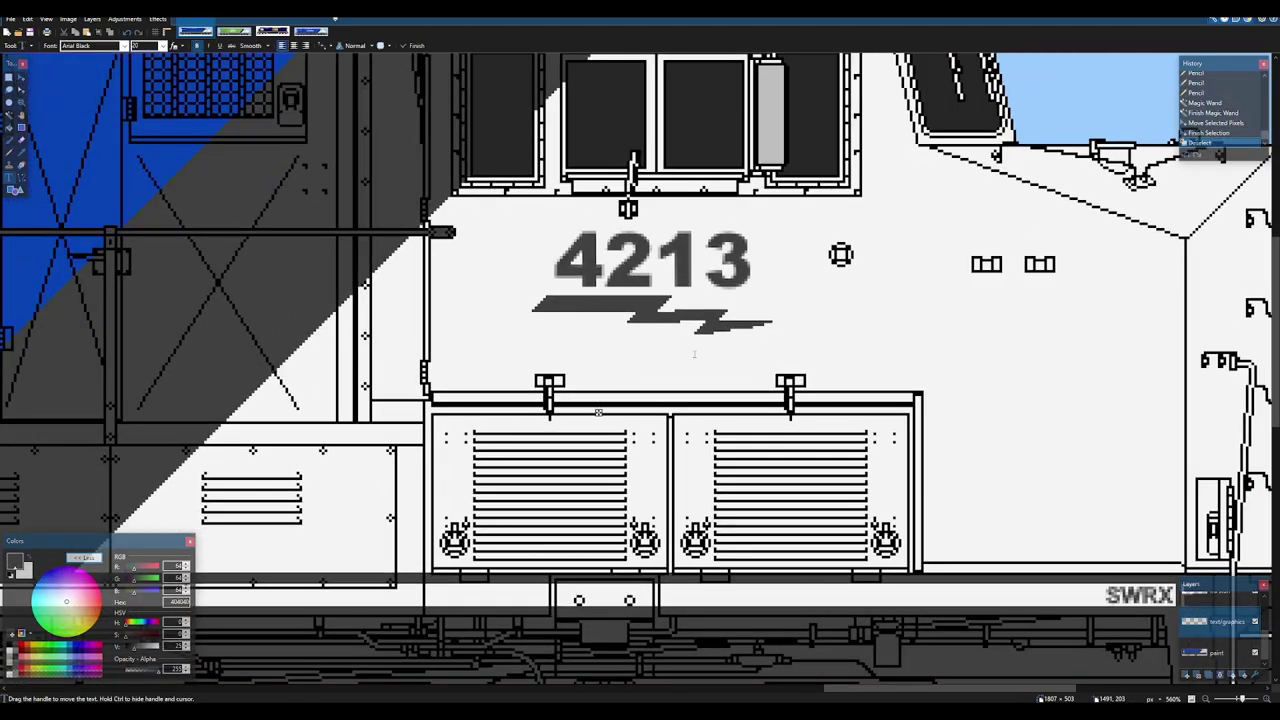
text(ES44AH)
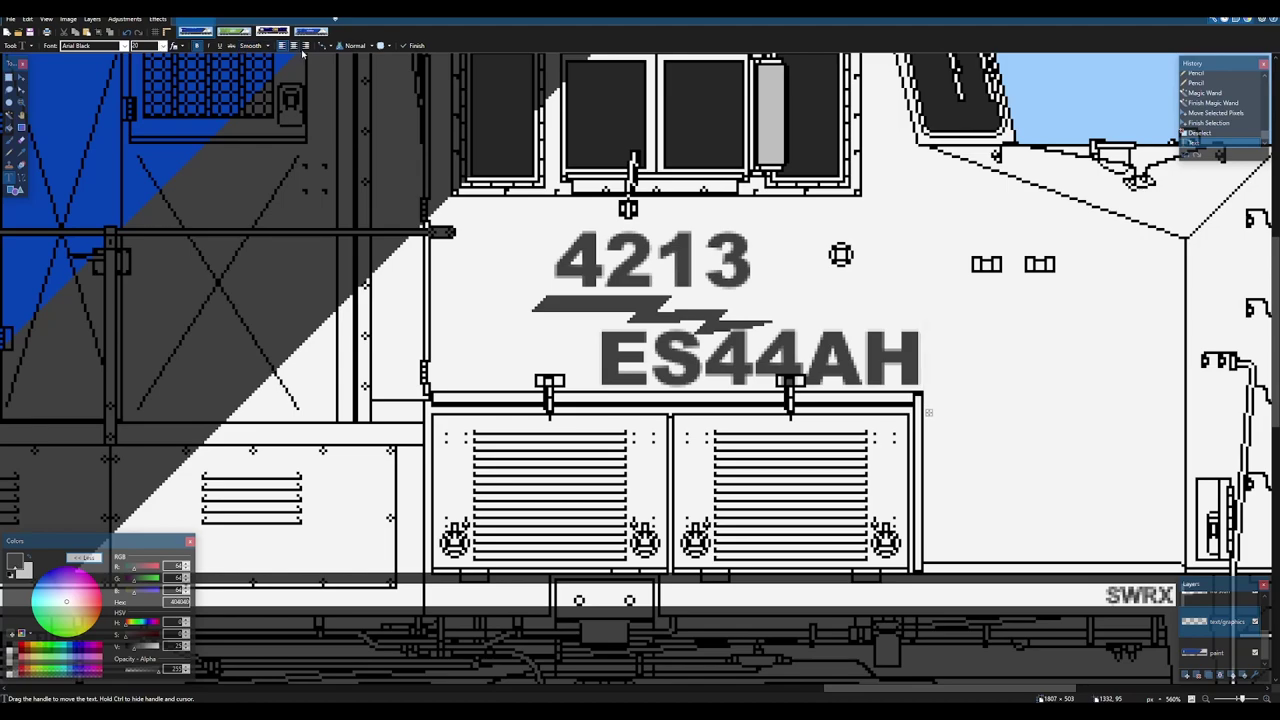
- Reduce the ES44AH text to font size 6 and nudge it into place beneath the bolt
click(162, 46)
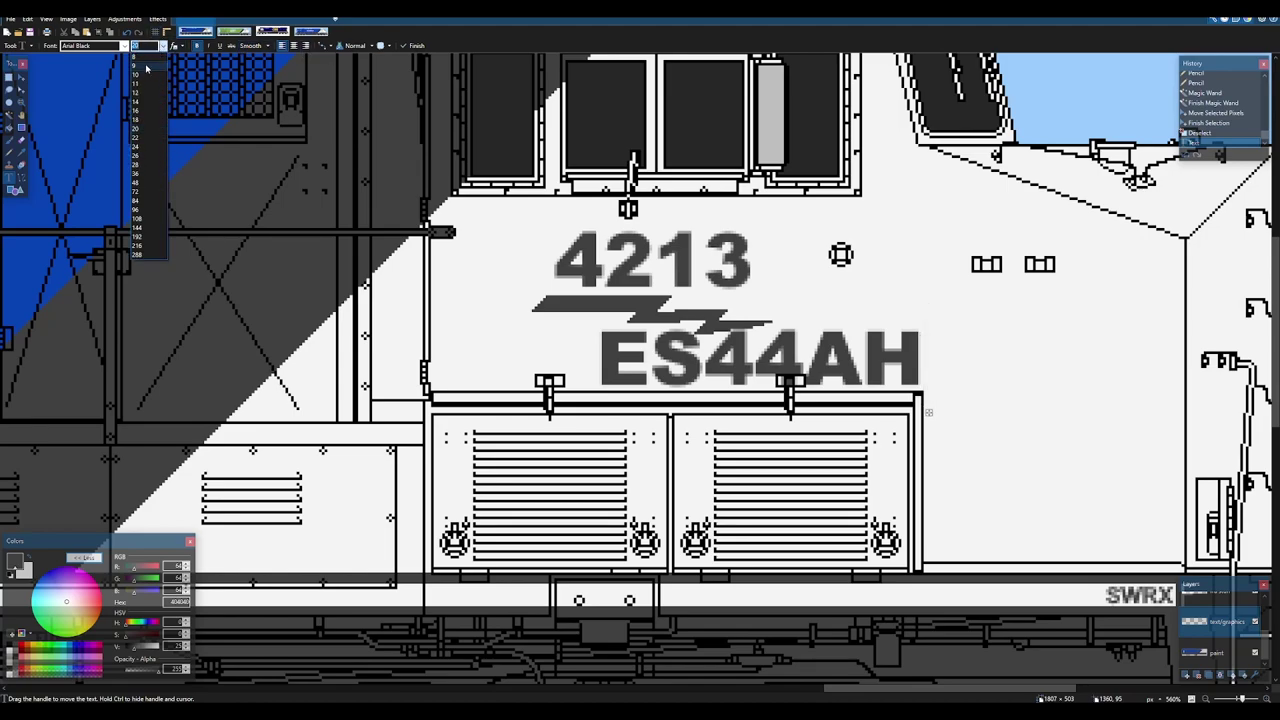
click(144, 58)
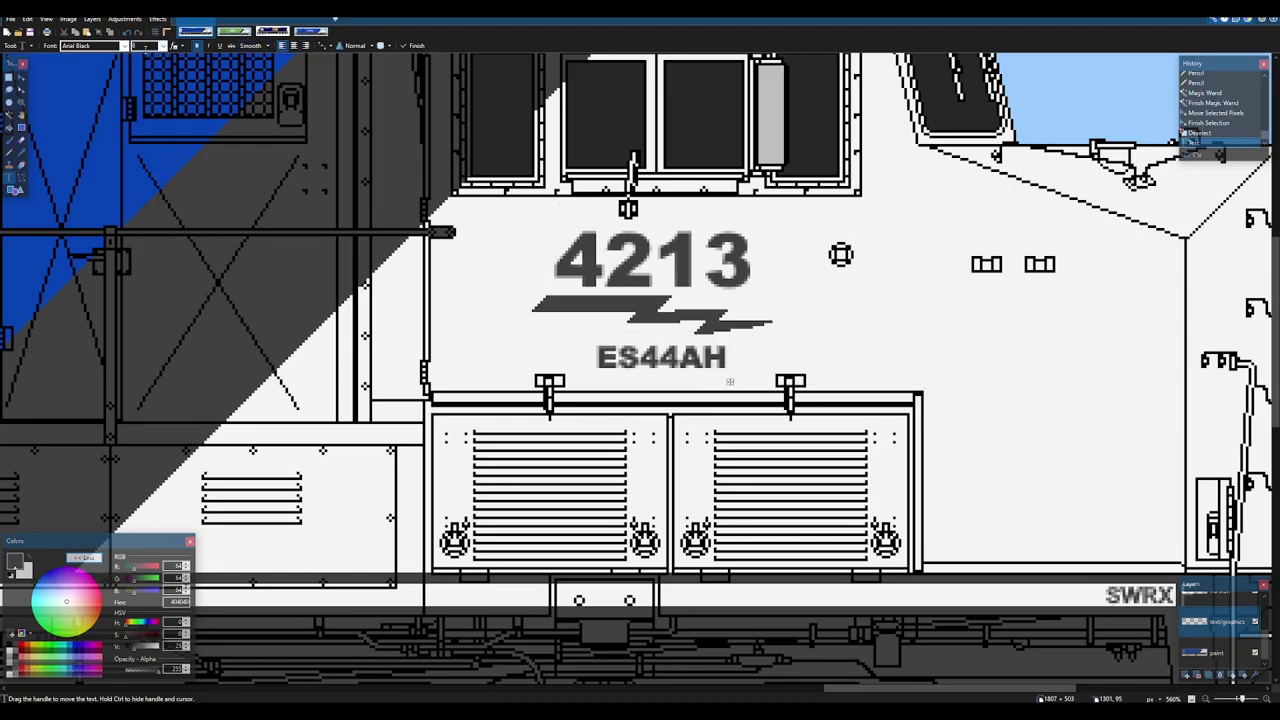
text(6)
drag(699, 377, 703, 380)
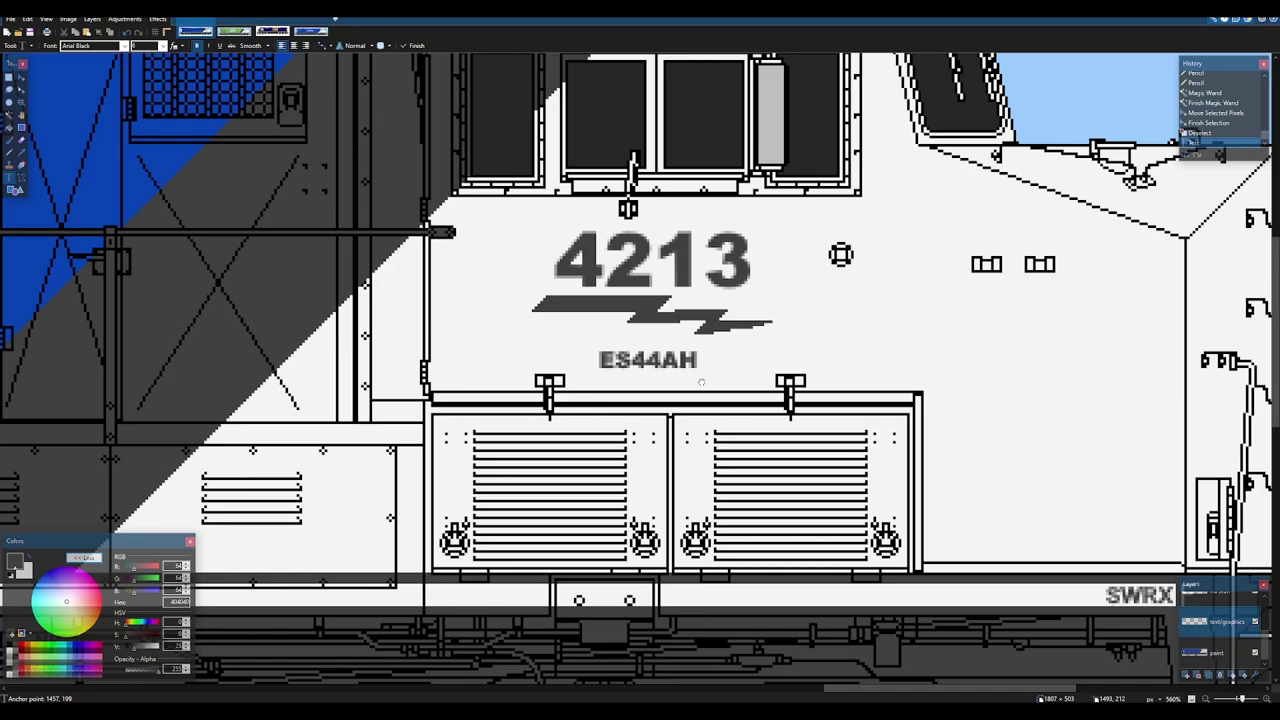
- Undo the model designation text and add ES44AH again in dark gray beneath the cab's lightning bolt
scroll(701, 380, down, 8)
key(ctrl+z)
scroll(685, 392, up, 8)
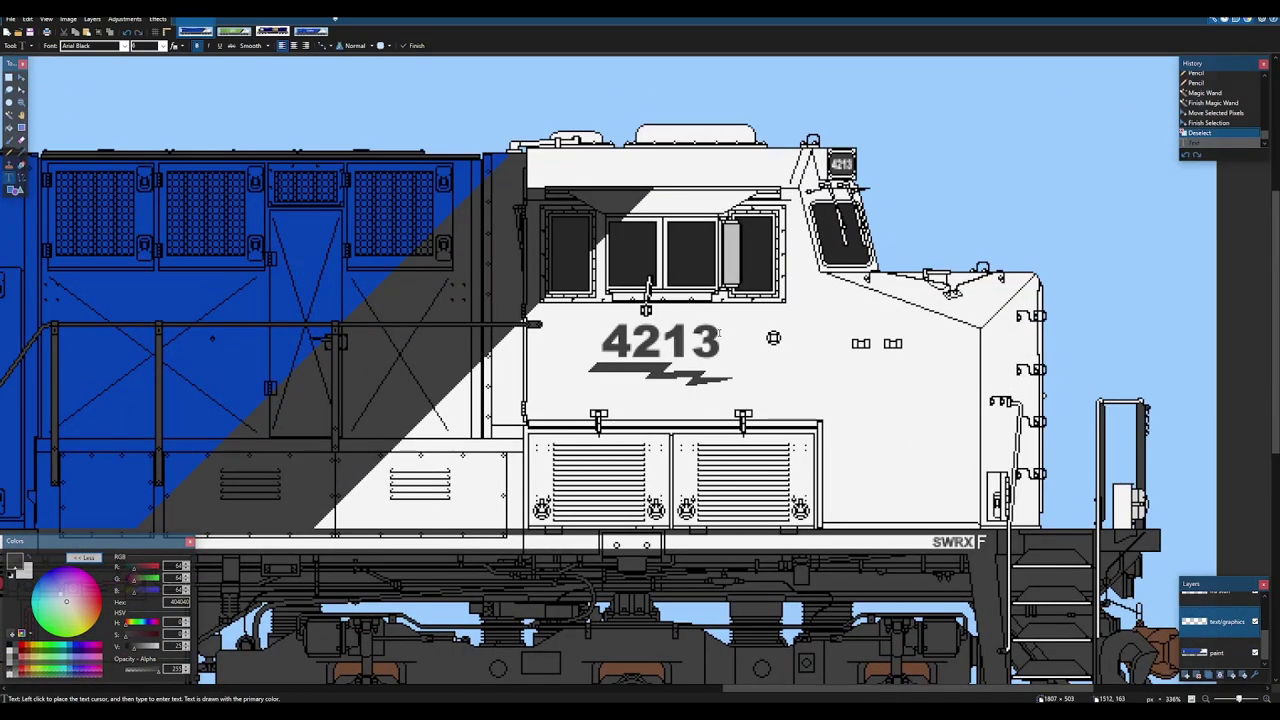
click(625, 391)
text(ES44AH)
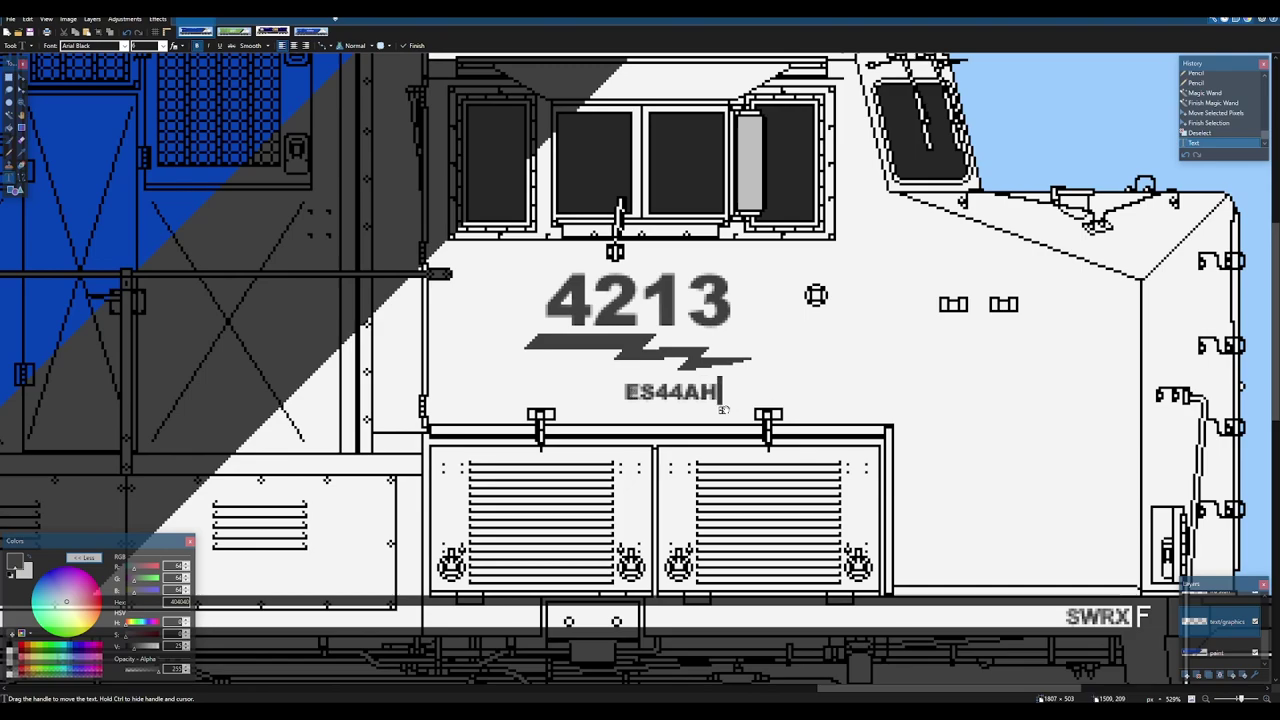
drag(723, 410, 686, 405)
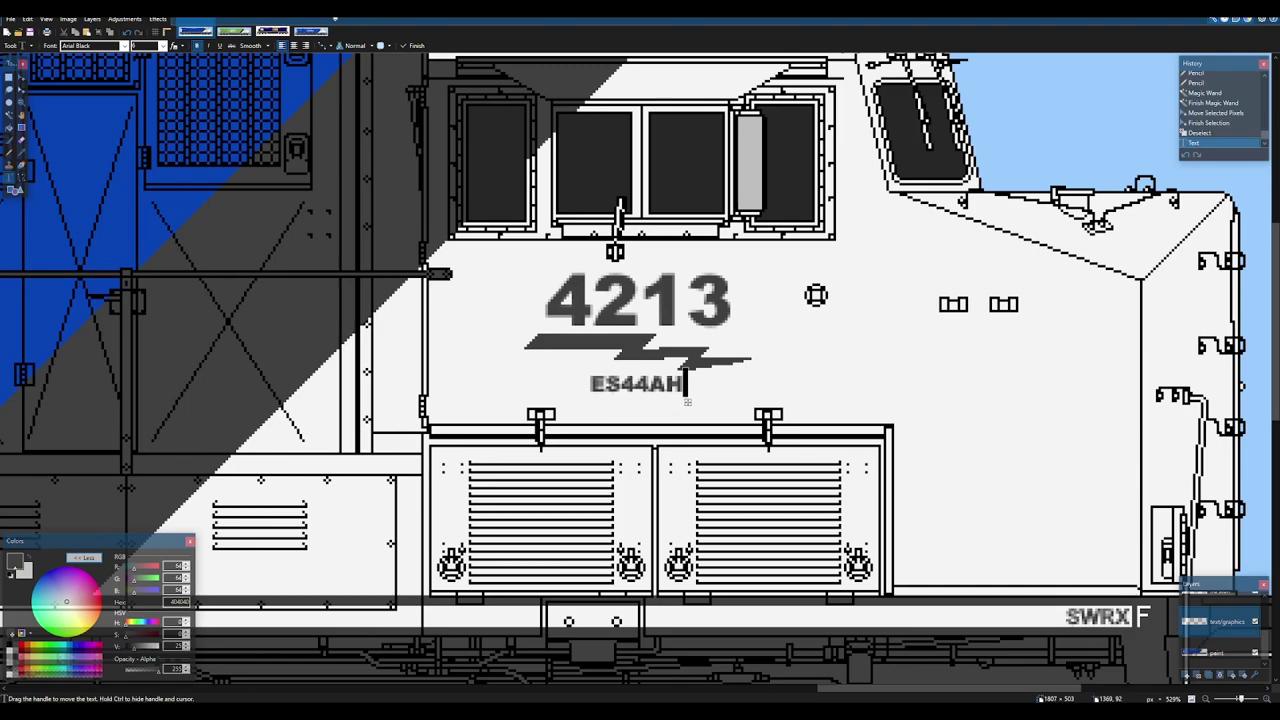
- Reduce the ES44AH text to font size 4 and shift it slightly toward the nose beneath the lightning bolt
text(4)
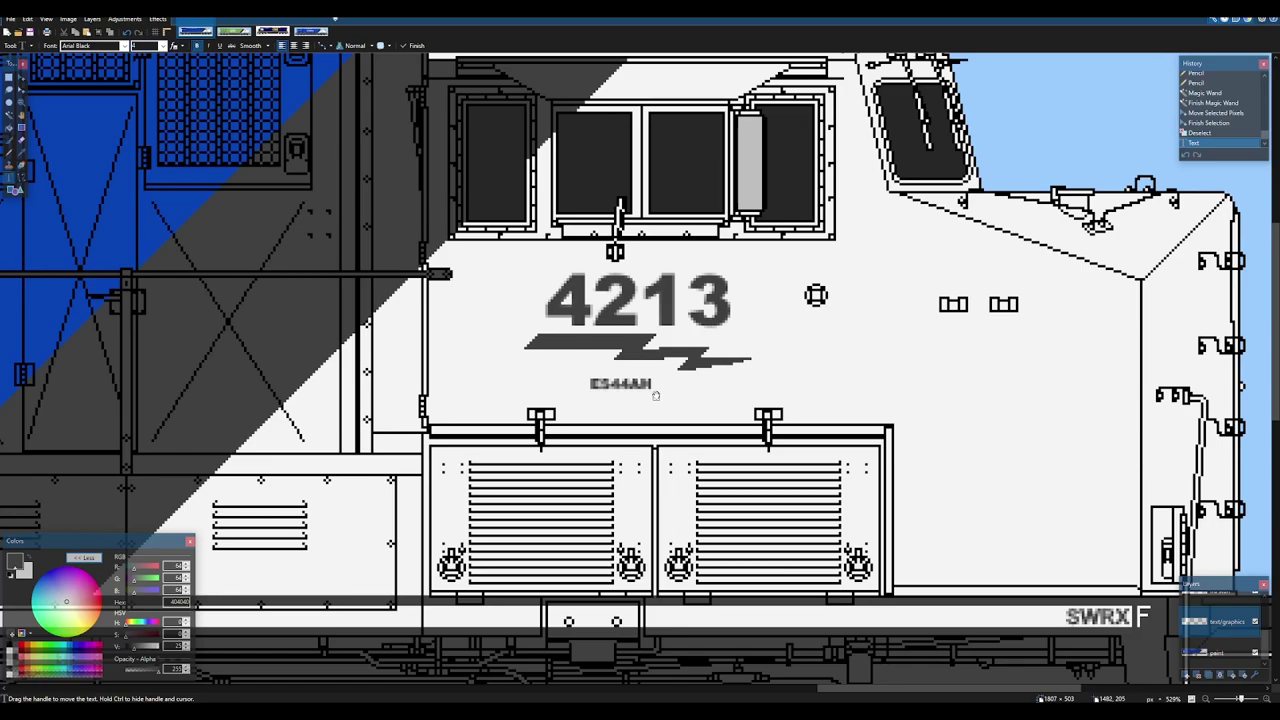
drag(656, 396, 667, 394)
scroll(671, 393, down, 5)
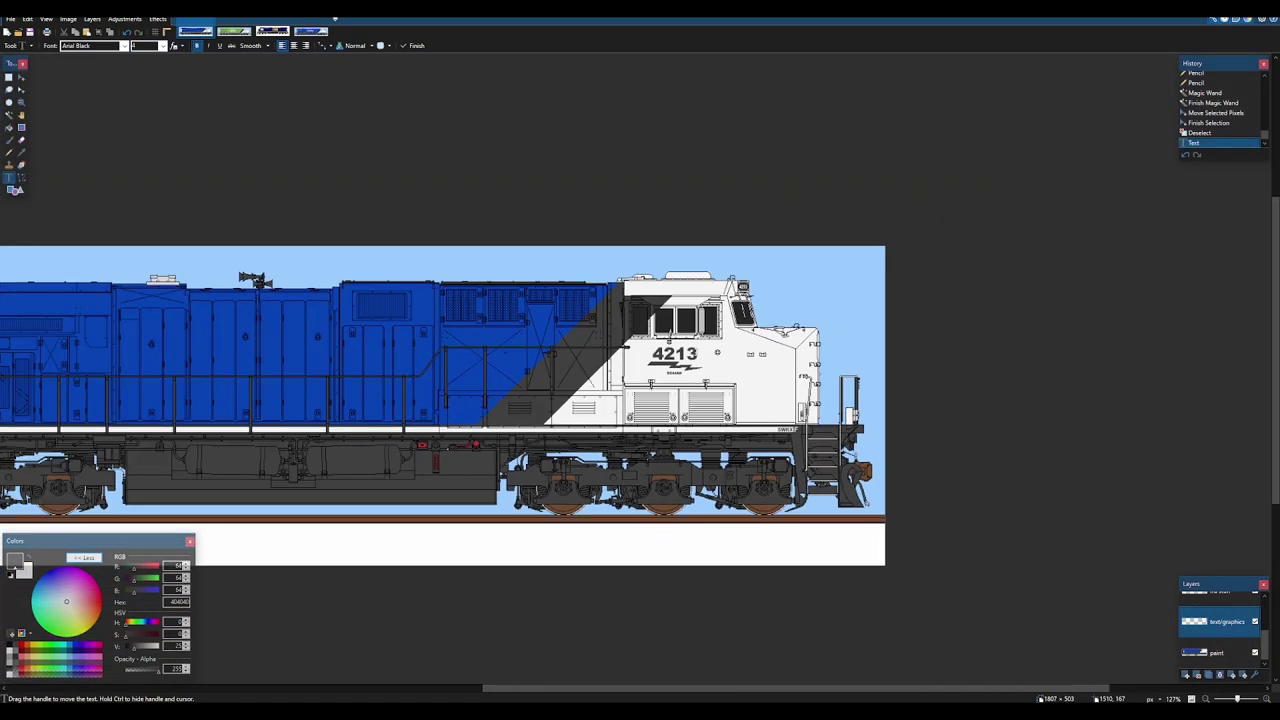
scroll(673, 393, up, 2)
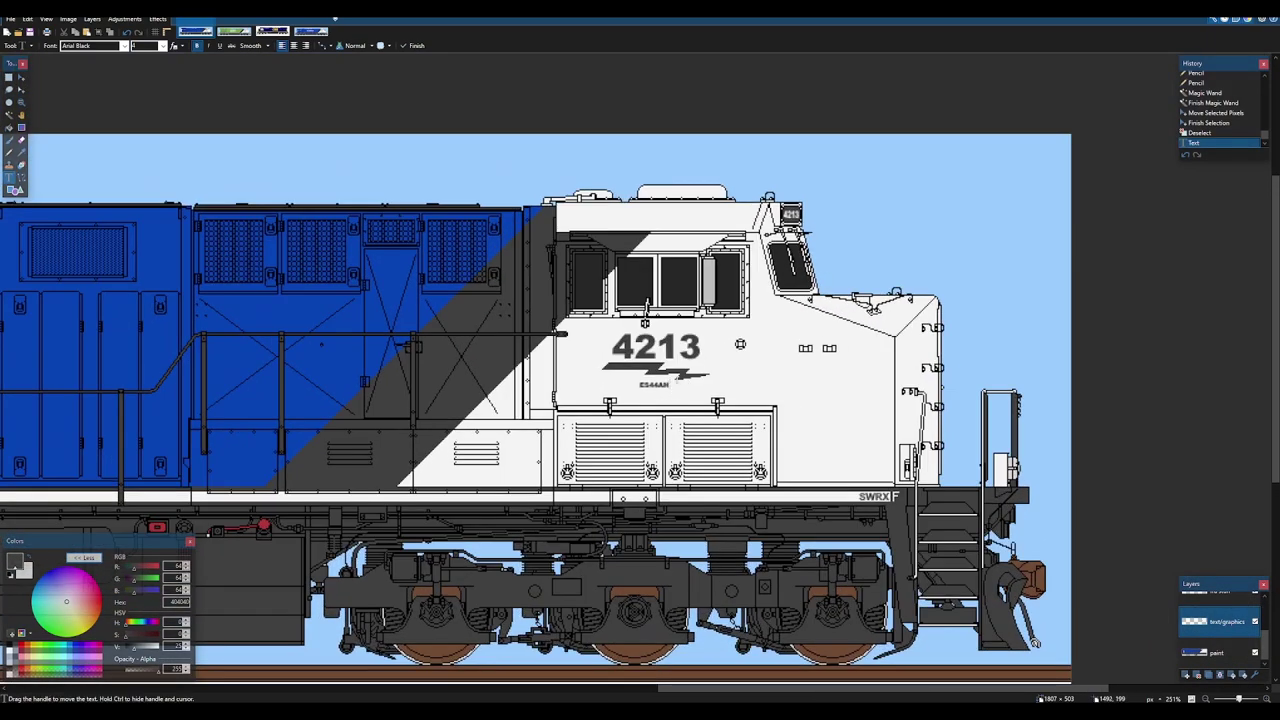
scroll(677, 386, down, 3)
scroll(677, 386, up, 7)
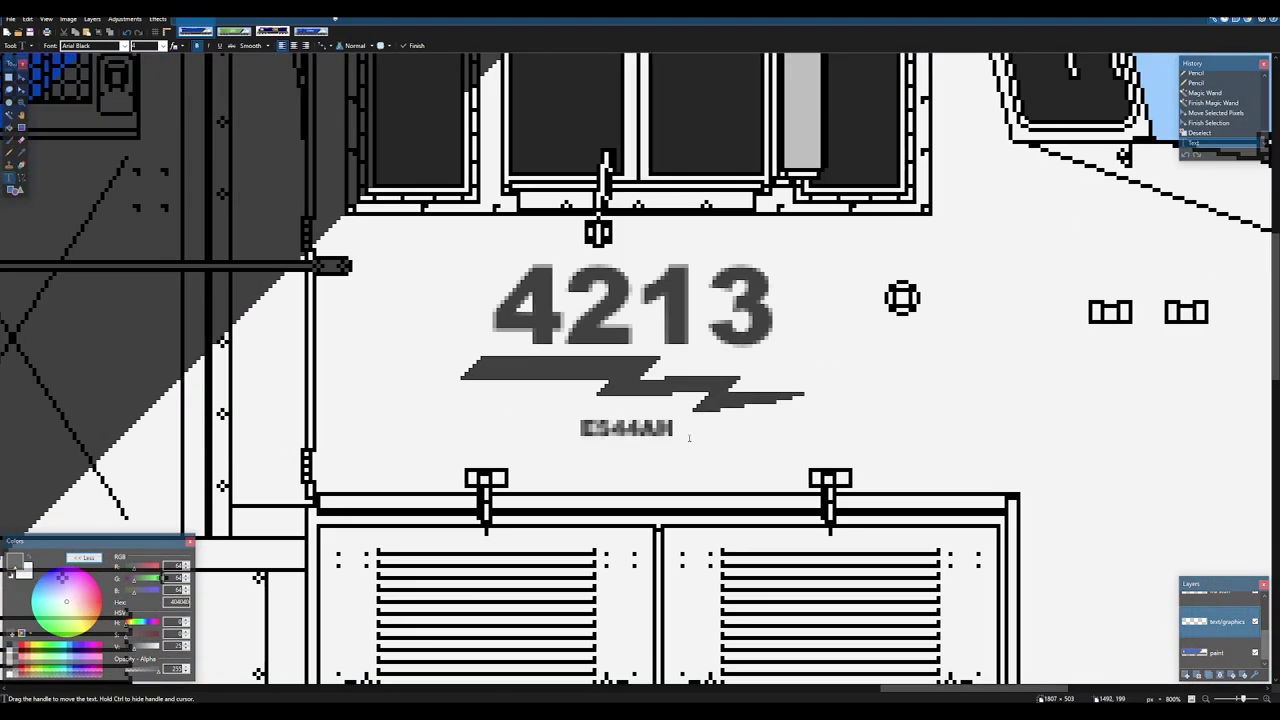
scroll(681, 447, down, 5)
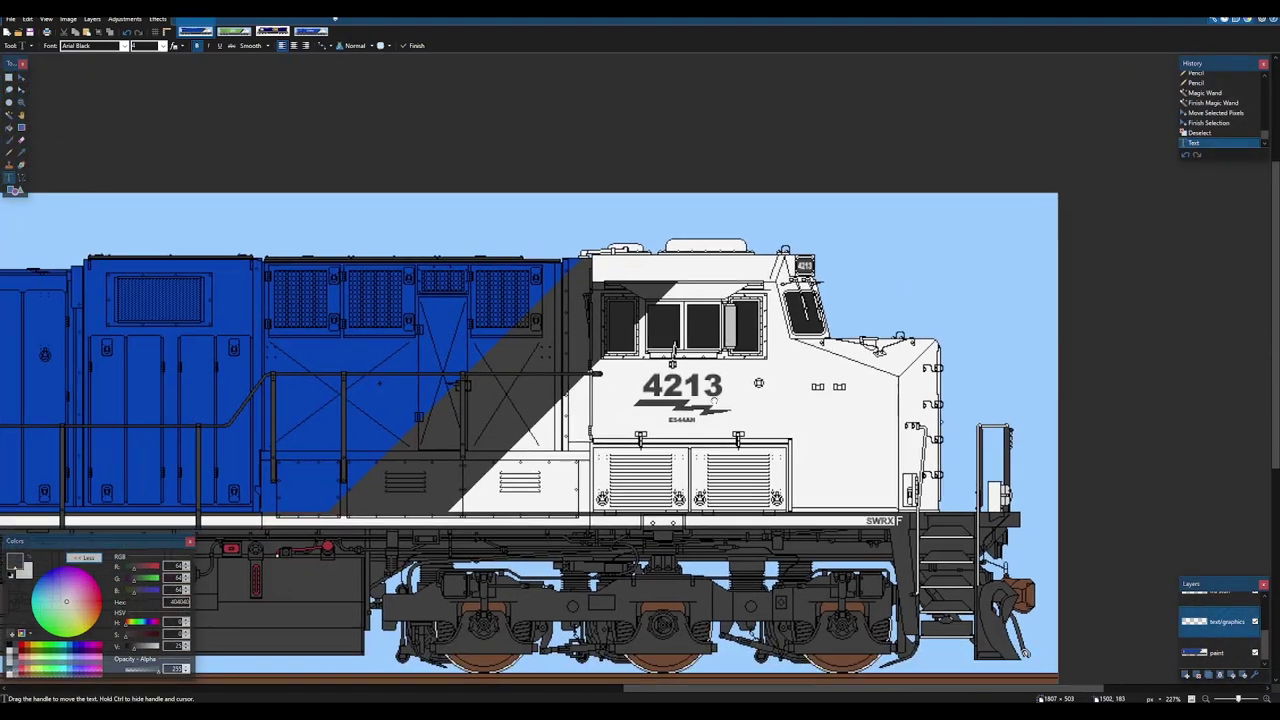
- Set the ES44AH text to font size 5 and nudge it into place, checking it against the SWRX 7074 reference drawing
scroll(725, 378, up, 1)
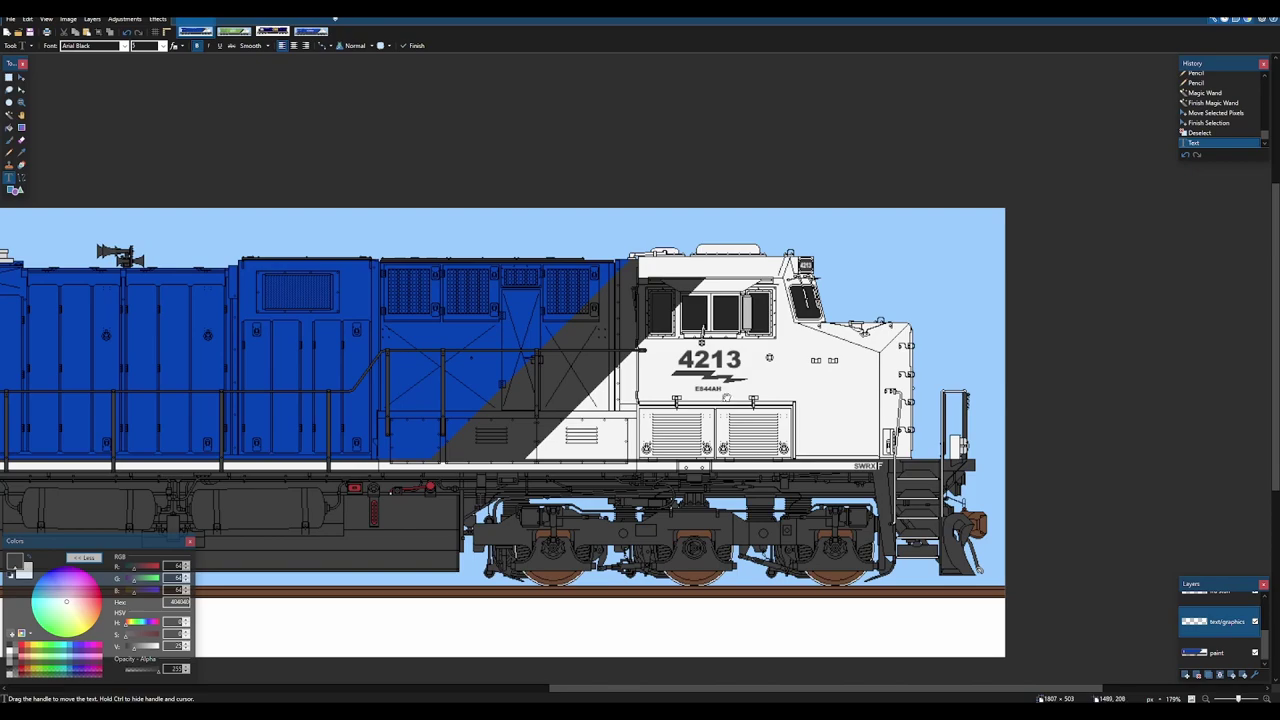
click(234, 31)
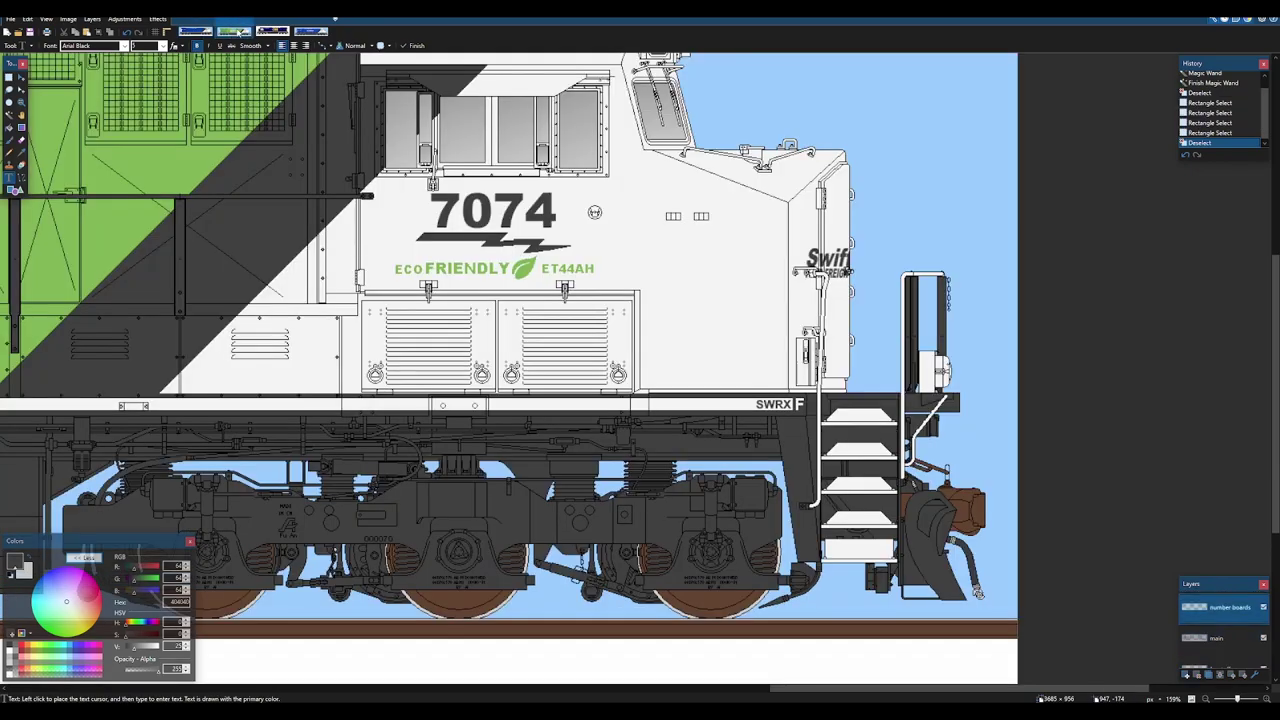
click(197, 31)
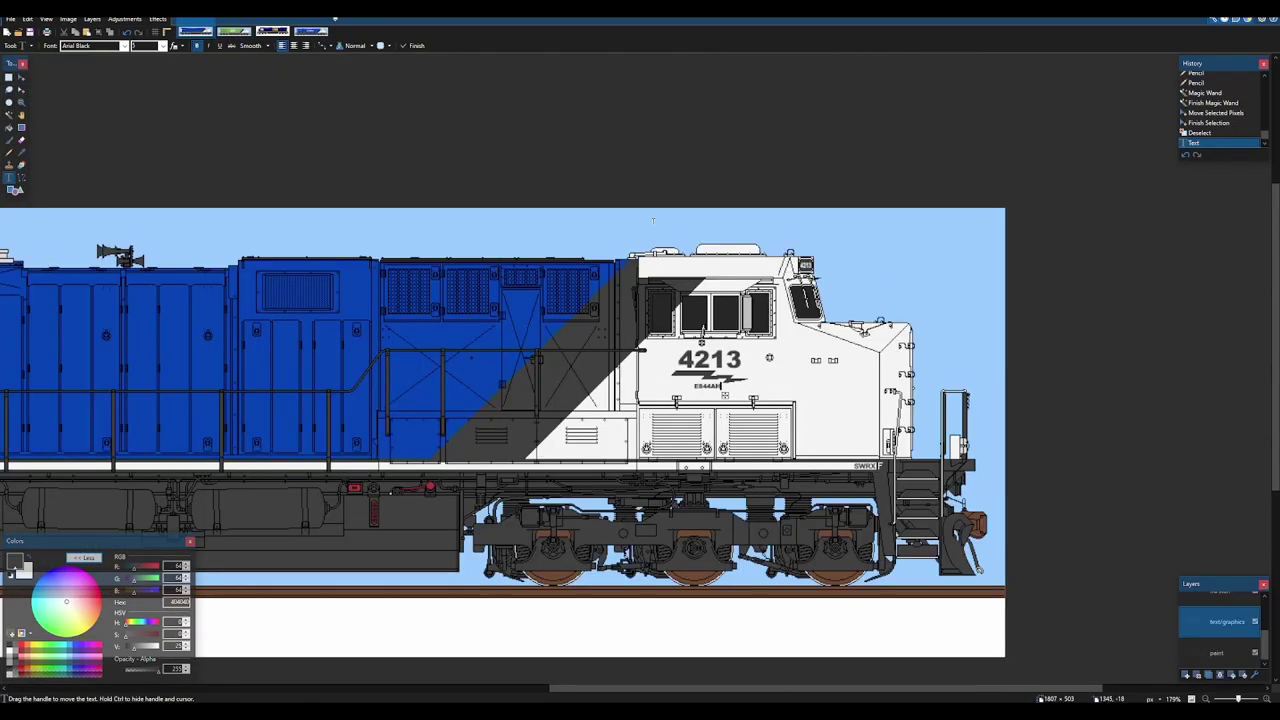
scroll(742, 388, up, 4)
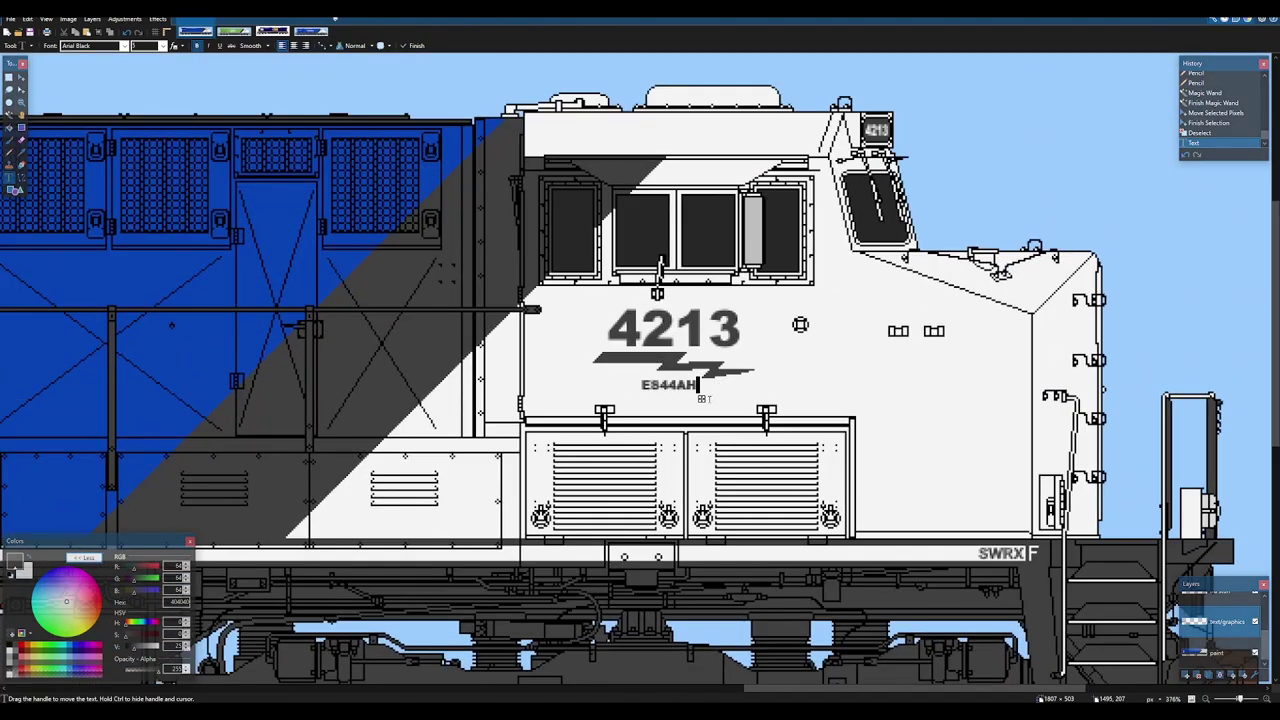
drag(701, 398, 703, 400)
scroll(703, 399, down, 4)
scroll(715, 360, up, 3)
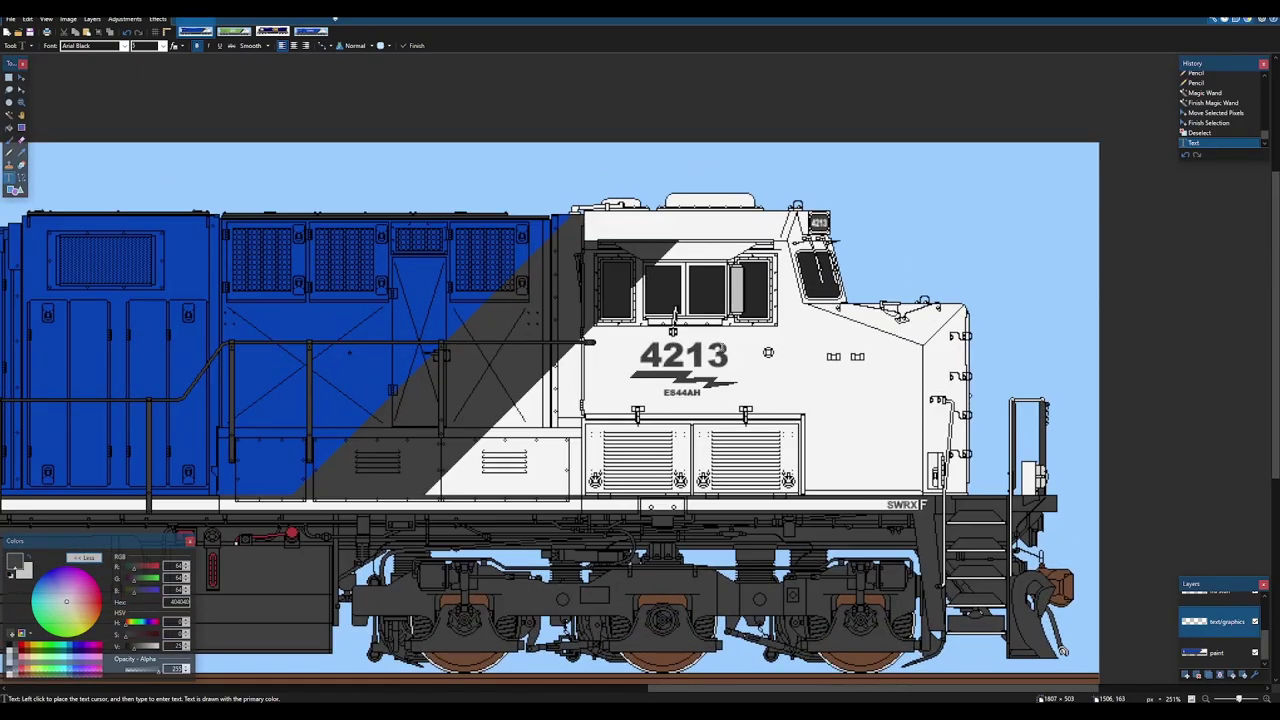
- Compare the finished cab lettering with the SWRX 91, 6310 and 7074 reference drawings
scroll(768, 351, up, 2)
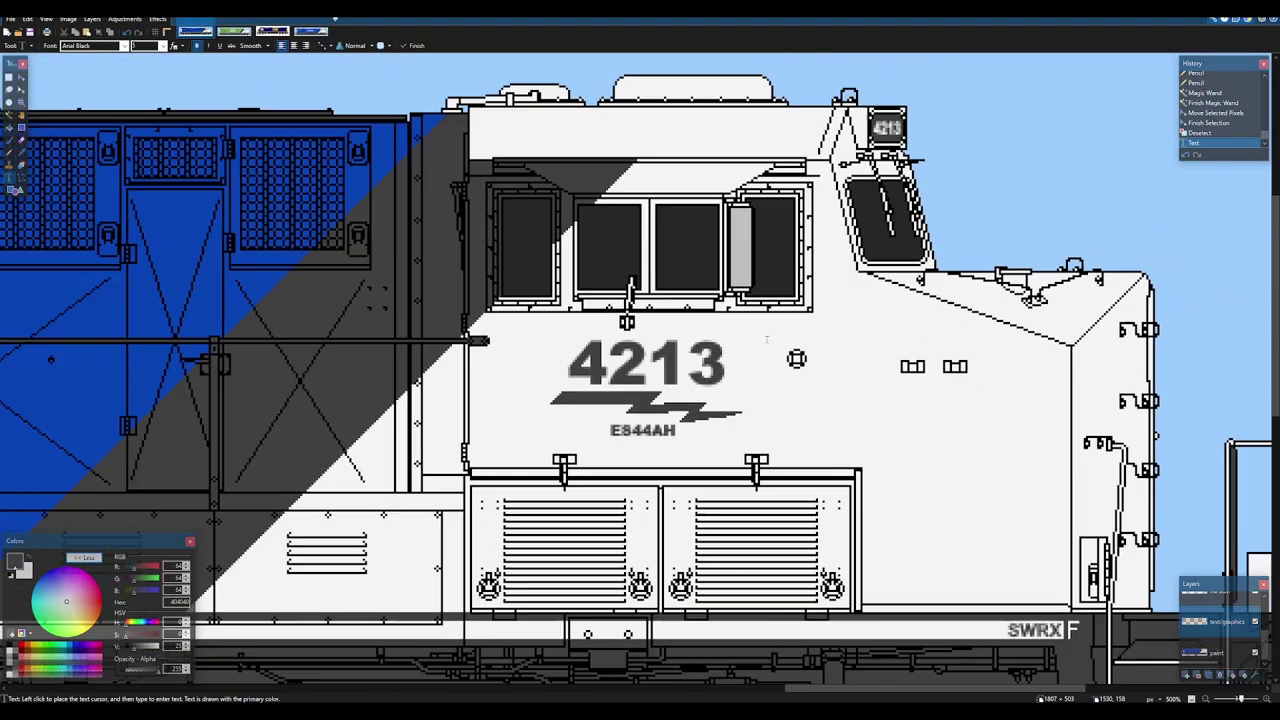
scroll(768, 349, down, 5)
scroll(764, 360, up, 1)
scroll(764, 360, down, 2)
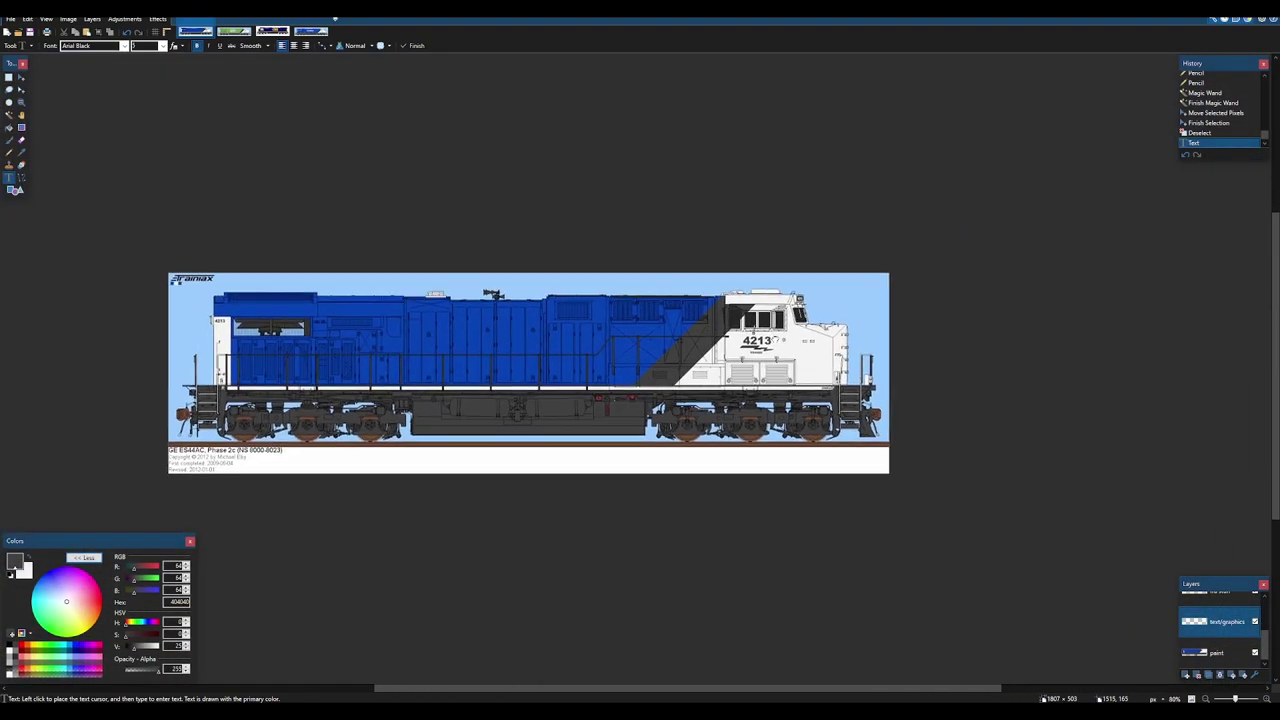
scroll(733, 272, up, 4)
scroll(733, 272, up, 1)
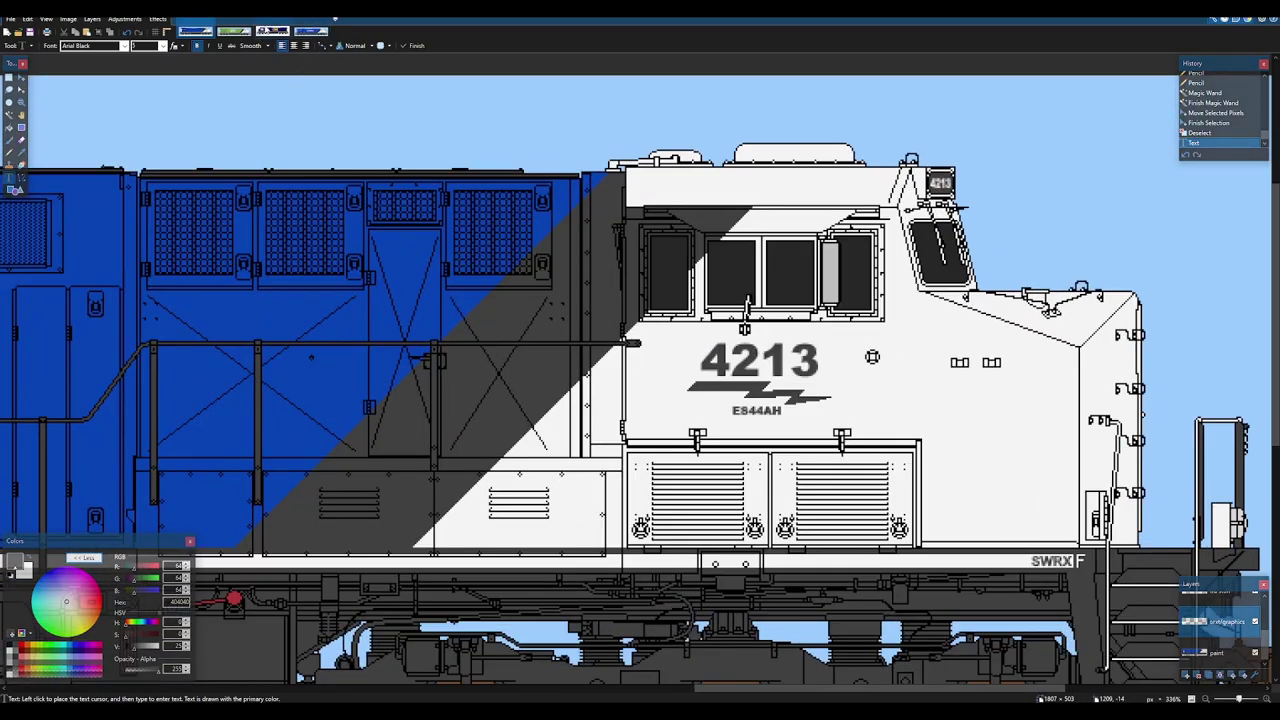
click(266, 31)
scroll(375, 142, down, 10)
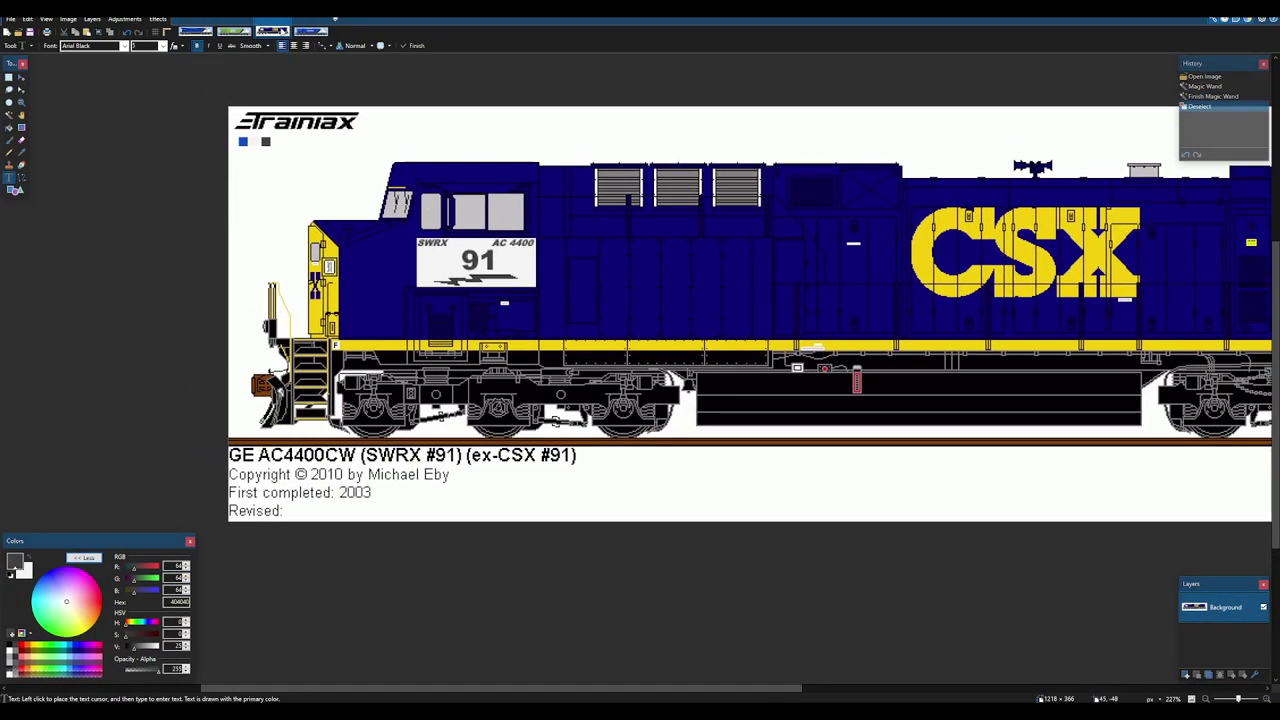
click(311, 31)
scroll(729, 278, down, 5)
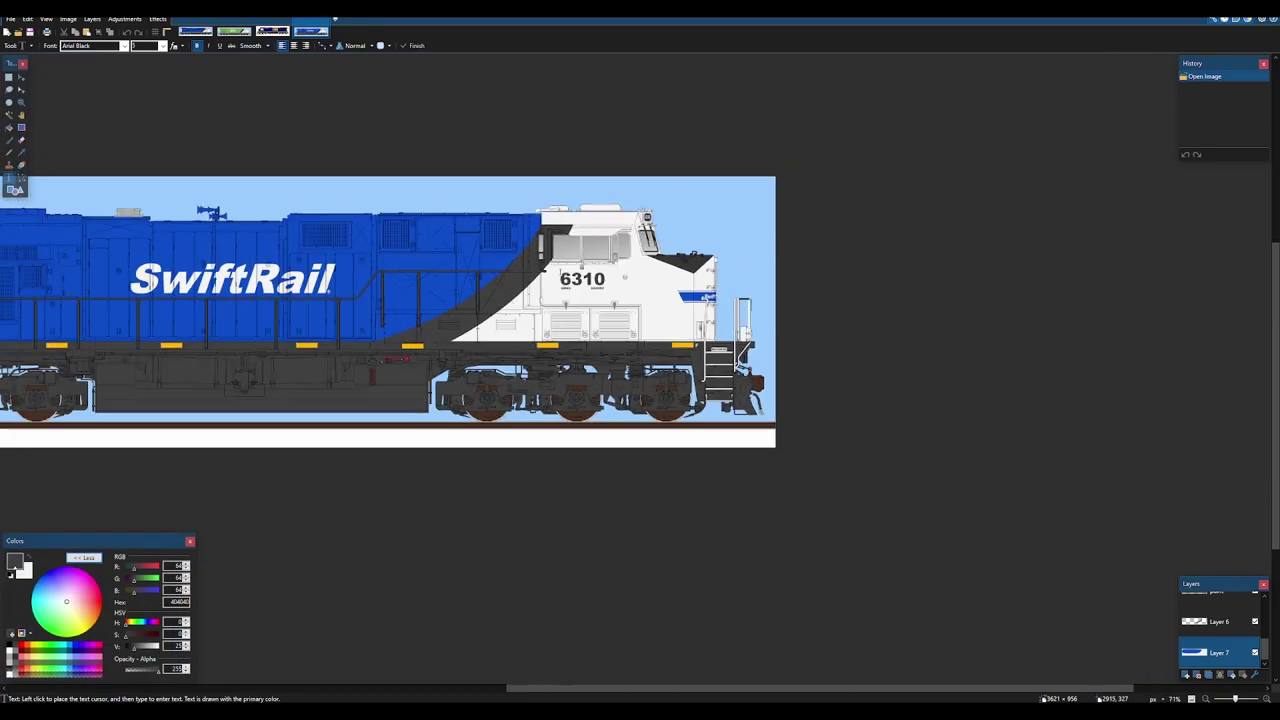
scroll(729, 278, up, 5)
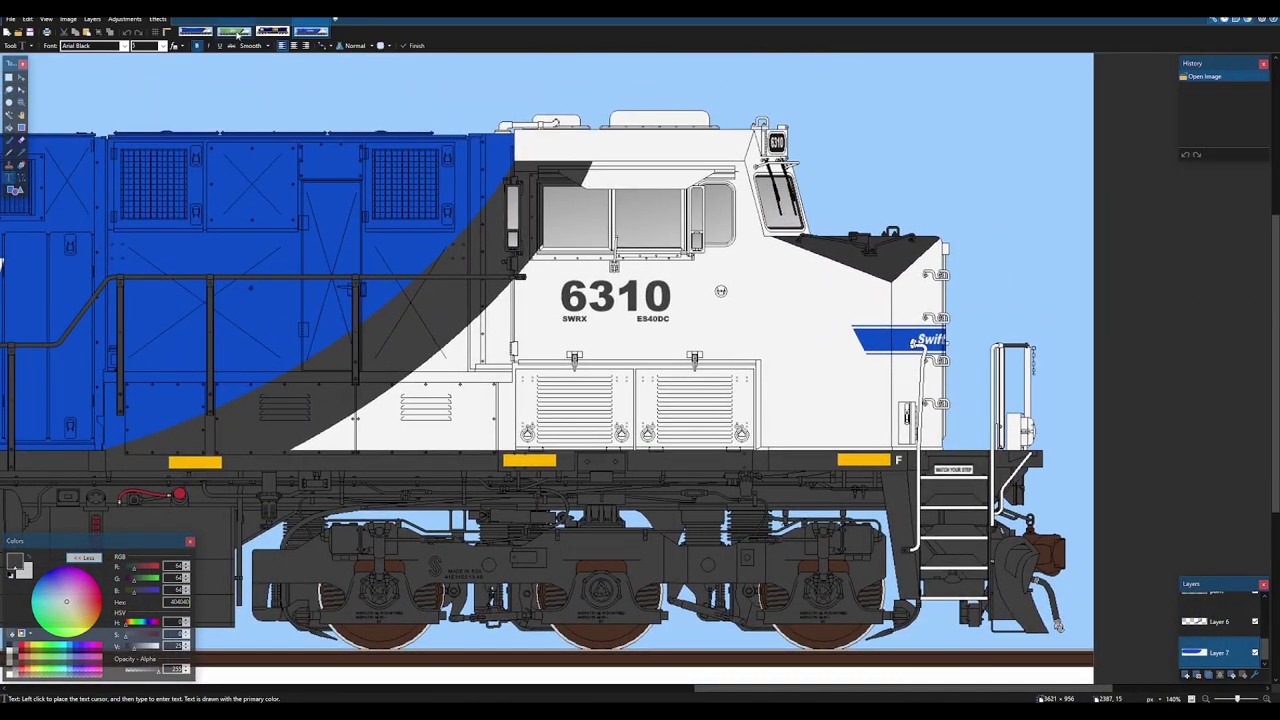
click(233, 31)
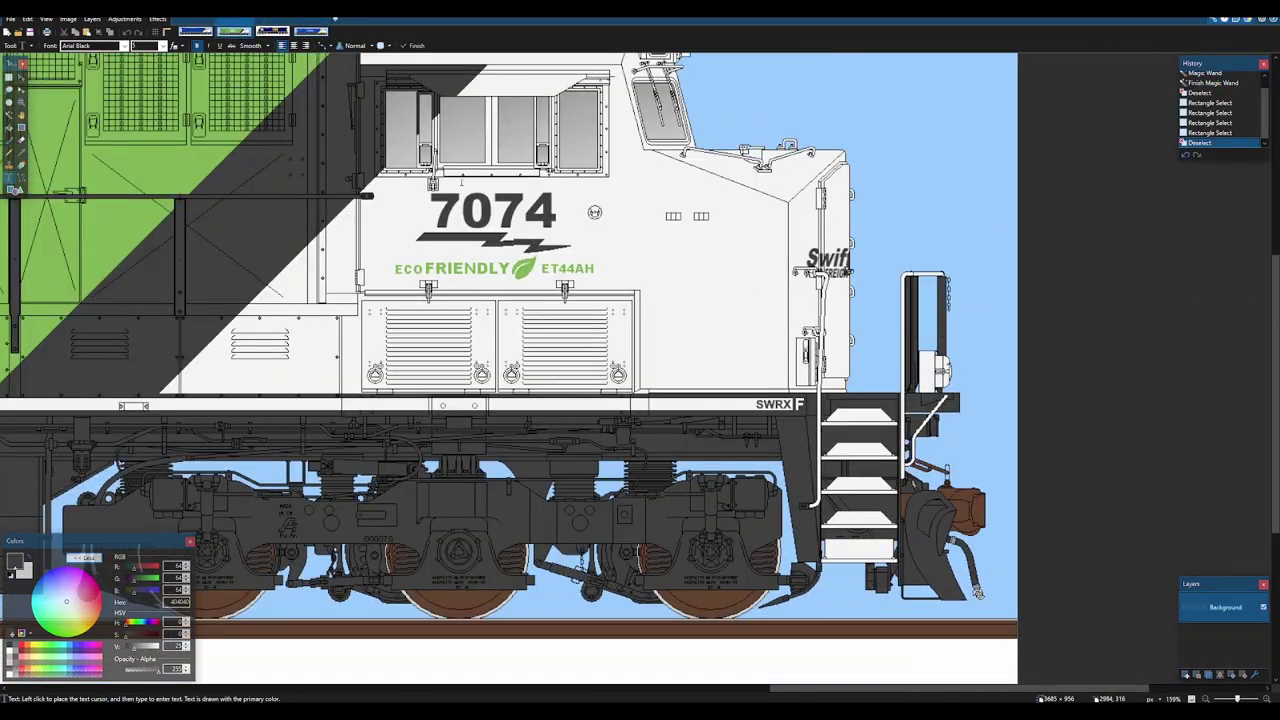
scroll(492, 188, up, 2)
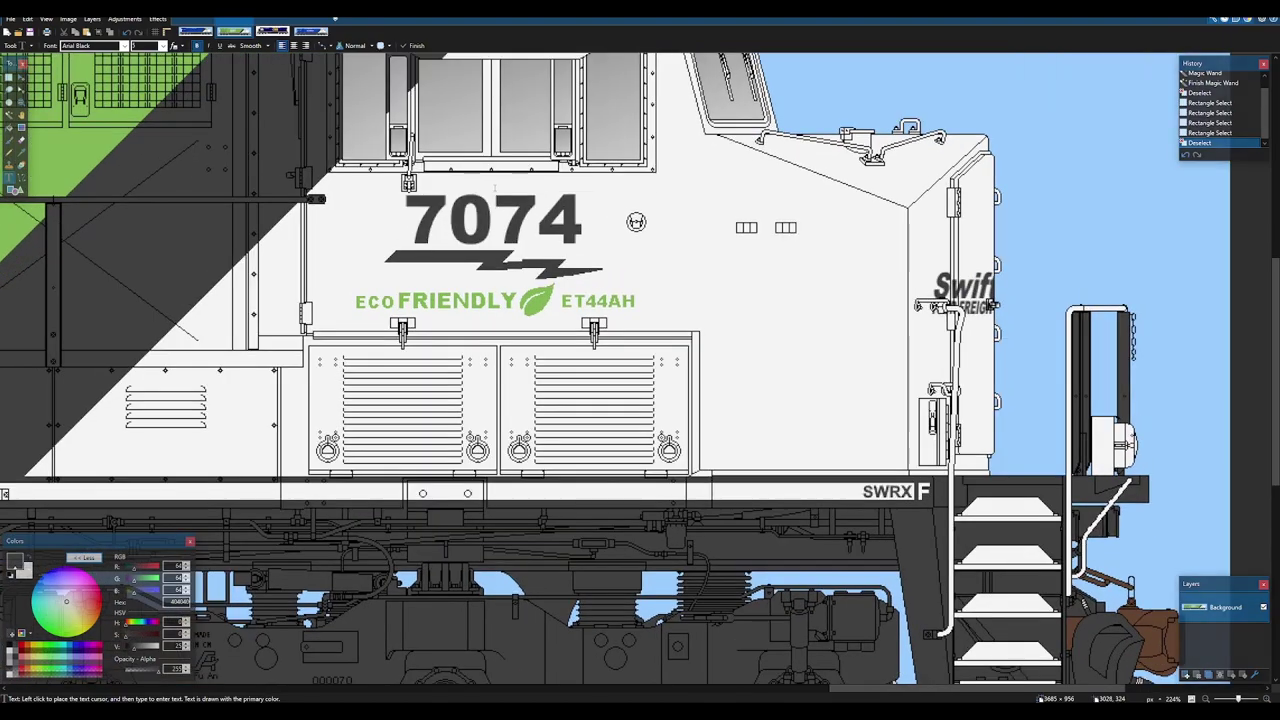
click(197, 32)
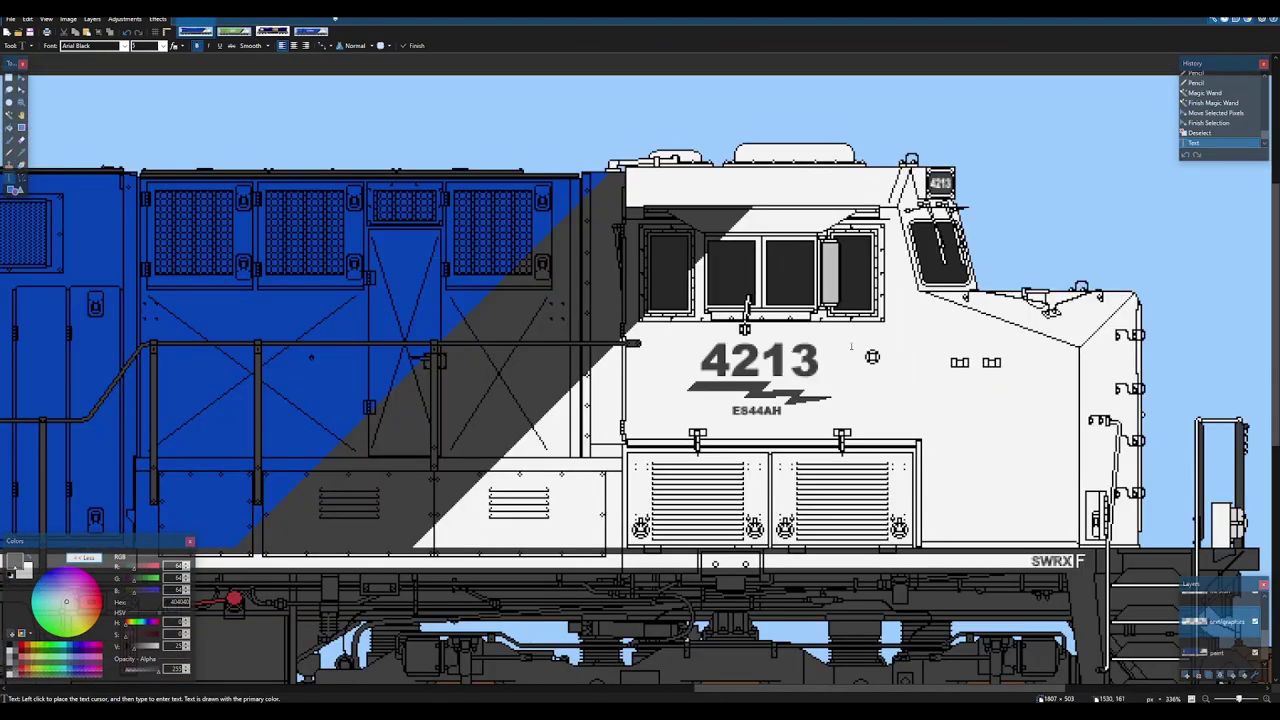
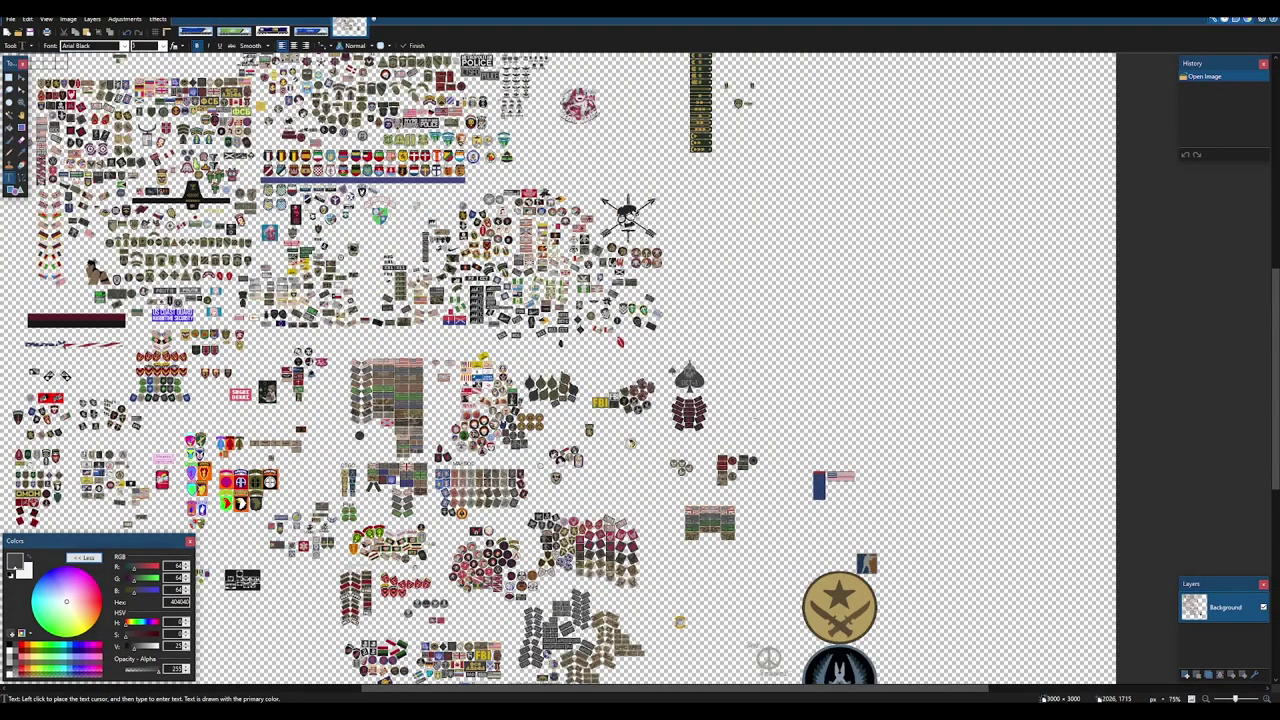
- Find the plain, borderless US flag on the patch sheet and copy it with a 26 × 15 pixel rectangular selection
scroll(793, 323, down, 3)
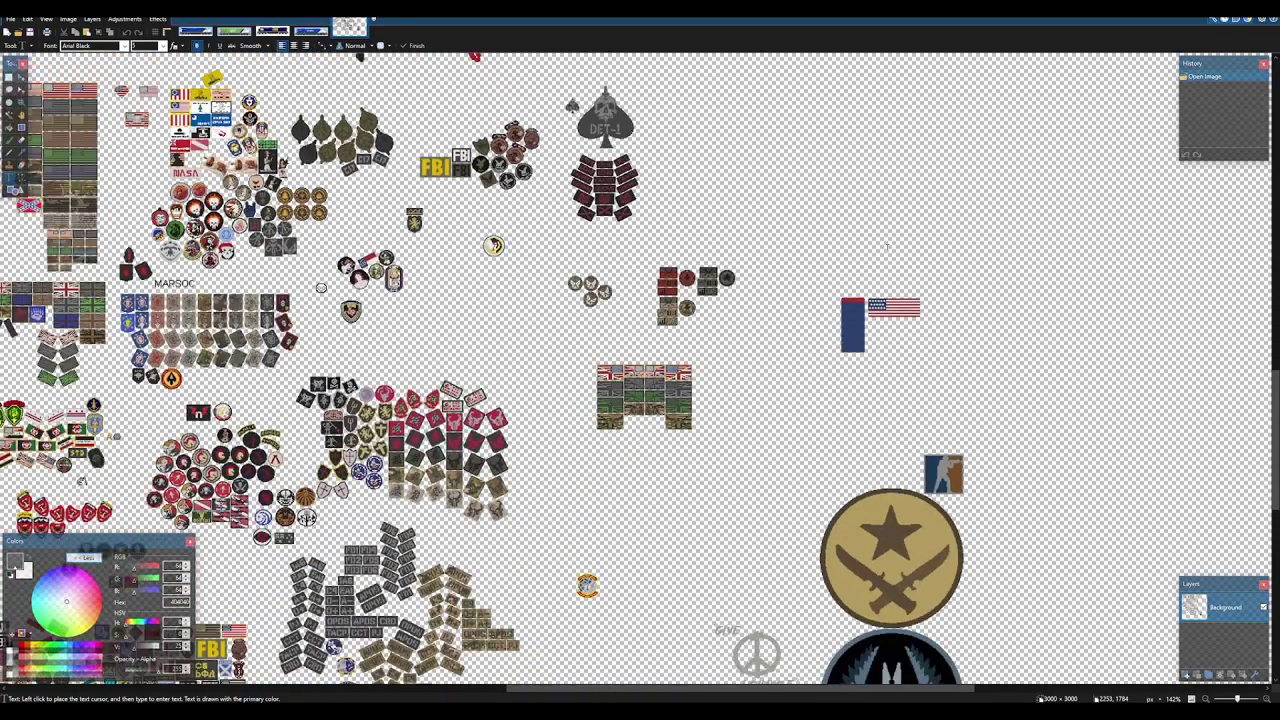
drag(162, 79, 745, 191)
scroll(745, 191, up, 5)
scroll(700, 240, up, 4)
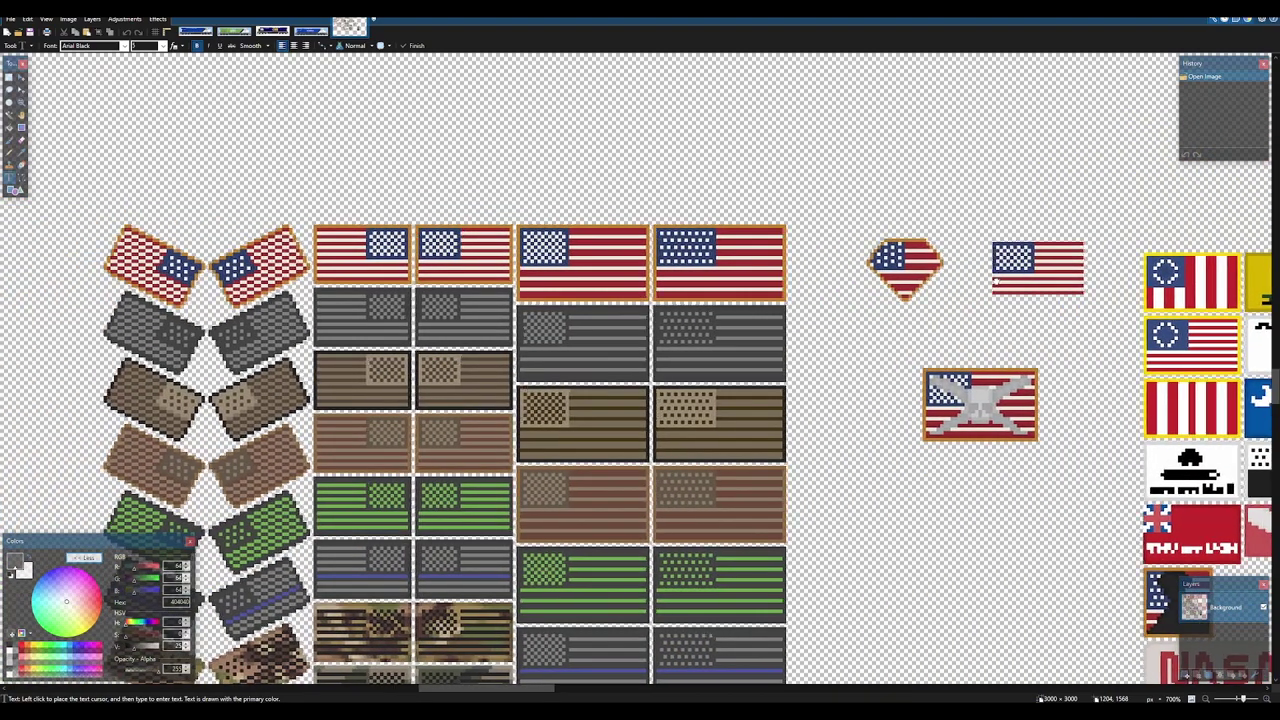
drag(1125, 276, 891, 300)
scroll(880, 308, up, 6)
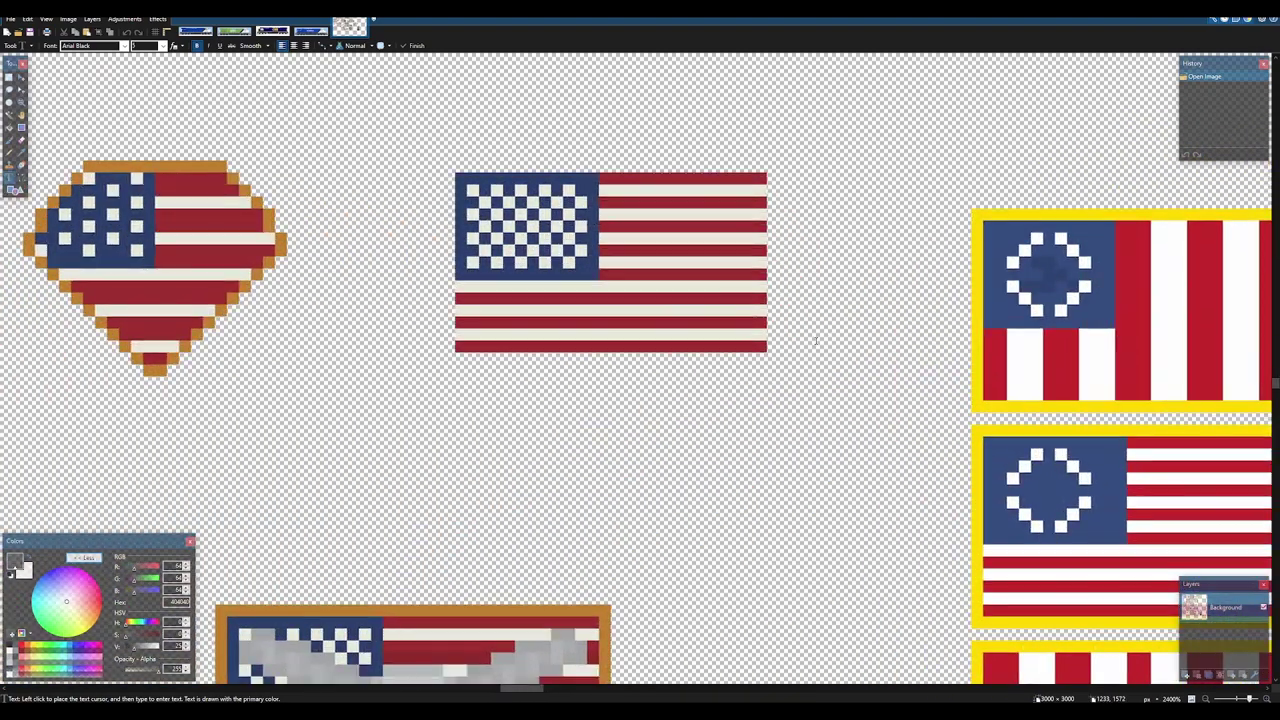
key(s)
drag(762, 345, 415, 157)
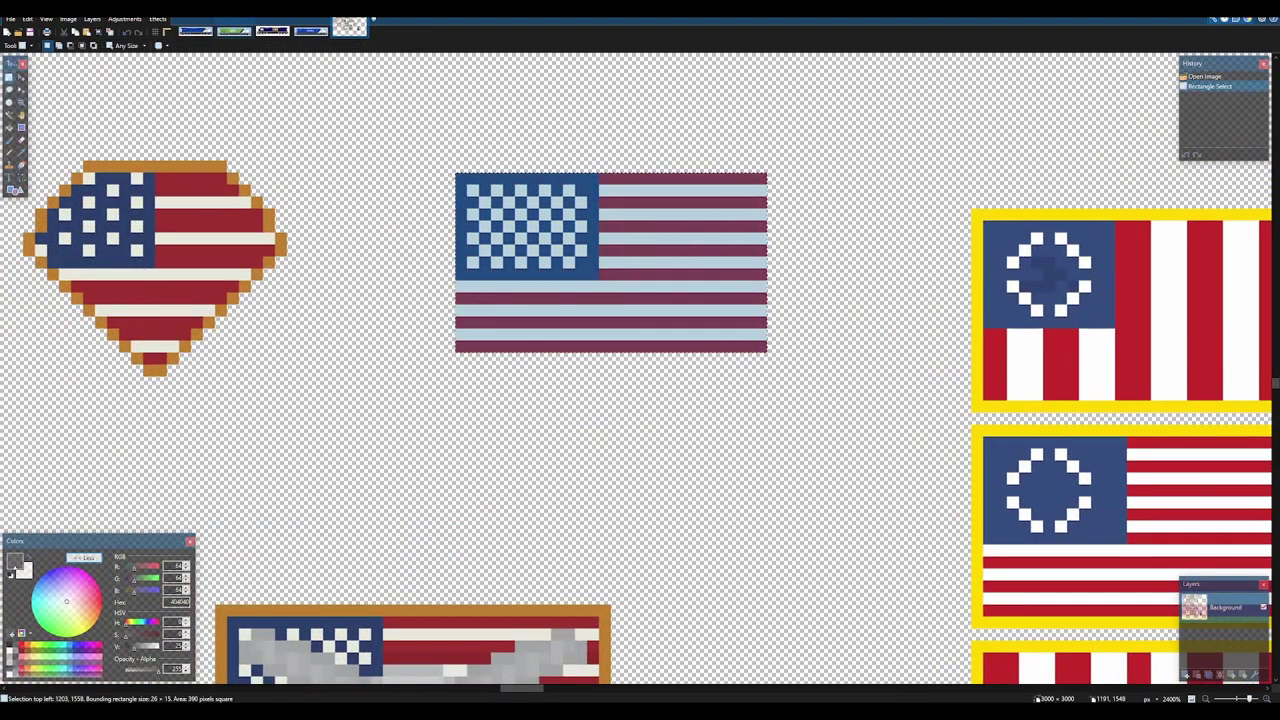
- Paste the US flag into the locomotive drawing and shrink it to 11 × 6 pixels just beneath the front cab side window
click(203, 27)
scroll(400, 300, down, 6)
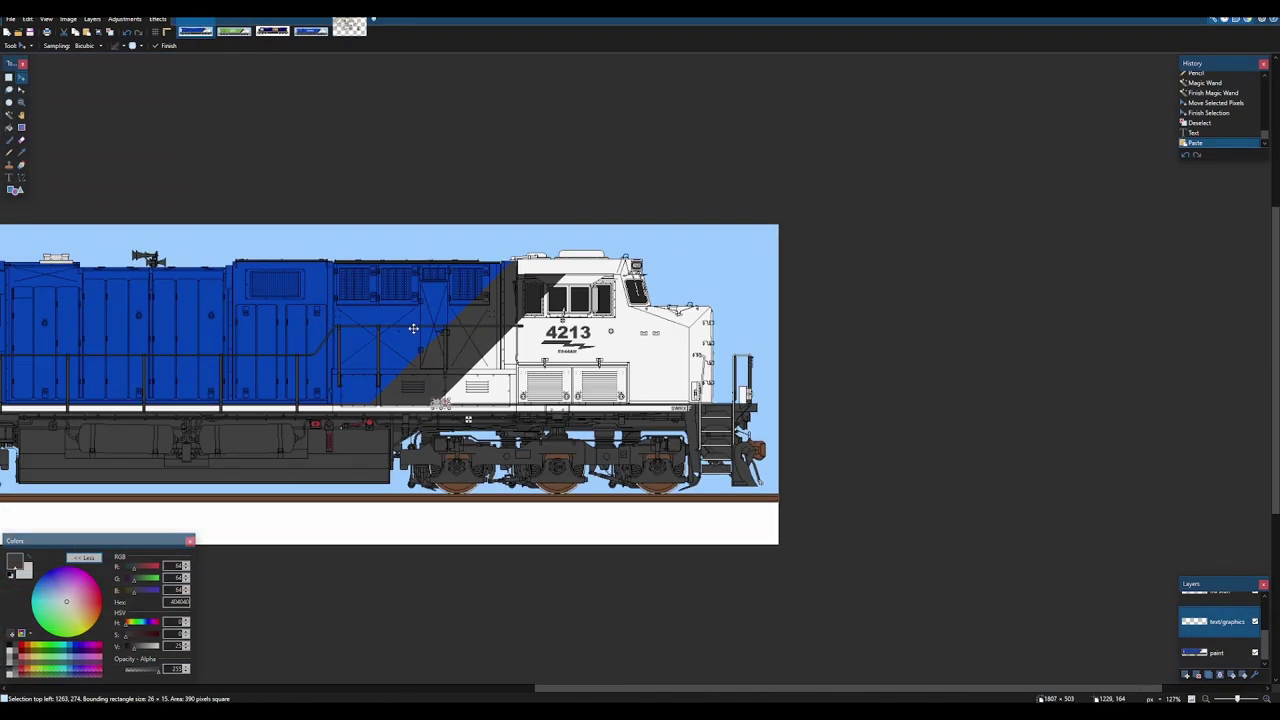
scroll(811, 308, up, 6)
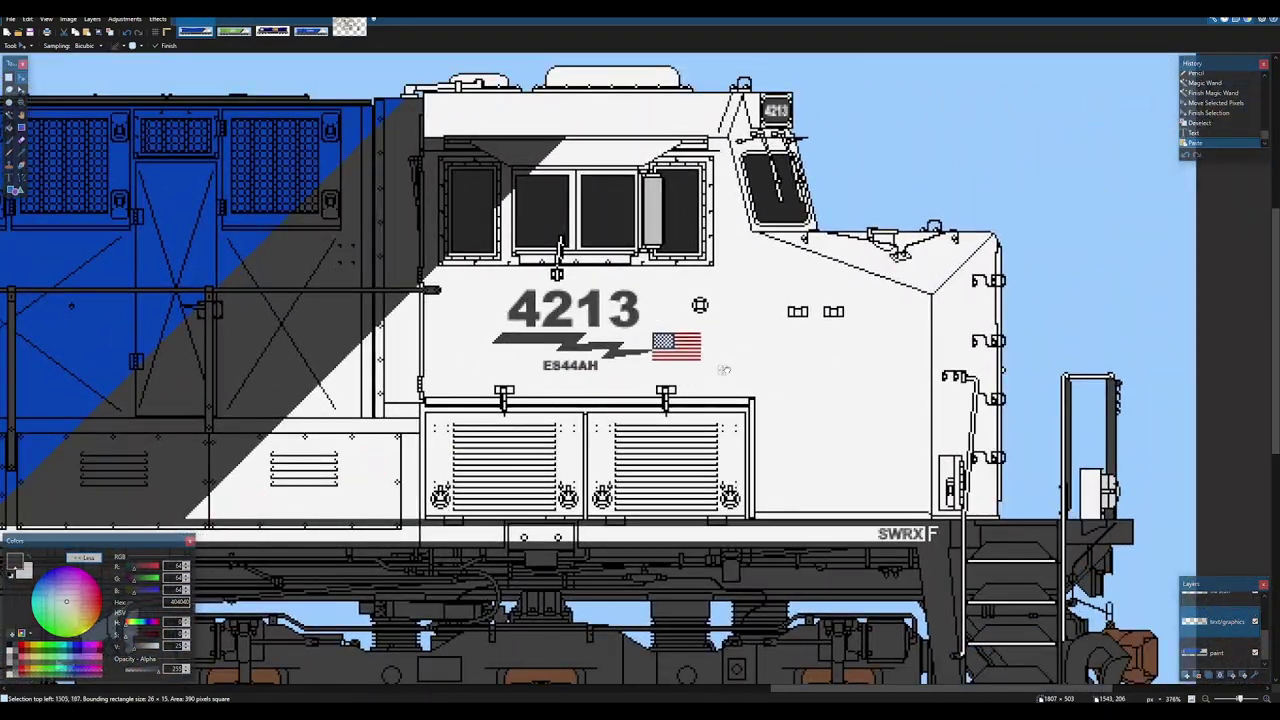
drag(724, 370, 697, 274)
scroll(769, 318, up, 4)
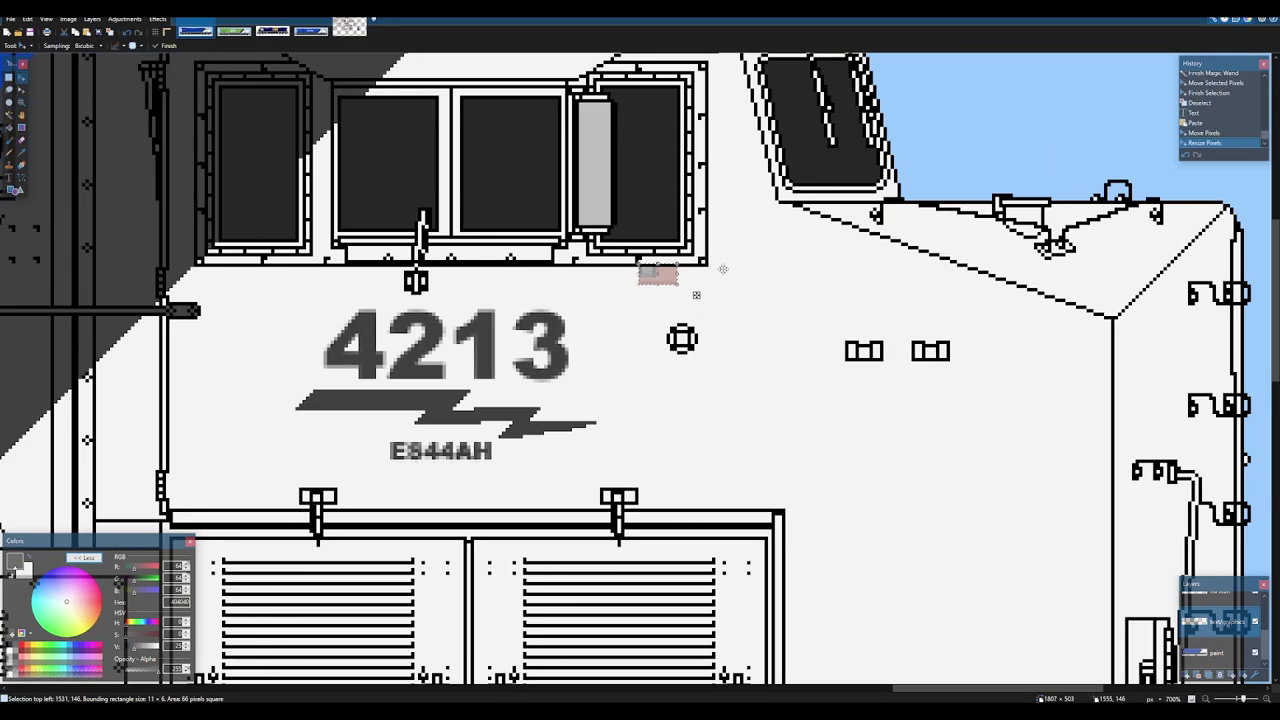
scroll(716, 349, up, 2)
drag(685, 377, 648, 372)
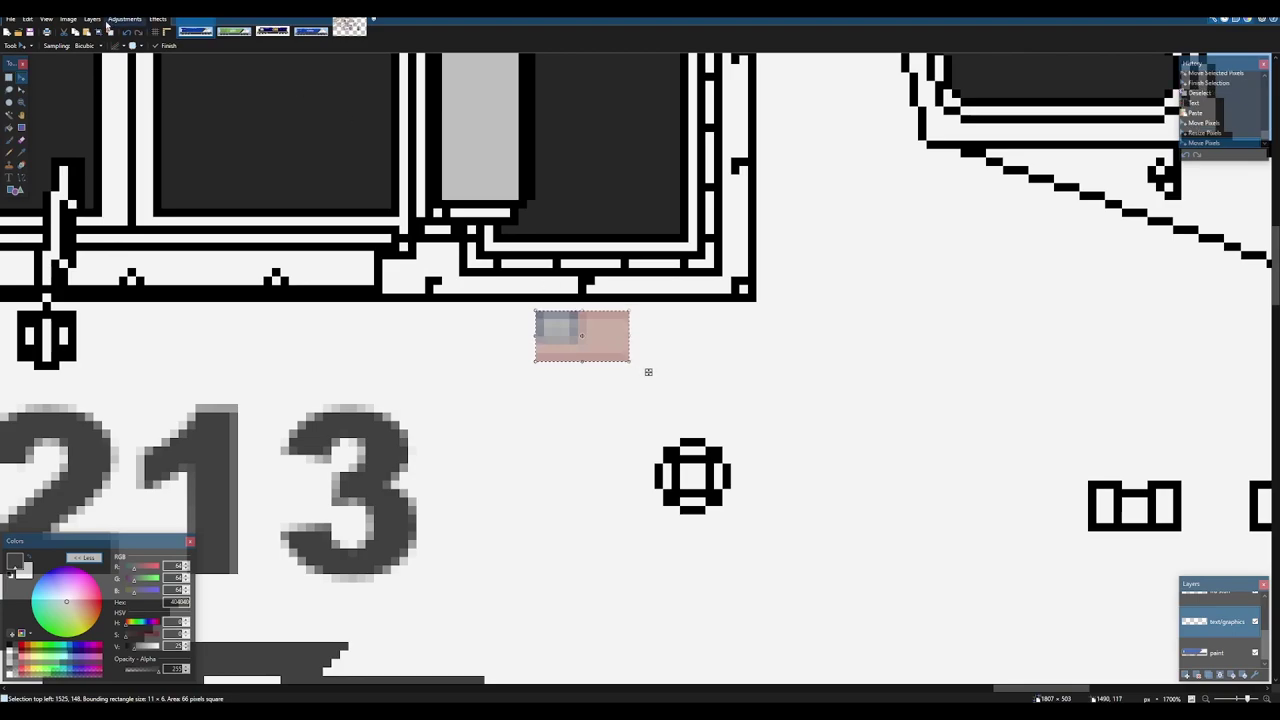
- Flip the small US flag horizontally and shift it one pixel toward the locomotive's nose
click(155, 19)
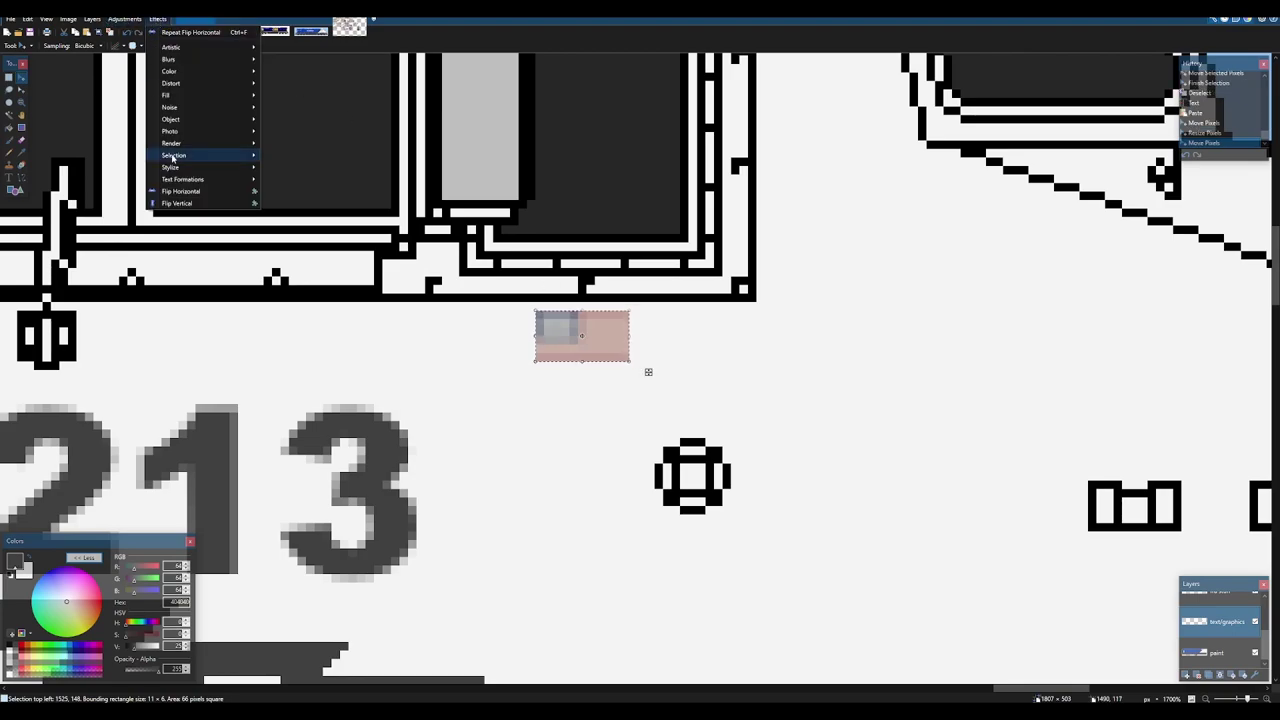
click(200, 191)
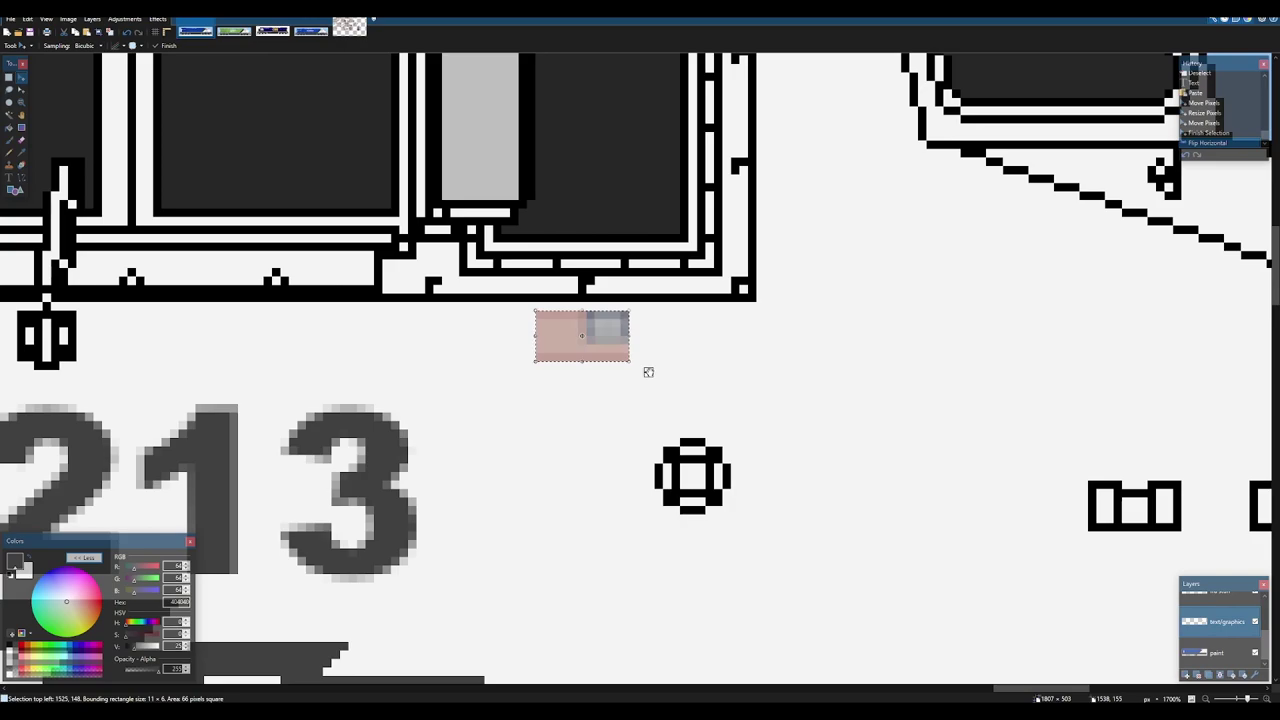
drag(649, 372, 657, 372)
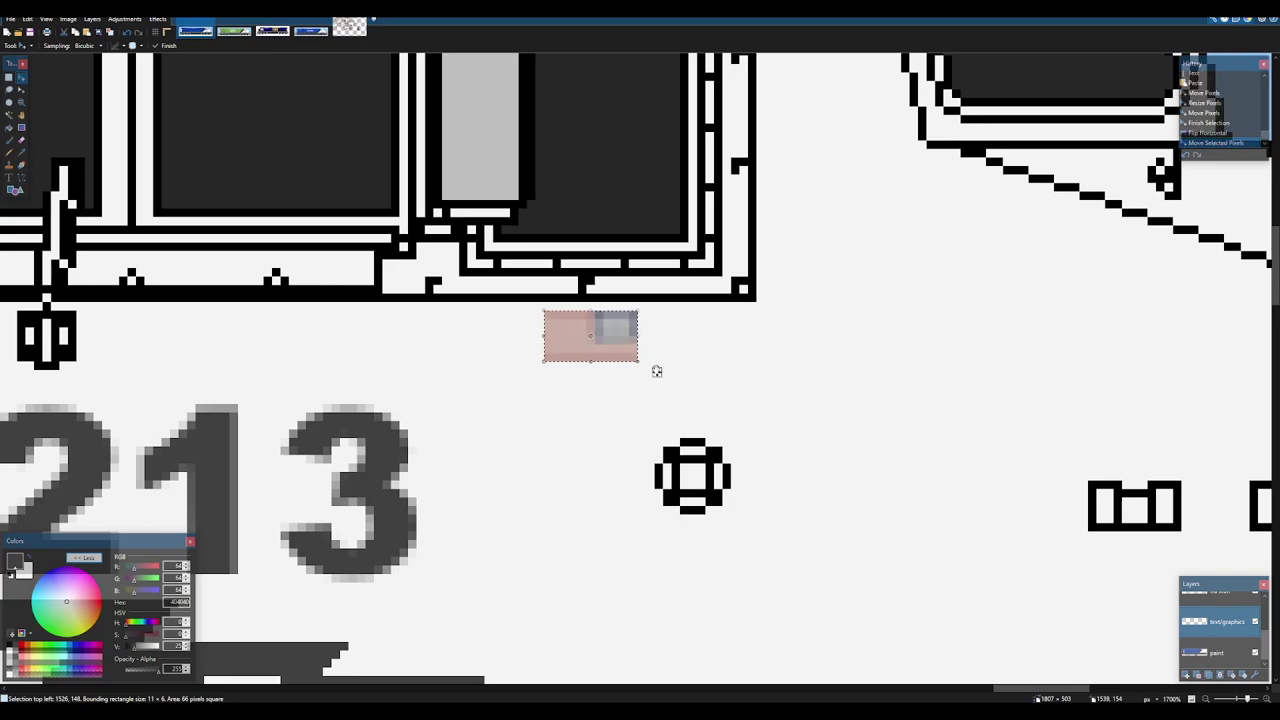
scroll(655, 365, down, 5)
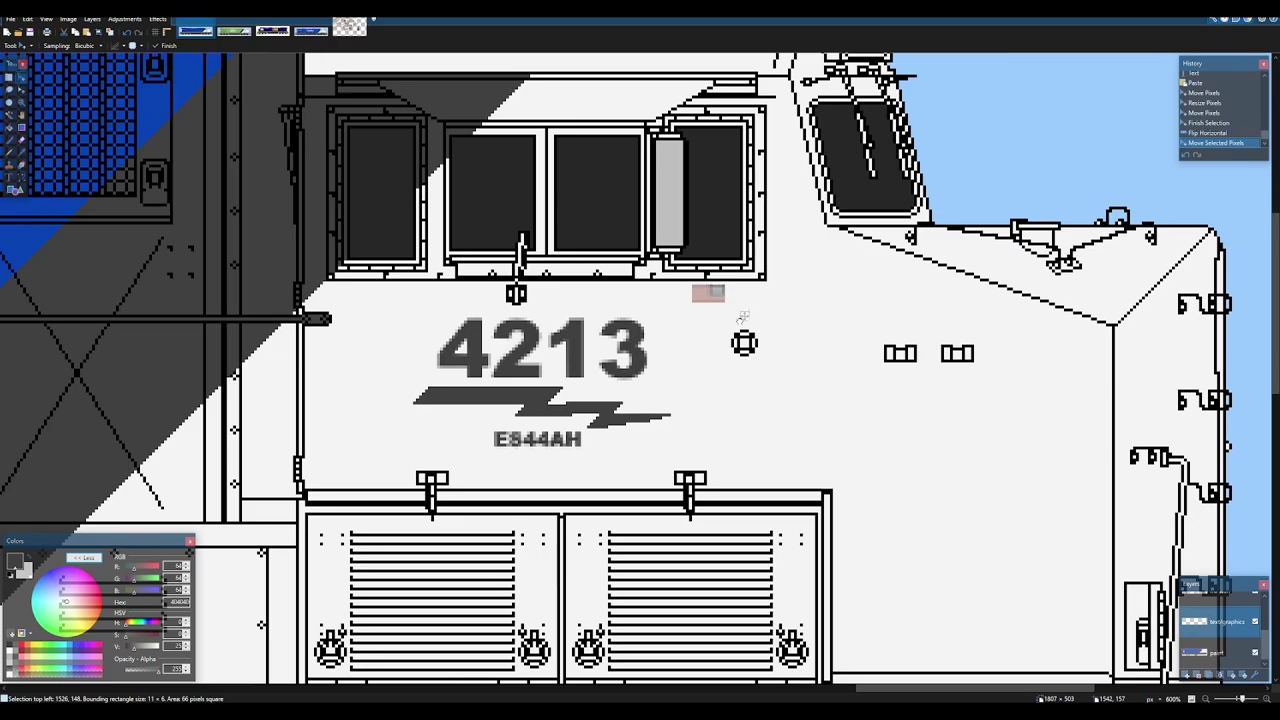
- Move the small US flag to just below the ES44AH designation, centred under it, and deselect it
drag(743, 316, 573, 487)
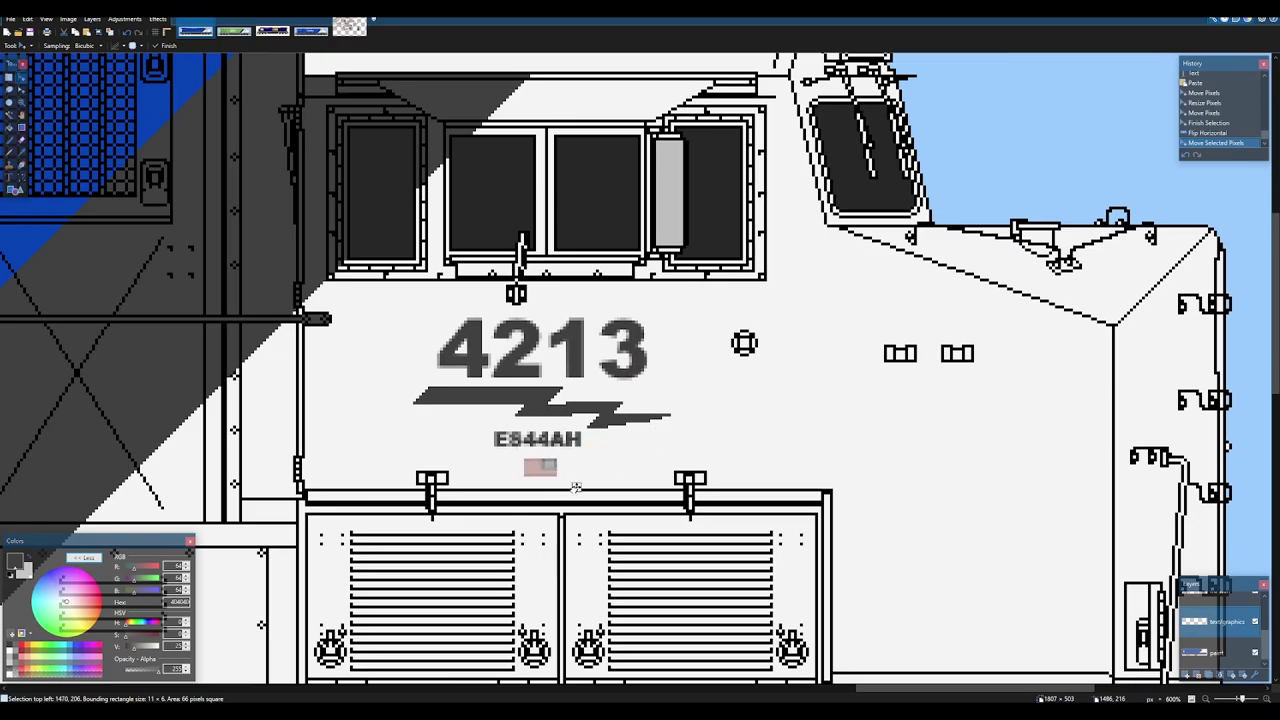
scroll(573, 487, down, 1)
scroll(643, 377, up, 5)
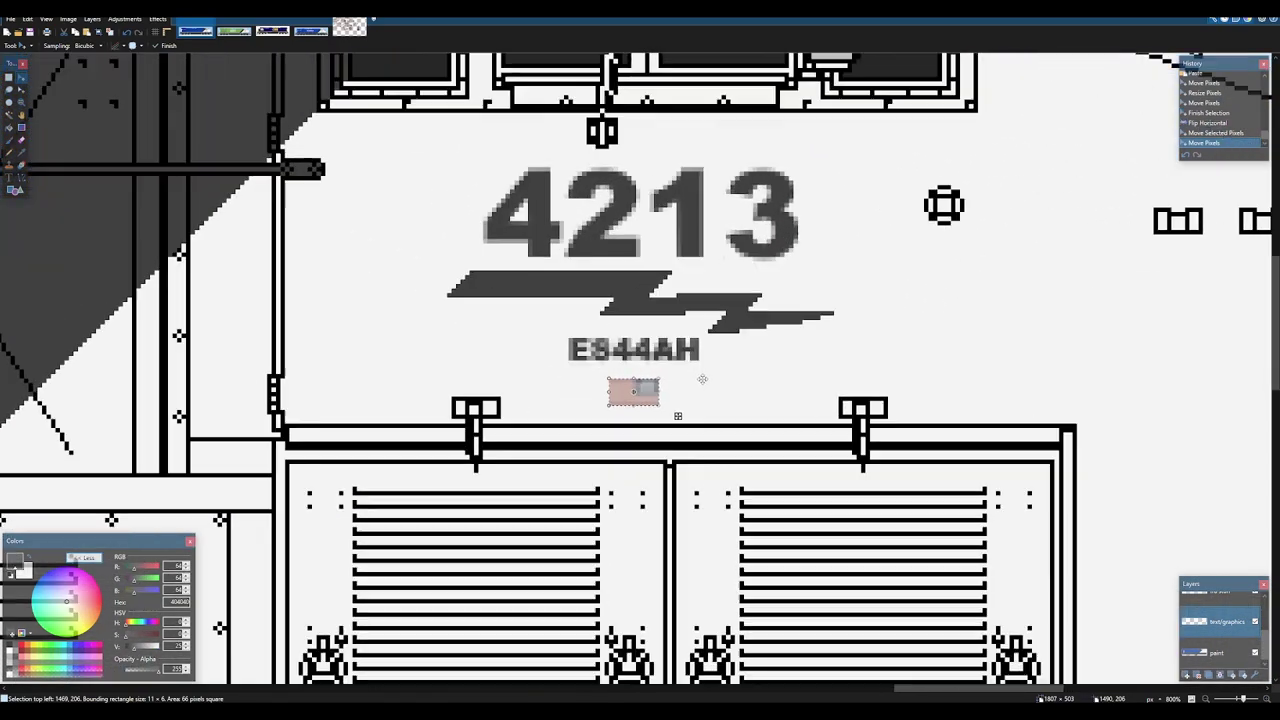
key(ctrl+d)
scroll(629, 378, up, 4)
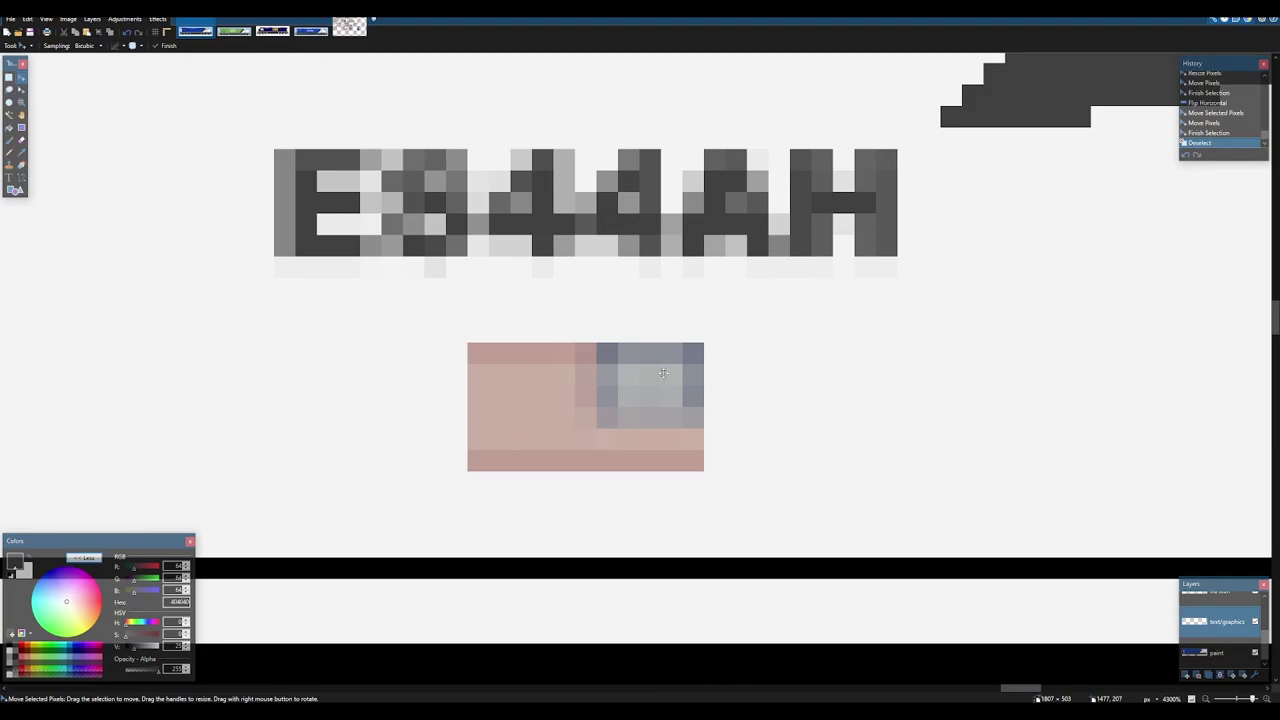
- Sample the muted blue from the small flag's canton and pencil an even border of it around the canton
key(k)
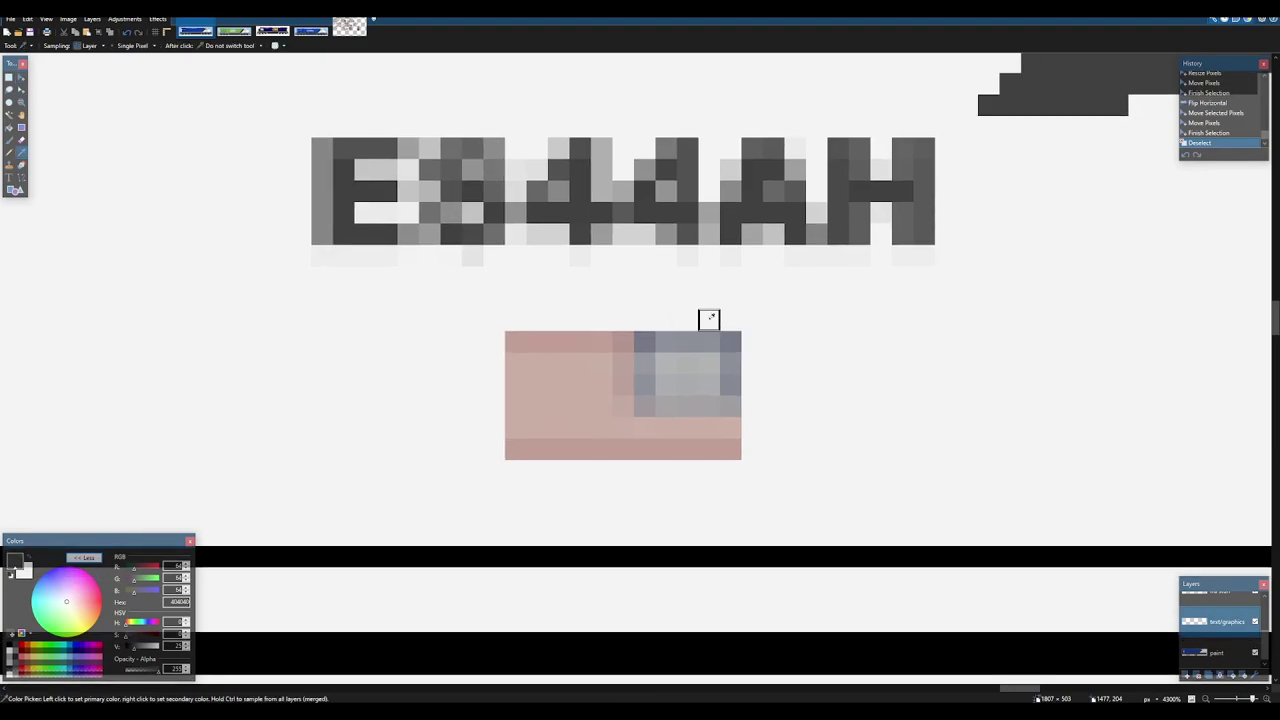
click(727, 340)
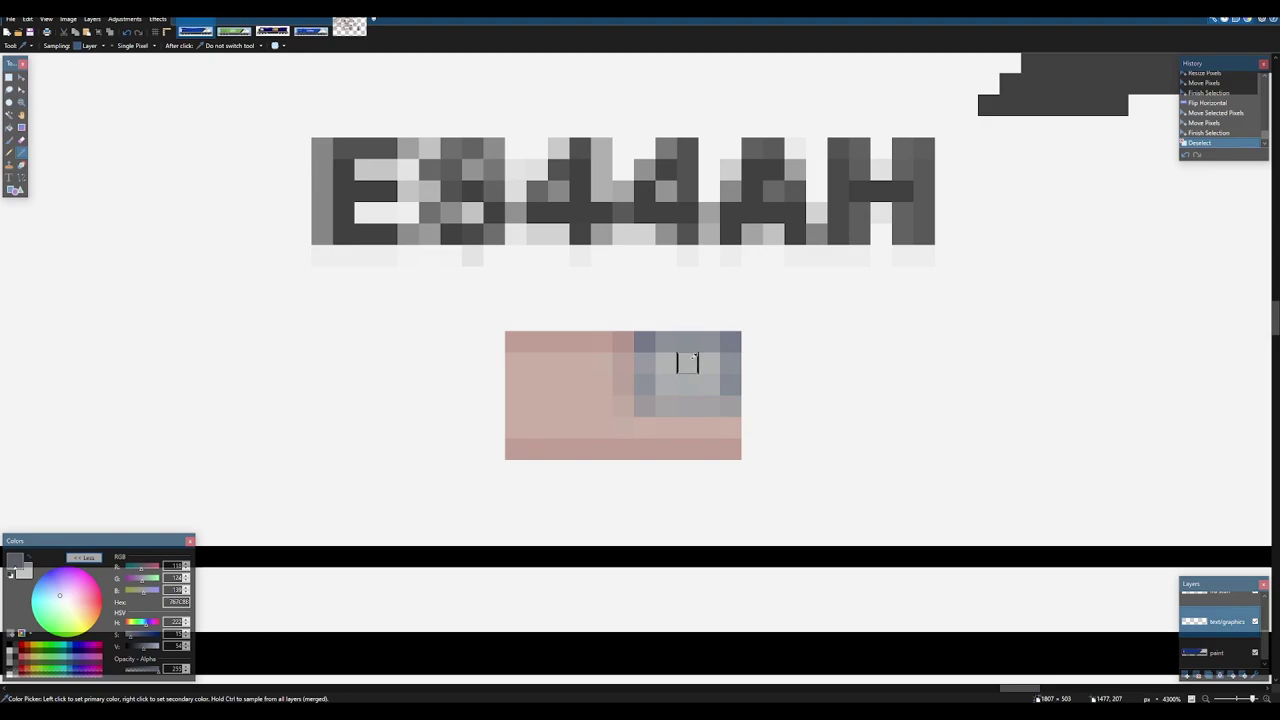
key(p)
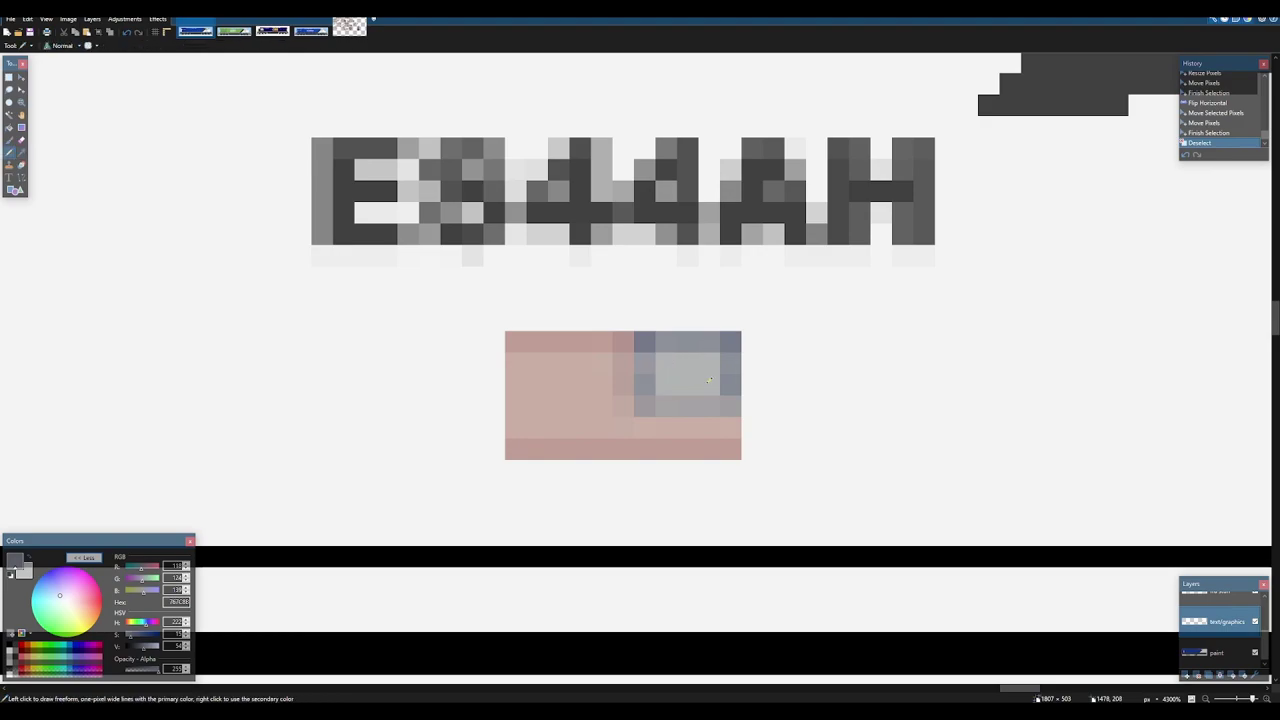
click(735, 390)
mouse_move(735, 347)
mouse_down()
mouse_move(646, 347)
mouse_move(652, 397)
mouse_move(732, 406)
mouse_up()
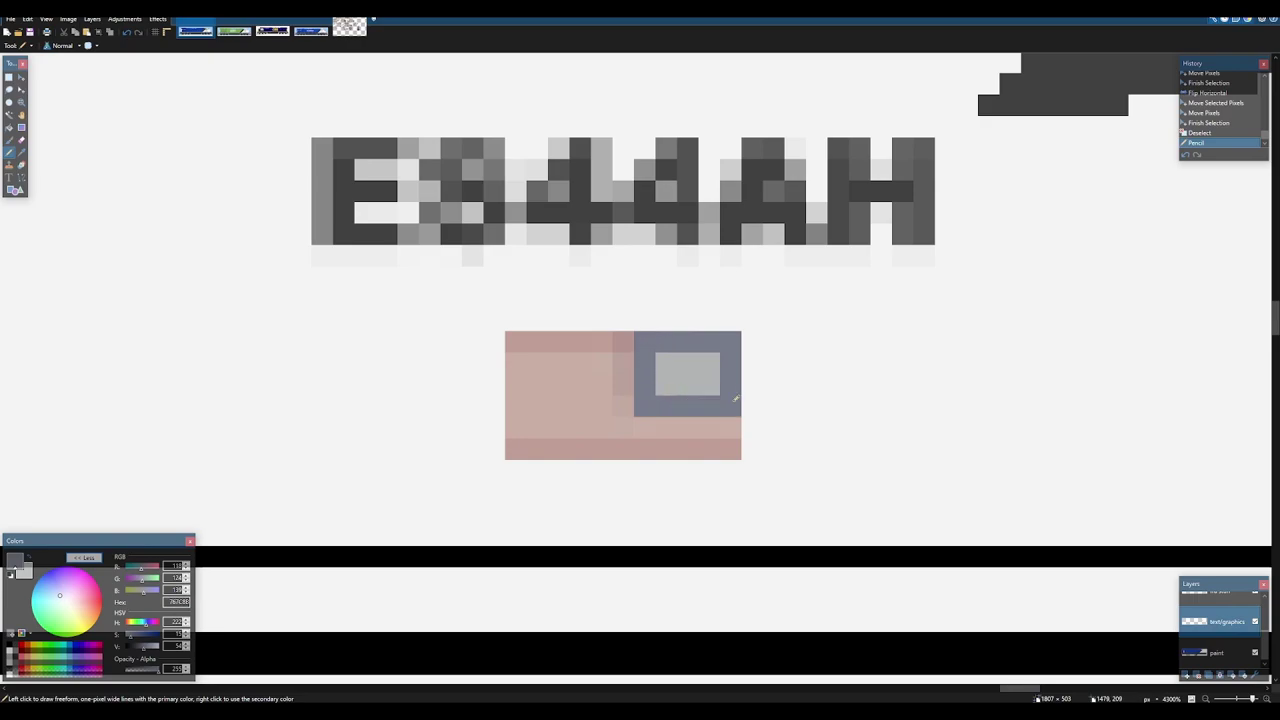
- Sample the navy and off-white from the patch sheet's US flag and repaint the small flag's canton as a navy border around an off-white centre
click(238, 30)
click(349, 27)
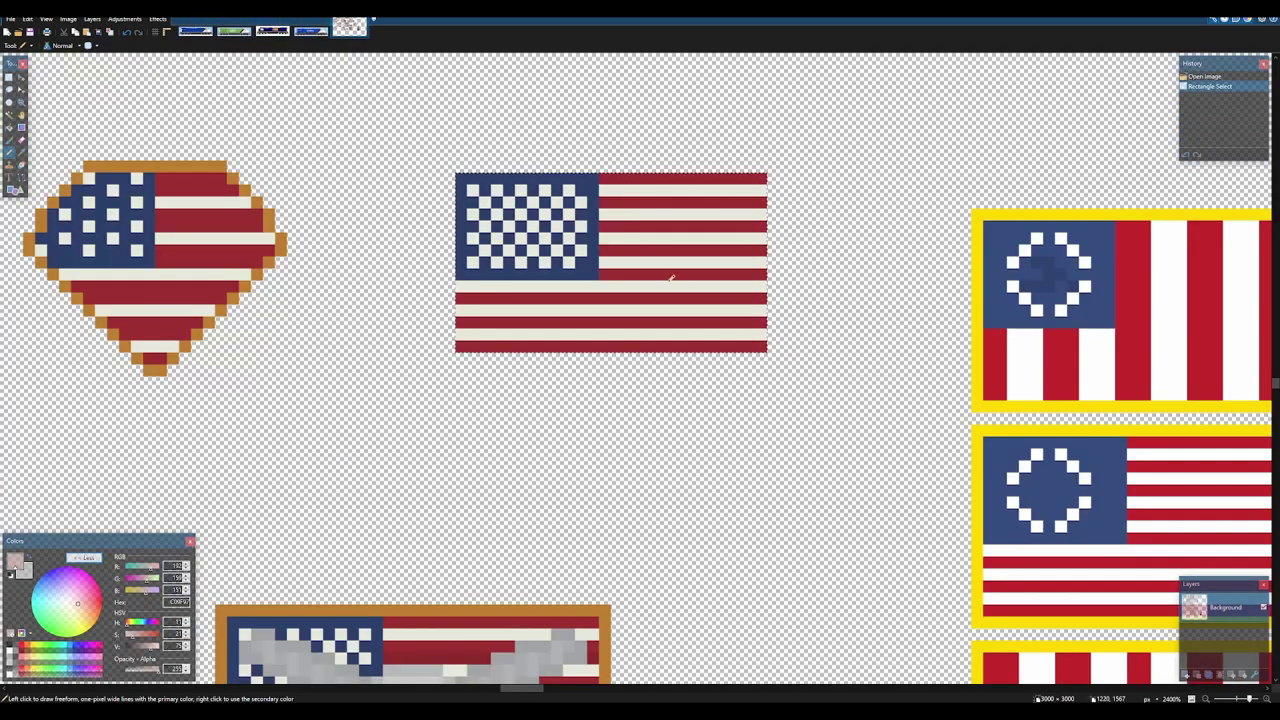
key(k)
click(586, 250)
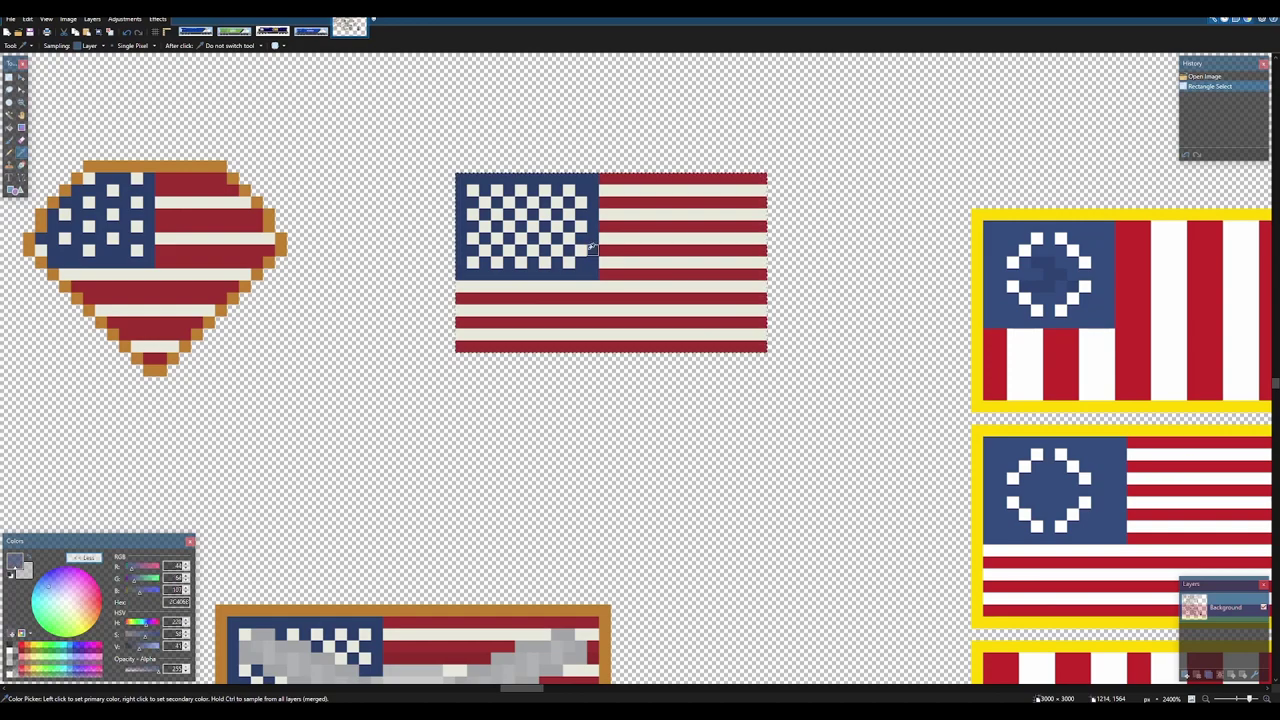
click(226, 26)
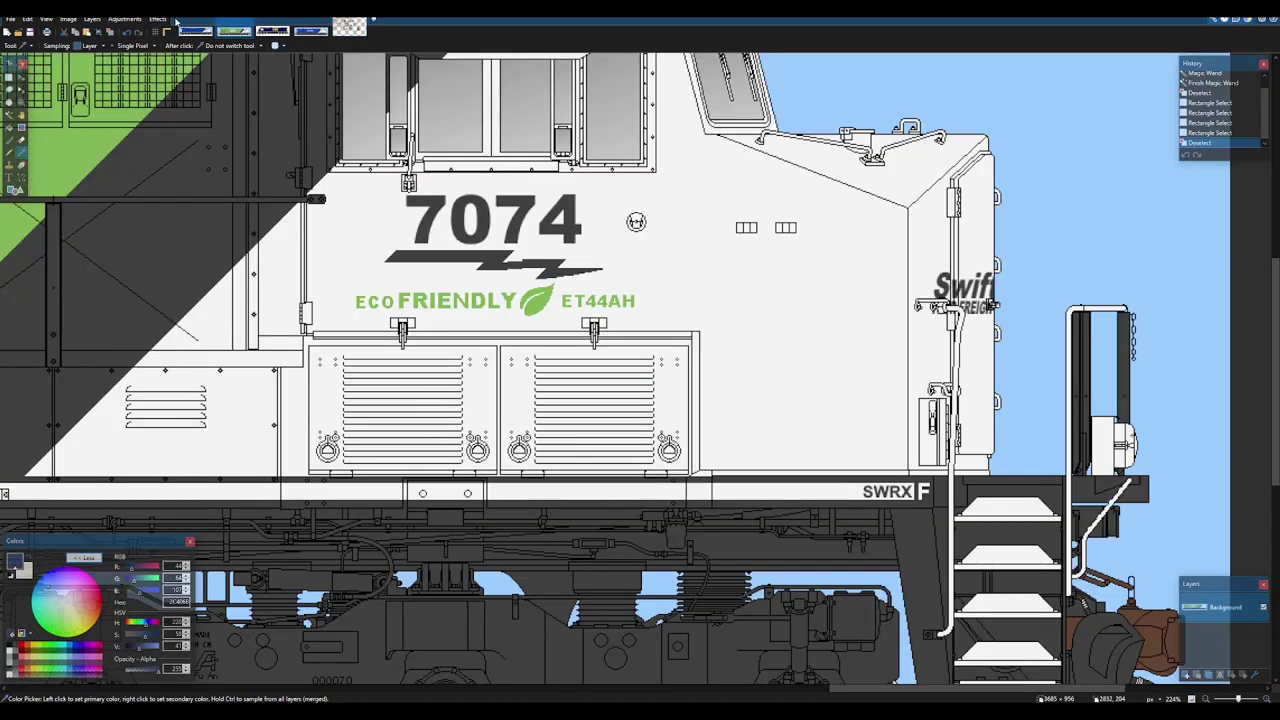
click(197, 24)
scroll(645, 341, up, 3)
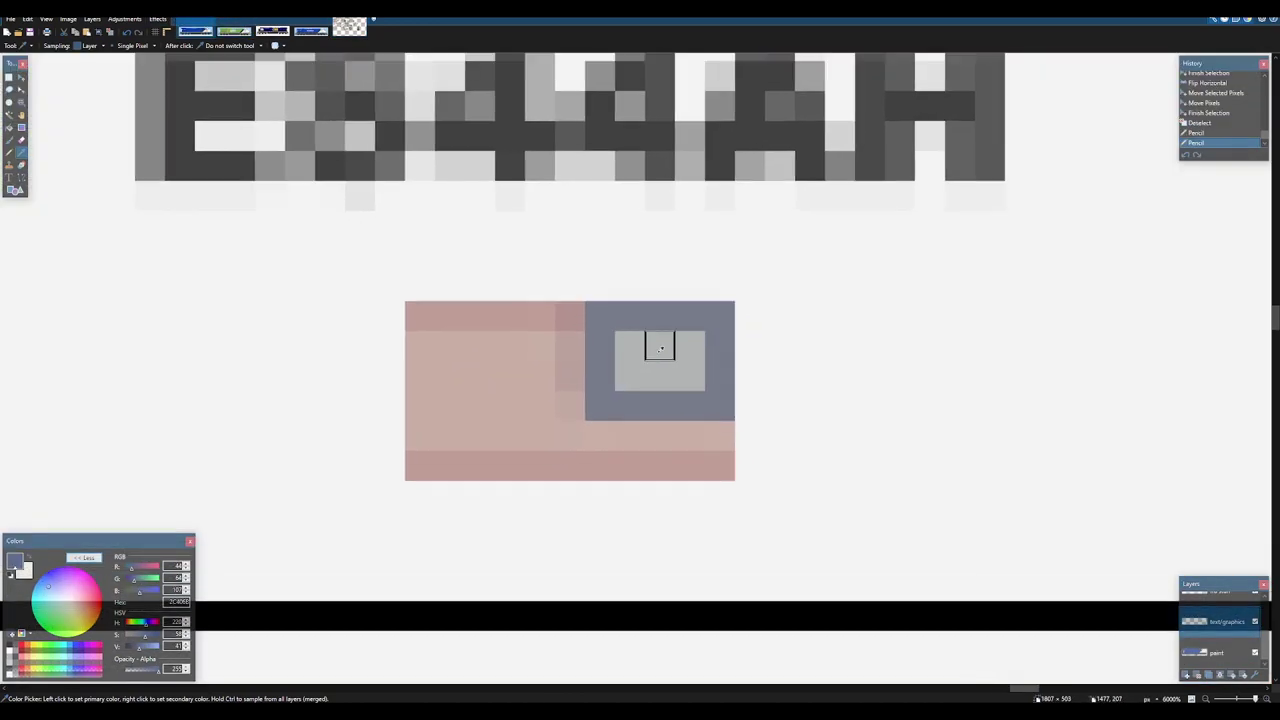
key(p)
mouse_move(637, 339)
mouse_down()
mouse_move(684, 341)
mouse_move(687, 357)
mouse_move(631, 371)
mouse_up()
mouse_move(606, 323)
mouse_down()
mouse_move(694, 314)
mouse_move(723, 346)
mouse_move(680, 400)
mouse_move(606, 373)
mouse_move(600, 346)
mouse_up()
- Try a V-shaped pattern of three off-white star pixels in the flag's navy canton and undo its strokes
click(661, 344)
click(630, 376)
click(690, 376)
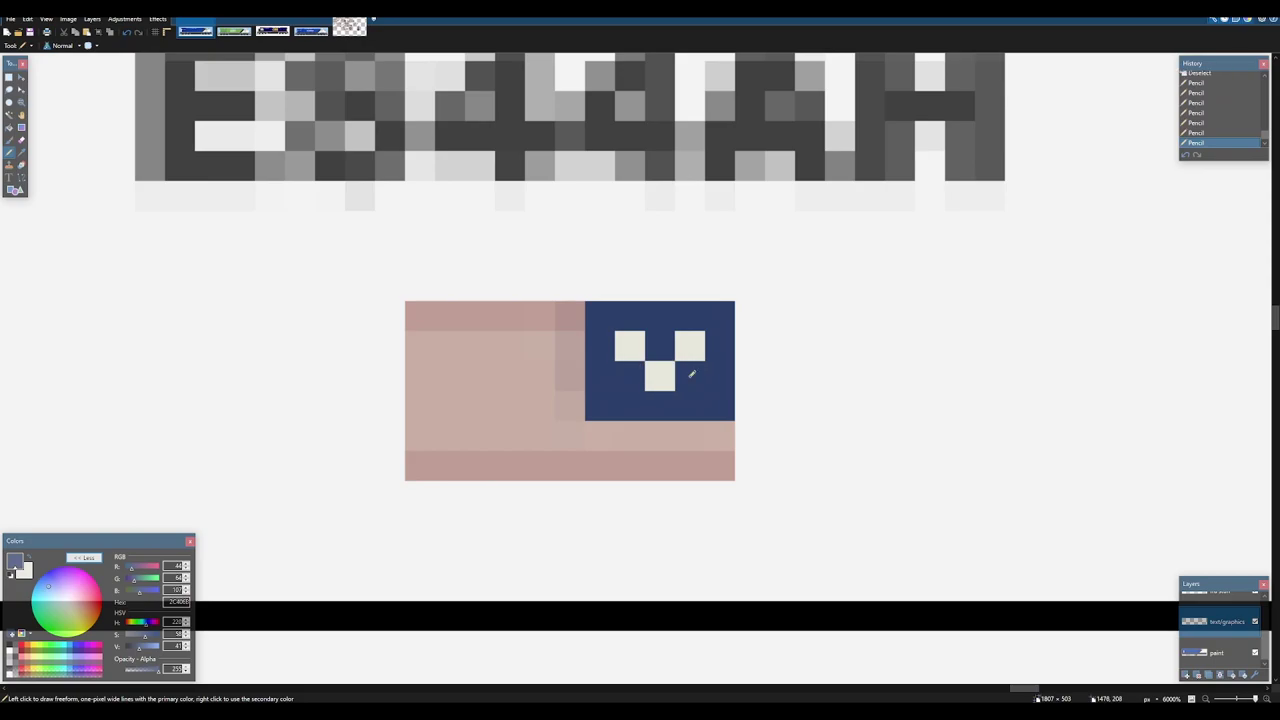
scroll(686, 370, down, 4)
scroll(682, 357, up, 5)
key(ctrl+z)
key(ctrl+z)
key(ctrl+z)
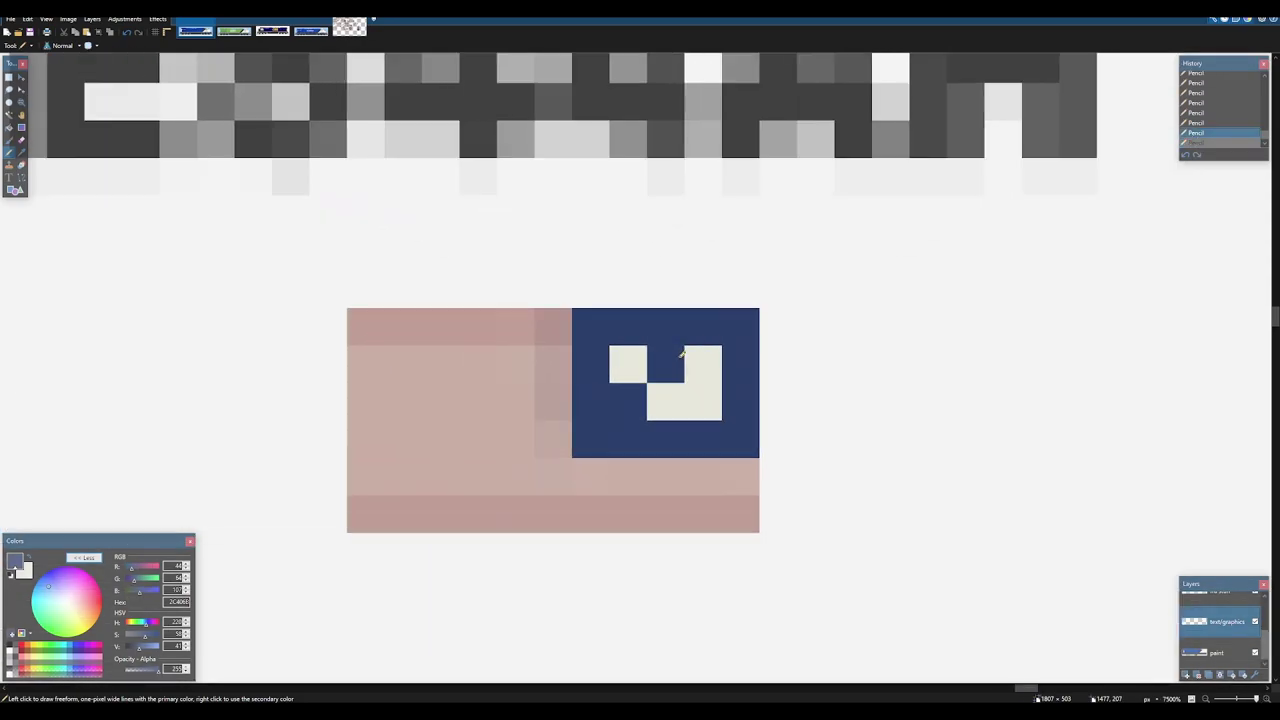
- Try an inverted-V pattern of three star pixels in the flag's canton and restore the plain off-white centre
click(692, 361)
click(626, 362)
click(666, 400)
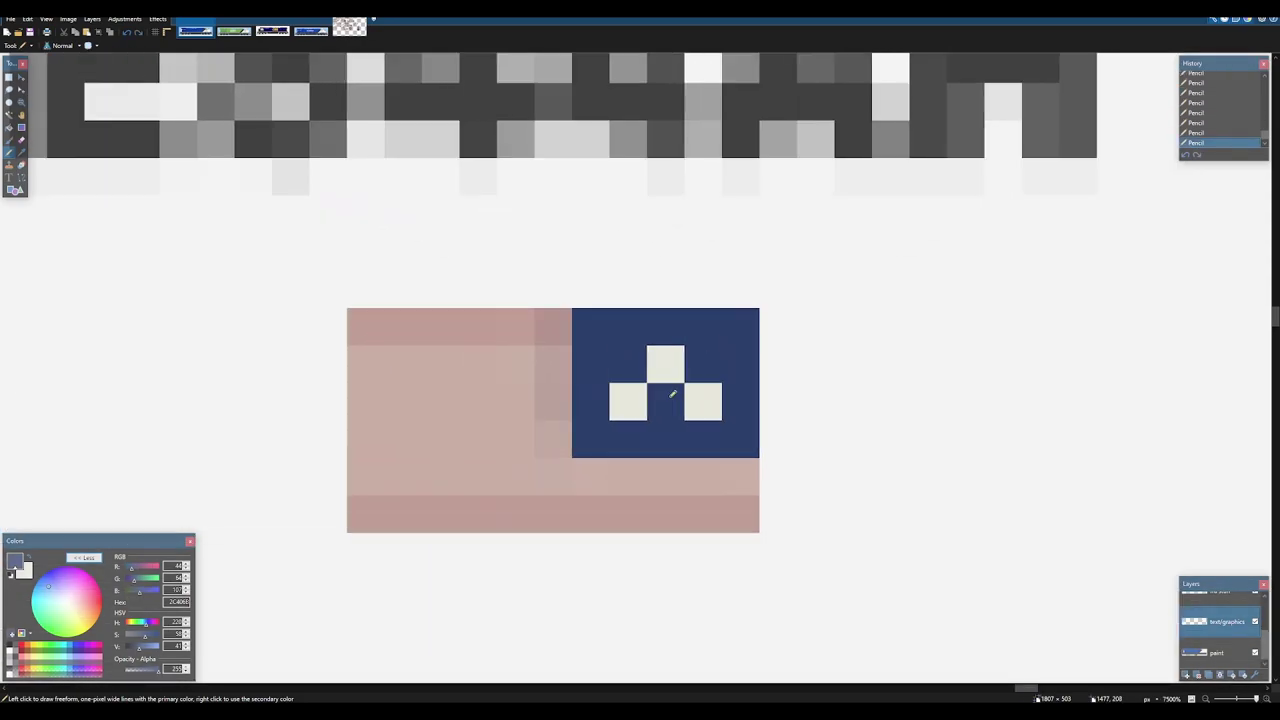
scroll(668, 392, down, 3)
scroll(666, 380, up, 2)
key(ctrl+z)
key(ctrl+z)
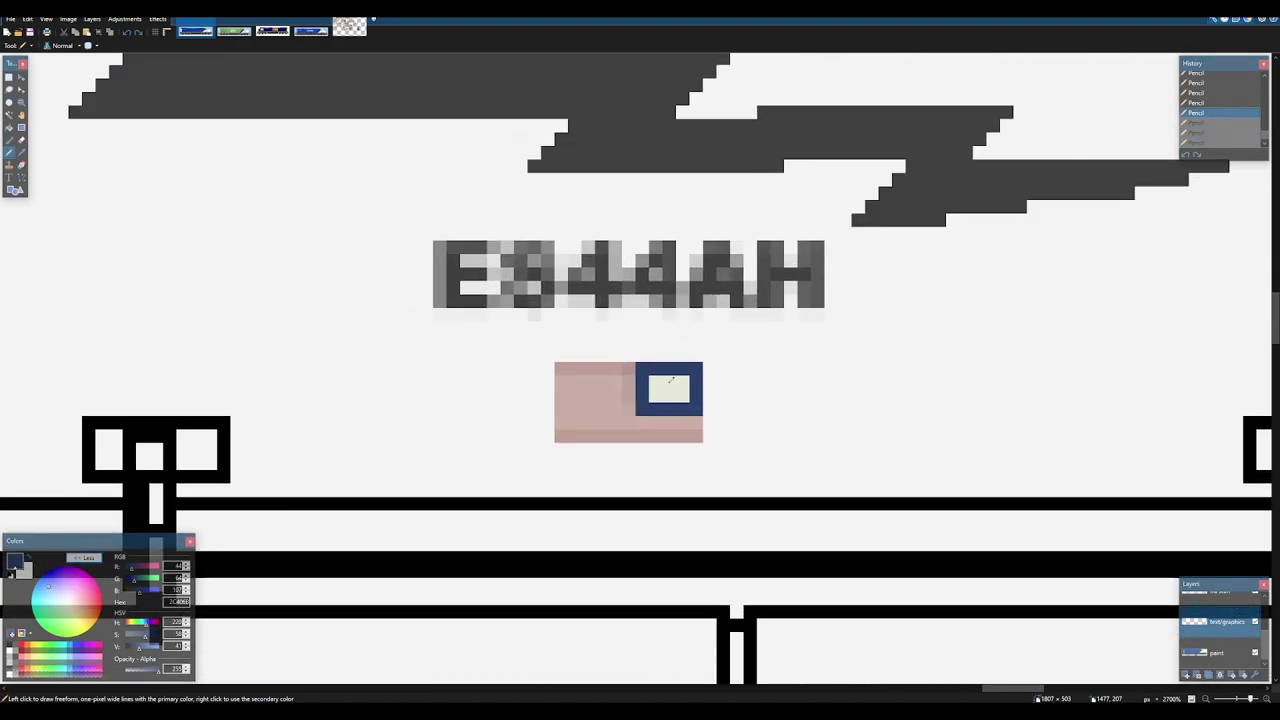
- Sample the dark red from the patch sheet's US flag and repaint the small flag with seven alternating one-pixel red and off-white stripes
click(350, 27)
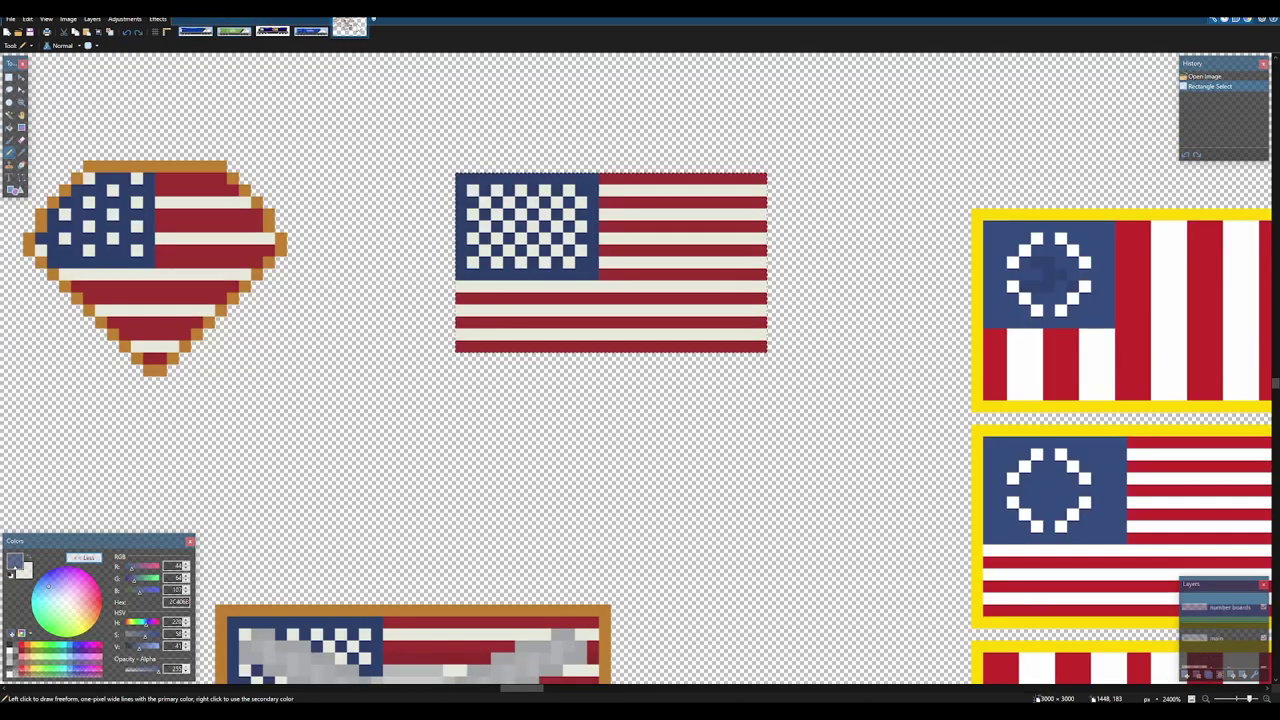
key(k)
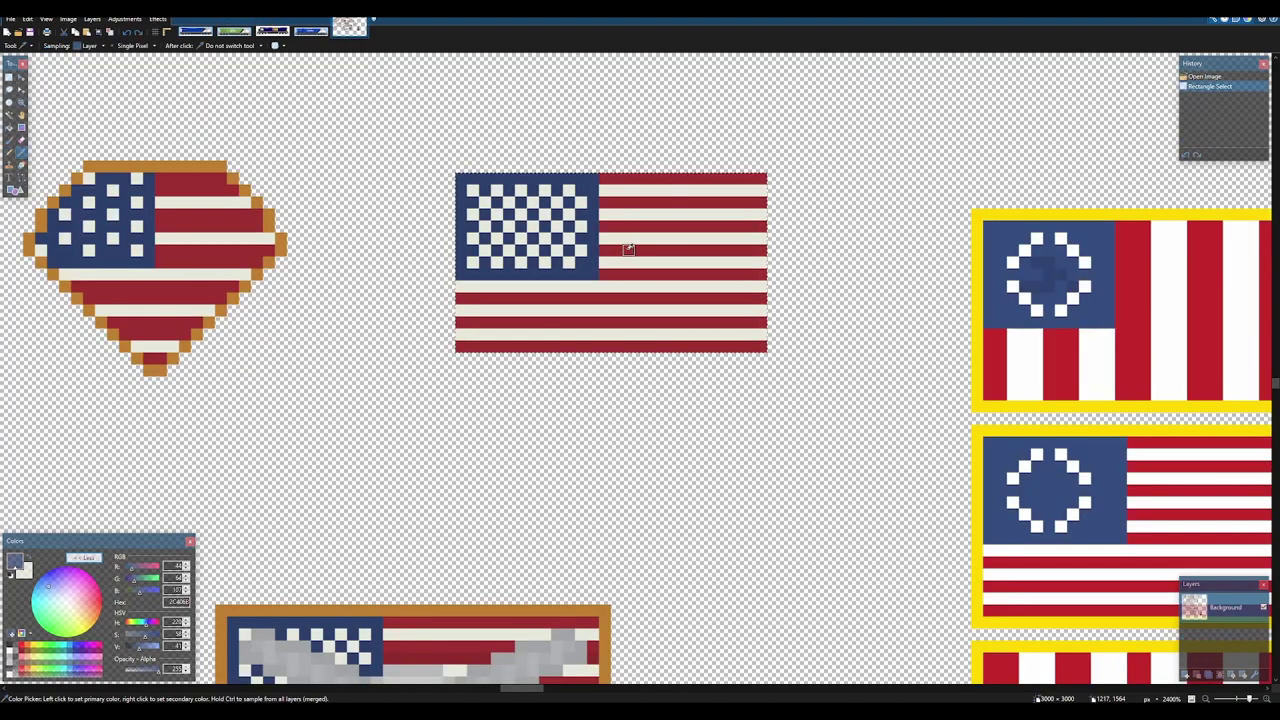
click(629, 248)
key(ctrl+Tab)
key(p)
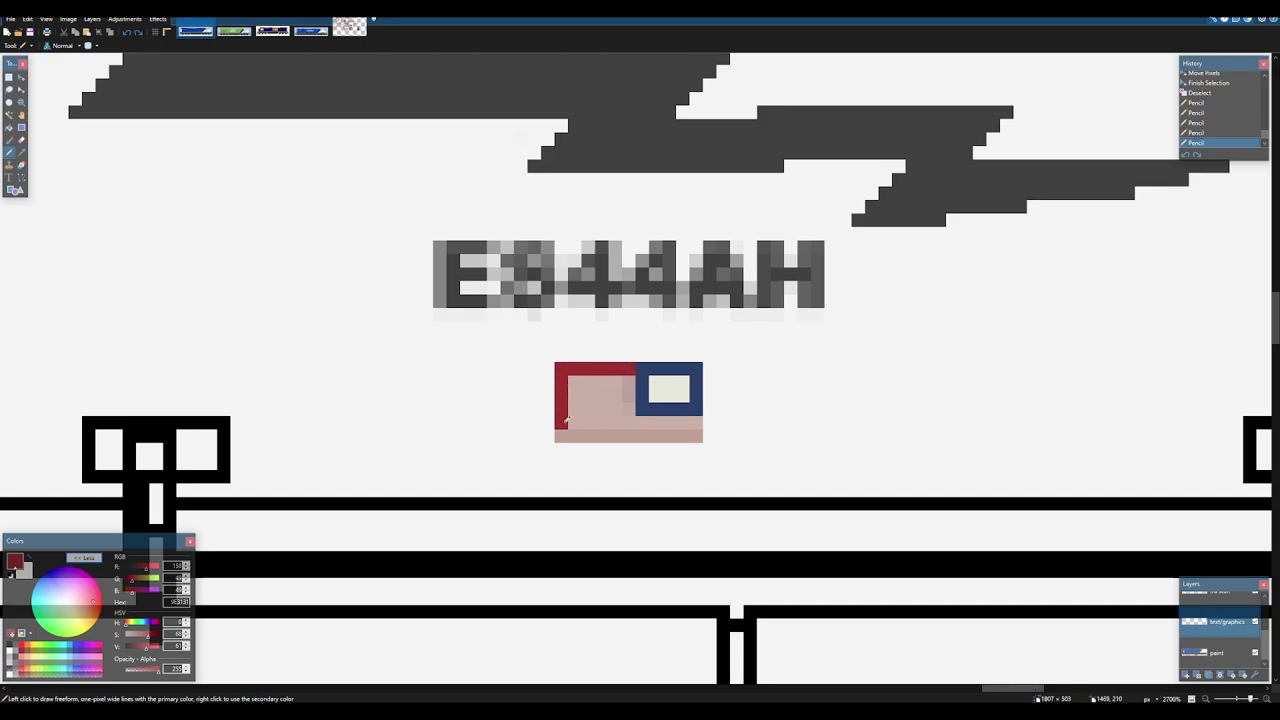
mouse_move(578, 430)
mouse_down()
mouse_move(697, 426)
mouse_move(578, 415)
mouse_move(633, 401)
mouse_move(575, 387)
mouse_move(627, 380)
mouse_up()
drag(564, 410, 629, 409)
key(ctrl+z)
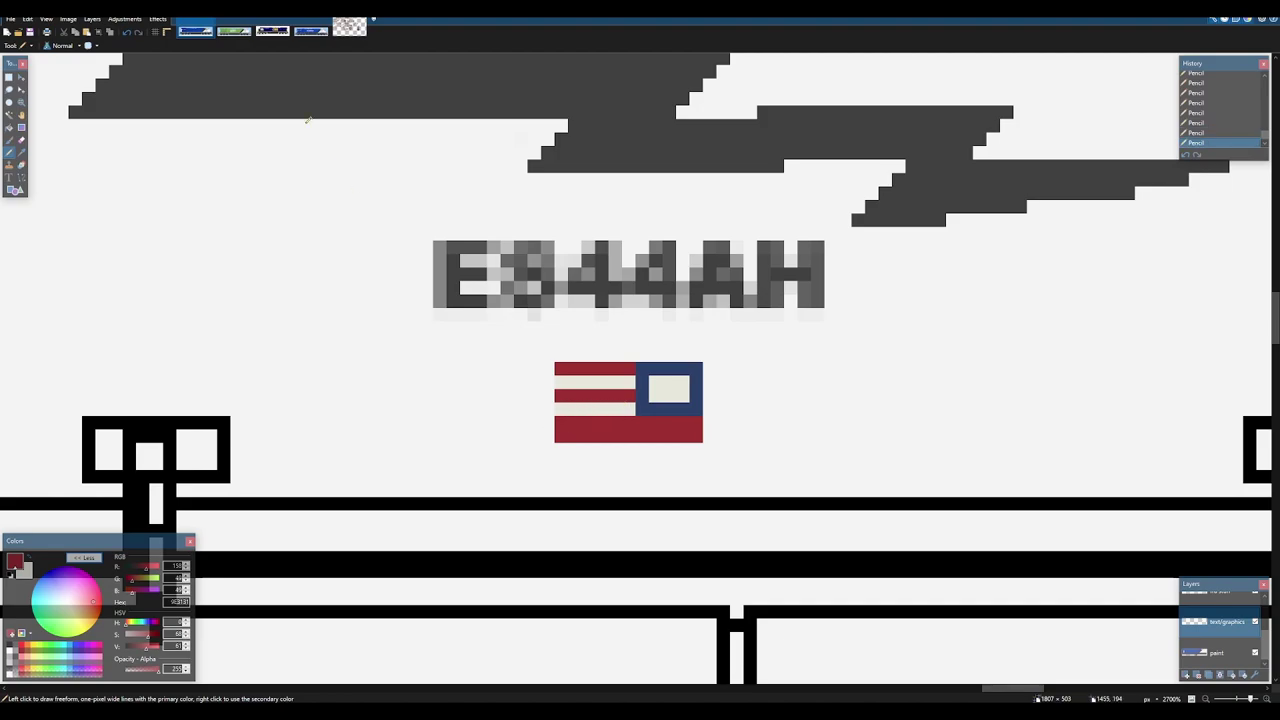
drag(565, 433, 689, 431)
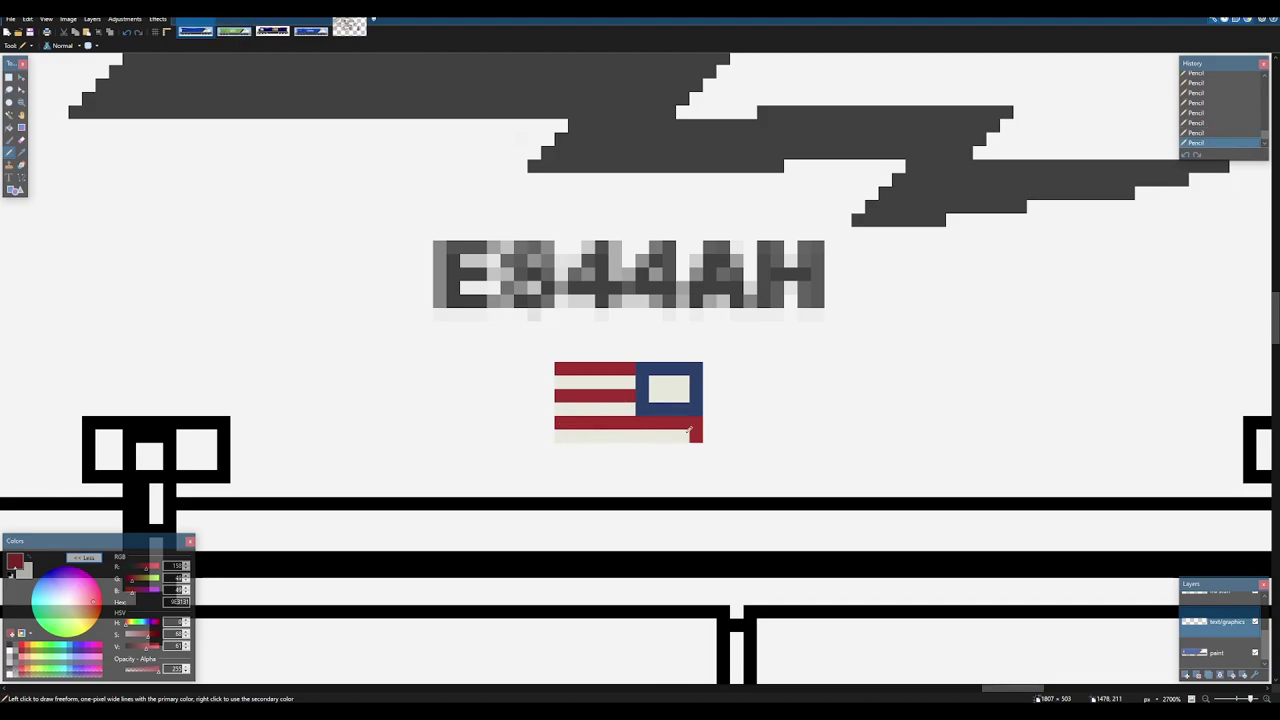
drag(557, 449, 689, 449)
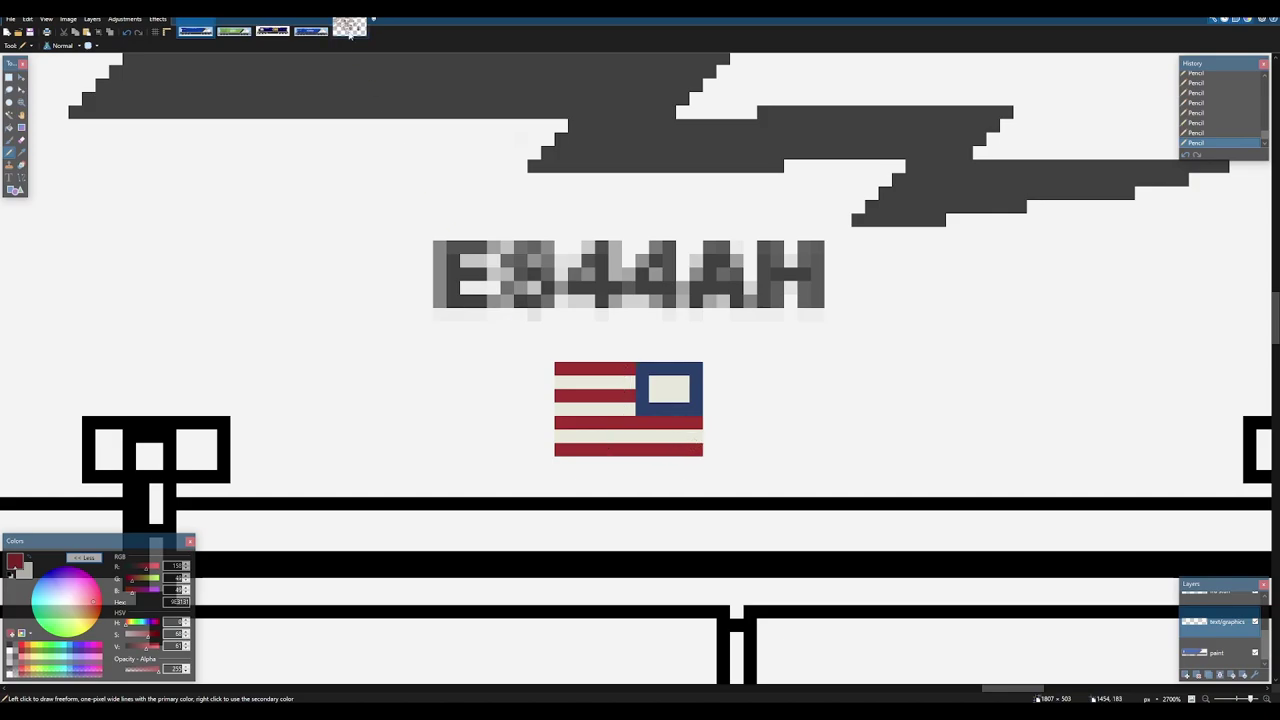
- Select the cab number, lightning bolt, designation and flag together and shift them up one pixel
scroll(678, 301, down, 8)
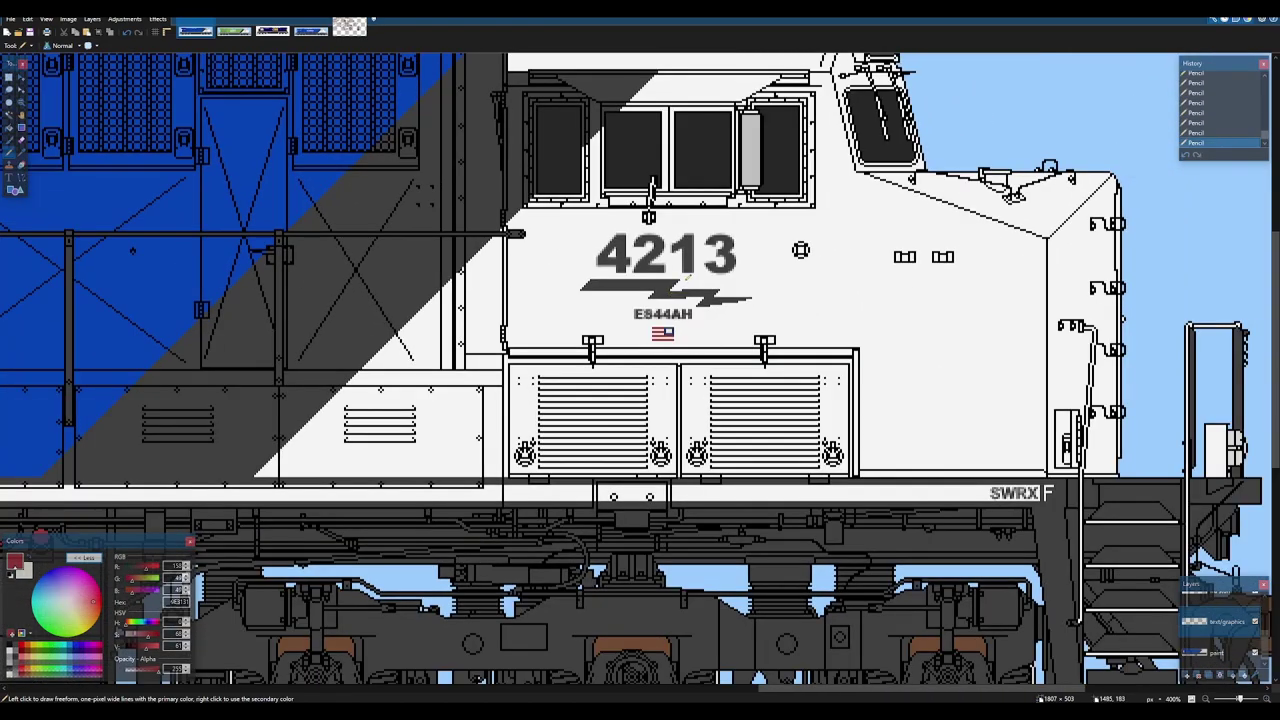
scroll(687, 276, down, 2)
scroll(687, 276, up, 3)
scroll(680, 300, down, 4)
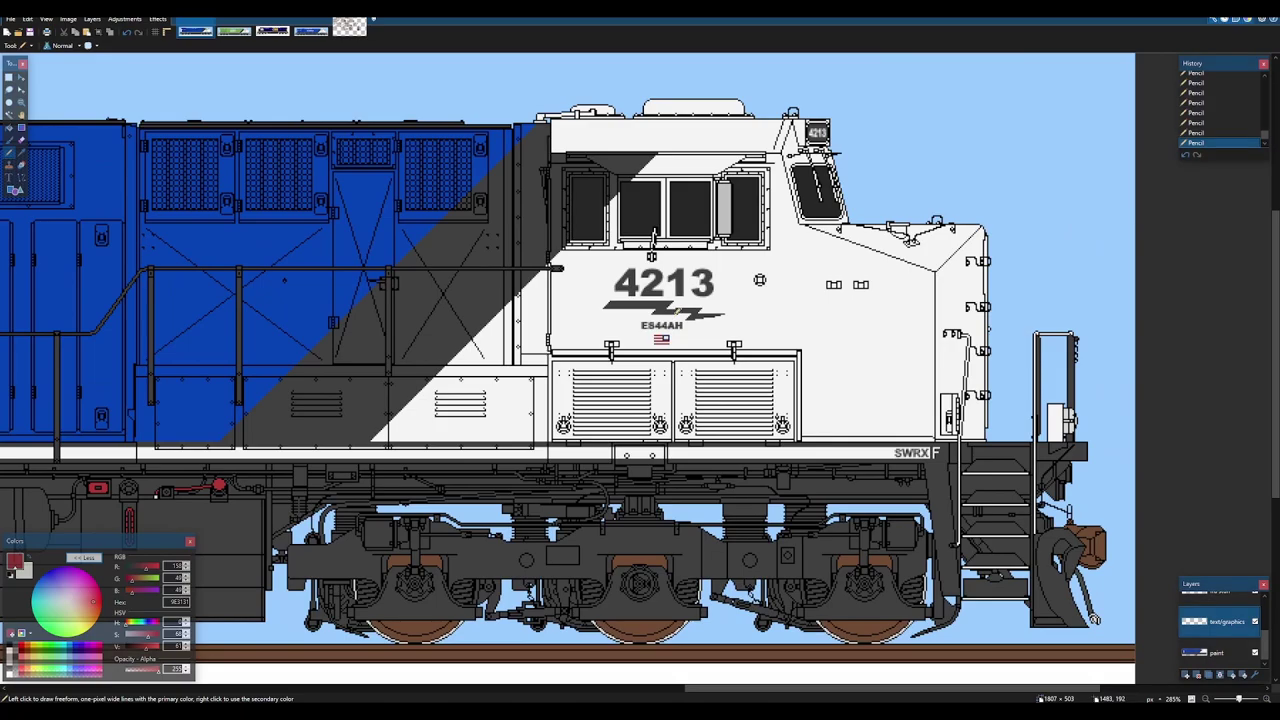
scroll(672, 305, down, 3)
scroll(672, 300, up, 6)
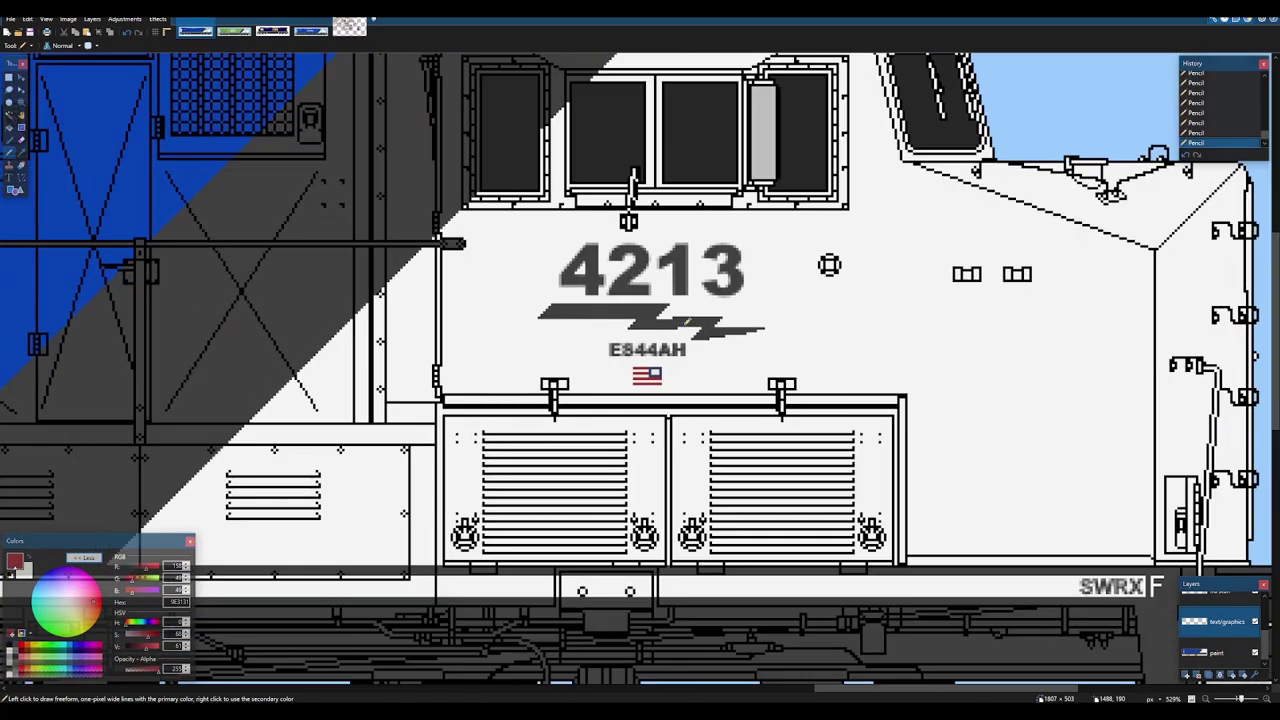
key(s)
drag(464, 214, 851, 466)
key(m)
key(Up)
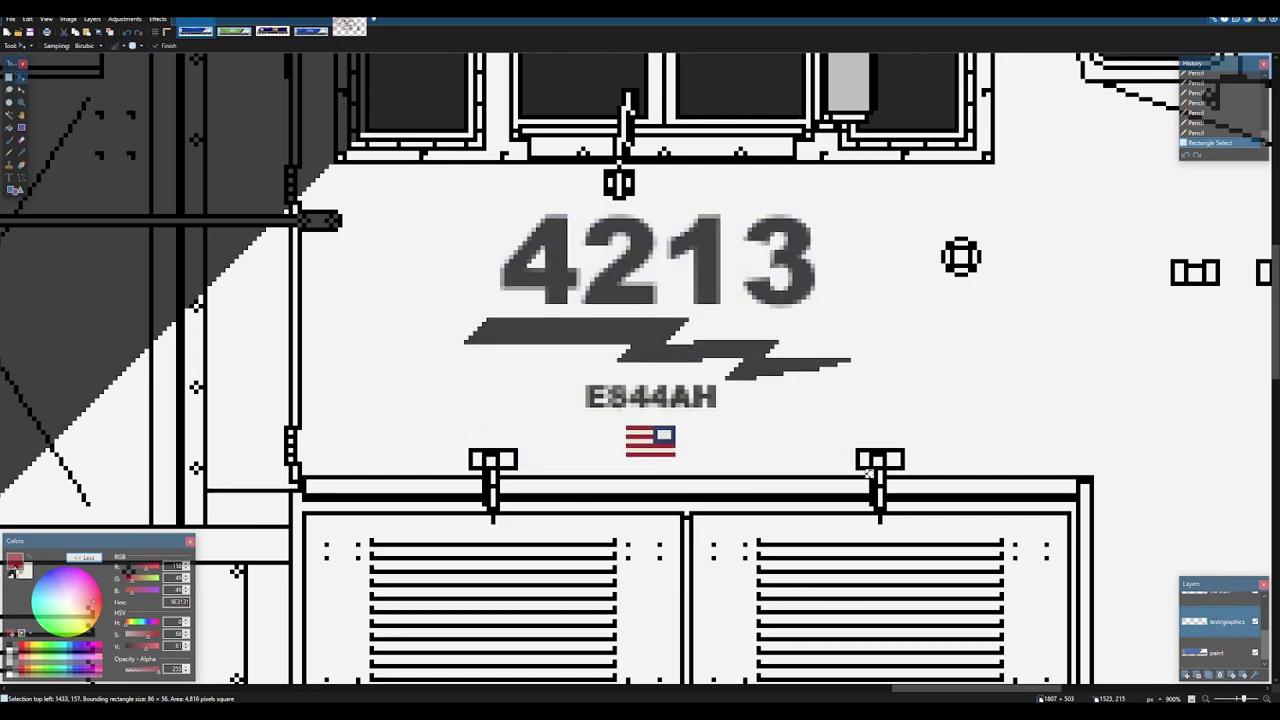
key(Up)
key(Down)
key(ctrl+d)
- Try the 11 × 7 pixel flag between the front cab side window and the nose, level with the window's lower edge
scroll(869, 449, down, 7)
scroll(864, 438, up, 8)
scroll(787, 445, down, 10)
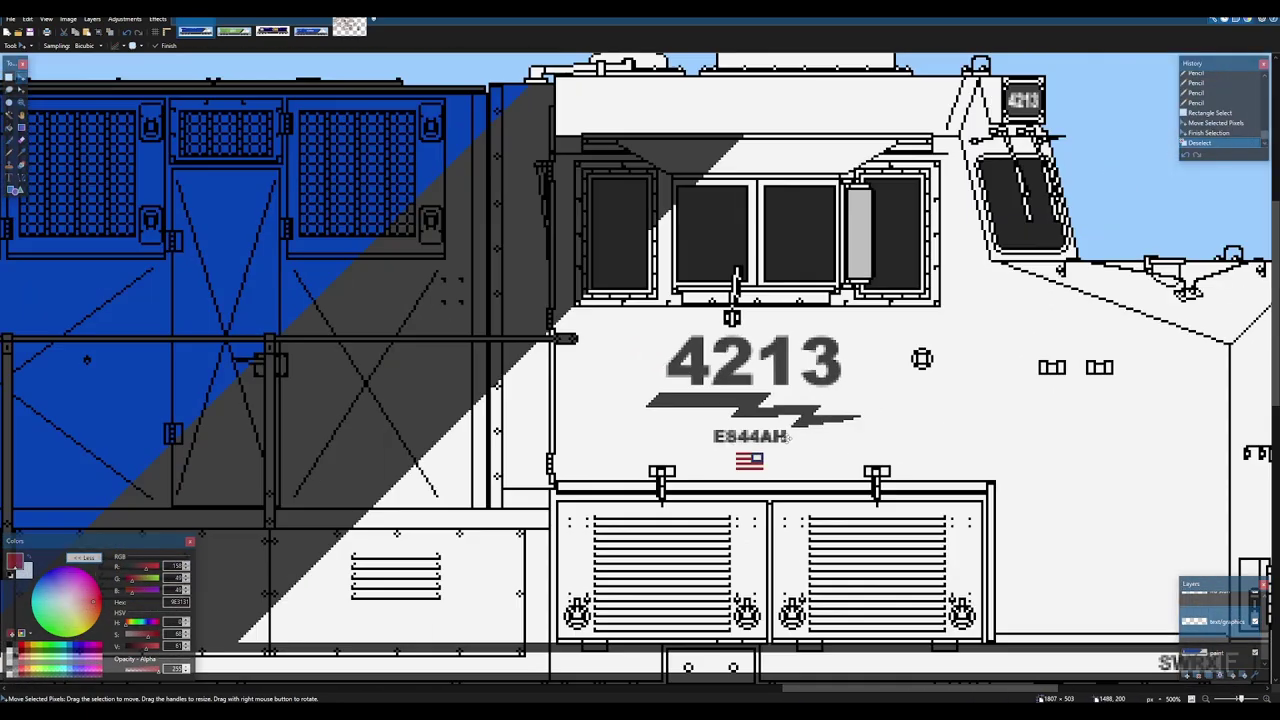
scroll(820, 369, up, 7)
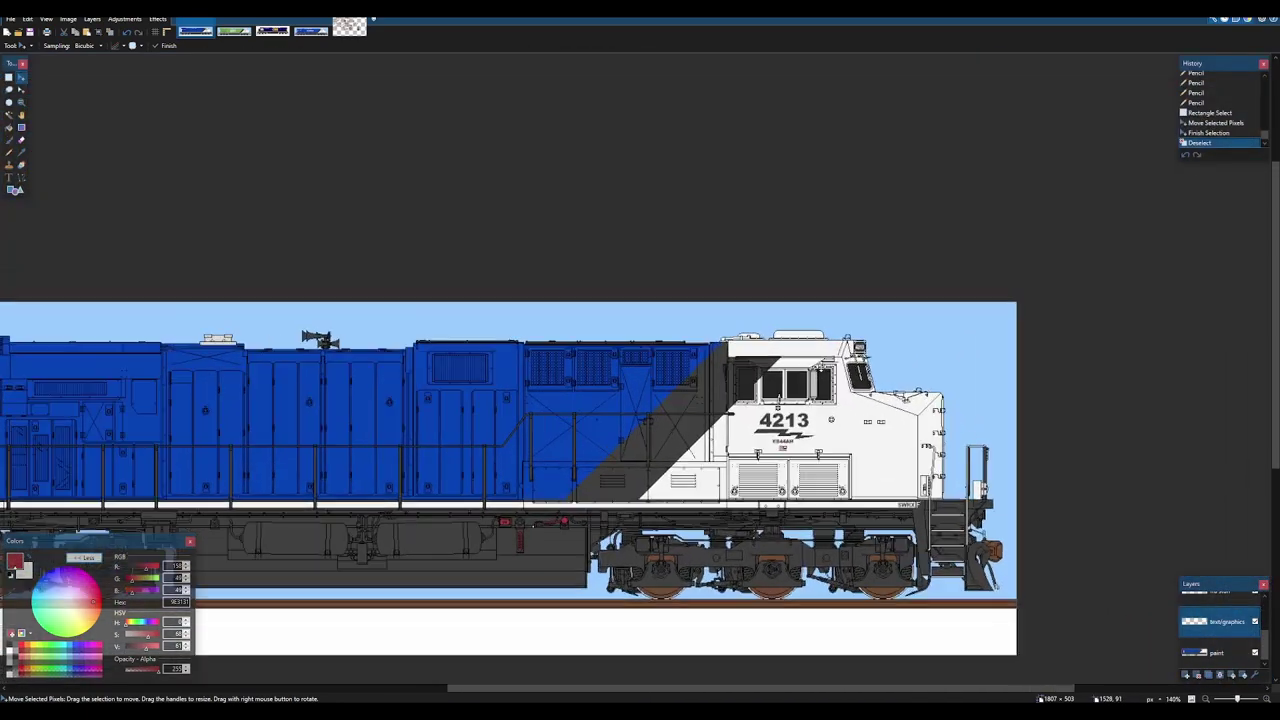
scroll(767, 486, up, 5)
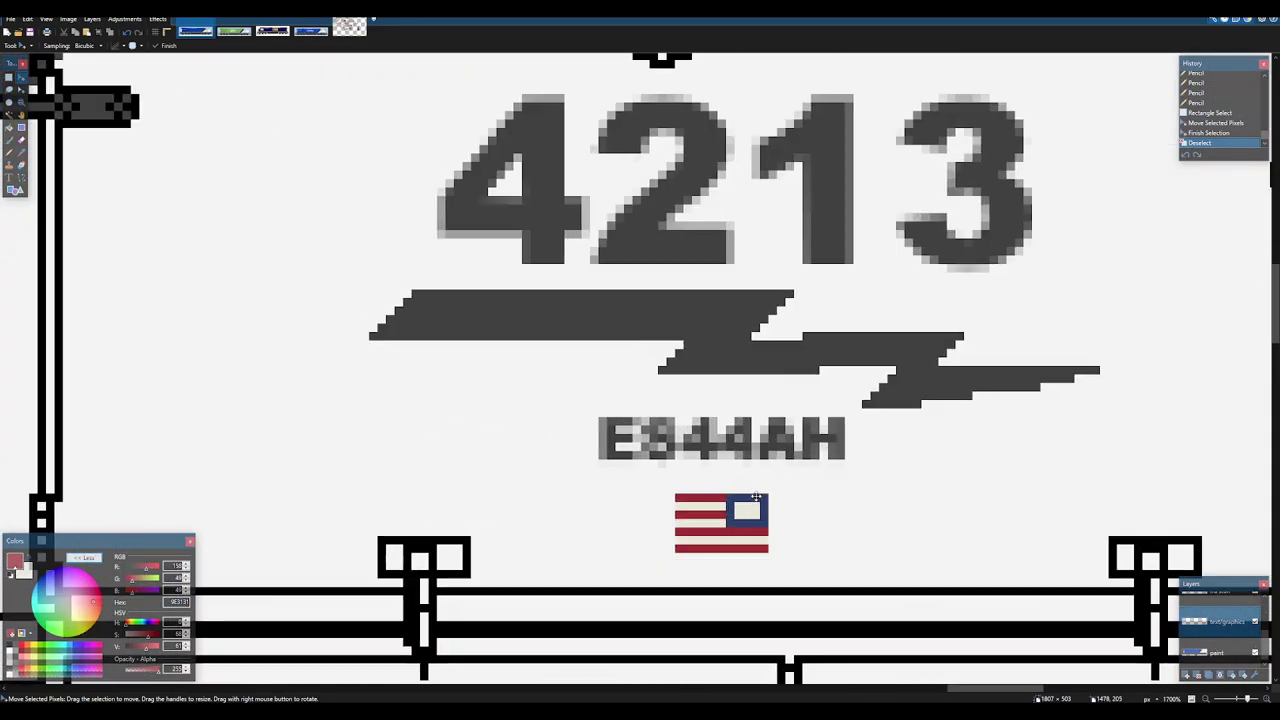
key(s)
drag(765, 498, 678, 549)
scroll(799, 463, down, 3)
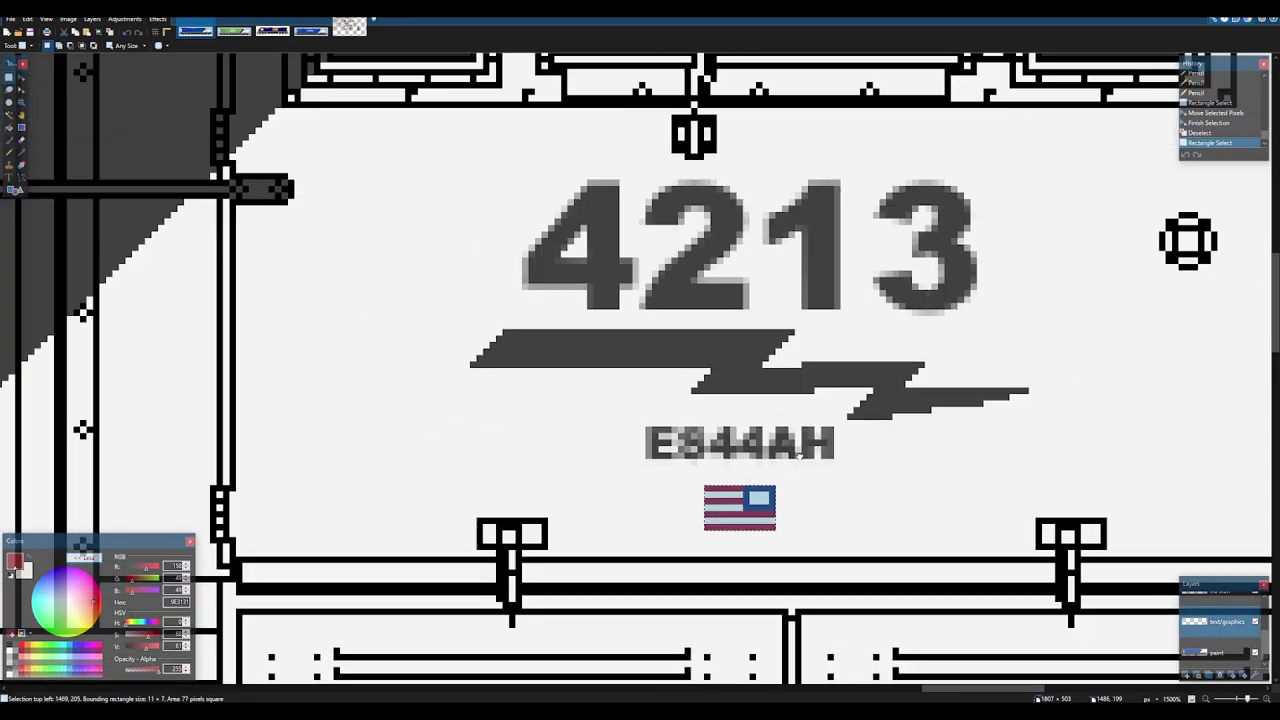
drag(799, 463, 406, 533)
key(m)
drag(407, 594, 826, 266)
scroll(826, 266, down, 2)
scroll(829, 264, up, 5)
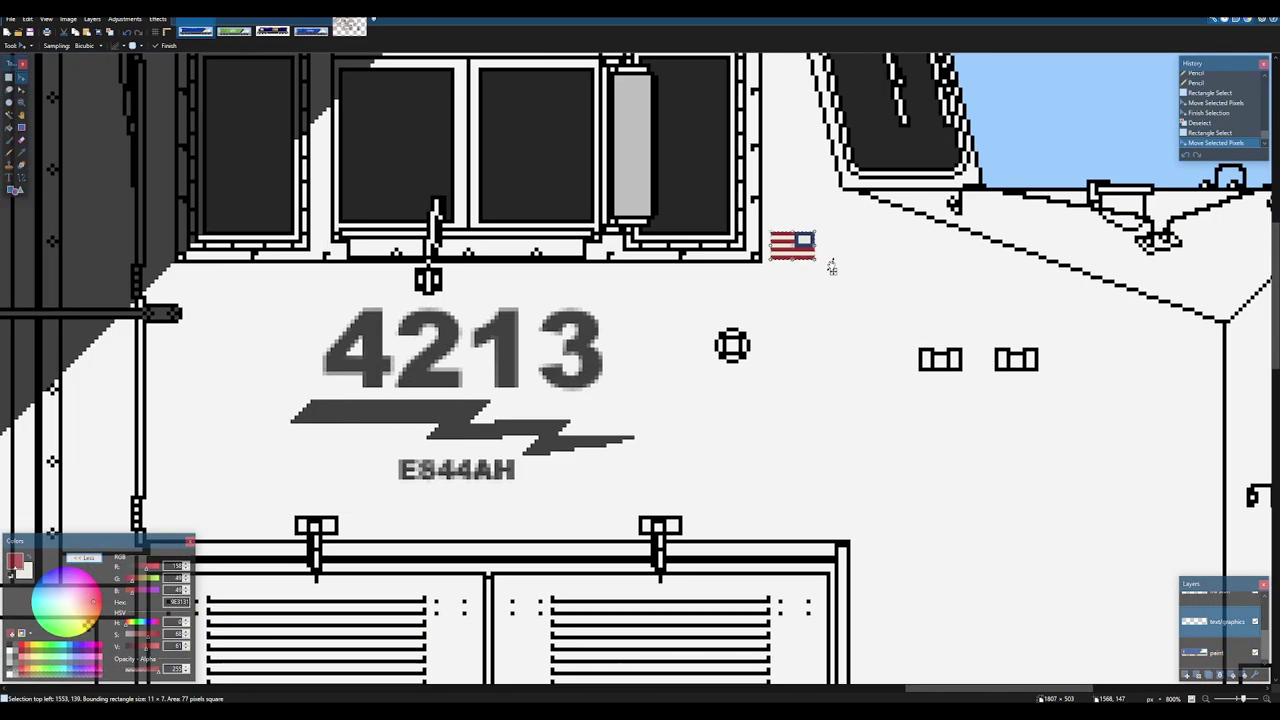
drag(818, 268, 811, 275)
key(ctrl+d)
scroll(815, 274, down, 10)
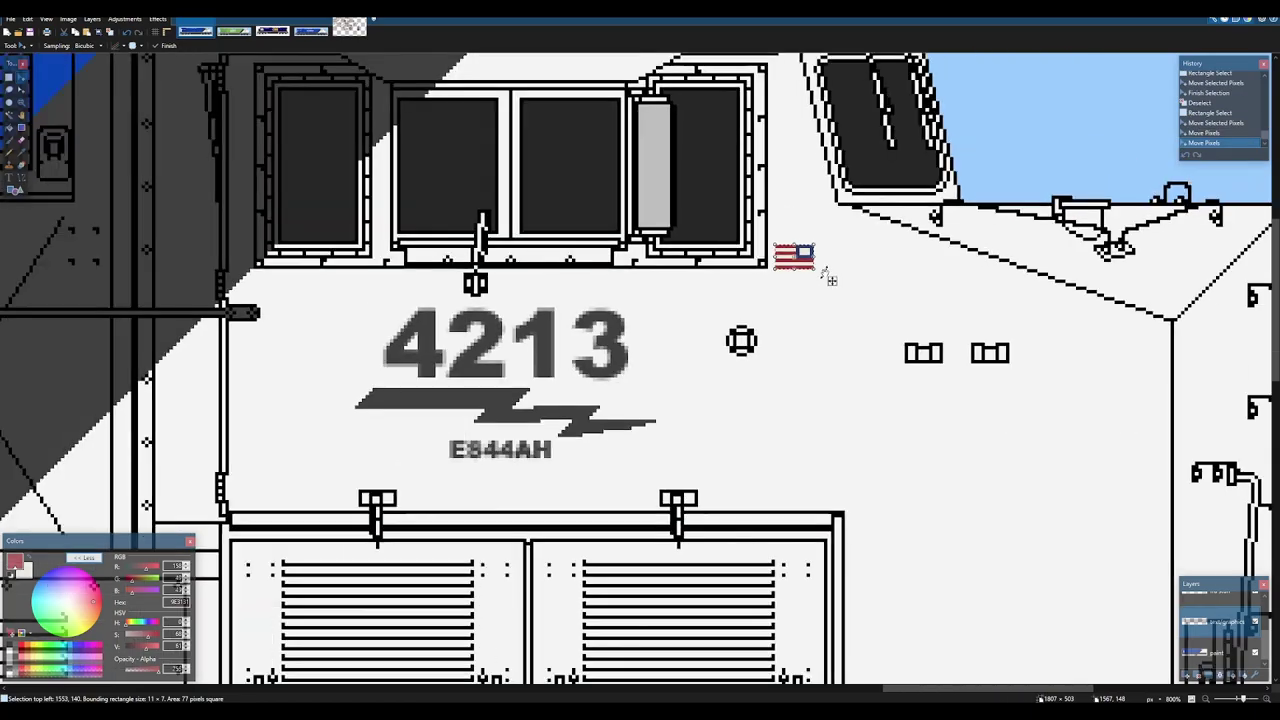
- Undo the last small adjustments to the flag beside the front cab side window and deselect it
key(ctrl+z)
key(ctrl+z)
scroll(836, 268, up, 4)
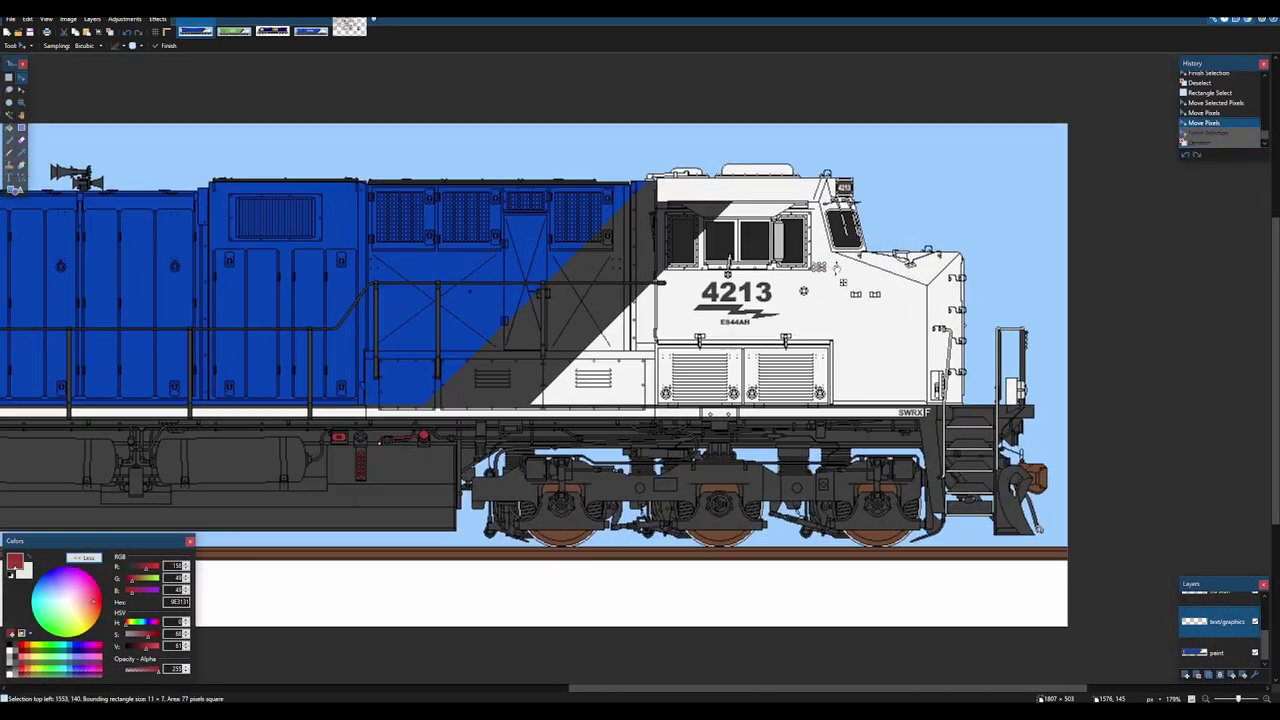
key(ctrl+z)
key(ctrl+z)
scroll(834, 273, up, 1)
key(ctrl+d)
scroll(835, 272, down, 5)
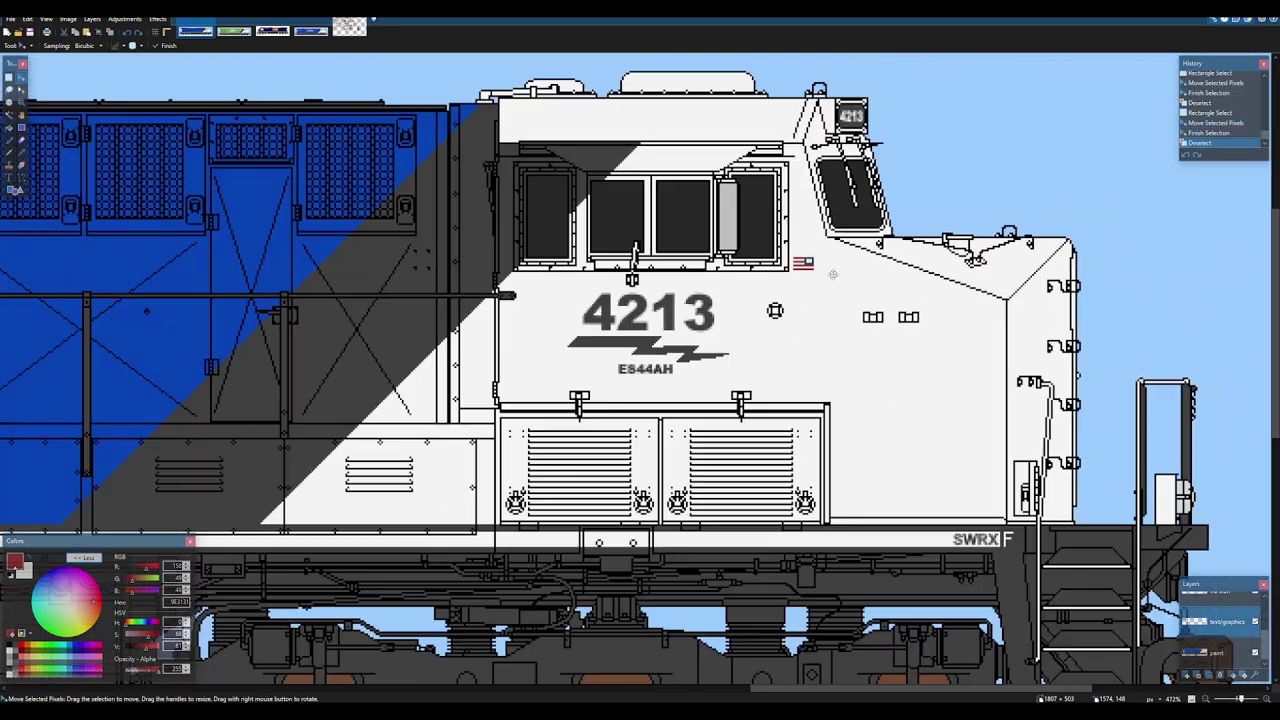
- Try the flag slightly lower and farther back on the cab, and undo the flag moves to restore it below the ES44AH designation
key(ctrl+z)
scroll(835, 272, up, 6)
drag(825, 284, 754, 310)
scroll(754, 310, down, 5)
key(ctrl+z)
key(ctrl+z)
key(ctrl+z)
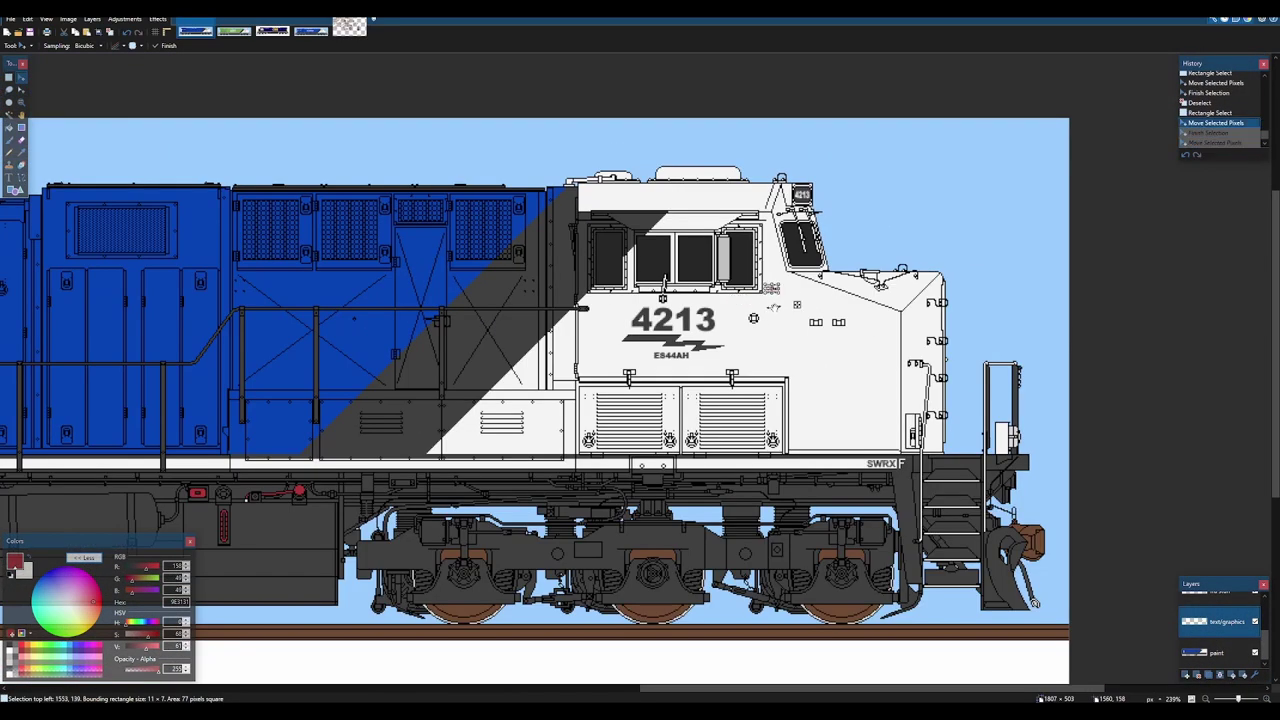
key(ctrl+d)
scroll(753, 318, down, 2)
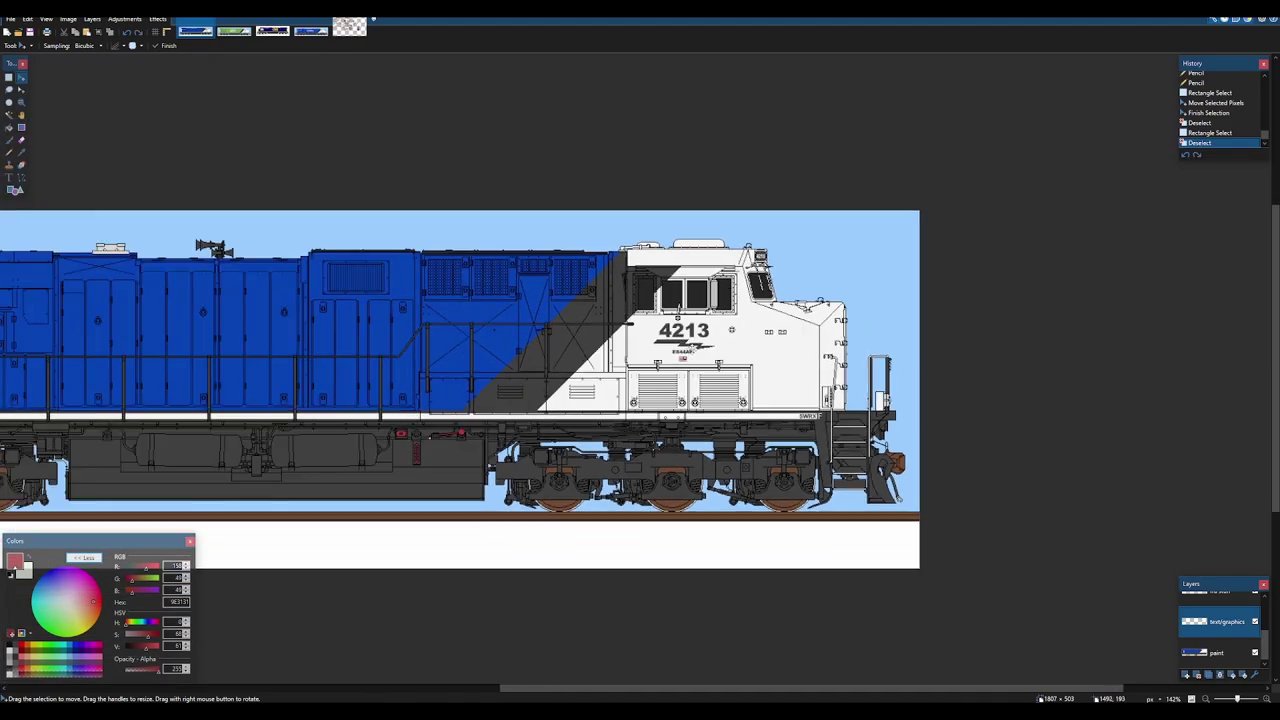
- Sample the dark gray of the cab's lightning bolt as the primary colour and keep the text/graphics layer active
drag(595, 344, 800, 335)
scroll(800, 335, down, 1)
drag(490, 319, 661, 322)
scroll(651, 306, up, 2)
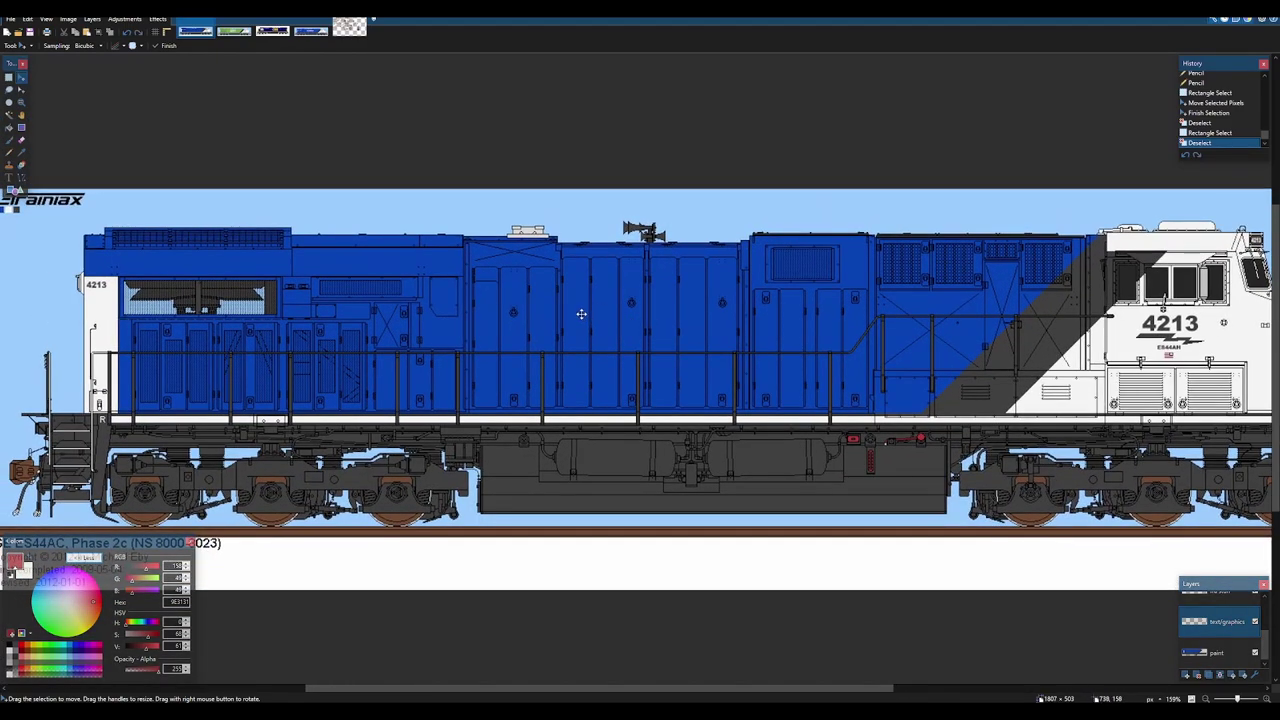
scroll(571, 324, left, 4)
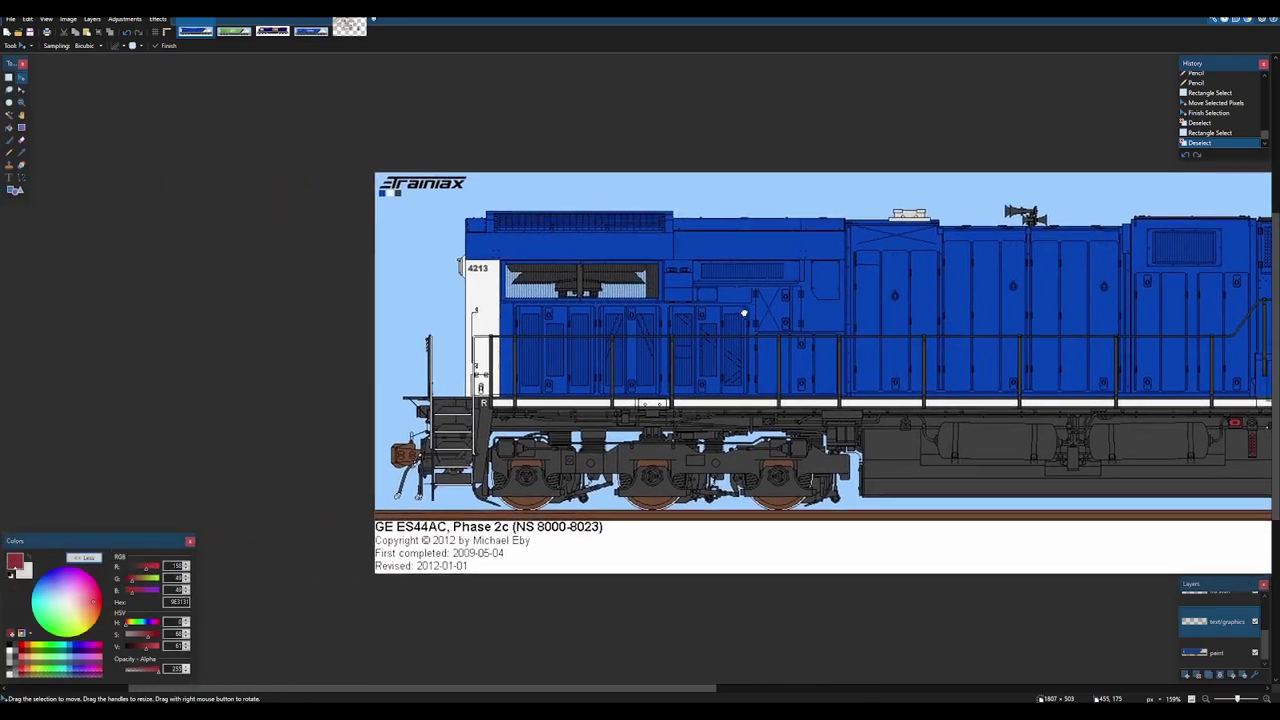
scroll(540, 336, up, 6)
key(t)
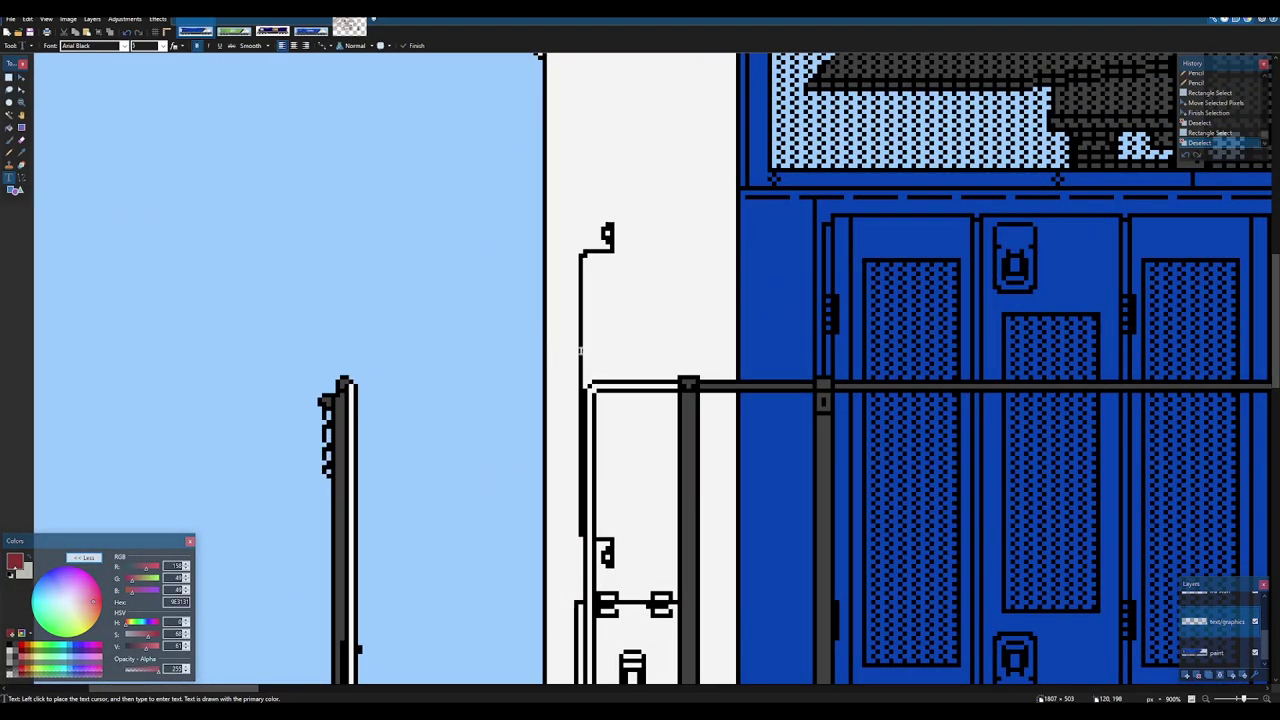
scroll(540, 336, down, 6)
scroll(733, 330, up, 4)
scroll(760, 408, up, 5)
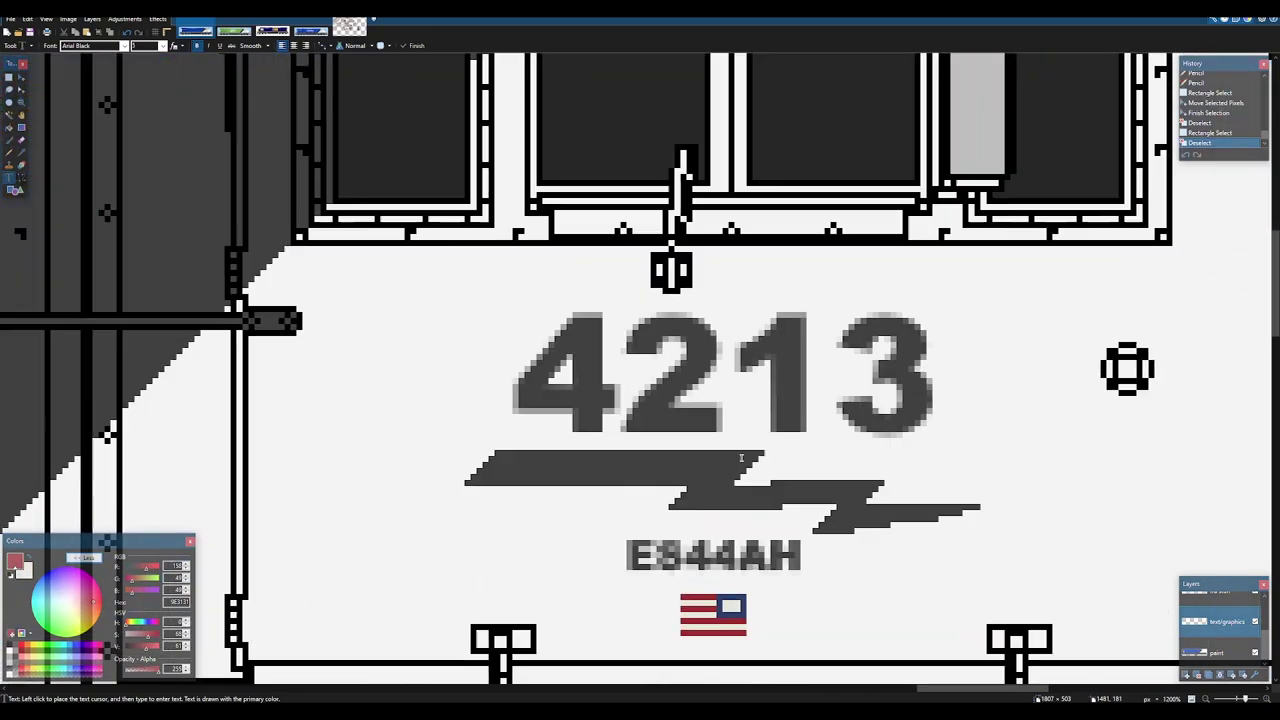
key(k)
click(719, 461)
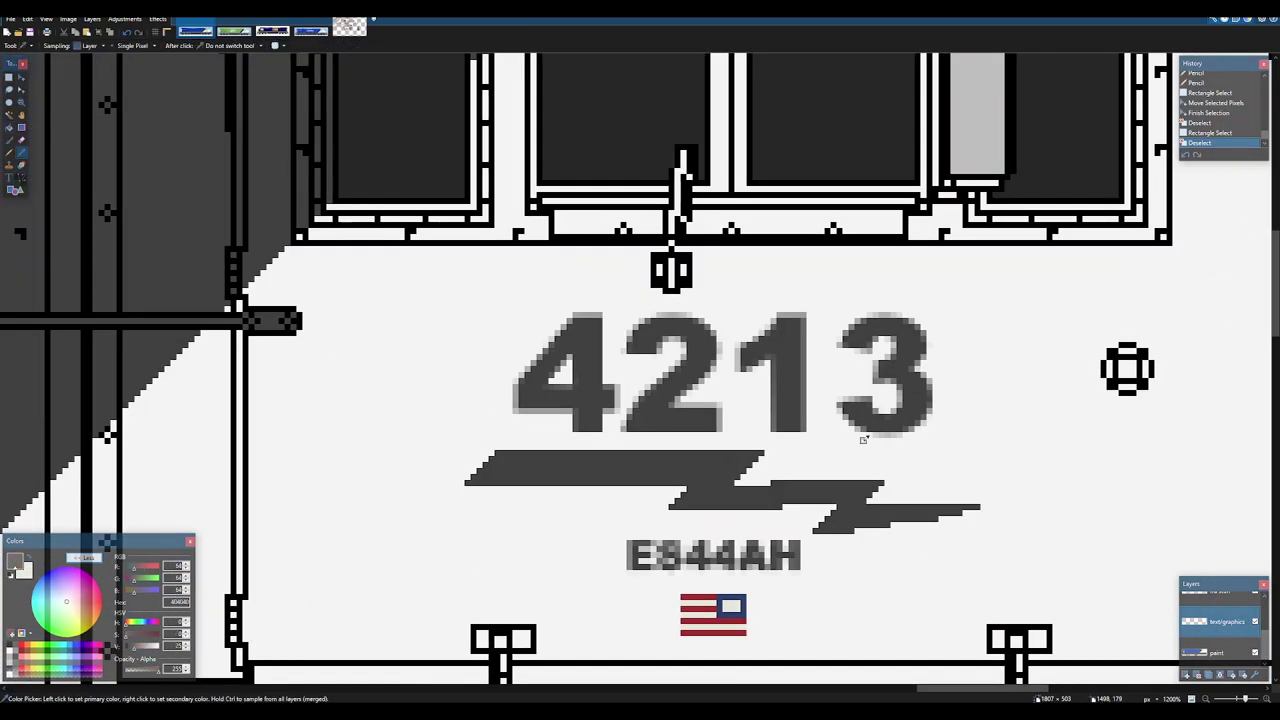
click(1216, 652)
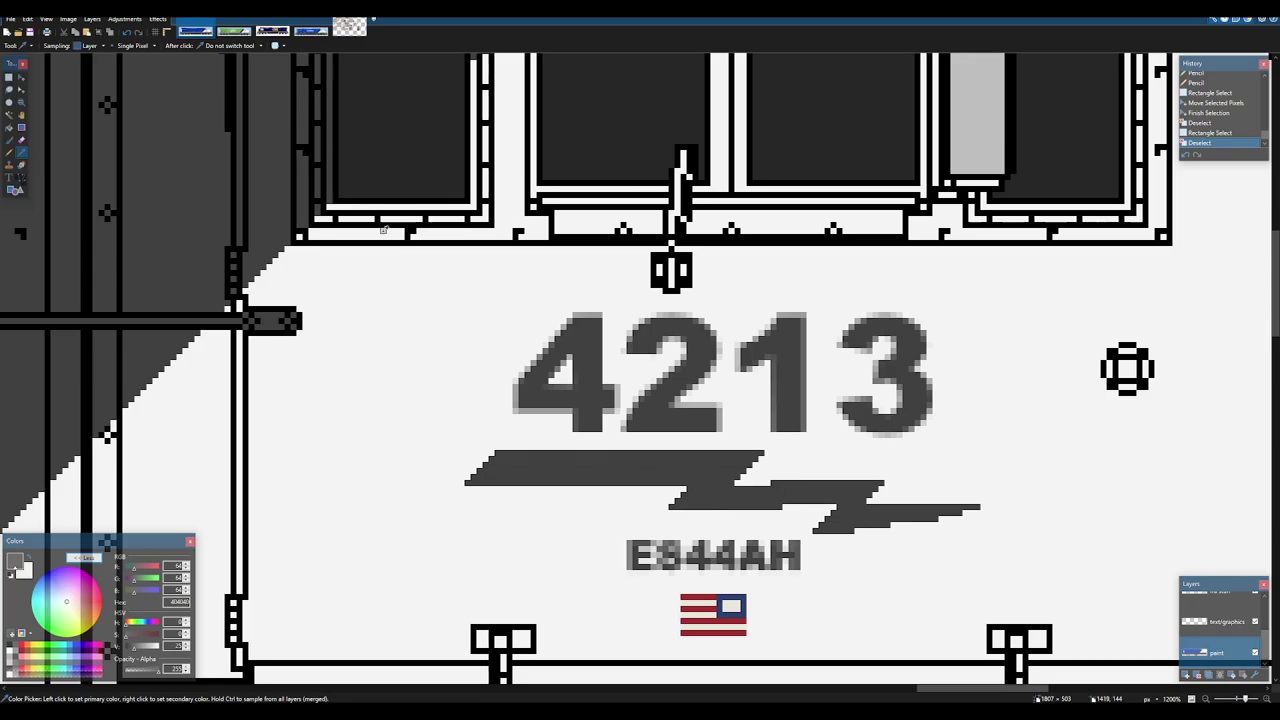
click(1216, 621)
- Add the italic dark gray text "Rail" on the white rear end, just above the handrail
scroll(601, 494, down, 1)
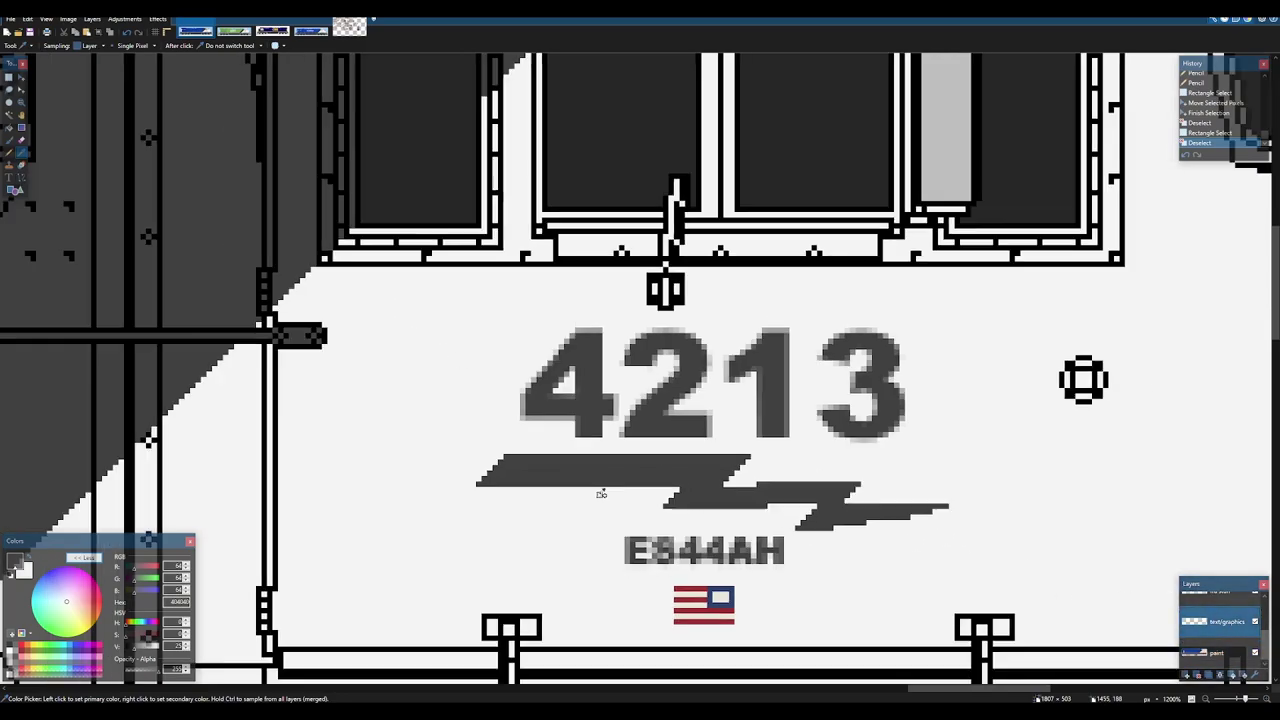
scroll(601, 494, down, 8)
drag(169, 363, 551, 349)
scroll(551, 349, up, 6)
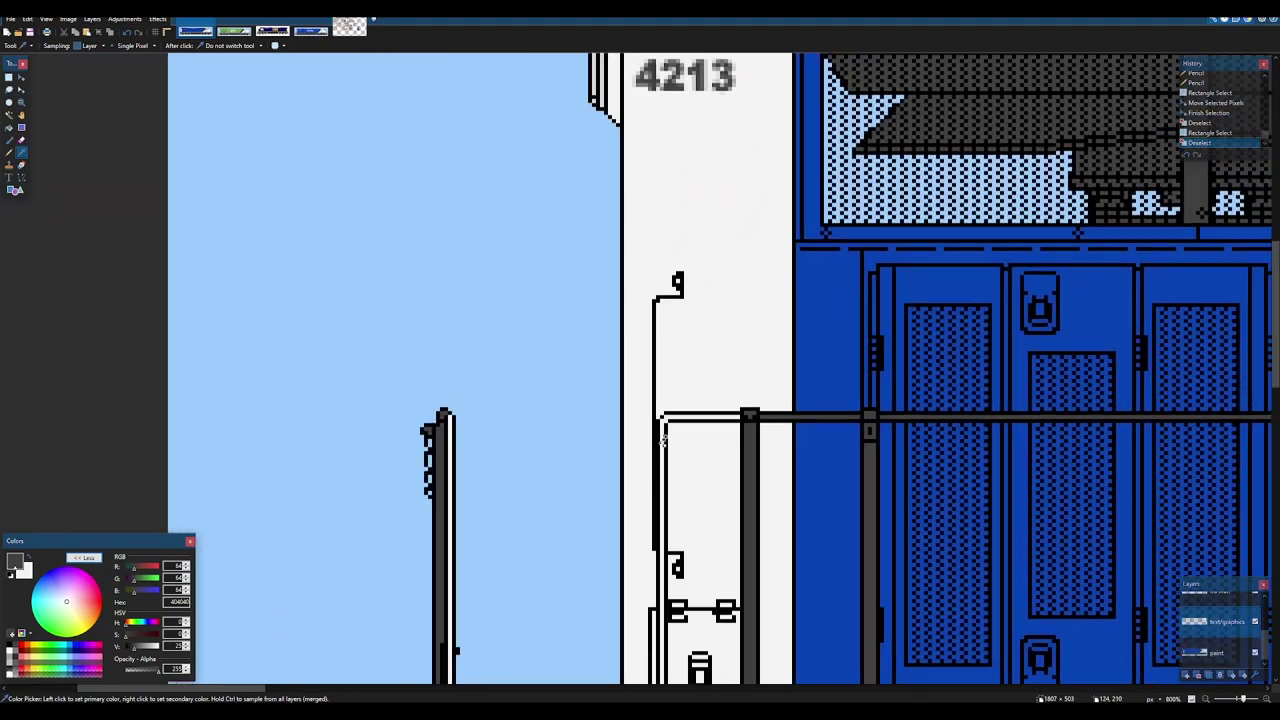
scroll(780, 372, up, 1)
key(t)
click(589, 387)
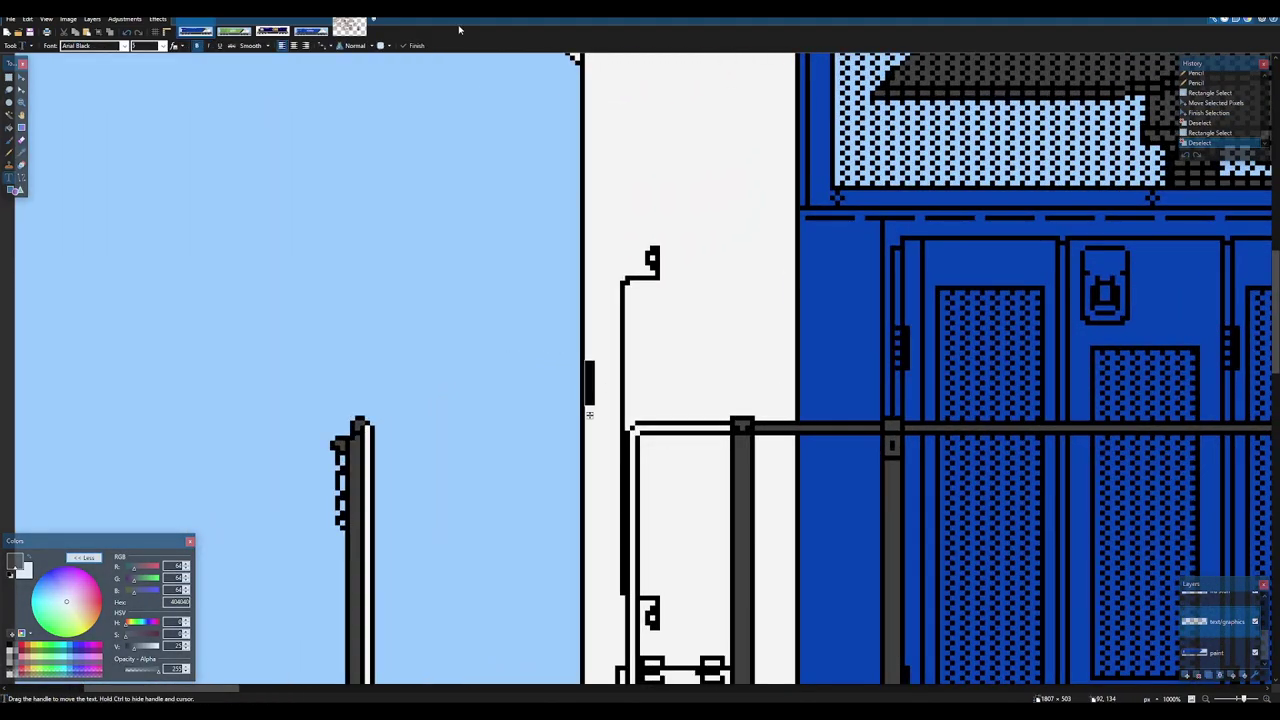
text(Rail)
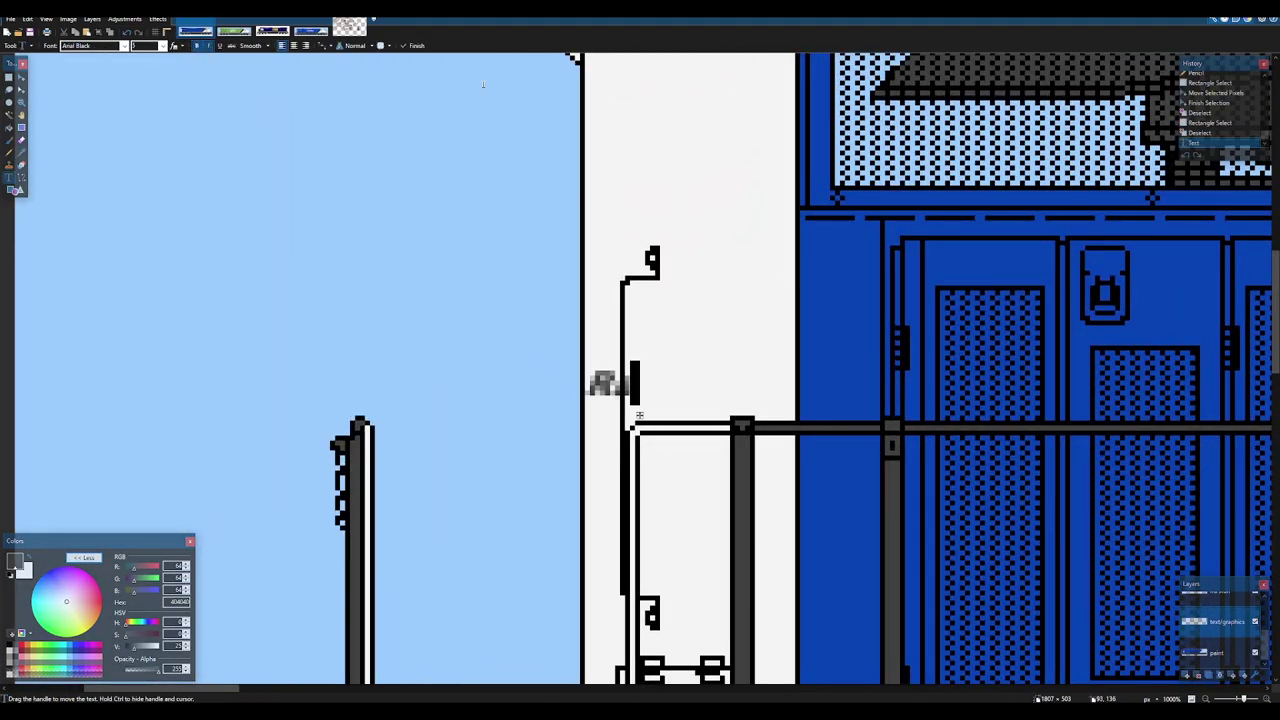
- Try the Rail text at size 12, consult the Swift Rail paint specs in Notepad, and nudge the text slightly up and back
click(163, 46)
click(145, 108)
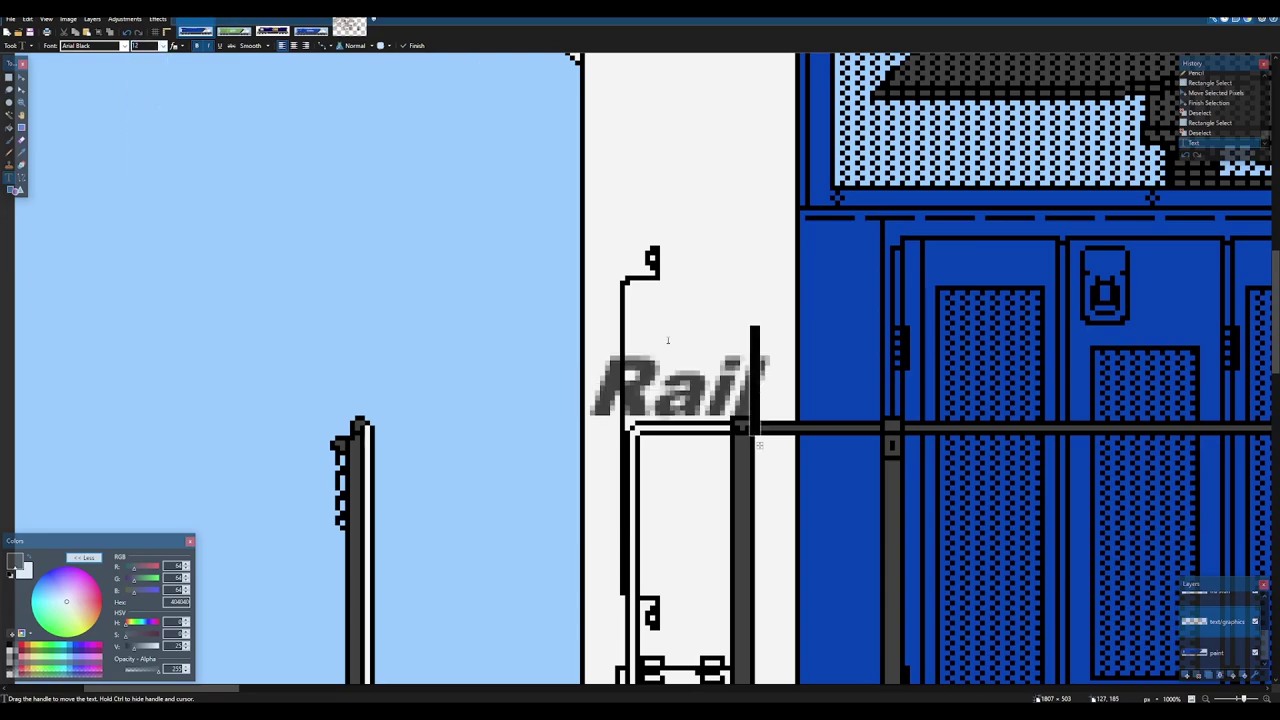
scroll(735, 405, down, 5)
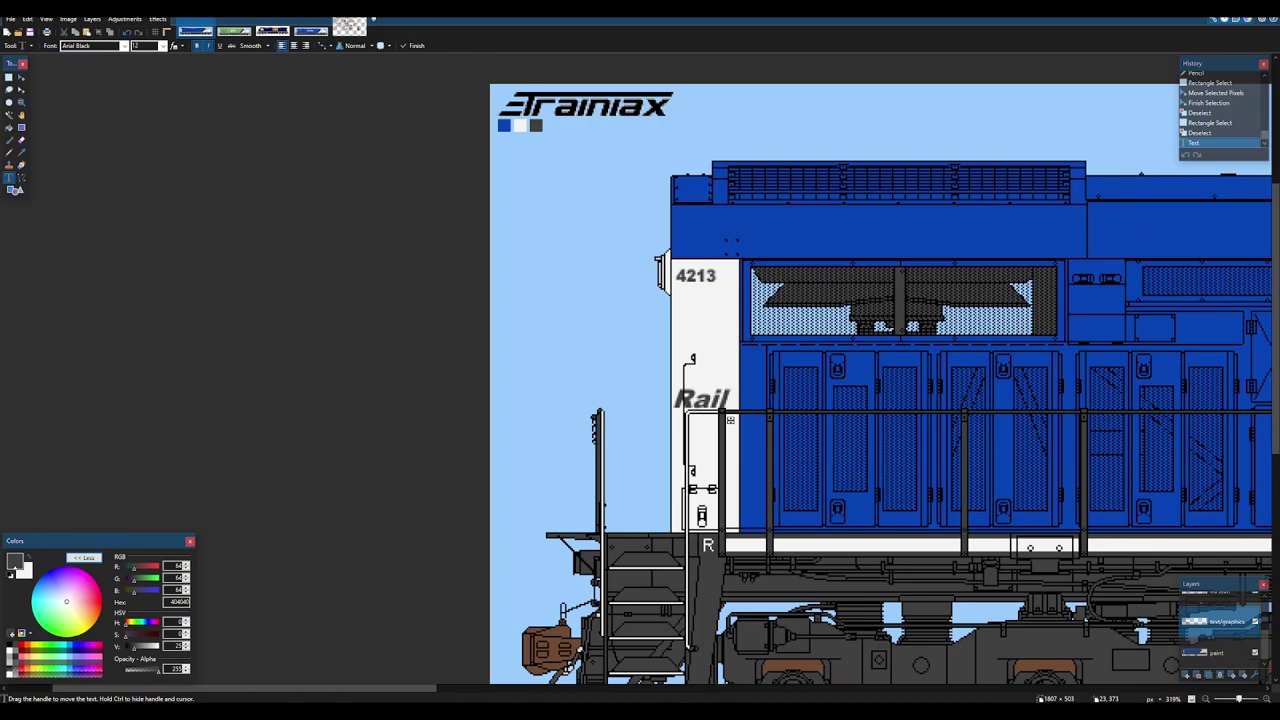
key(alt+Tab)
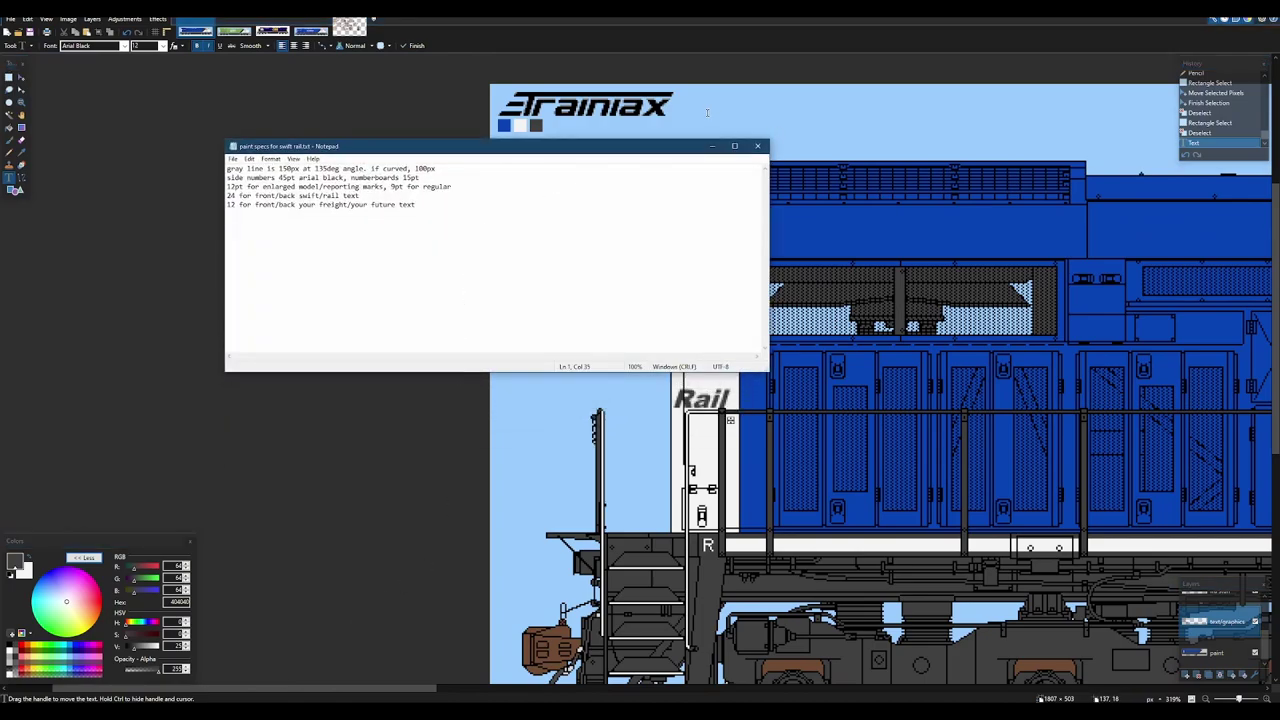
click(713, 147)
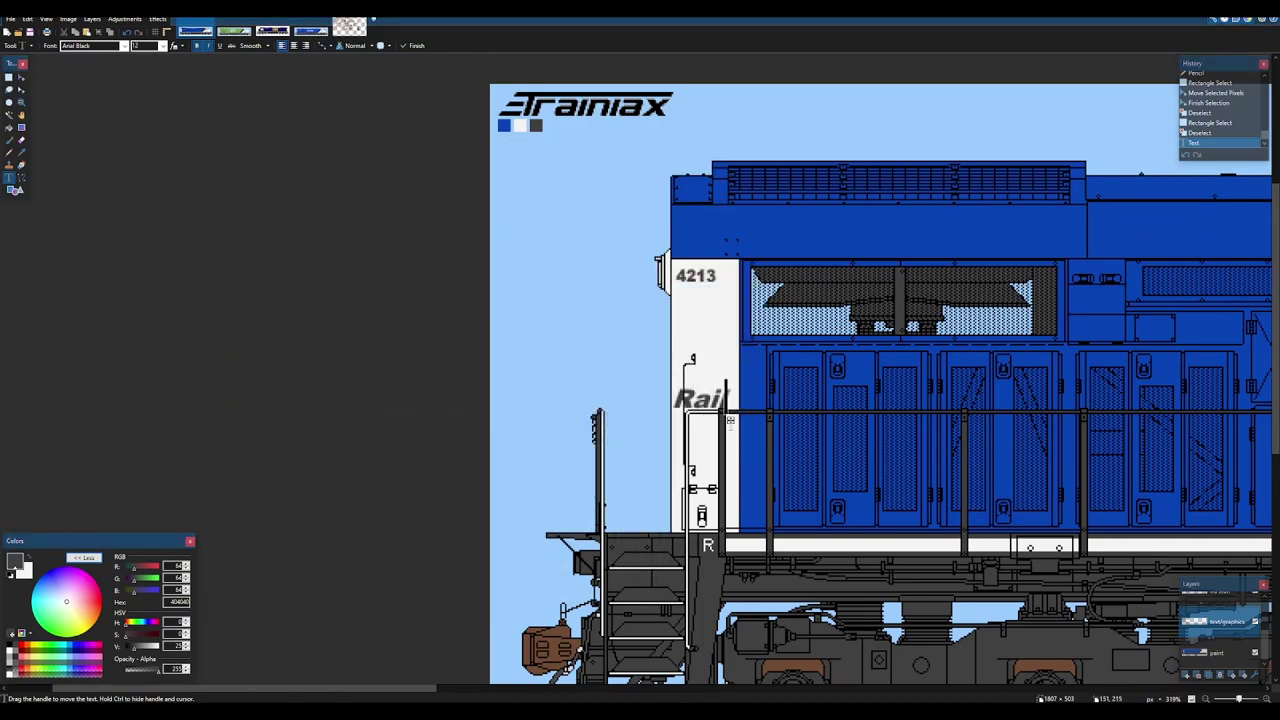
drag(730, 421, 727, 417)
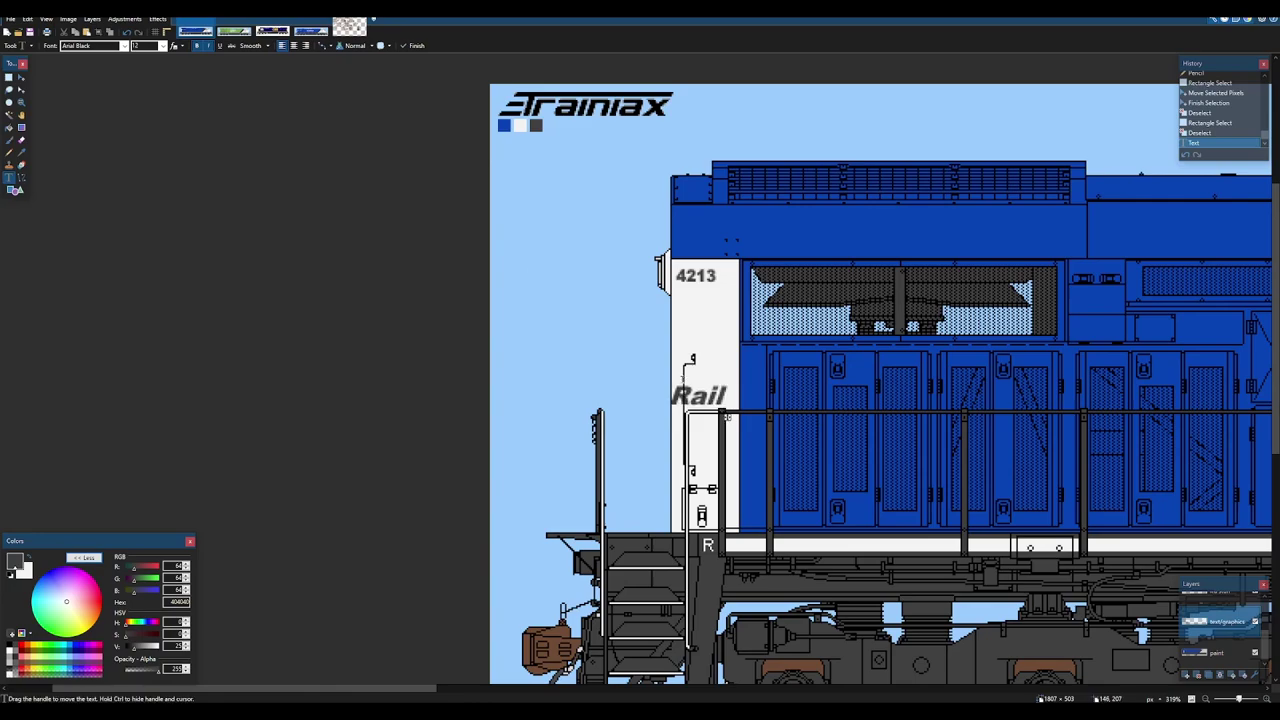
- Reduce the Rail text to size 10 and shift it up slightly above the rear handrail
click(161, 47)
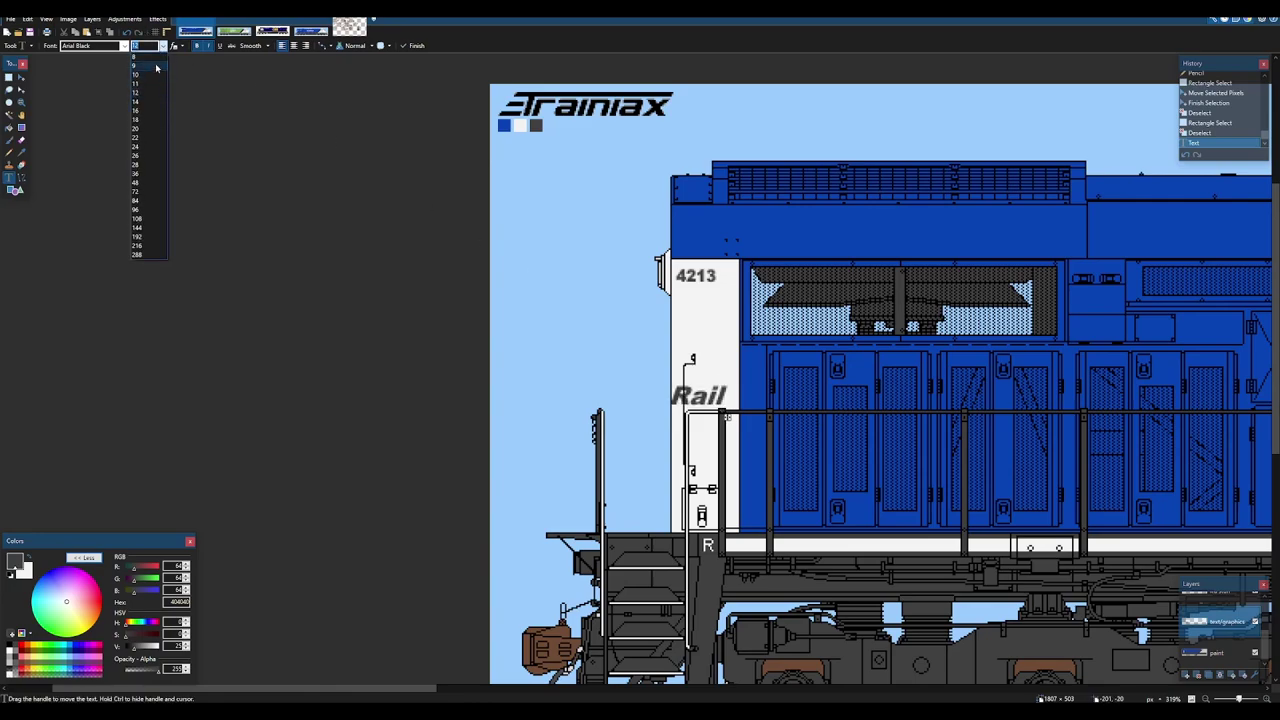
click(156, 66)
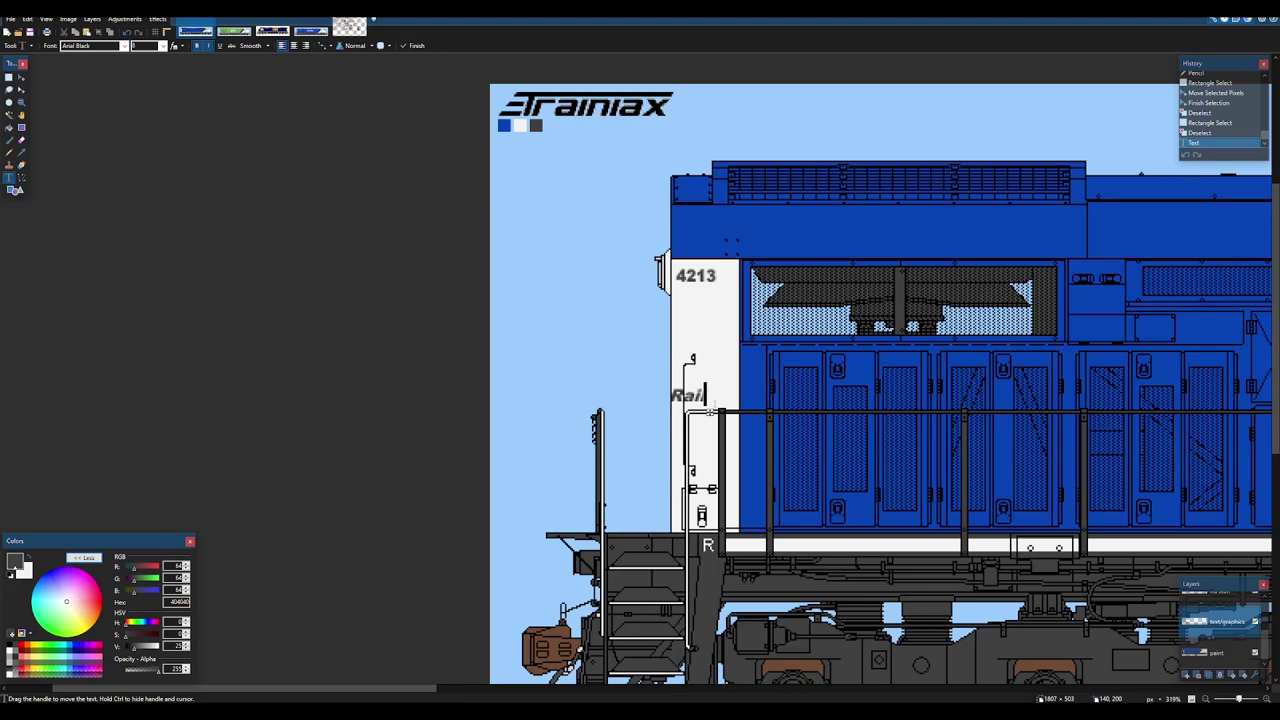
scroll(710, 410, up, 1)
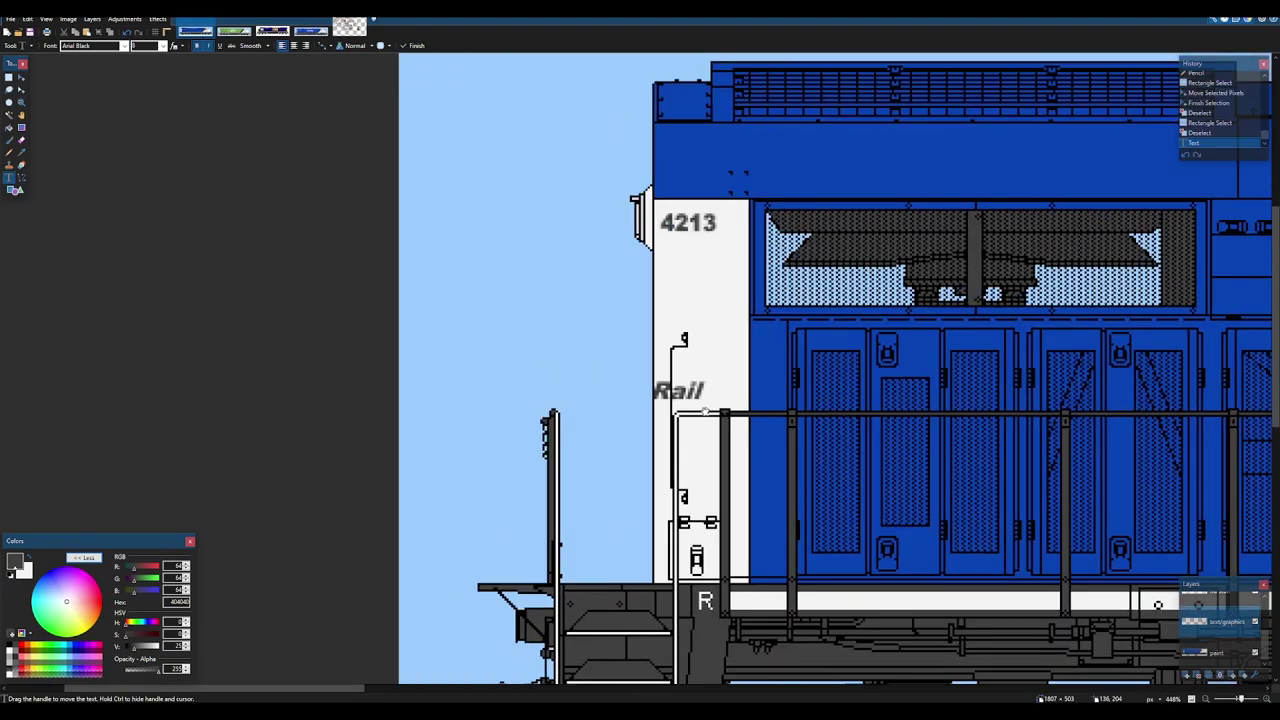
drag(705, 411, 706, 402)
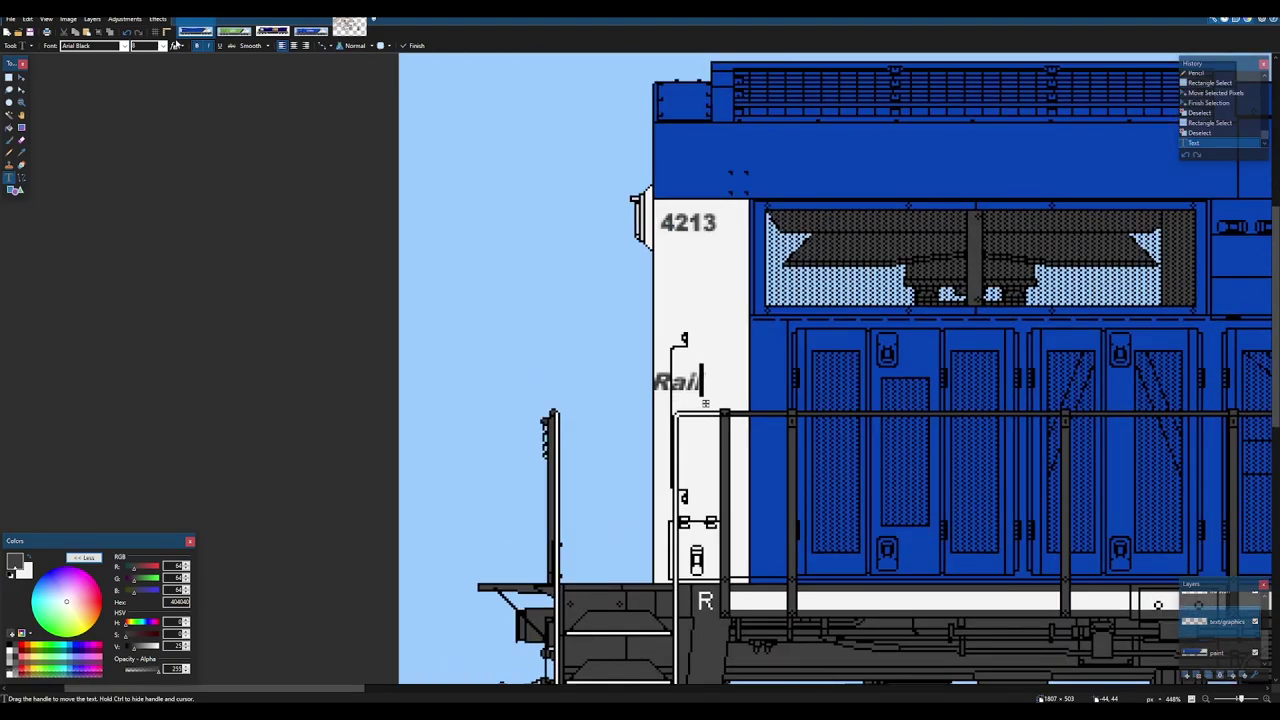
click(163, 46)
click(152, 77)
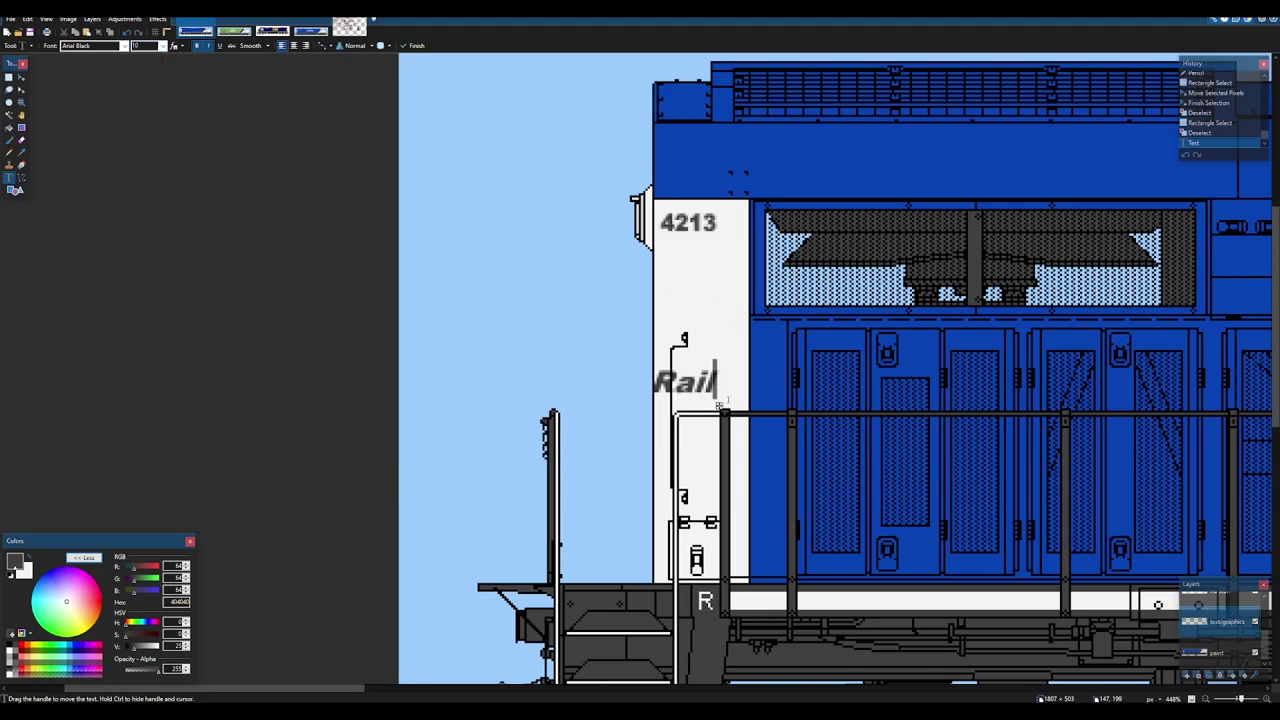
- Add the text "YOUR FUTURE." at size 5 directly below Rail and align it with the white rear end's outer edge
scroll(702, 404, up, 5)
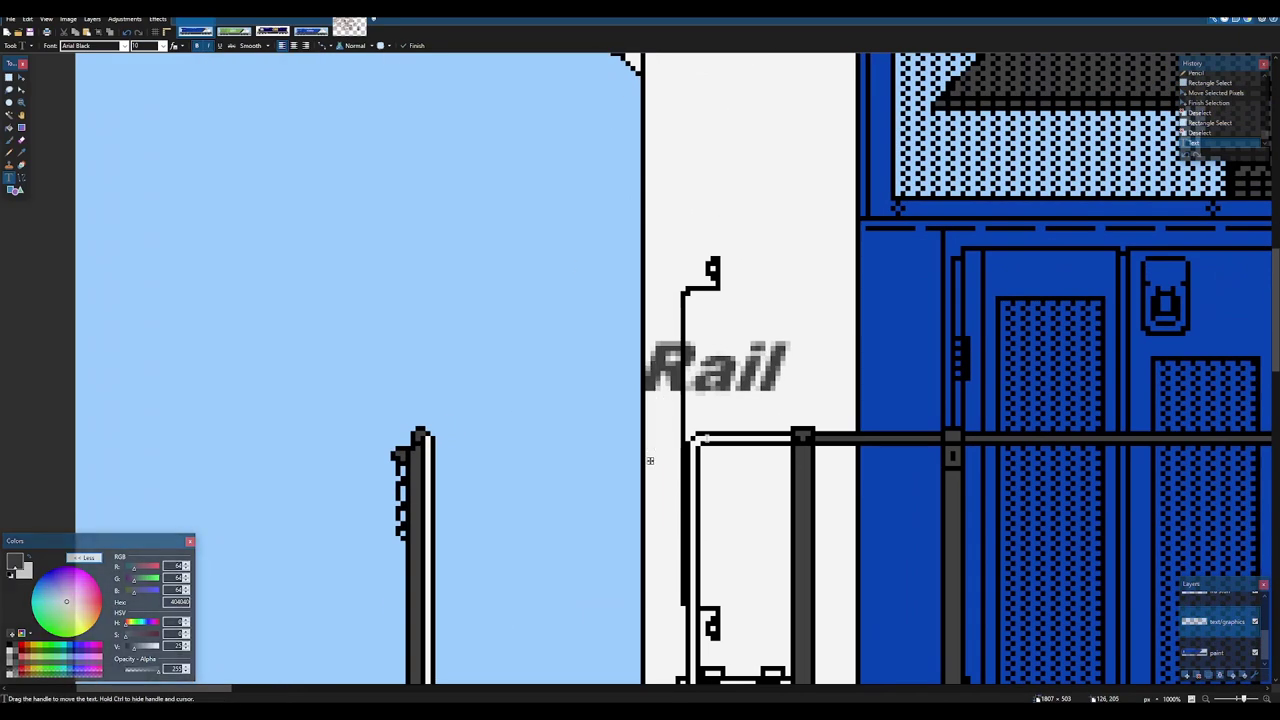
drag(649, 456, 755, 460)
text(UR FUTURE)
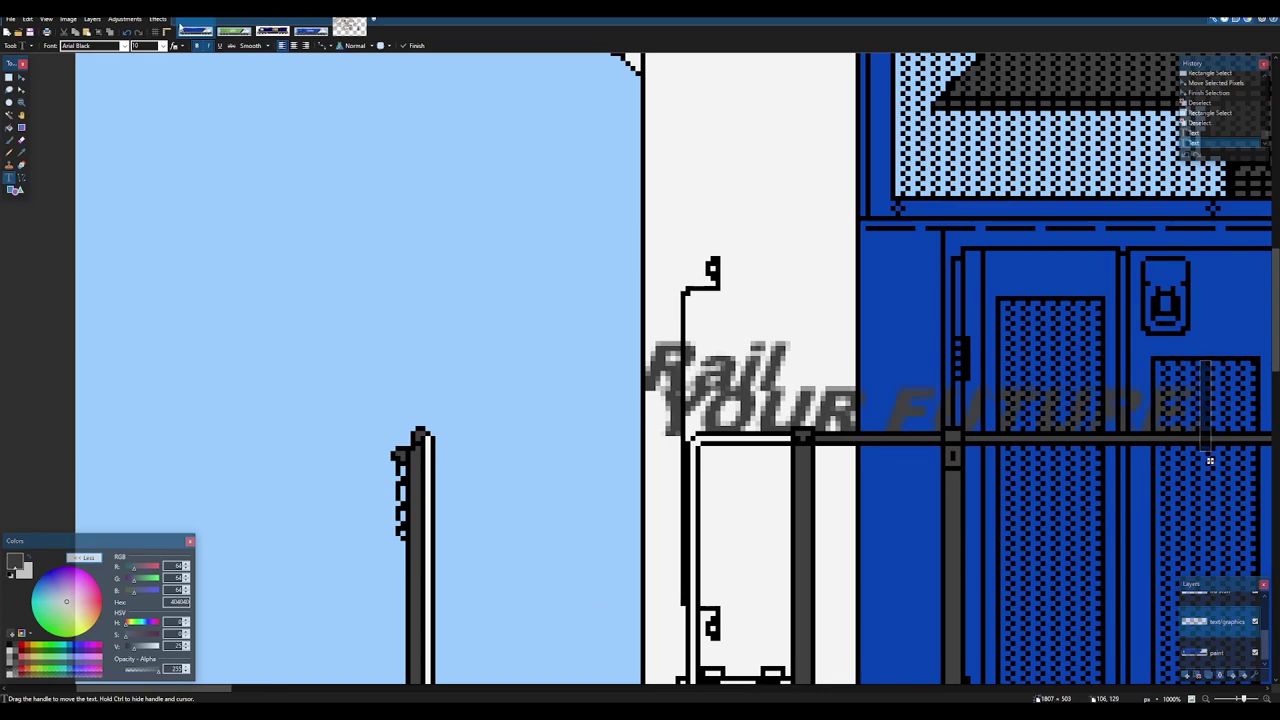
text(5)
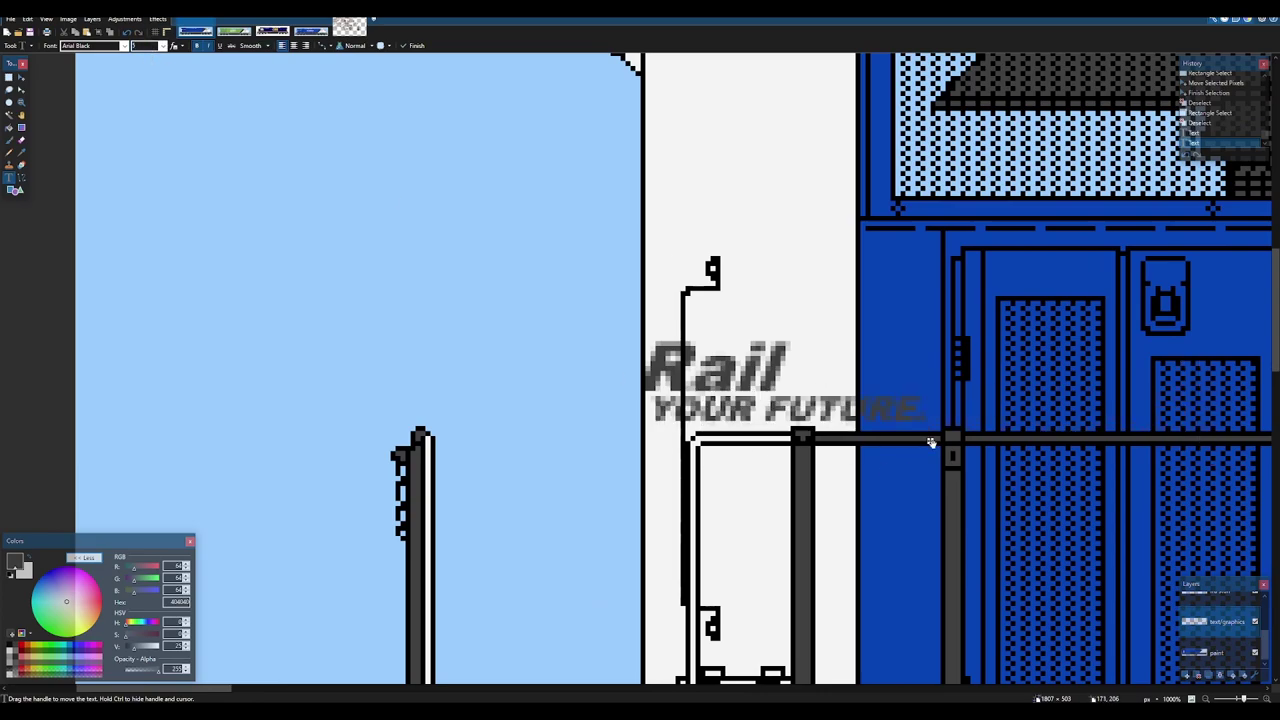
drag(931, 442, 921, 445)
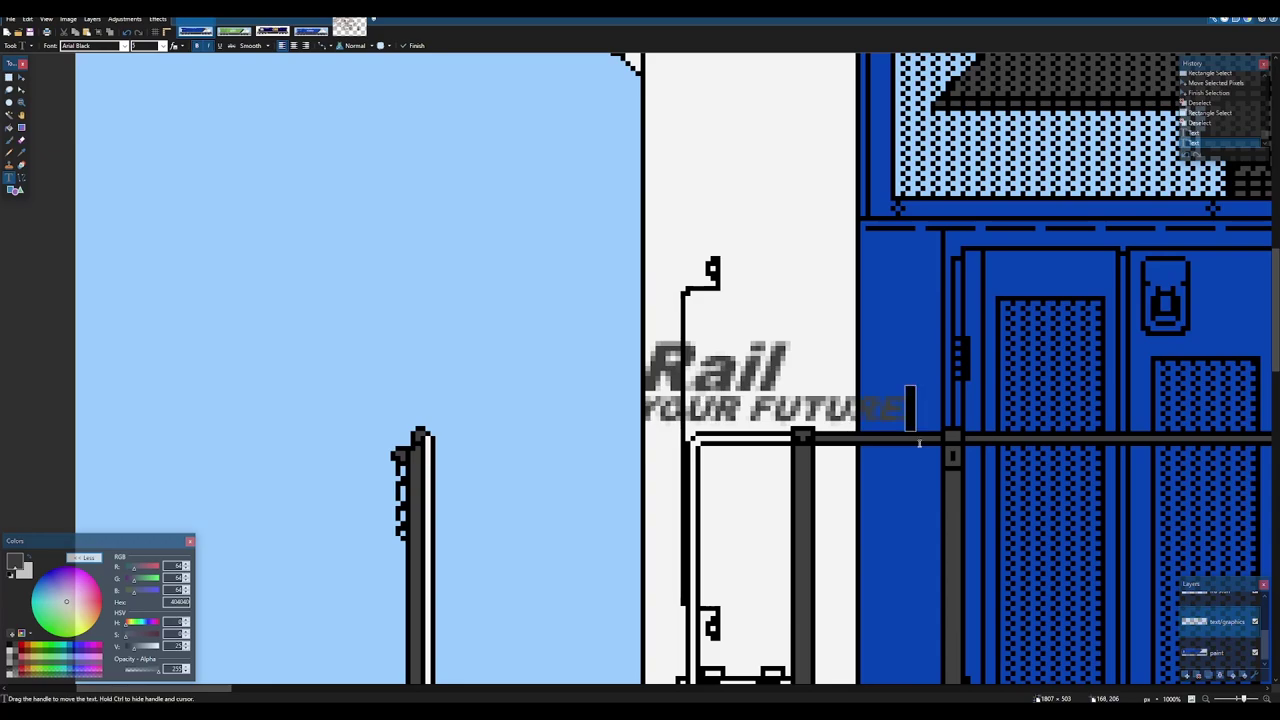
- Select both lines of rear lettering together and squeeze them horizontally to about 47 pixels wide
key(s)
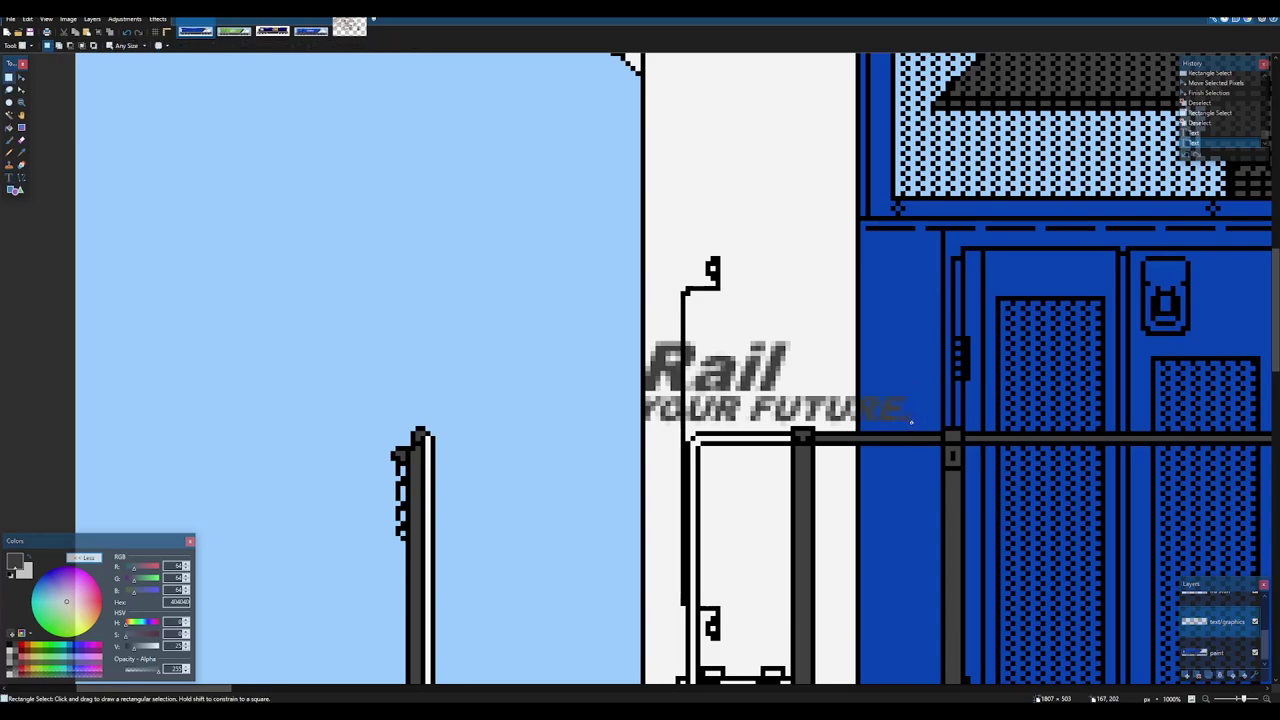
drag(911, 422, 640, 330)
key(m)
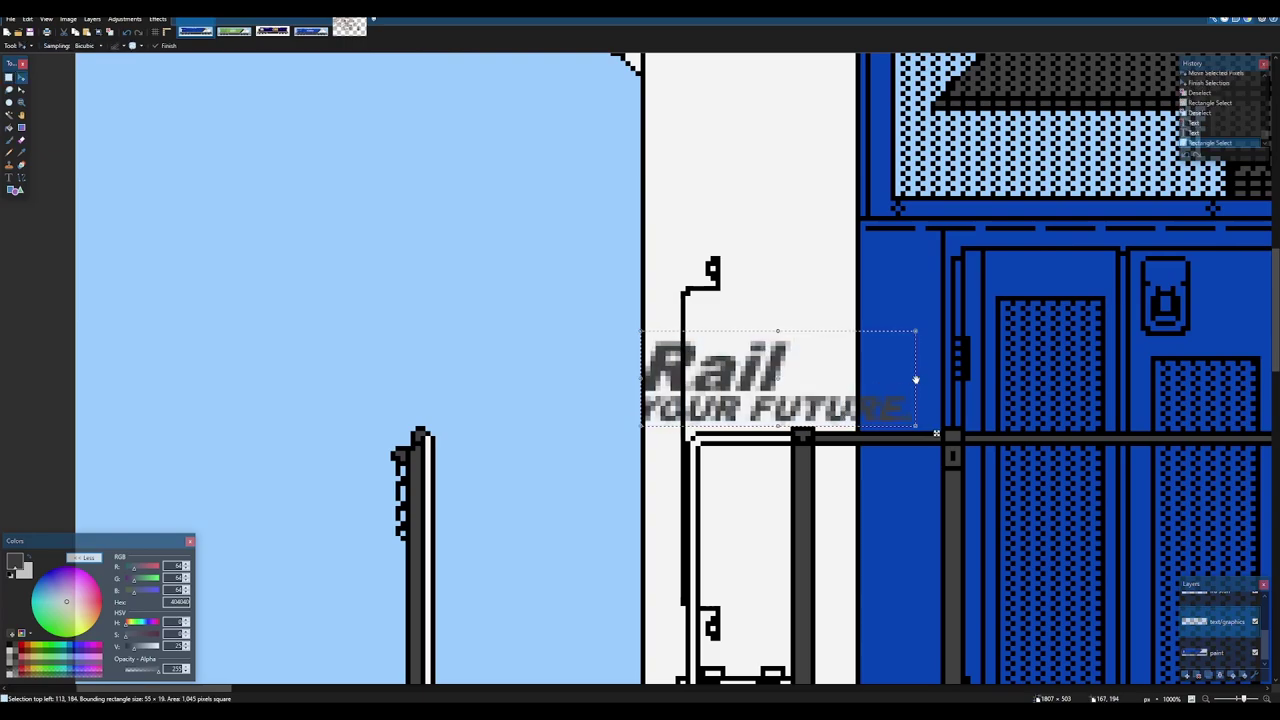
drag(908, 379, 878, 380)
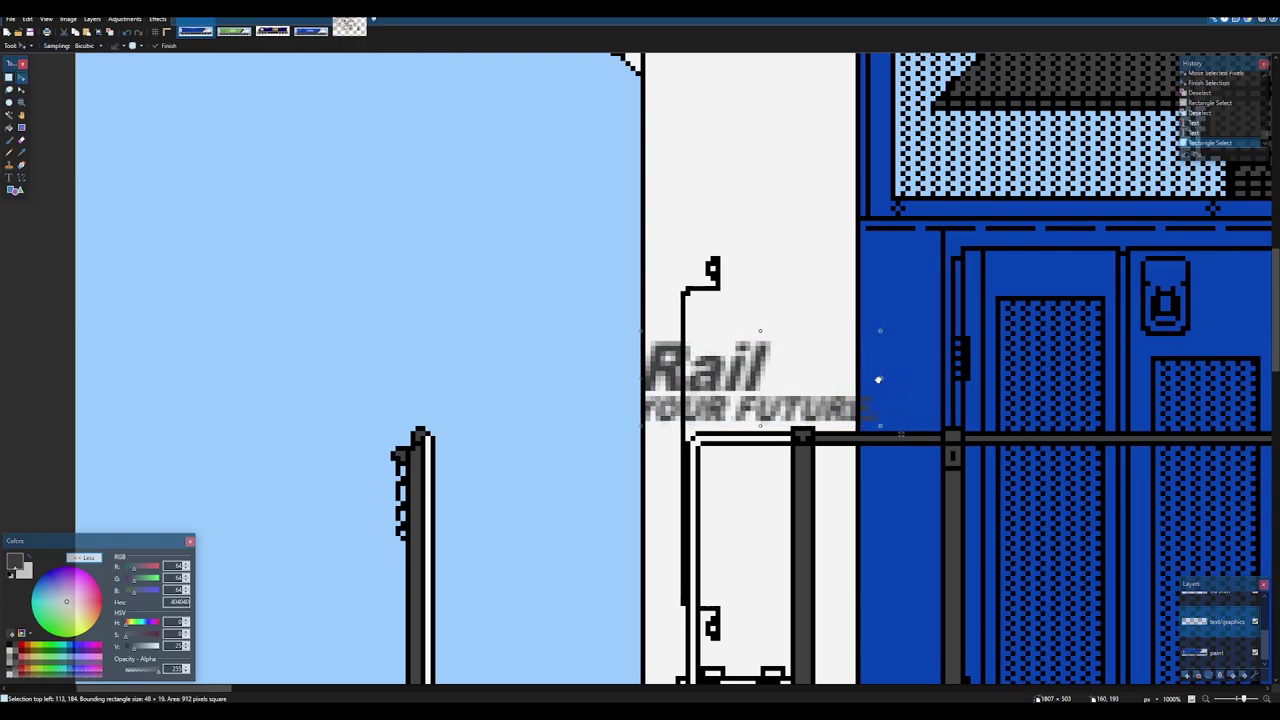
drag(877, 380, 874, 380)
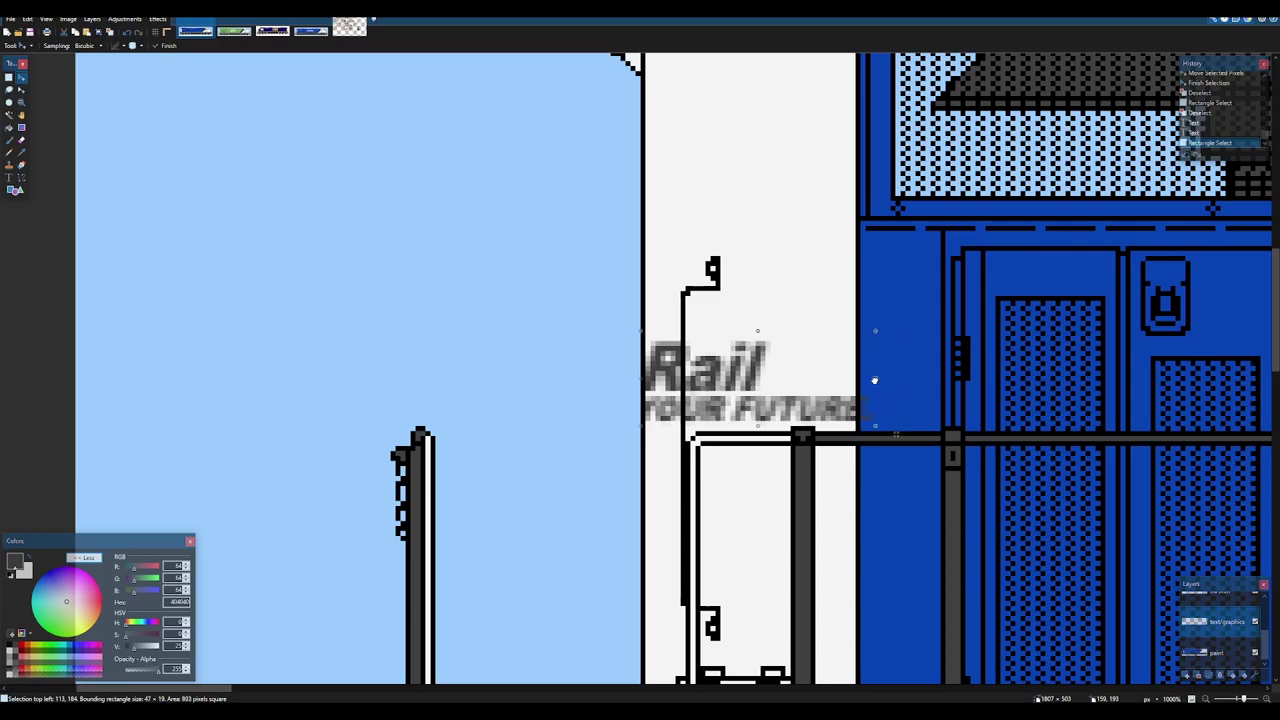
key(ctrl+d)
- Select only the YOUR FUTURE. line and compress its selection to about 27 pixels wide to match Rail above it
key(s)
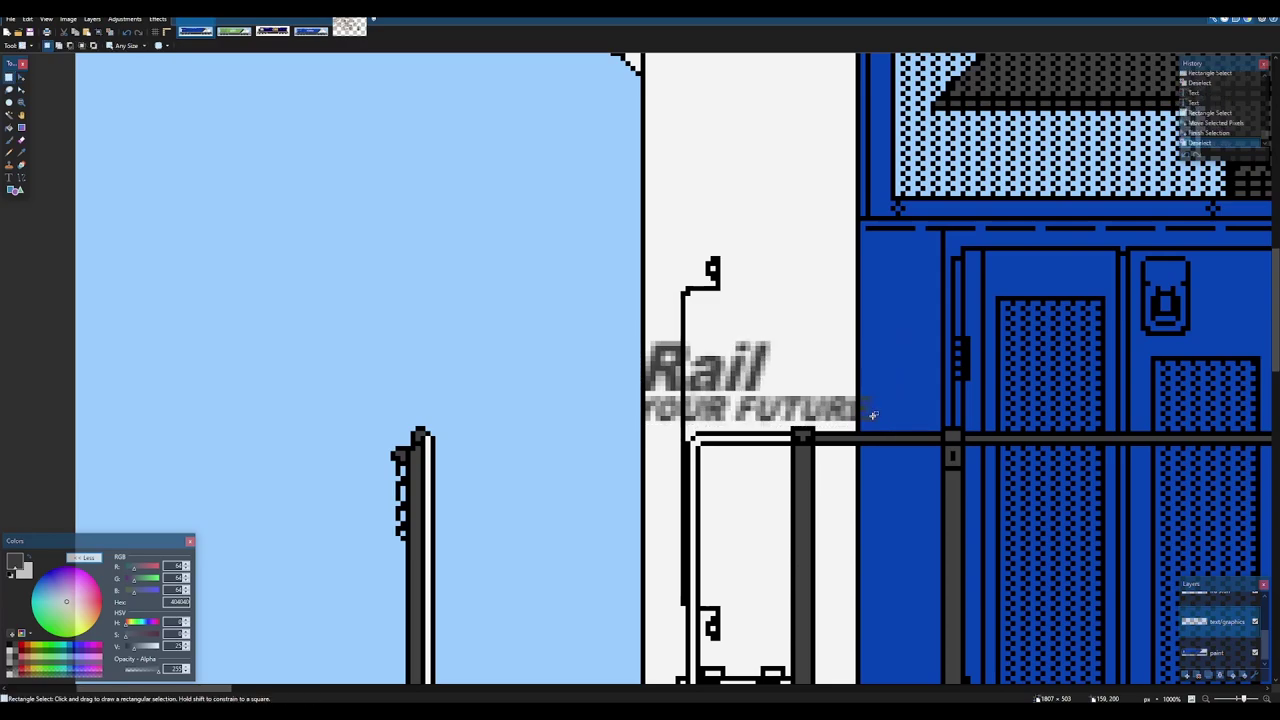
drag(881, 419, 630, 396)
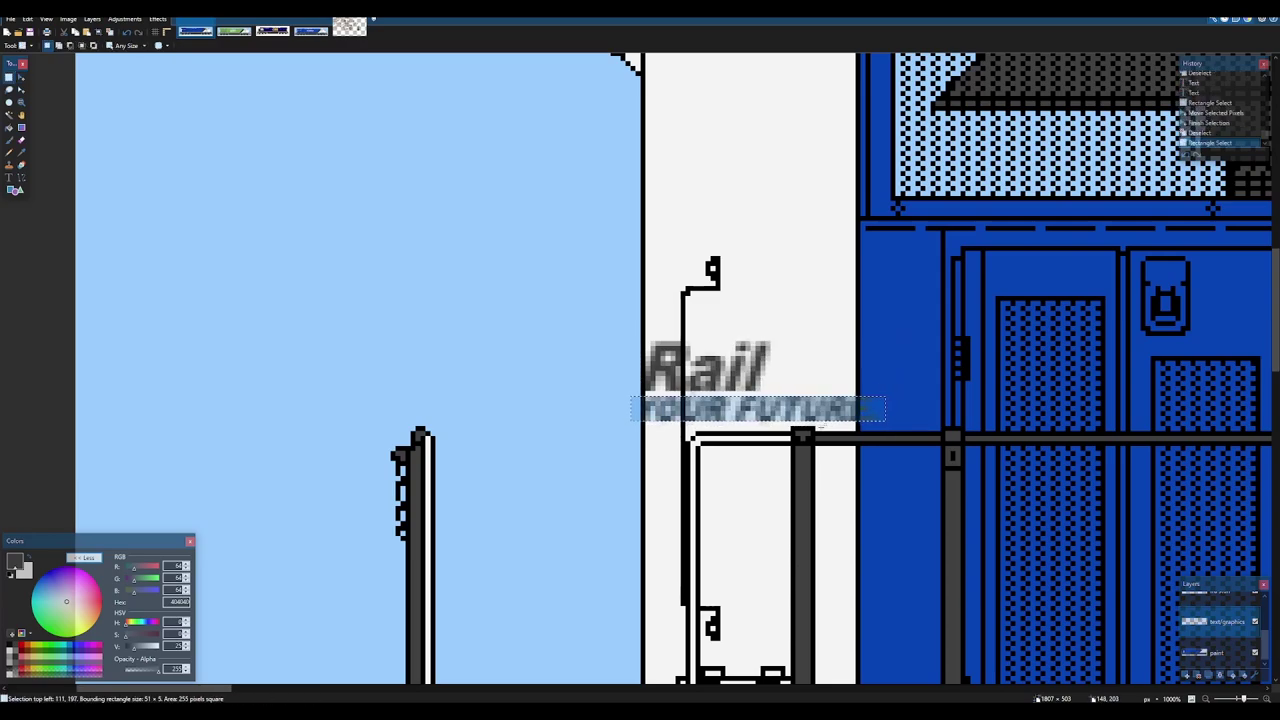
key(m)
drag(884, 408, 760, 410)
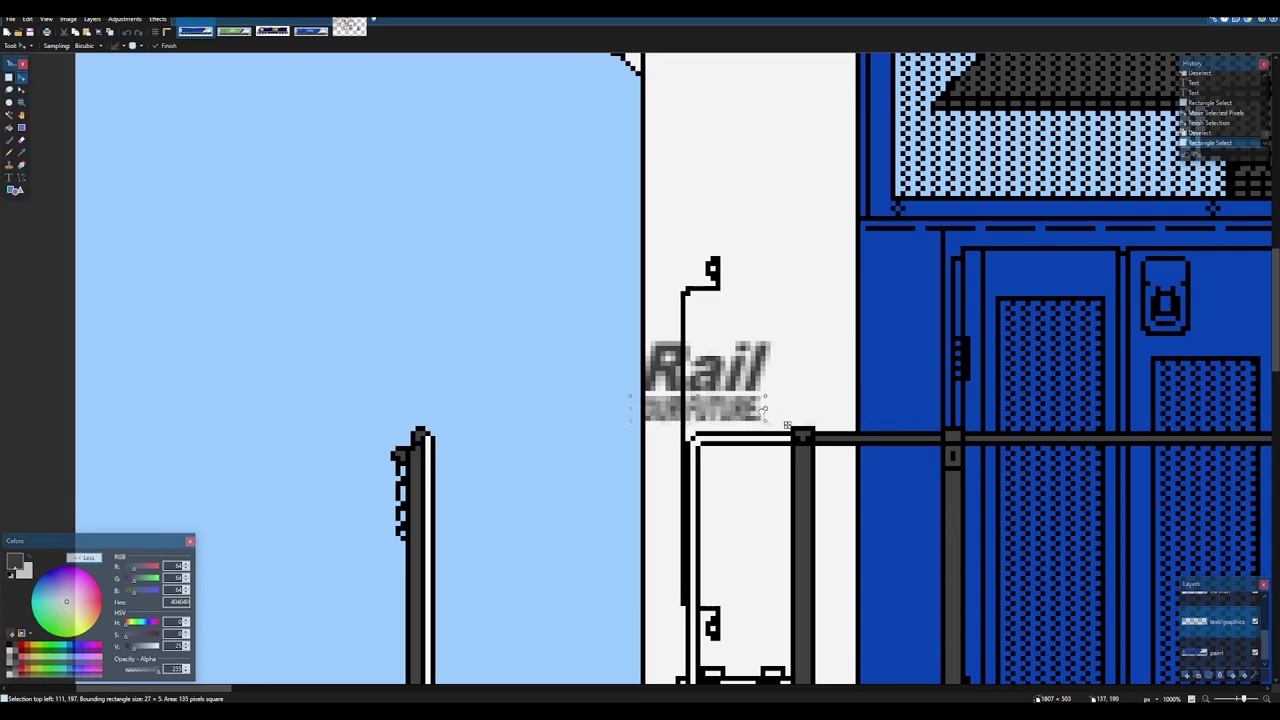
key(ctrl+d)
- Examine the rear Rail lettering at different scales and compare it with the number, lightning bolt and flag on the cab
scroll(775, 390, down, 7)
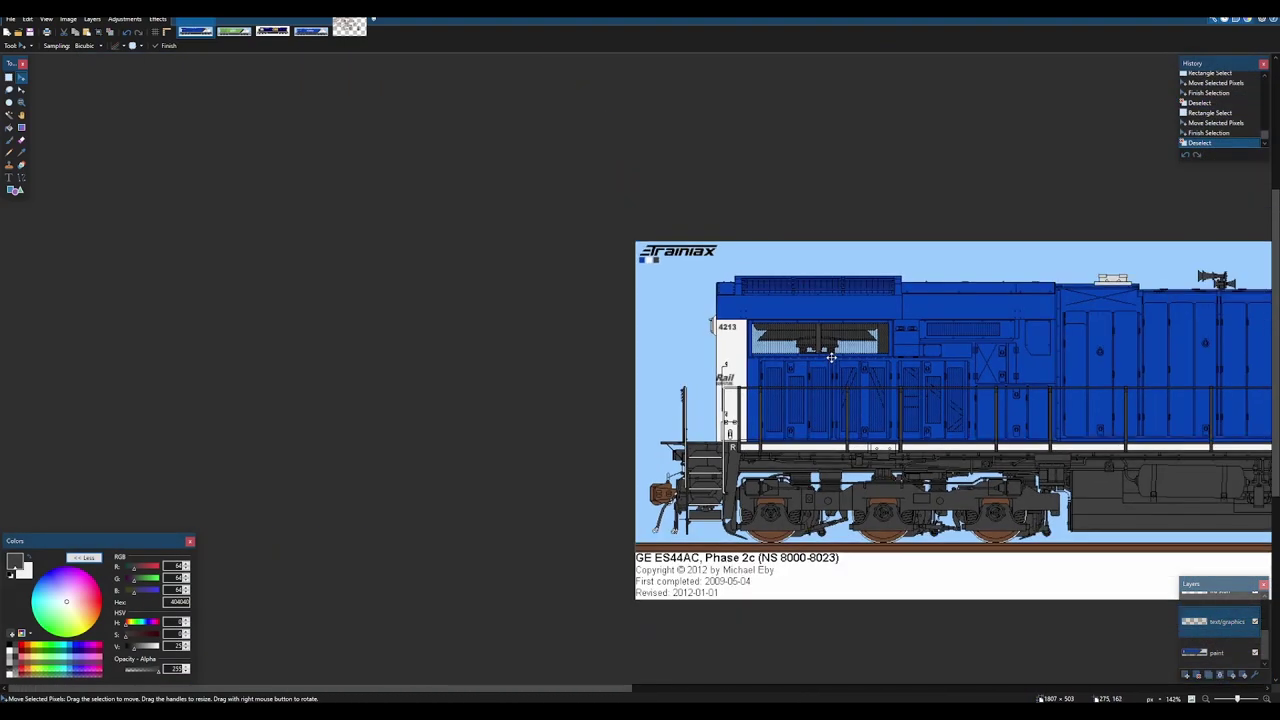
scroll(831, 356, up, 2)
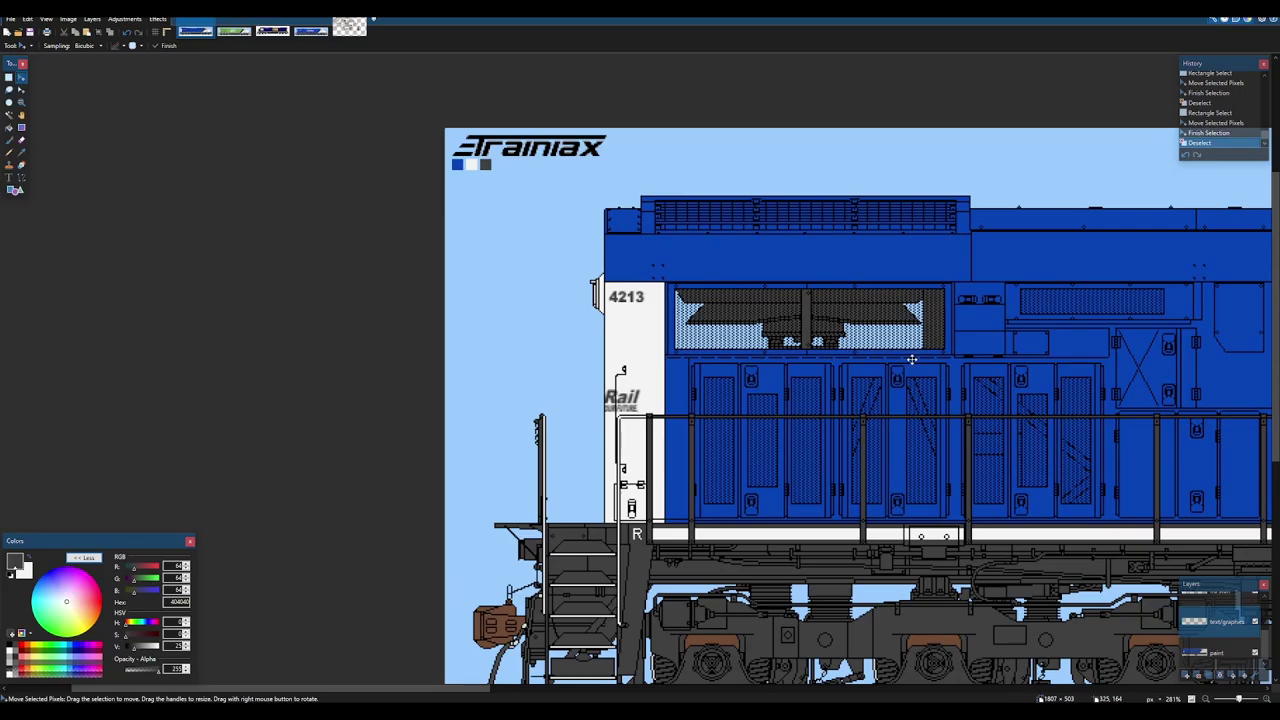
drag(912, 359, 551, 346)
drag(1080, 328, 190, 291)
drag(1100, 293, 540, 300)
scroll(640, 300, up, 2)
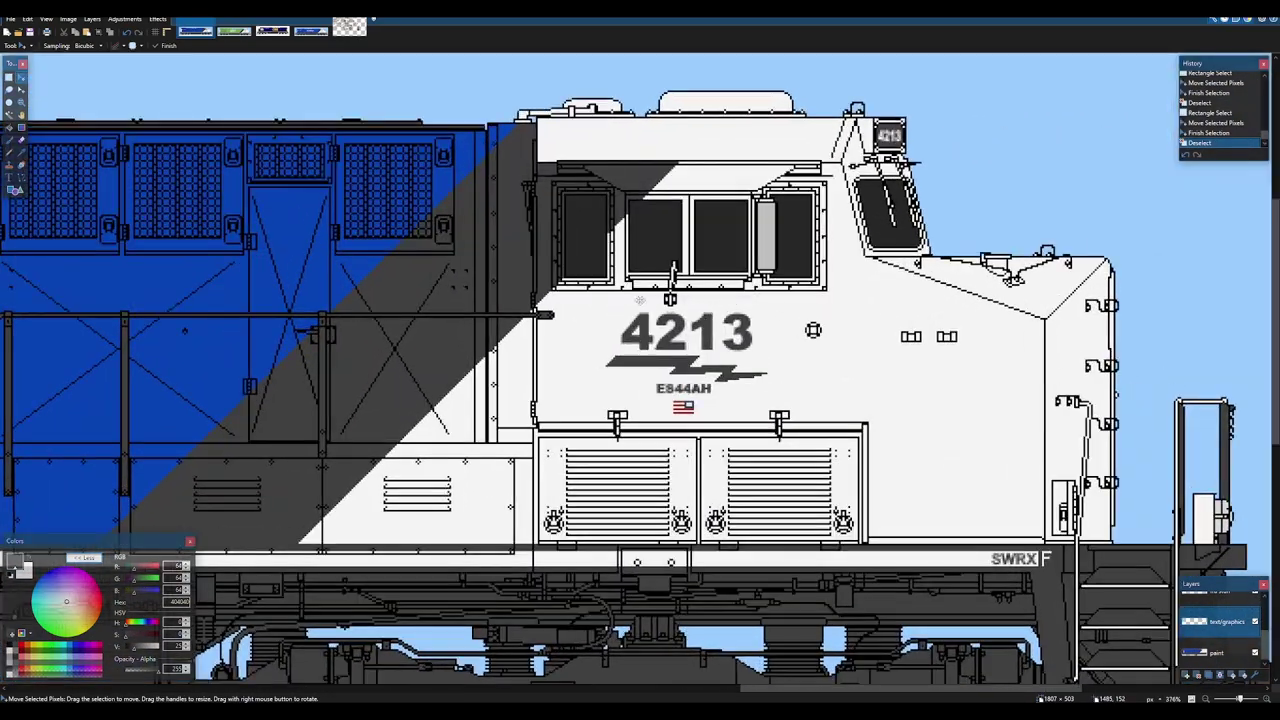
scroll(640, 300, up, 1)
drag(858, 325, 486, 314)
scroll(818, 350, up, 2)
scroll(625, 356, down, 5)
drag(330, 360, 1130, 360)
drag(80, 366, 1258, 350)
scroll(749, 343, up, 9)
click(9, 77)
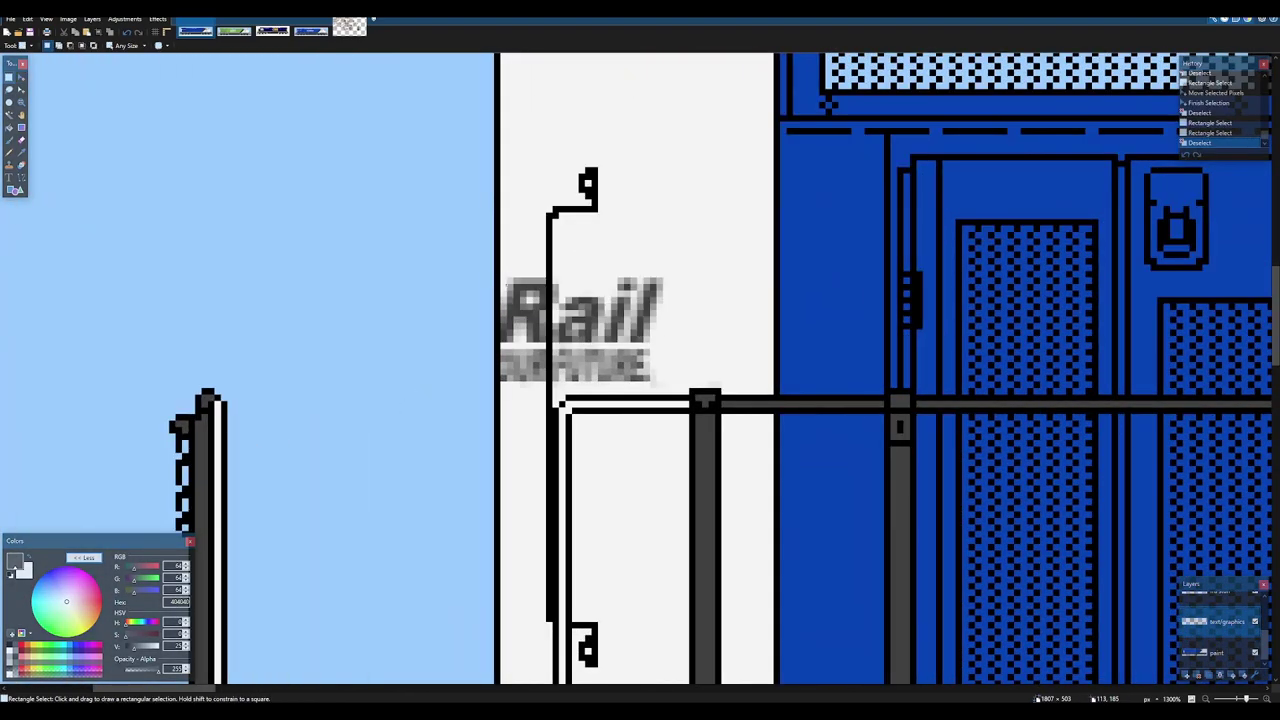
- Select both lines of the rear Rail lettering and move them slightly down toward the handrail
drag(495, 270, 693, 435)
key(ctrl+d)
scroll(695, 424, down, 9)
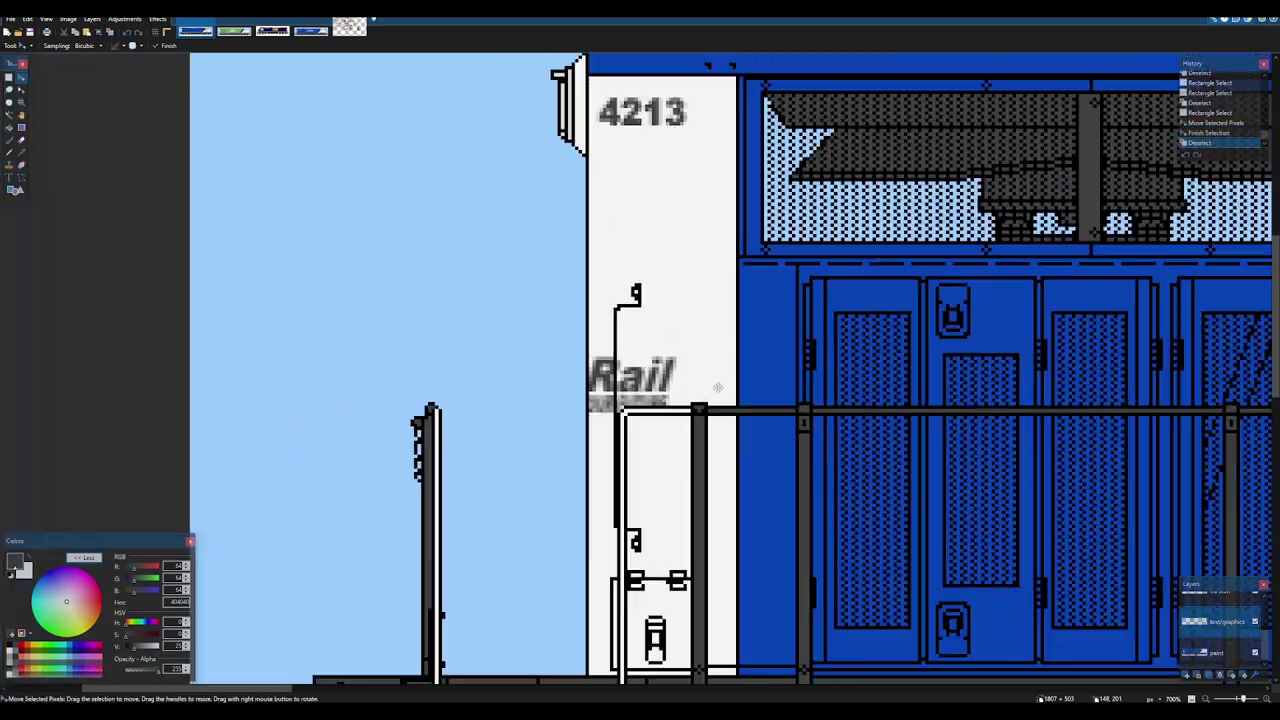
- Add the text "YOUR FREIGHT" on the white nose and align its end with the nose's front edge, following the green reference
drag(854, 360, 300, 360)
drag(943, 360, 139, 356)
drag(1234, 352, 678, 350)
scroll(678, 350, up, 1)
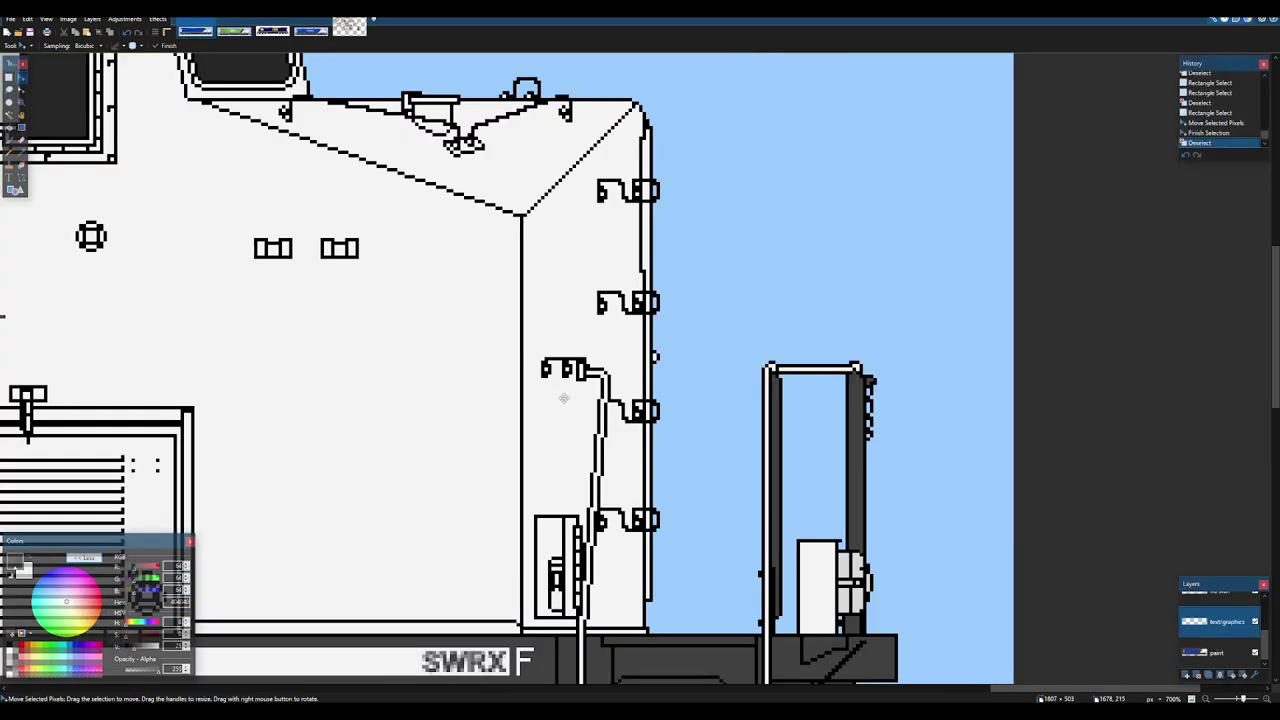
key(t)
text(YOUR FREIGHT)
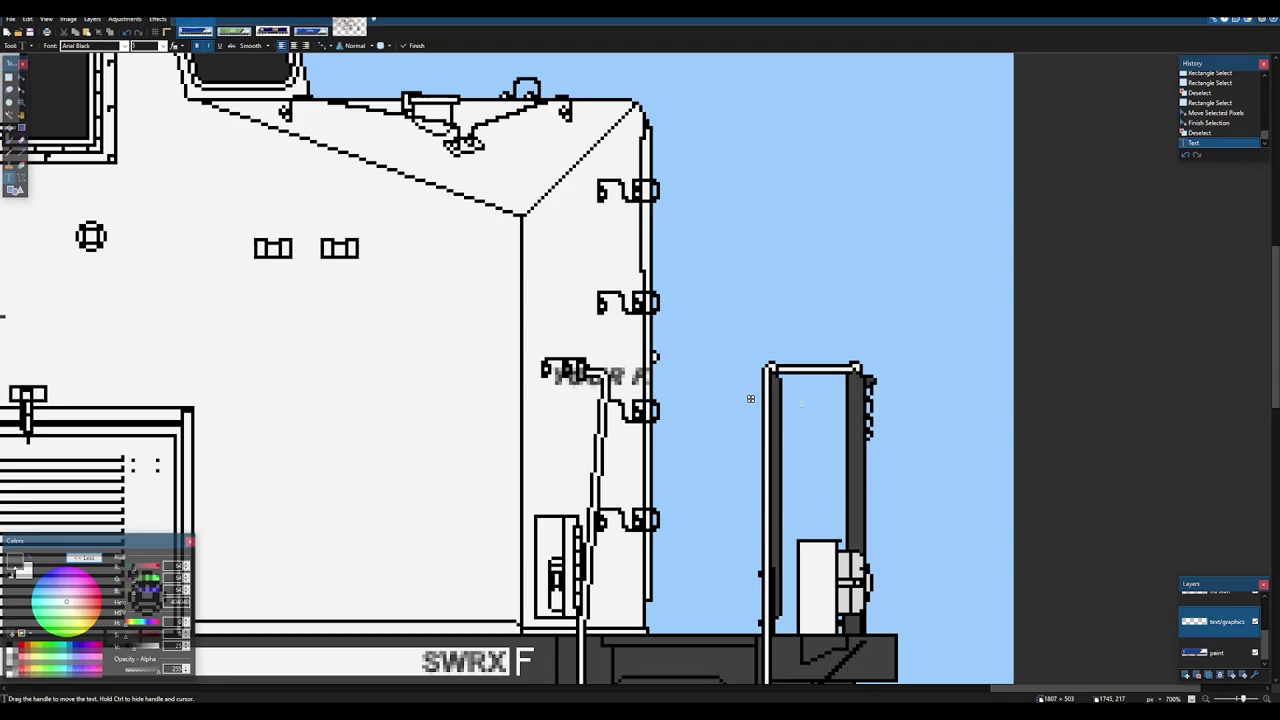
drag(750, 399, 665, 387)
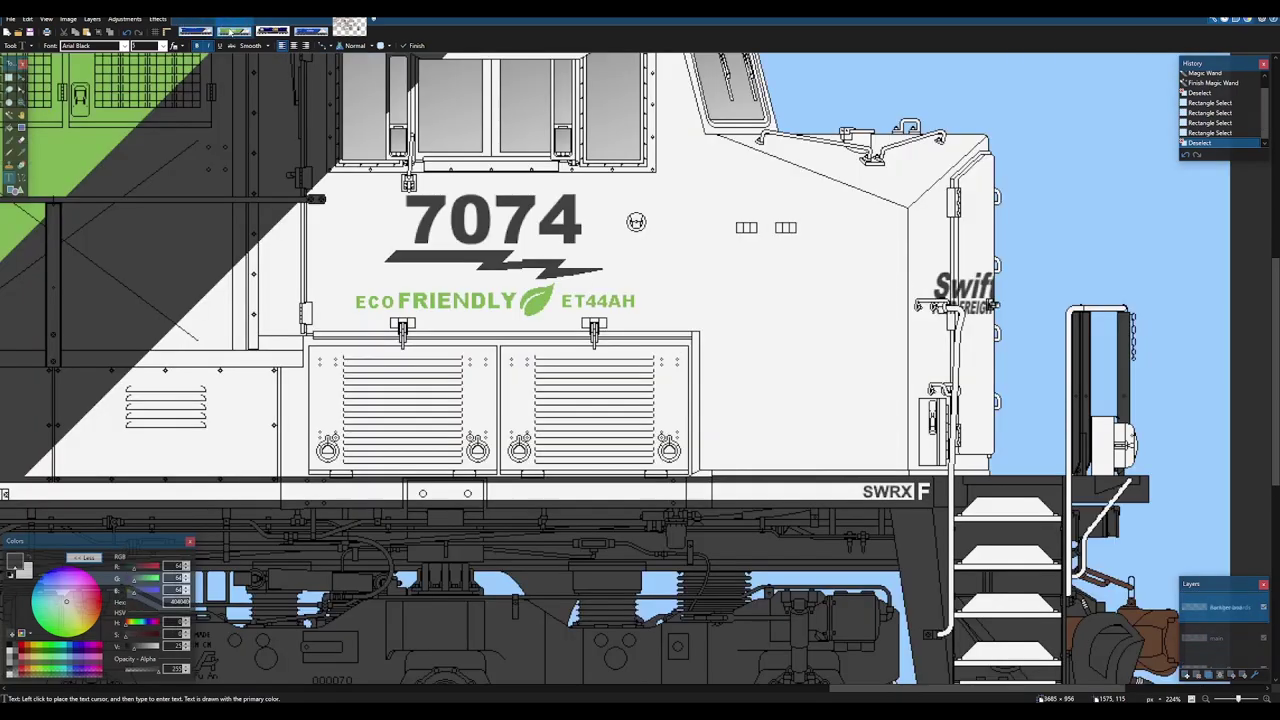
ctrl+scroll(1025, 300, up, 3)
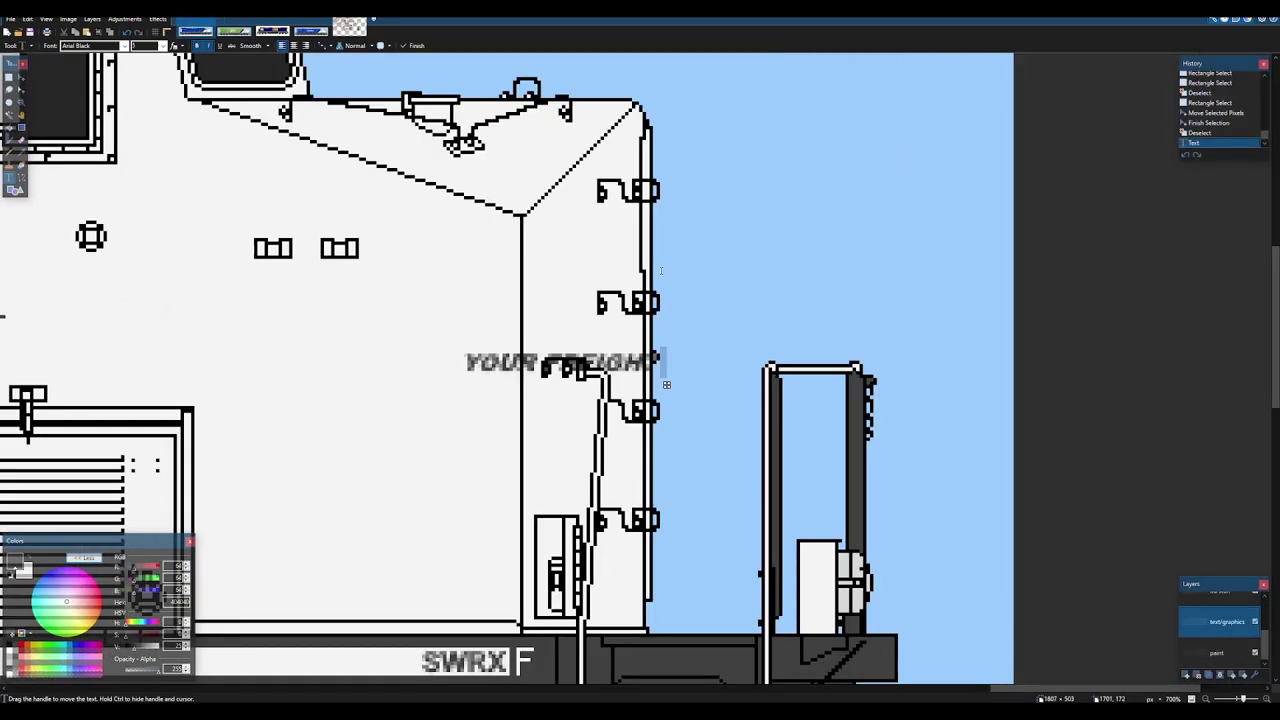
drag(668, 383, 664, 391)
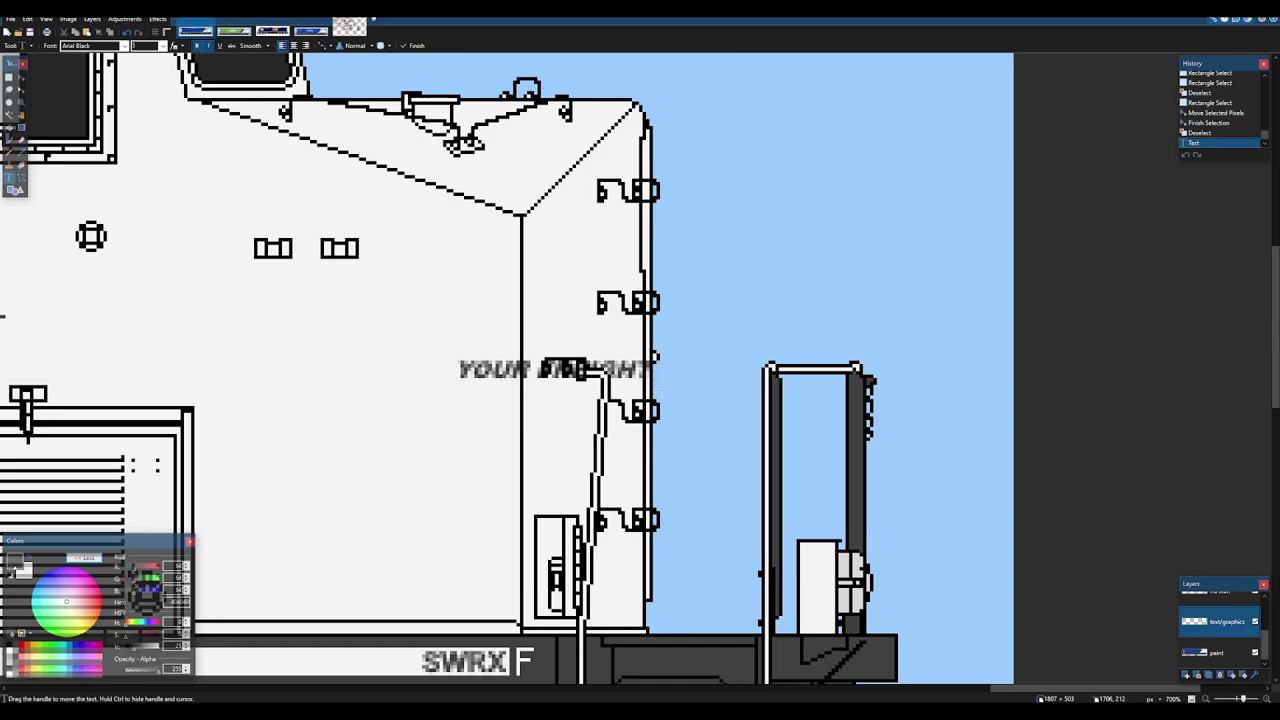
ctrl+scroll(400, 357, up, 2)
ctrl+scroll(400, 357, down, 2)
- Add the text "Swift" at size 10 directly above YOUR FREIGHT and align it with the nose's front edge
click(406, 333)
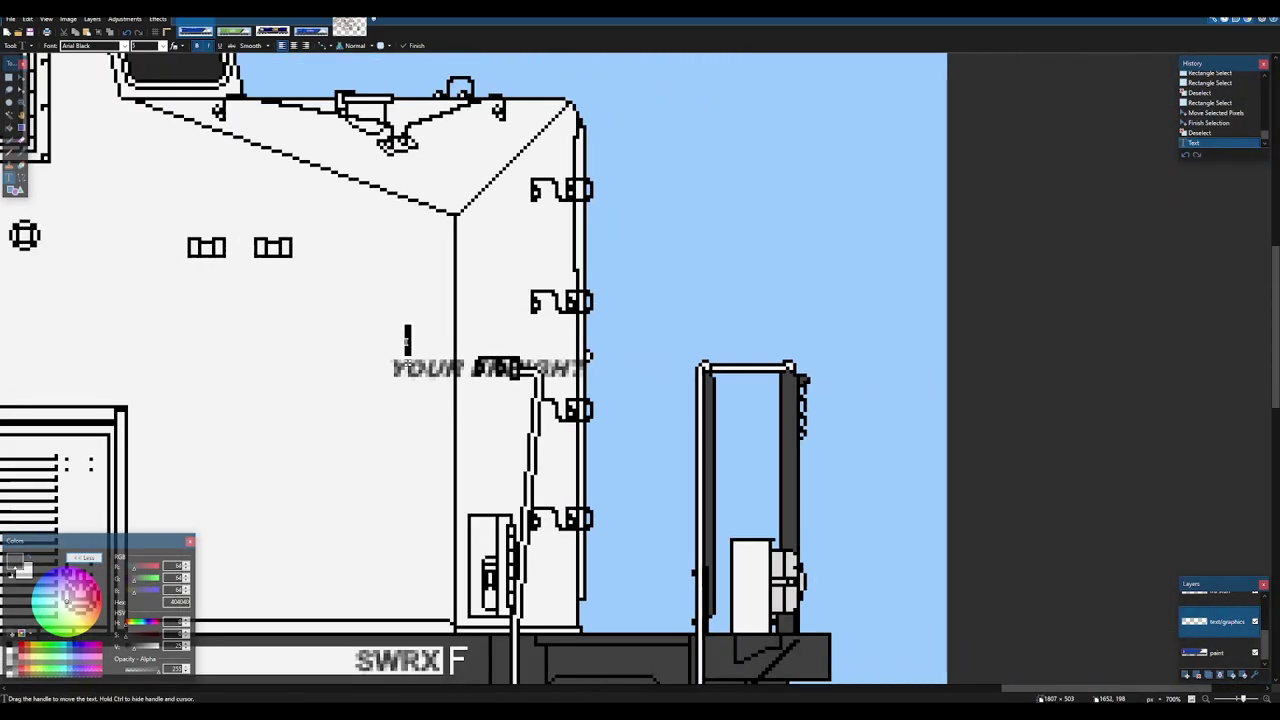
text(Swift)
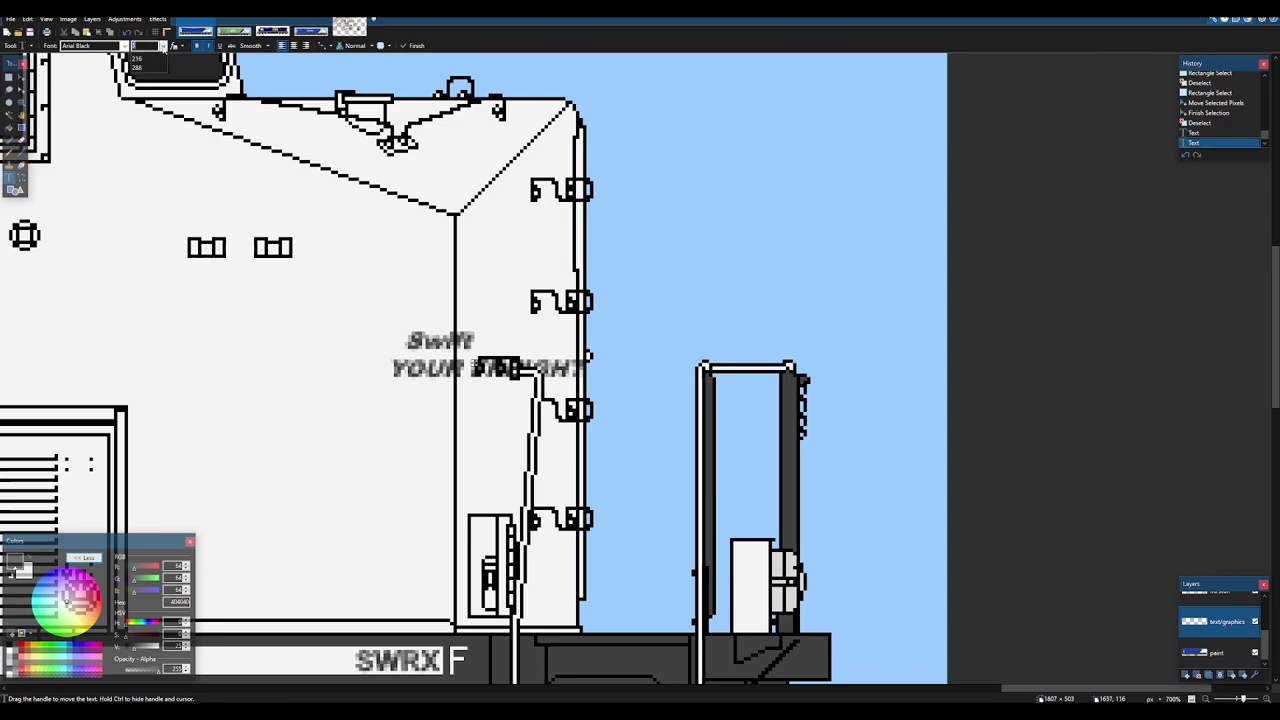
click(162, 46)
click(150, 86)
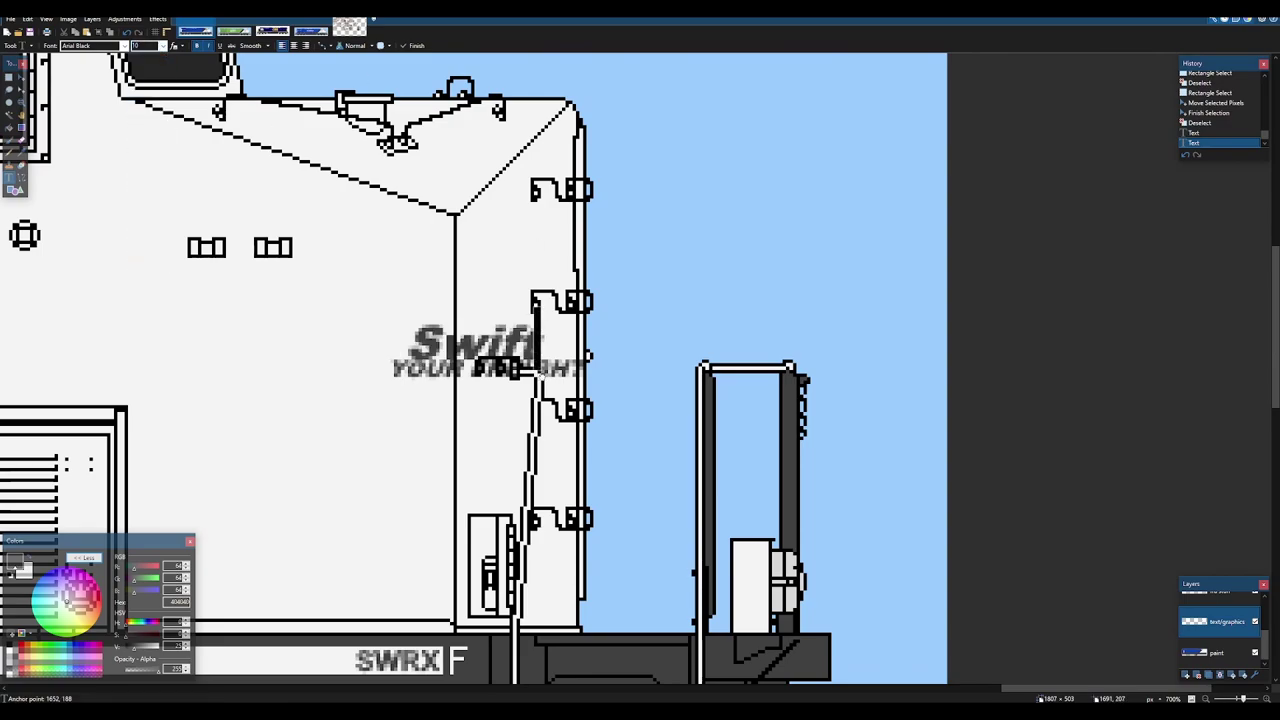
drag(541, 375, 587, 368)
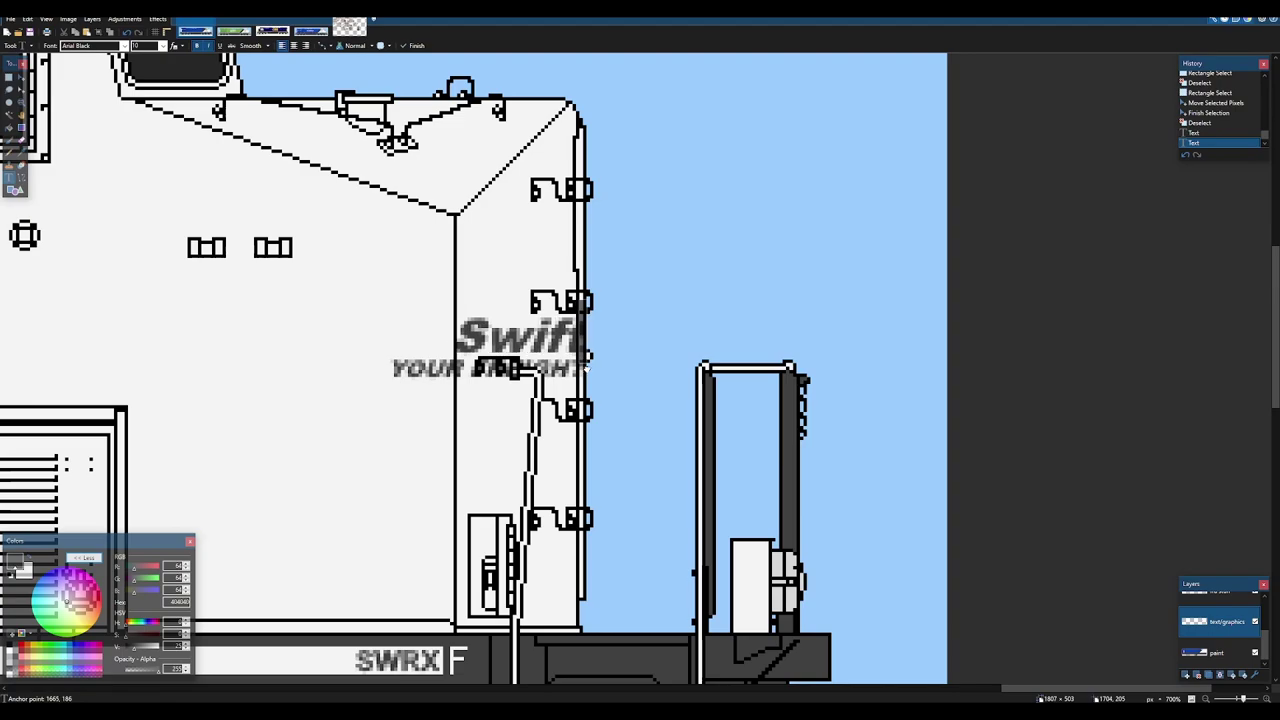
- Select only the YOUR FREIGHT line and compress its selection to about 37 pixels wide to match Swift above it
key(s)
ctrl+scroll(392, 360, up, 3)
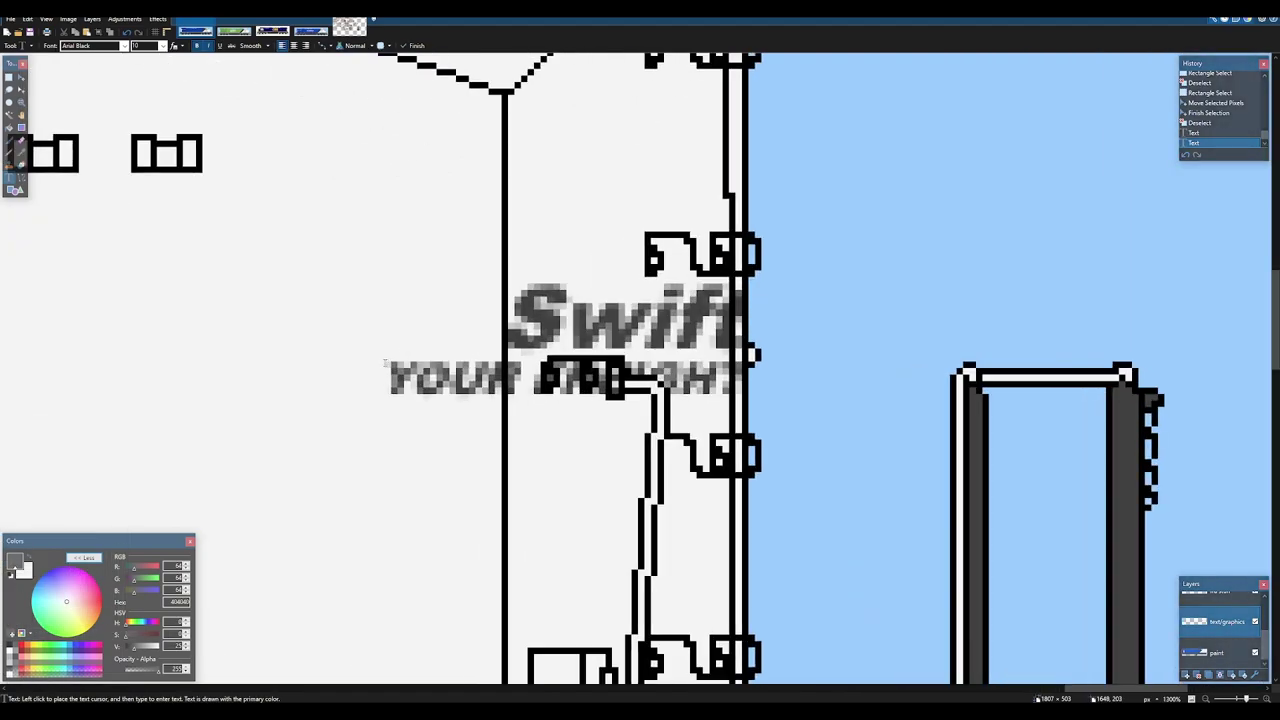
drag(386, 361, 748, 406)
key(m)
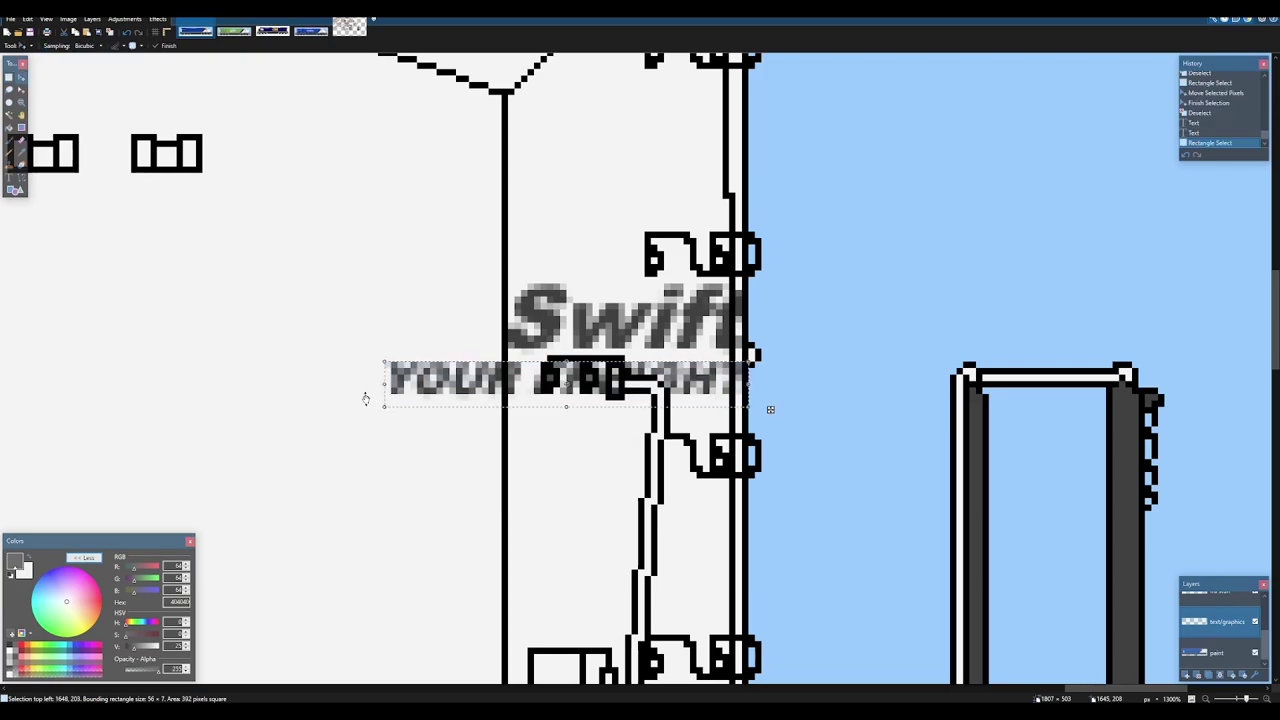
drag(384, 386, 507, 383)
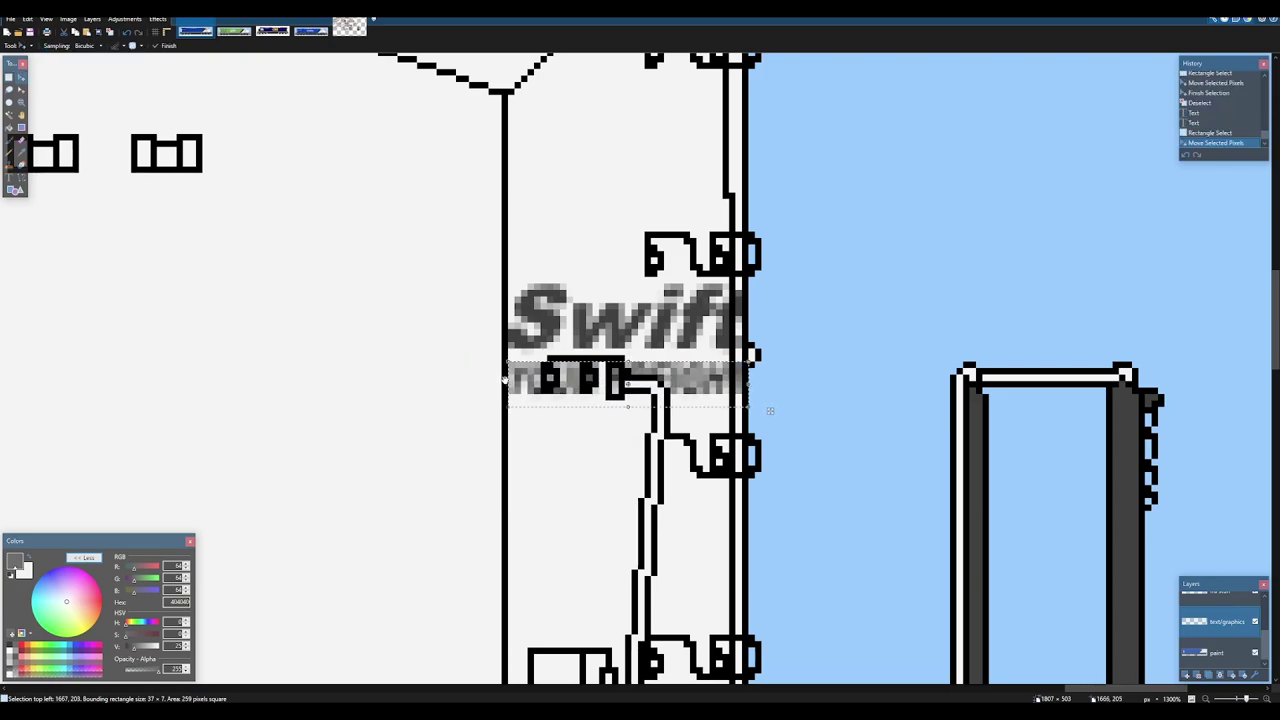
key(ctrl+d)
- Select both lines of nose lettering together and squeeze them horizontally to about 32 pixels wide
key(s)
drag(488, 264, 750, 407)
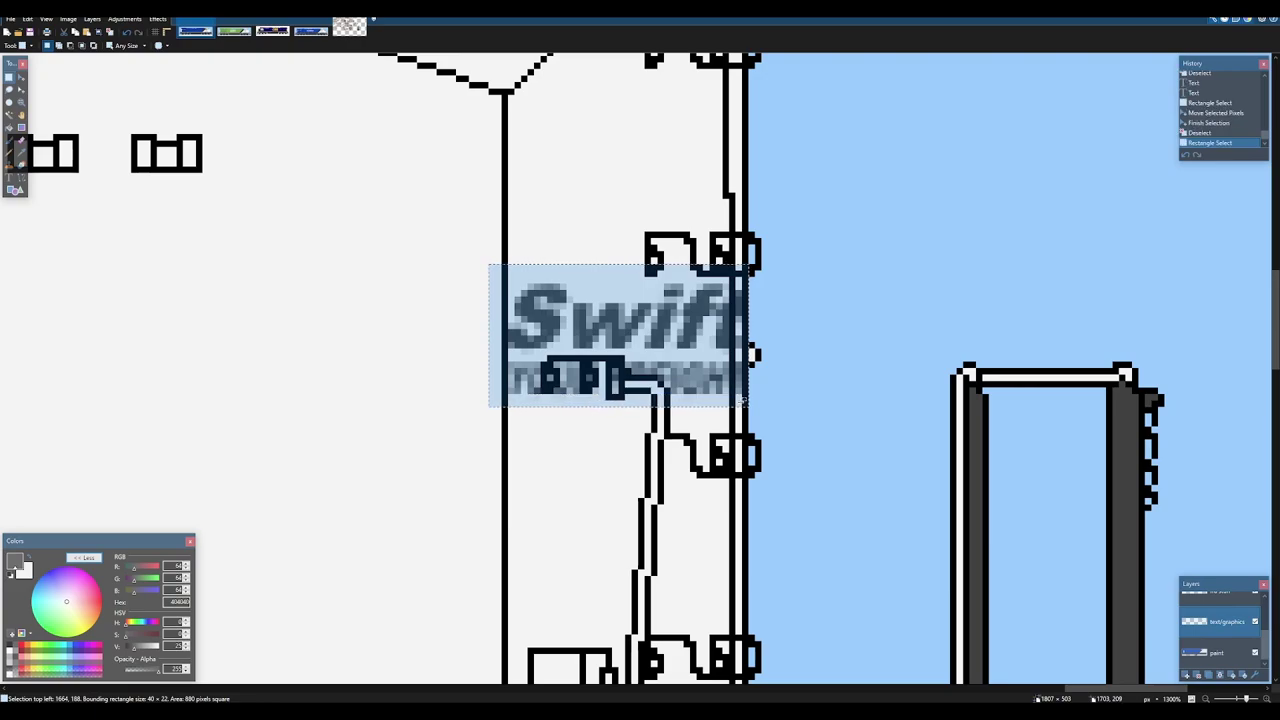
key(m)
drag(483, 337, 539, 337)
key(ctrl+z)
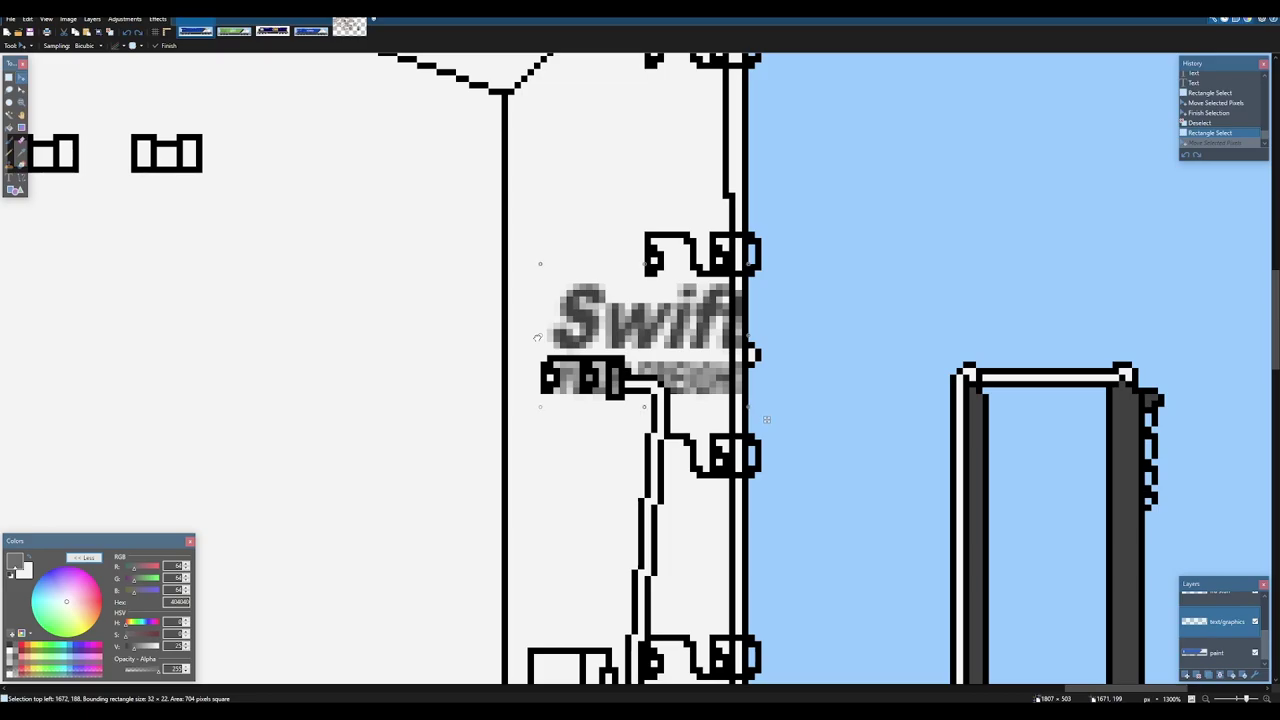
- Narrow the selected Swift and YOUR FREIGHT lettering further to about 27 pixels wide and deselect it
scroll(537, 337, down, 10)
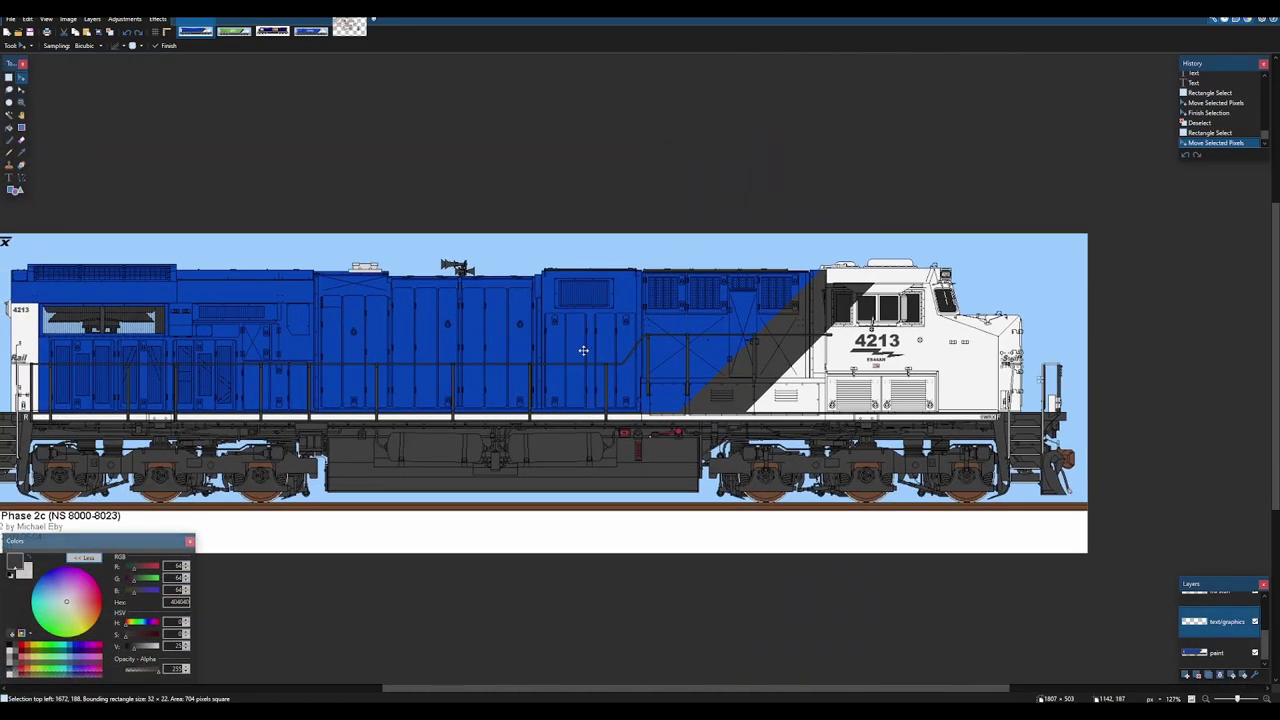
scroll(716, 301, up, 6)
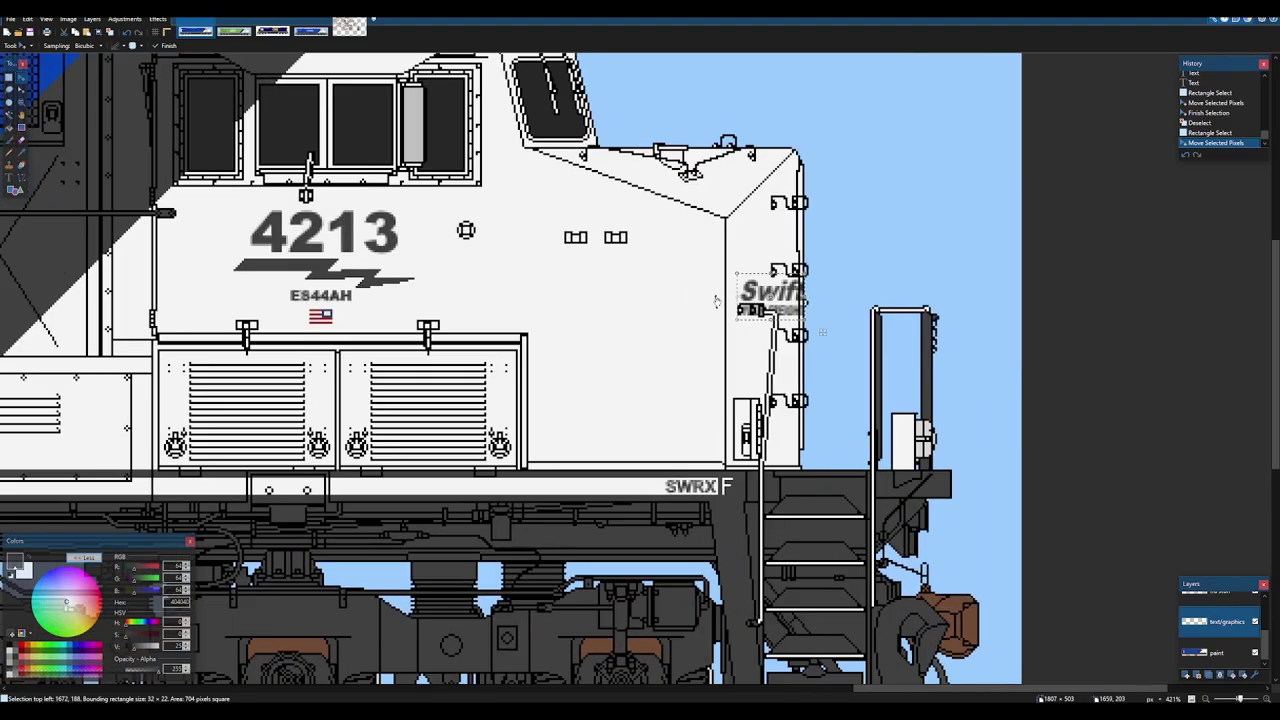
drag(740, 297, 751, 297)
scroll(540, 305, down, 6)
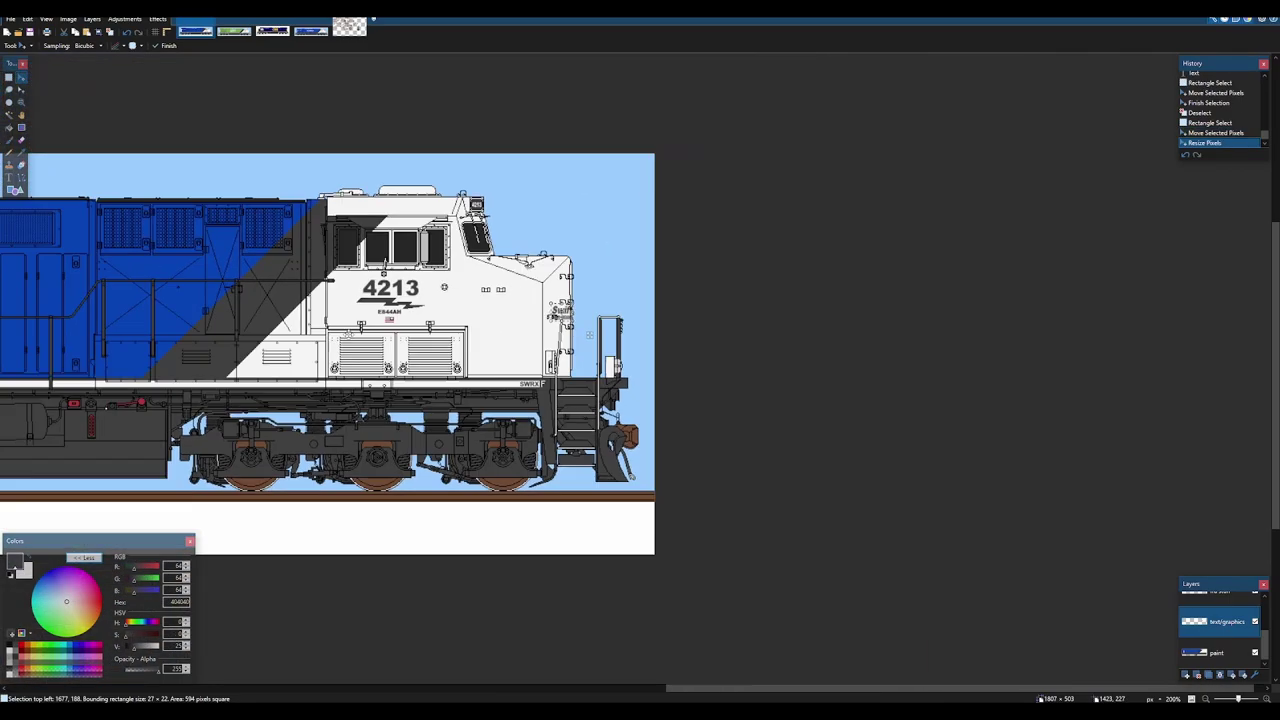
drag(325, 343, 780, 377)
key(ctrl+b)
key(ctrl+d)
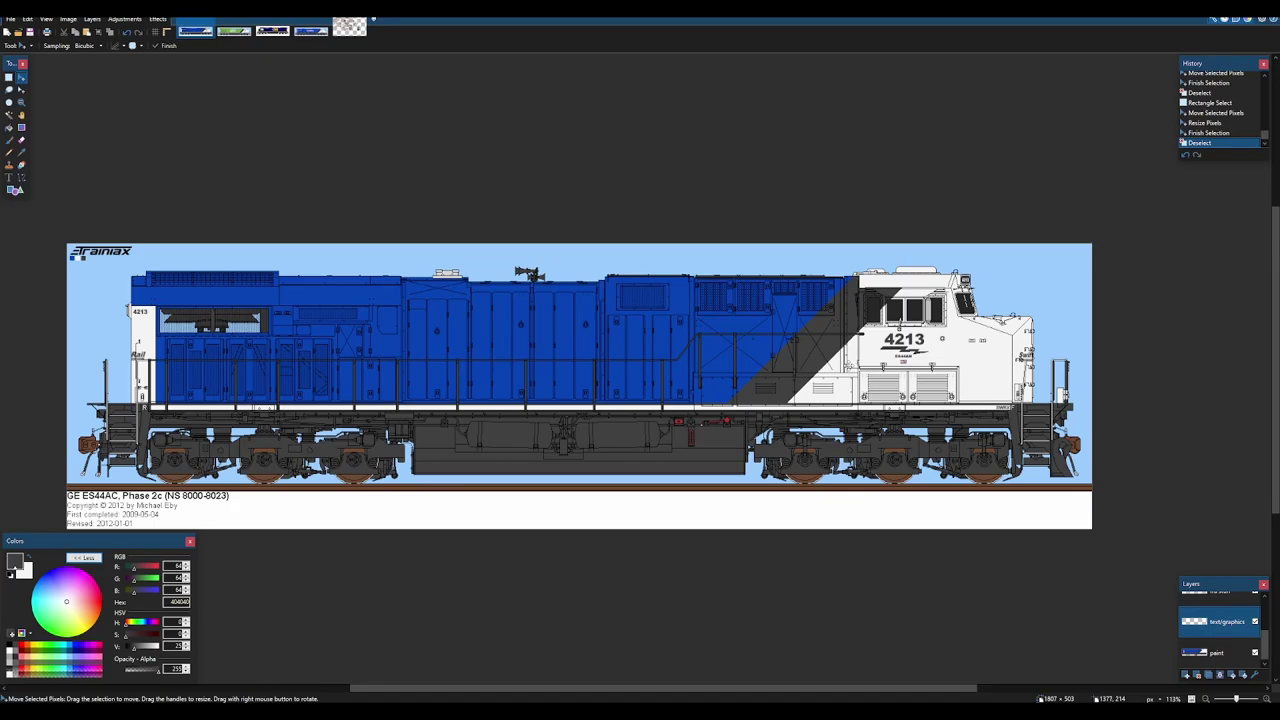
- Erase the part of the YOUR FREIGHT line that overlaps the end bracket of the nose handrail
scroll(1022, 358, up, 15)
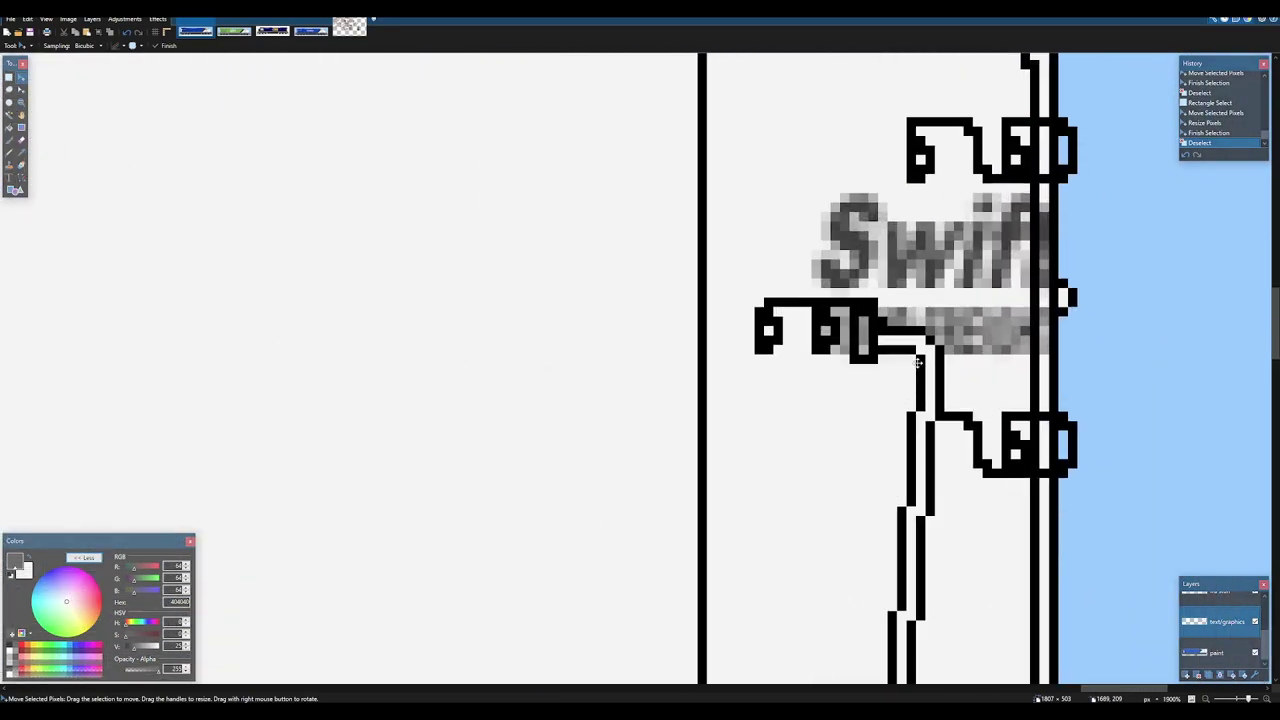
scroll(918, 363, up, 3)
key(s)
drag(664, 321, 758, 412)
key(Delete)
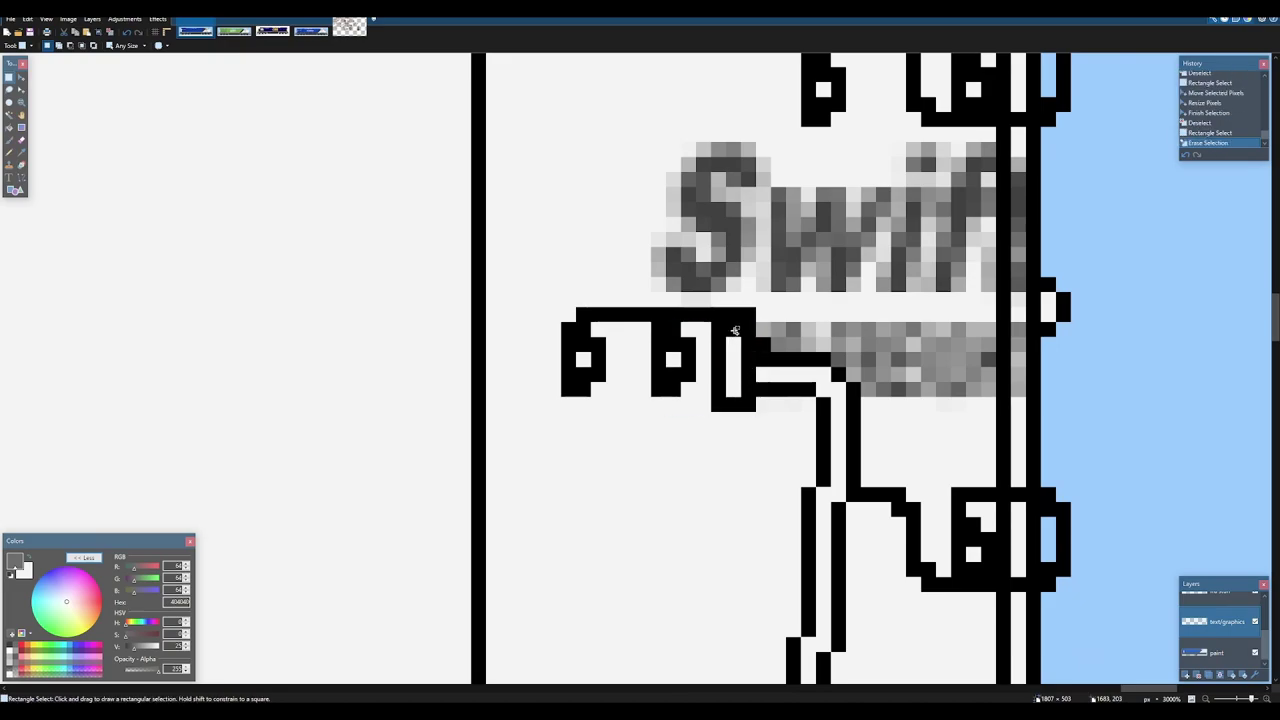
- Swap the drawing colors so near-white is primary and start a text entry on the blue long hood
scroll(735, 330, down, 2)
scroll(816, 283, down, 8)
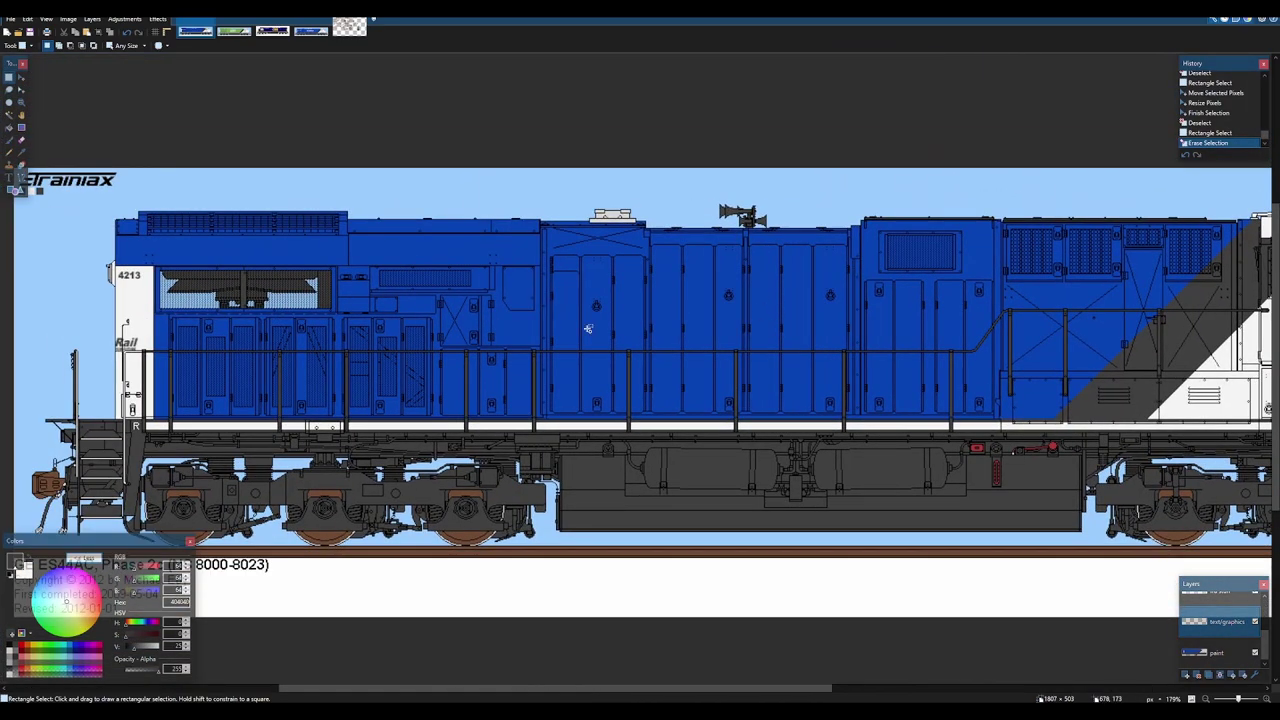
click(28, 561)
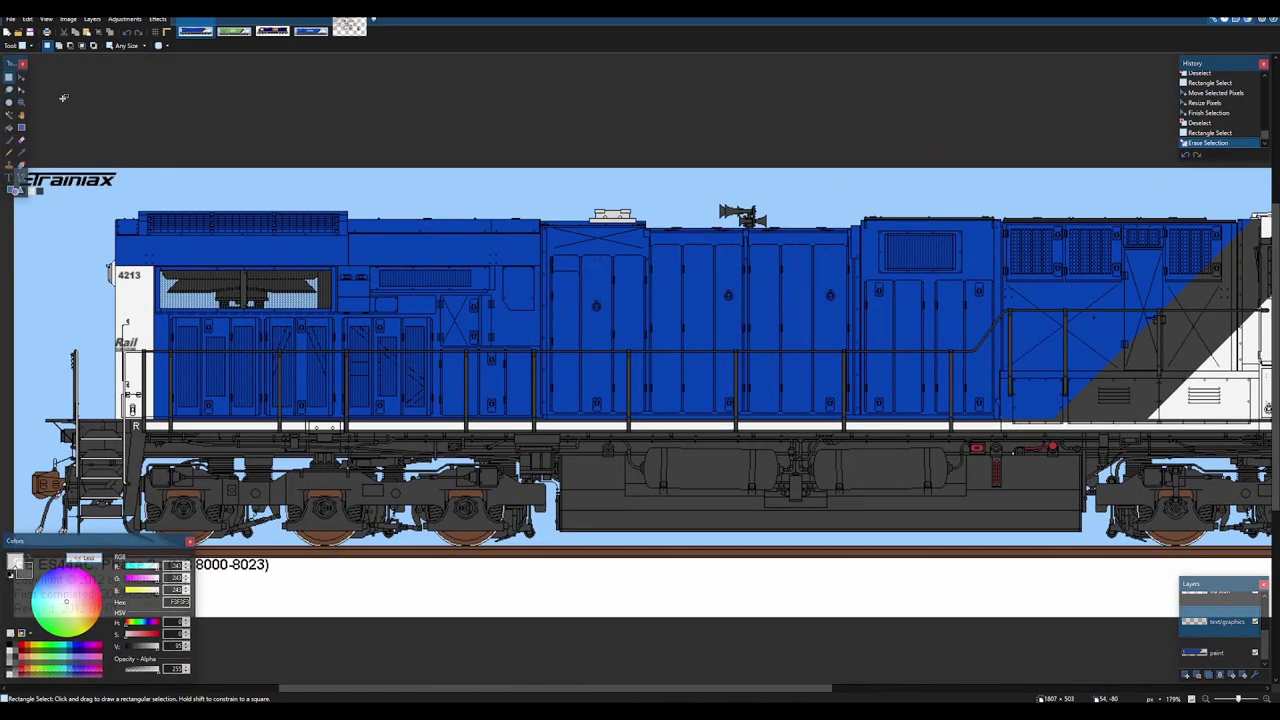
key(t)
click(586, 299)
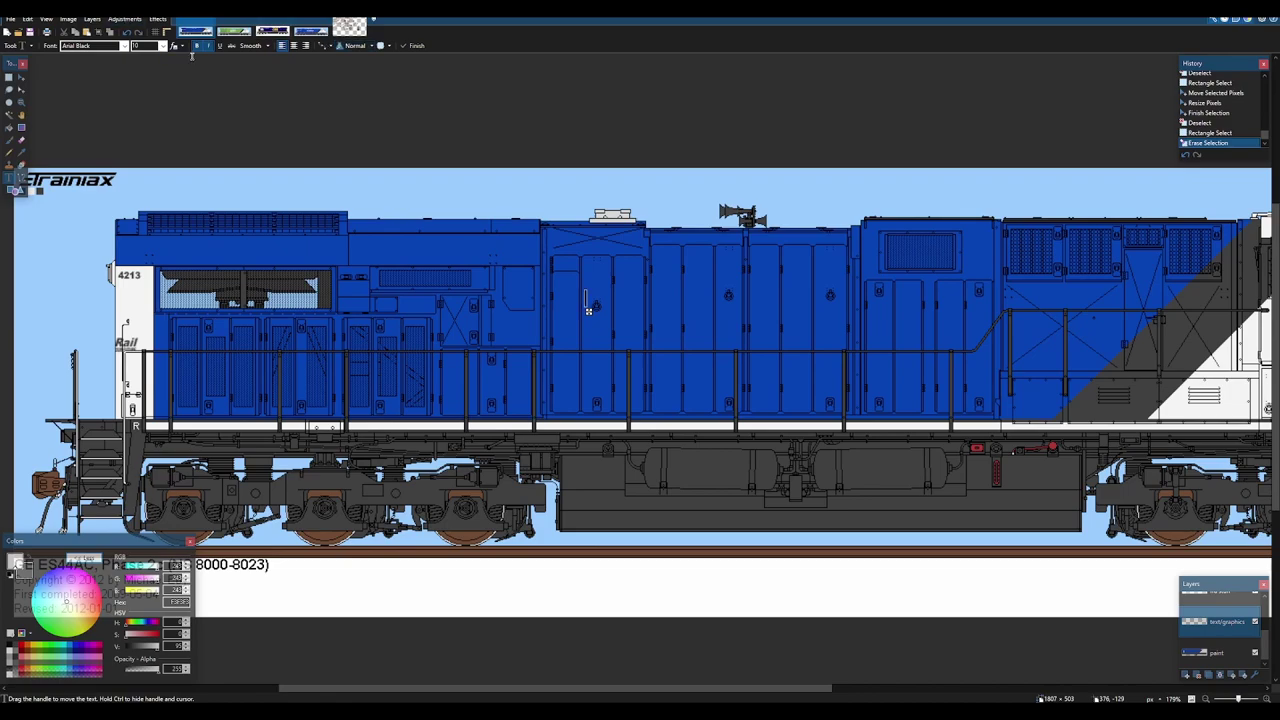
click(158, 45)
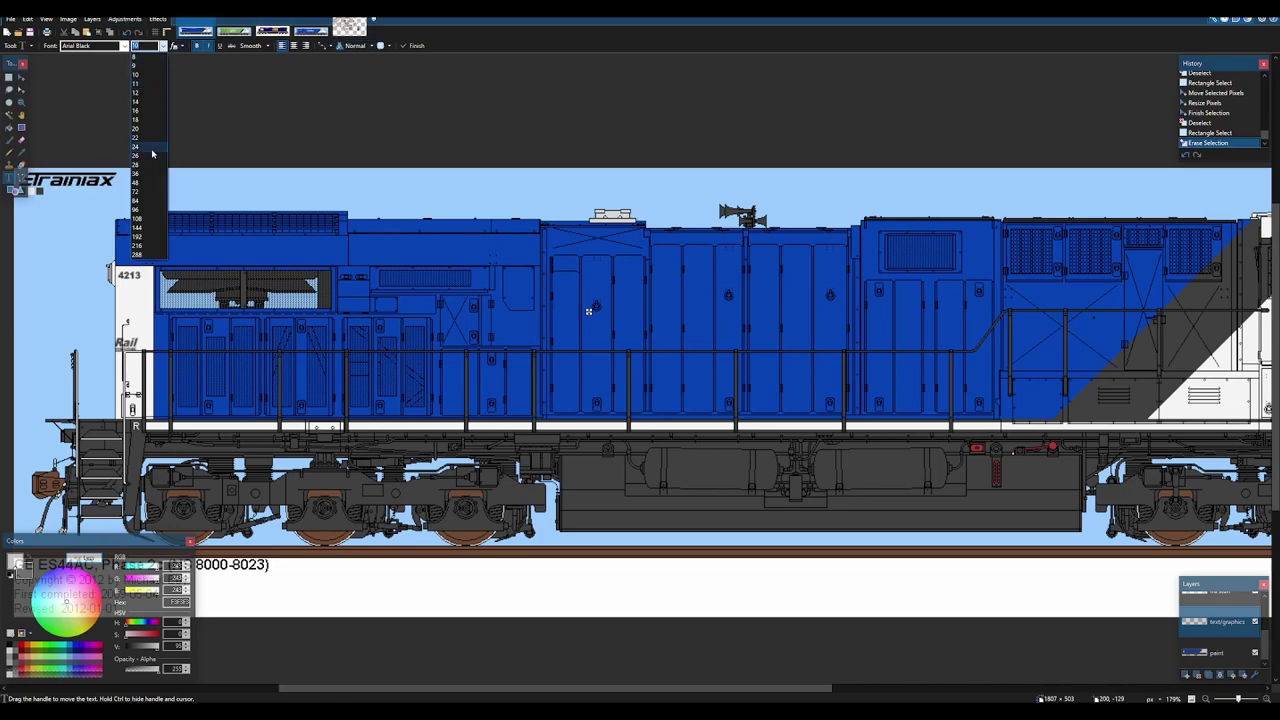
click(163, 47)
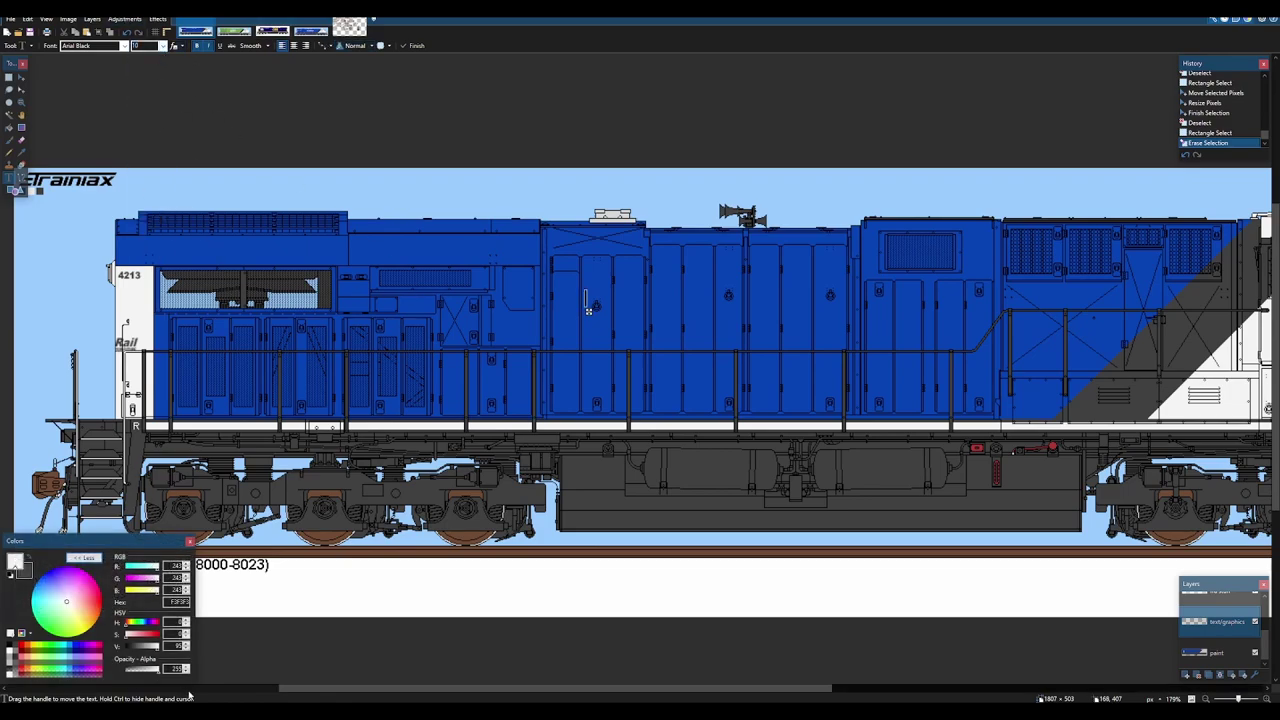
- Check the Swift Rail paint specs note in Notepad and examine the large SwiftRail lettering on the green reference locomotive's hood
key(alt+Tab)
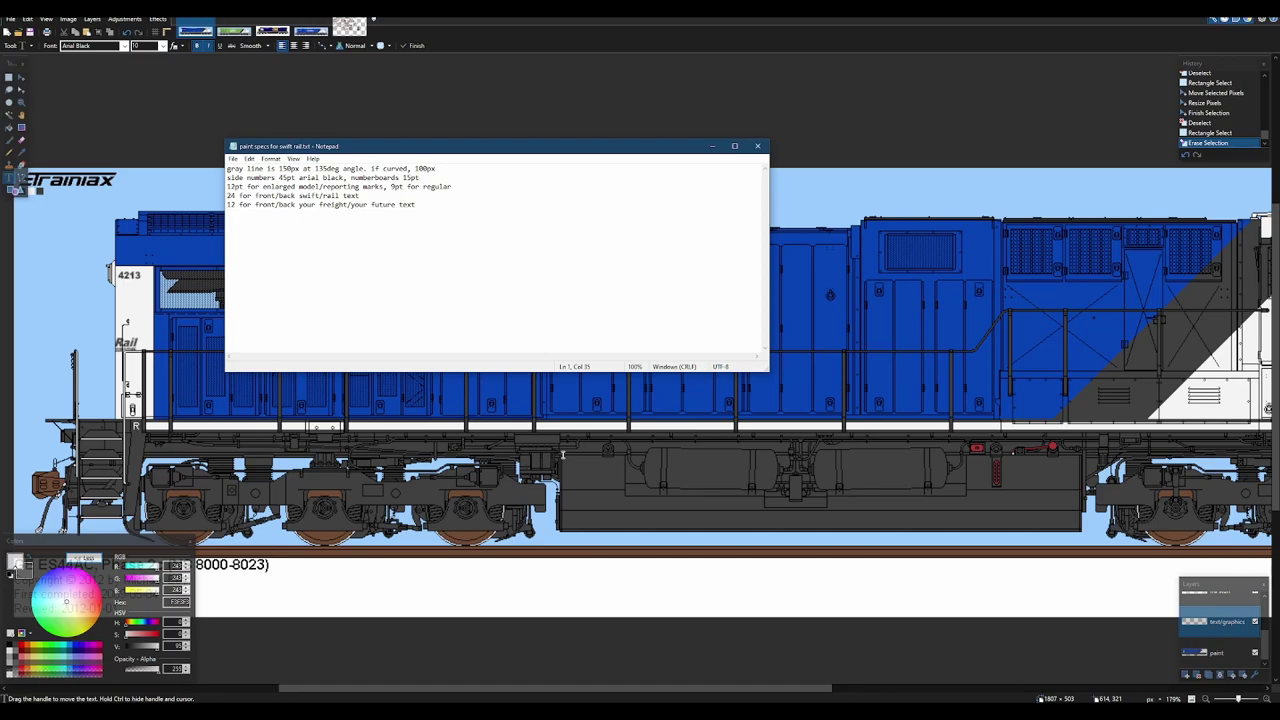
click(713, 147)
key(ctrl+Tab)
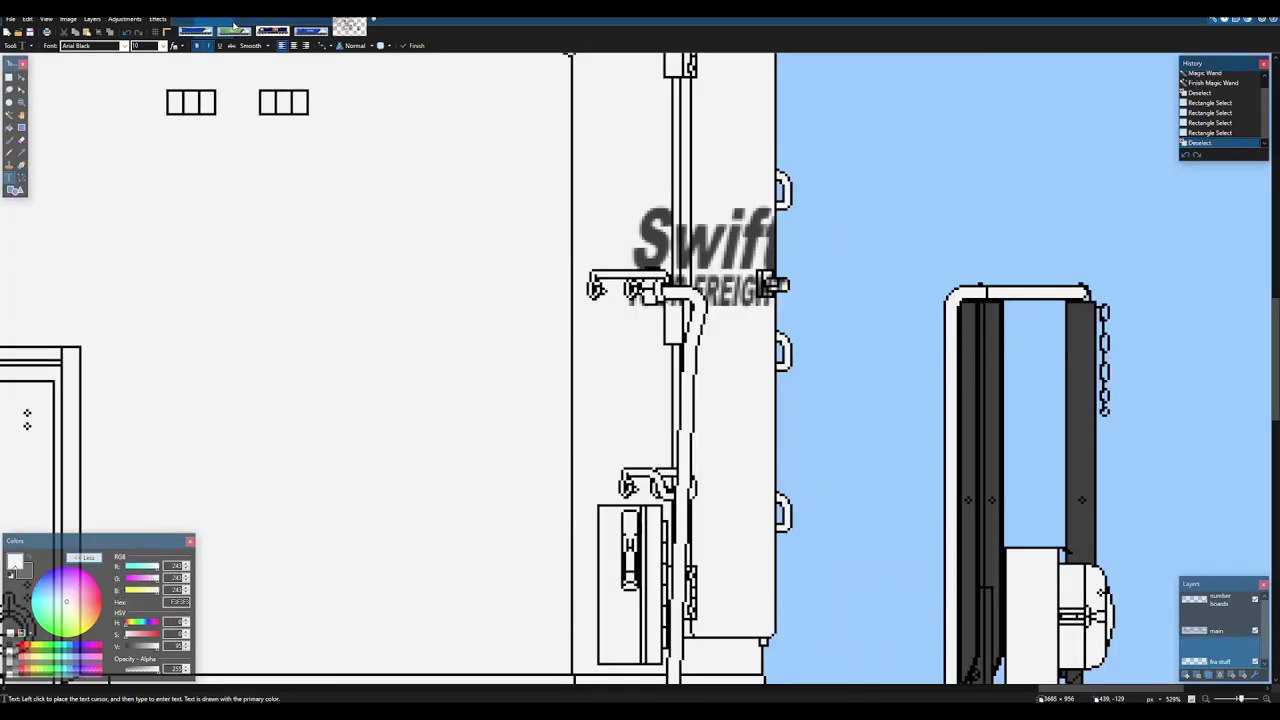
scroll(469, 383, down, 10)
drag(437, 377, 919, 405)
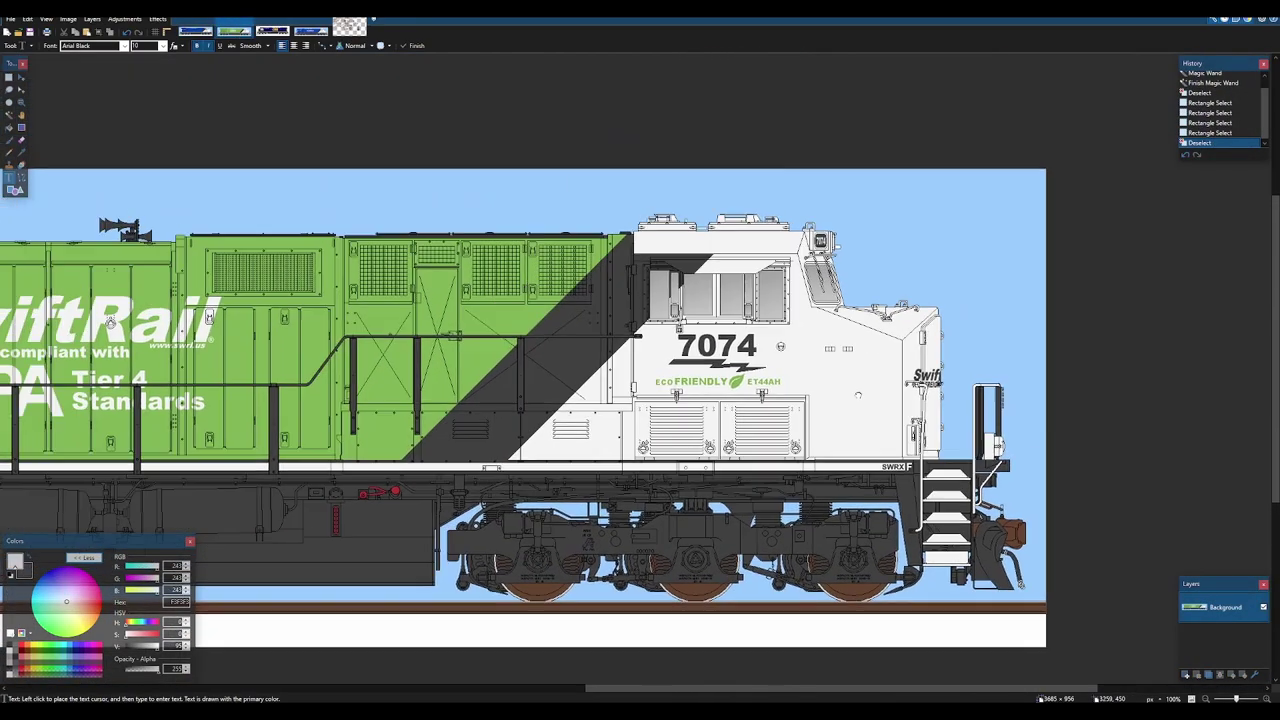
drag(100, 330, 650, 339)
scroll(655, 337, up, 3)
scroll(527, 340, up, 4)
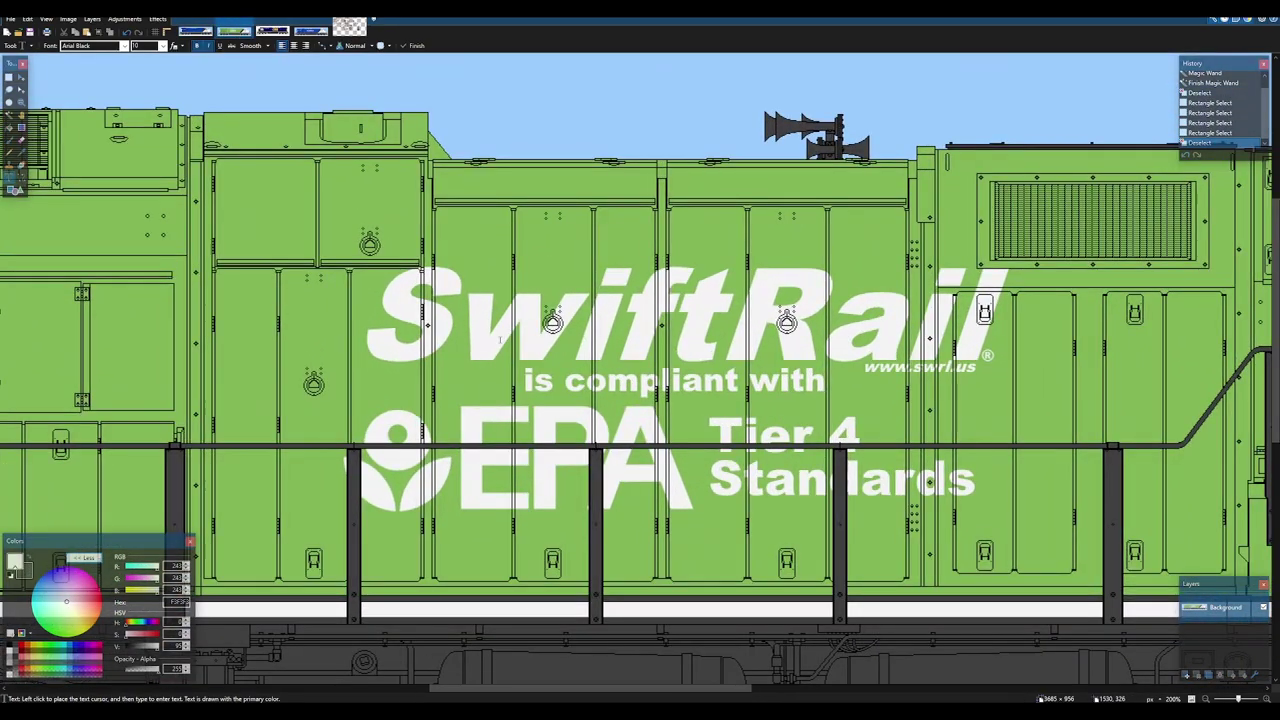
- Try the text "SwiftRail" at size 96 on a new layer, overlaid on the green reference's hood lettering to compare sizes
key(ctrl+shift+n)
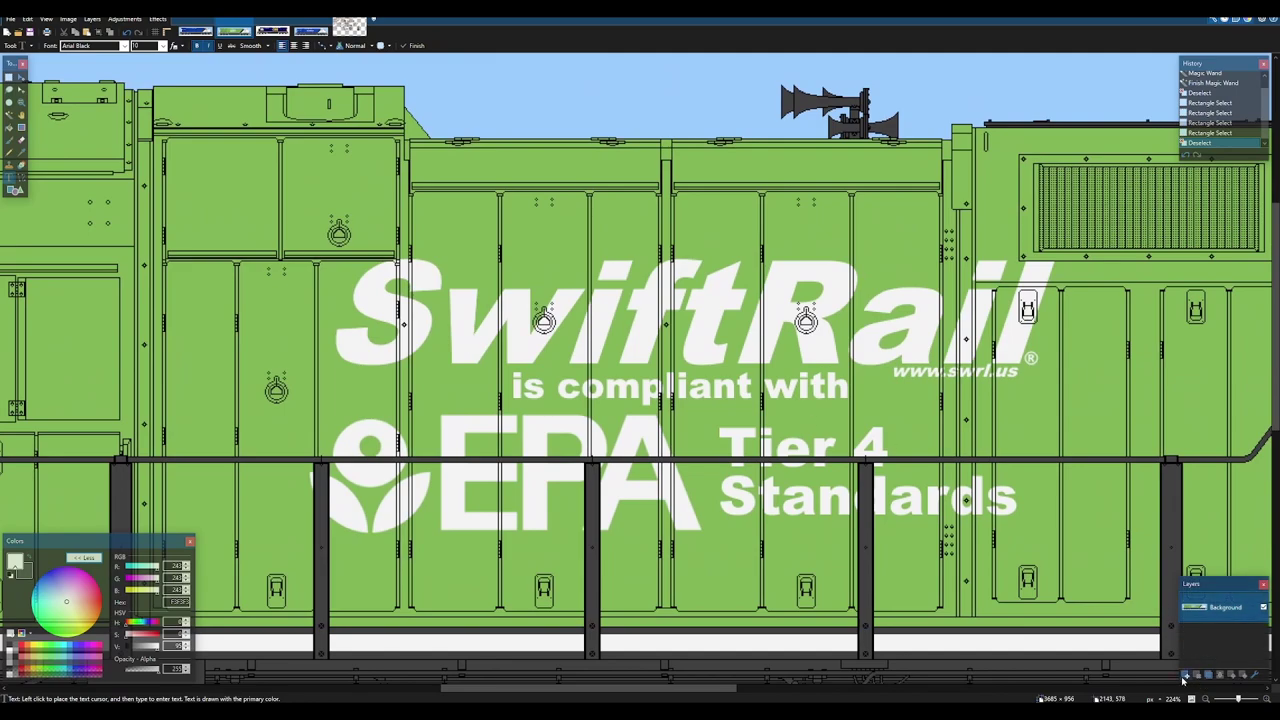
click(426, 320)
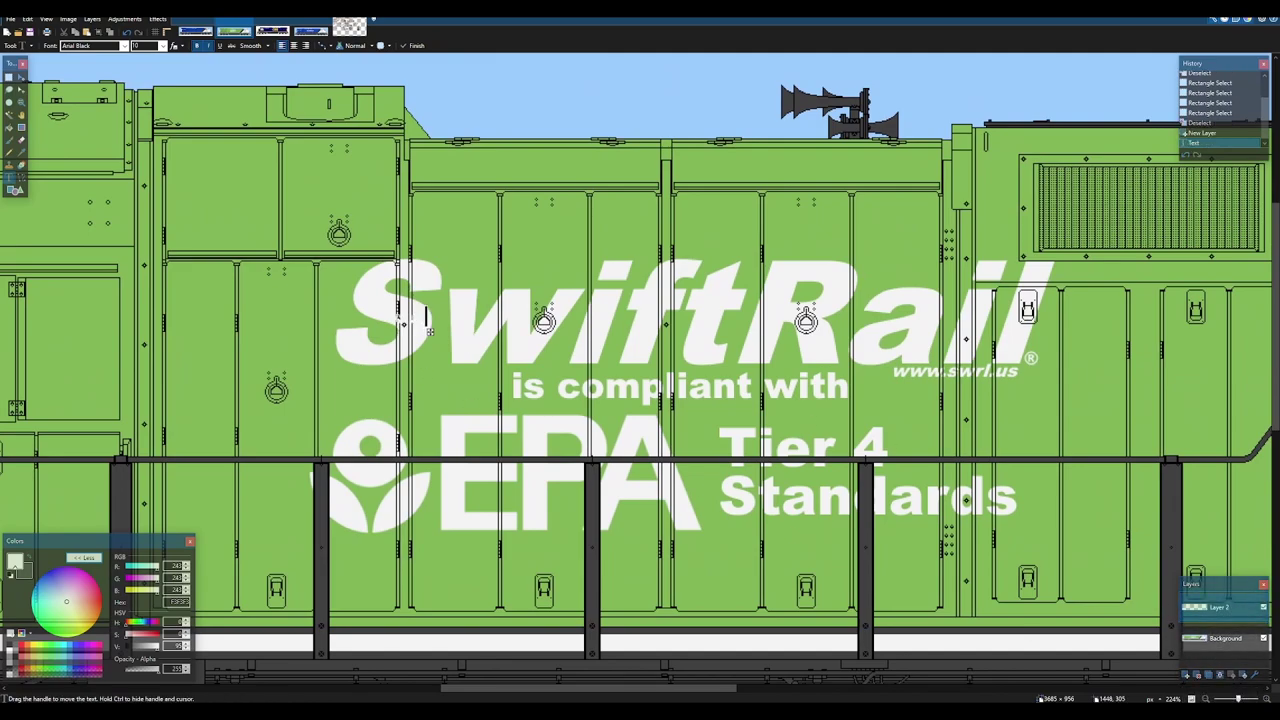
click(162, 45)
click(148, 205)
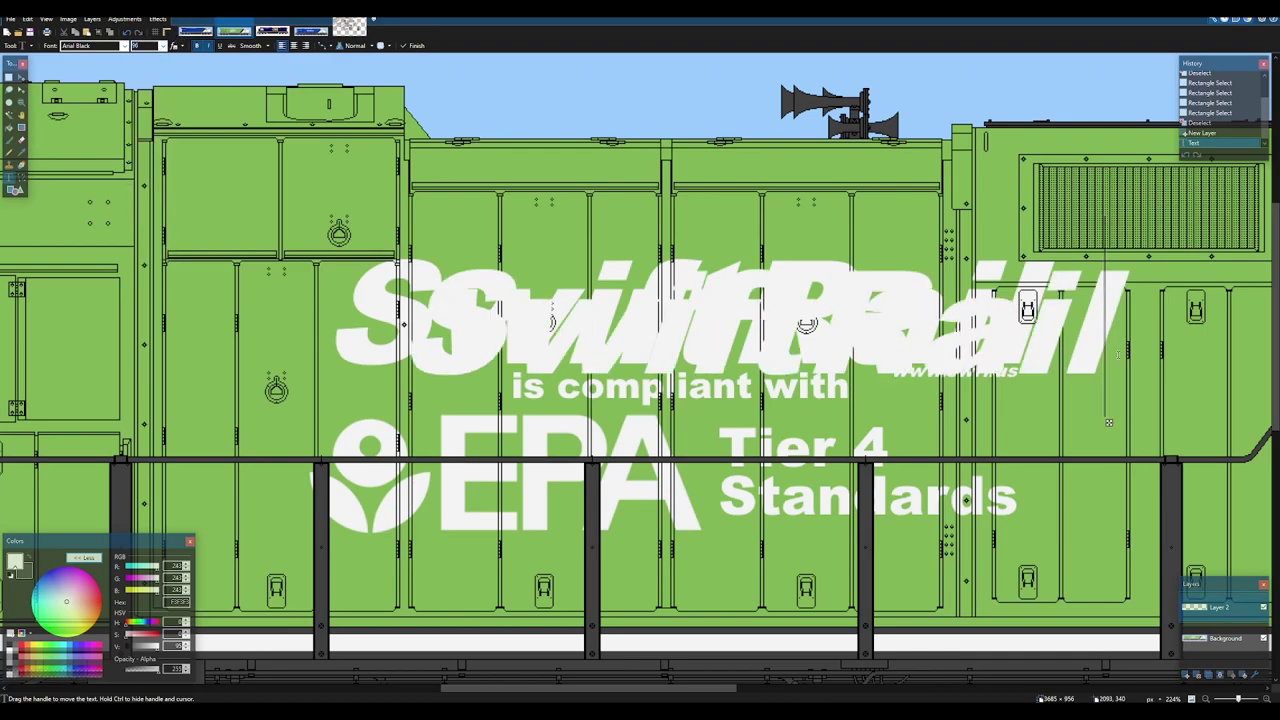
drag(1108, 422, 1034, 413)
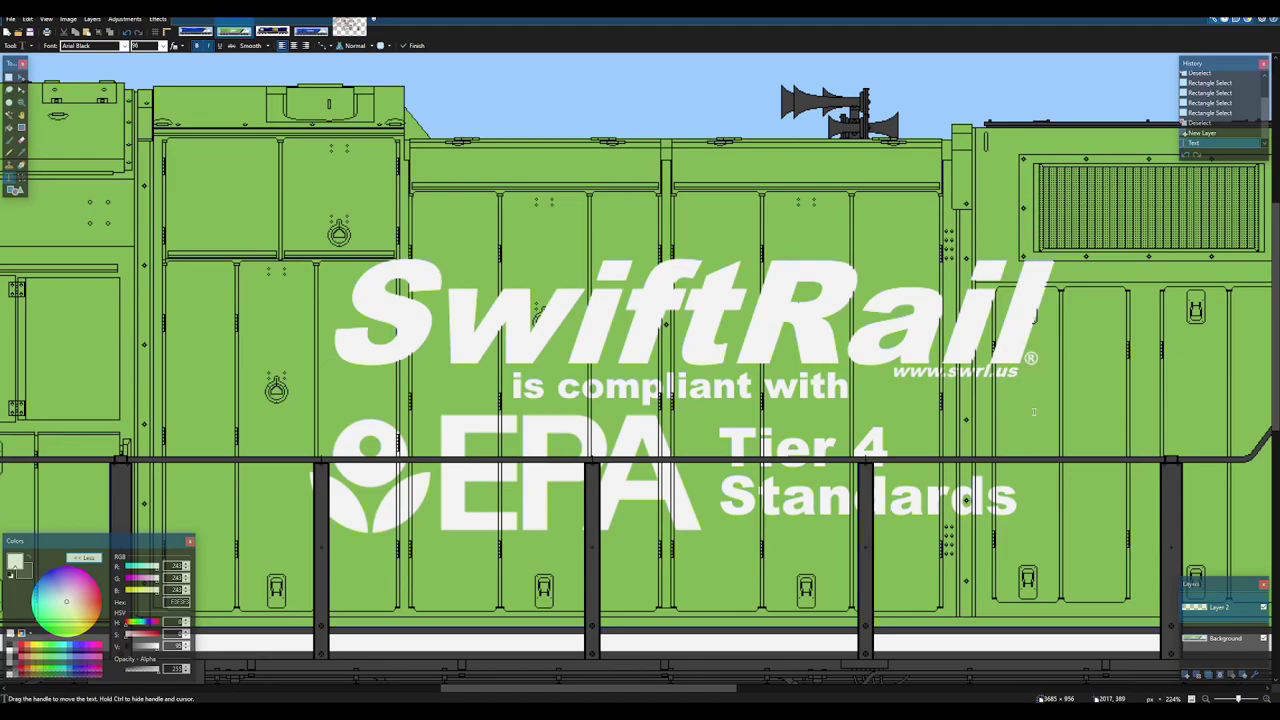
- Undo the trial SwiftRail text and delete its layer from the green reference drawing
key(ctrl+z)
click(1198, 675)
scroll(808, 454, down, 5)
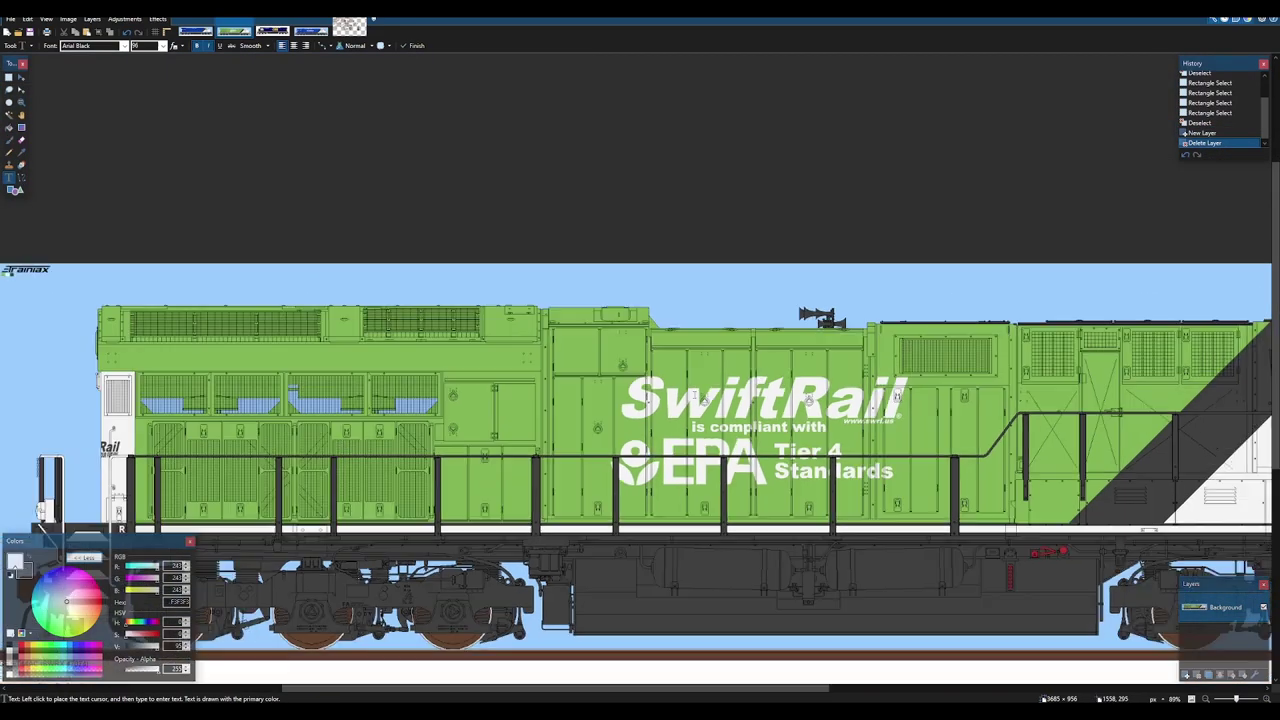
- Save the green reference drawing and add the line "96 for side swiftrail text" to the Notepad paint specs
scroll(694, 395, down, 1)
key(ctrl+s)
click(558, 348)
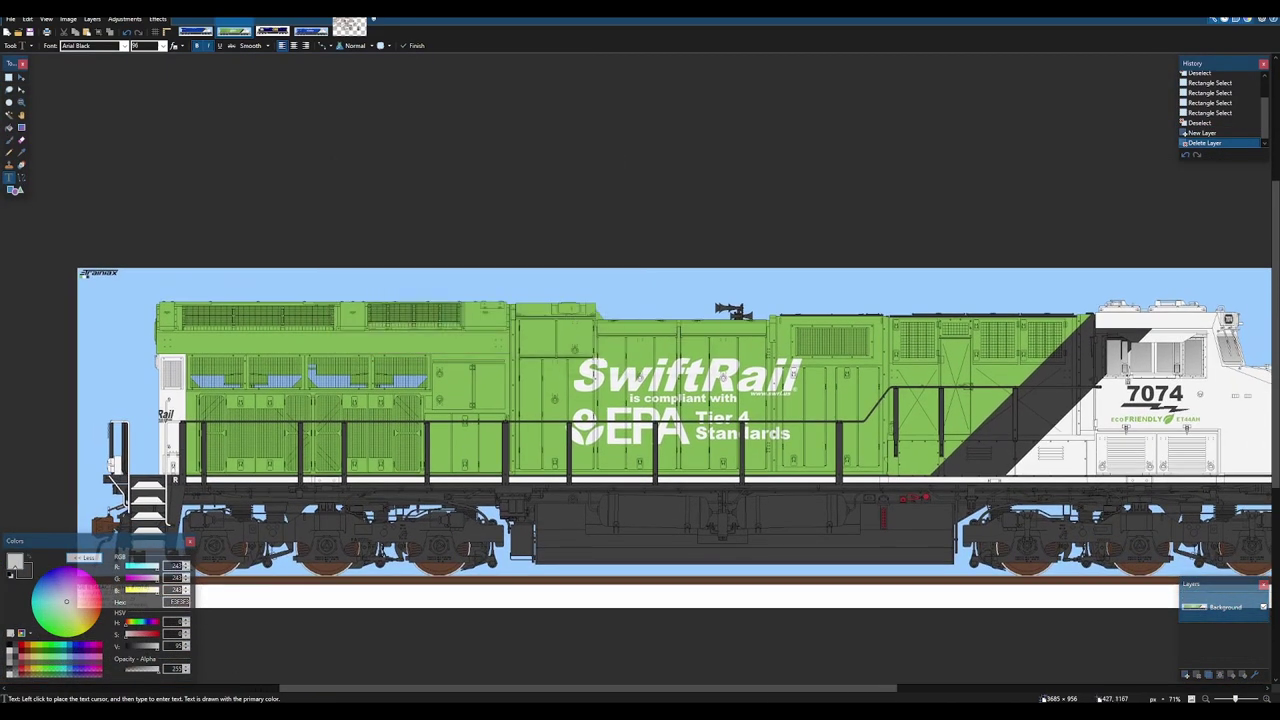
key(alt+Tab)
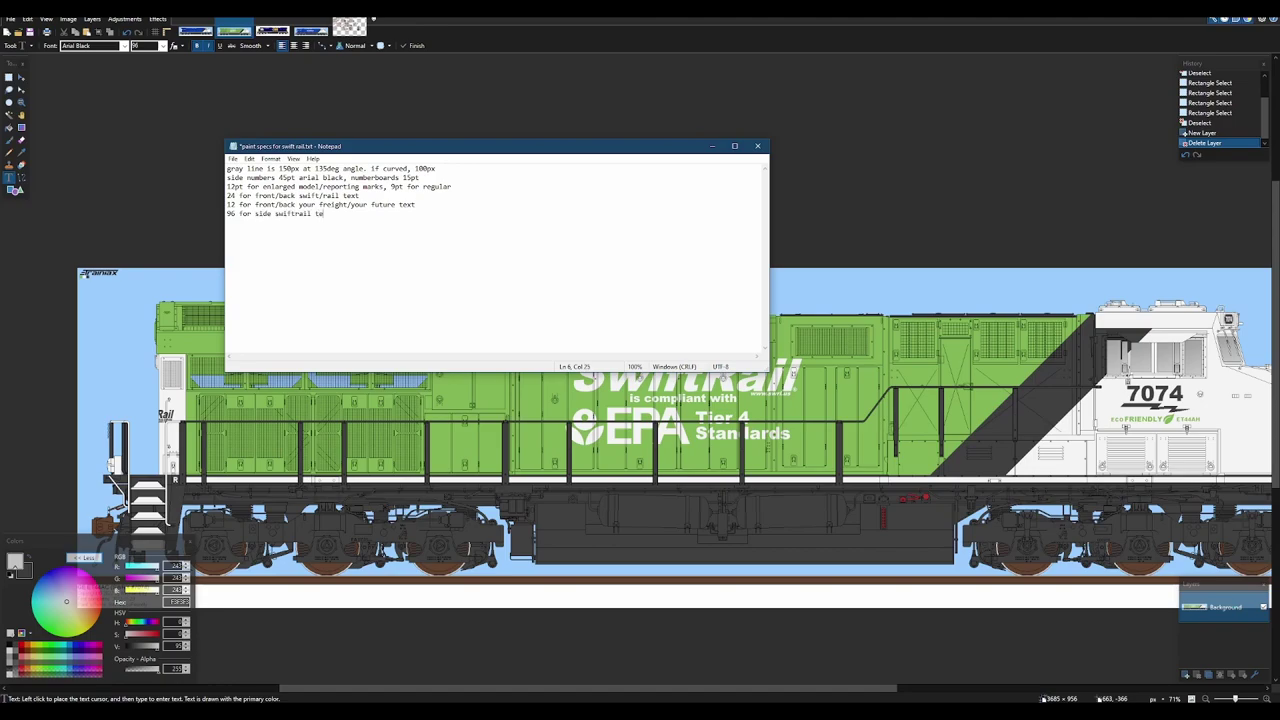
click(711, 147)
scroll(743, 410, up, 5)
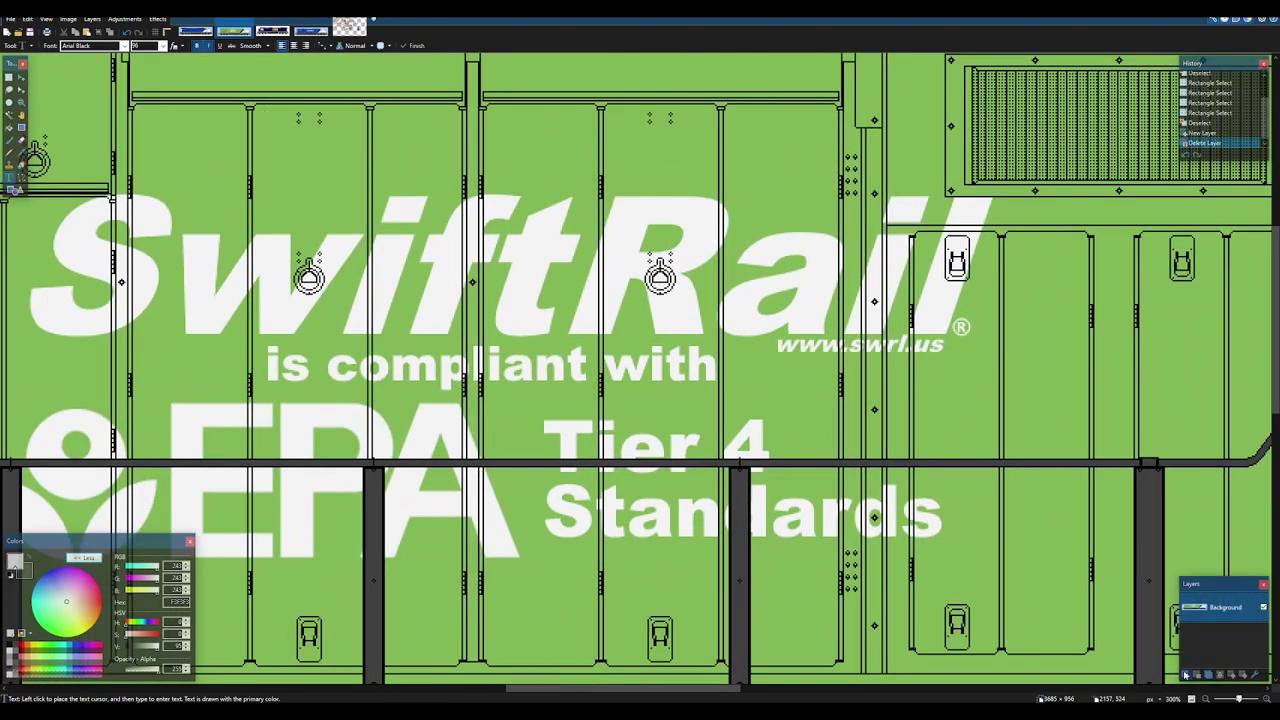
click(1186, 676)
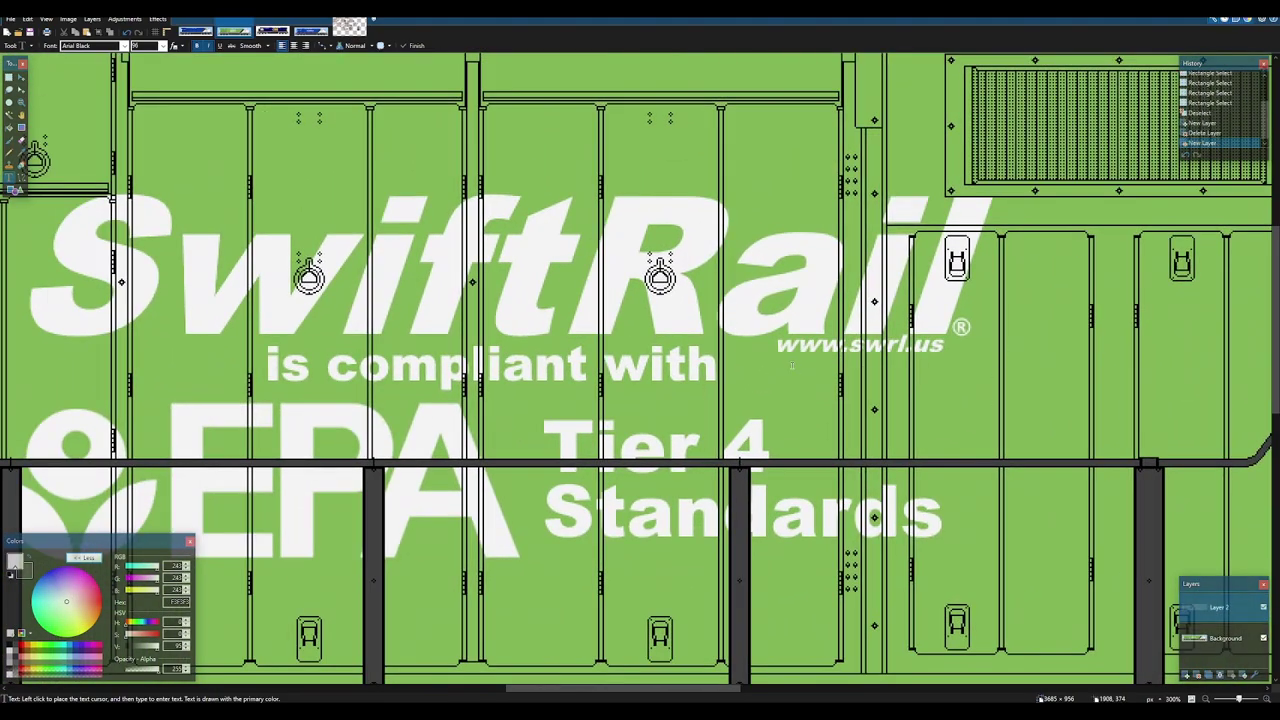
click(786, 352)
text(www.swrl.us)
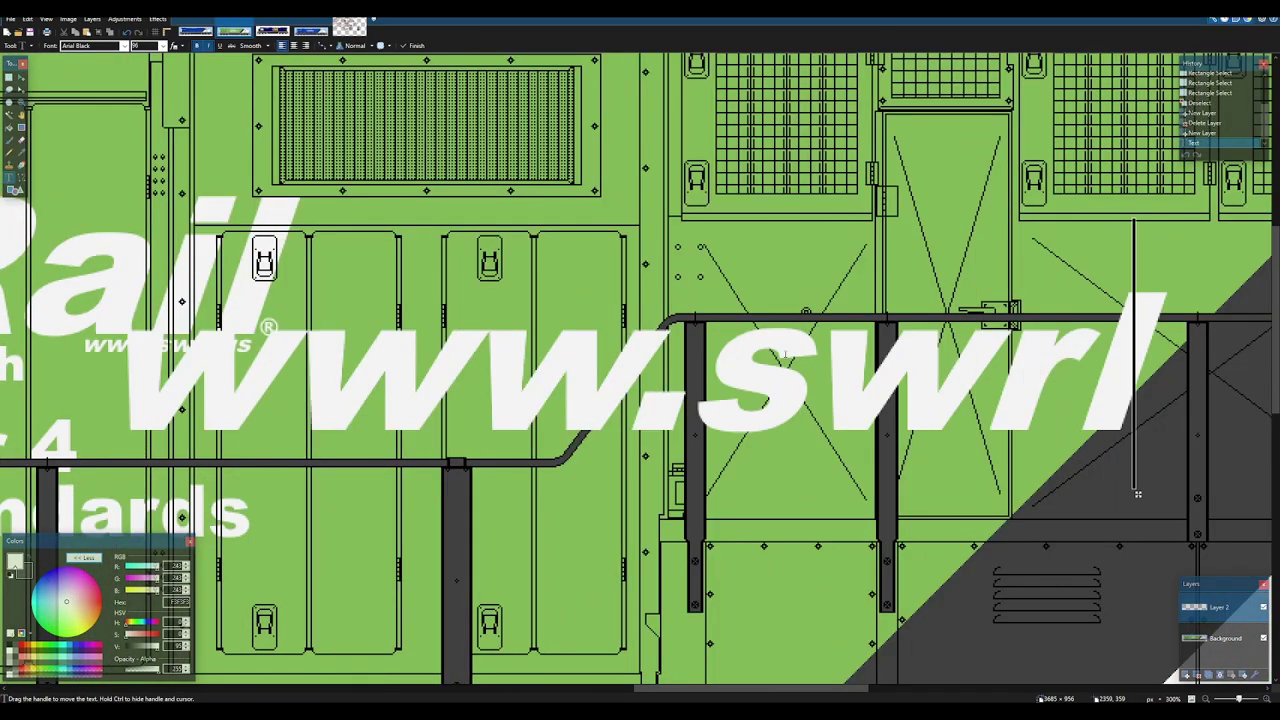
click(163, 46)
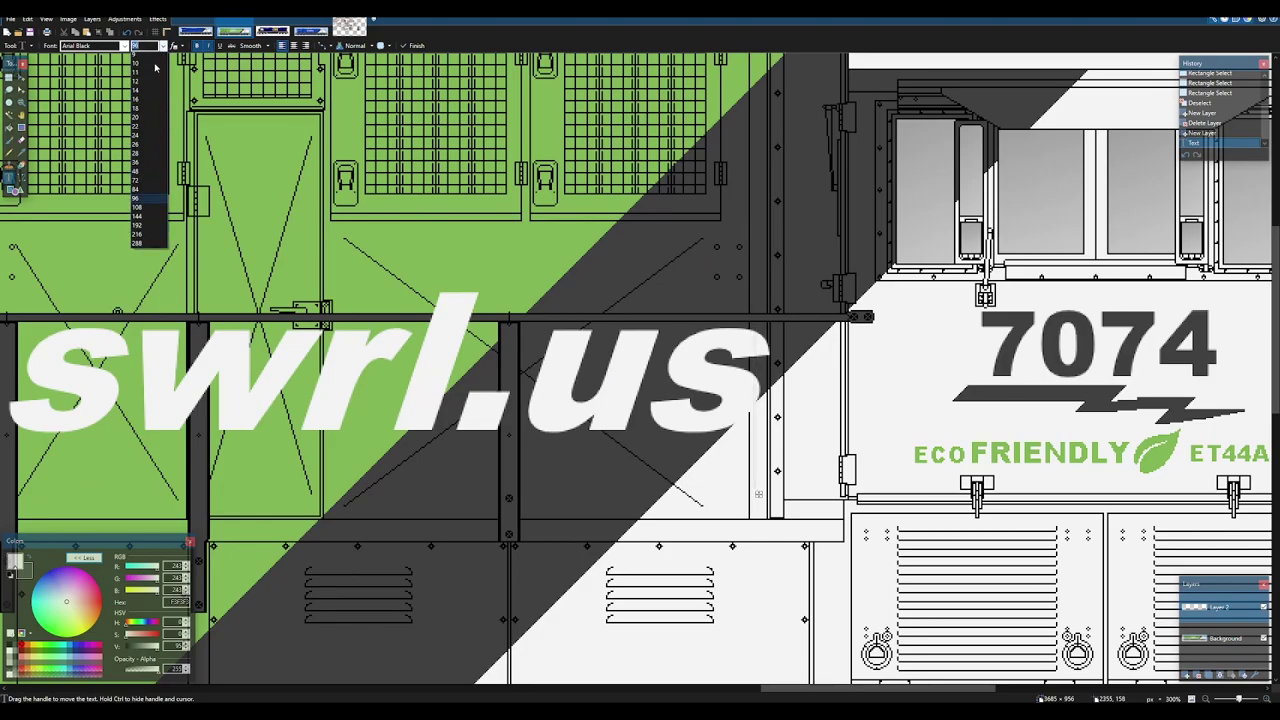
click(150, 88)
scroll(382, 411, left, 5)
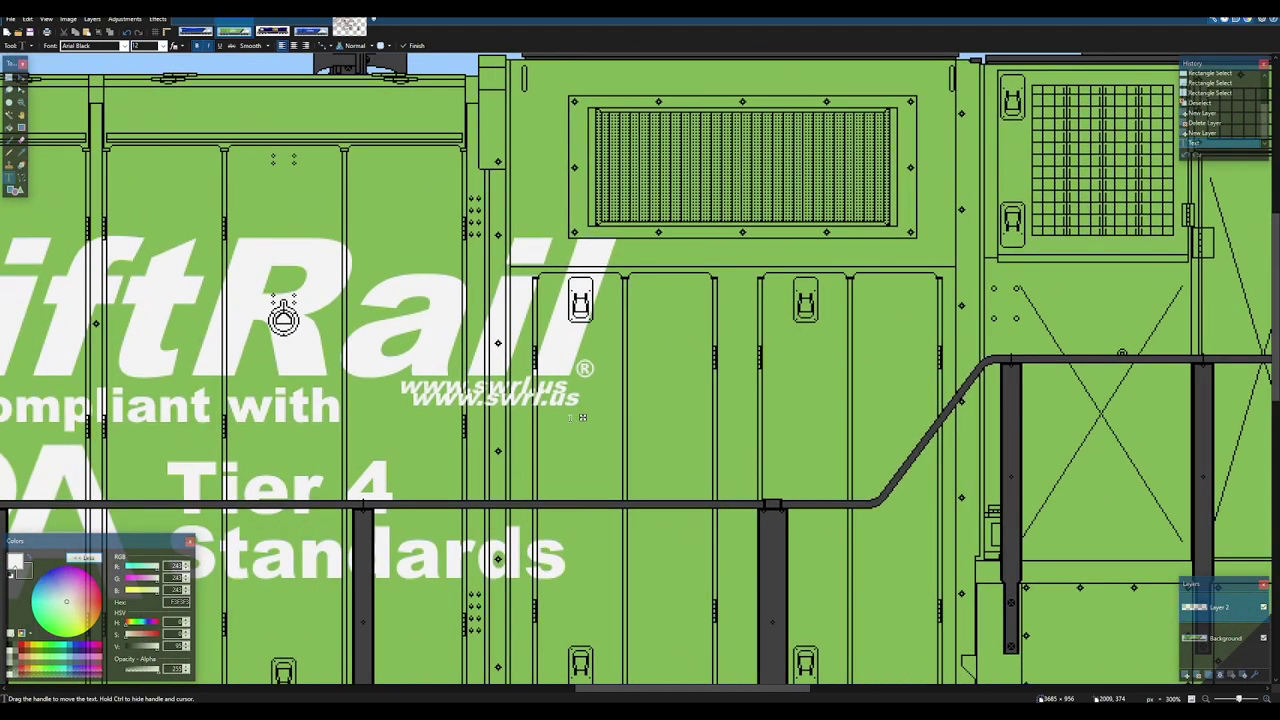
drag(581, 418, 568, 404)
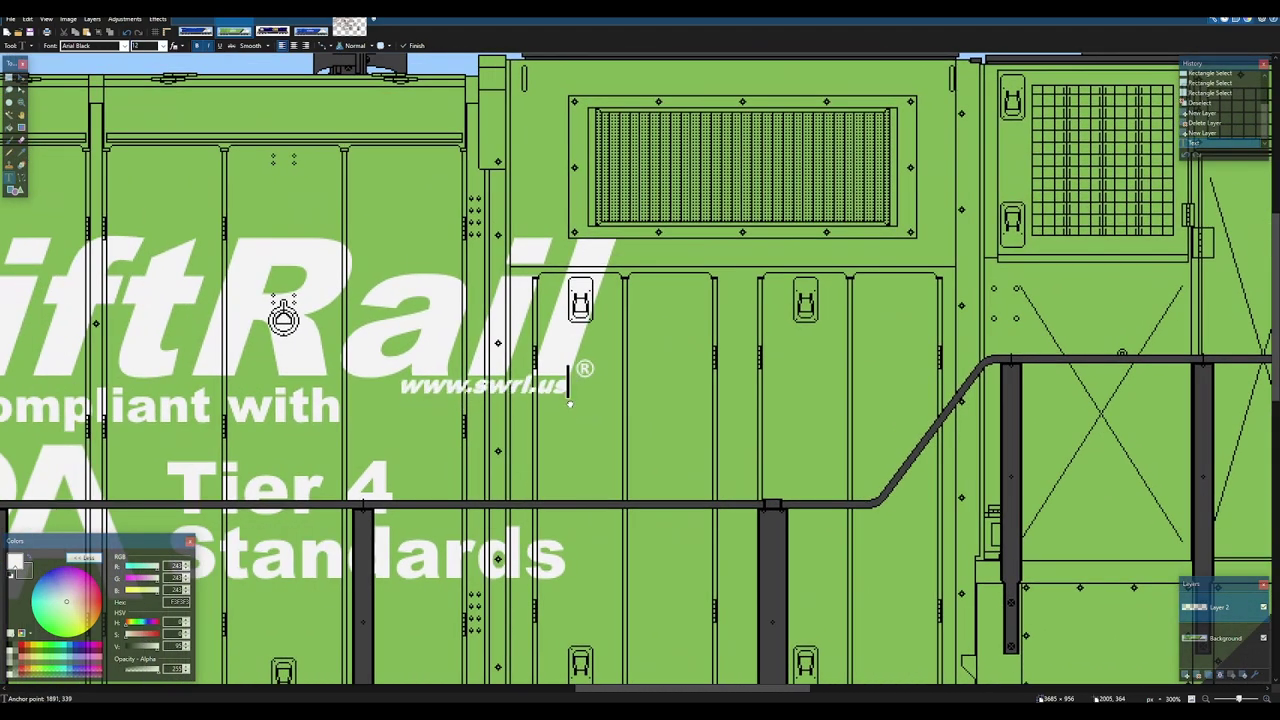
scroll(545, 400, up, 6)
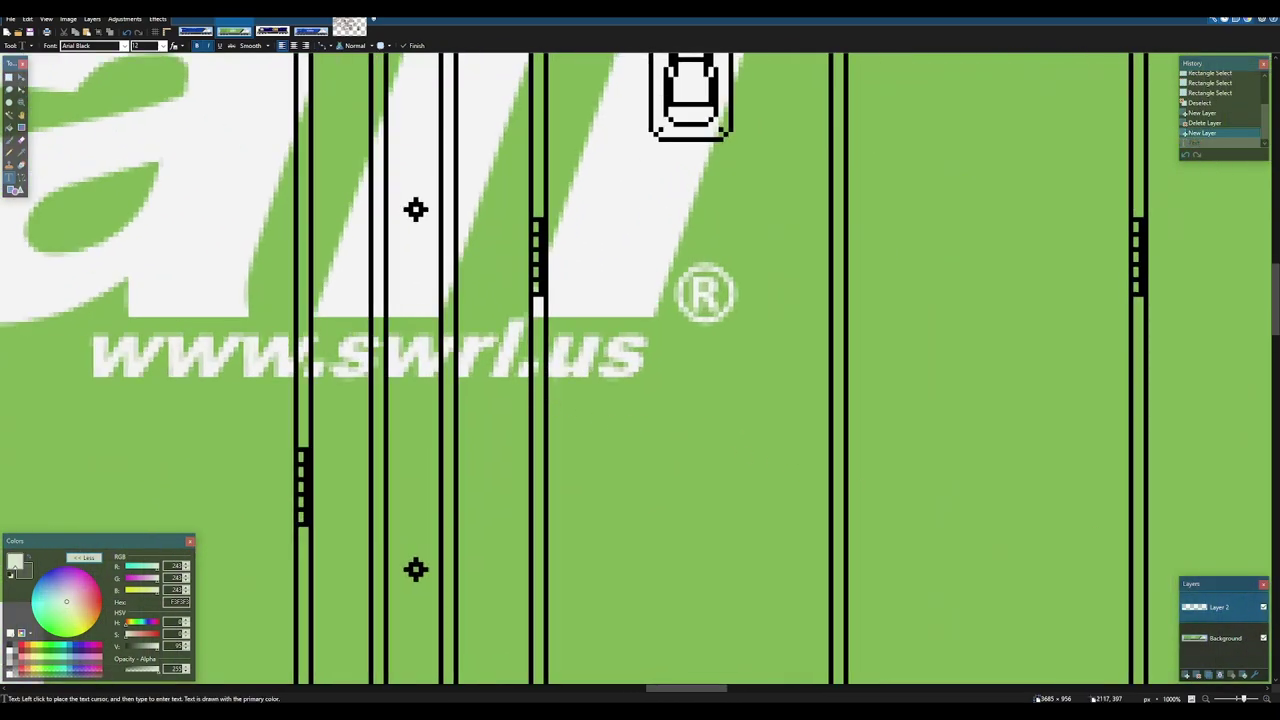
click(1197, 675)
- Add the line "12 for side motto and website" to the Notepad paint specs
scroll(768, 455, down, 8)
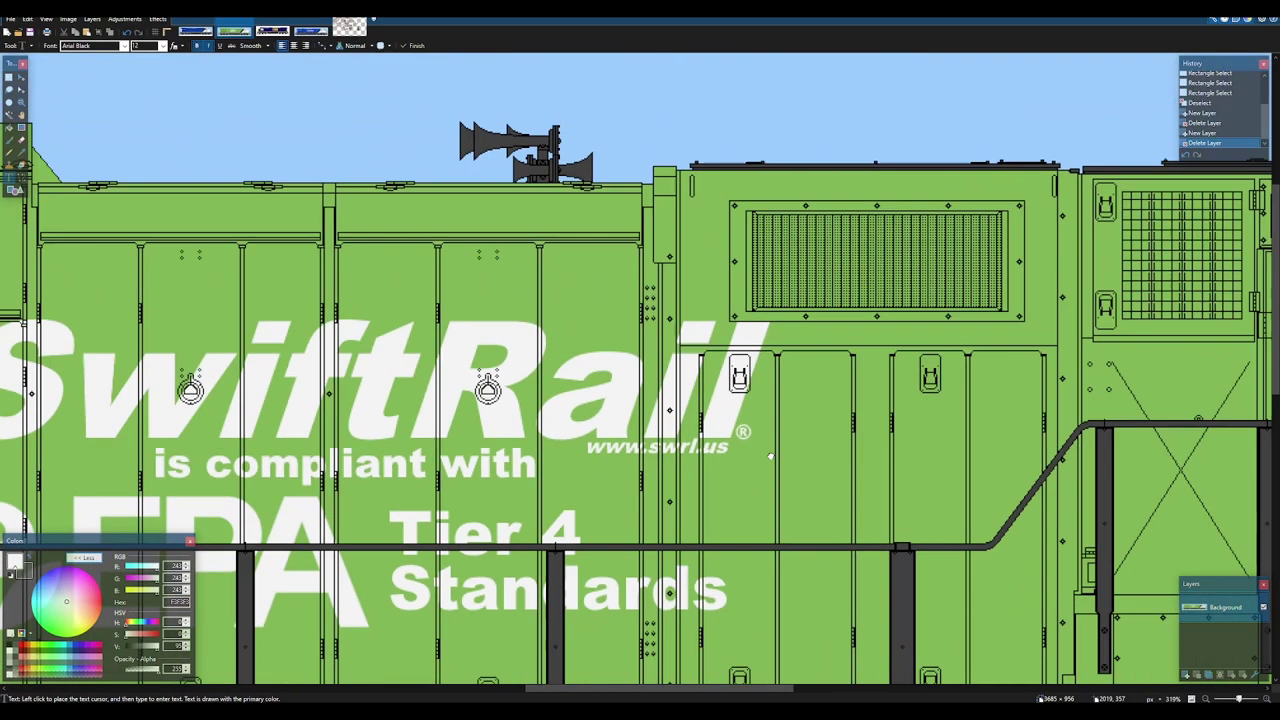
drag(768, 451, 1096, 429)
key(alt+Tab)
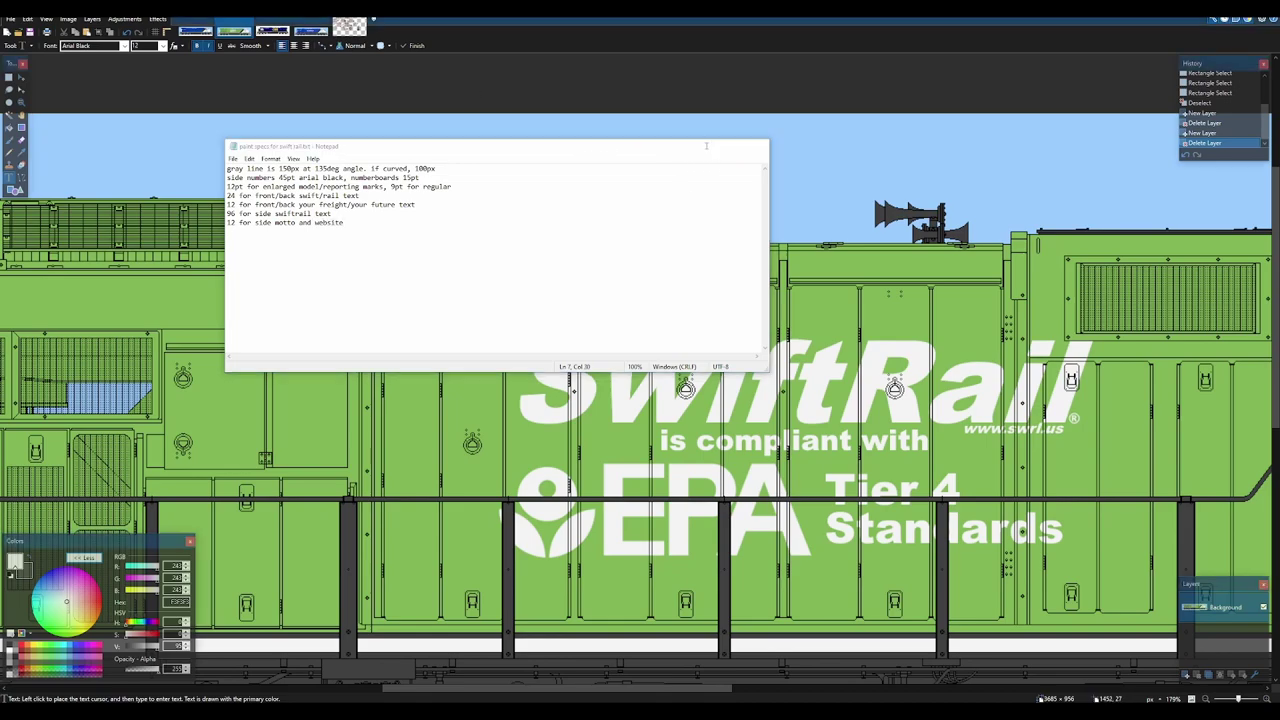
click(711, 146)
- Add the text "SwiftRail" at size 48 to the long hood in the blue locomotive drawing
click(211, 29)
click(455, 288)
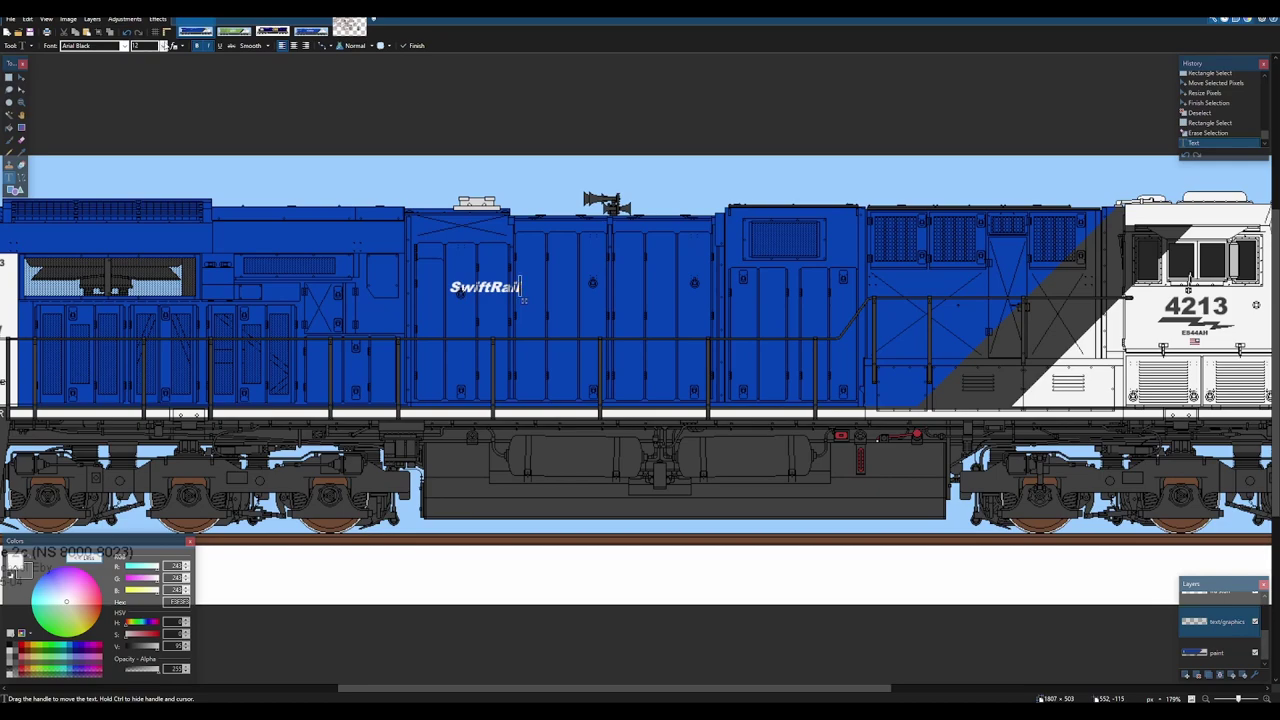
click(163, 46)
click(152, 211)
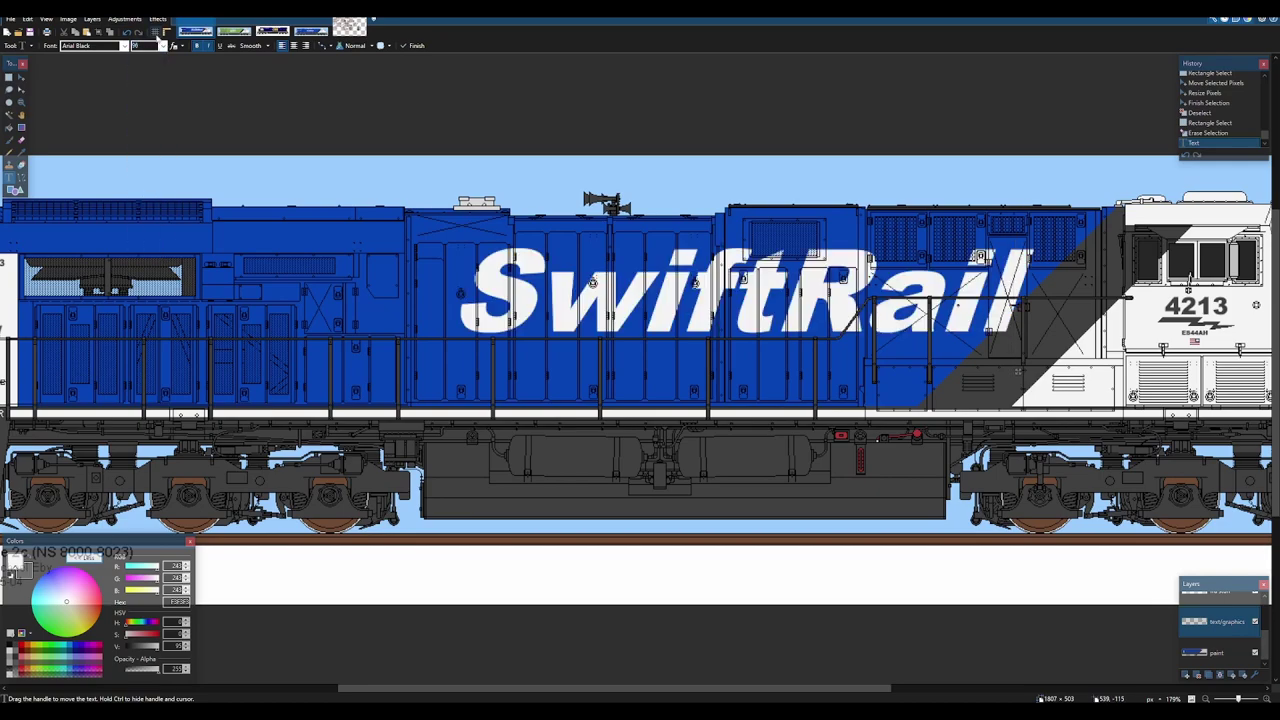
click(163, 46)
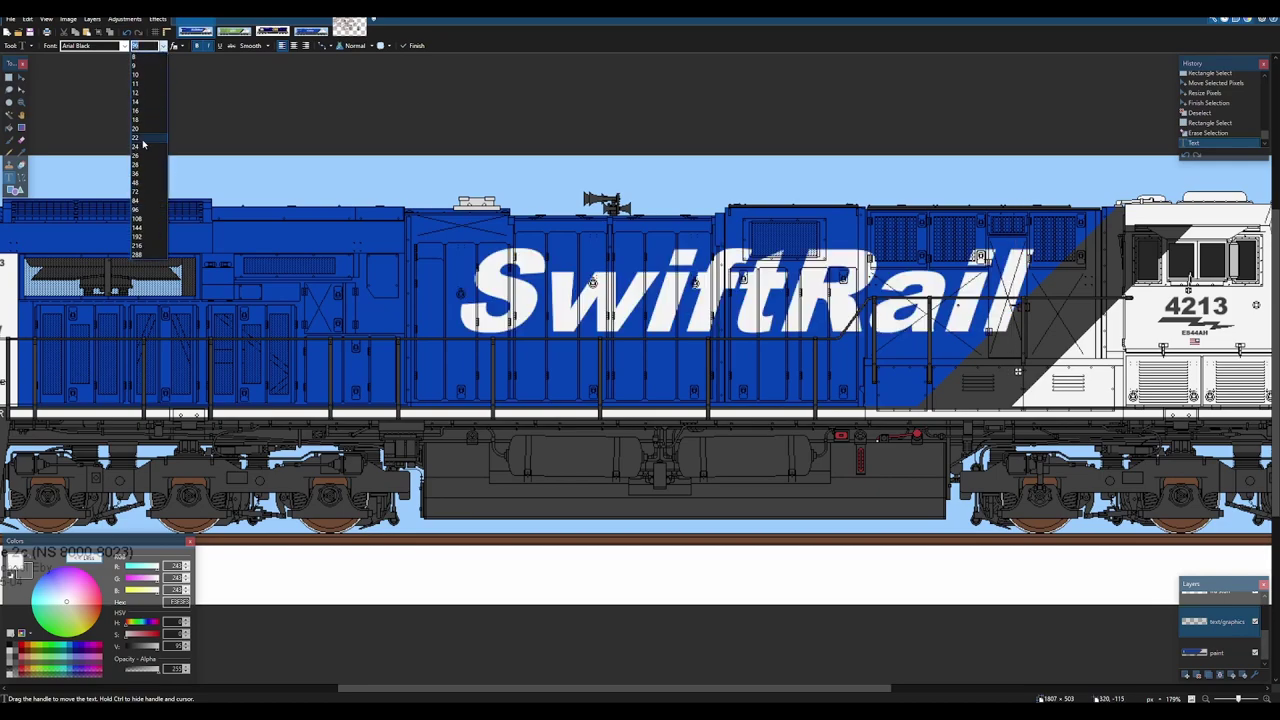
click(149, 194)
click(163, 46)
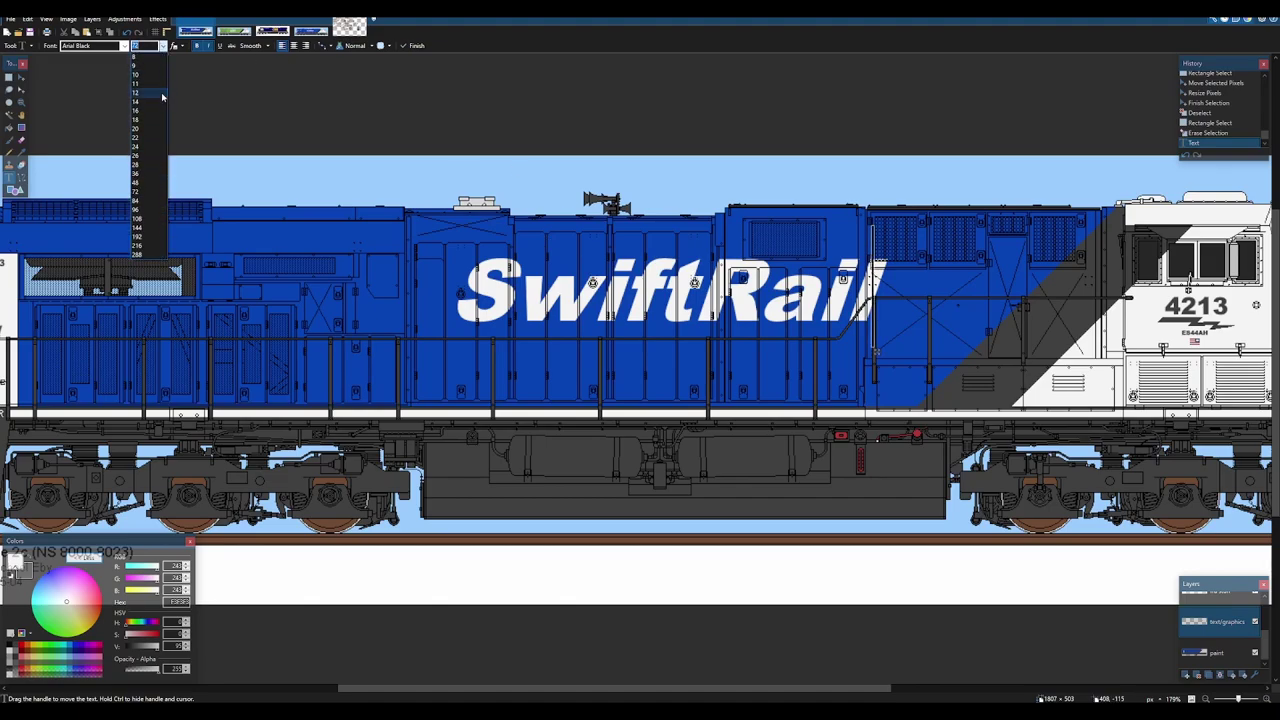
click(149, 180)
- Move the SwiftRail lettering to the middle of the blue hood and compare its placement with the blue 6310 reference
drag(735, 330, 766, 334)
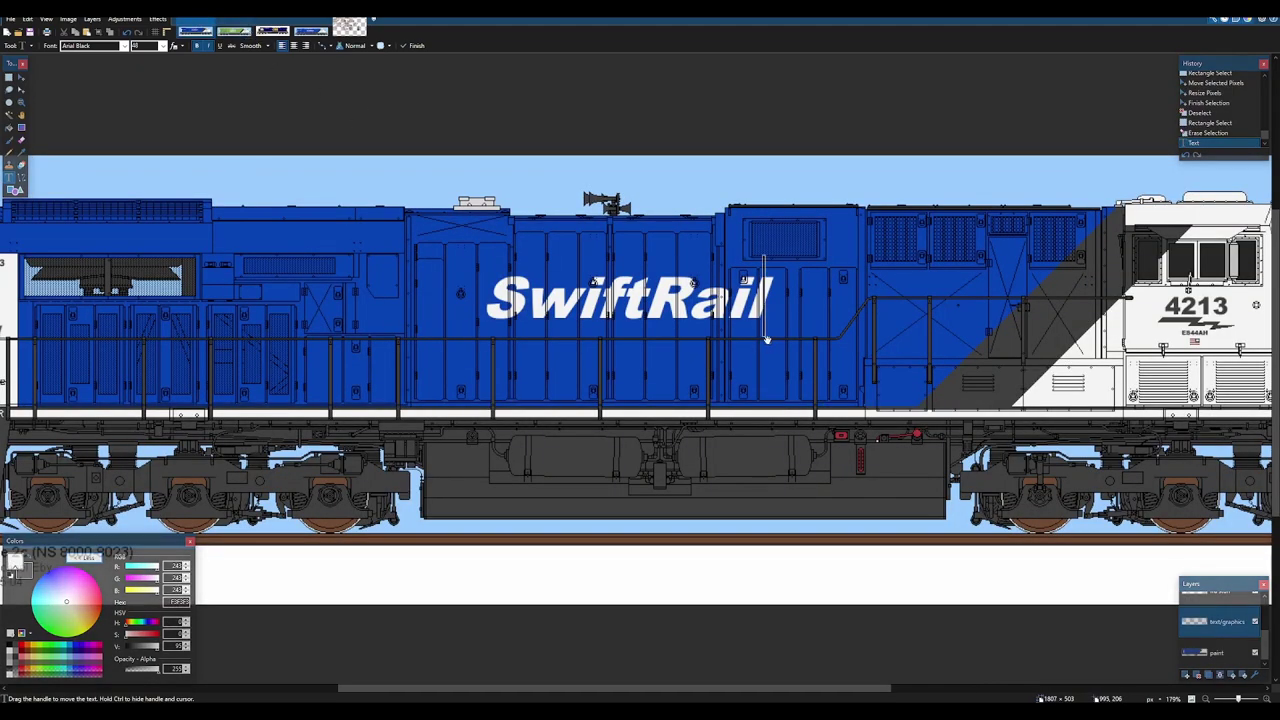
drag(768, 343, 806, 351)
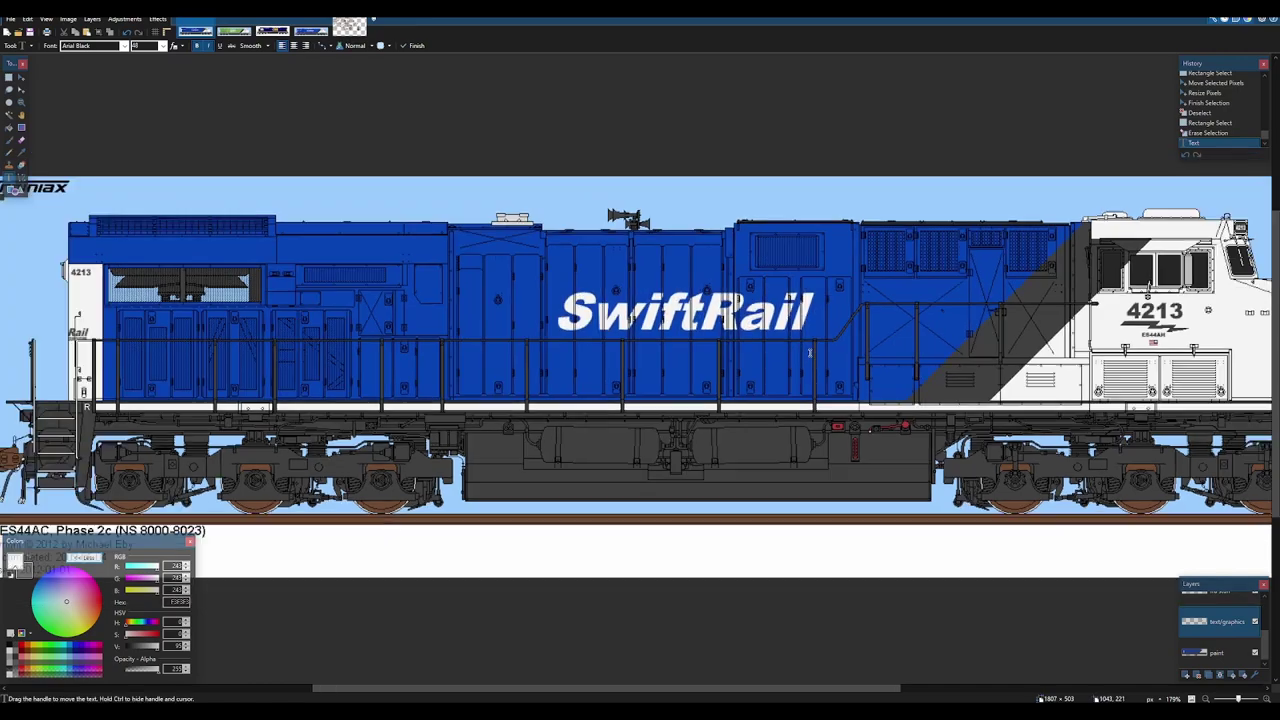
scroll(810, 352, down, 3)
drag(802, 352, 725, 370)
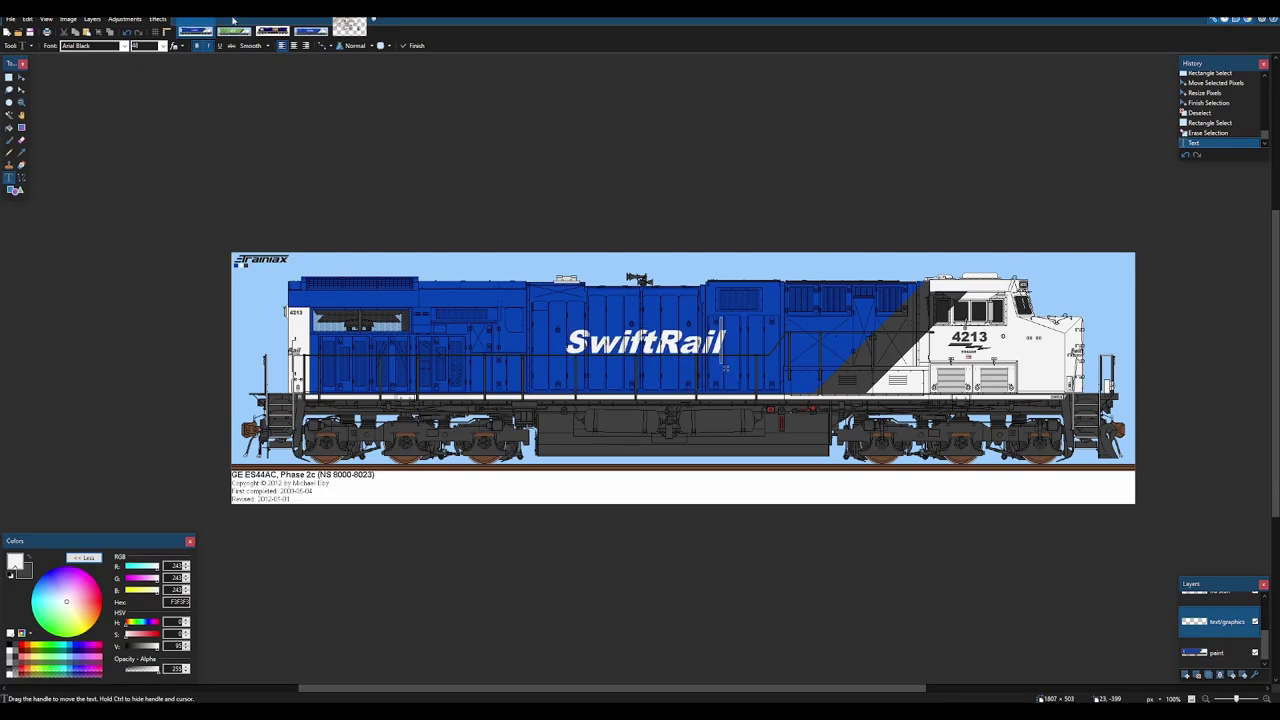
click(305, 26)
scroll(453, 266, down, 4)
drag(341, 234, 583, 257)
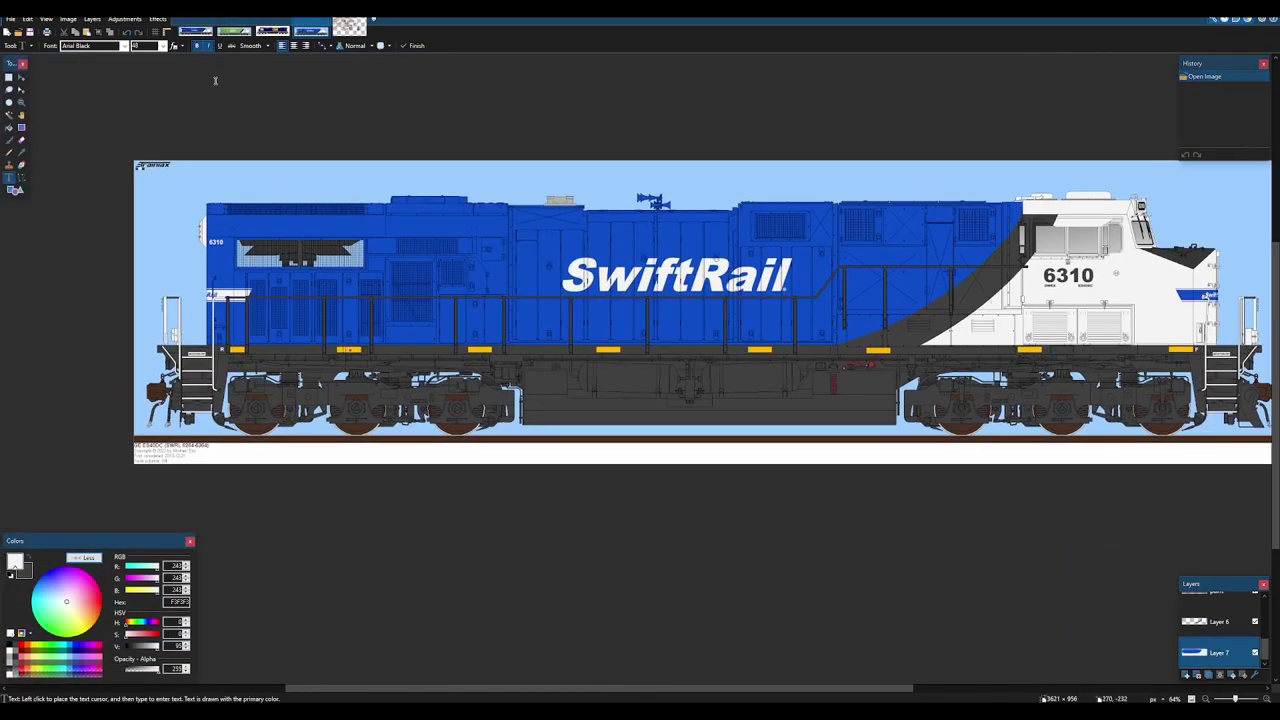
click(197, 25)
- Insert a non-italic ® symbol at size 8 and place it at the foot of the final "l" in SwiftRail
scroll(770, 358, up, 4)
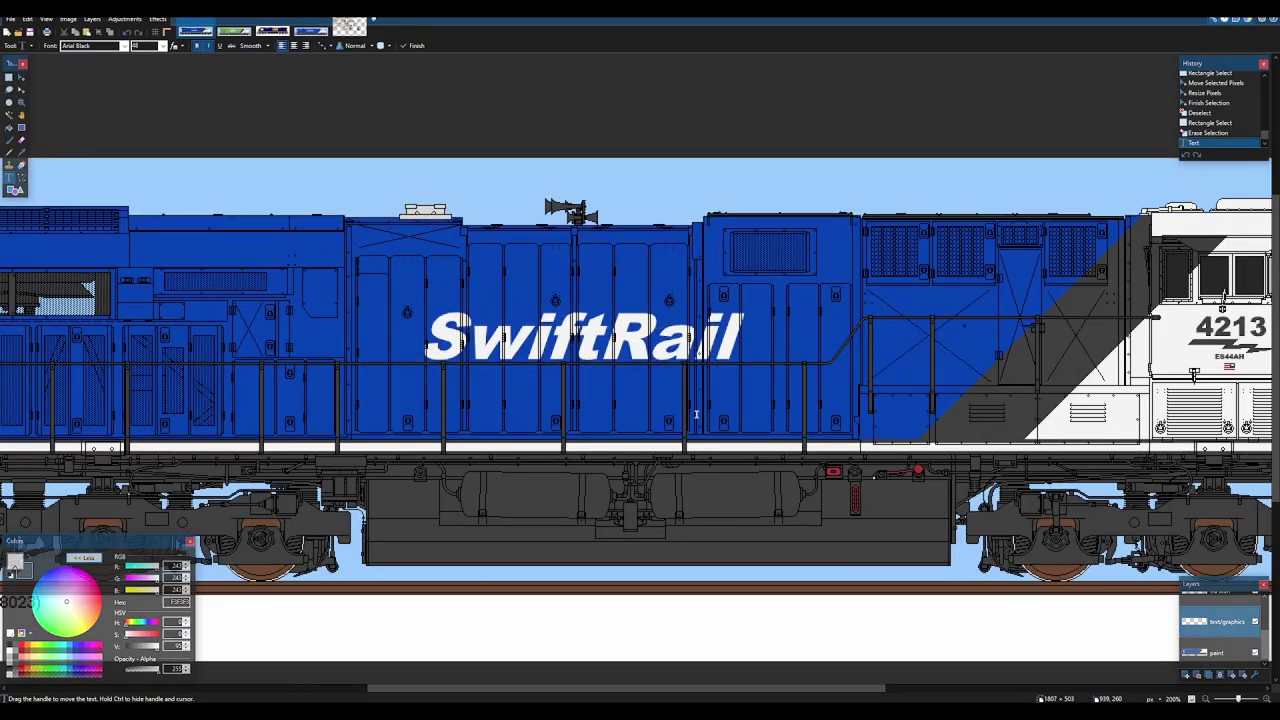
scroll(694, 286, up, 5)
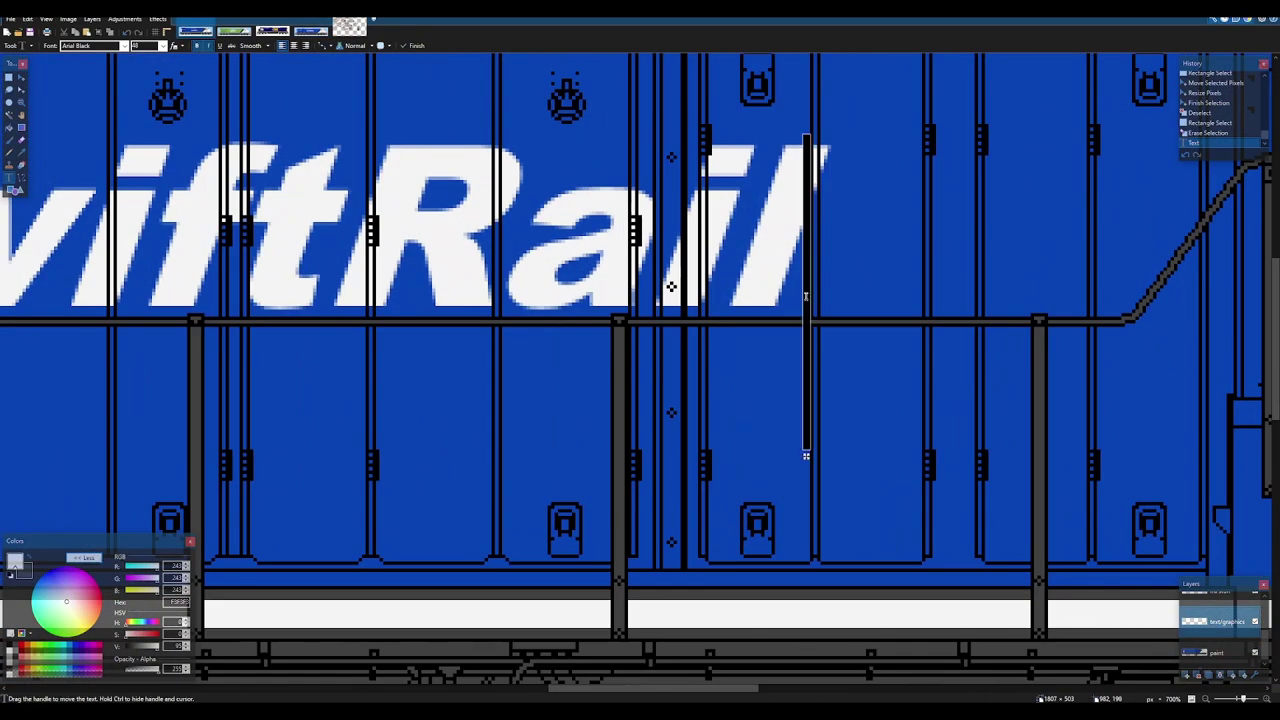
key(super+period)
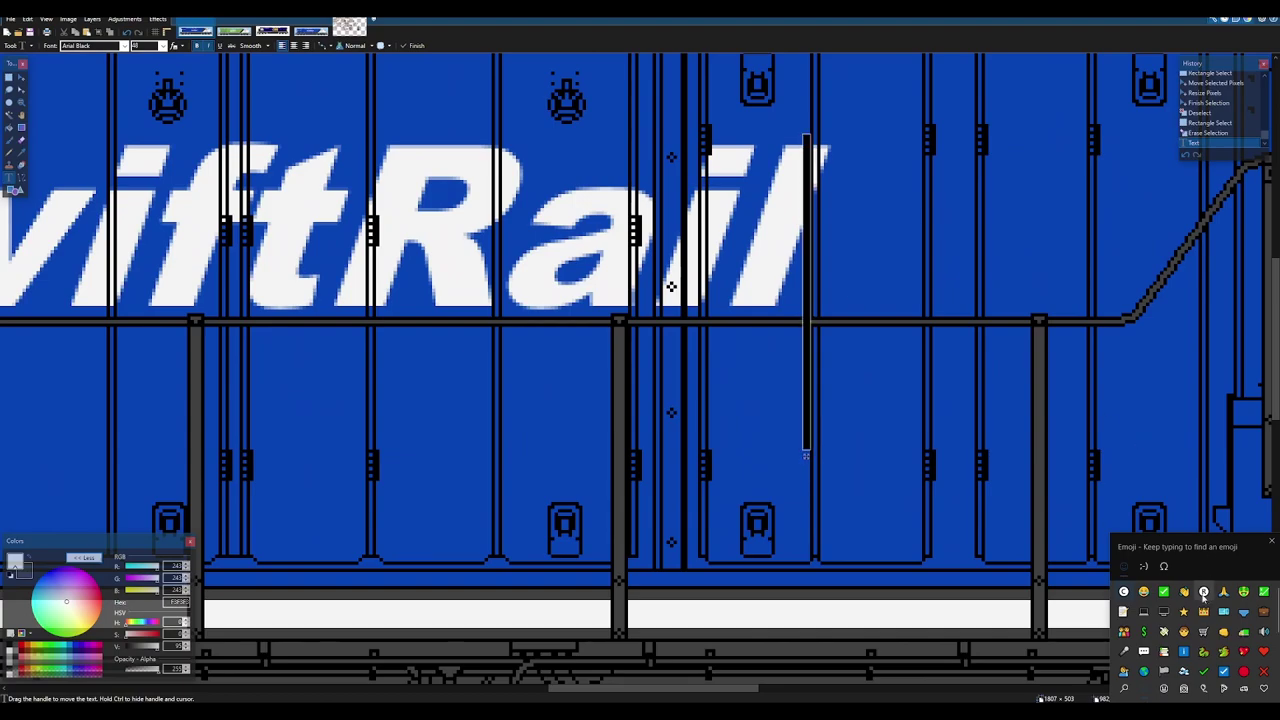
click(1203, 592)
drag(794, 324, 677, 397)
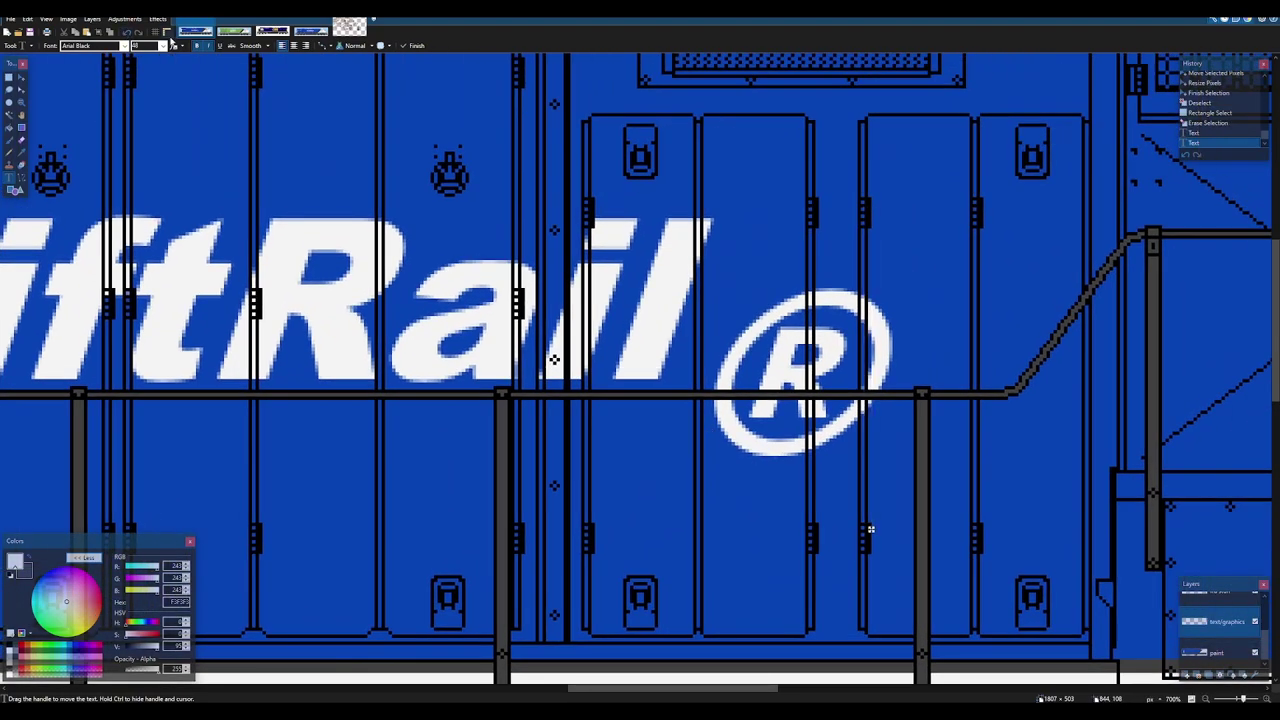
click(162, 46)
click(155, 60)
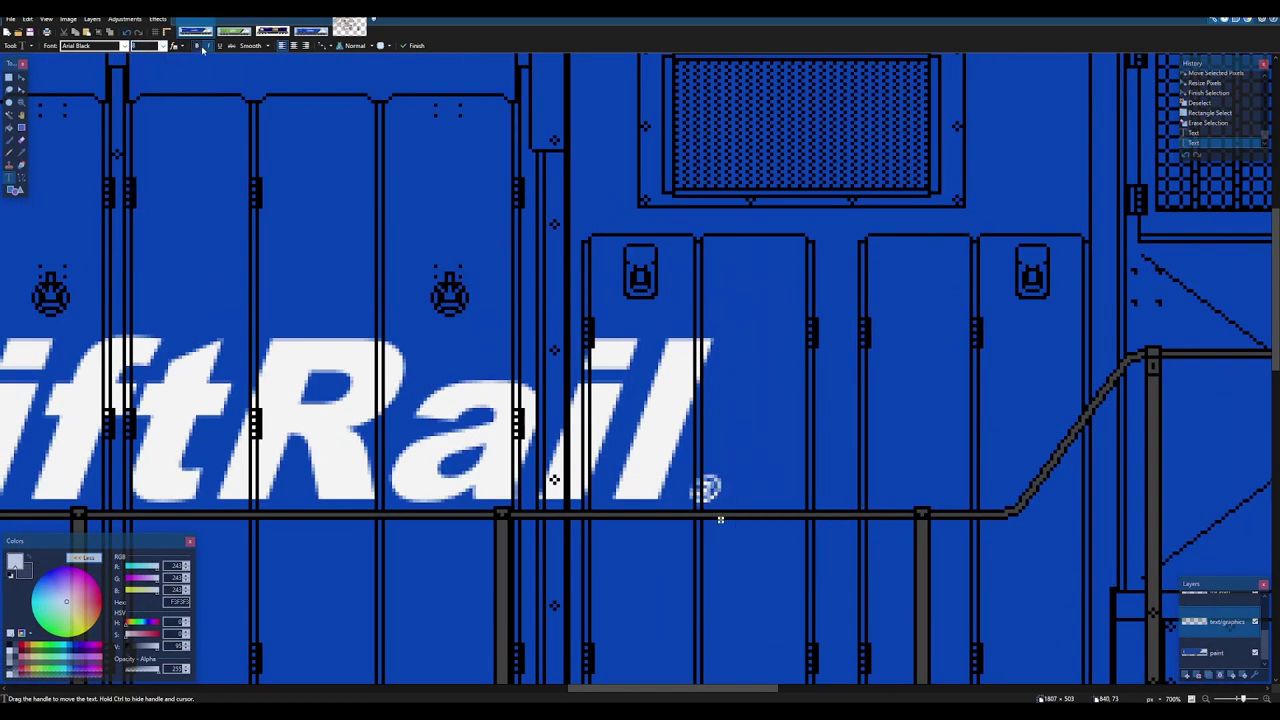
drag(721, 521, 709, 519)
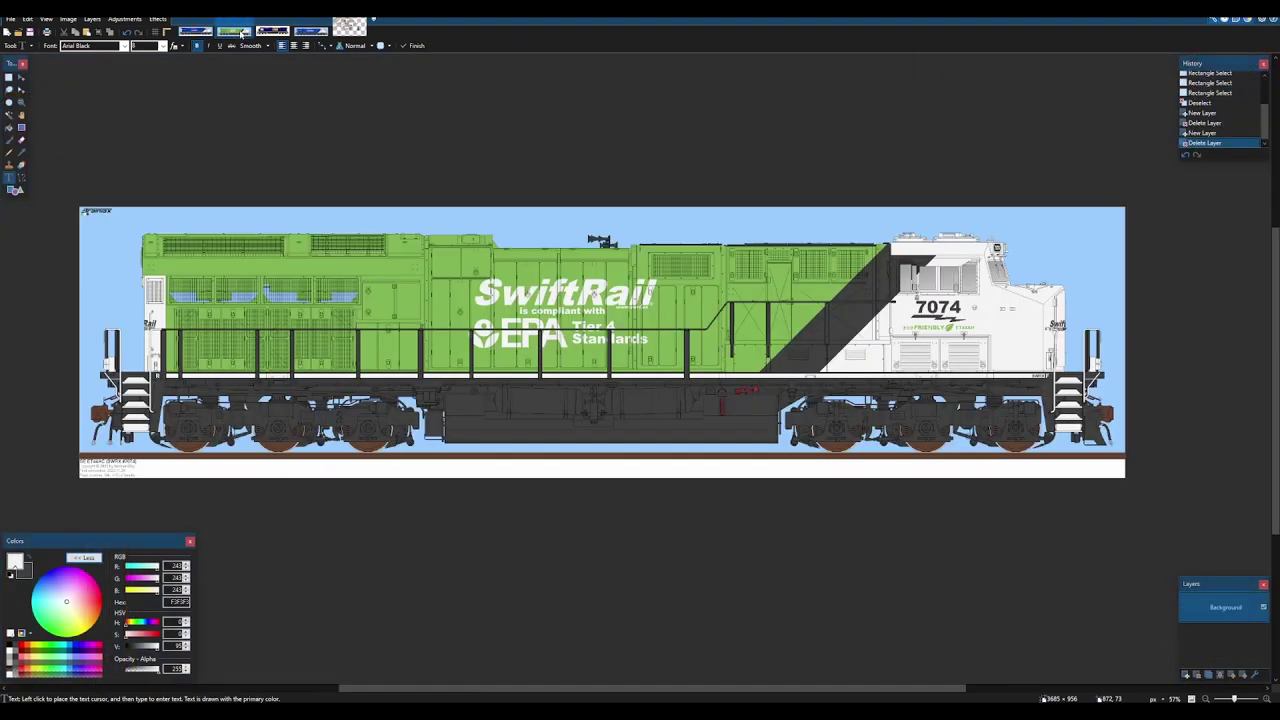
- Check the green reference's hood lettering and add the italic motto "YOUR FREIGHT. YOUR FUTURE." at size 8 below SwiftRail
scroll(640, 370, up, 4)
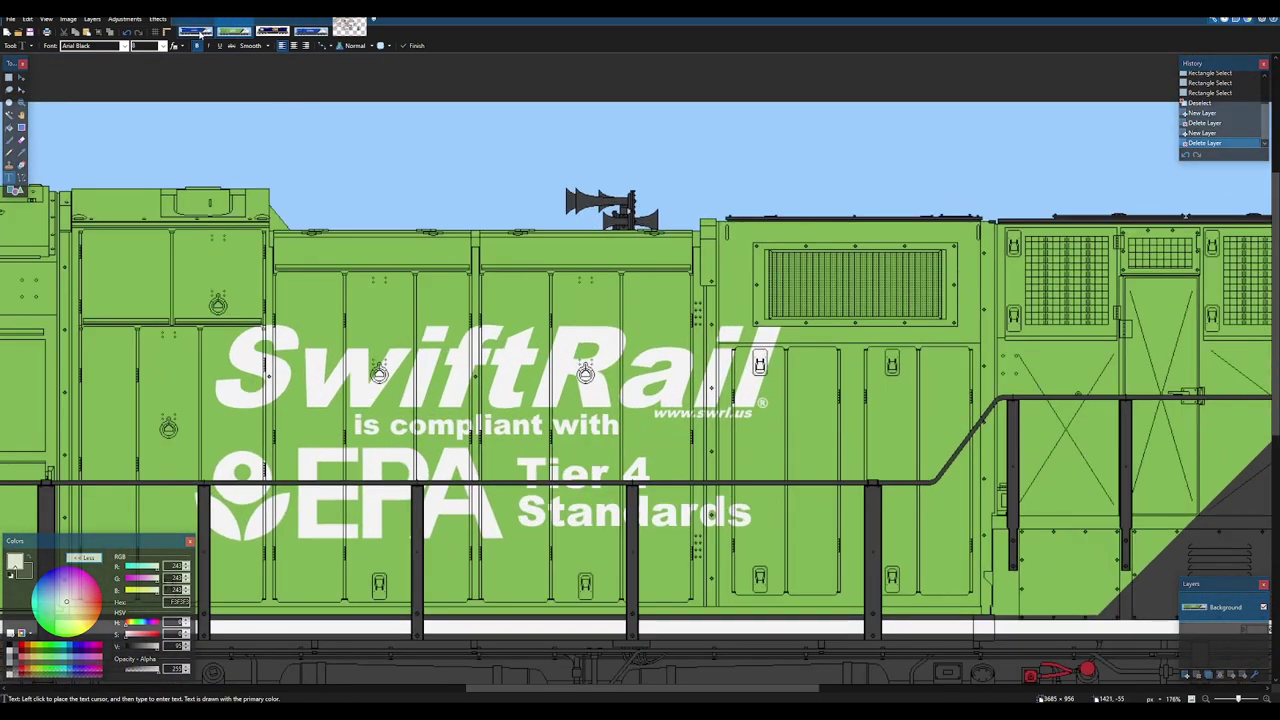
click(200, 33)
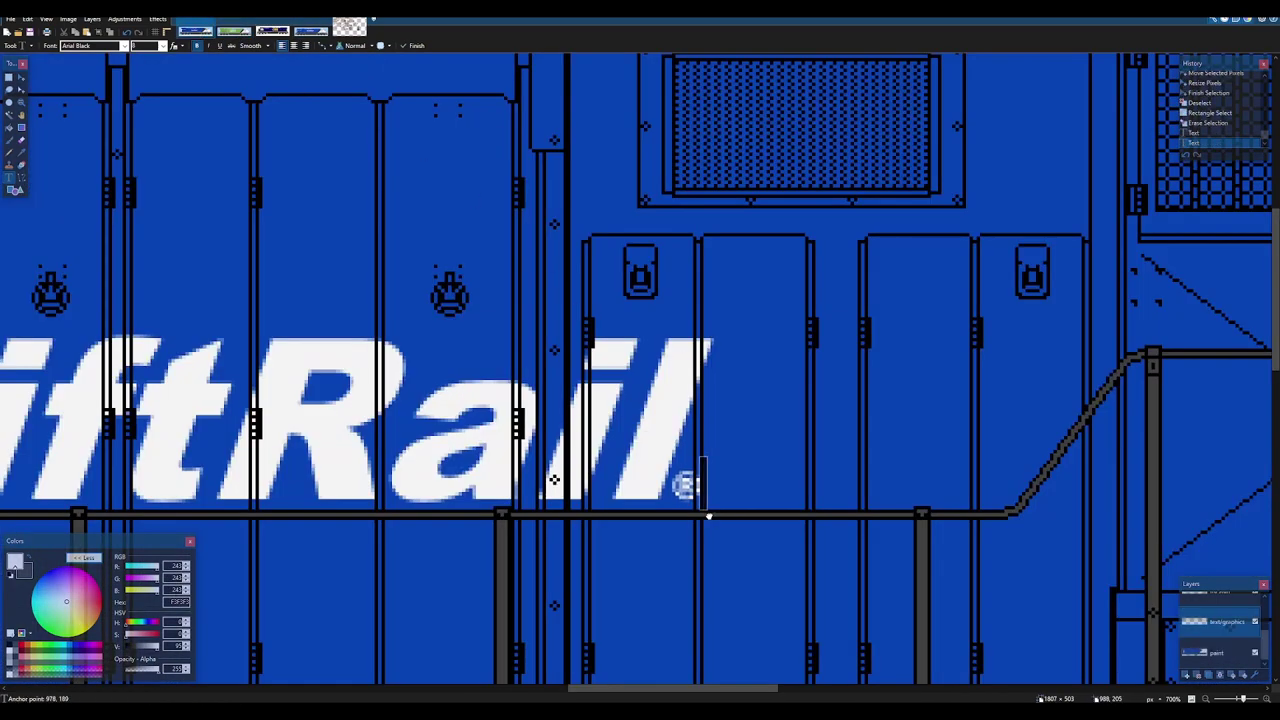
scroll(708, 515, down, 8)
scroll(494, 493, up, 1)
scroll(494, 493, up, 6)
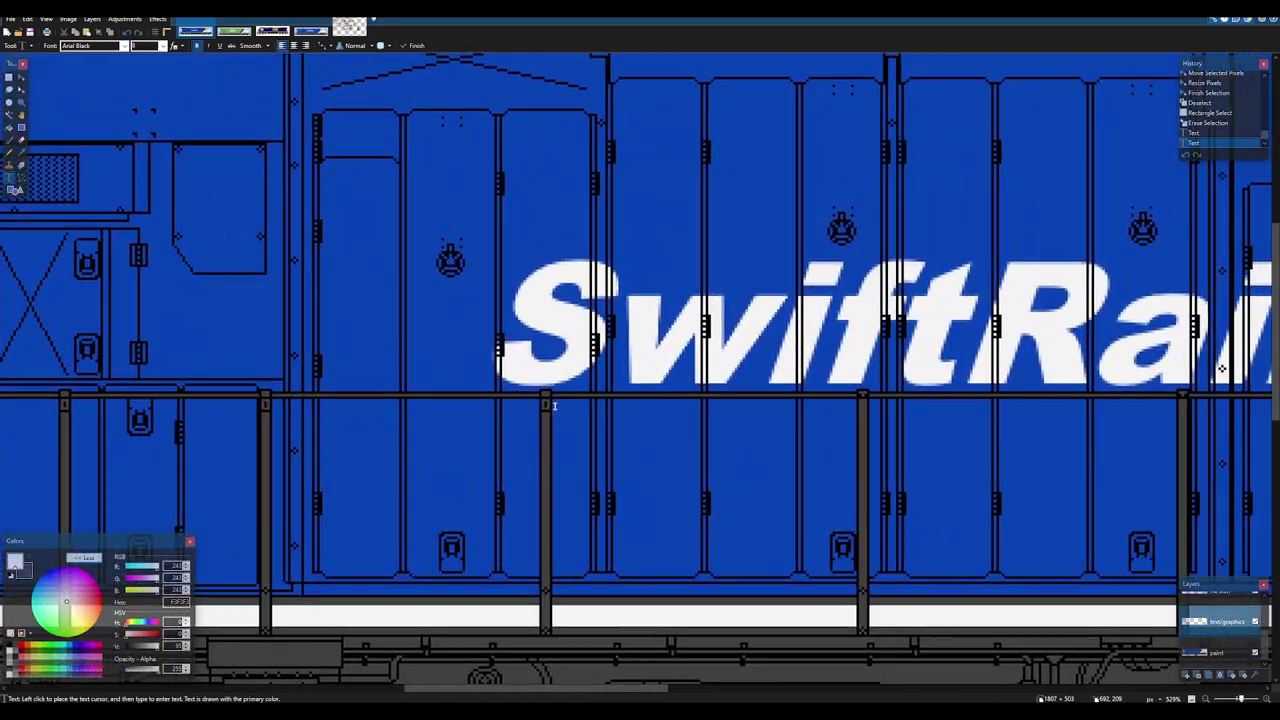
click(557, 405)
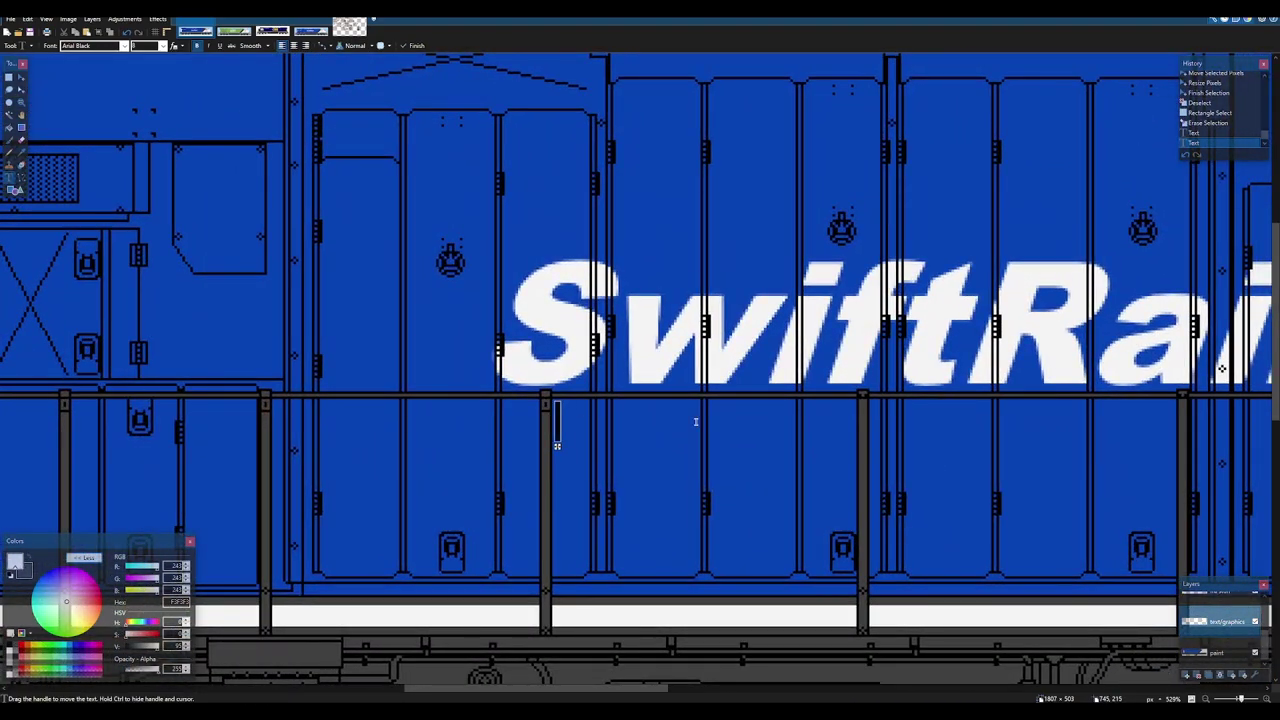
text(YO)
text(FREIGHT)
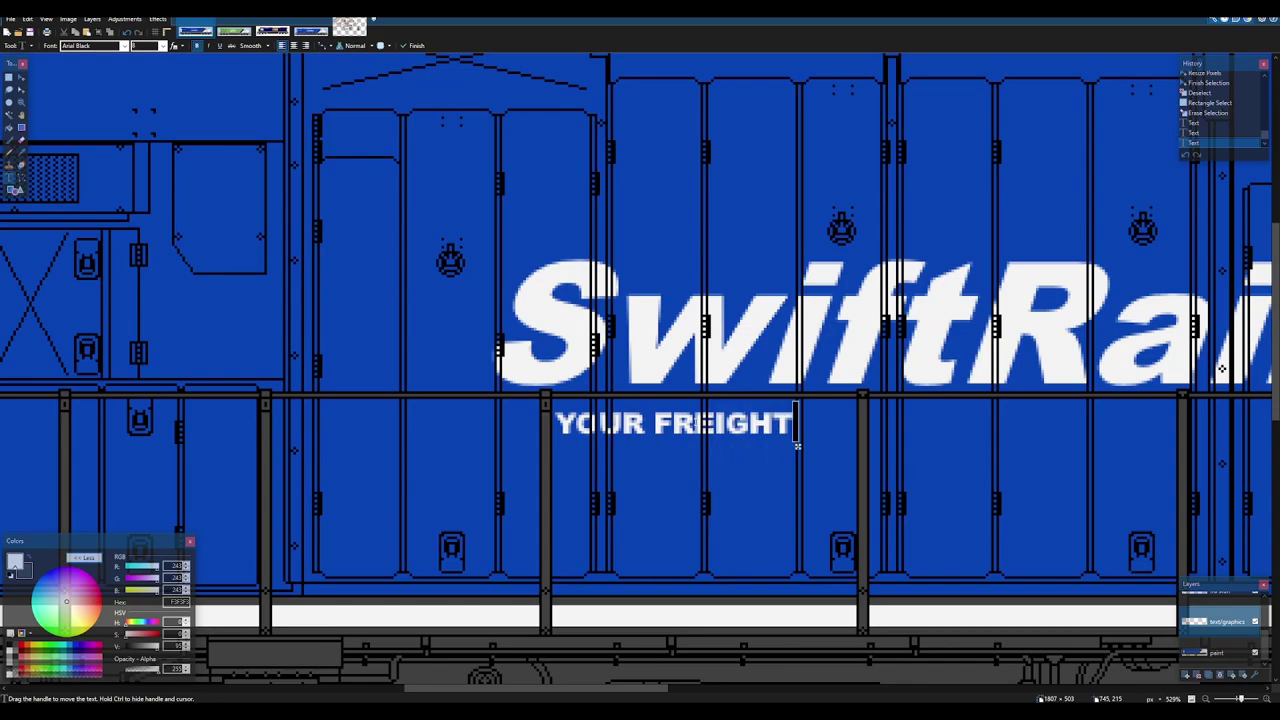
text(. YOUR FUTURE.)
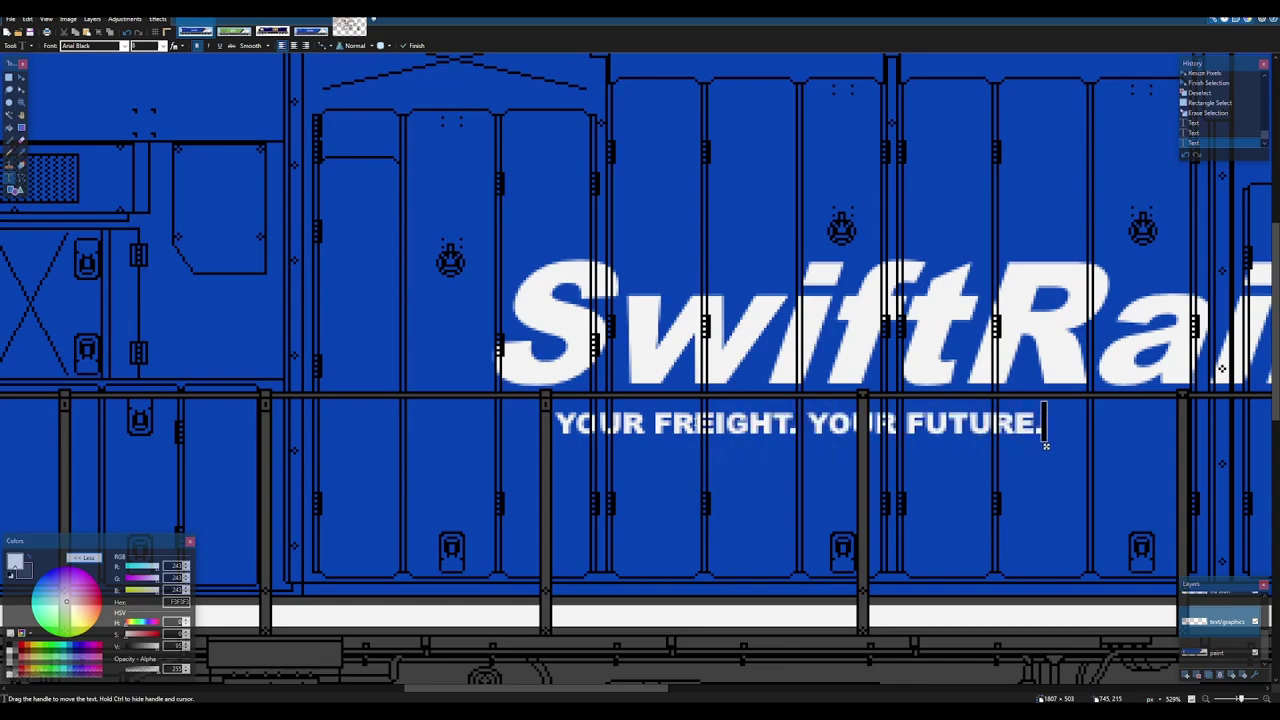
click(208, 46)
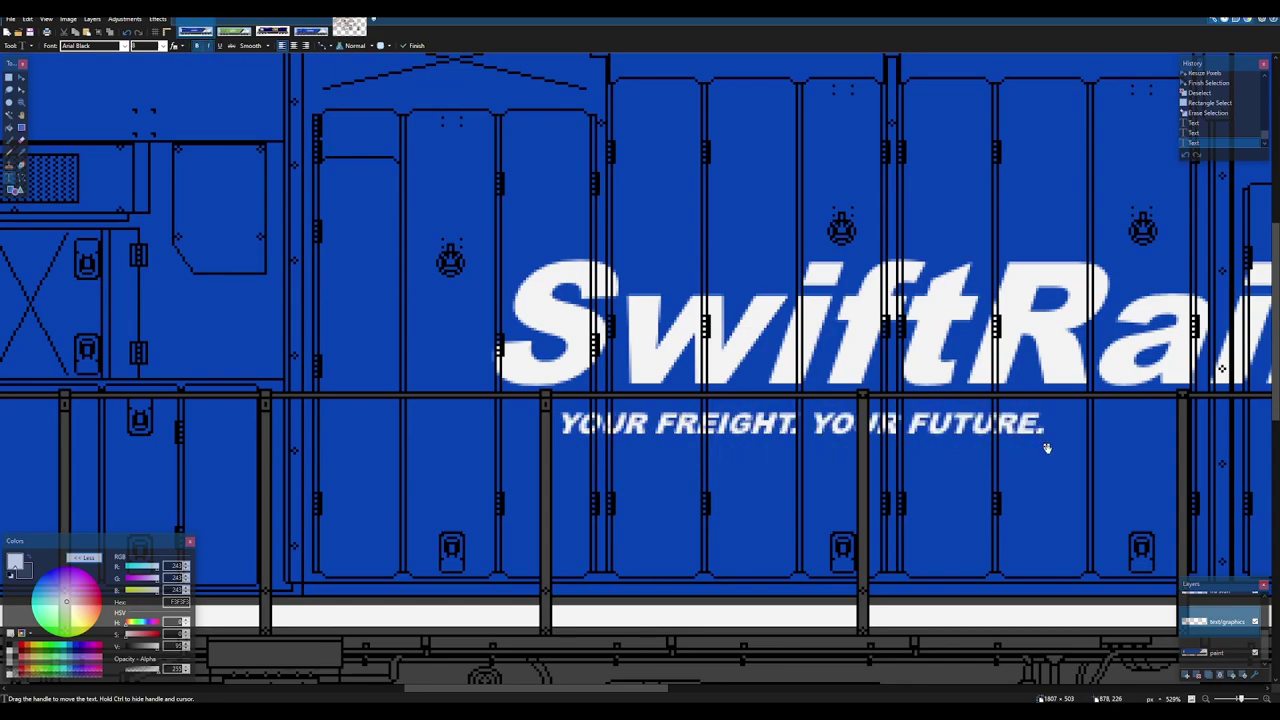
- Move the motto directly beneath SwiftRail, aligned with the start of the "S", and compare the layout with the green reference
drag(1046, 447, 978, 424)
click(250, 31)
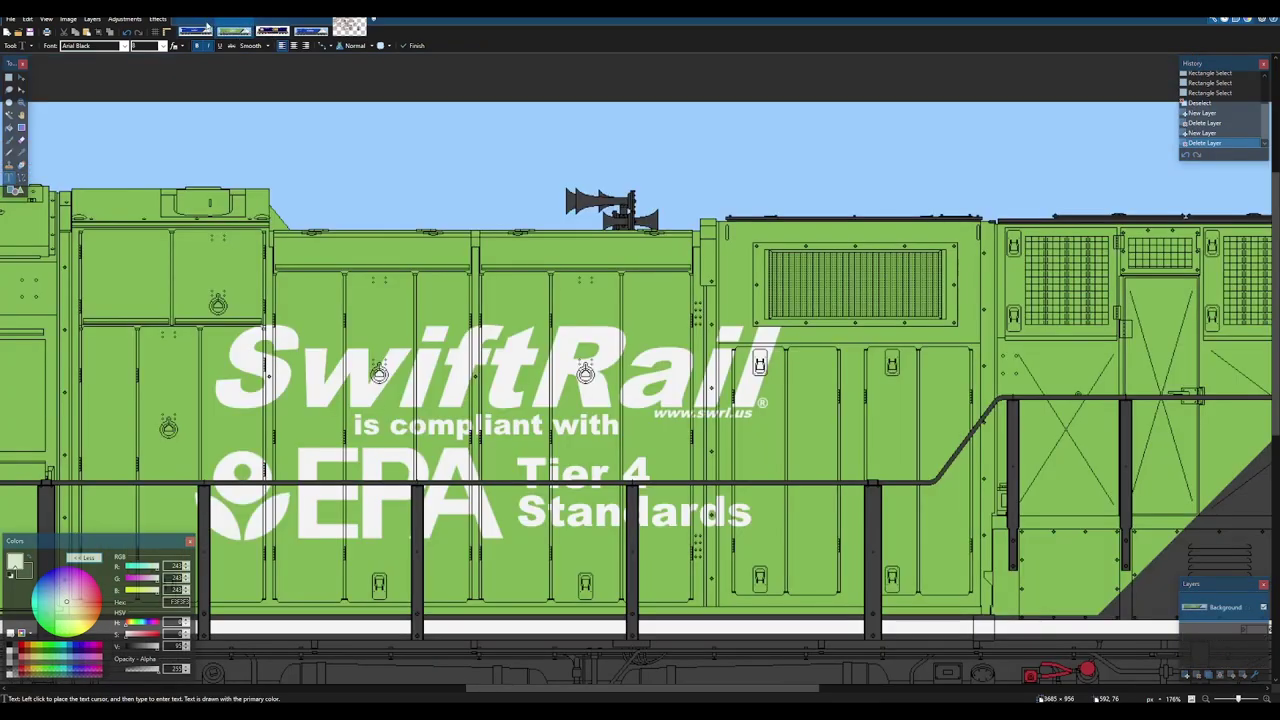
click(207, 28)
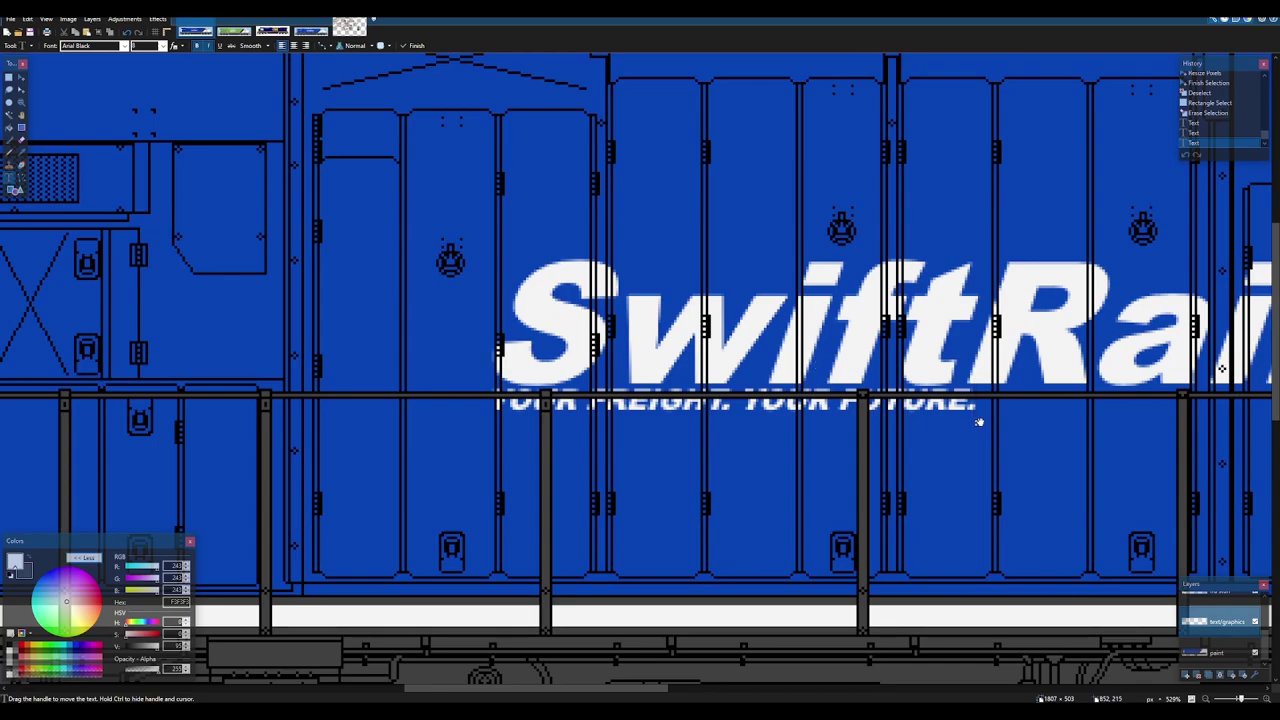
drag(978, 421, 547, 404)
click(700, 390)
text(www.swrl.us)
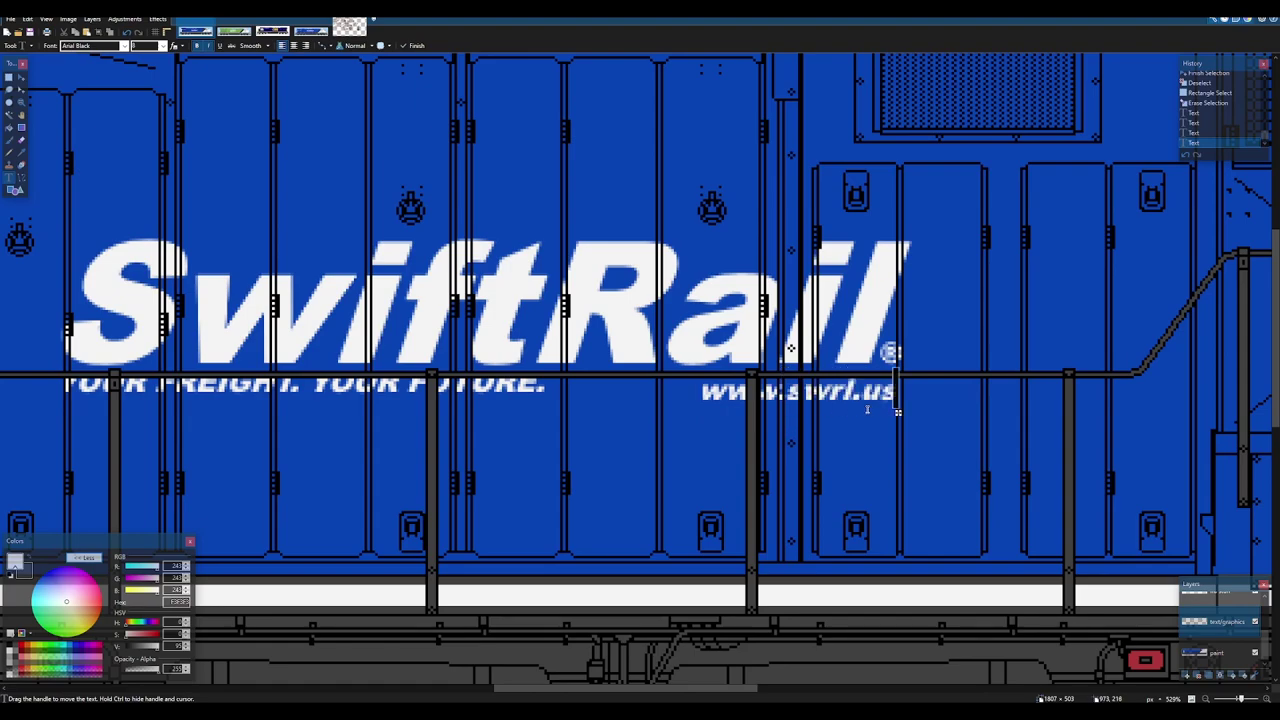
- Shift the web address up and slightly left so it sits directly beneath the "ail" of SwiftRail, and finish the text
drag(900, 414, 868, 402)
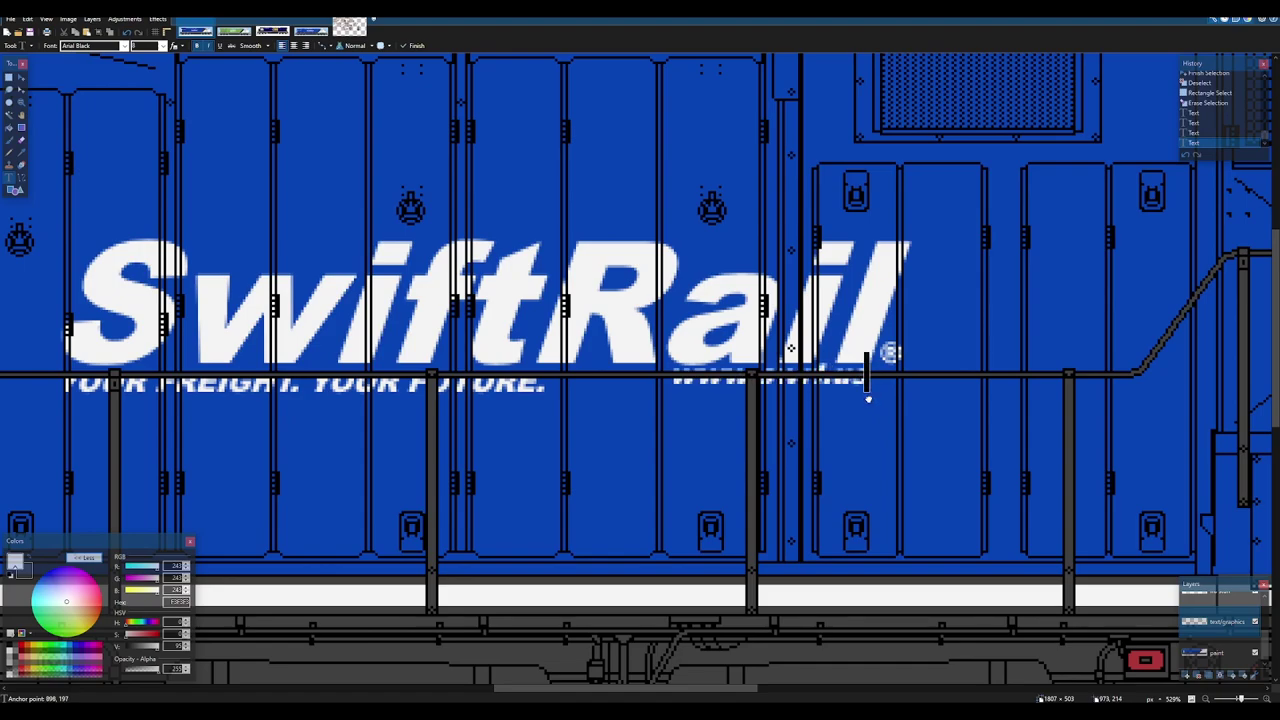
scroll(870, 385, up, 5)
key(Escape)
scroll(673, 420, down, 4)
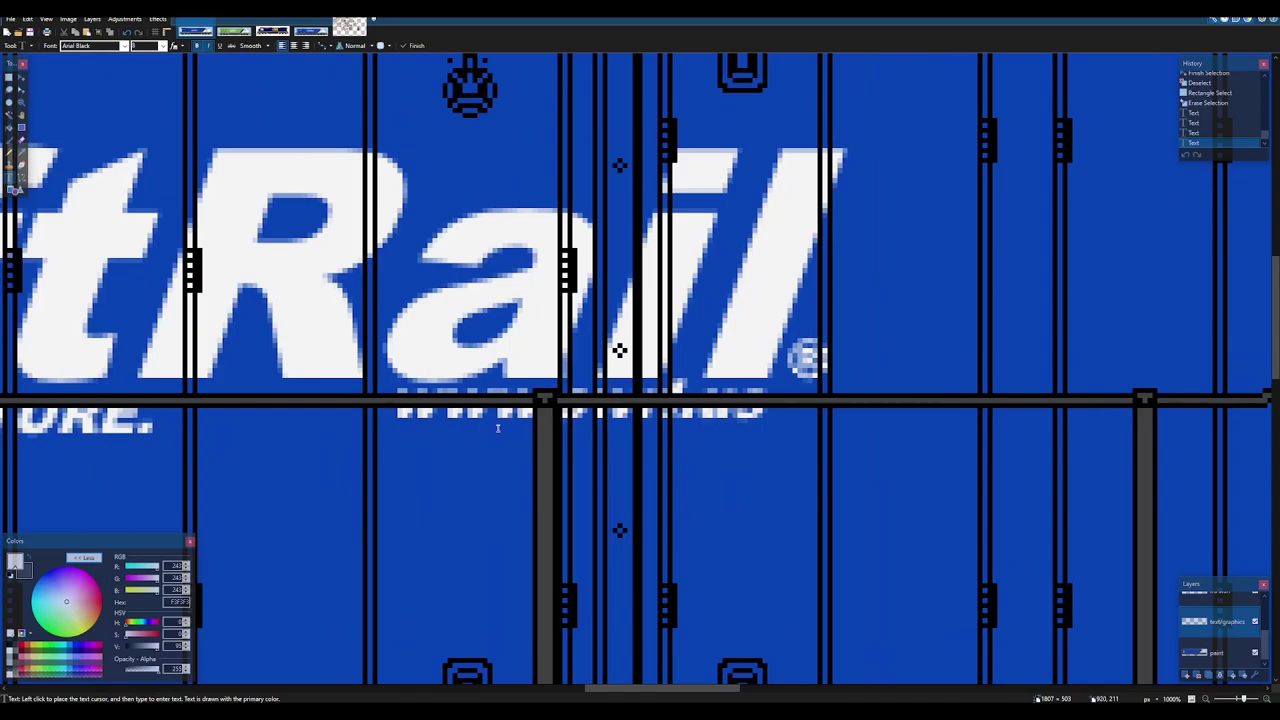
- Select the whole motto line beneath SwiftRail with a rectangular selection
drag(497, 428, 1058, 375)
drag(634, 389, 946, 400)
scroll(946, 400, up, 1)
key(s)
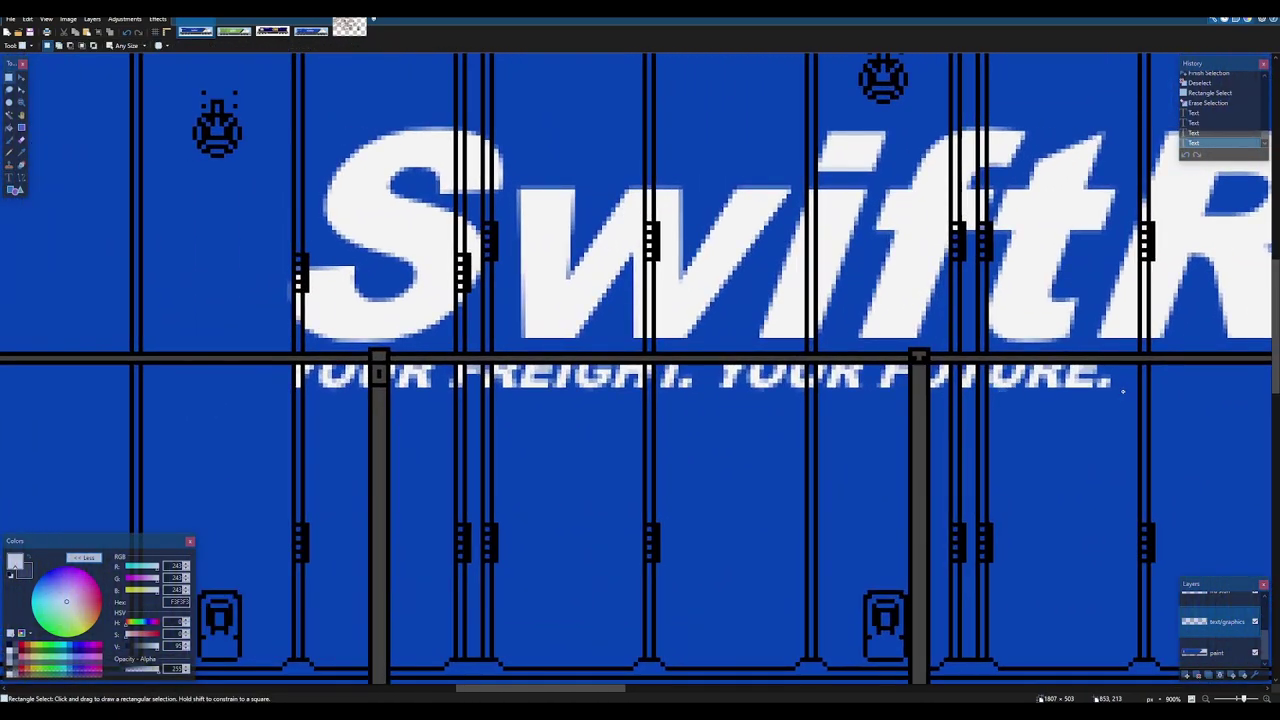
drag(1122, 391, 274, 348)
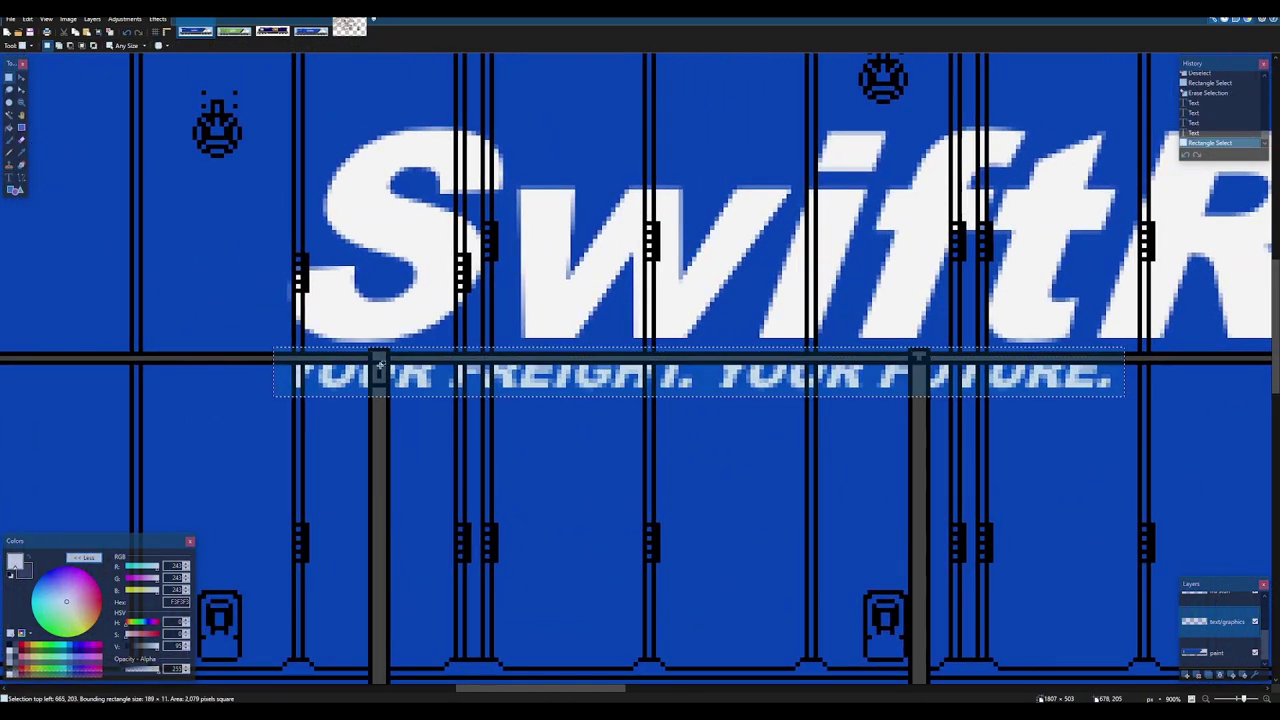
- Try to nudge the selected motto slightly upward toward the SwiftRail lettering, then undo the move
key(m)
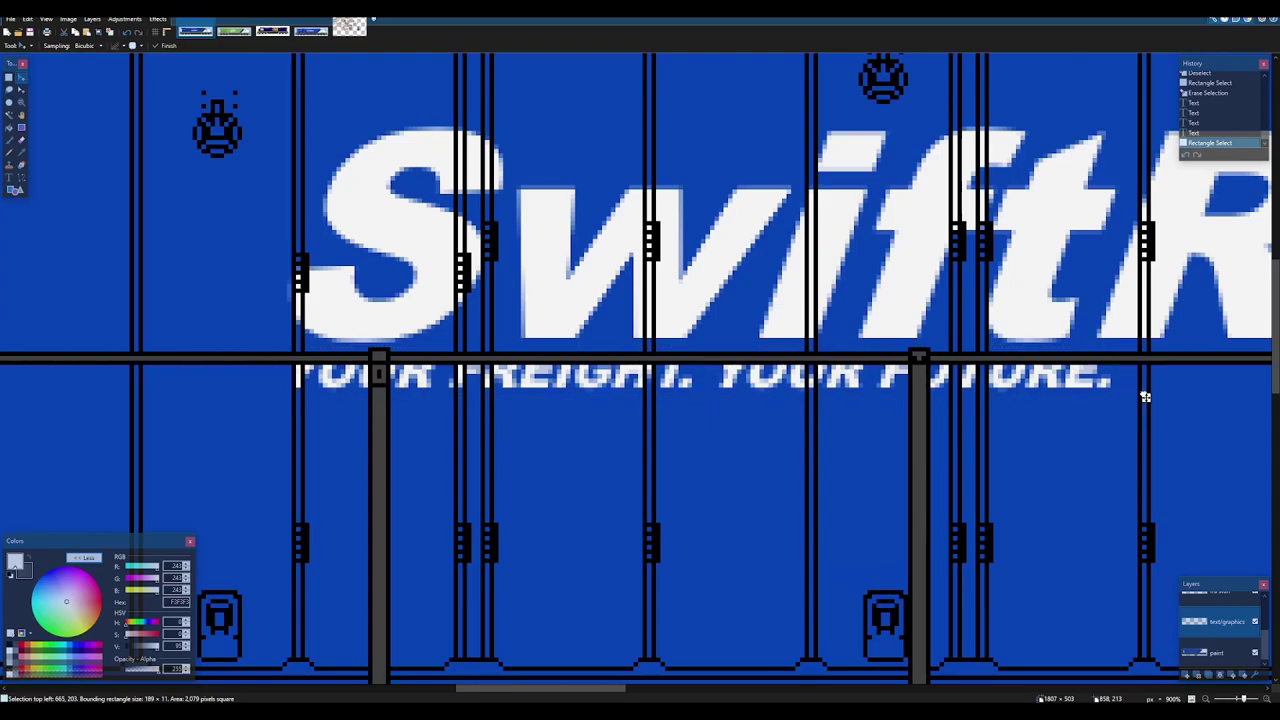
drag(1145, 397, 686, 356)
key(ctrl+d)
scroll(1138, 386, down, 4)
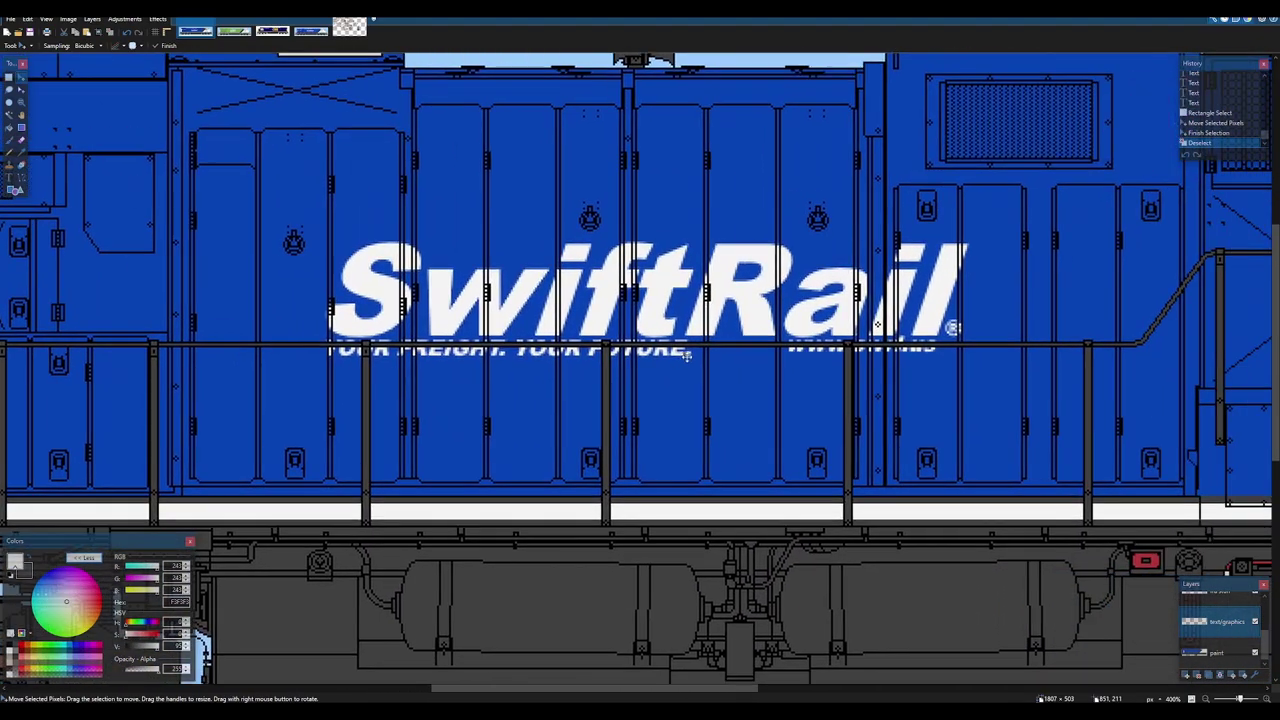
scroll(686, 354, up, 5)
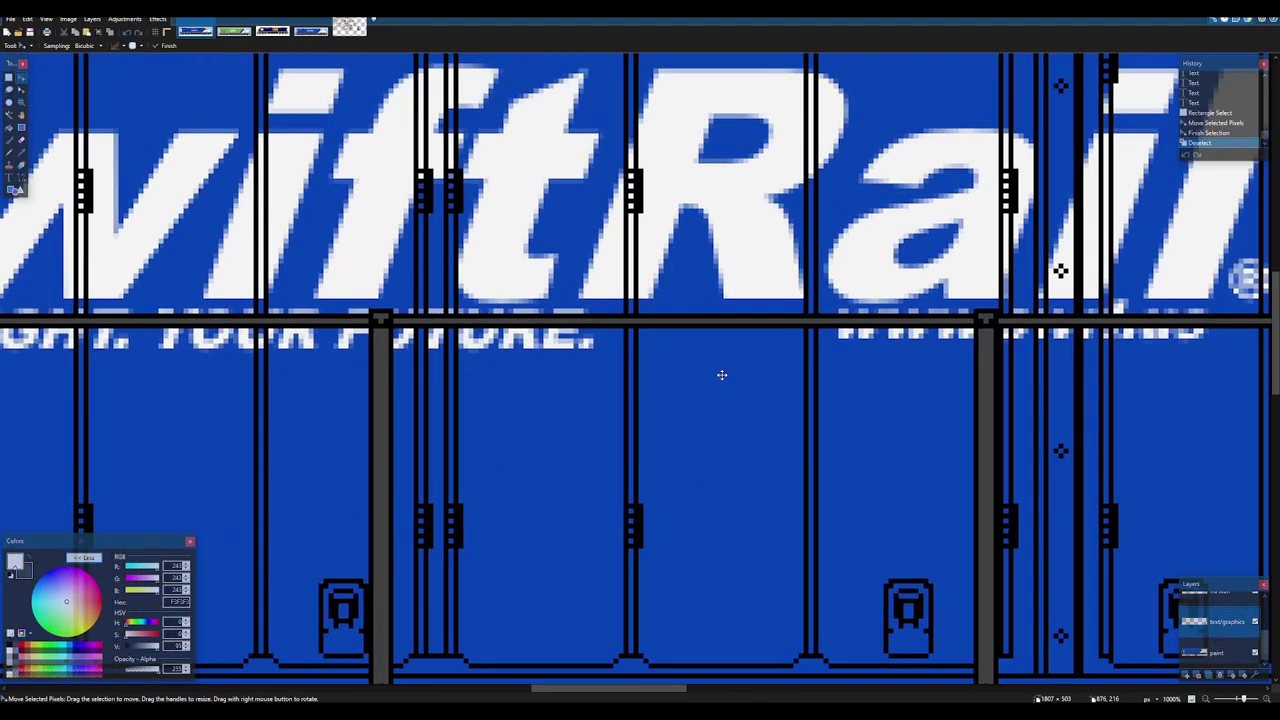
scroll(722, 375, down, 2)
scroll(720, 372, up, 3)
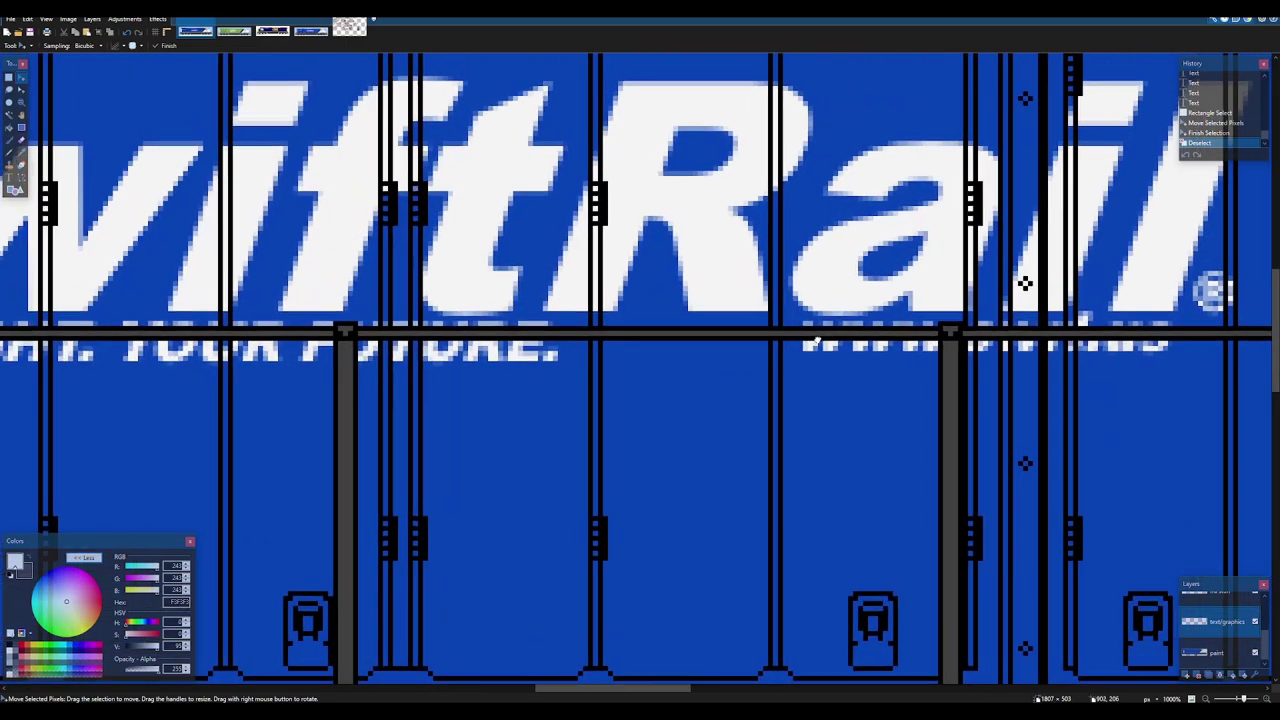
key(ctrl+z)
key(ctrl+z)
key(ctrl+z)
- Erase the selected motto from the text/graphics layer
scroll(560, 372, left, 6)
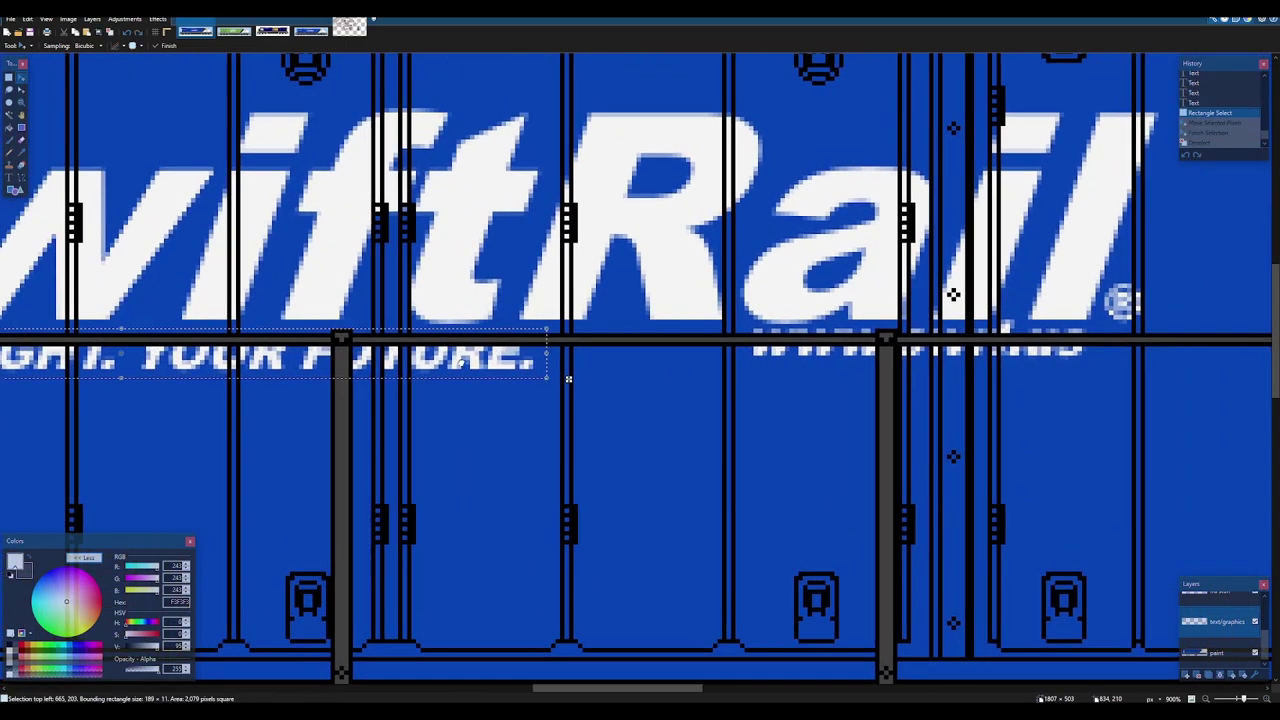
key(Delete)
scroll(925, 362, left, 4)
drag(925, 362, 949, 362)
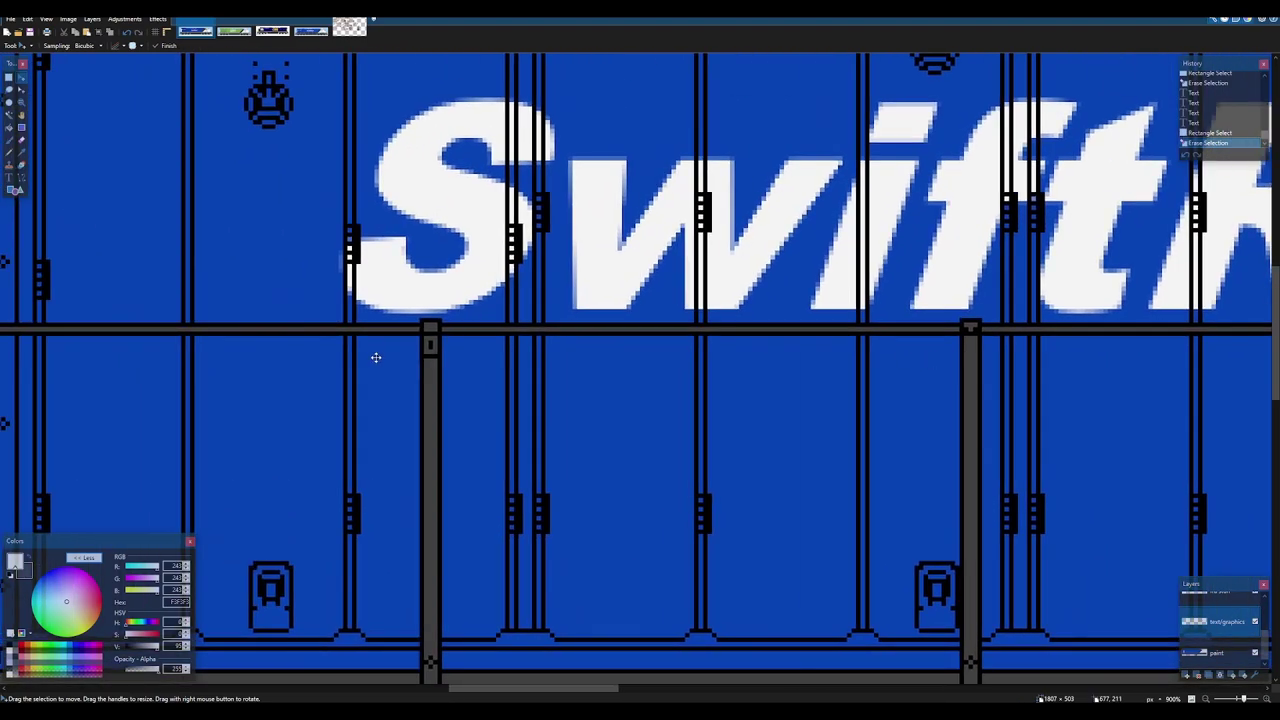
click(373, 358)
key(ctrl+z)
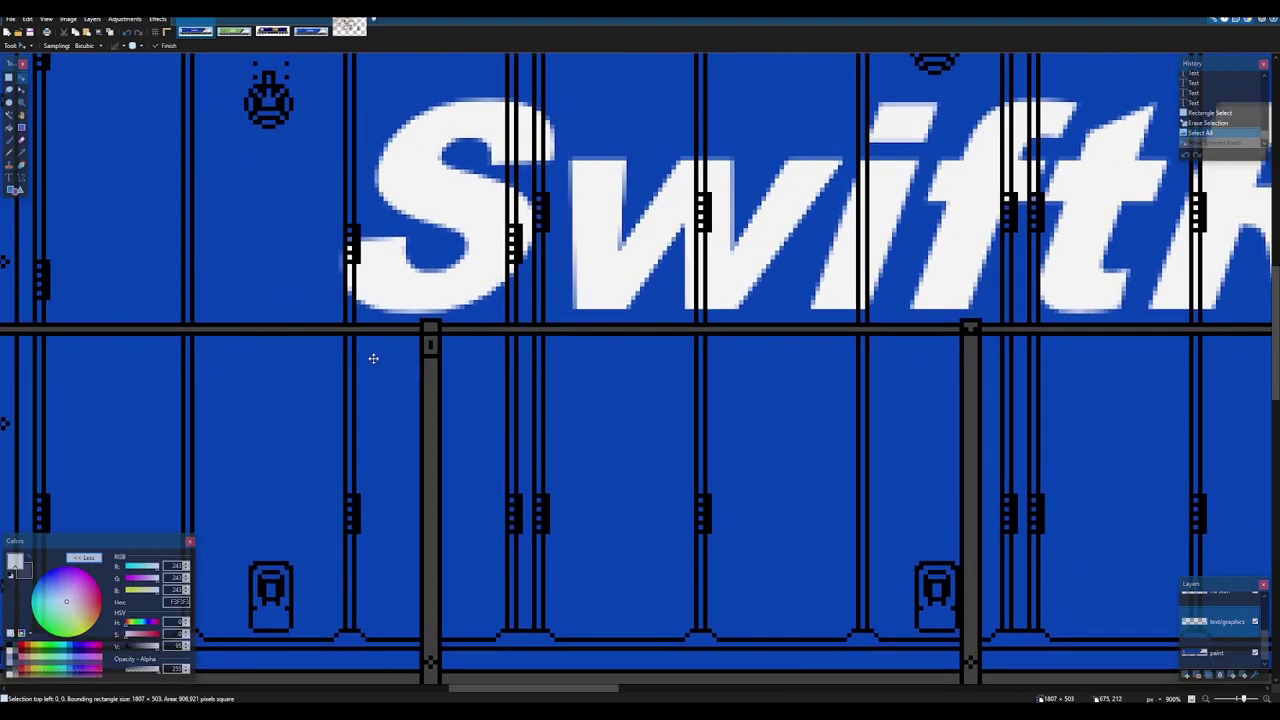
scroll(437, 342, down, 3)
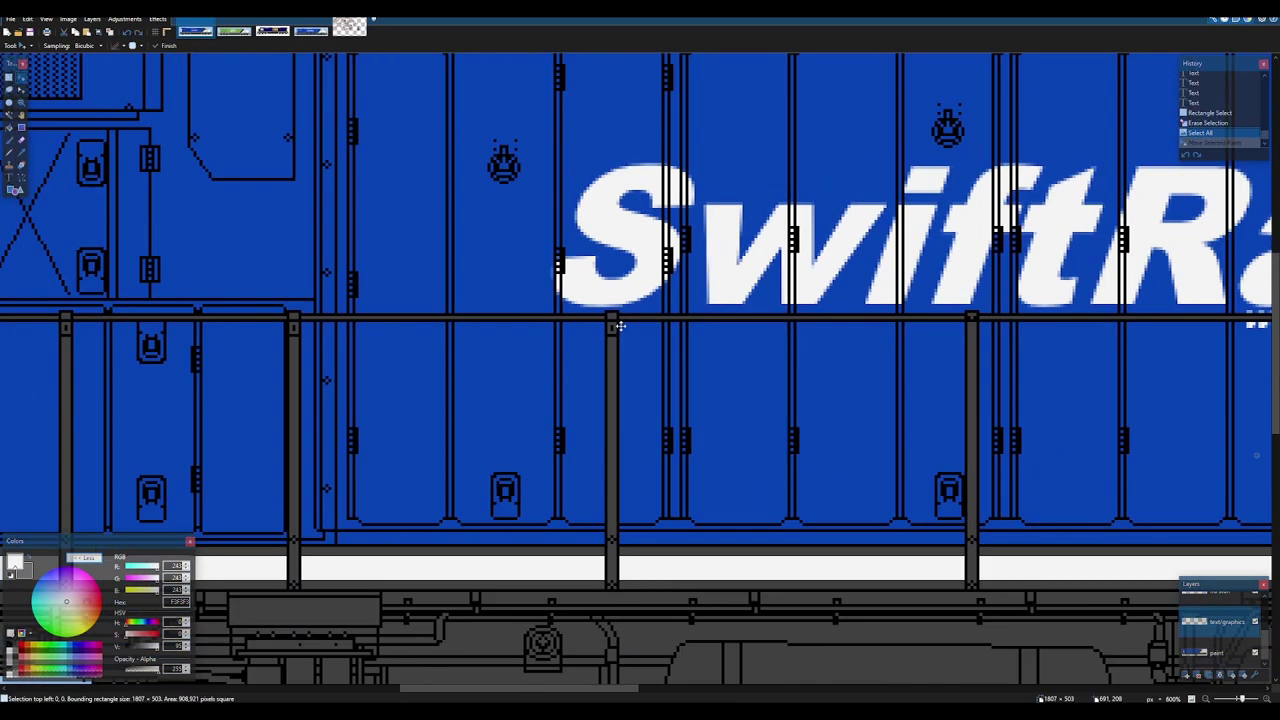
- Add the italic motto "YOUR FREIGHT. YOUR FUTURE." again below SwiftRail, starting under the "S"
key(t)
click(549, 340)
text(YOUR FREIGHT.)
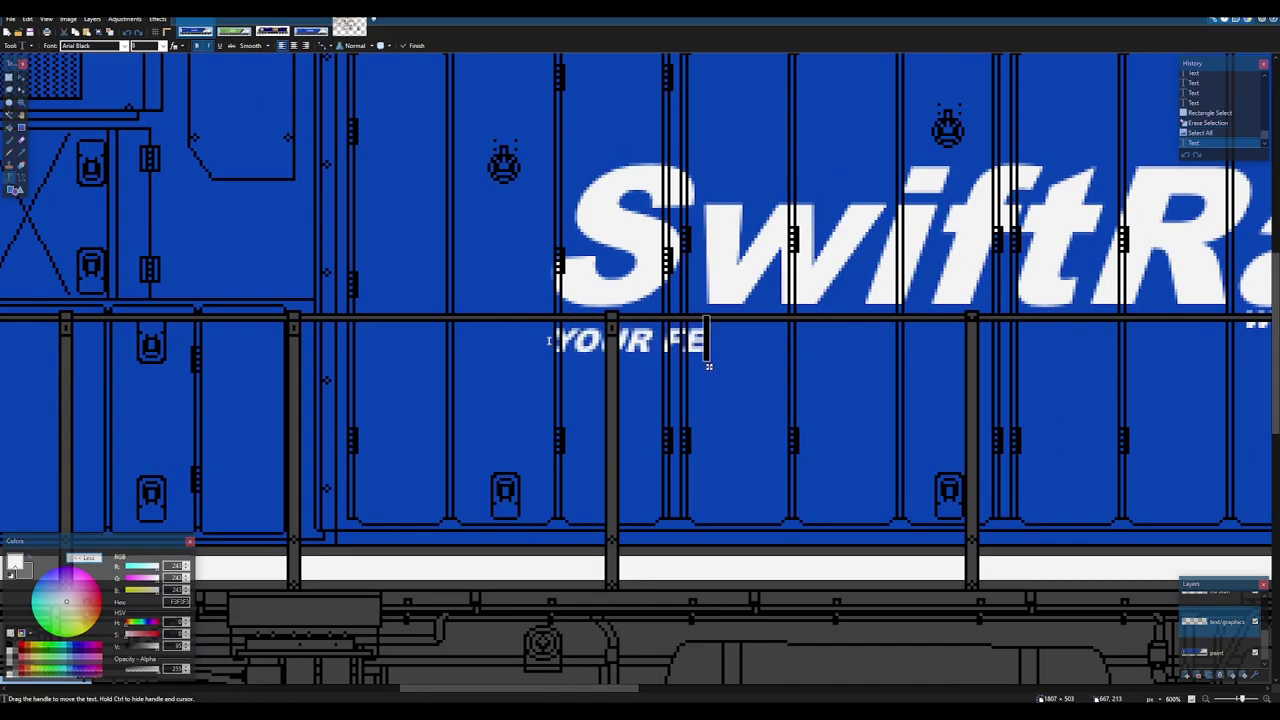
text( YOUR FUTURE.)
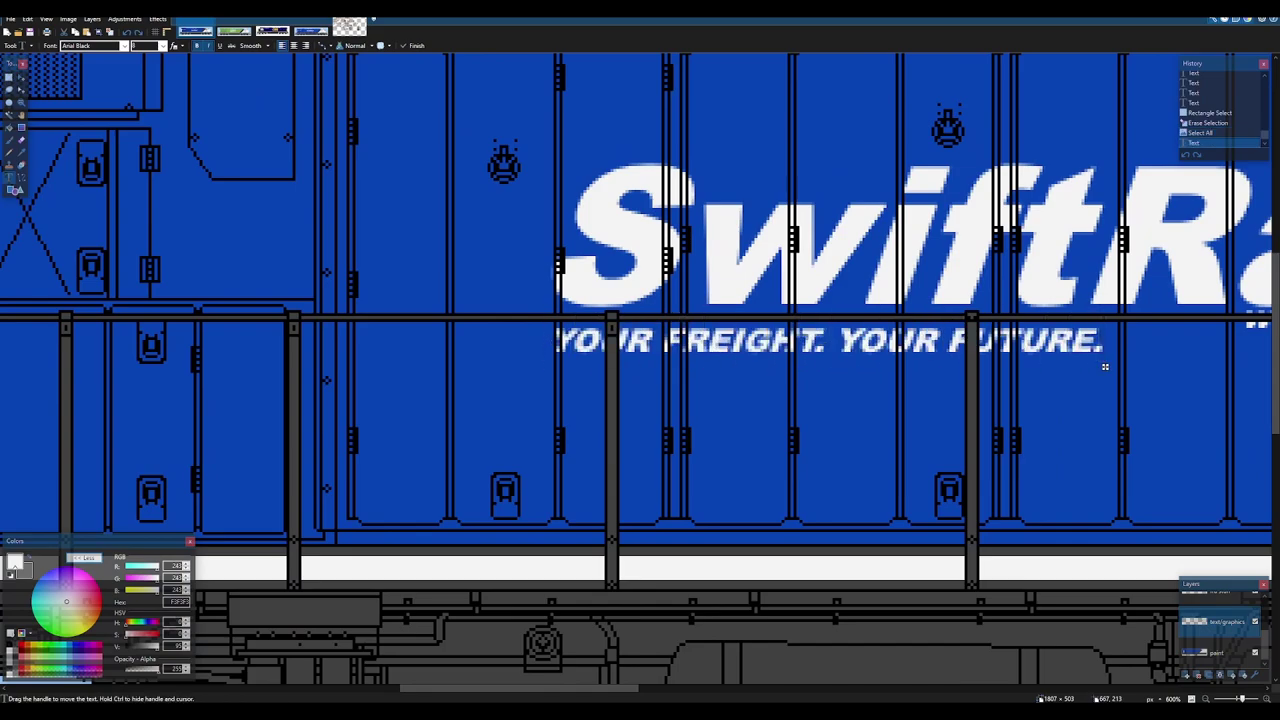
- Reduce the motto's font size, fit it directly beneath SwiftRail in line with the web address, and check the green reference's lettering
drag(908, 357, 590, 377)
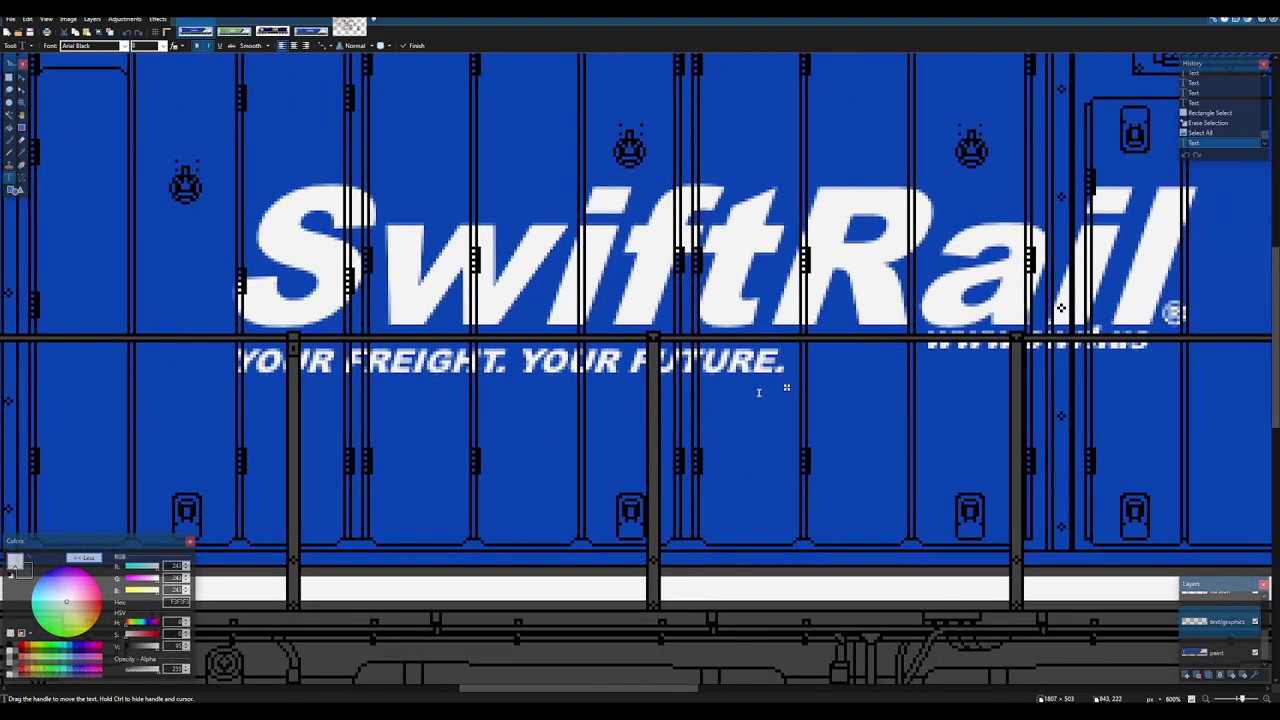
drag(786, 388, 720, 369)
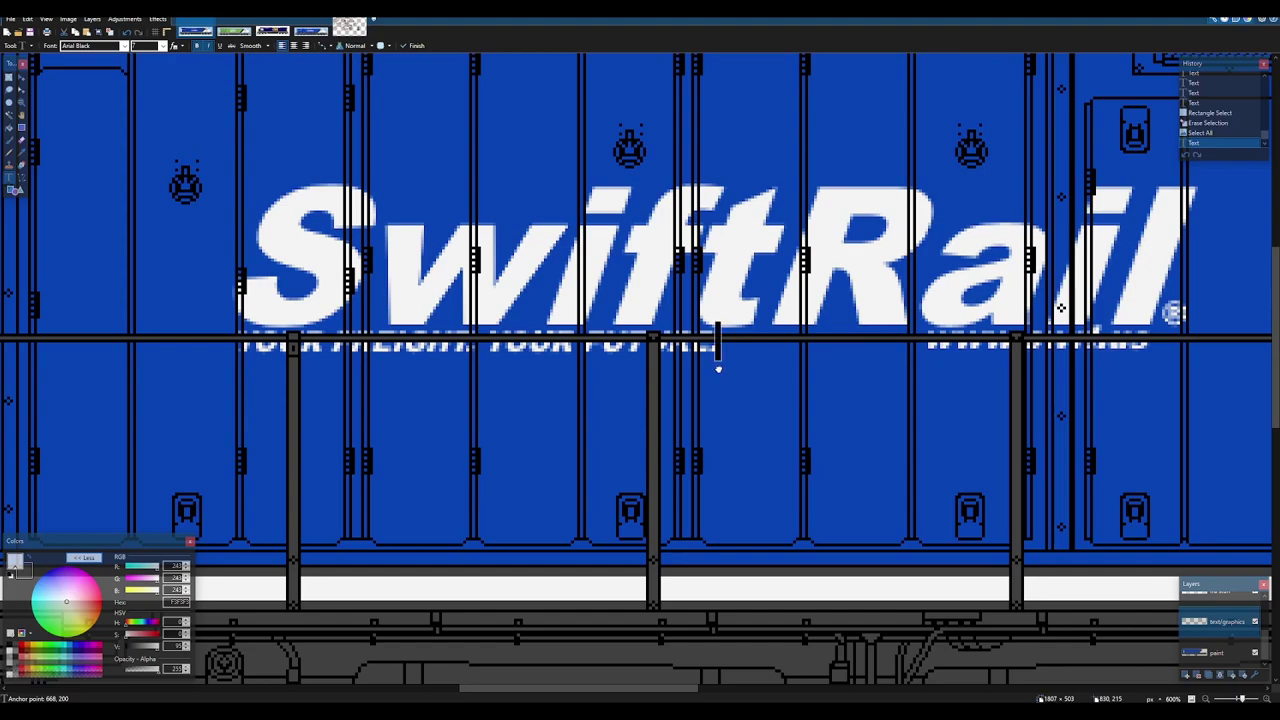
drag(720, 366, 647, 361)
key(ctrl+d)
scroll(647, 361, down, 3)
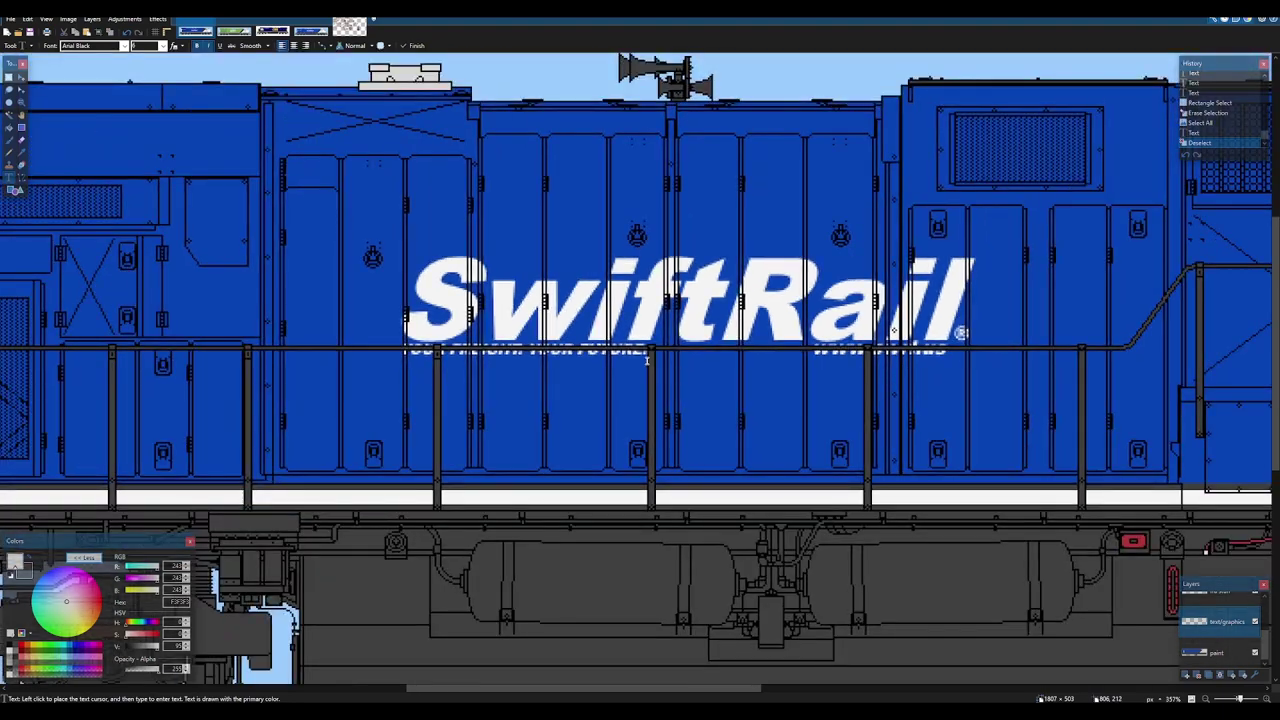
scroll(721, 352, down, 4)
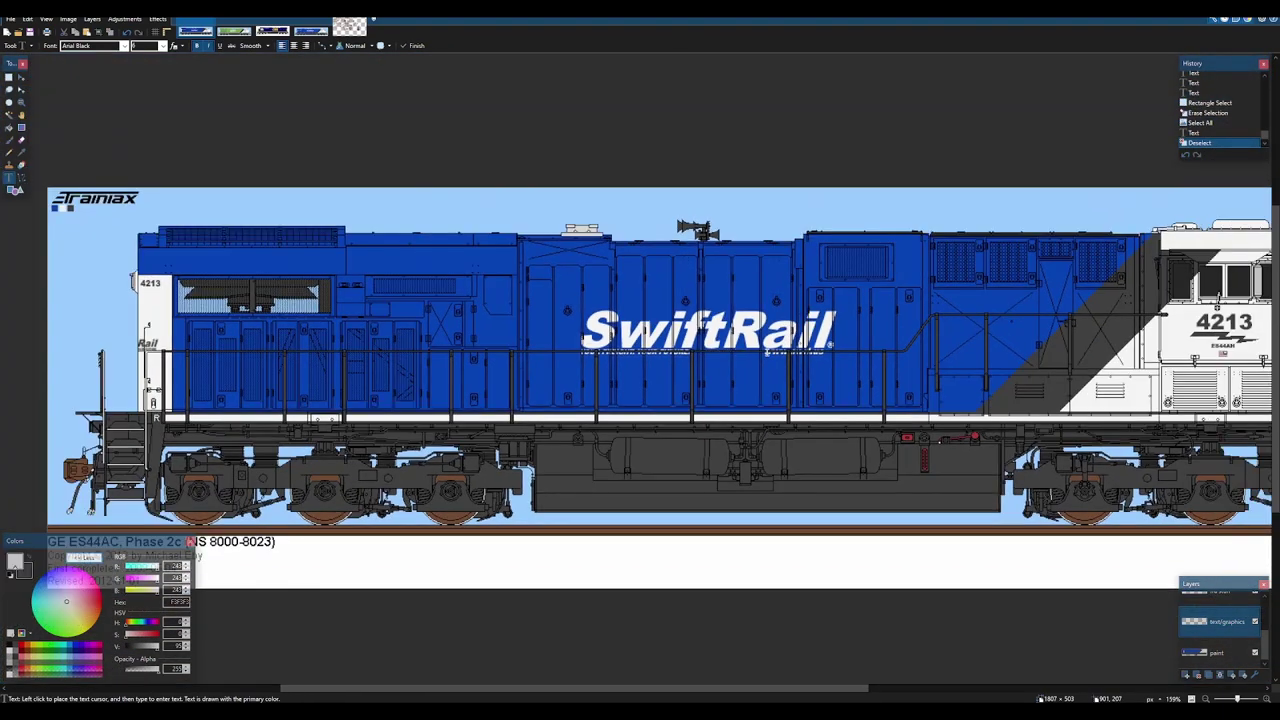
click(232, 30)
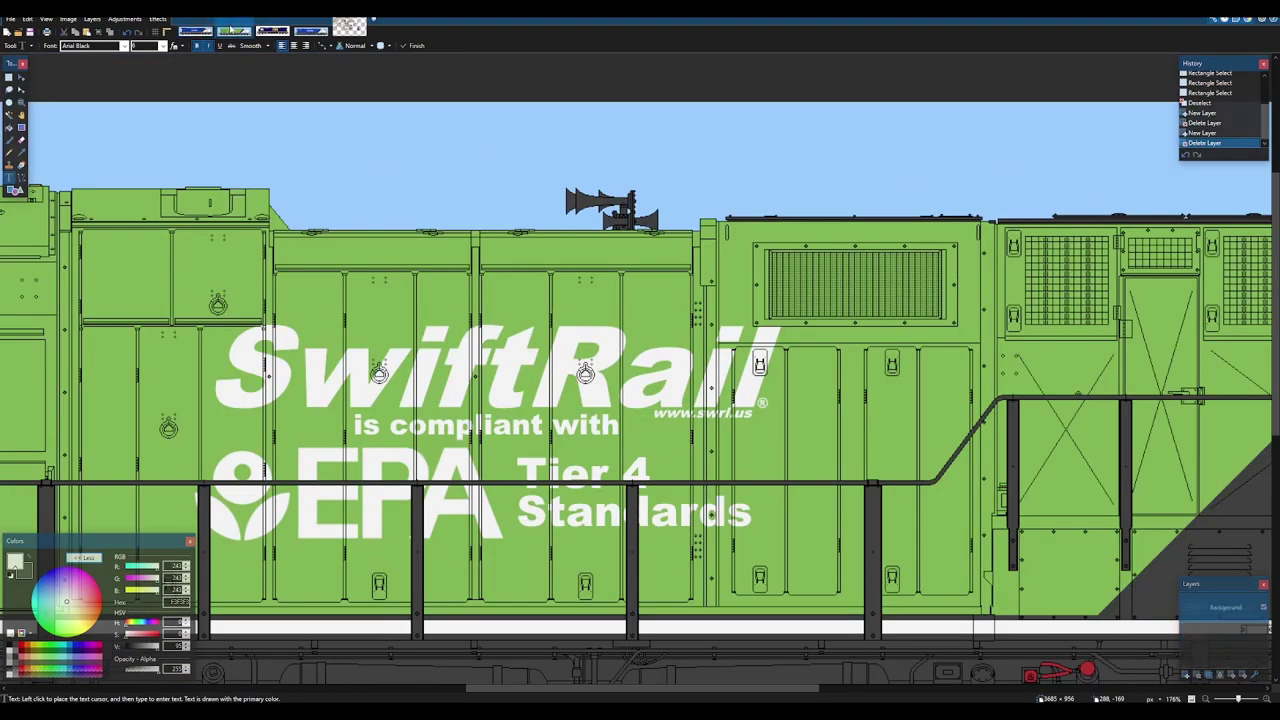
click(199, 29)
- Select the SwiftRail lettering with its motto and web address, move the block about 9 pixels up on the hood, and deselect
scroll(730, 336, up, 2)
key(s)
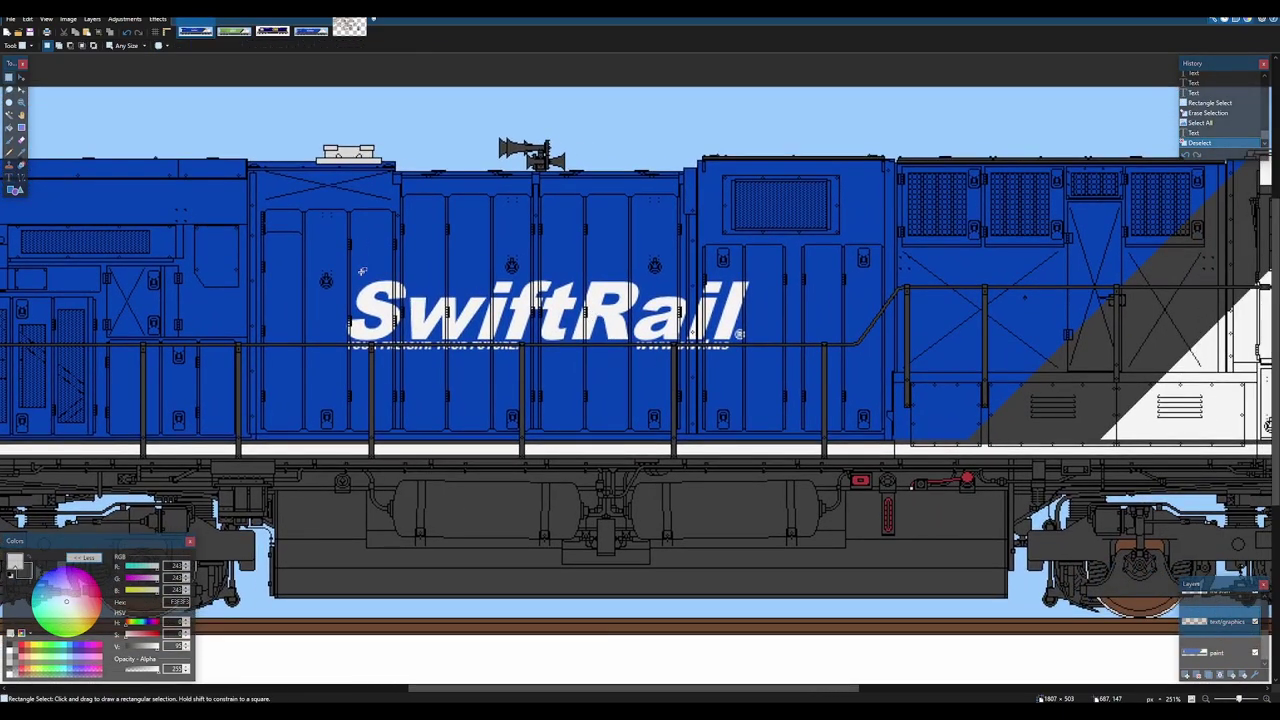
drag(332, 264, 789, 381)
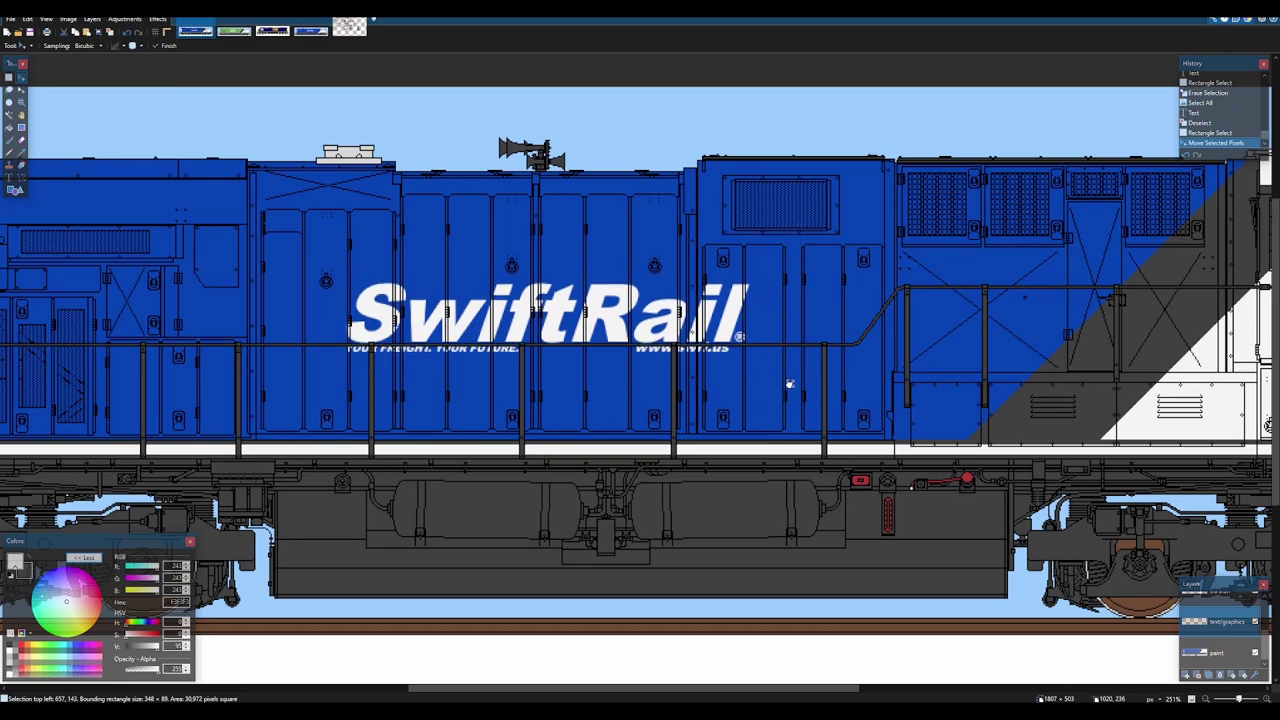
mouse_move(789, 366)
mouse_down()
mouse_move(785, 347)
mouse_move(723, 343)
mouse_move(746, 223)
mouse_move(764, 308)
mouse_move(803, 386)
mouse_move(800, 372)
mouse_up()
scroll(843, 357, down, 2)
scroll(843, 357, down, 1)
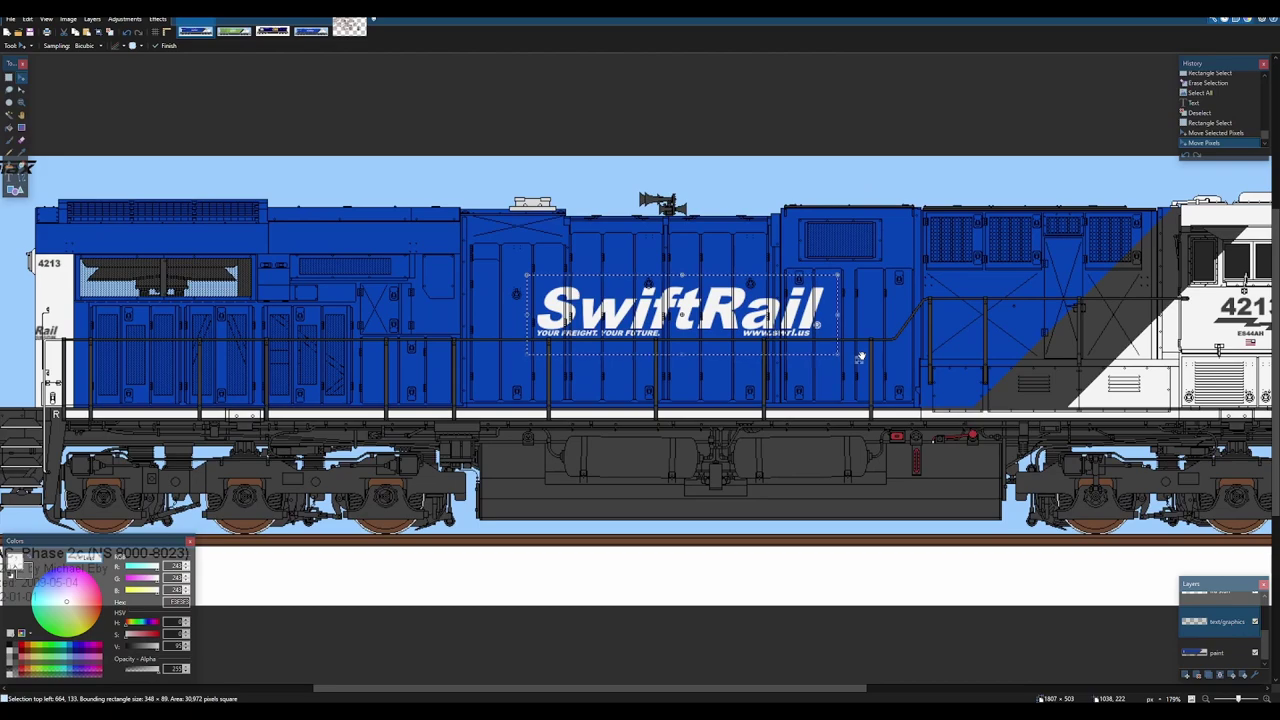
scroll(860, 360, down, 1)
drag(861, 360, 854, 362)
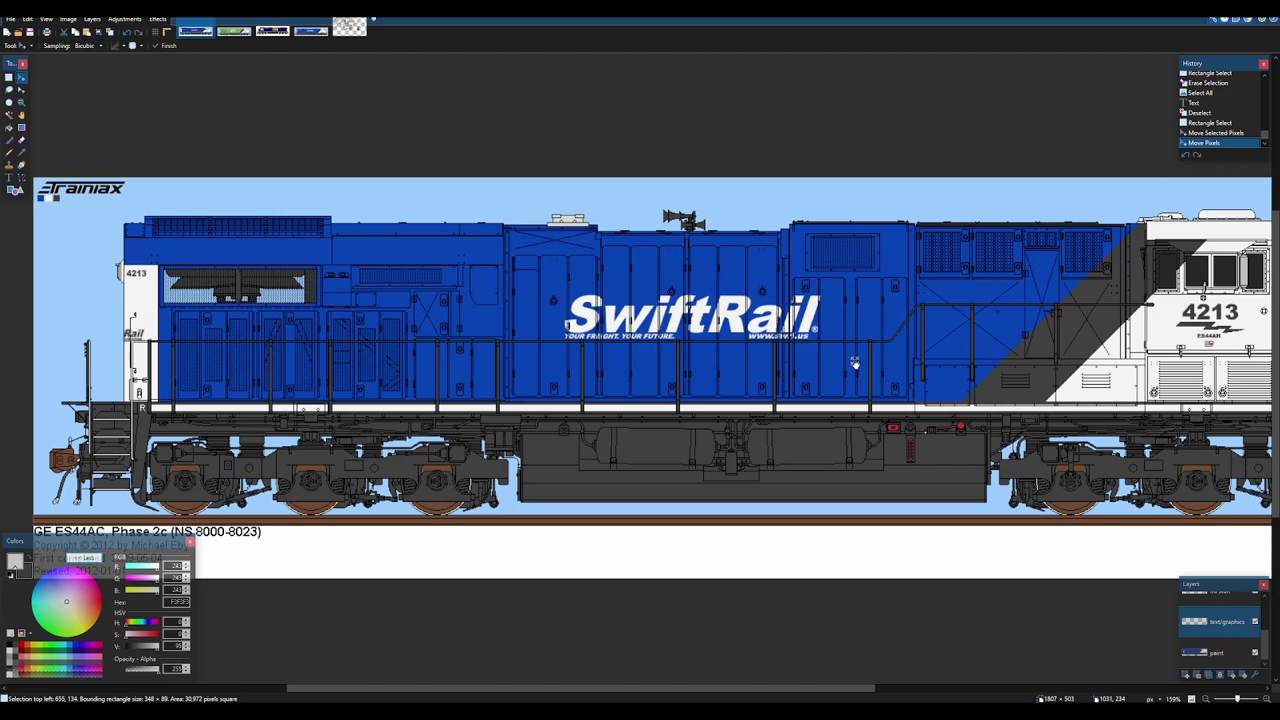
key(ctrl+d)
scroll(759, 348, down, 4)
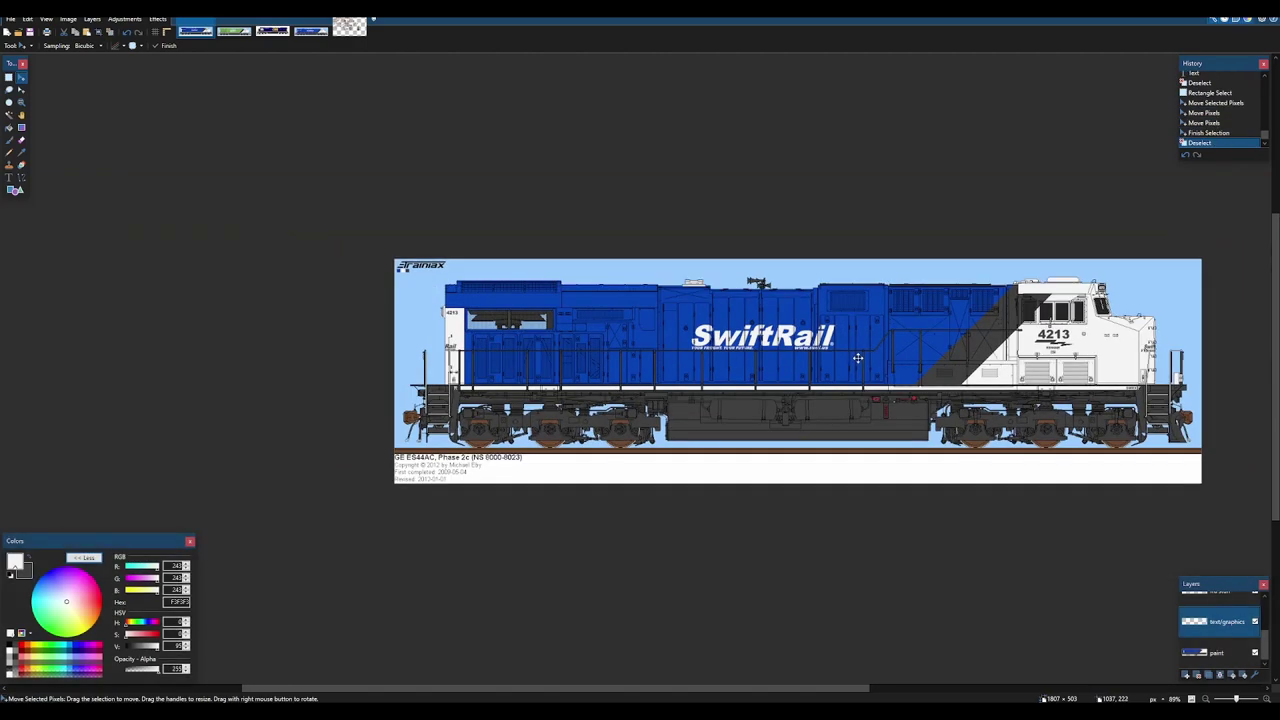
scroll(759, 348, up, 2)
scroll(791, 357, down, 1)
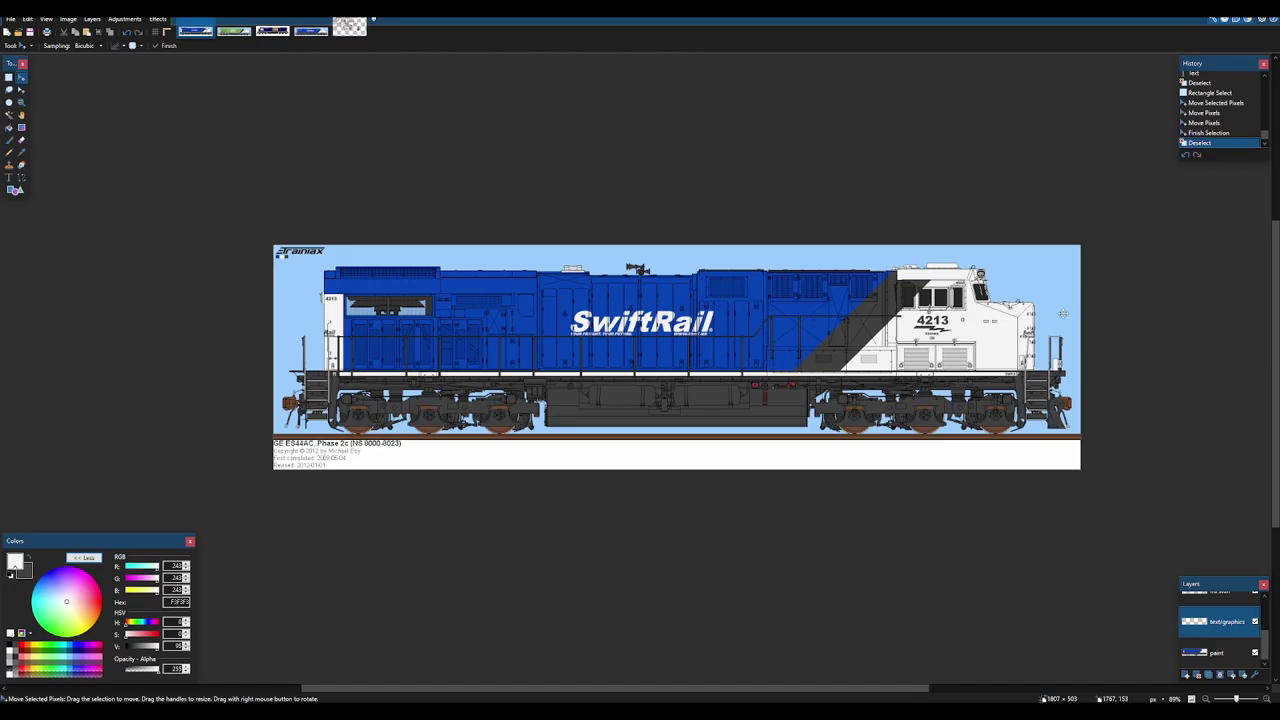
- Sample the dark grey #373737 of the nose top from the main layer of the ES40DC reference drawing
scroll(1063, 314, up, 12)
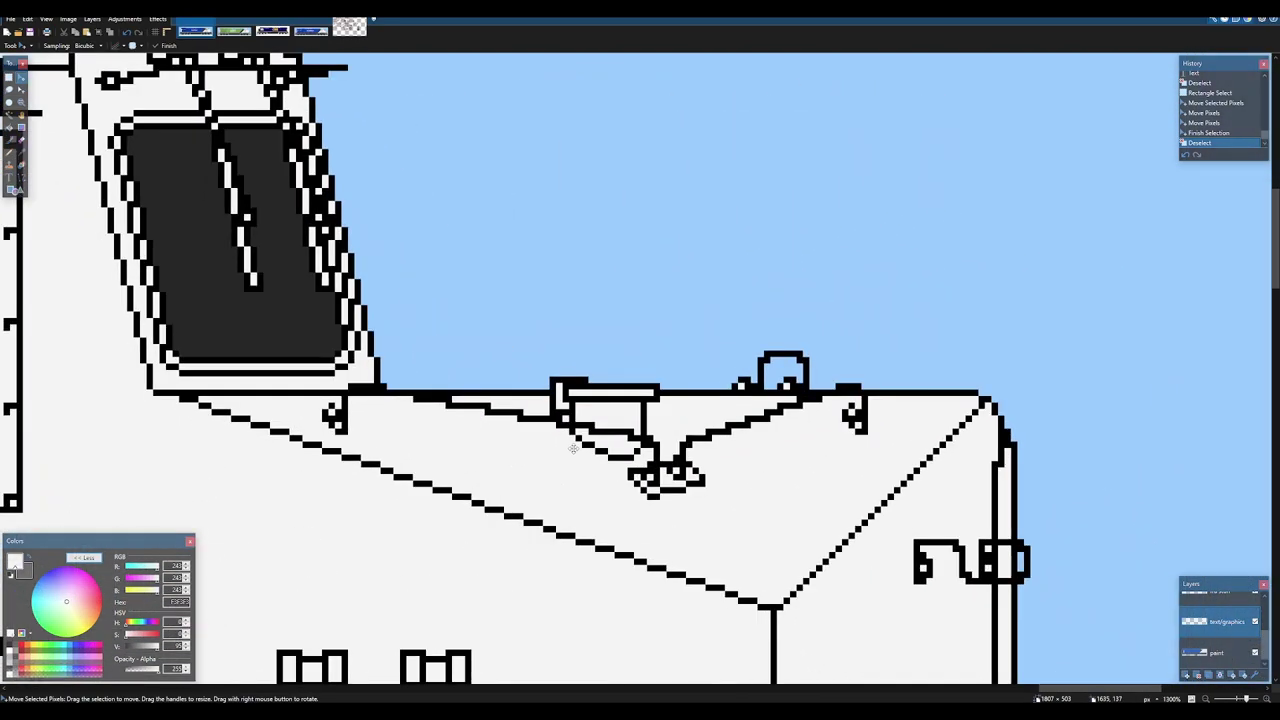
scroll(573, 448, down, 1)
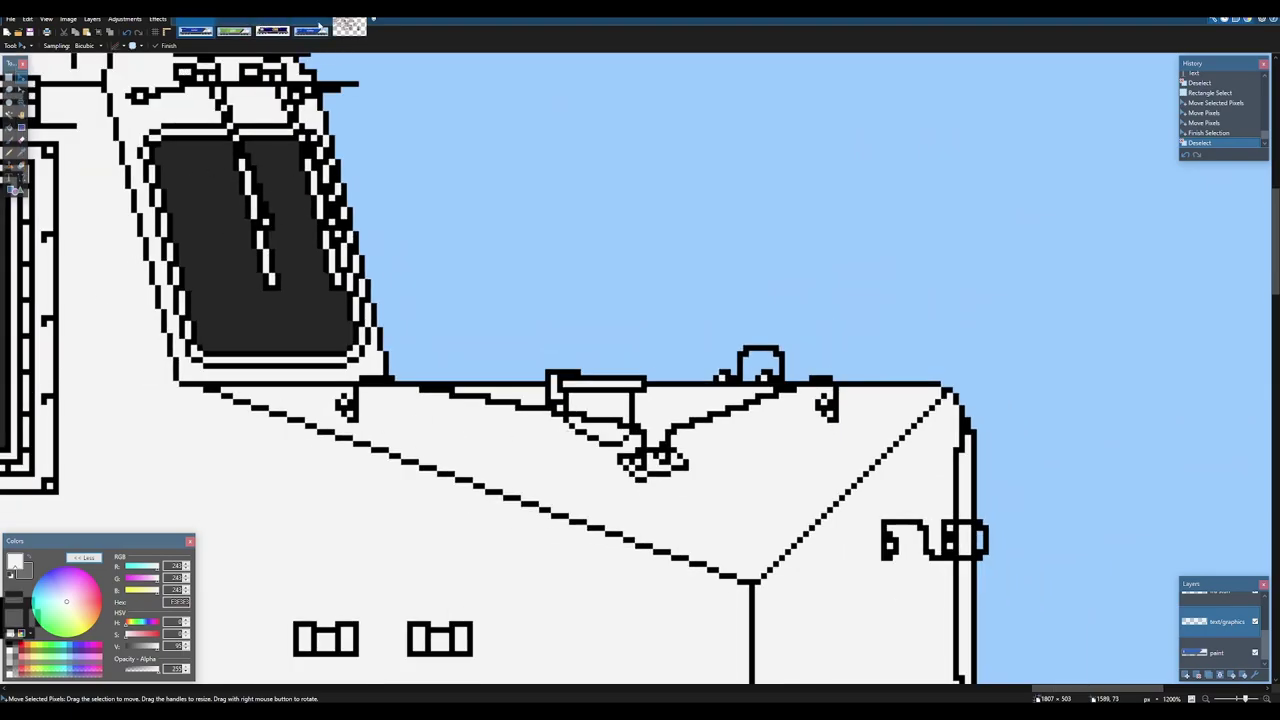
click(312, 30)
scroll(802, 398, up, 6)
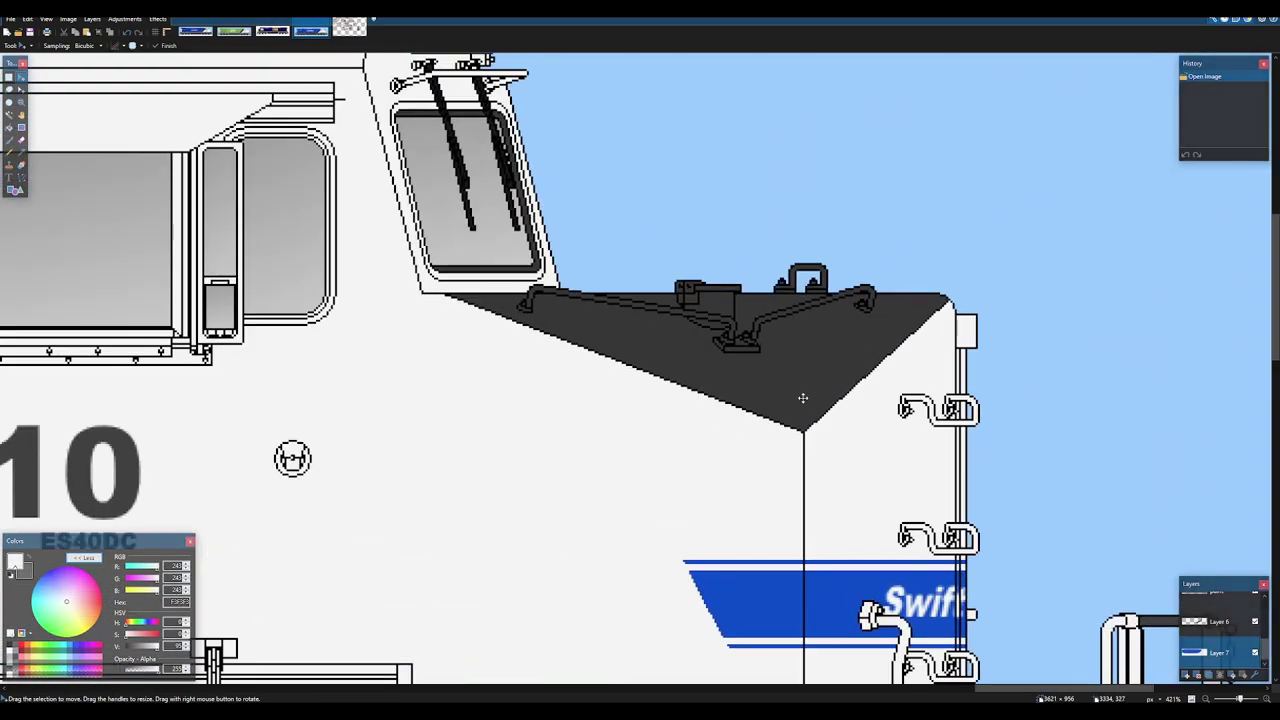
scroll(785, 365, up, 2)
key(k)
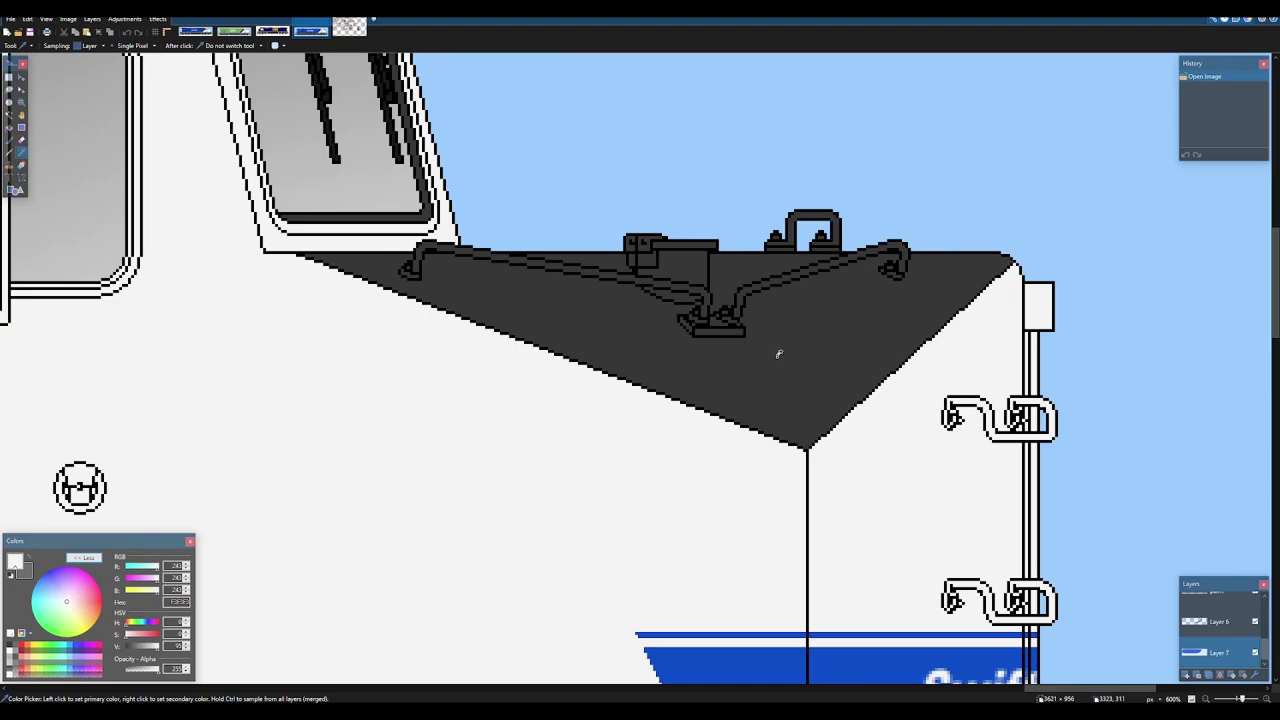
scroll(1237, 612, up, 4)
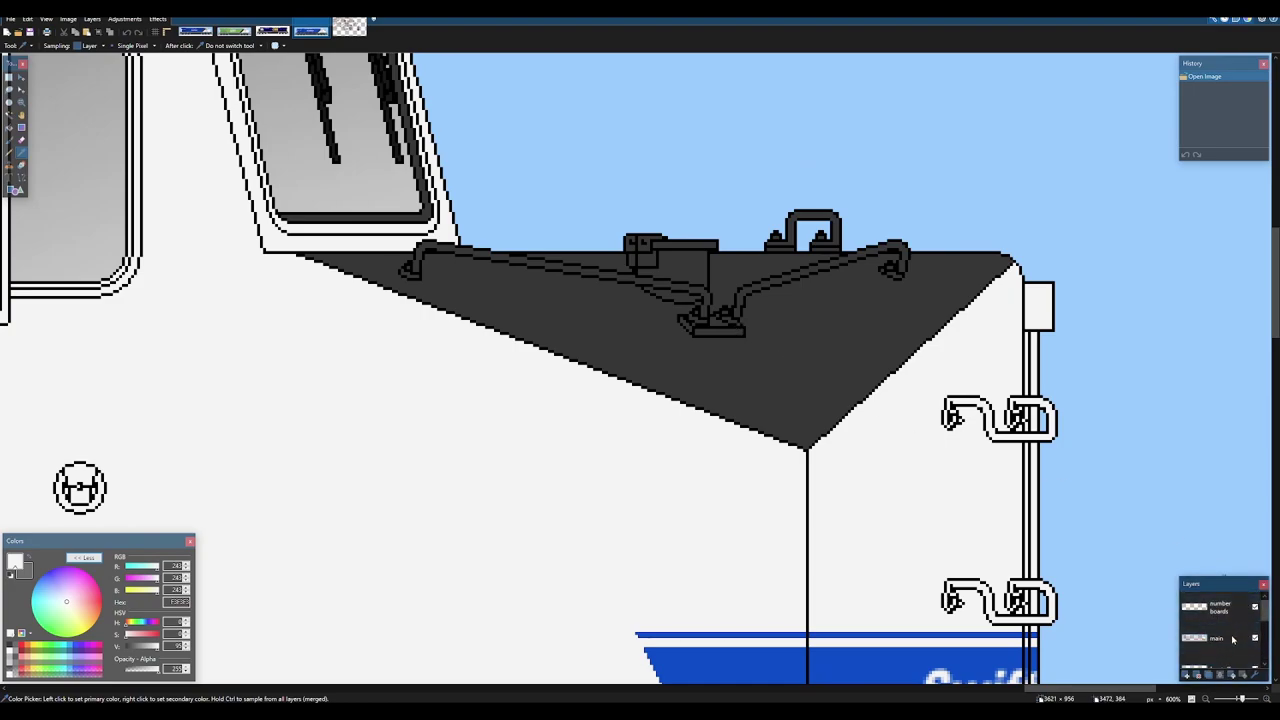
click(1233, 639)
click(813, 333)
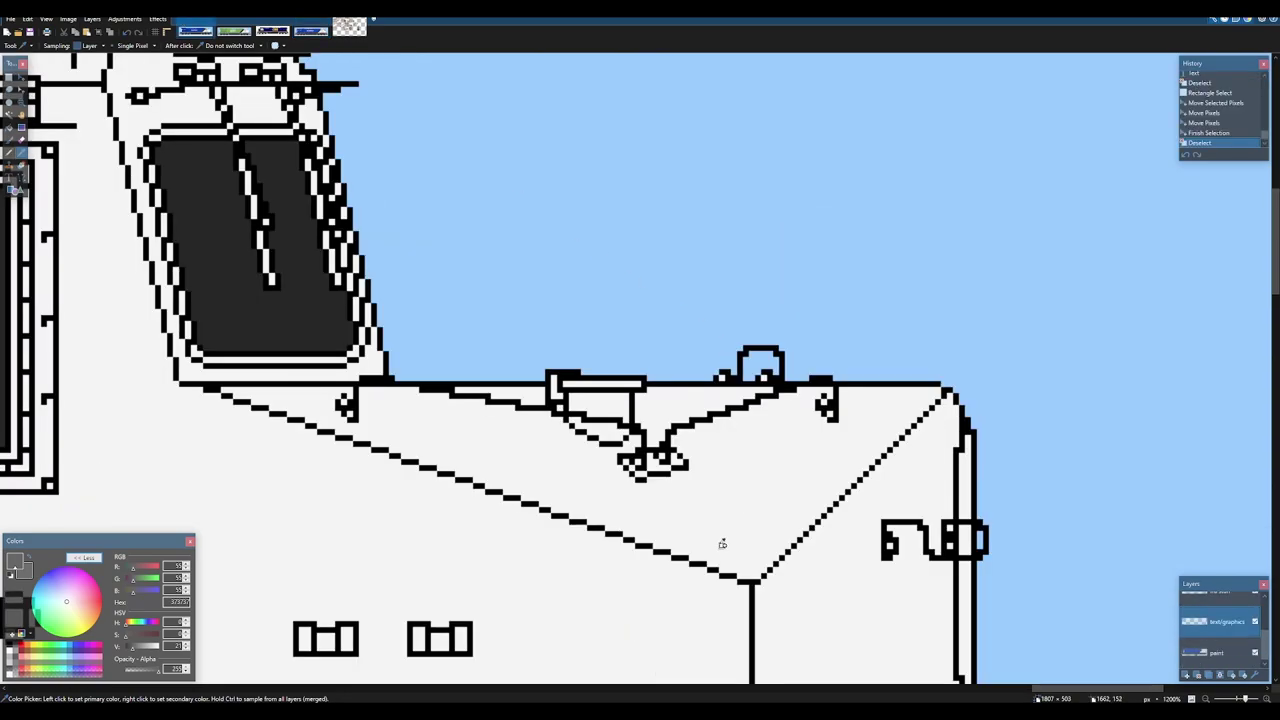
- Try to fill the top of the nose with the dark grey on the text/graphics layer, then undo it
scroll(720, 540, down, 1)
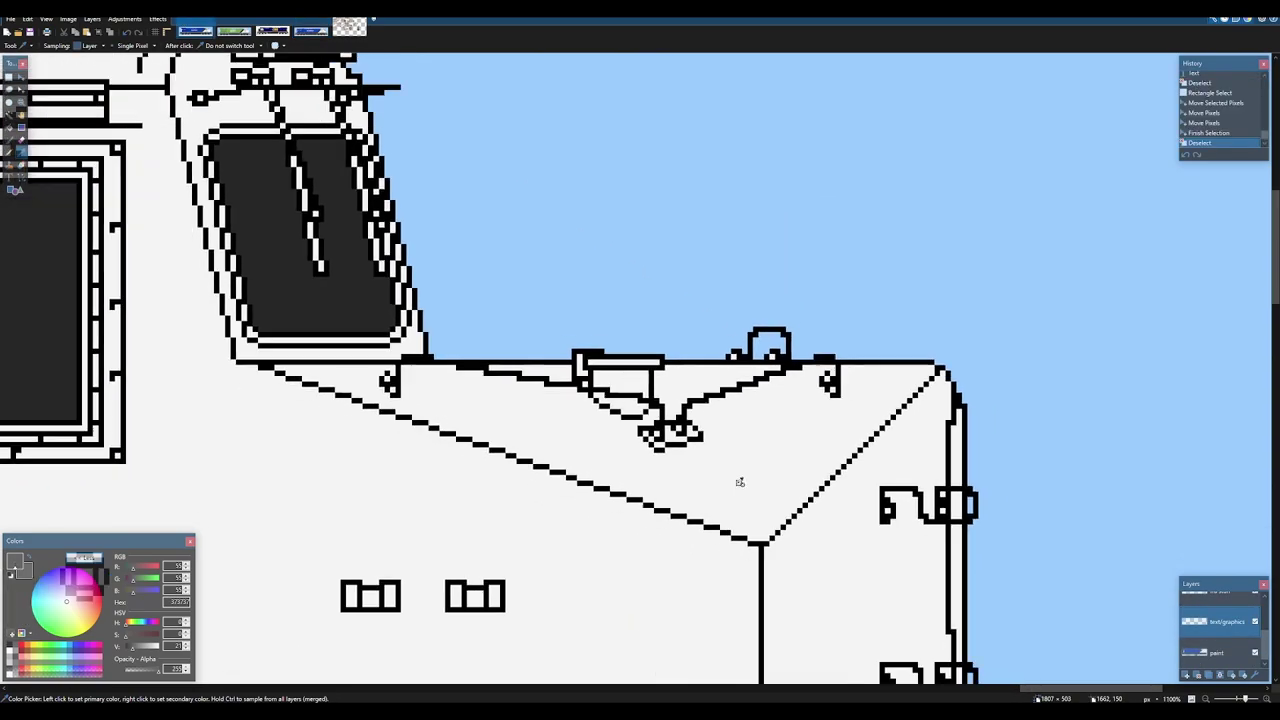
key(f)
click(743, 452)
key(ctrl+z)
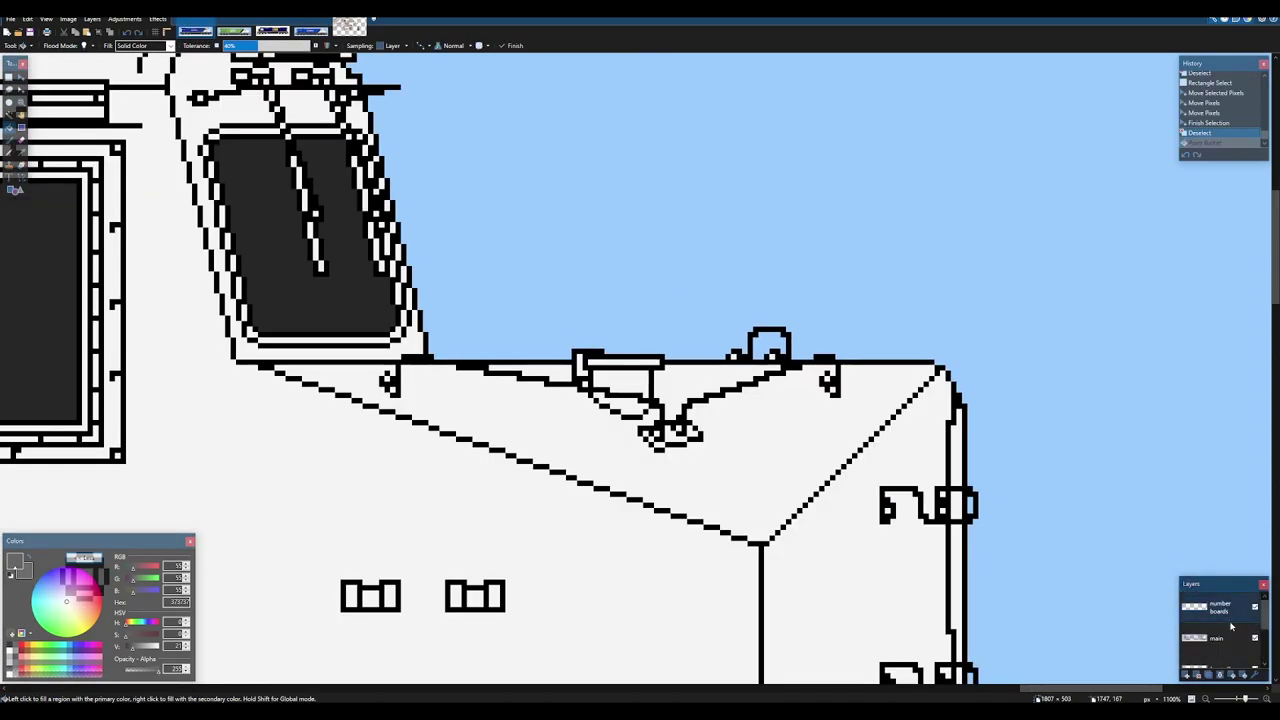
click(718, 416)
scroll(740, 446, up, 5)
key(ctrl+z)
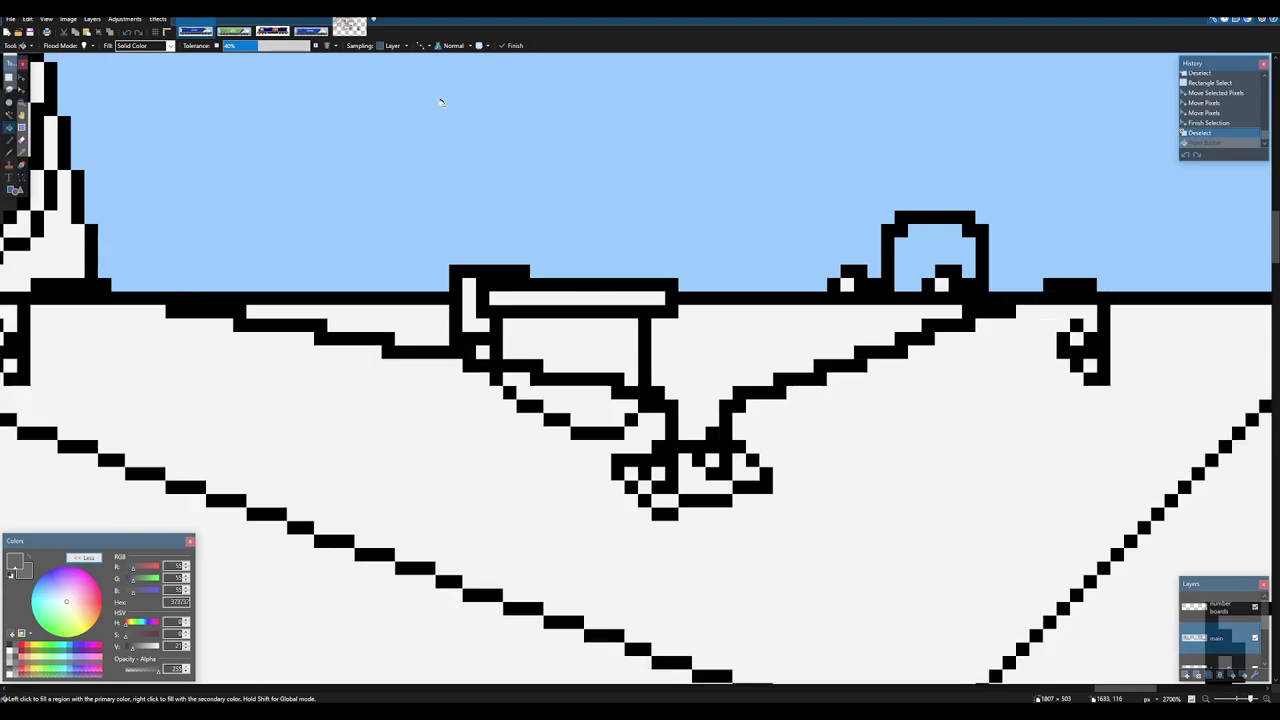
- Fill the nose top and the main areas enclosed by its fittings with dark grey #373737 on the main layer, with antialiasing off
click(839, 416)
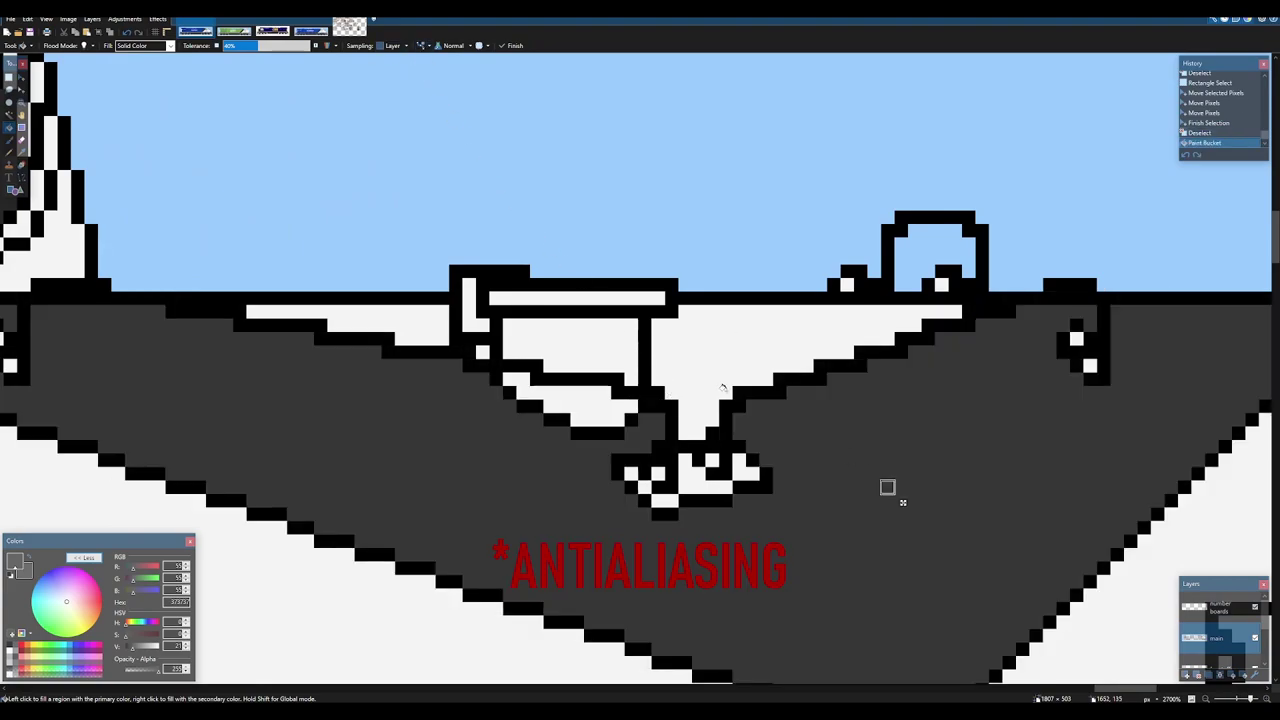
click(722, 358)
click(573, 345)
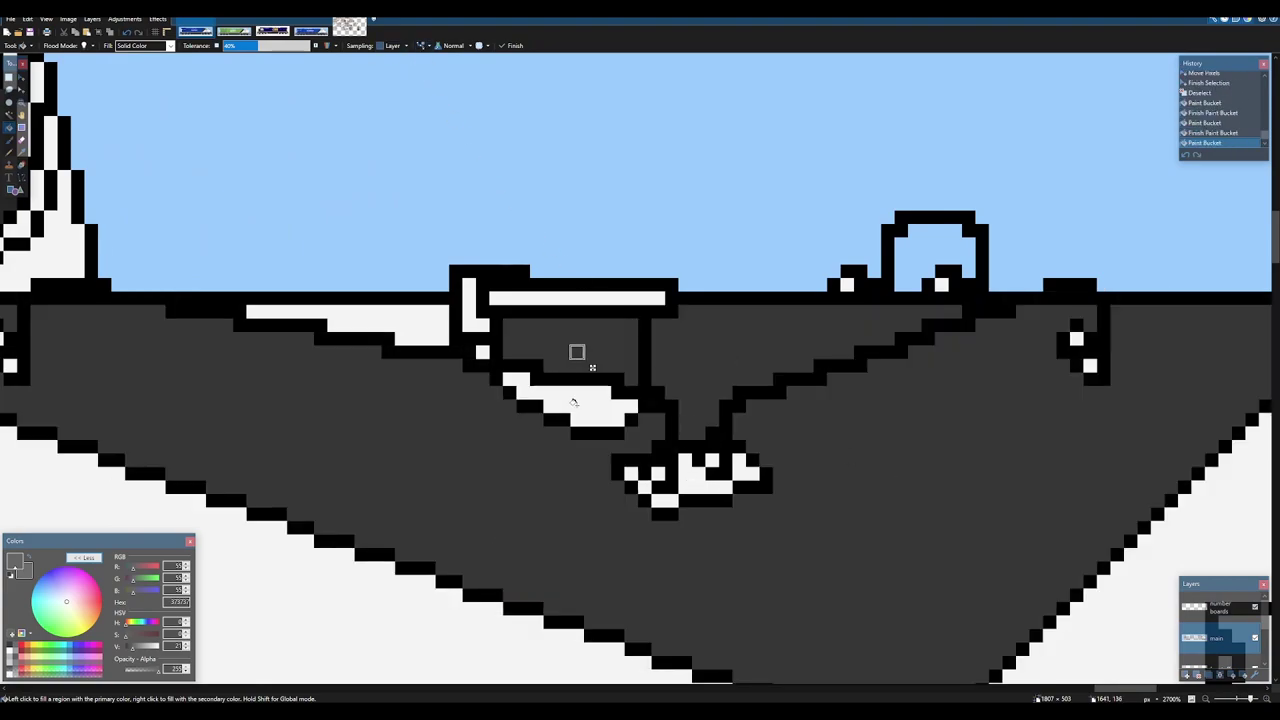
click(576, 402)
- Fill the white gaps in the bracket below the windshield, the adjoining strip and the raised box on the nose top with dark grey
scroll(690, 405, down, 3)
scroll(633, 406, down, 2)
scroll(918, 406, up, 5)
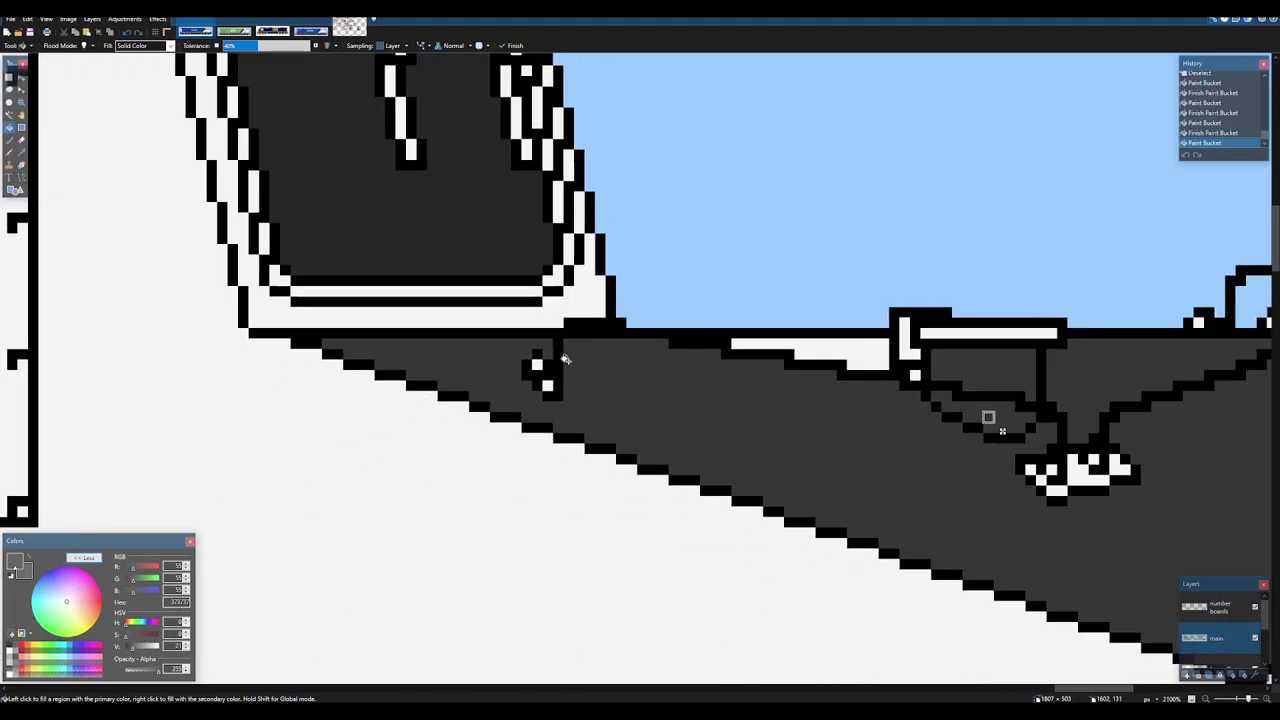
click(535, 407)
click(513, 367)
click(1028, 350)
scroll(1000, 350, up, 1)
scroll(837, 346, right, 5)
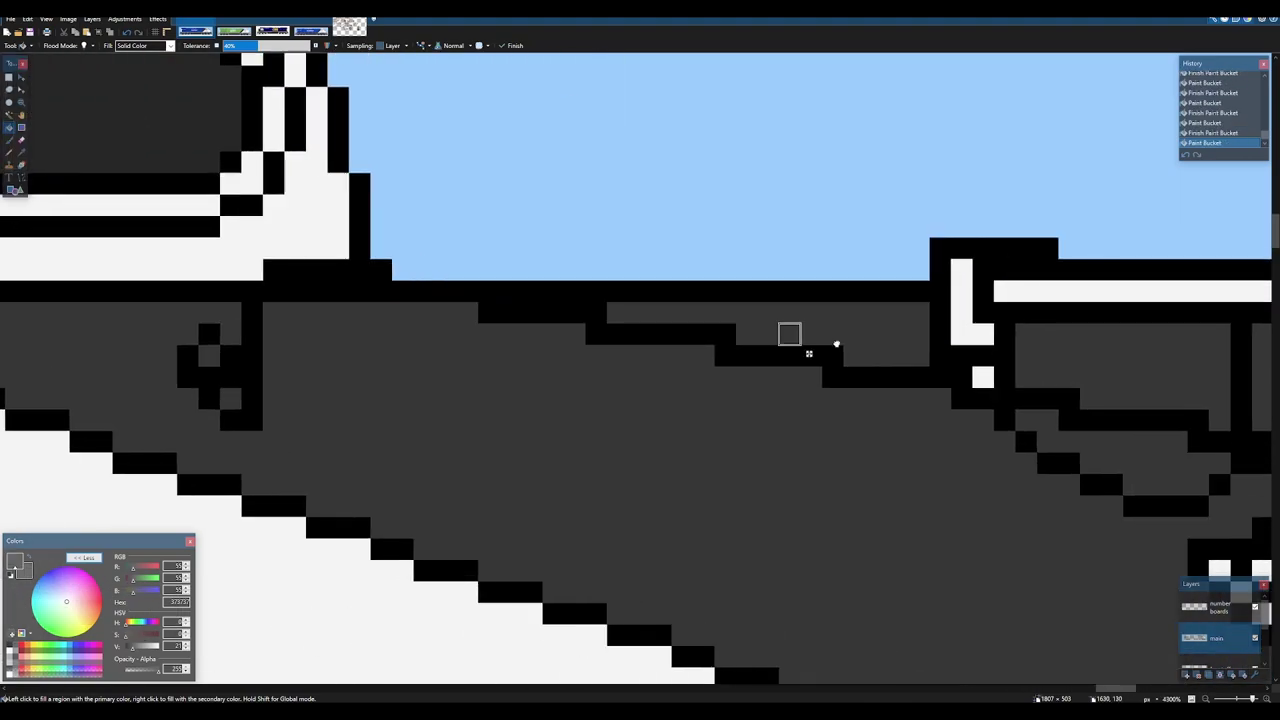
click(756, 291)
click(644, 318)
click(668, 376)
- Fill every white pixel area inside the small fitting at the middle of the nose top with dark grey
scroll(672, 384, down, 3)
scroll(760, 424, up, 3)
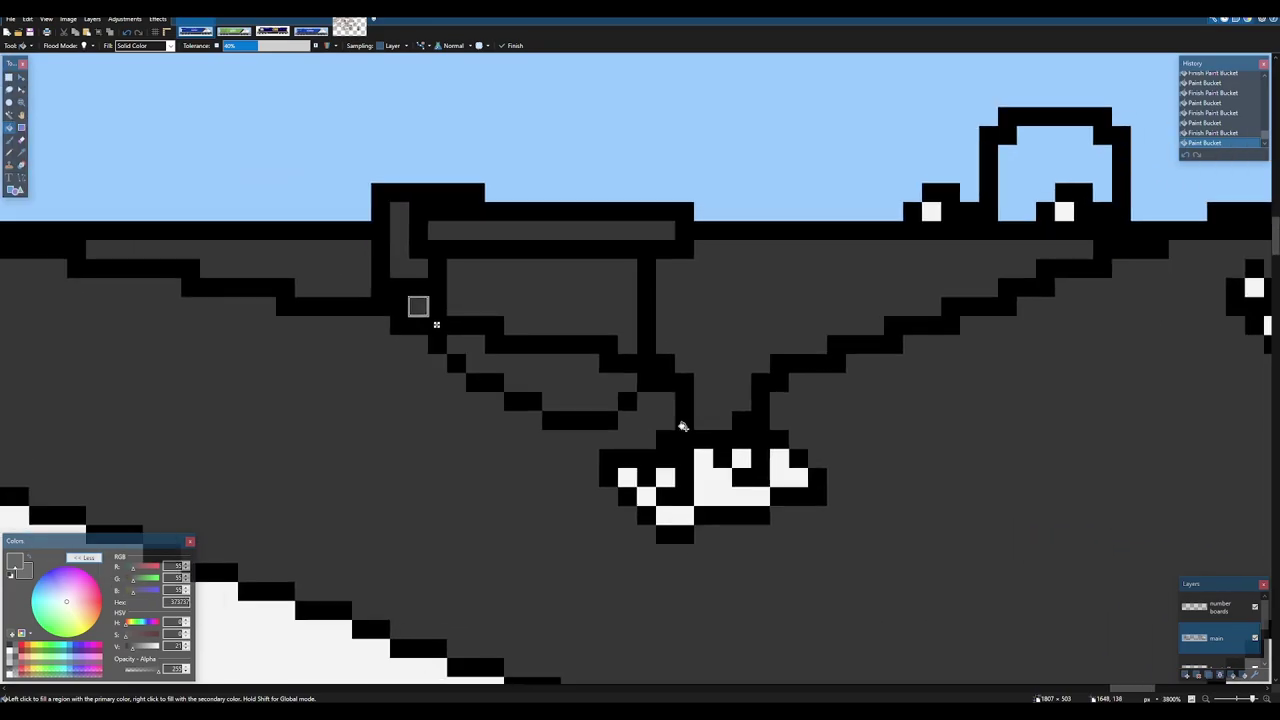
scroll(783, 476, up, 2)
click(783, 475)
click(712, 450)
click(665, 475)
click(600, 528)
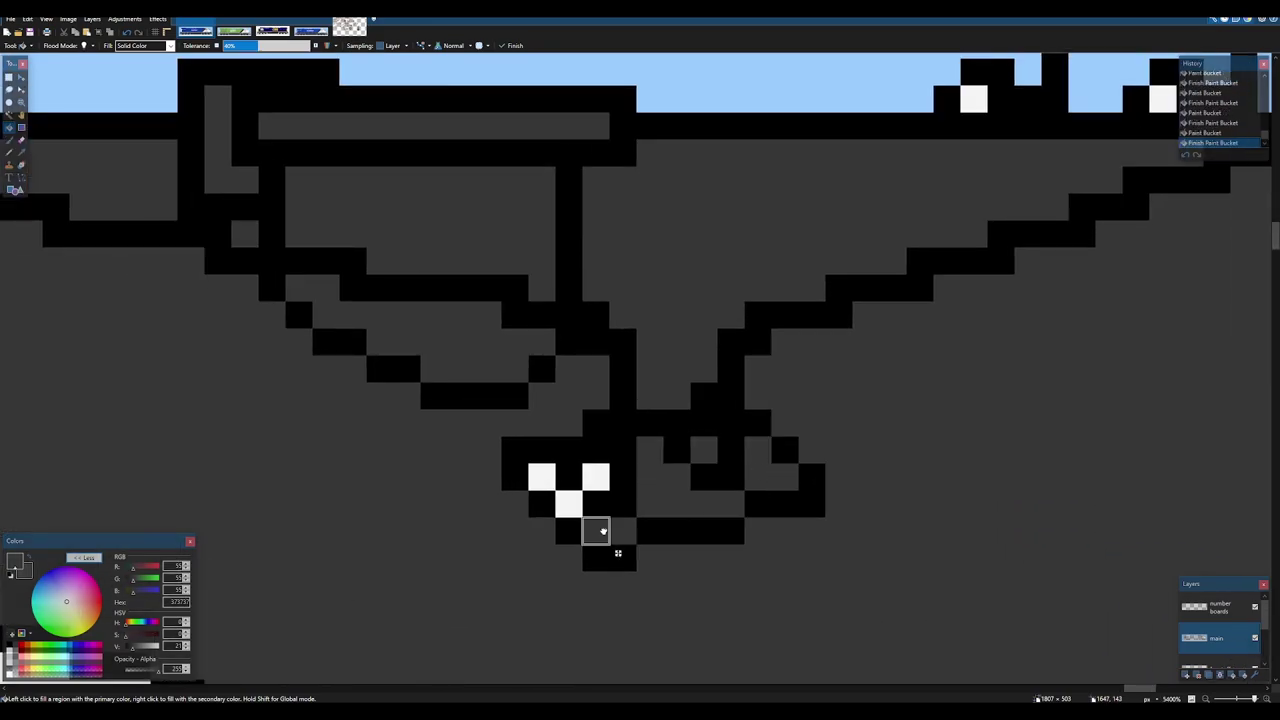
click(568, 504)
click(542, 477)
click(600, 477)
- Fill the white pixels beside and inside the lifting loop and in the front bracket of the nose top with dark grey
drag(1155, 130, 777, 347)
scroll(777, 347, down, 2)
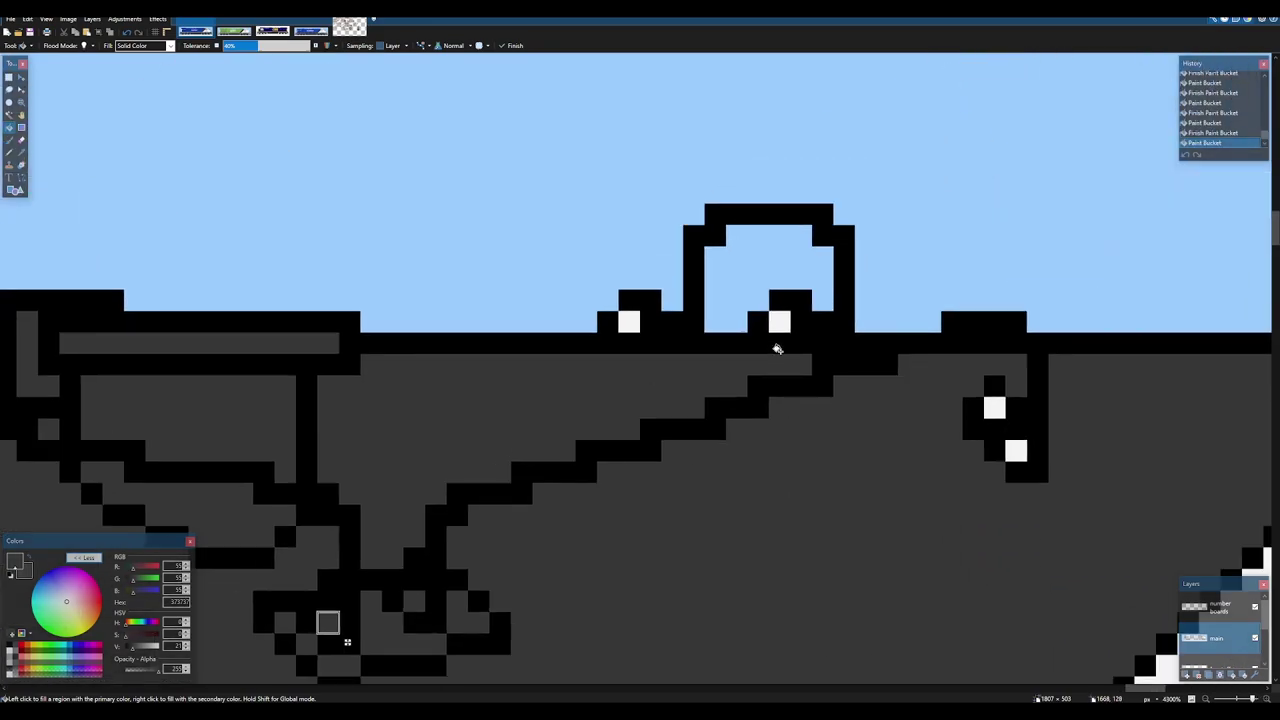
click(780, 323)
click(630, 322)
click(1016, 451)
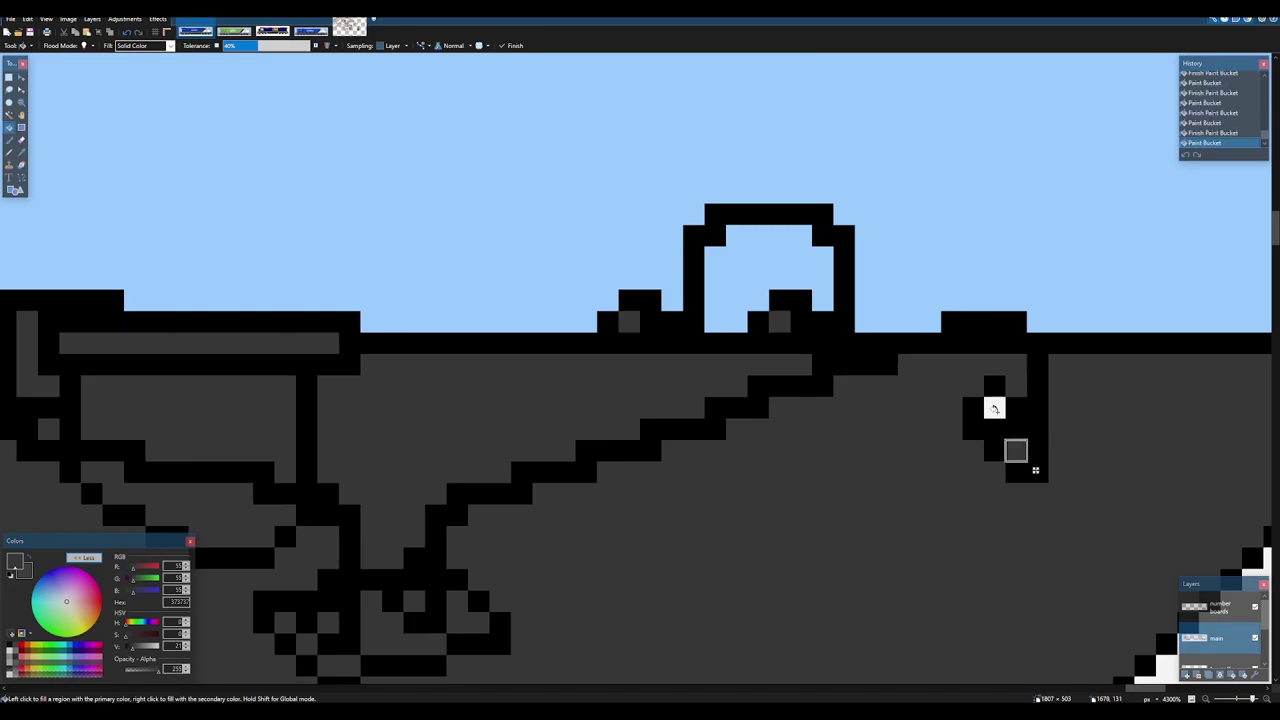
click(994, 408)
- Examine the cab, nose, rear end and full side of the locomotive for unpainted spots, and look through the layer list
scroll(600, 425, down, 10)
scroll(600, 425, down, 2)
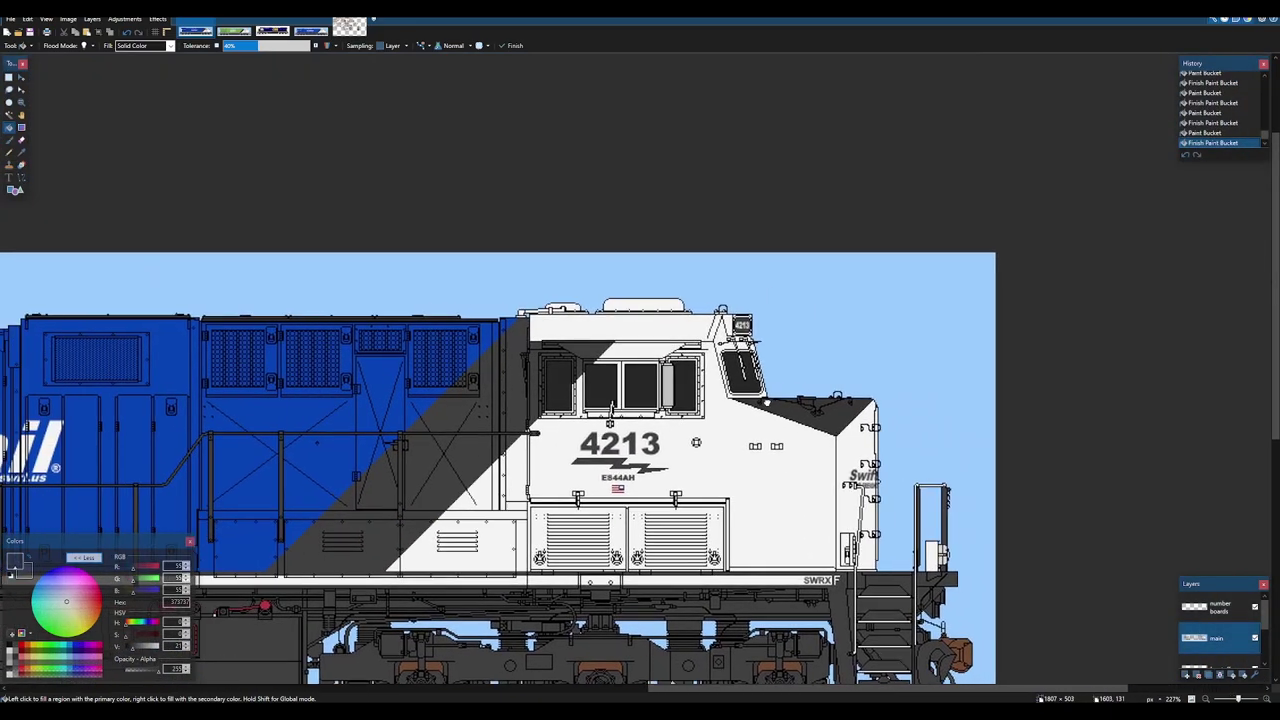
scroll(700, 440, up, 5)
scroll(745, 484, up, 5)
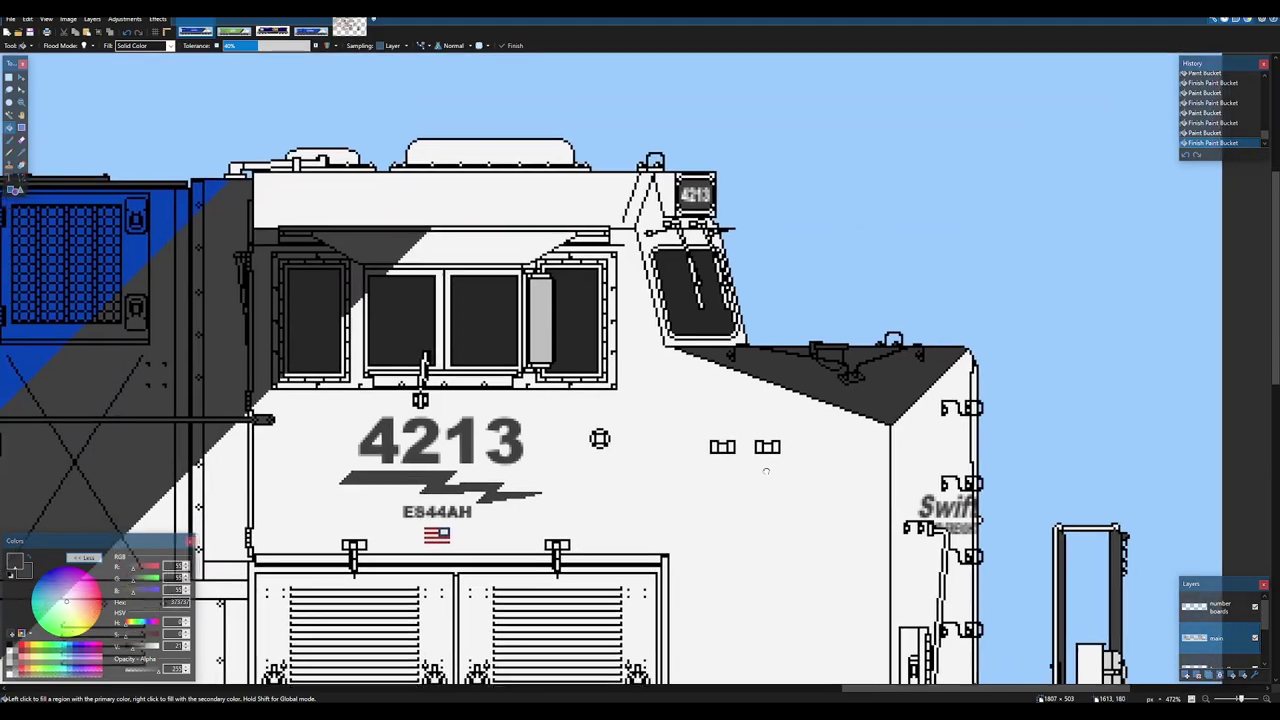
scroll(1043, 357, down, 2)
scroll(563, 314, down, 4)
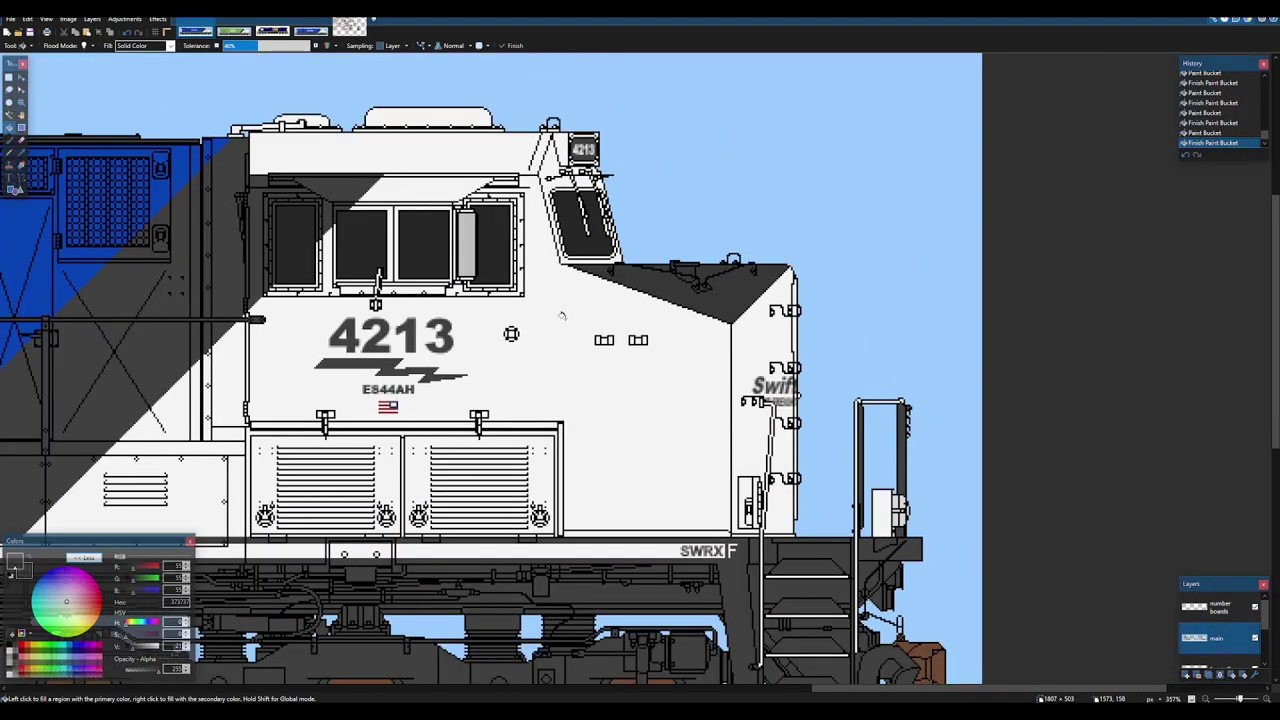
drag(569, 297, 950, 240)
drag(291, 297, 1140, 307)
scroll(800, 337, down, 2)
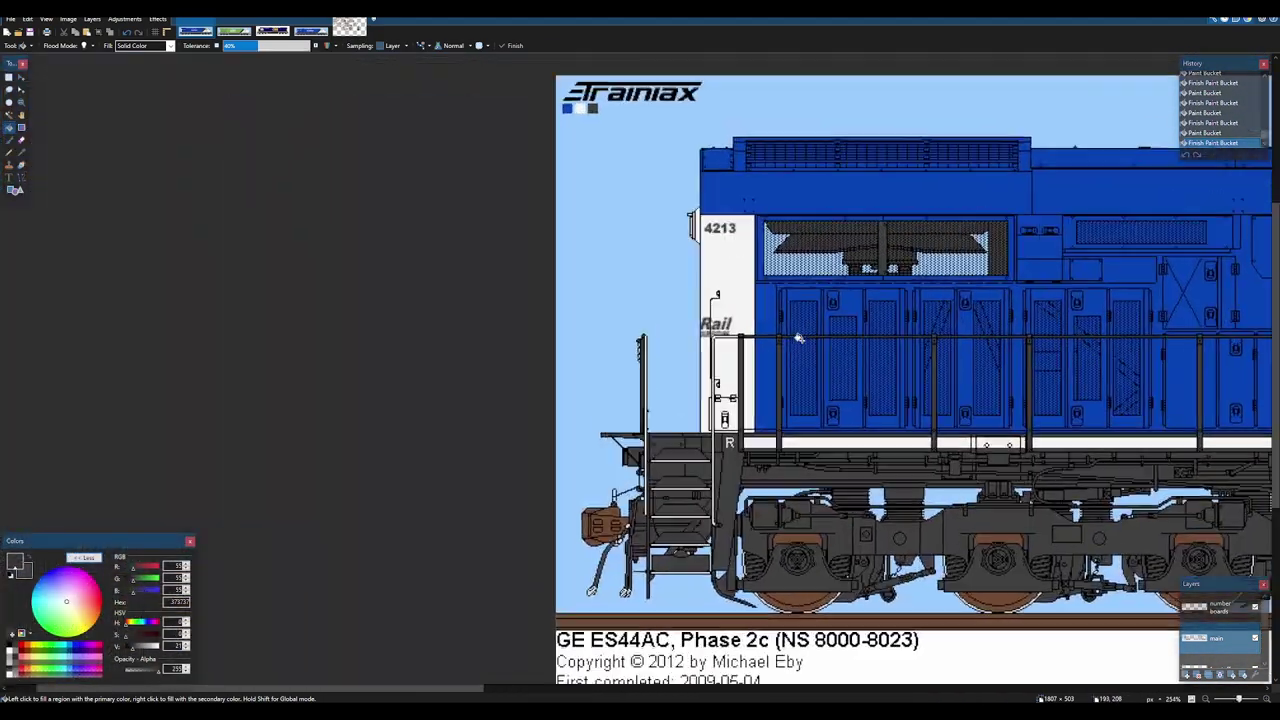
scroll(631, 251, up, 7)
scroll(645, 288, down, 7)
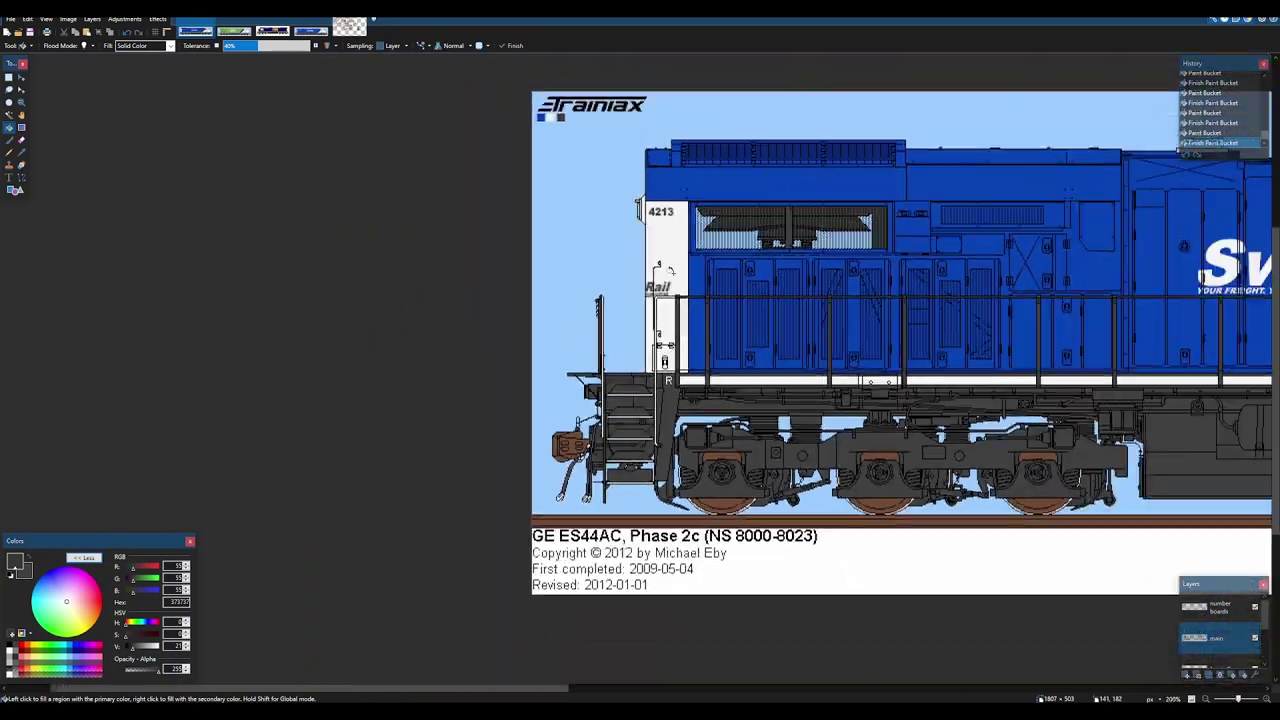
scroll(710, 267, down, 1)
drag(706, 267, 488, 269)
scroll(488, 268, down, 1)
drag(1074, 305, 789, 328)
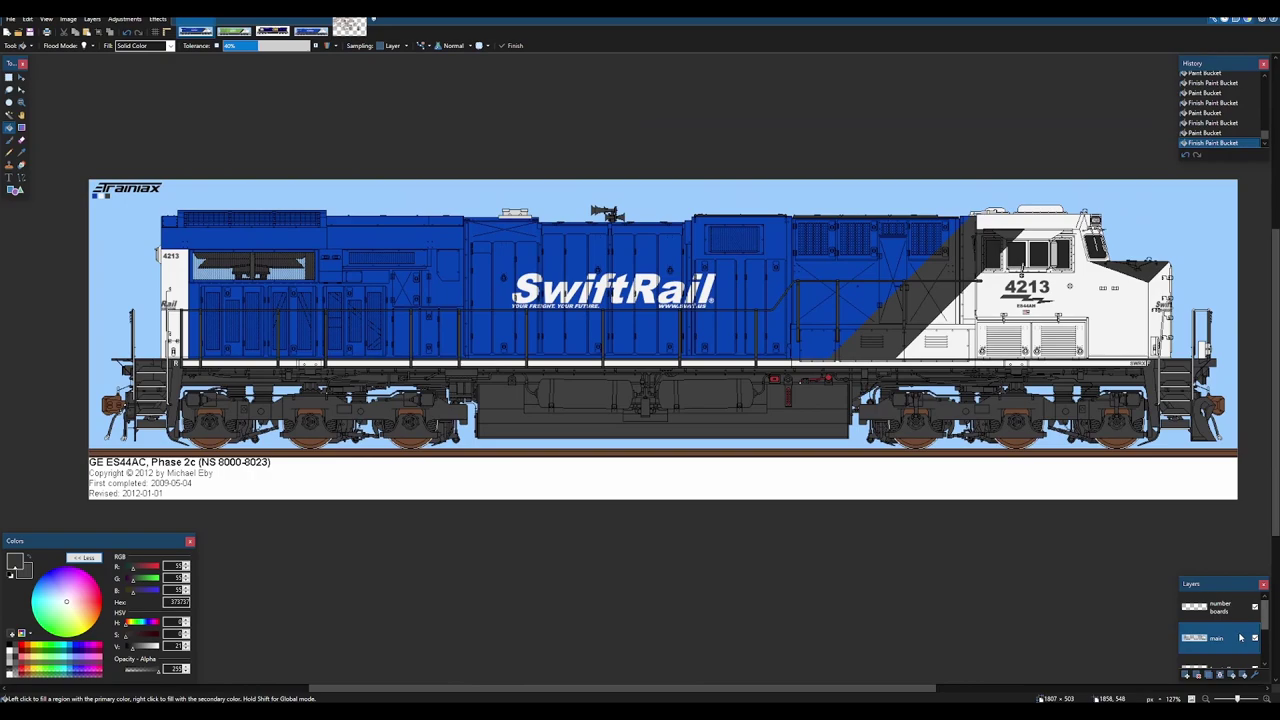
scroll(1239, 636, down, 2)
scroll(1220, 650, up, 2)
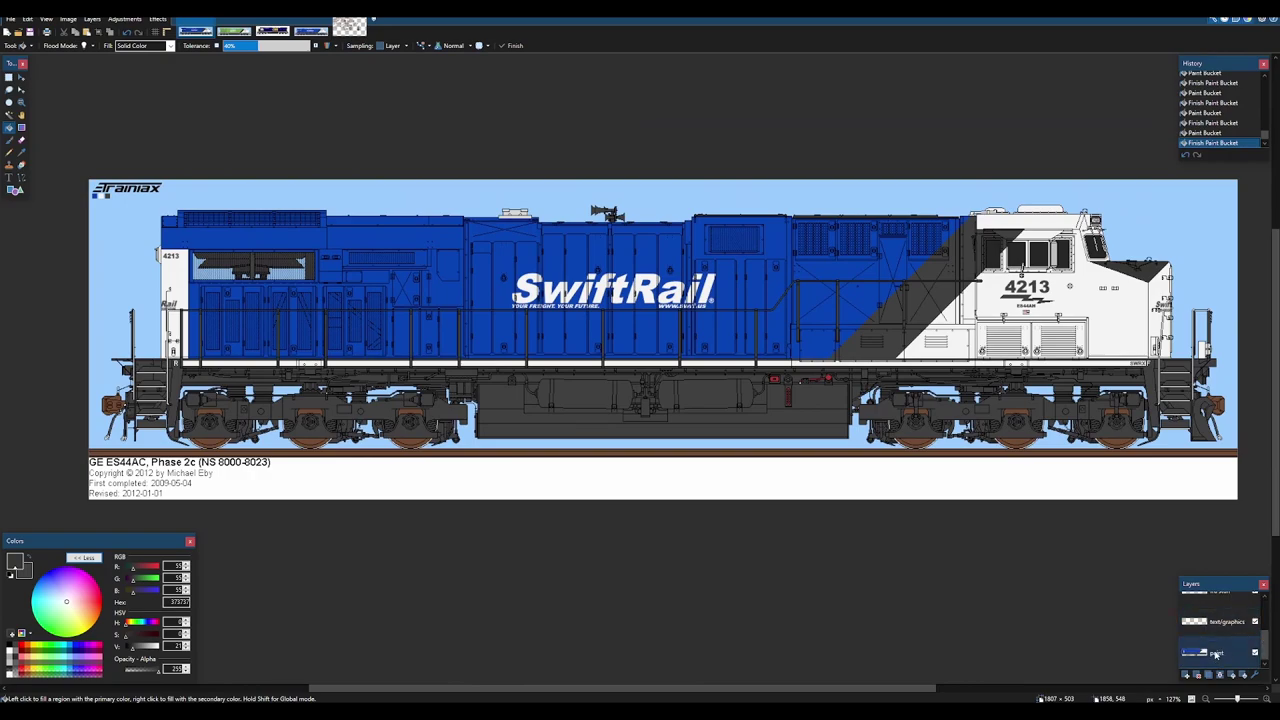
click(1217, 632)
click(1212, 607)
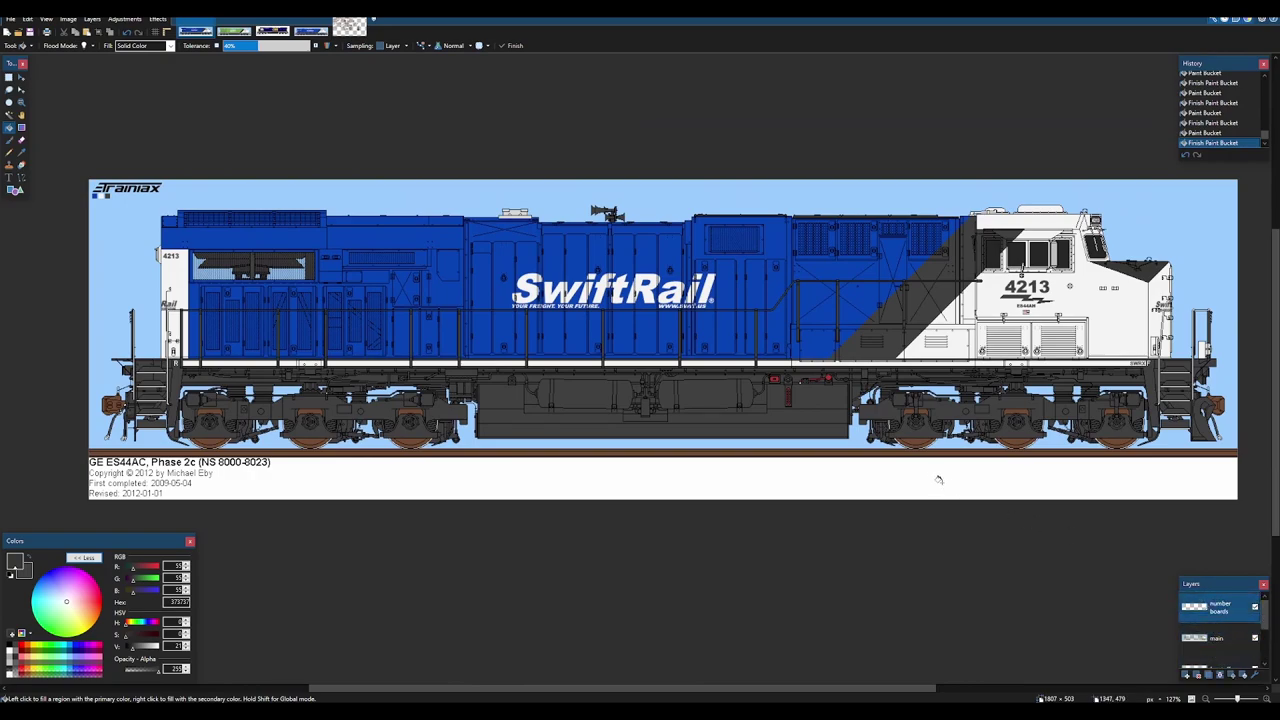
- Save the drawing as Tutorial ES44AC in a single-layer image format with auto-detect bit depth, flattening all layers
key(ctrl+shift+s)
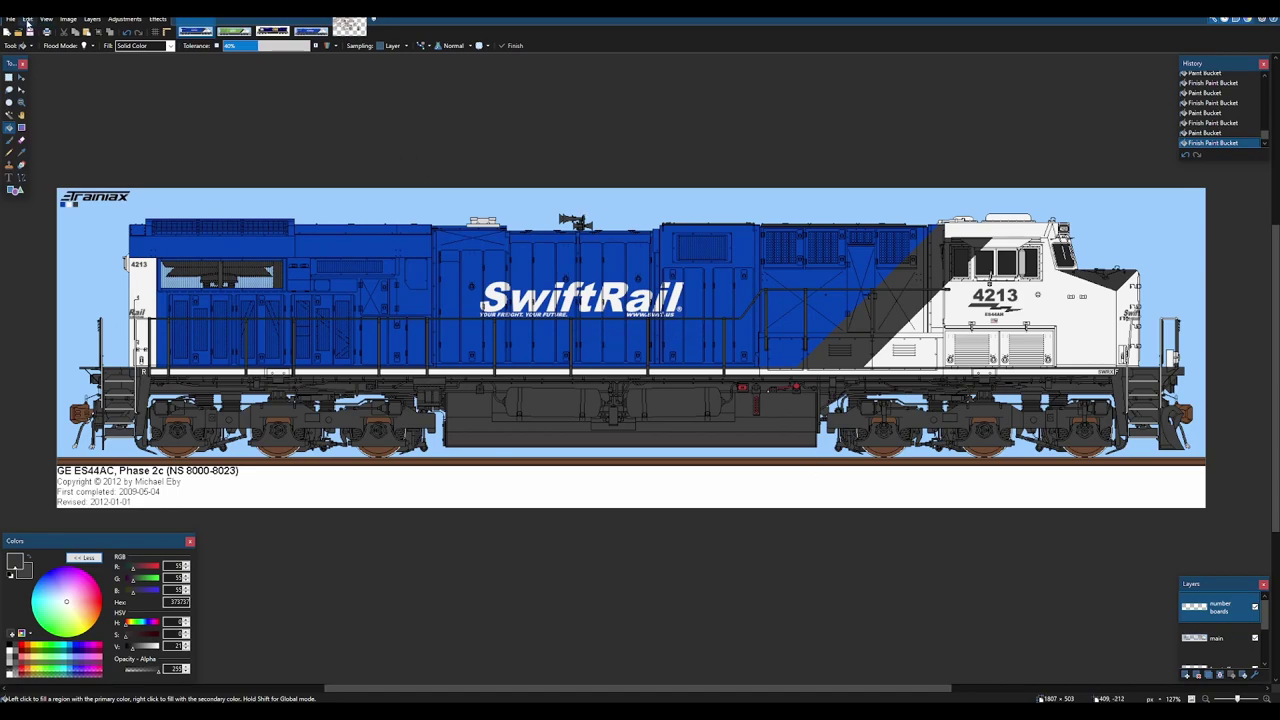
click(11, 19)
click(40, 96)
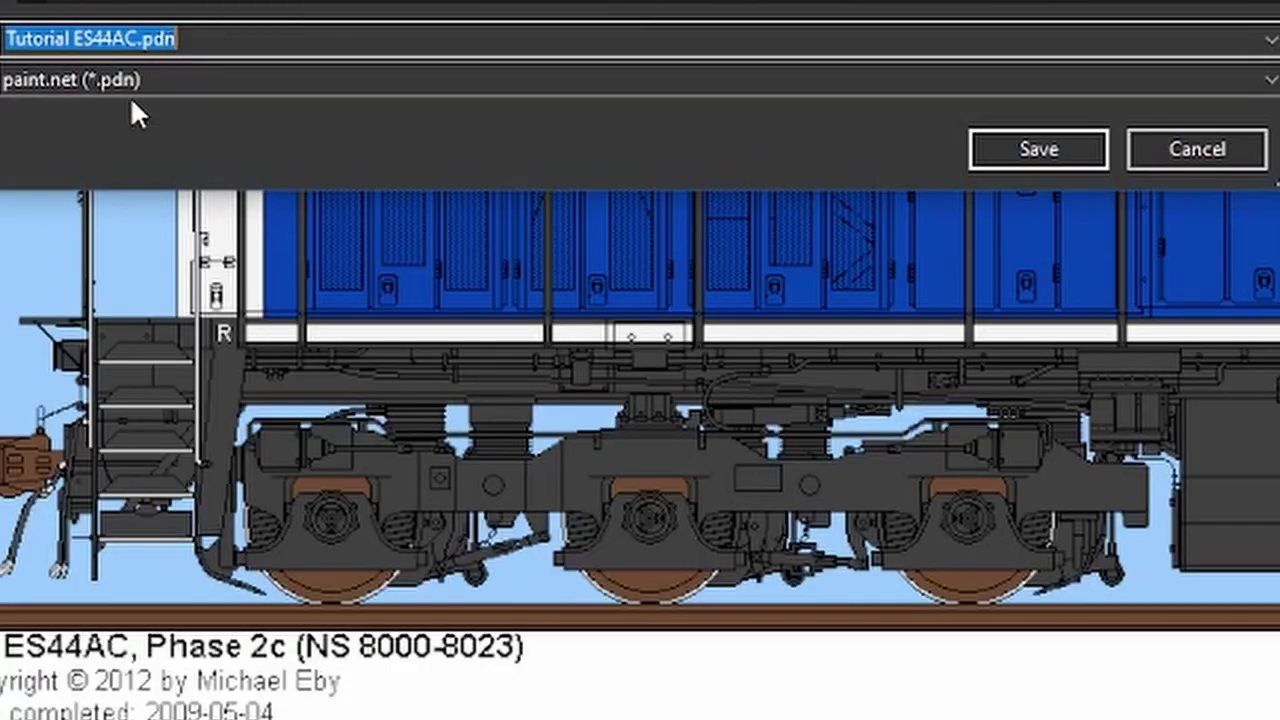
click(128, 82)
click(112, 128)
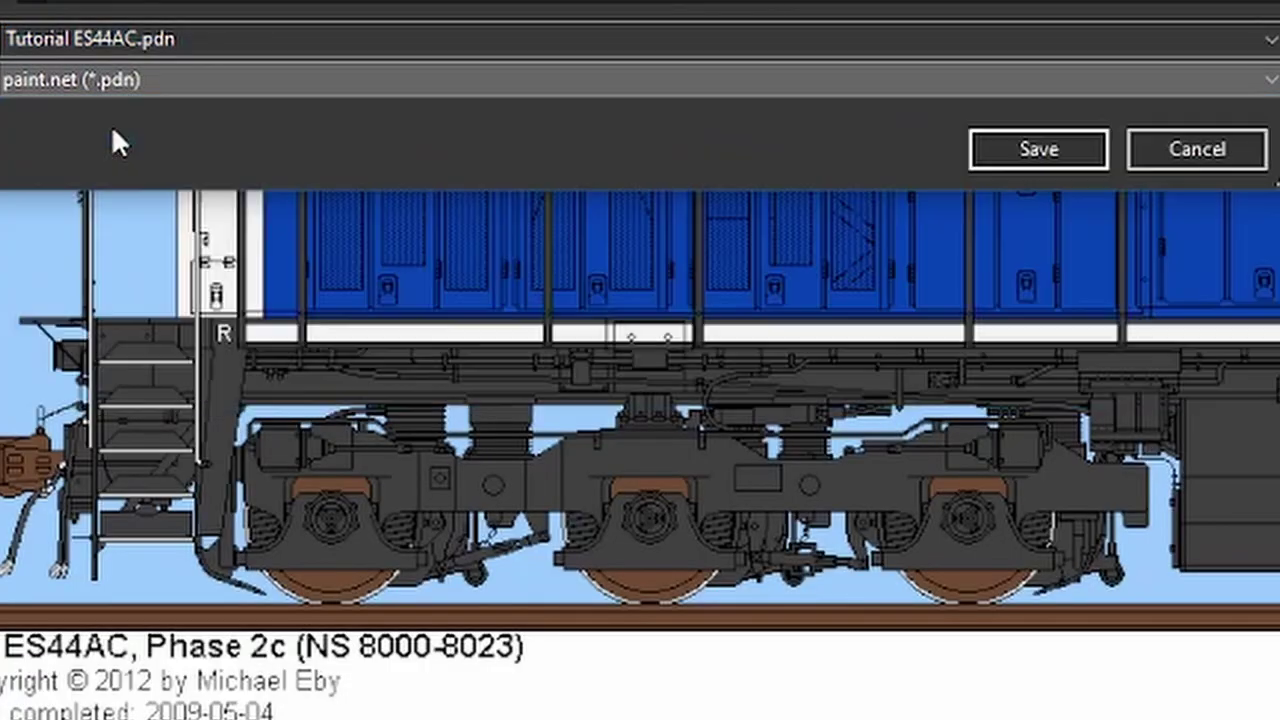
click(1040, 149)
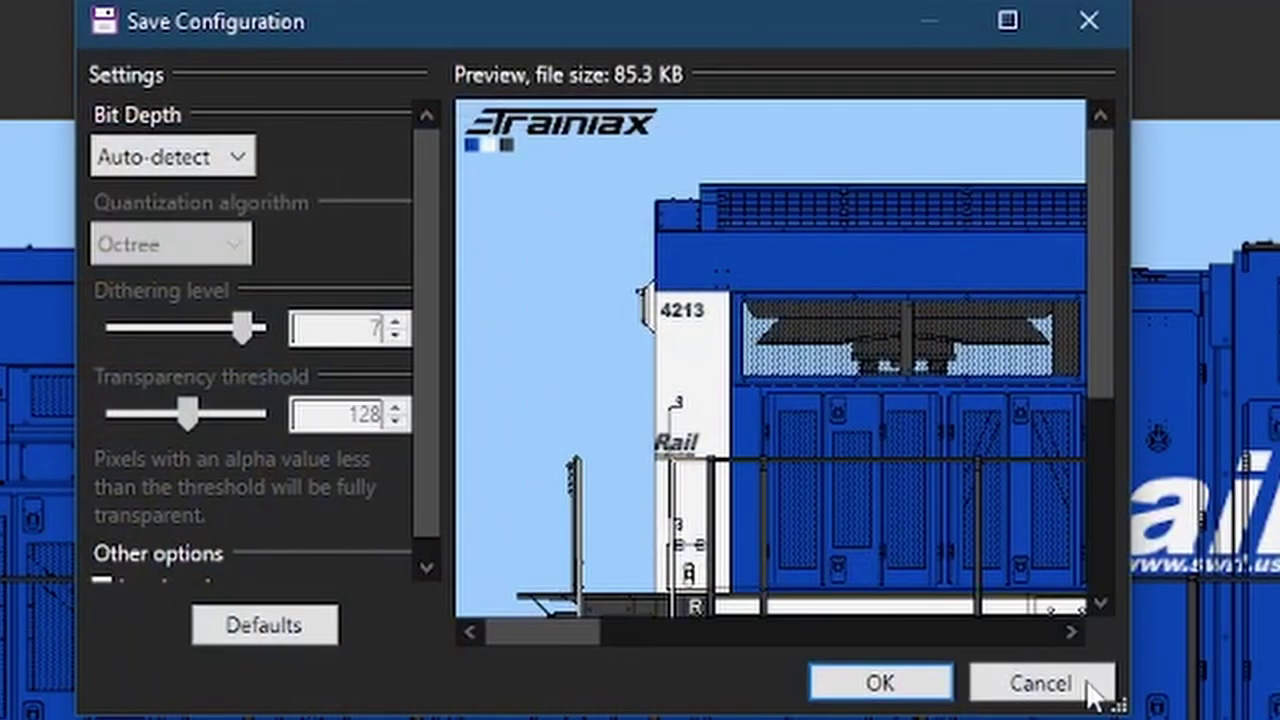
click(909, 686)
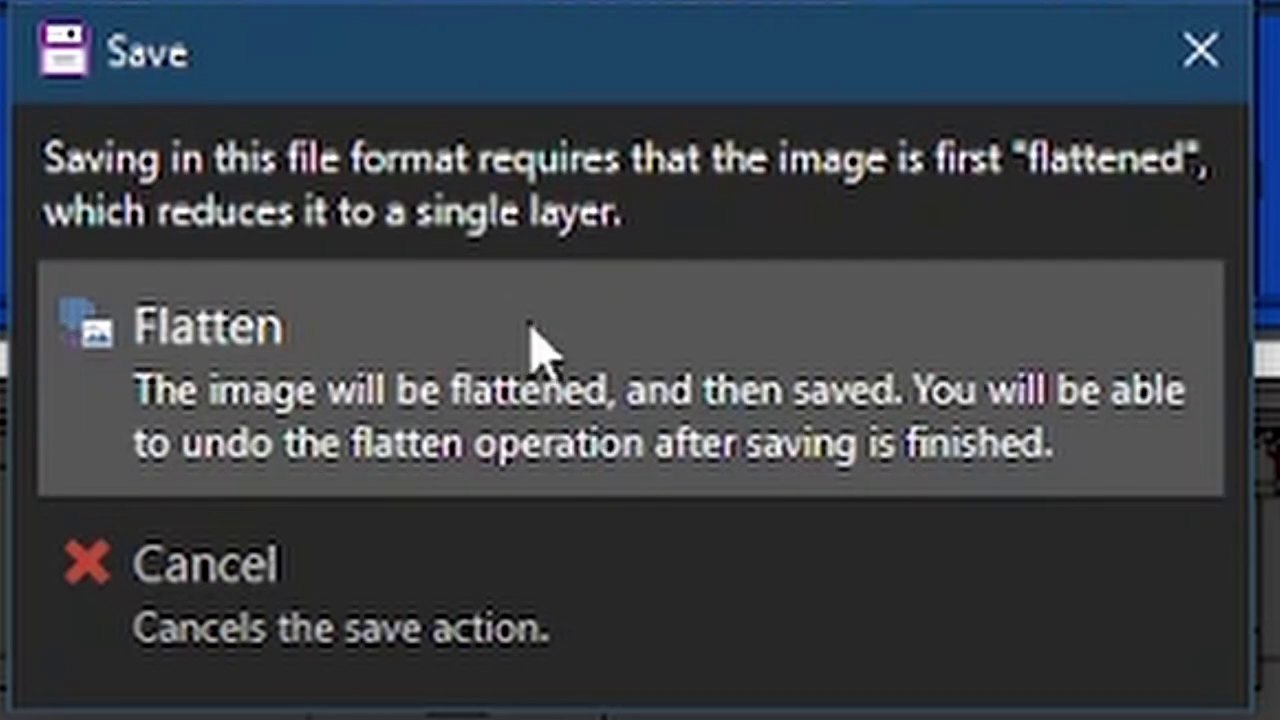
click(530, 334)
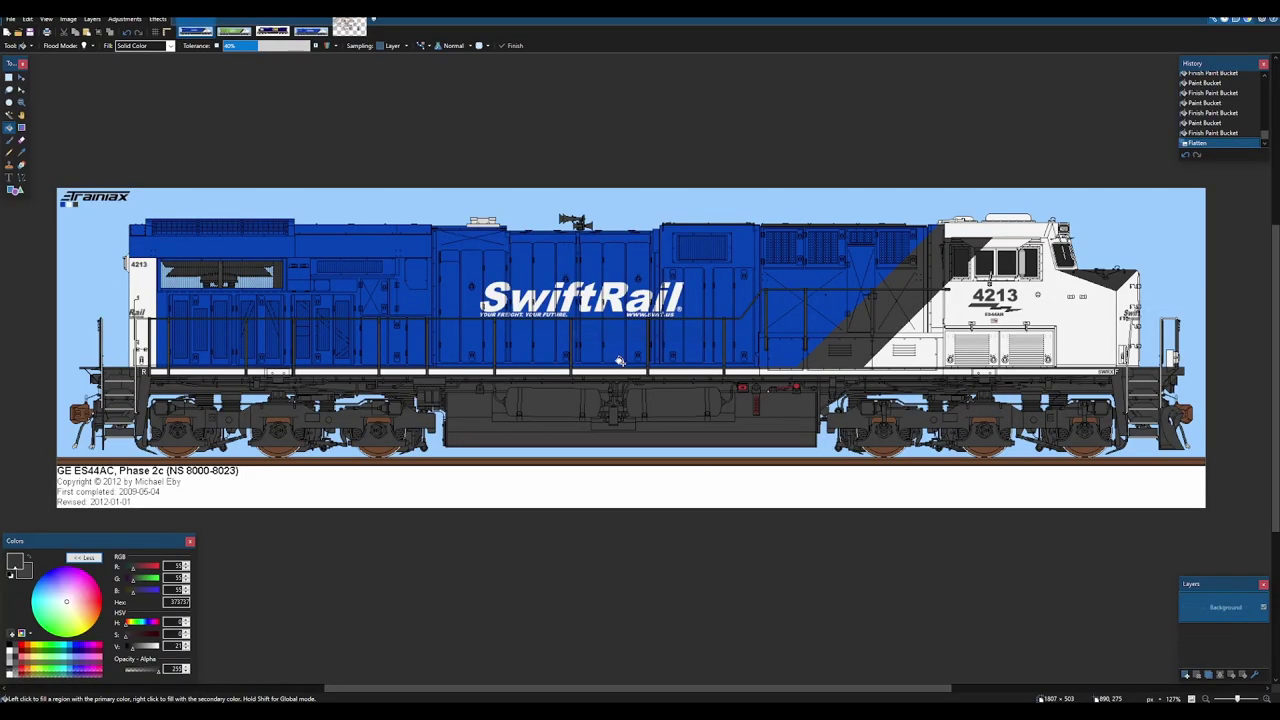